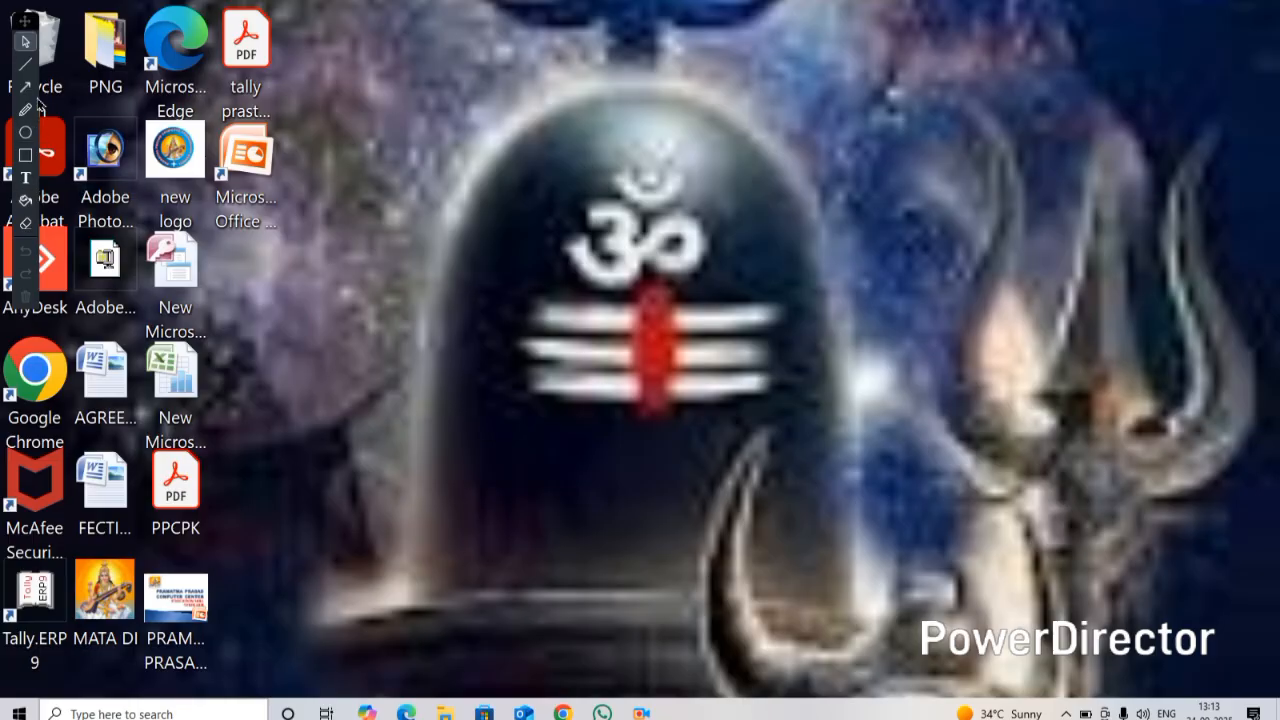
Launch Microsoft Word from the Run dialog with the command WINWORD
{"action": "mouse_move", "coordinate": [28, 20]}
{"action": "left_mouse_down"}
{"action": "mouse_move", "coordinate": [680, 80]}
{"action": "mouse_move", "coordinate": [1256, 62]}
{"action": "left_mouse_up"}
{"action": "right_click", "coordinate": [776, 133]}
{"action": "left_click", "coordinate": [830, 194]}
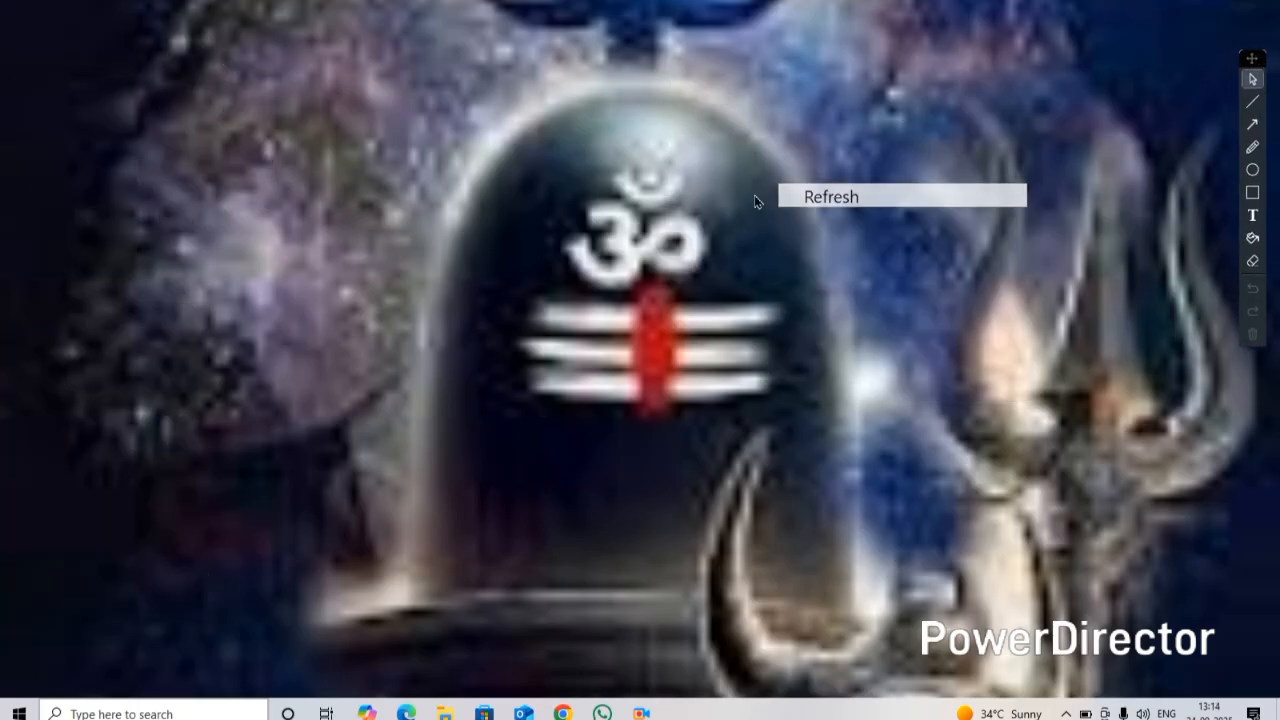
{"action": "key", "text": "super+r"}
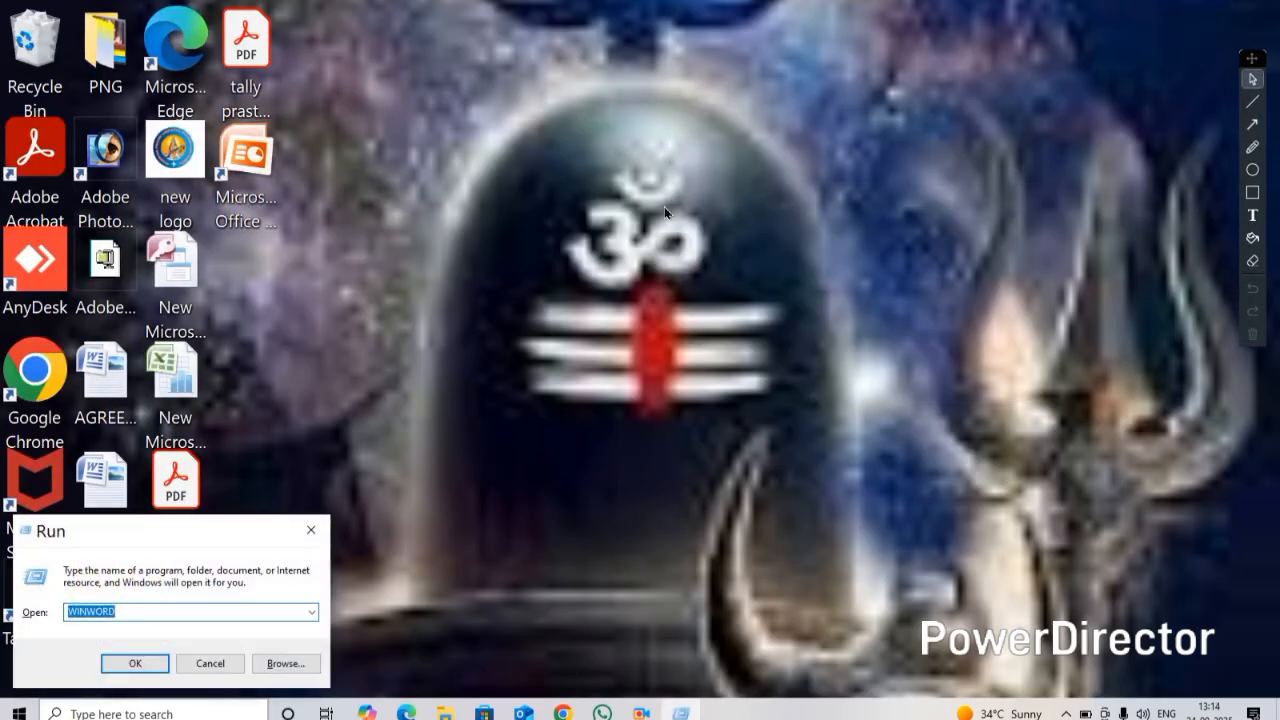
{"action": "key", "text": "Return"}
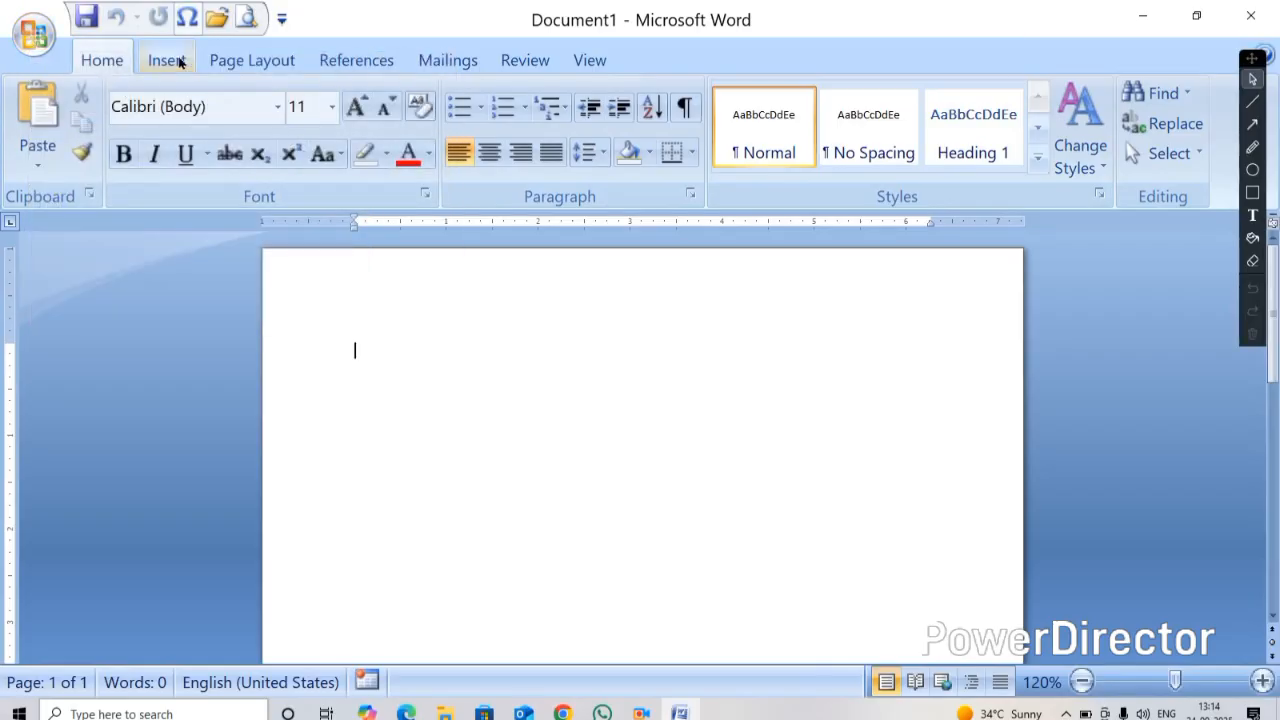
Open the Insert tab and examine its Pages, Tables and Illustrations groups
{"action": "left_click", "coordinate": [180, 62]}
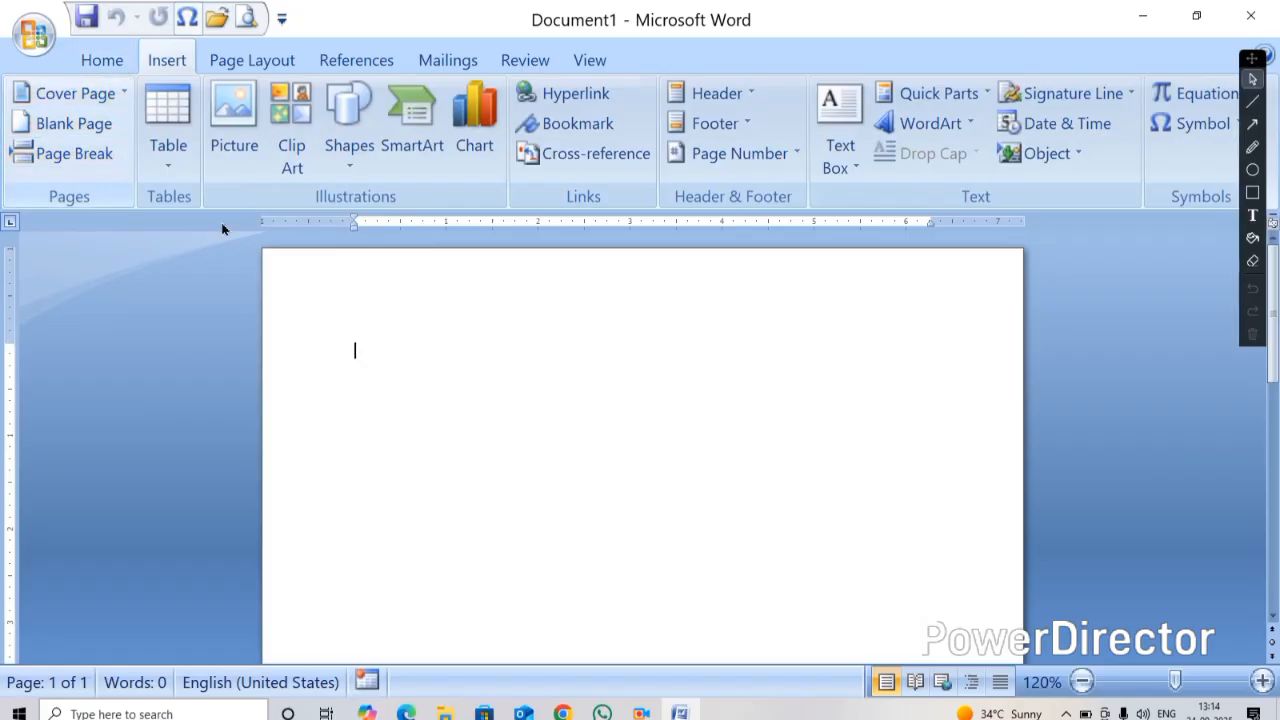
{"action": "left_click", "coordinate": [1252, 192]}
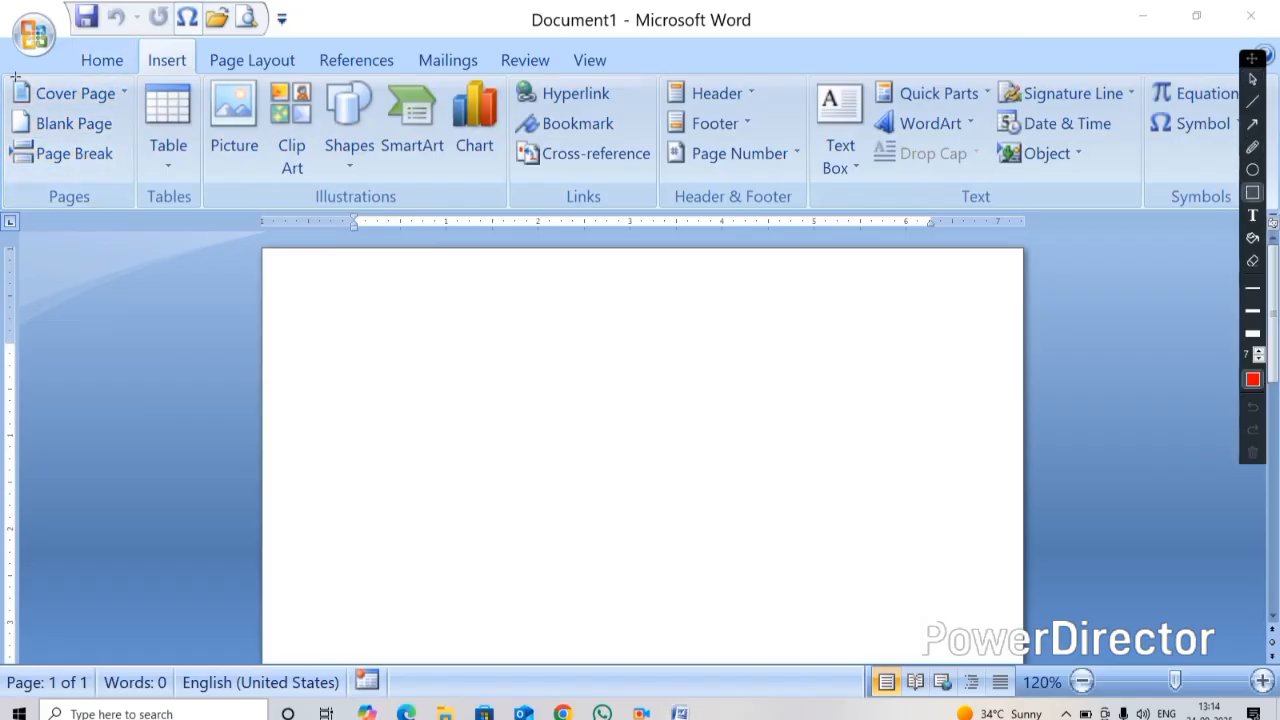
{"action": "mouse_move", "coordinate": [3, 75]}
{"action": "left_mouse_down"}
{"action": "mouse_move", "coordinate": [122, 145]}
{"action": "mouse_move", "coordinate": [128, 206]}
{"action": "left_mouse_up"}
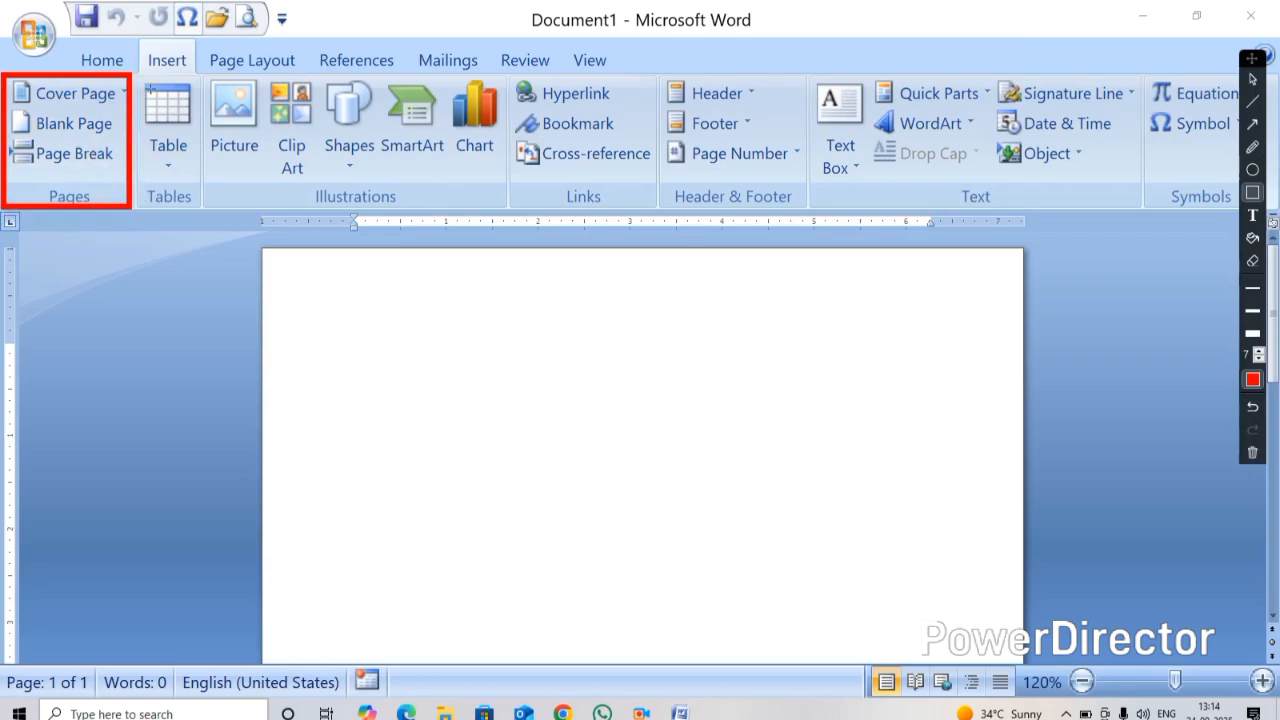
{"action": "mouse_move", "coordinate": [141, 79]}
{"action": "left_mouse_down"}
{"action": "mouse_move", "coordinate": [223, 134]}
{"action": "mouse_move", "coordinate": [208, 206]}
{"action": "left_mouse_up"}
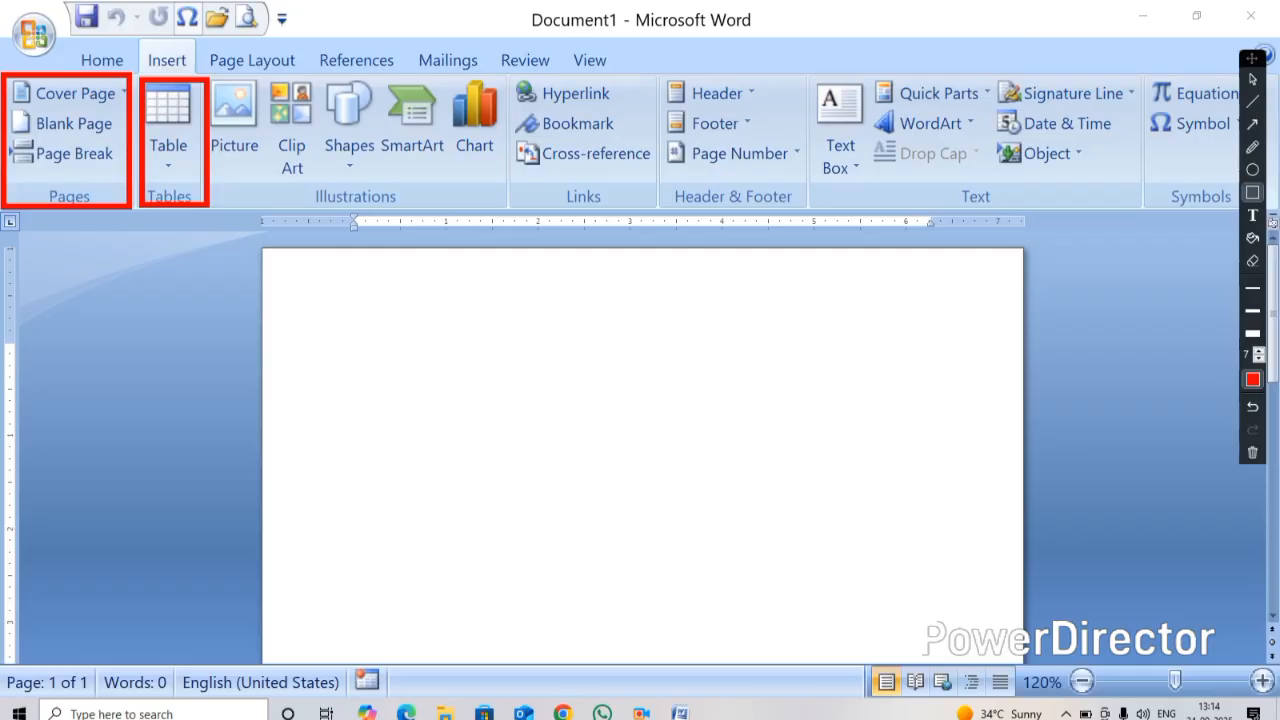
{"action": "mouse_move", "coordinate": [212, 78]}
{"action": "left_mouse_down"}
{"action": "mouse_move", "coordinate": [380, 166]}
{"action": "mouse_move", "coordinate": [480, 172]}
{"action": "mouse_move", "coordinate": [488, 207]}
{"action": "mouse_move", "coordinate": [507, 206]}
{"action": "left_mouse_up"}
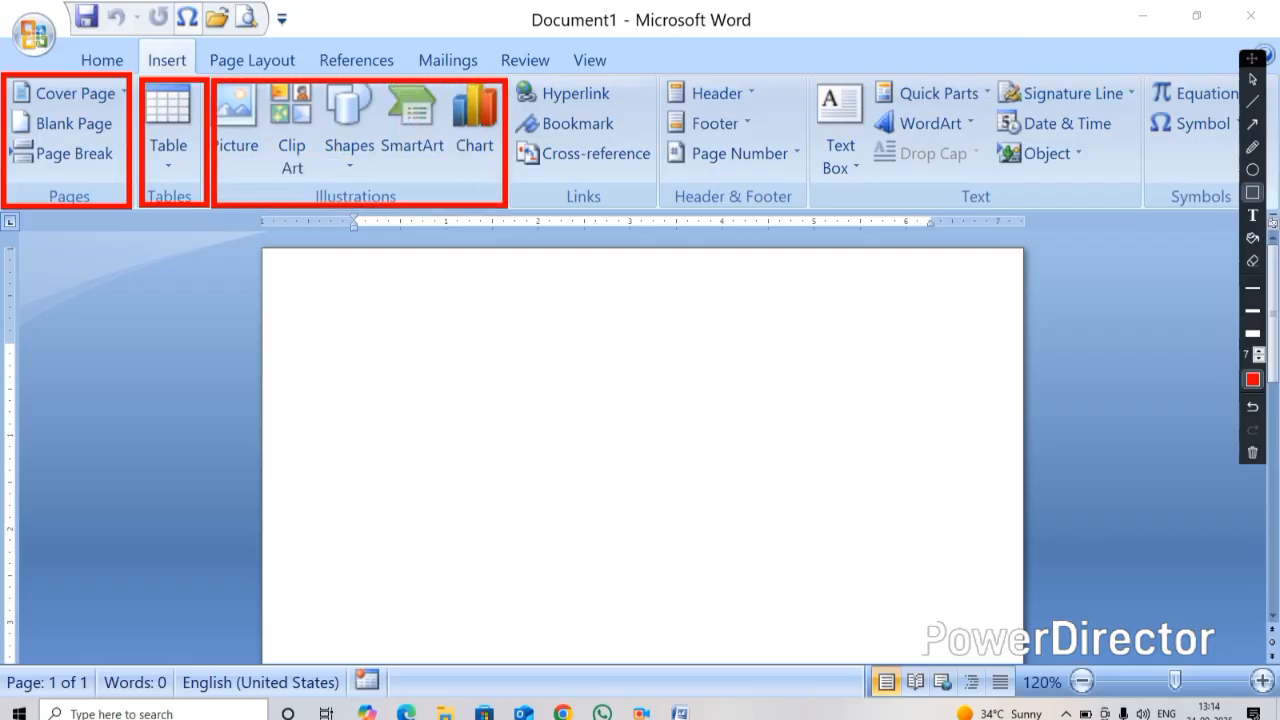
{"action": "left_click", "coordinate": [1252, 79]}
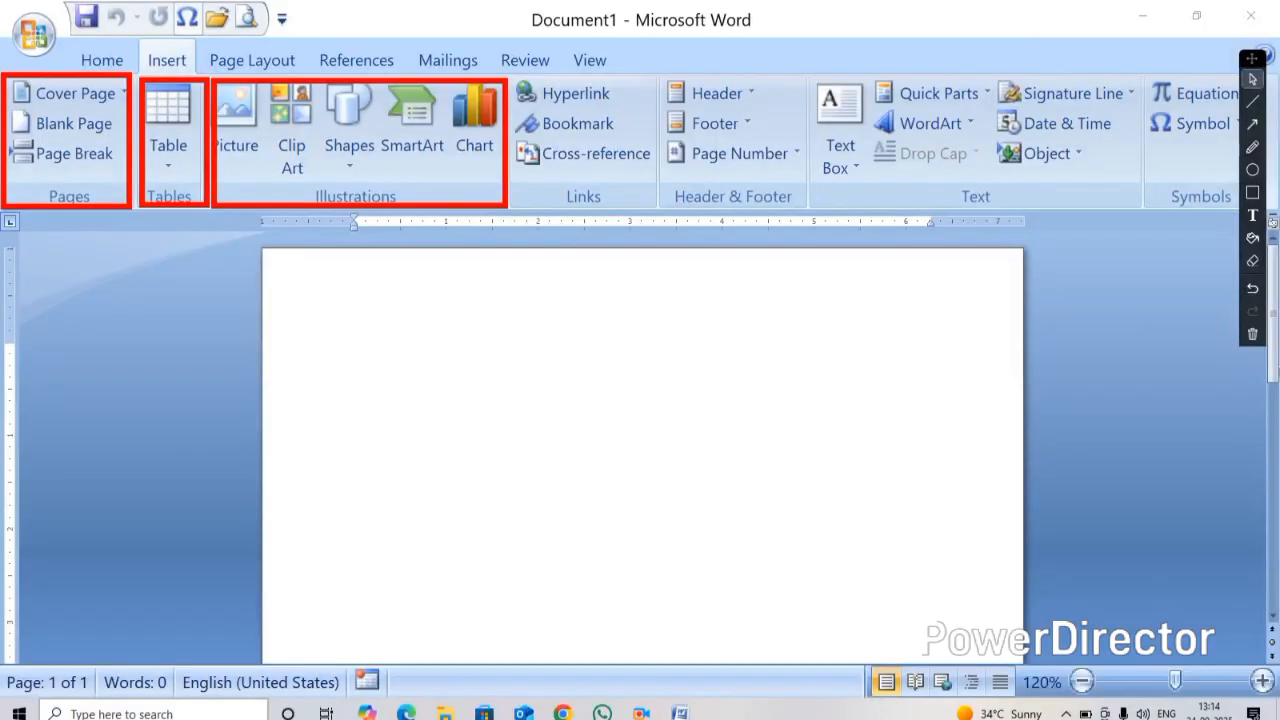
{"action": "left_click", "coordinate": [1252, 334]}
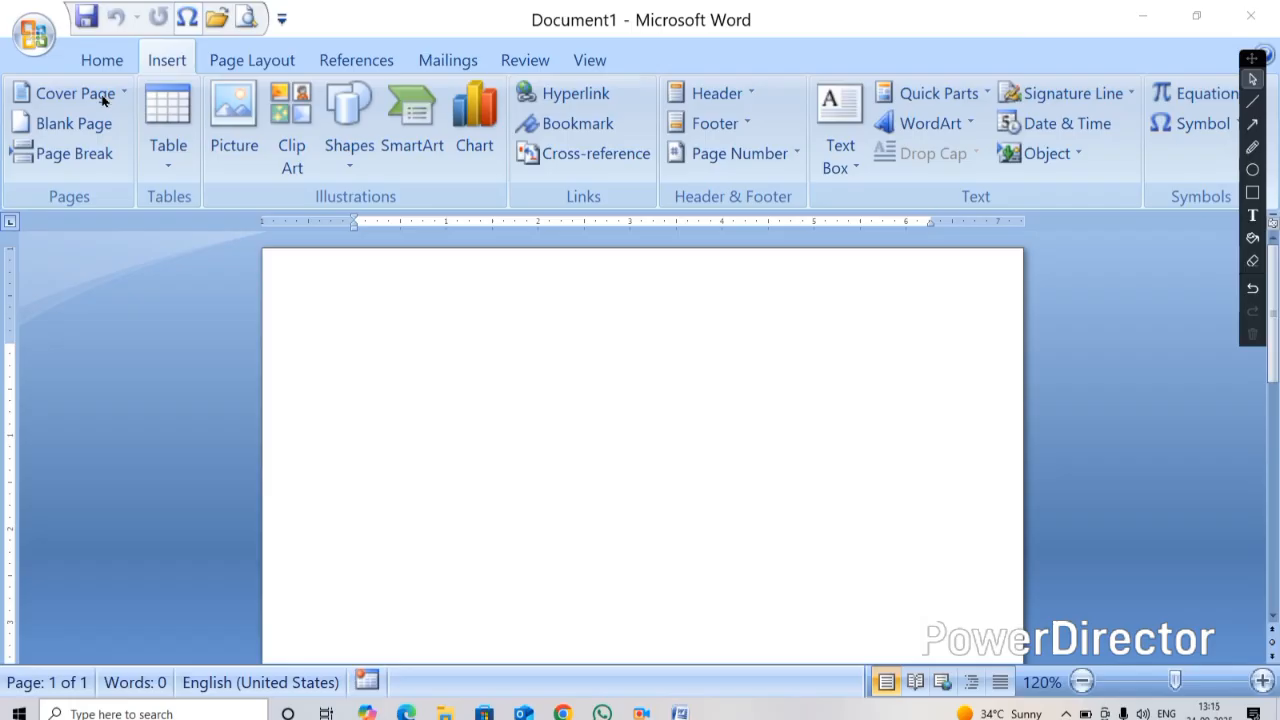
Generate sample paragraphs in the blank document with the =rand() formula
{"action": "left_click", "coordinate": [360, 326]}
{"action": "scroll", "coordinate": [410, 335], "scroll_direction": "down", "scroll_amount": 3, "text": "ctrl"}
{"action": "scroll", "coordinate": [410, 335], "scroll_direction": "down", "scroll_amount": 6, "text": "ctrl"}
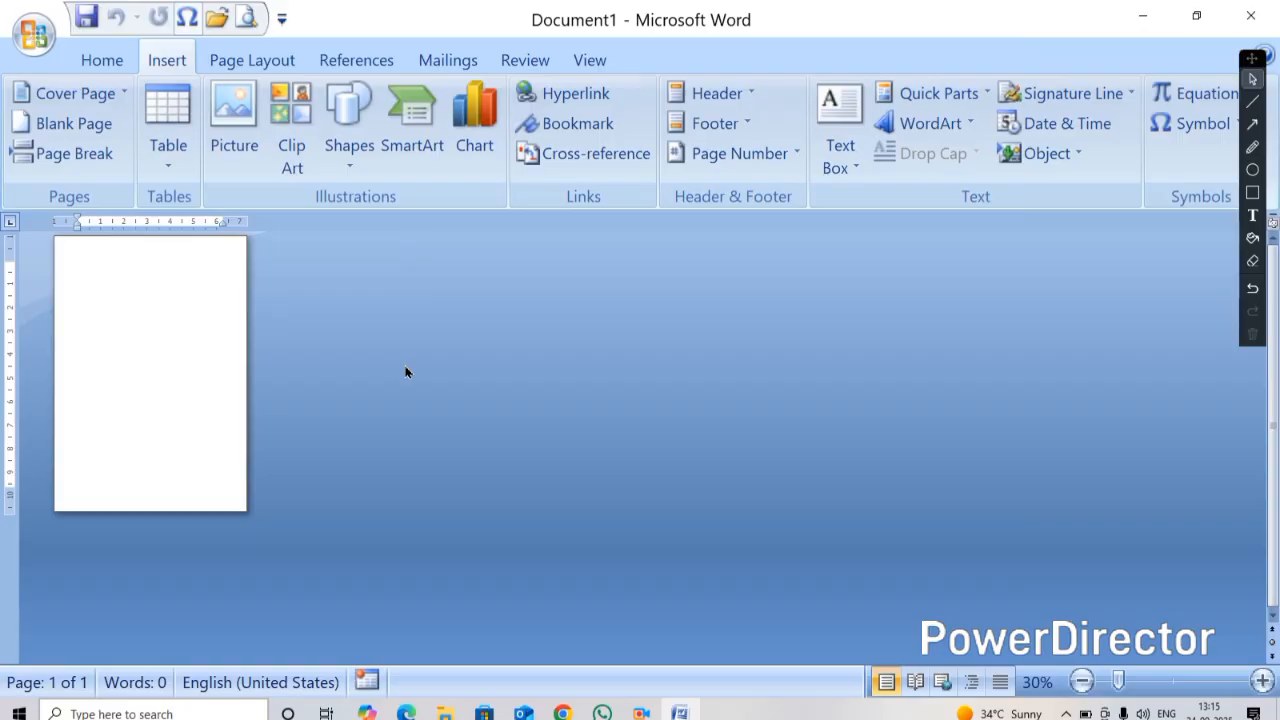
{"action": "type", "text": "=rand("}
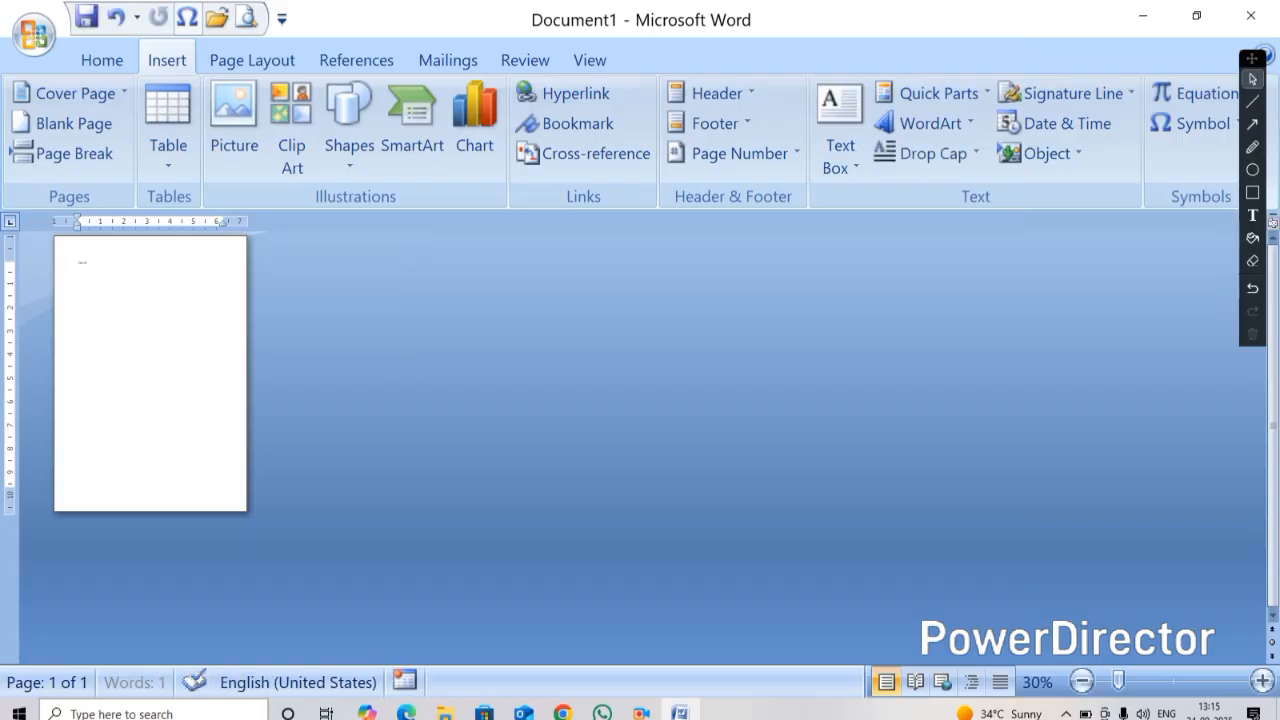
{"action": "type", "text": ")"}
{"action": "key", "text": "Return"}
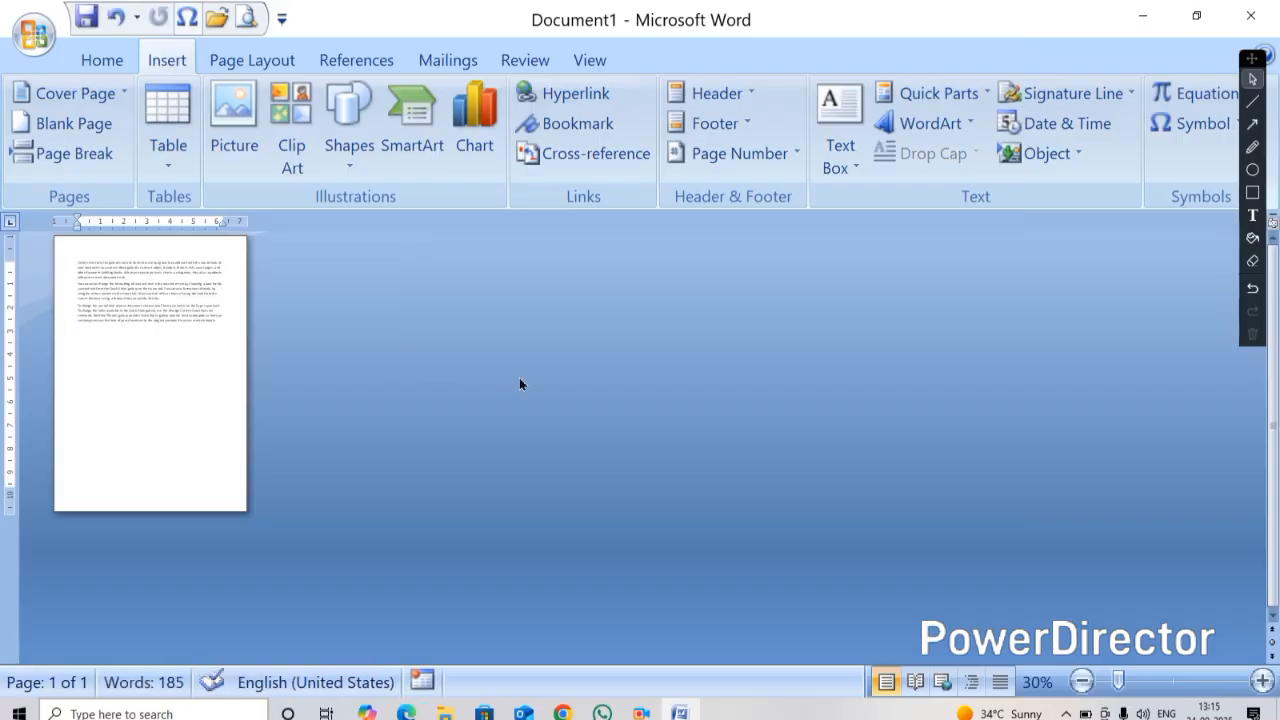
Add a heading line 'Chapter no 1 introduction of computer' above the sample text
{"action": "scroll", "coordinate": [520, 380], "scroll_direction": "up", "scroll_amount": 6, "text": "ctrl"}
{"action": "left_click", "coordinate": [143, 321]}
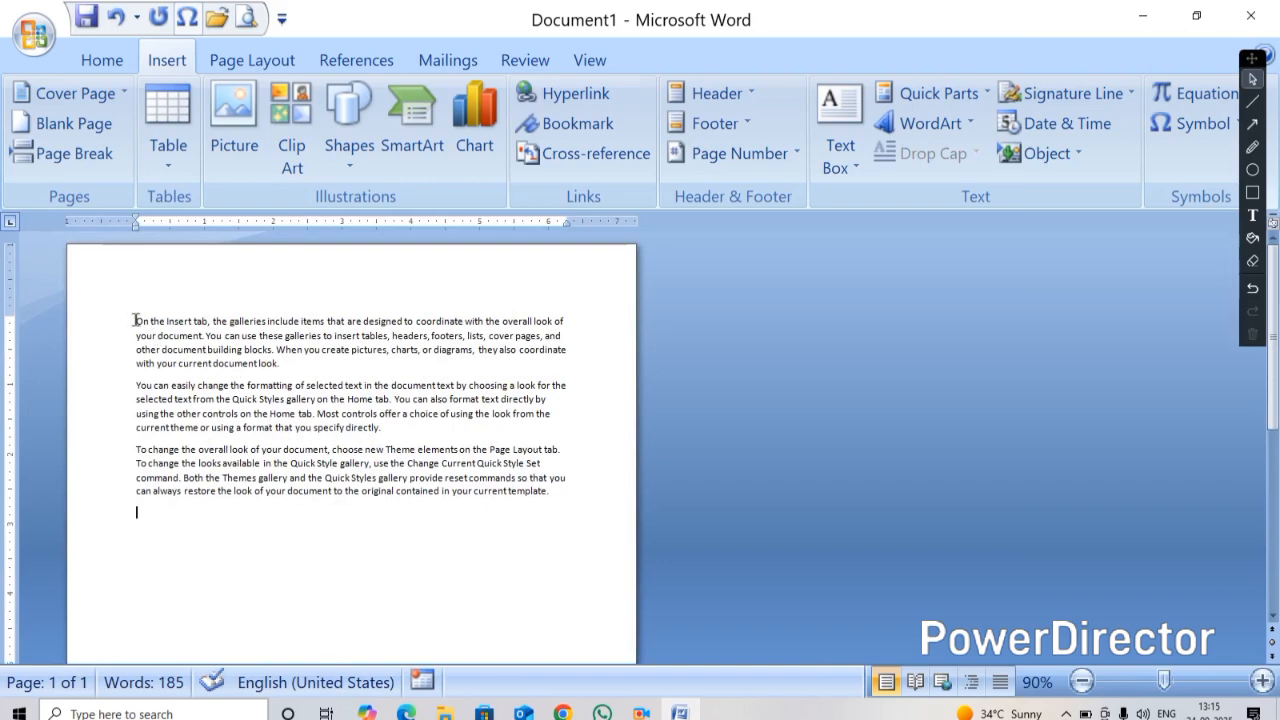
{"action": "key", "text": "Return"}
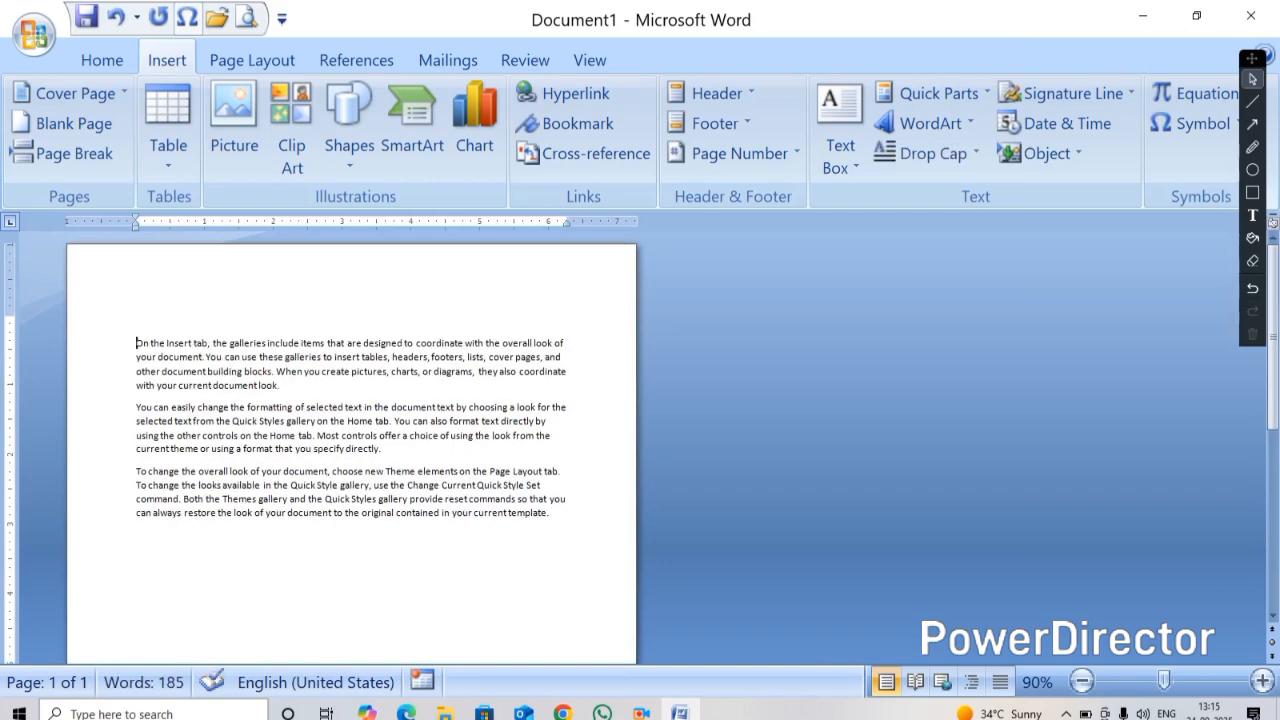
{"action": "key", "text": "Up"}
{"action": "type", "text": "chap"}
{"action": "type", "text": "ter no"}
{"action": "type", "text": " 1"}
{"action": "type", "text": "   int"}
{"action": "type", "text": "roduc"}
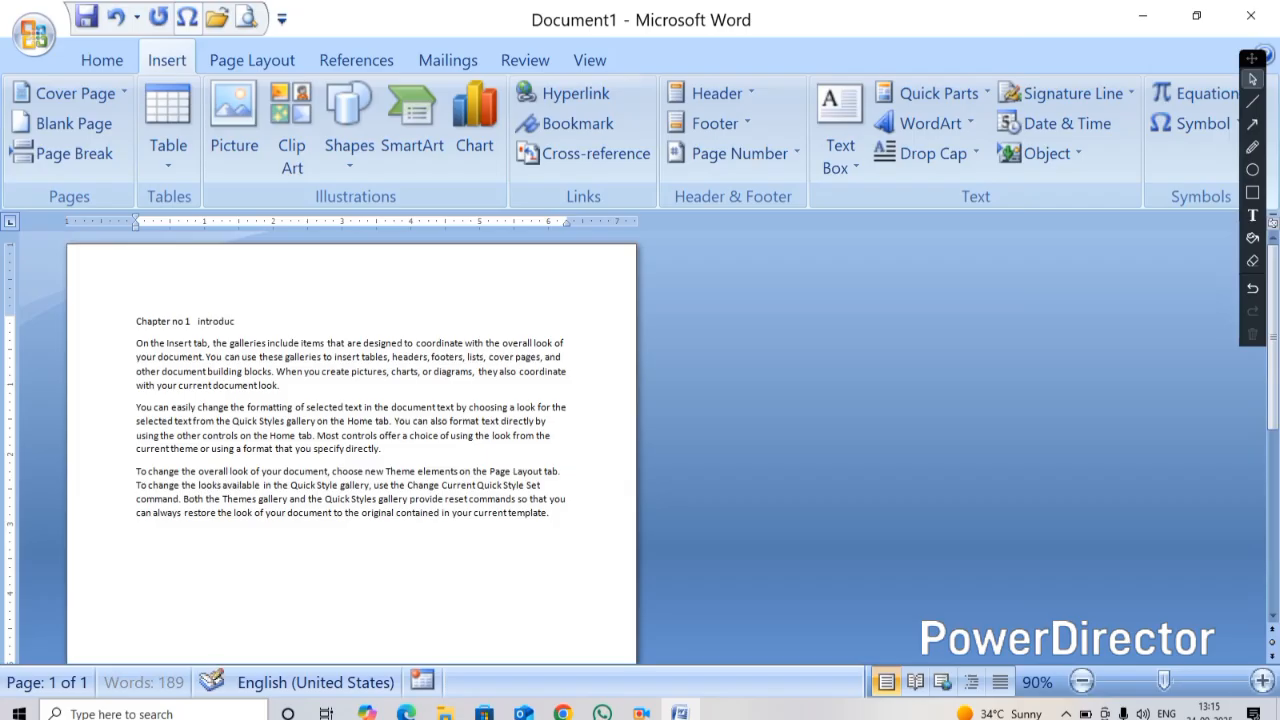
{"action": "type", "text": "tion of computer"}
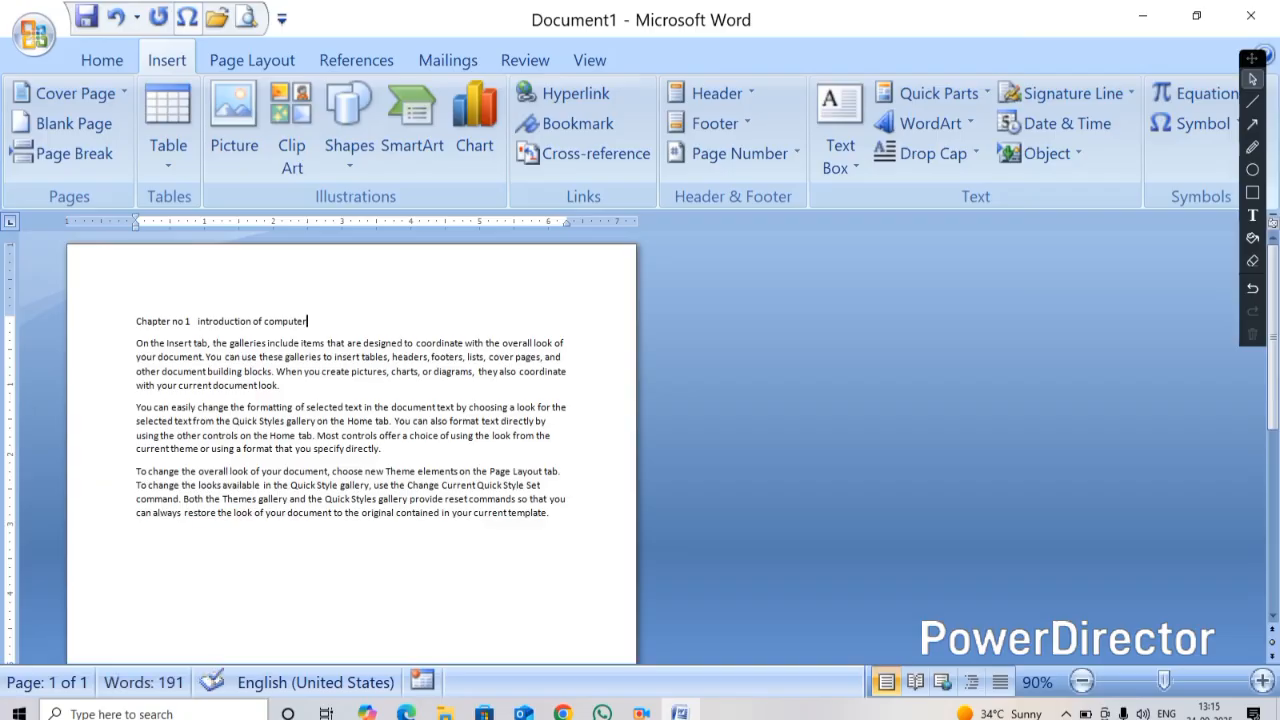
Center and bold the heading and enlarge its font by two sizes
{"action": "left_click_drag", "start_coordinate": [310, 322], "coordinate": [131, 335]}
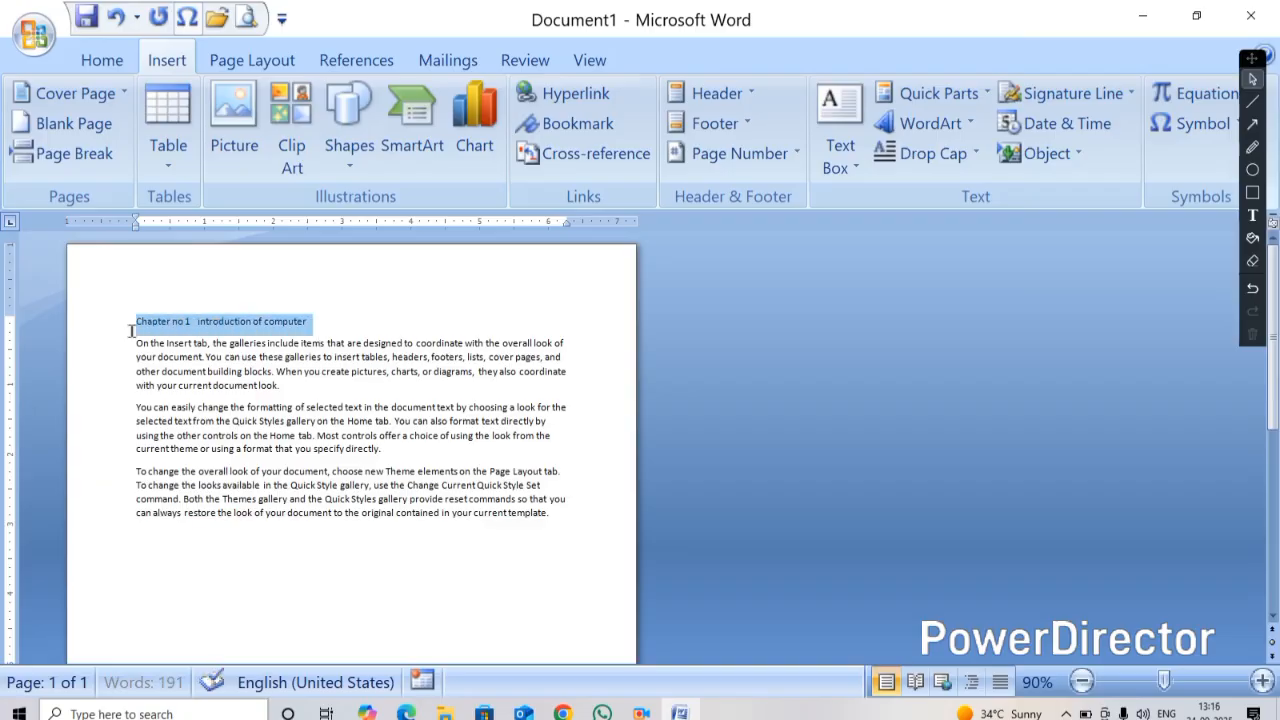
{"action": "key", "text": "ctrl+e"}
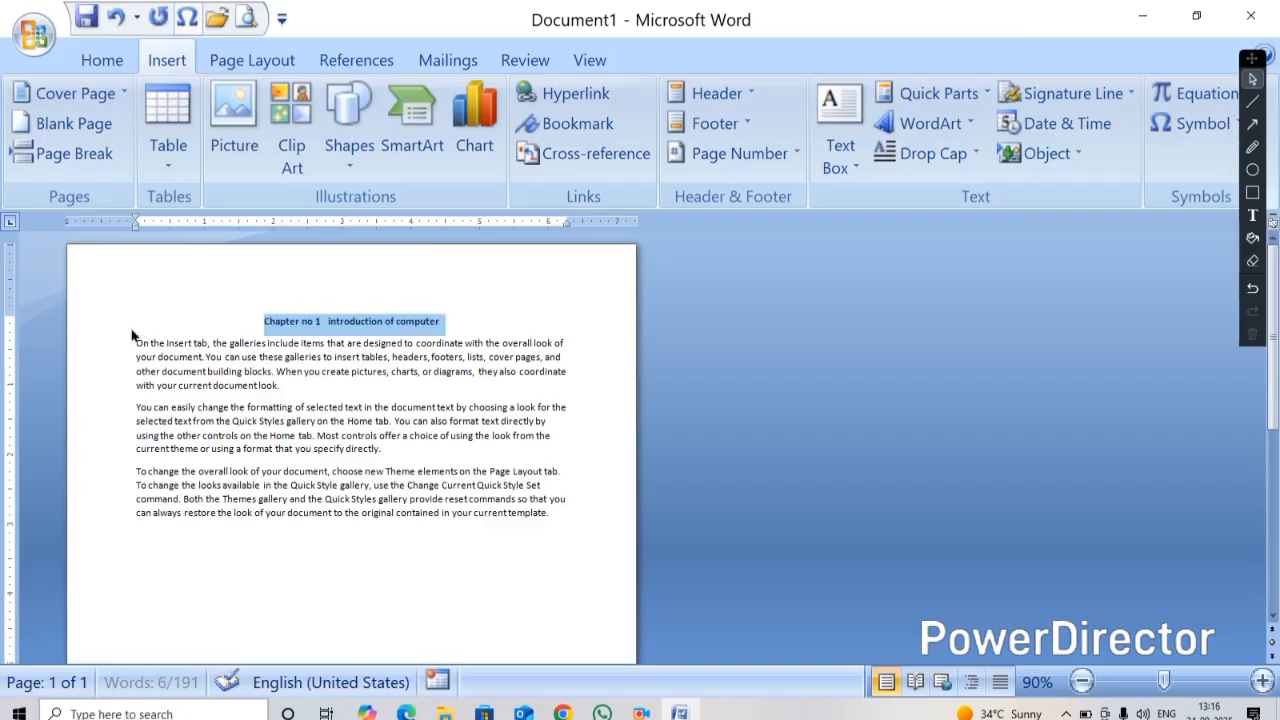
{"action": "key", "text": "ctrl+b"}
{"action": "key", "text": "ctrl+shift+period"}
{"action": "key", "text": "ctrl+shift+period"}
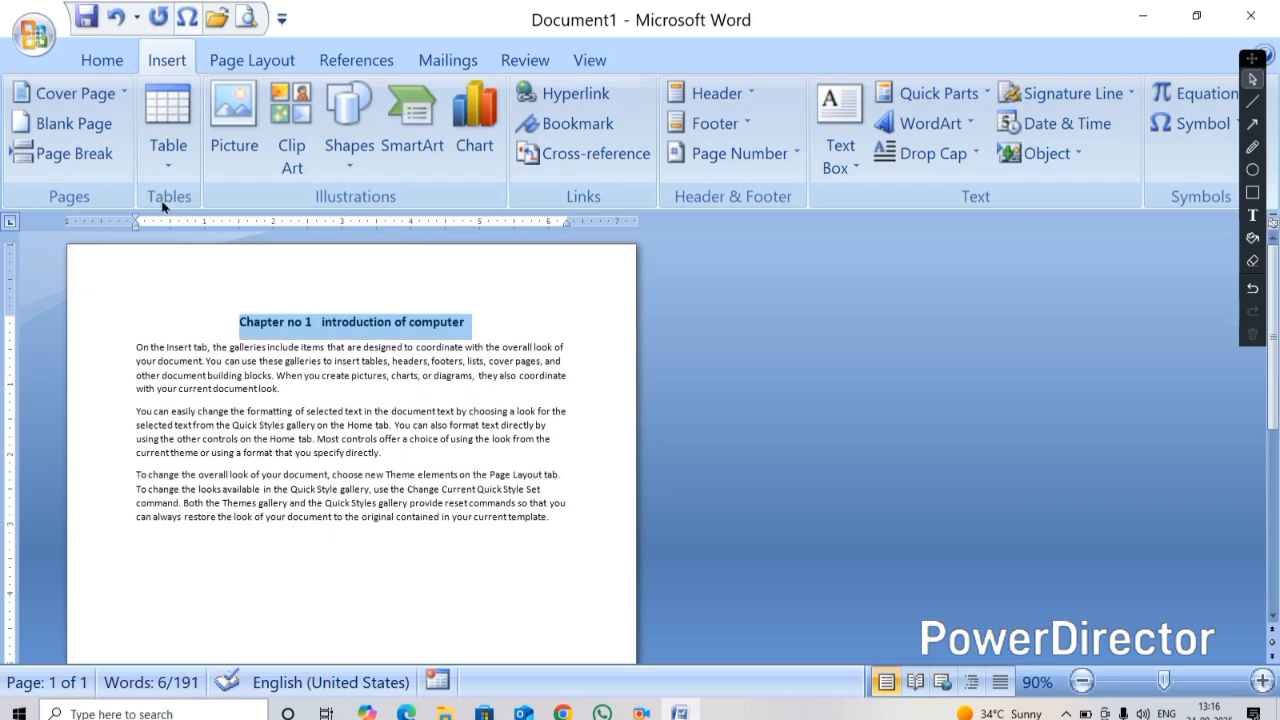
{"action": "left_click", "coordinate": [240, 334]}
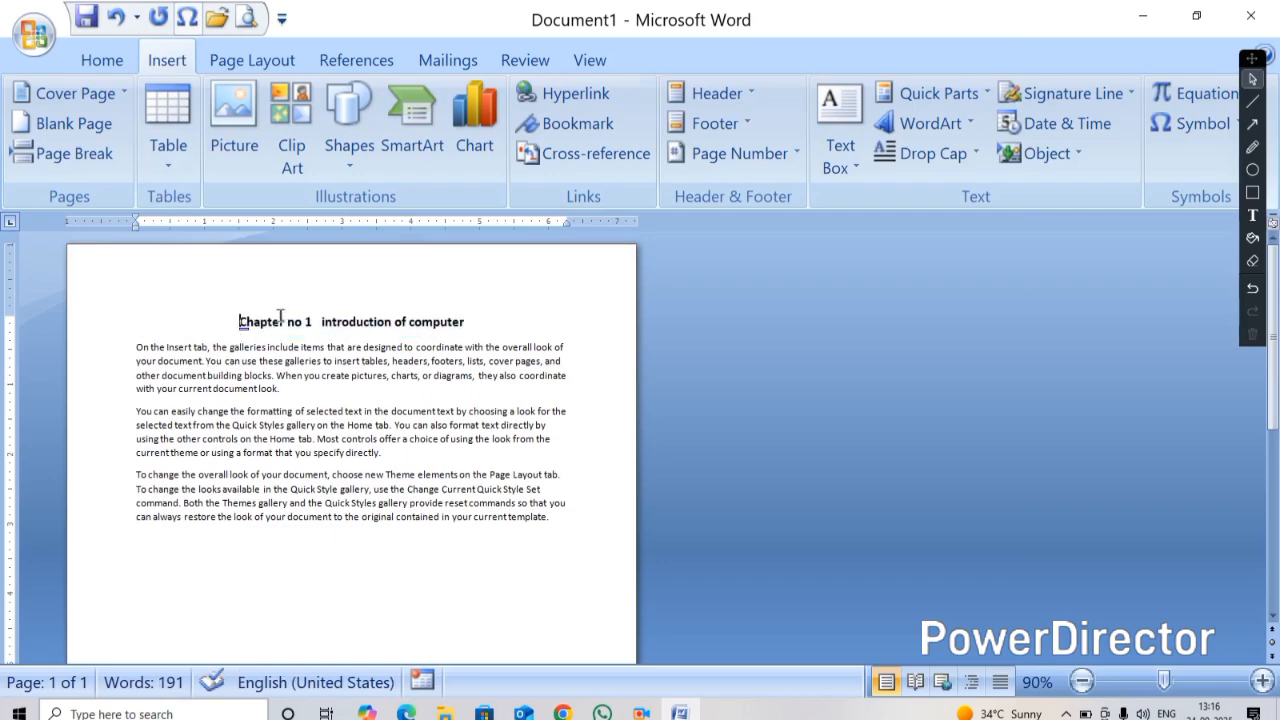
Paste copies of the sample paragraphs at the end of the document to extend it over several pages
{"action": "left_click", "coordinate": [304, 557]}
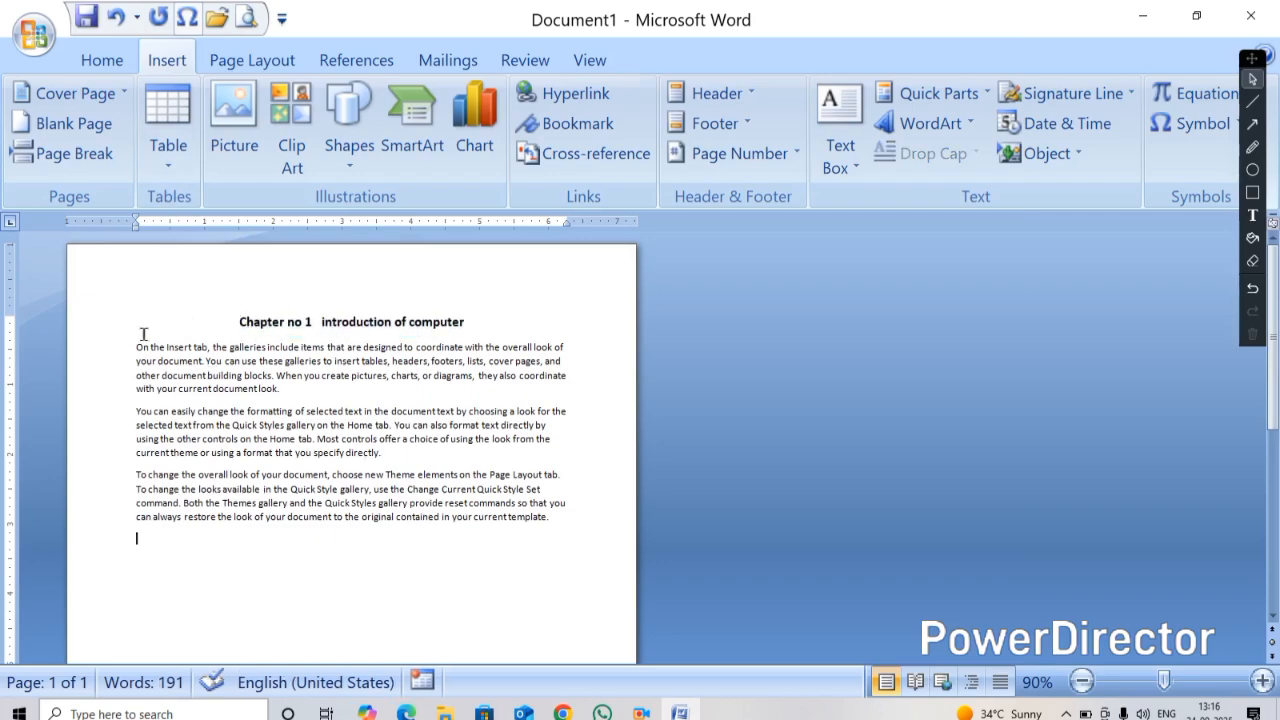
{"action": "left_click_drag", "start_coordinate": [136, 344], "coordinate": [347, 537]}
{"action": "key", "text": "ctrl+c"}
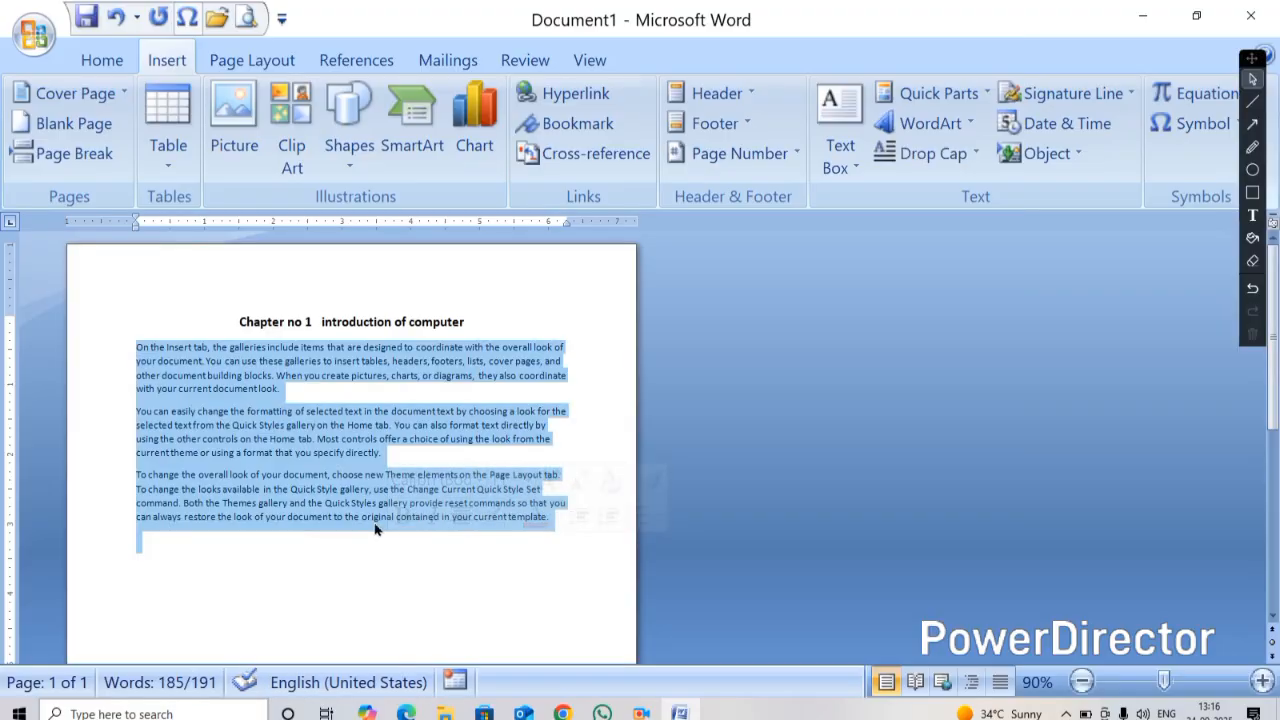
{"action": "left_click", "coordinate": [376, 528]}
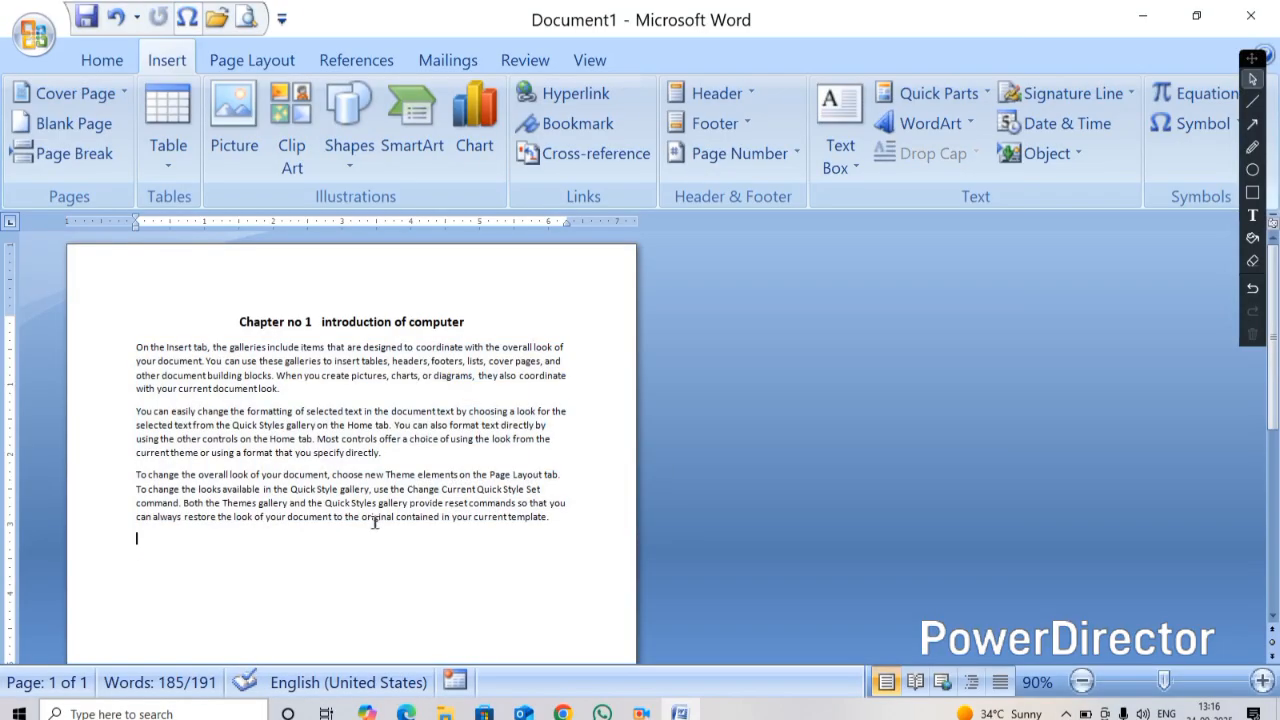
{"action": "key", "text": "ctrl+v"}
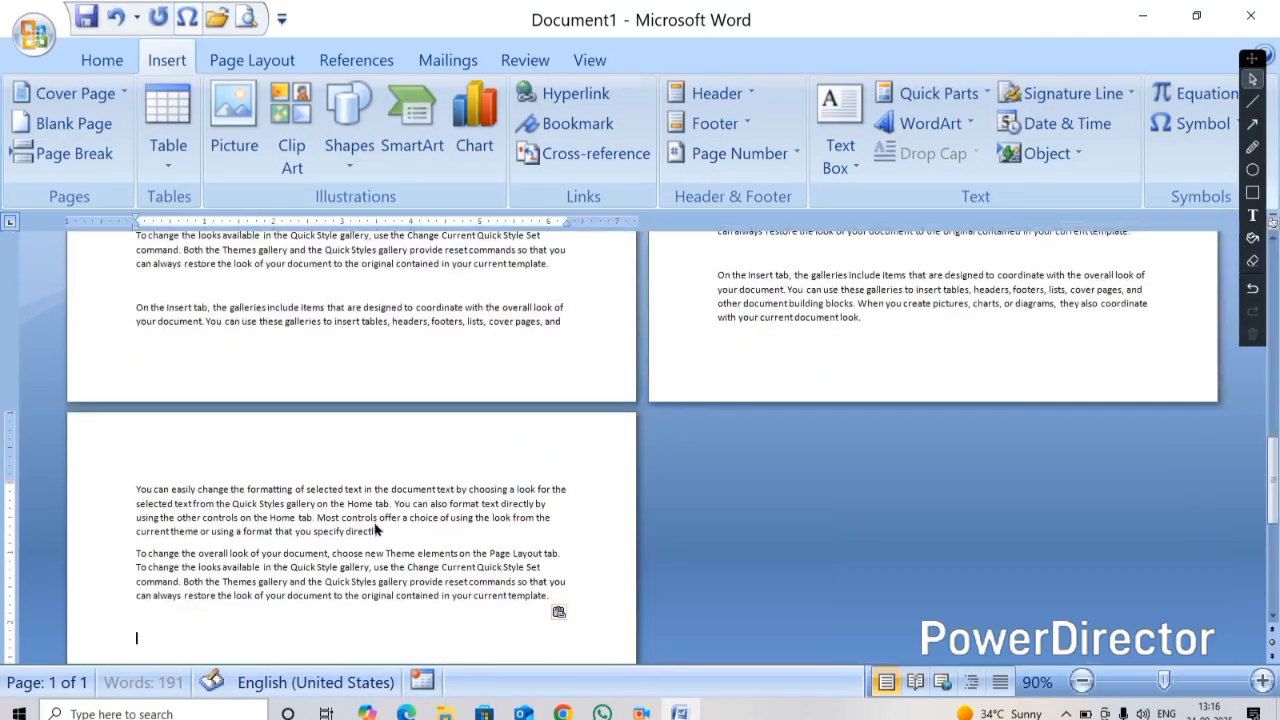
{"action": "scroll", "coordinate": [420, 485], "scroll_direction": "down", "scroll_amount": 2}
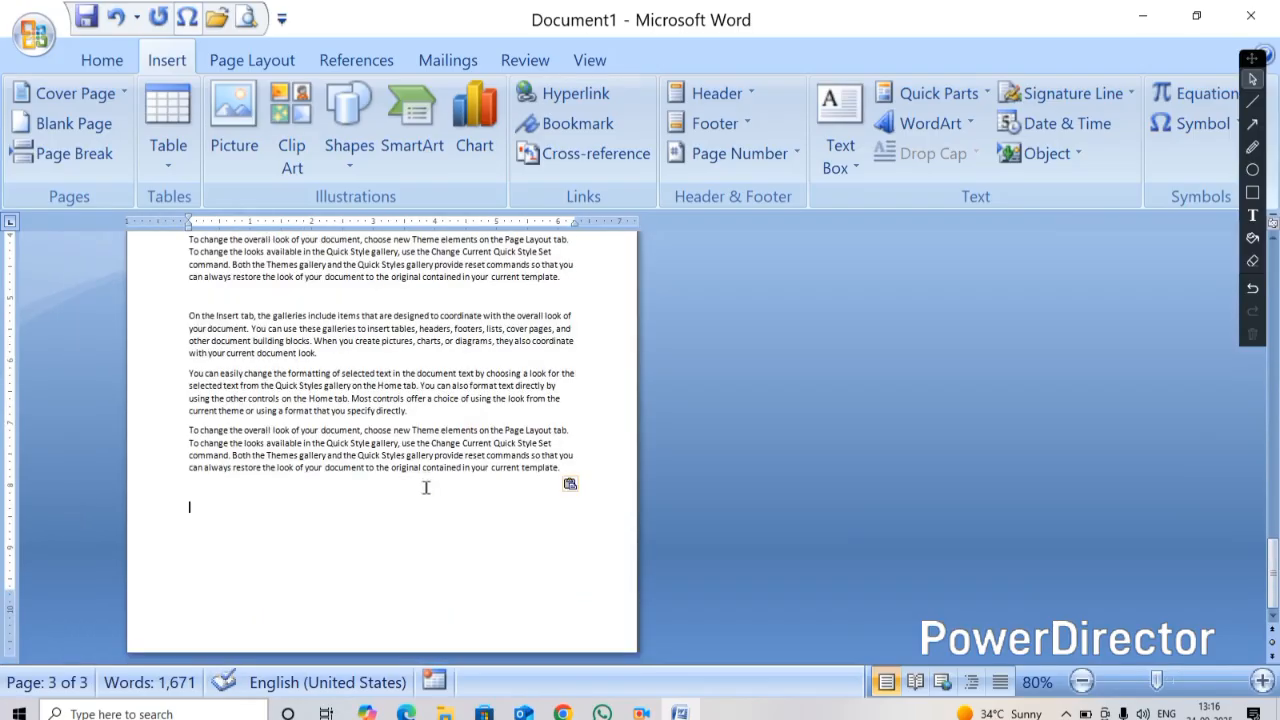
{"action": "scroll", "coordinate": [420, 485], "scroll_direction": "down", "scroll_amount": 4, "text": "ctrl"}
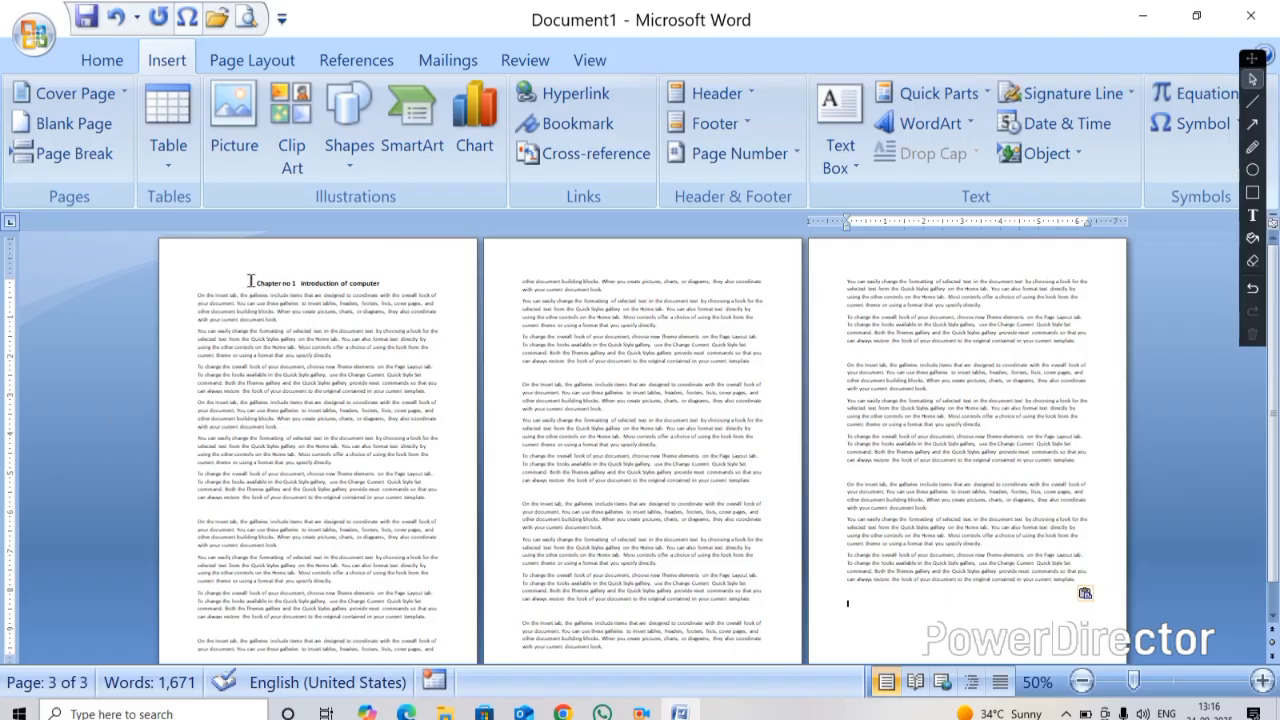
Insert the Pinstripes cover page from the Cover Page gallery
{"action": "left_click", "coordinate": [115, 93]}
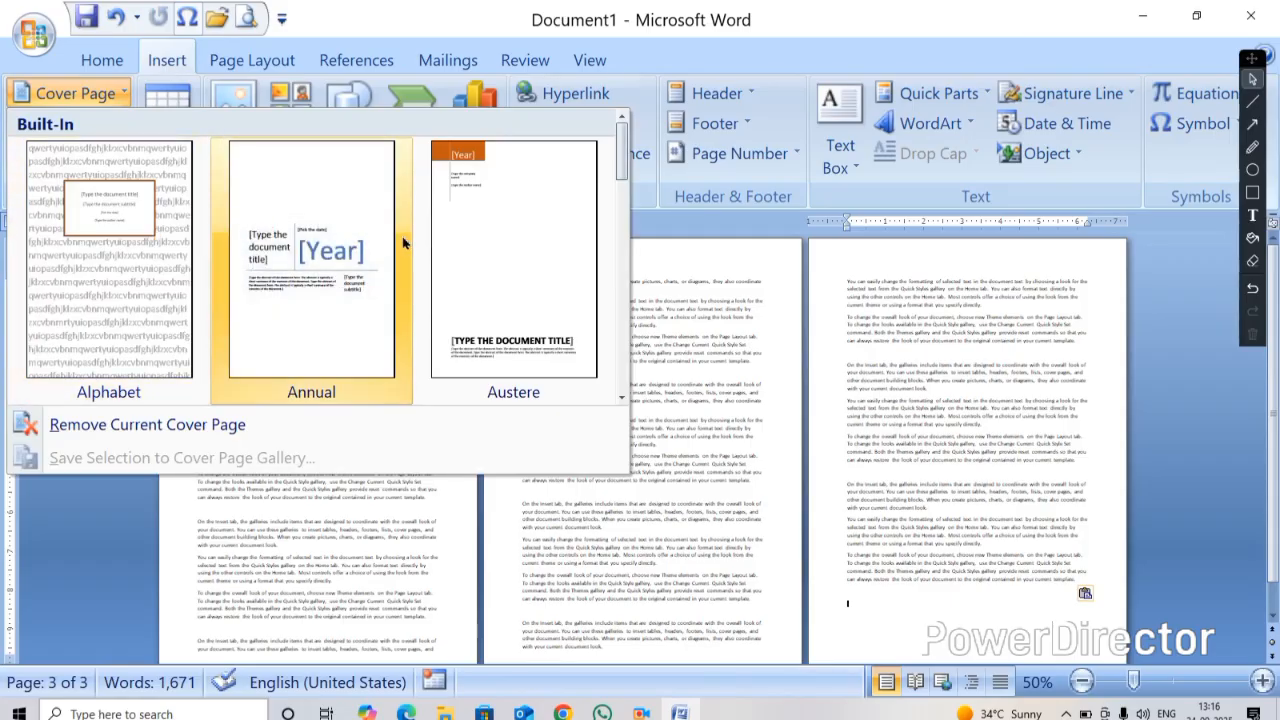
{"action": "scroll", "coordinate": [402, 243], "scroll_direction": "down", "scroll_amount": 5}
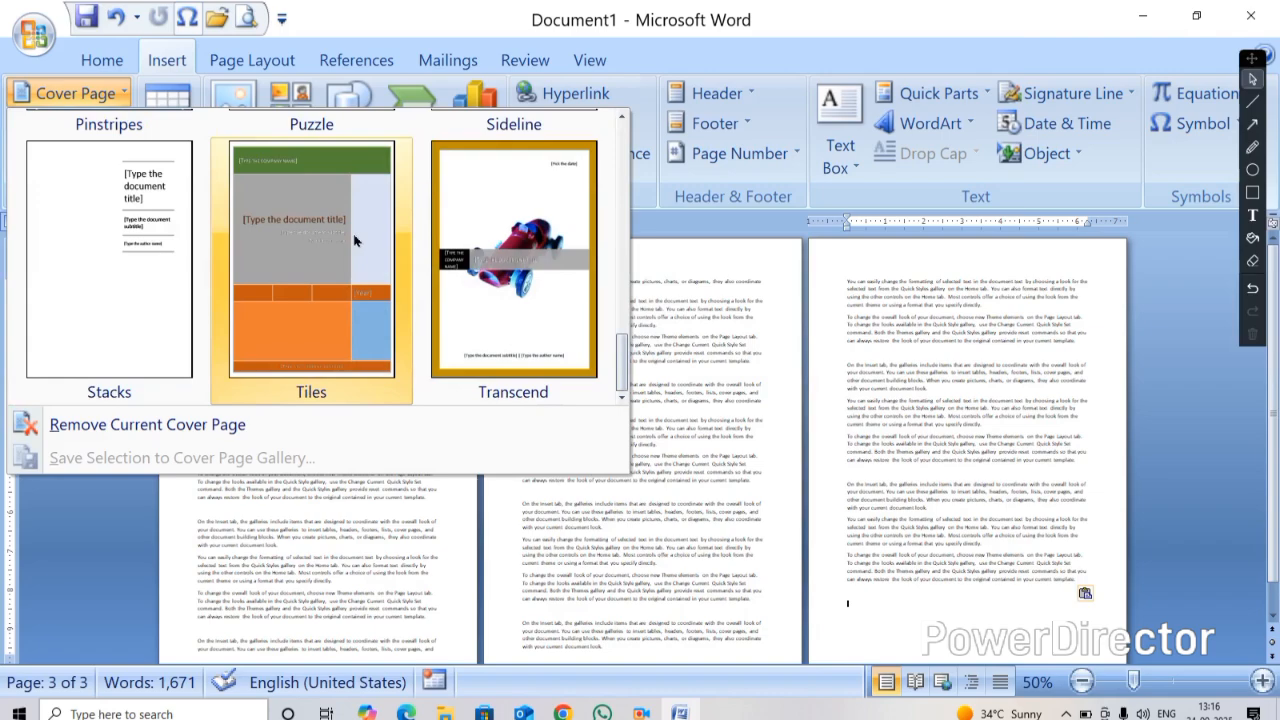
{"action": "left_click", "coordinate": [621, 118]}
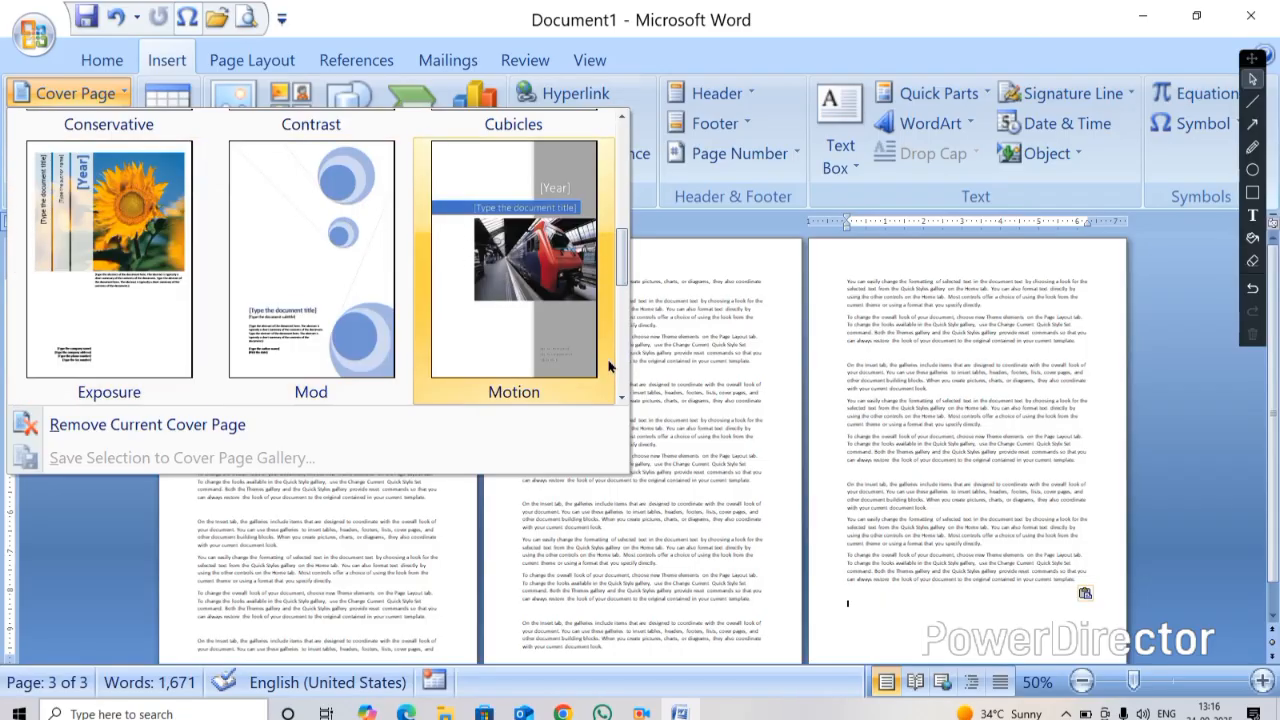
{"action": "left_click", "coordinate": [621, 398]}
{"action": "left_click", "coordinate": [621, 398]}
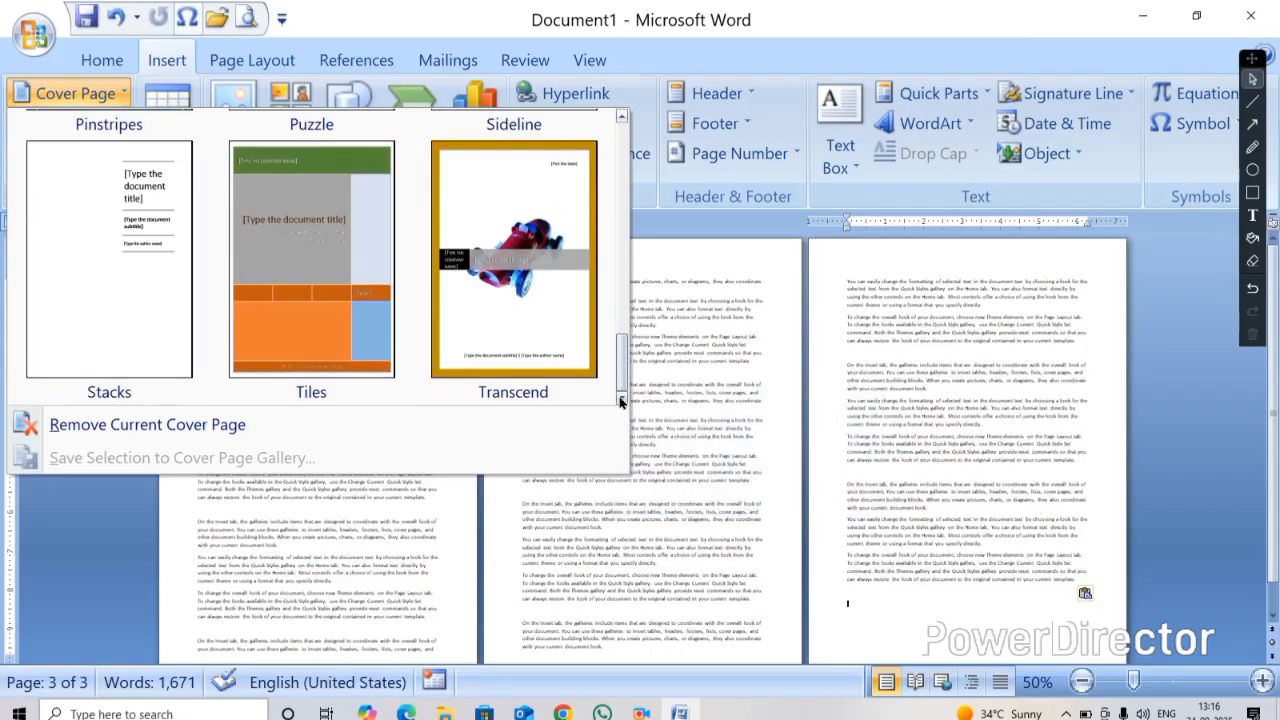
{"action": "left_click", "coordinate": [621, 117]}
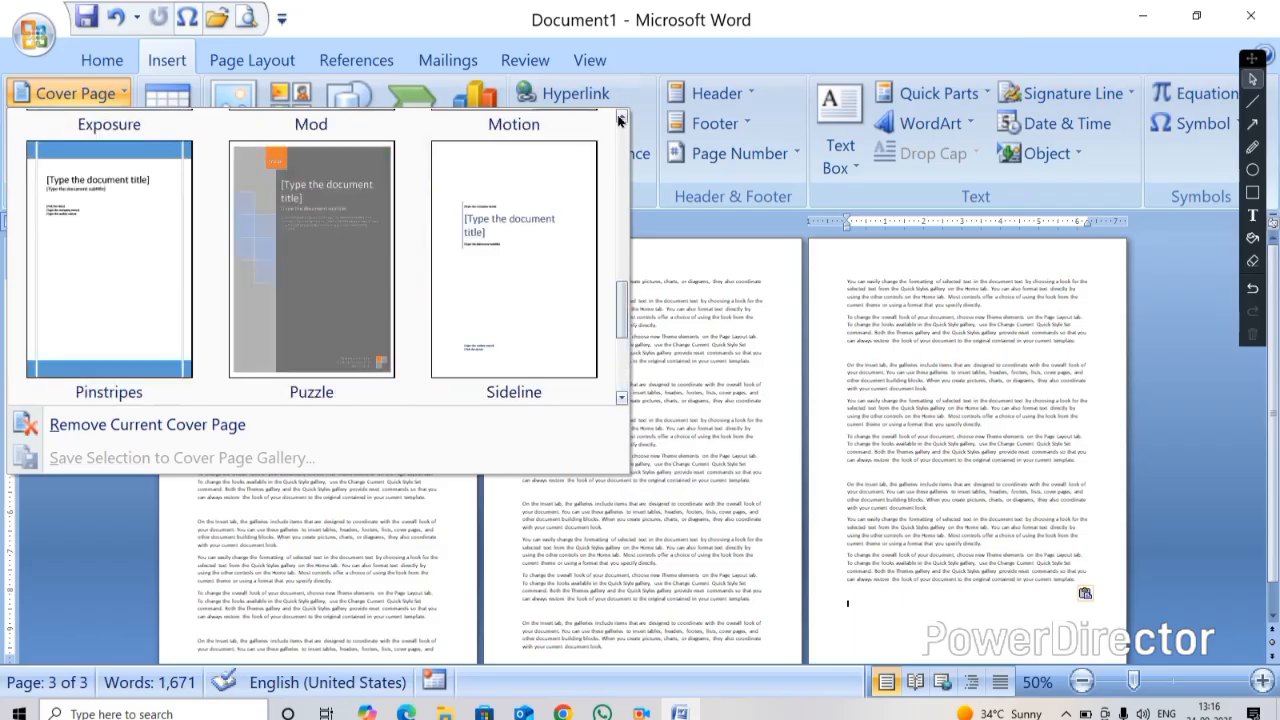
{"action": "left_click", "coordinate": [82, 230]}
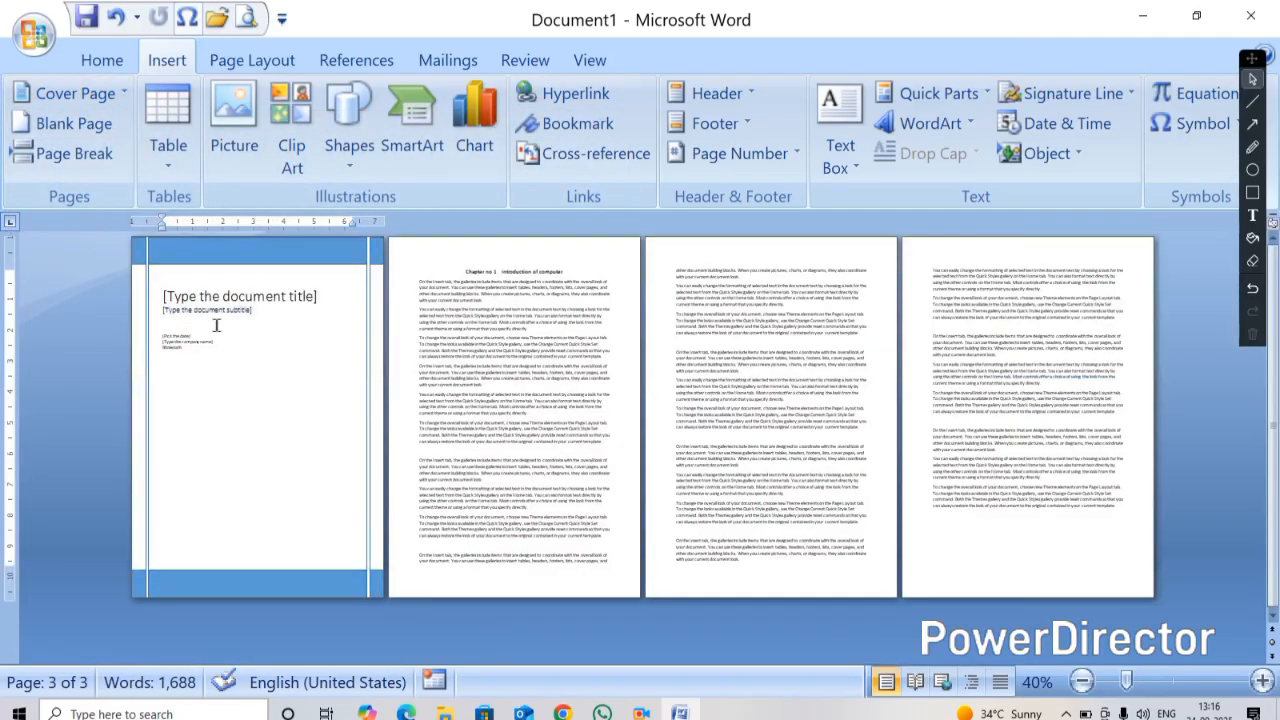
{"action": "scroll", "coordinate": [433, 324], "scroll_direction": "up", "scroll_amount": 5}
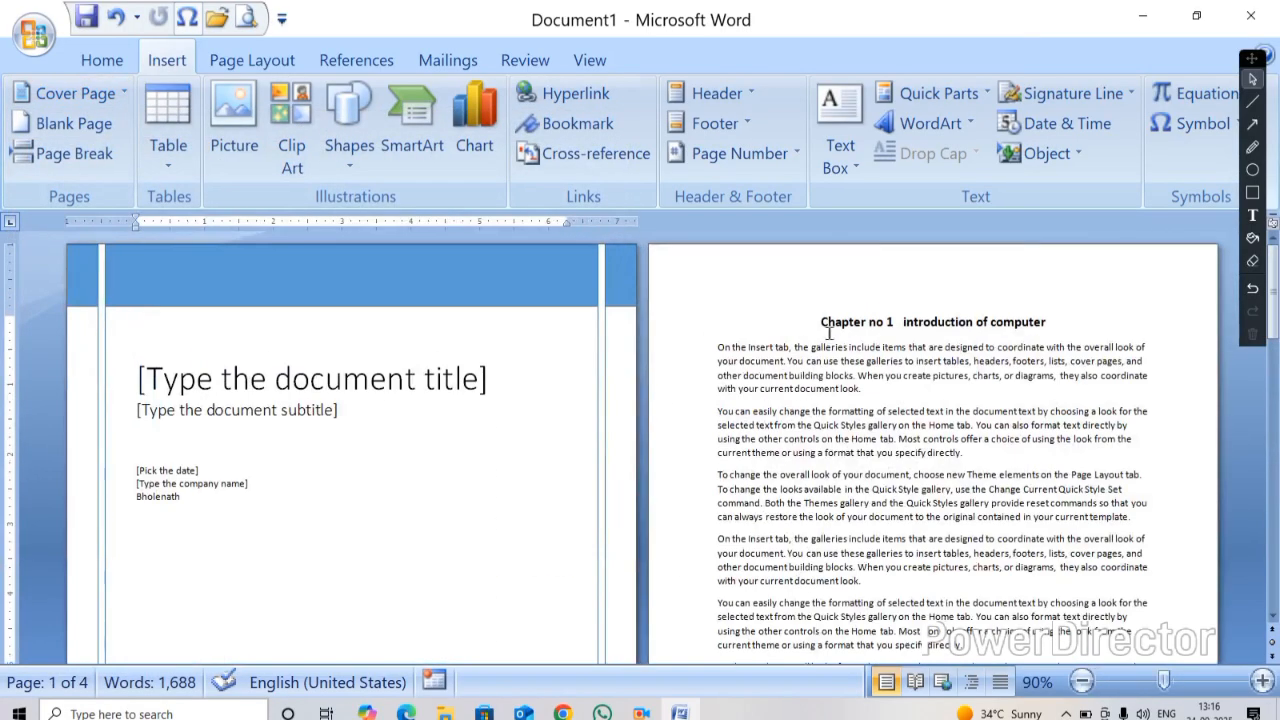
{"action": "left_click_drag", "start_coordinate": [790, 322], "coordinate": [1068, 332]}
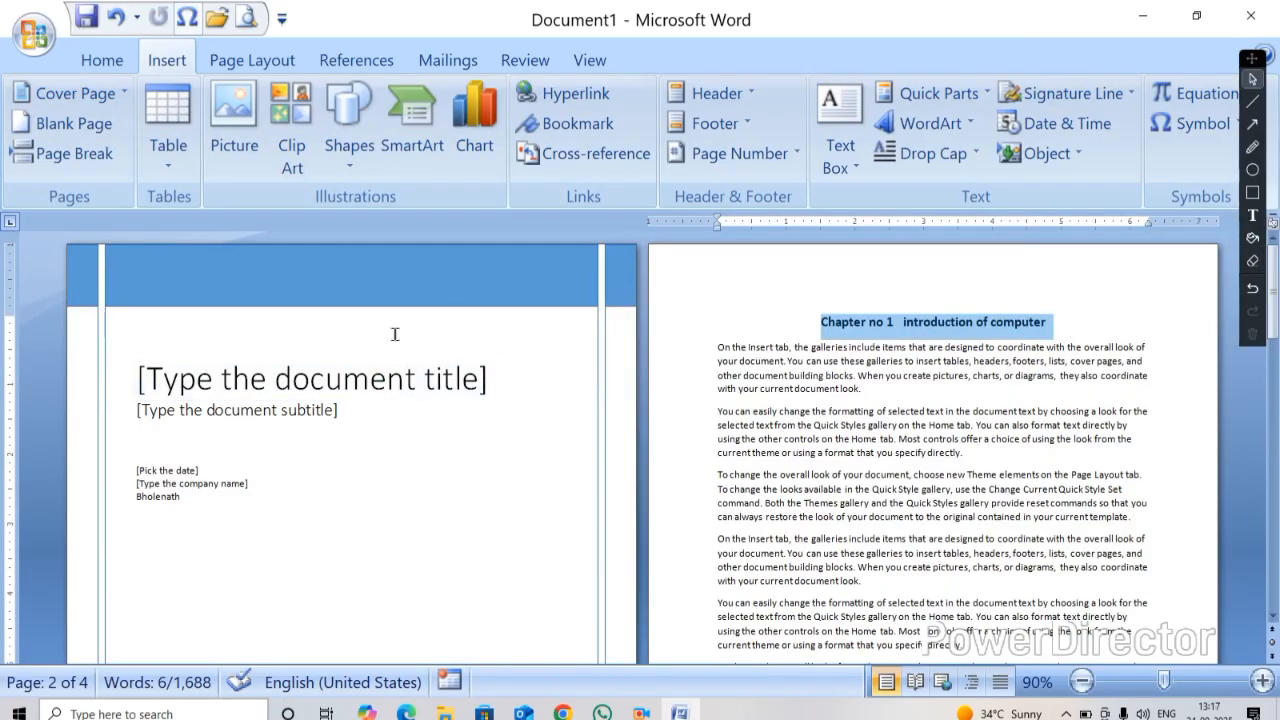
{"action": "left_click", "coordinate": [727, 334]}
Replace the cover page title placeholder with 'FUNDAMENTAL OF COMPUTER', correcting the misspelt word
{"action": "left_click", "coordinate": [398, 397]}
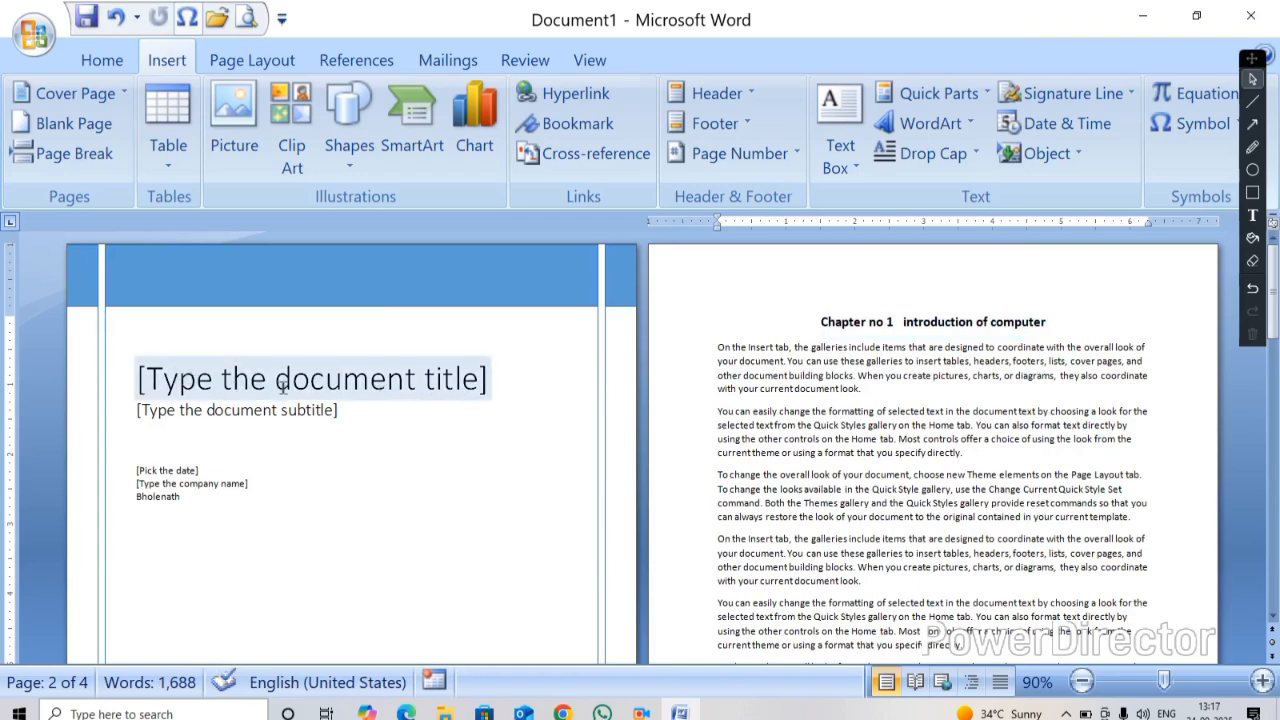
{"action": "left_click", "coordinate": [350, 392]}
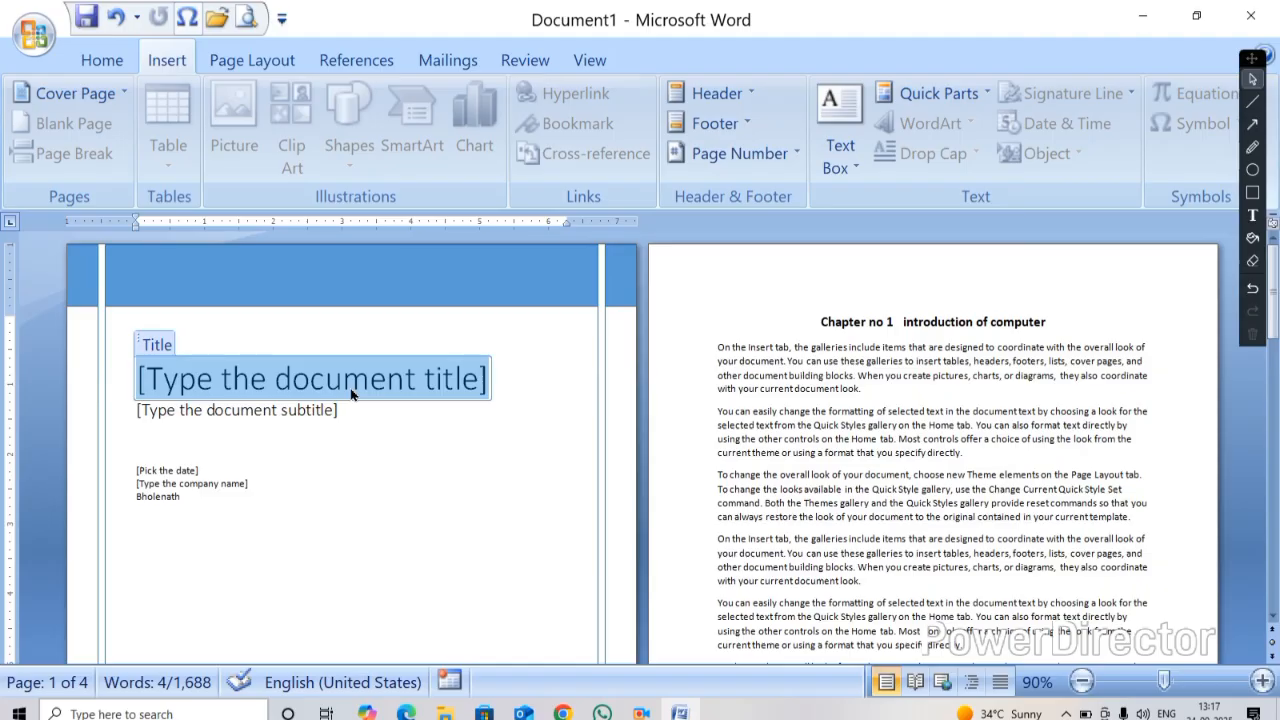
{"action": "type", "text": "F"}
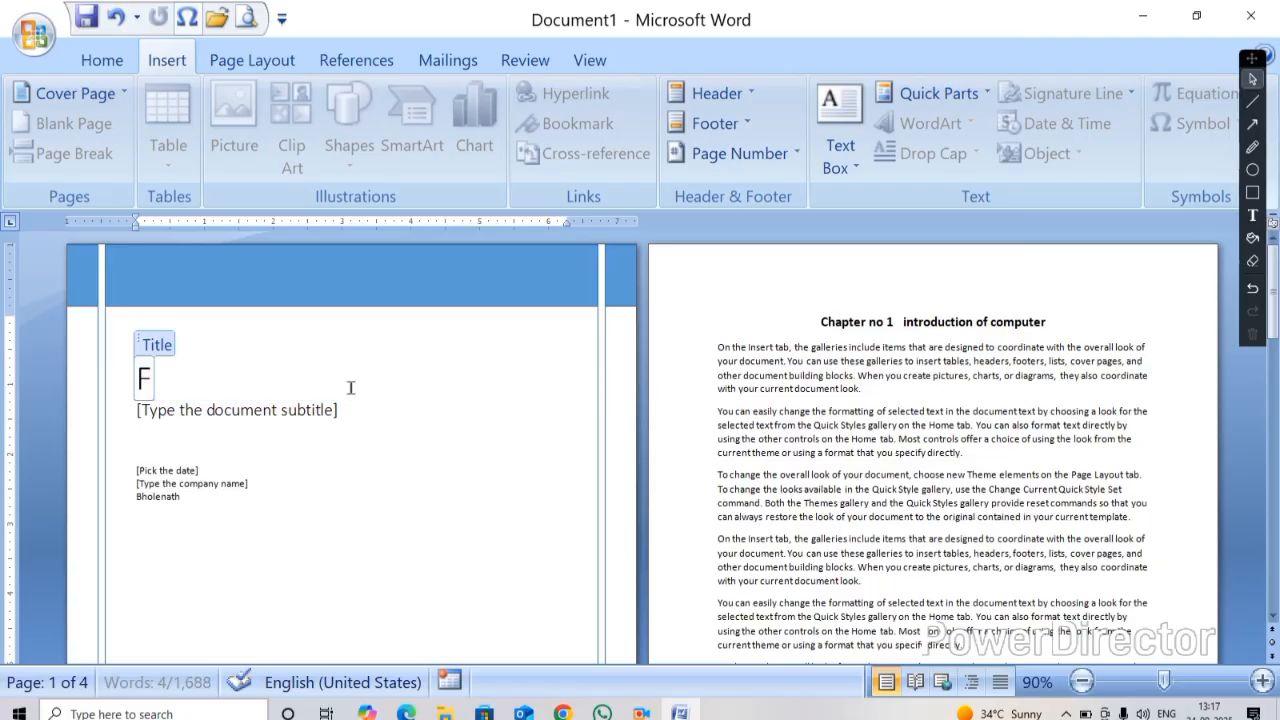
{"action": "type", "text": "UND"}
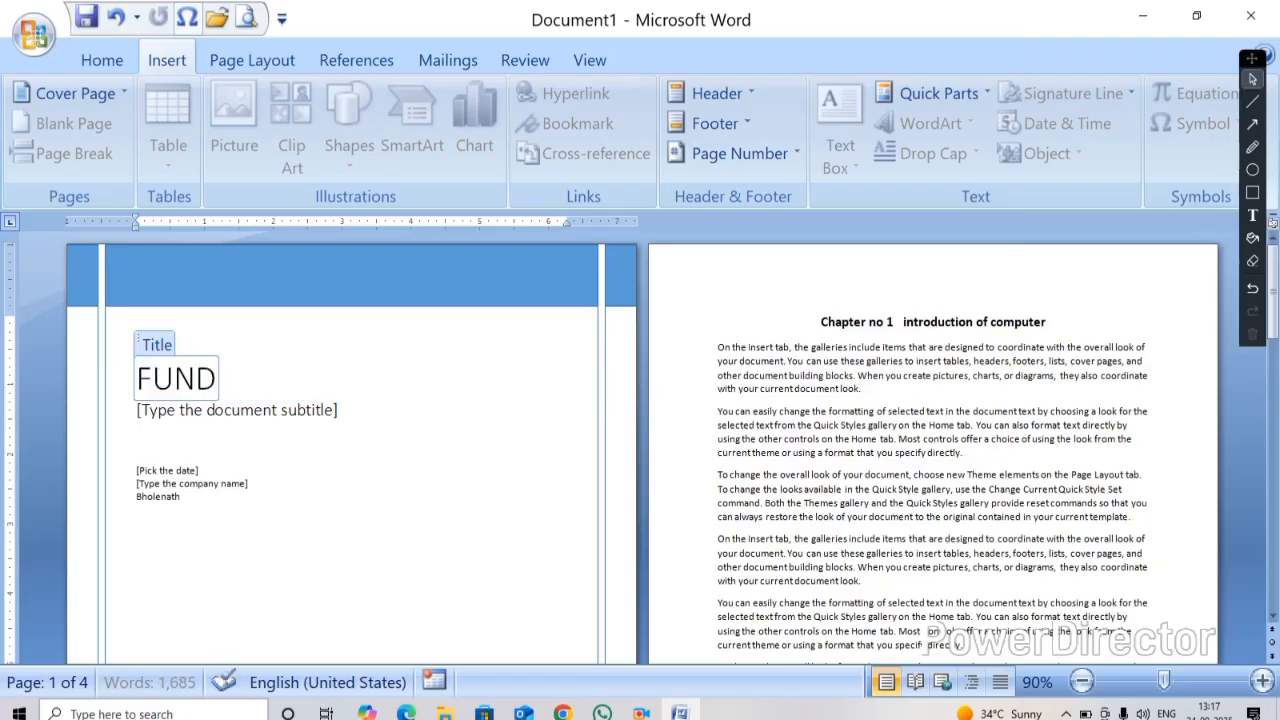
{"action": "type", "text": "AMENMTAL"}
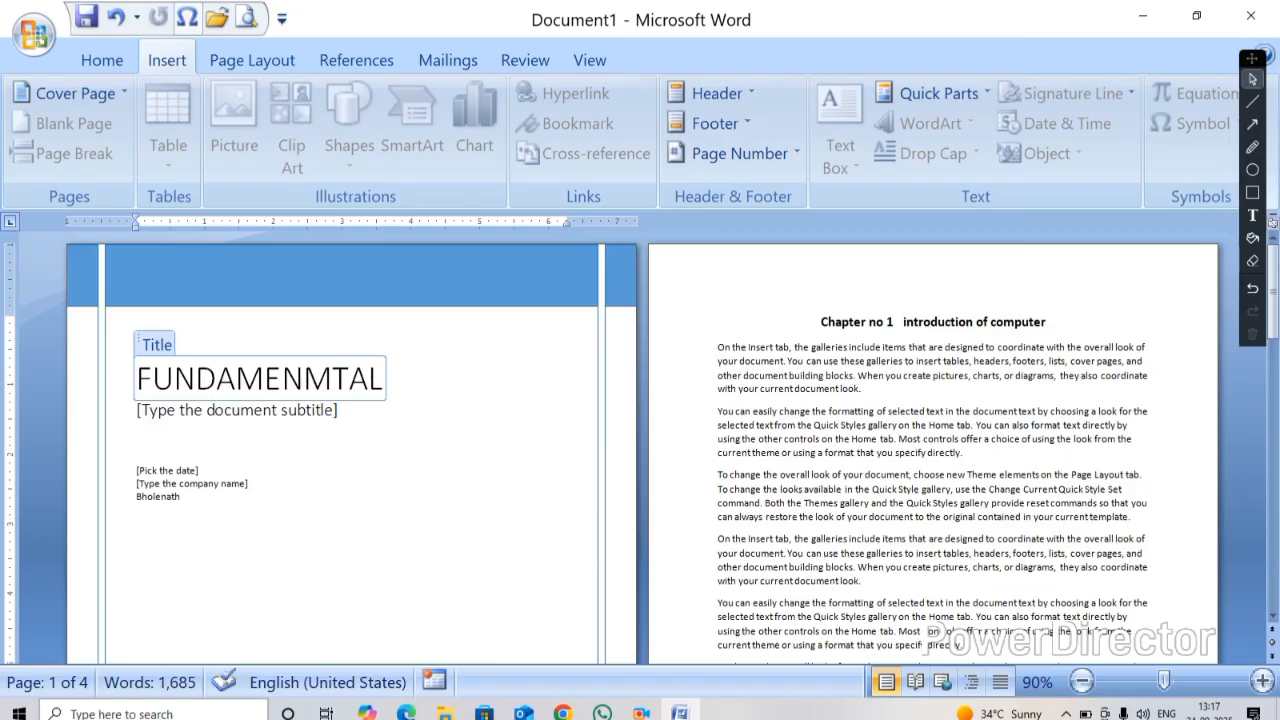
{"action": "left_click", "coordinate": [332, 378]}
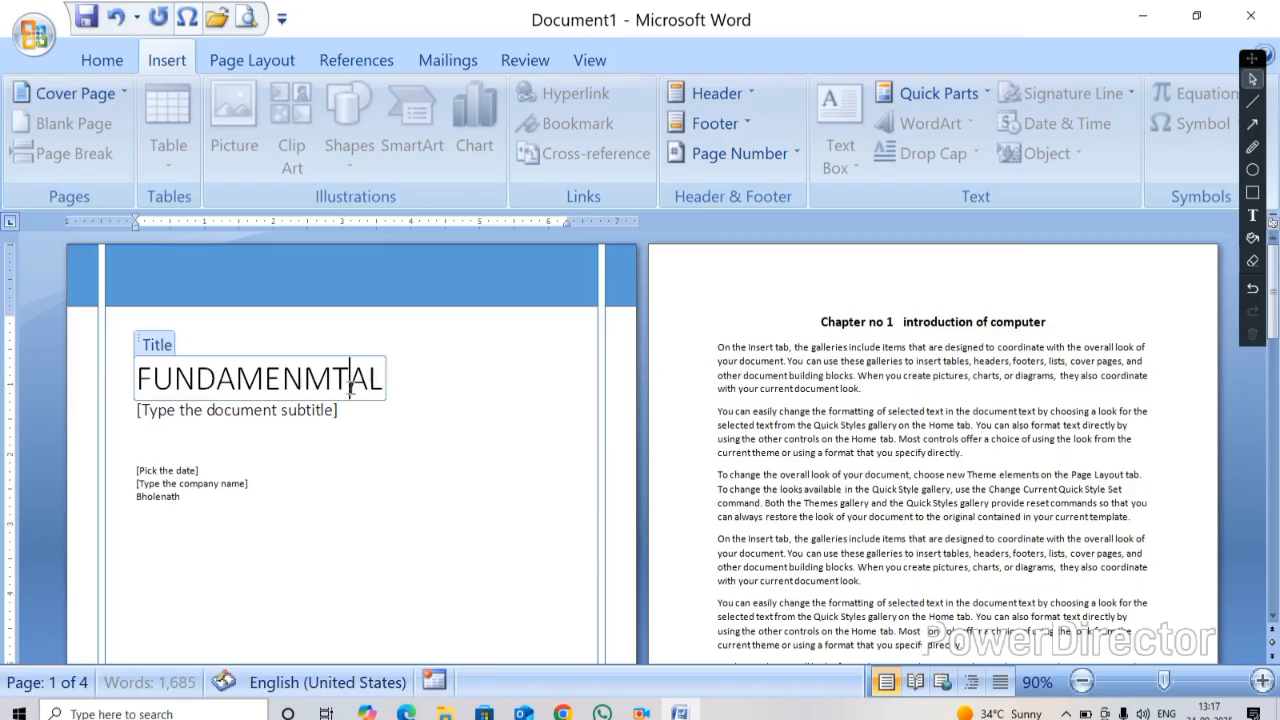
{"action": "key", "text": "BackSpace"}
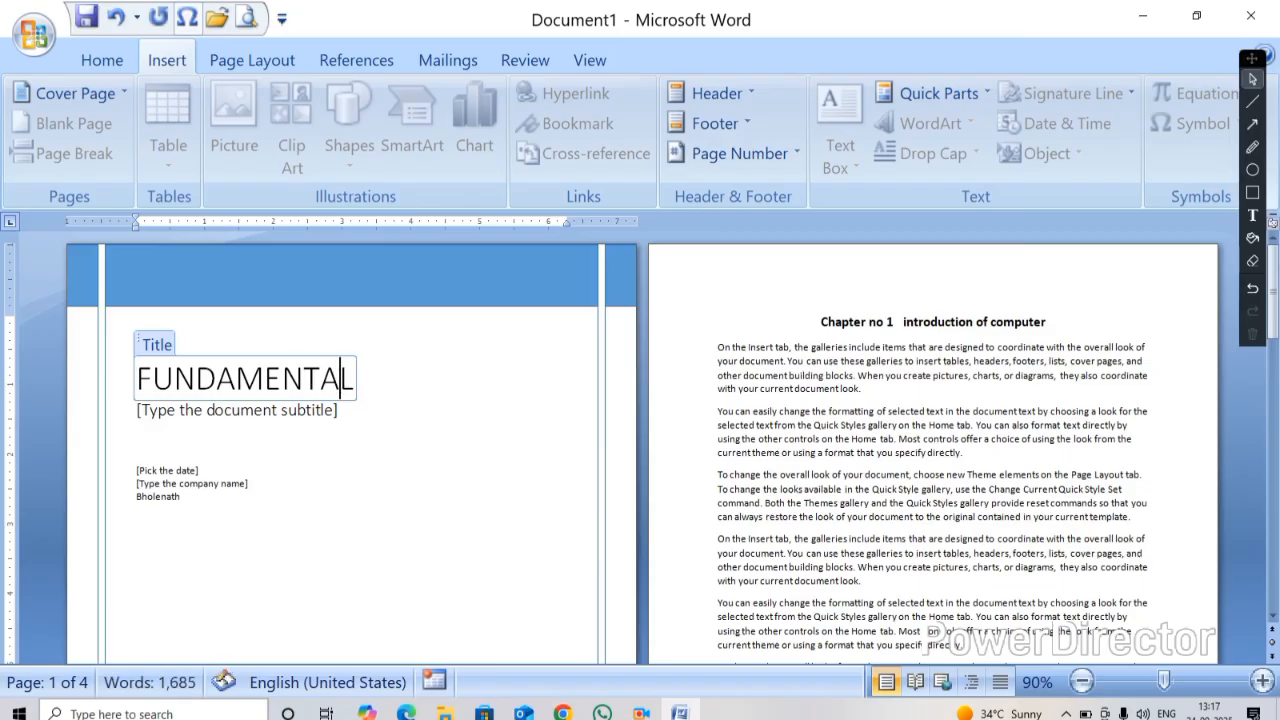
{"action": "left_click", "coordinate": [362, 378]}
{"action": "type", "text": "OF COMPUTER"}
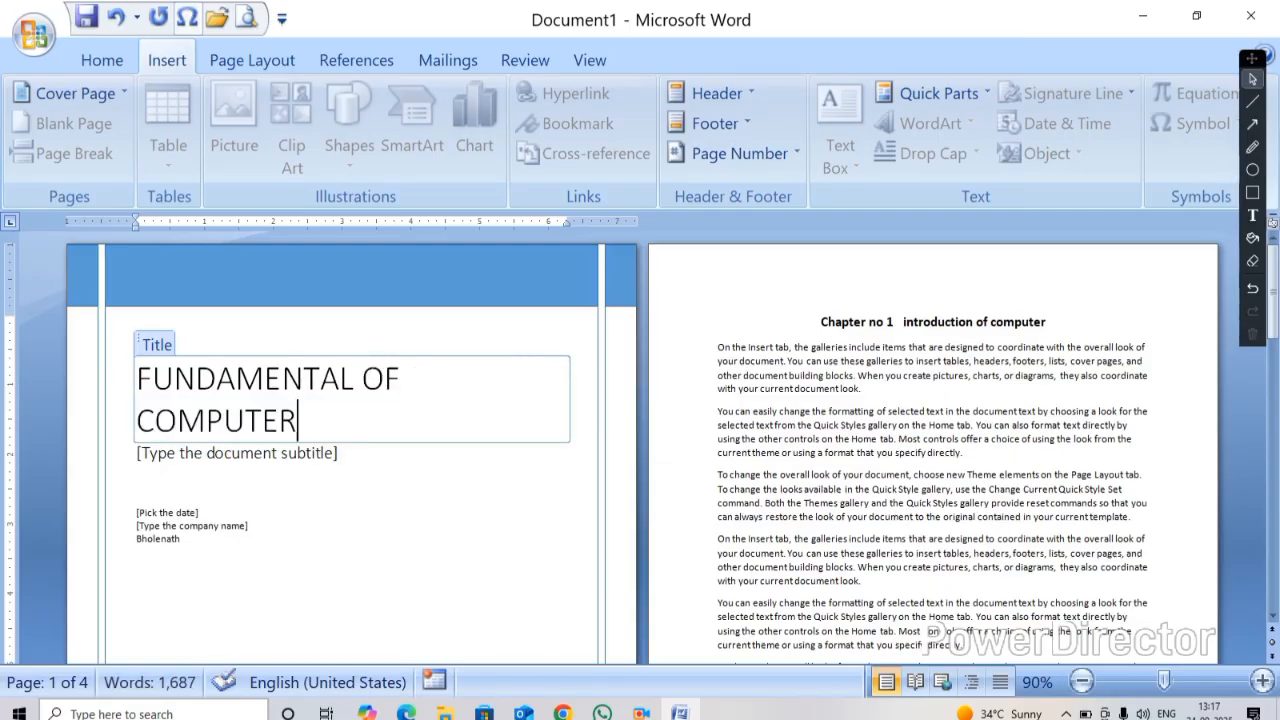
Enlarge the cover title's font to 72 pt and make it bold
{"action": "key", "text": "ctrl+a"}
{"action": "left_click", "coordinate": [338, 395]}
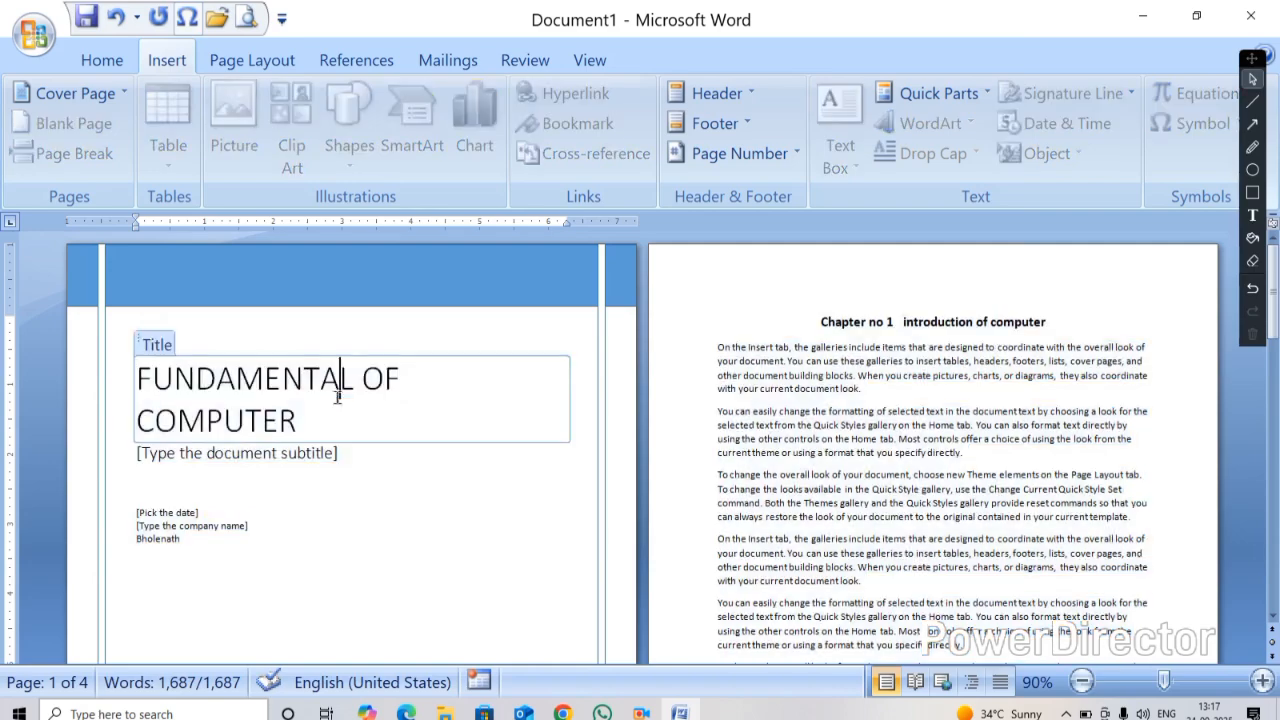
{"action": "left_click_drag", "start_coordinate": [331, 417], "coordinate": [160, 378]}
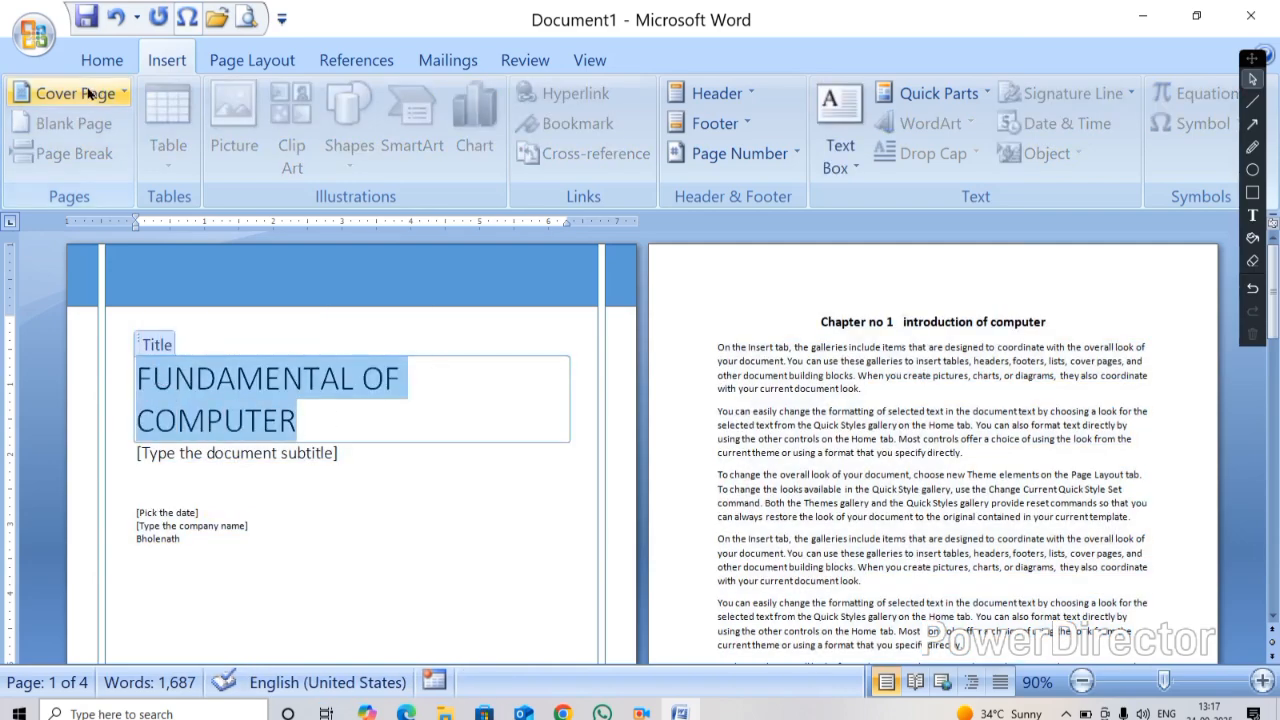
{"action": "left_click", "coordinate": [102, 60]}
{"action": "double_click", "coordinate": [357, 106]}
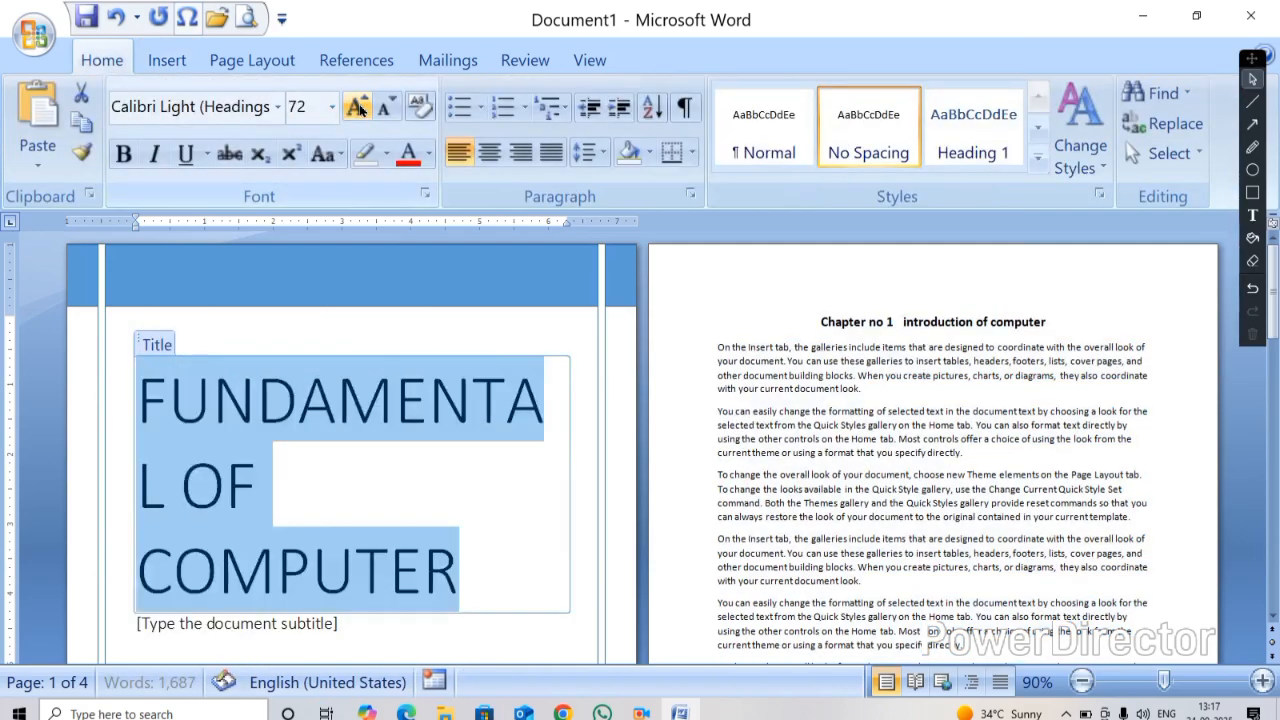
{"action": "left_click", "coordinate": [123, 153]}
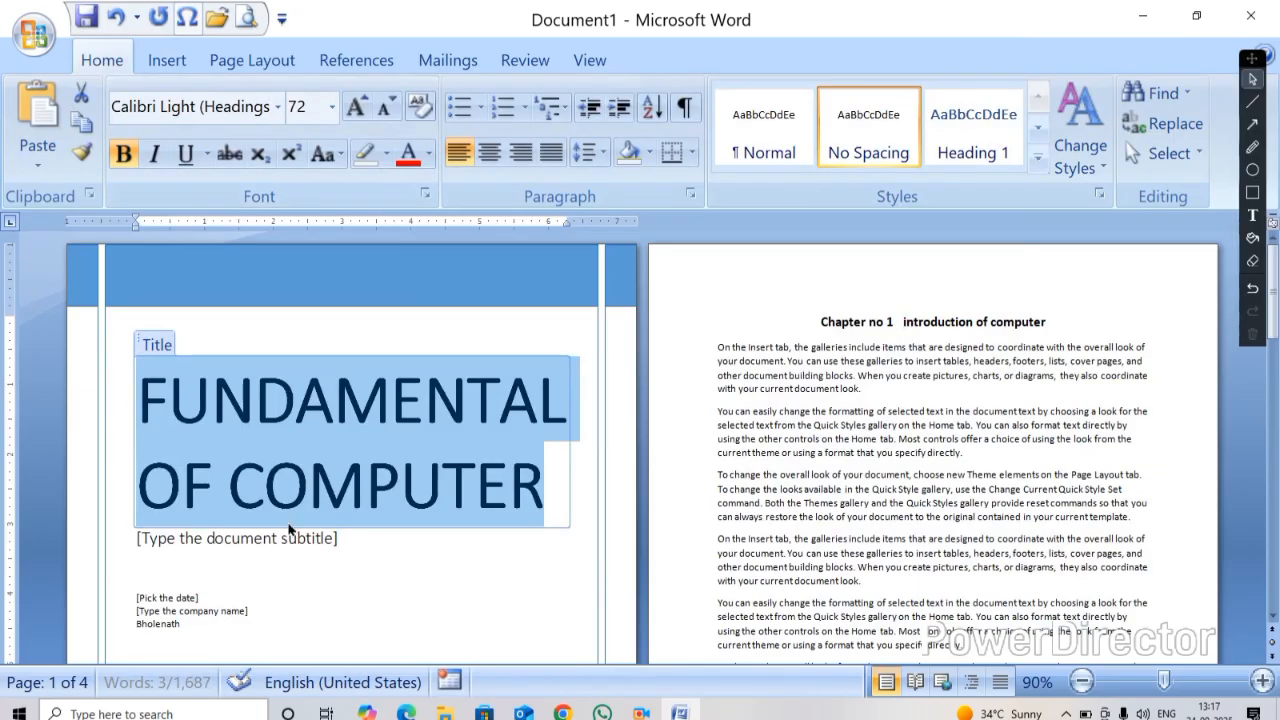
Fill the cover page subtitle placeholder with 'WITH GST %'
{"action": "left_click", "coordinate": [336, 539]}
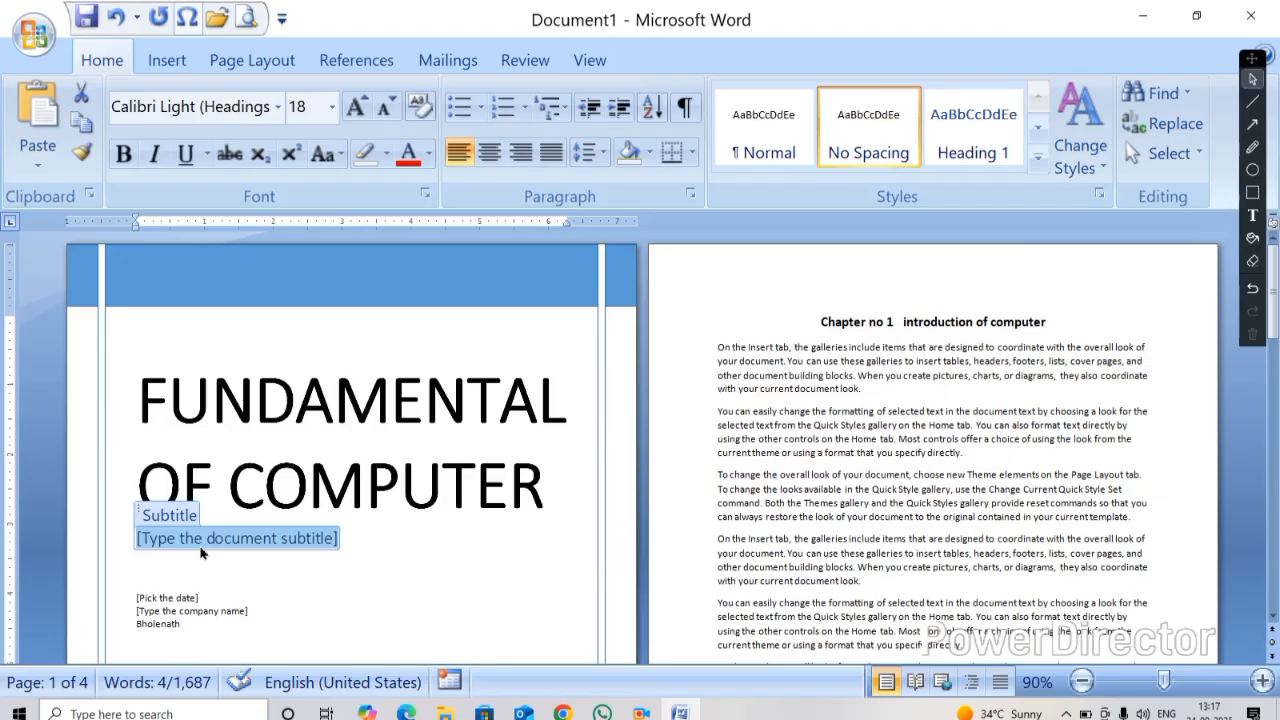
{"action": "type", "text": "WITH"}
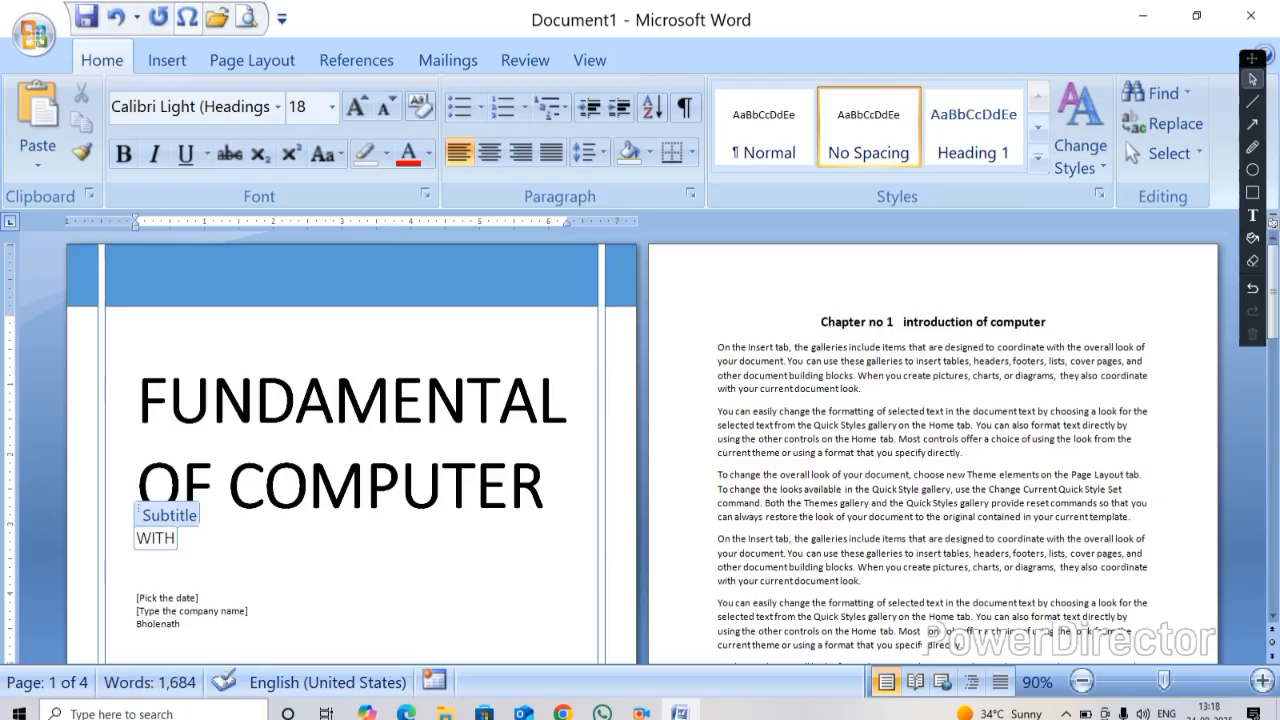
{"action": "type", "text": "GST"}
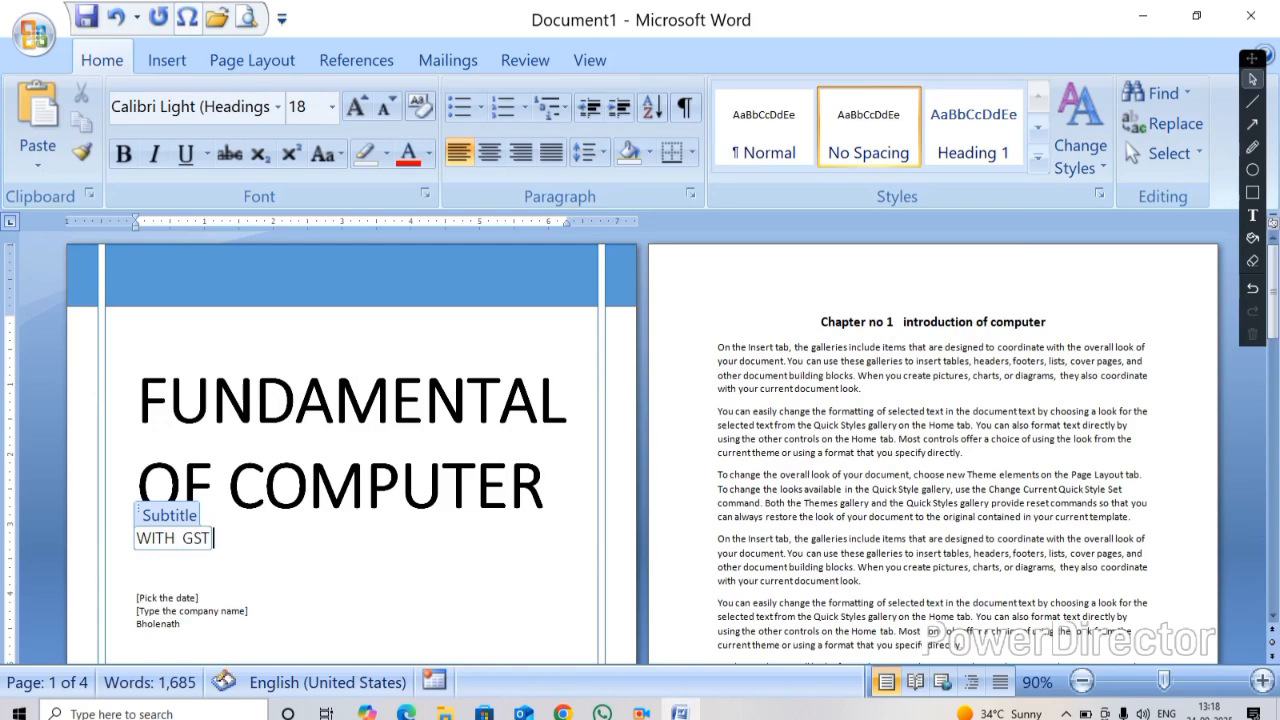
{"action": "type", "text": " %"}
Enter 2025-2026 in the cover page's date field
{"action": "scroll", "coordinate": [366, 491], "scroll_direction": "up", "scroll_amount": 4, "text": "ctrl"}
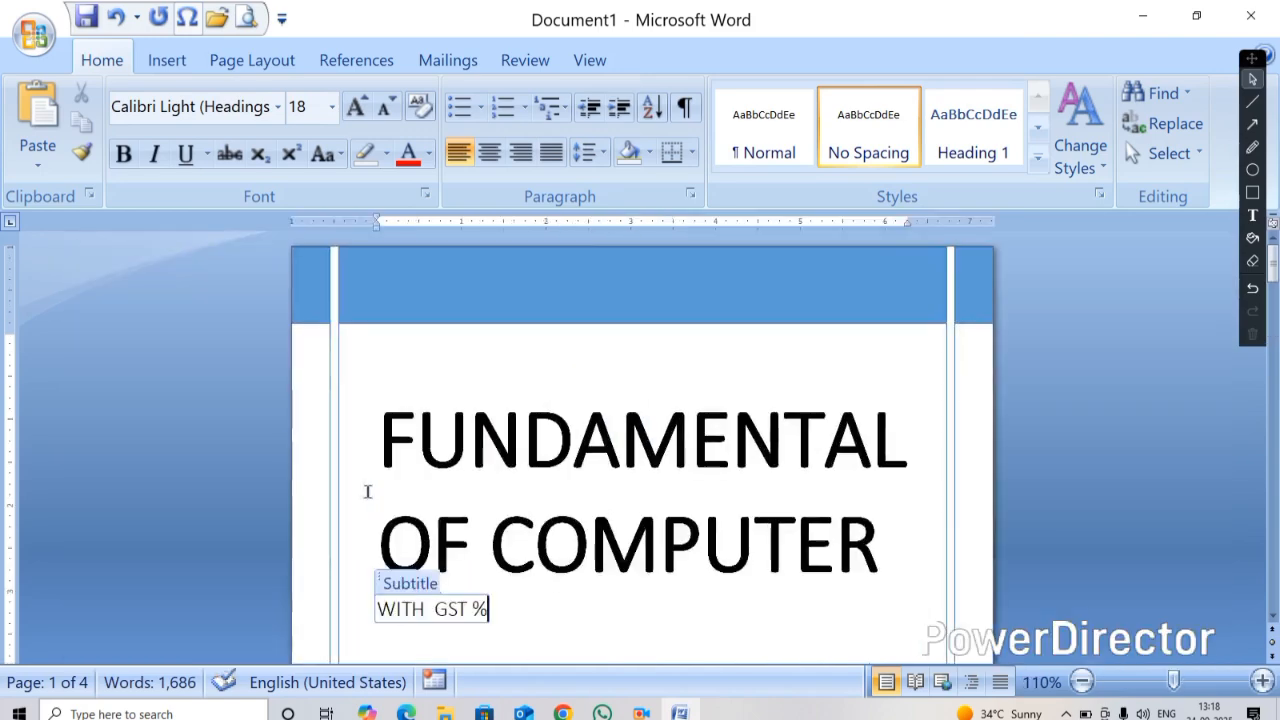
{"action": "scroll", "coordinate": [450, 390], "scroll_direction": "down", "scroll_amount": 5}
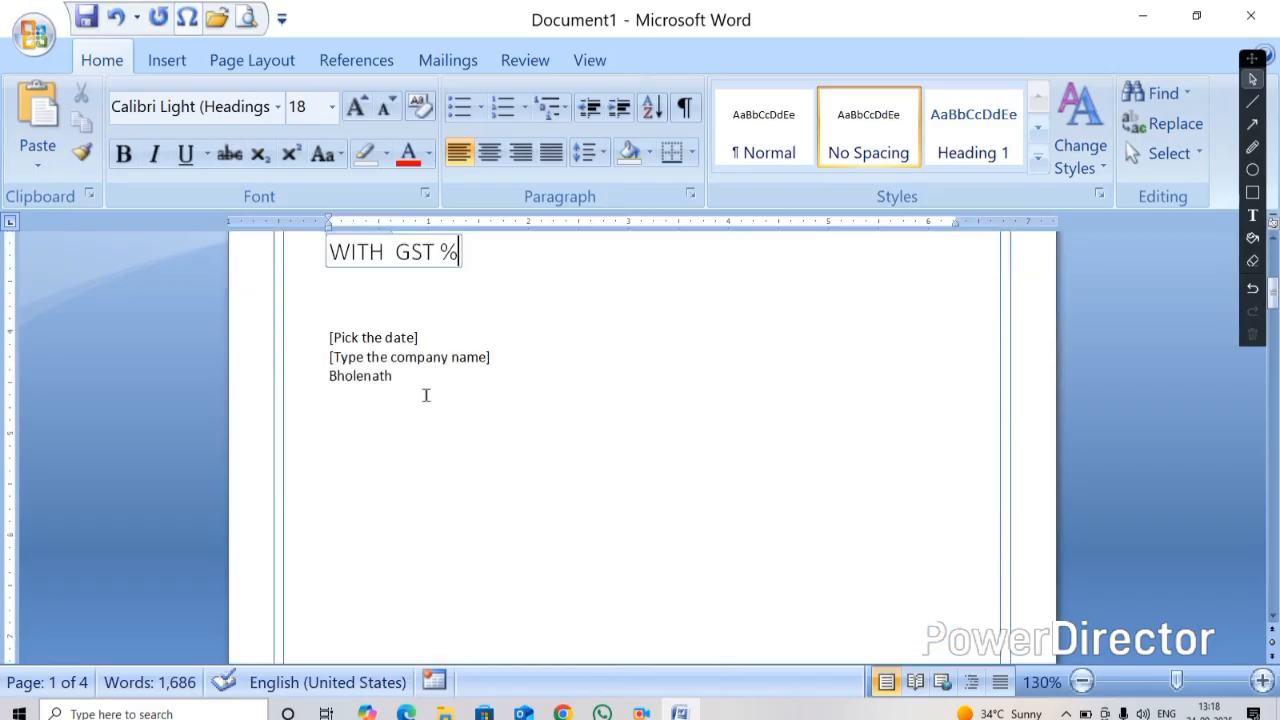
{"action": "left_click", "coordinate": [354, 336]}
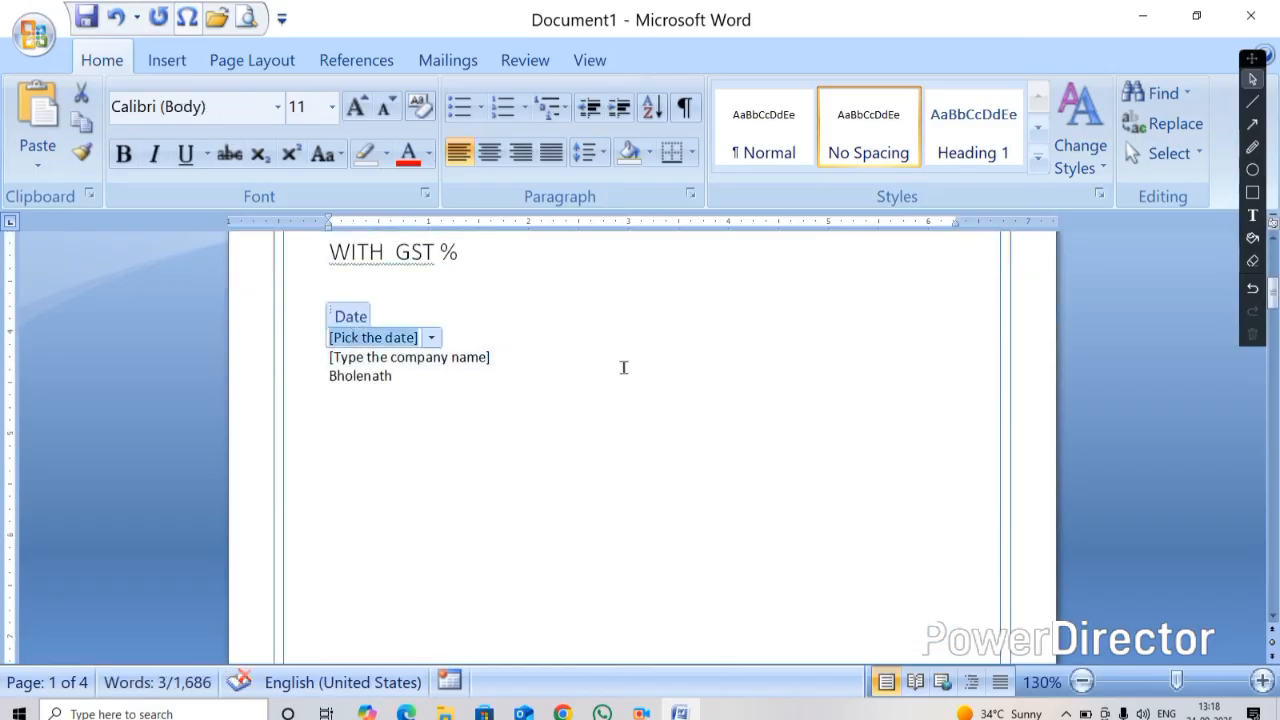
{"action": "type", "text": "2025-"}
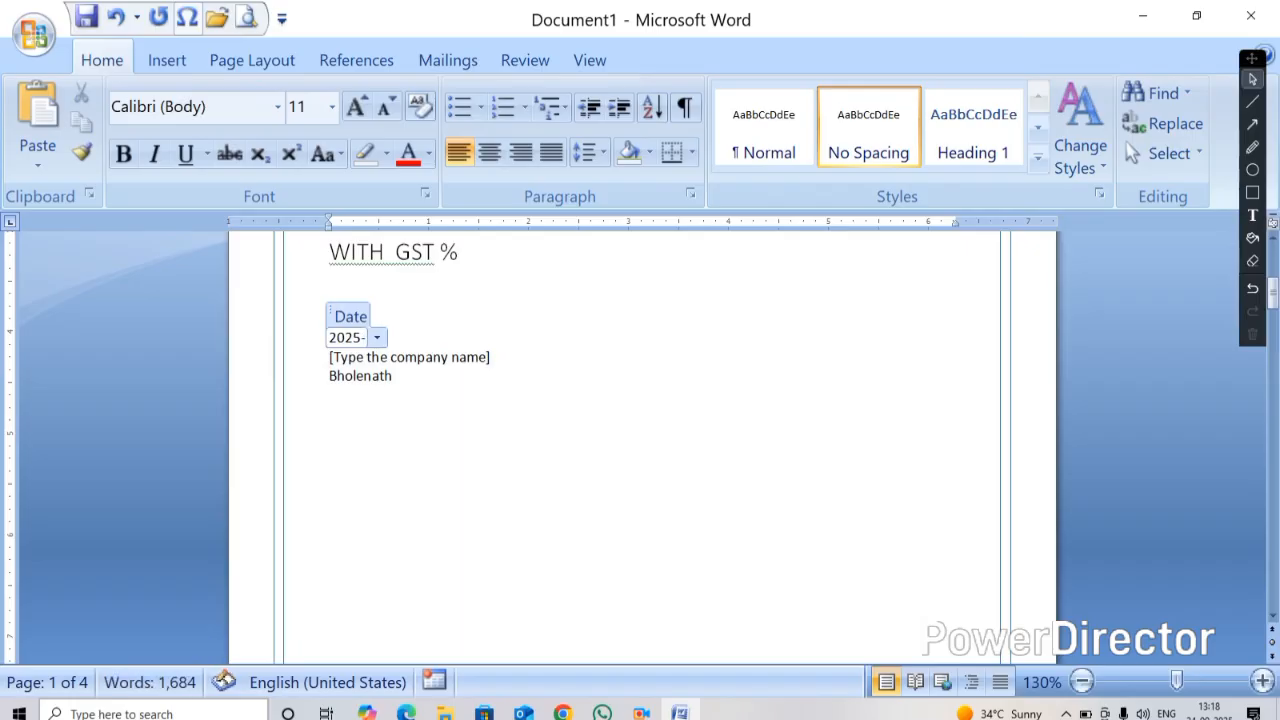
{"action": "type", "text": "2026"}
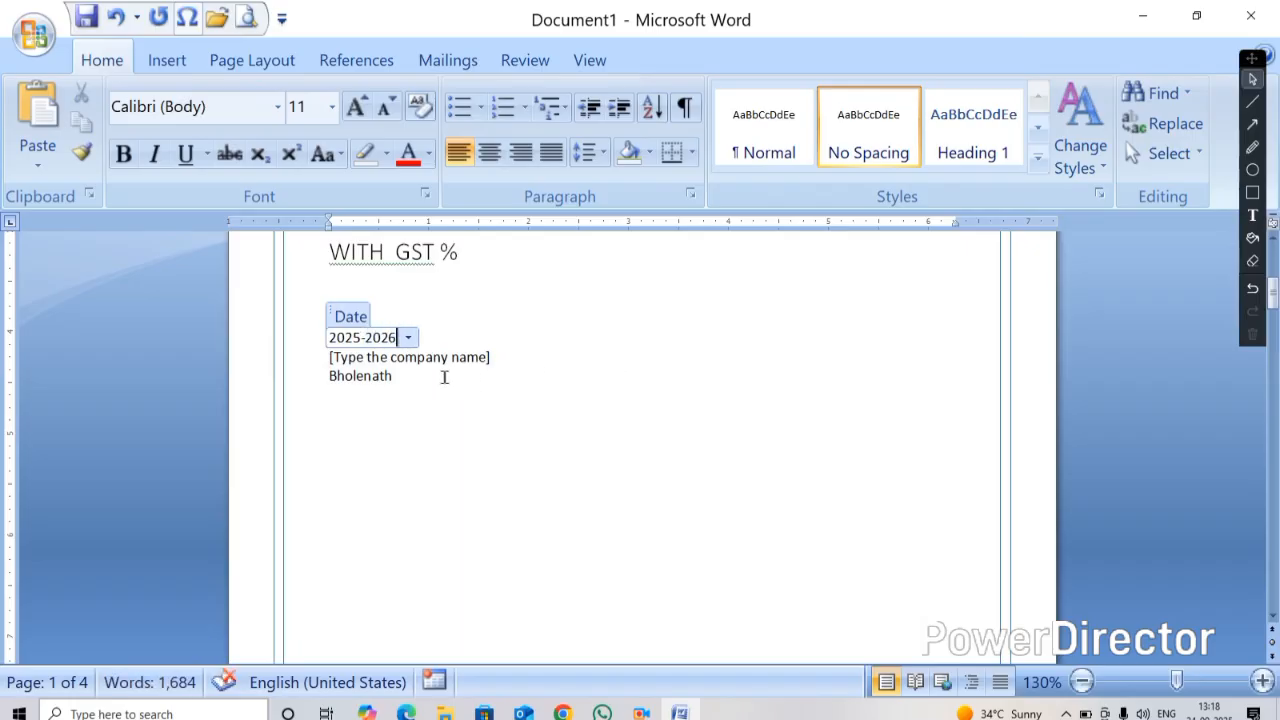
Replace the existing author name on the cover page with the author's full name
{"action": "left_click", "coordinate": [427, 357]}
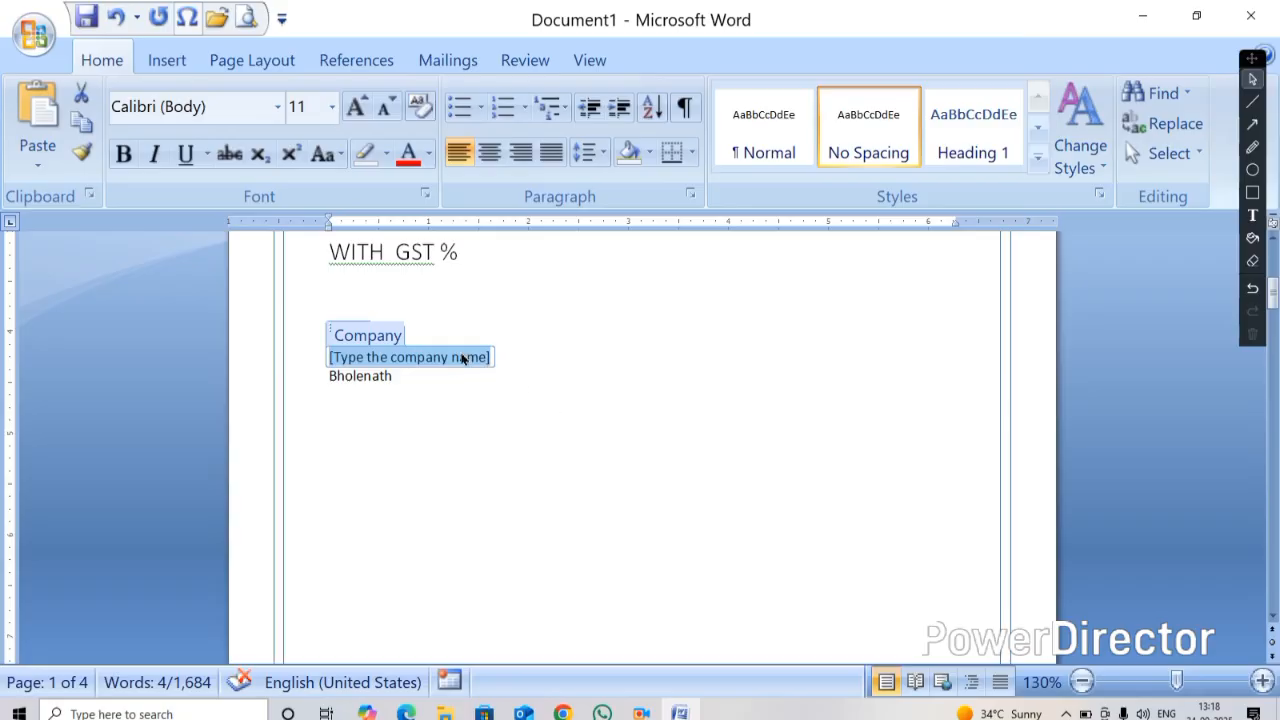
{"action": "left_click", "coordinate": [340, 380]}
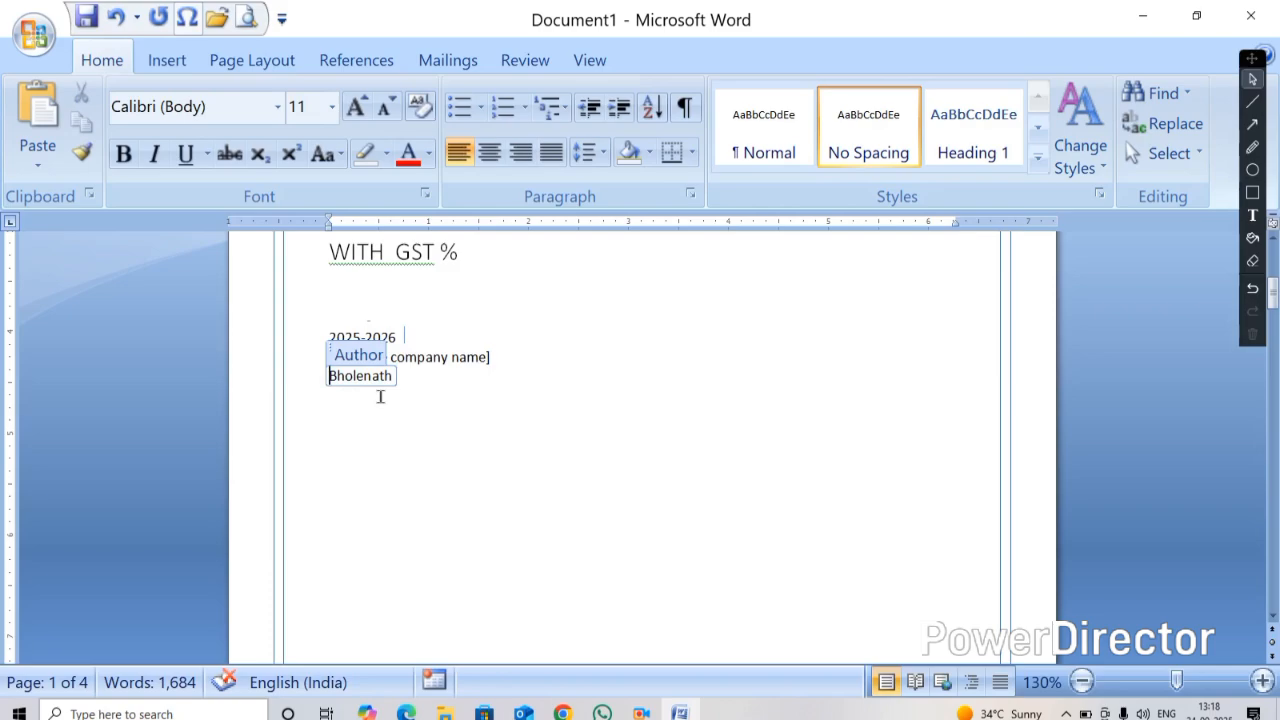
{"action": "key", "text": "Delete"}
{"action": "key", "text": "Delete"}
{"action": "key", "text": "Delete"}
{"action": "key", "text": "Delete"}
{"action": "key", "text": "Delete"}
{"action": "key", "text": "Delete"}
{"action": "key", "text": "Delete"}
{"action": "key", "text": "Delete"}
{"action": "key", "text": "Delete"}
{"action": "type", "text": "h"}
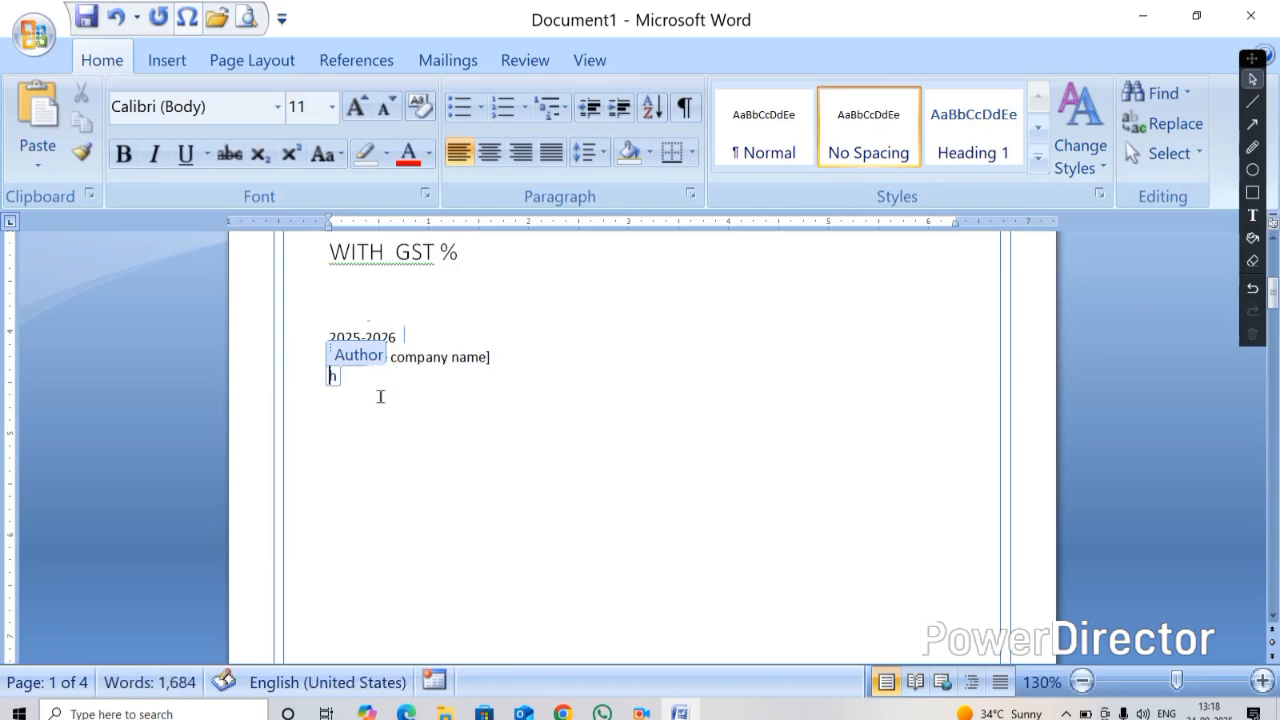
{"action": "key", "text": "BackSpace"}
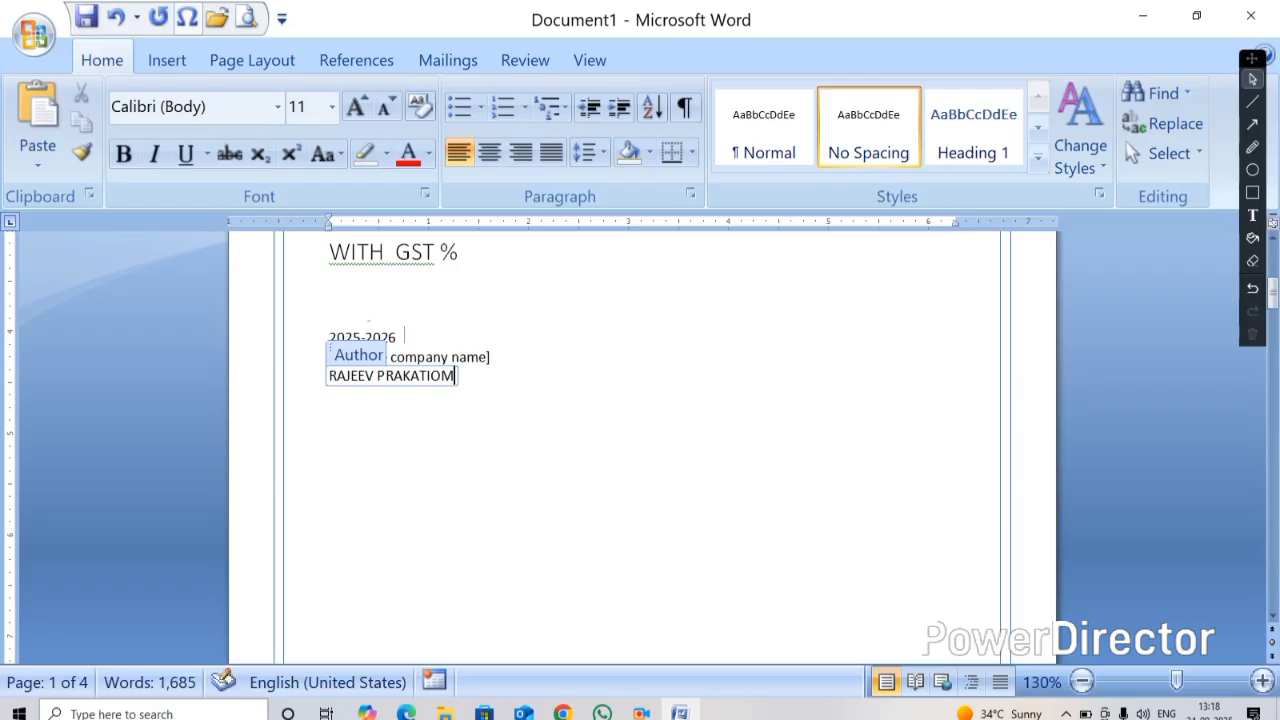
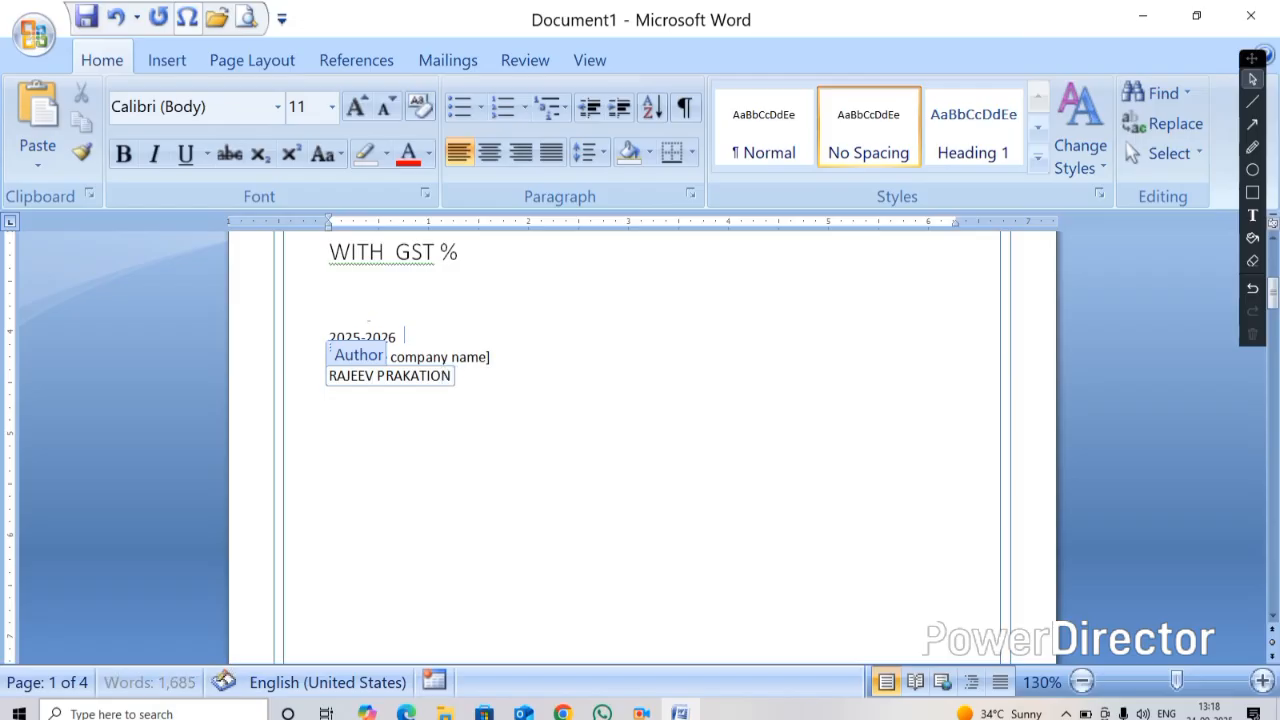
Scroll through the document to review the finished cover page and following pages
{"action": "left_click", "coordinate": [497, 438]}
{"action": "scroll", "coordinate": [510, 448], "scroll_direction": "down", "scroll_amount": 5}
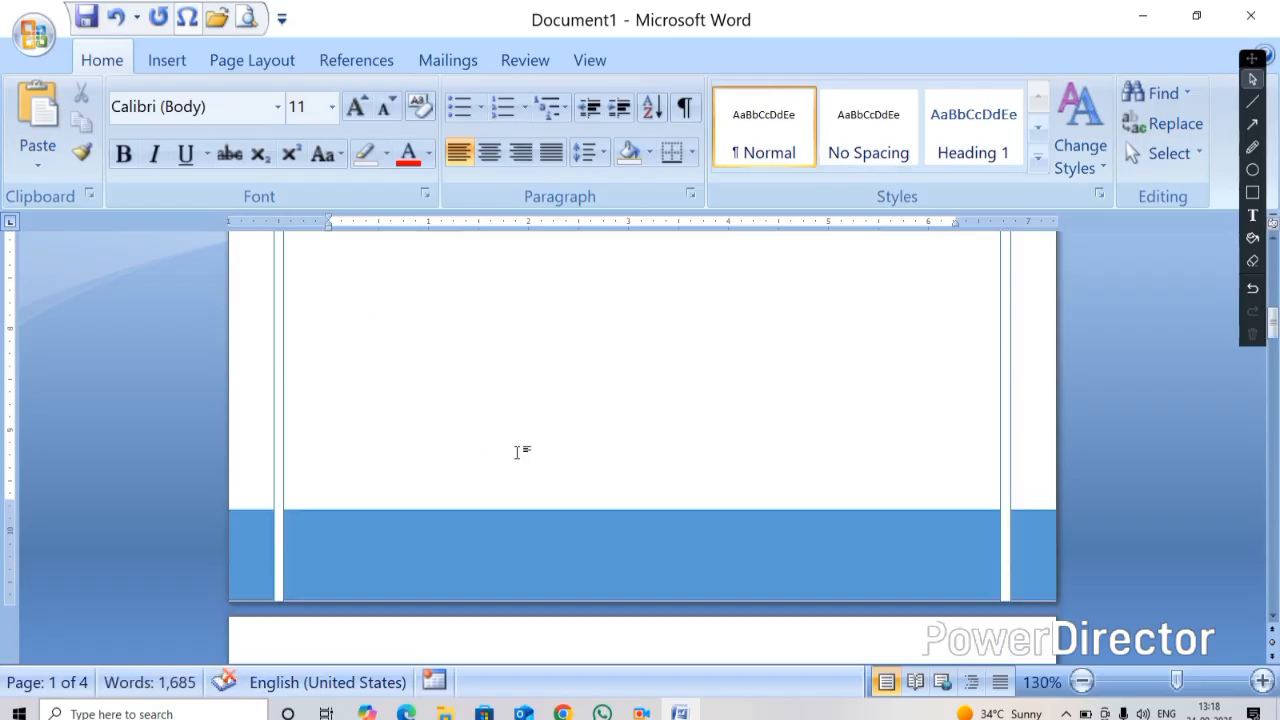
{"action": "scroll", "coordinate": [537, 456], "scroll_direction": "up", "scroll_amount": 5}
{"action": "scroll", "coordinate": [534, 451], "scroll_direction": "down", "scroll_amount": 5, "text": "ctrl"}
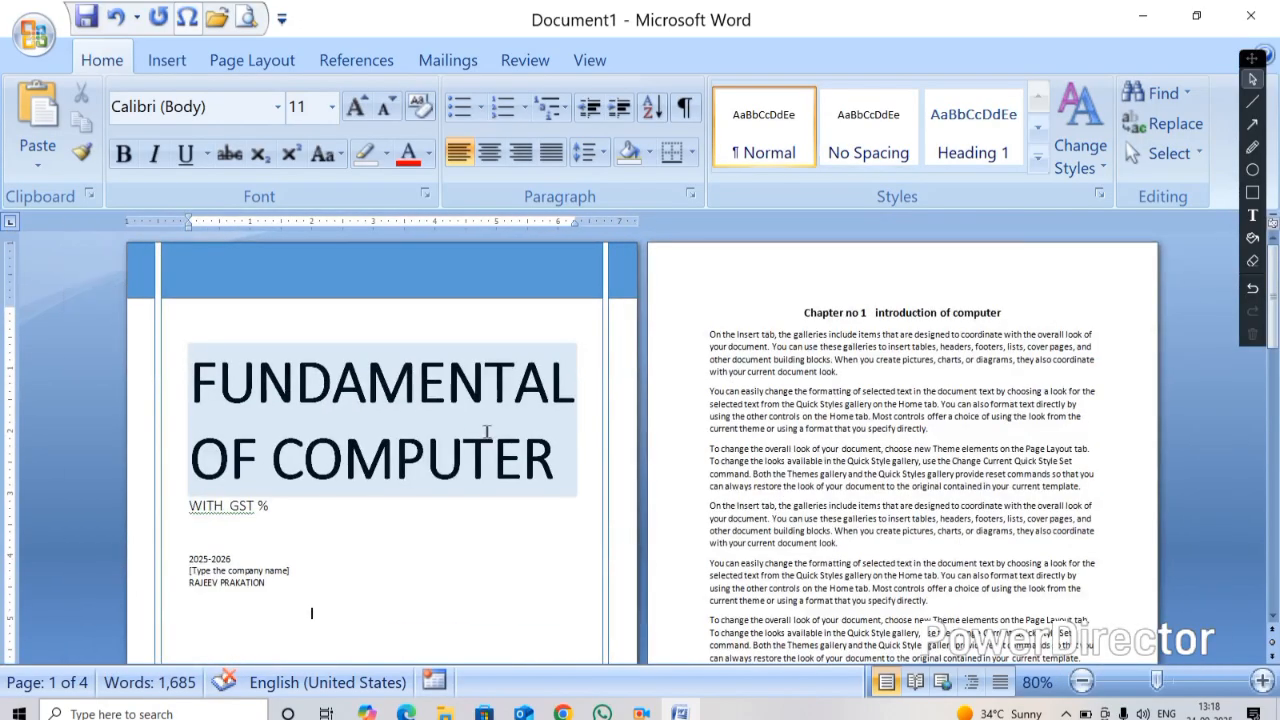
{"action": "scroll", "coordinate": [451, 437], "scroll_direction": "up", "scroll_amount": 2, "text": "ctrl"}
{"action": "scroll", "coordinate": [523, 434], "scroll_direction": "down", "scroll_amount": 5}
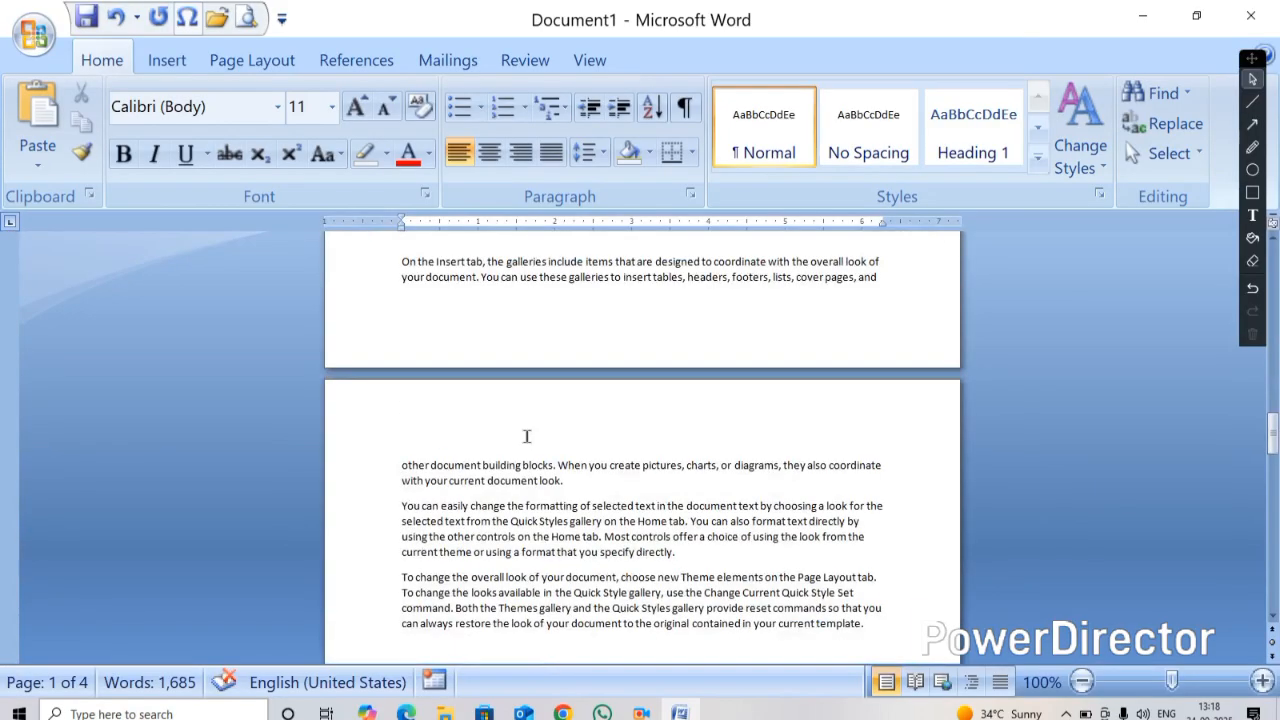
{"action": "scroll", "coordinate": [527, 435], "scroll_direction": "up", "scroll_amount": 5}
{"action": "scroll", "coordinate": [527, 435], "scroll_direction": "up", "scroll_amount": 3}
{"action": "scroll", "coordinate": [450, 440], "scroll_direction": "down", "scroll_amount": 6, "text": "ctrl"}
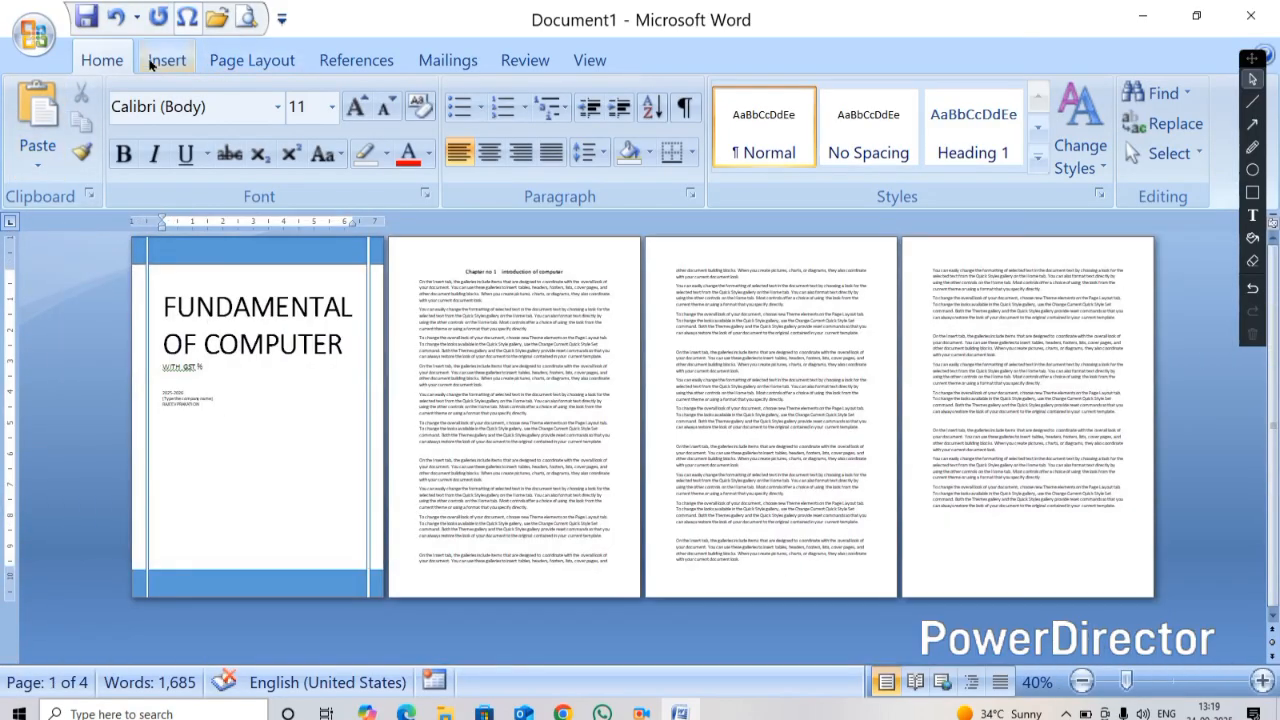
Replace the cover page with the Tiles design from the Cover Page gallery
{"action": "left_click", "coordinate": [160, 58]}
{"action": "left_click", "coordinate": [118, 94]}
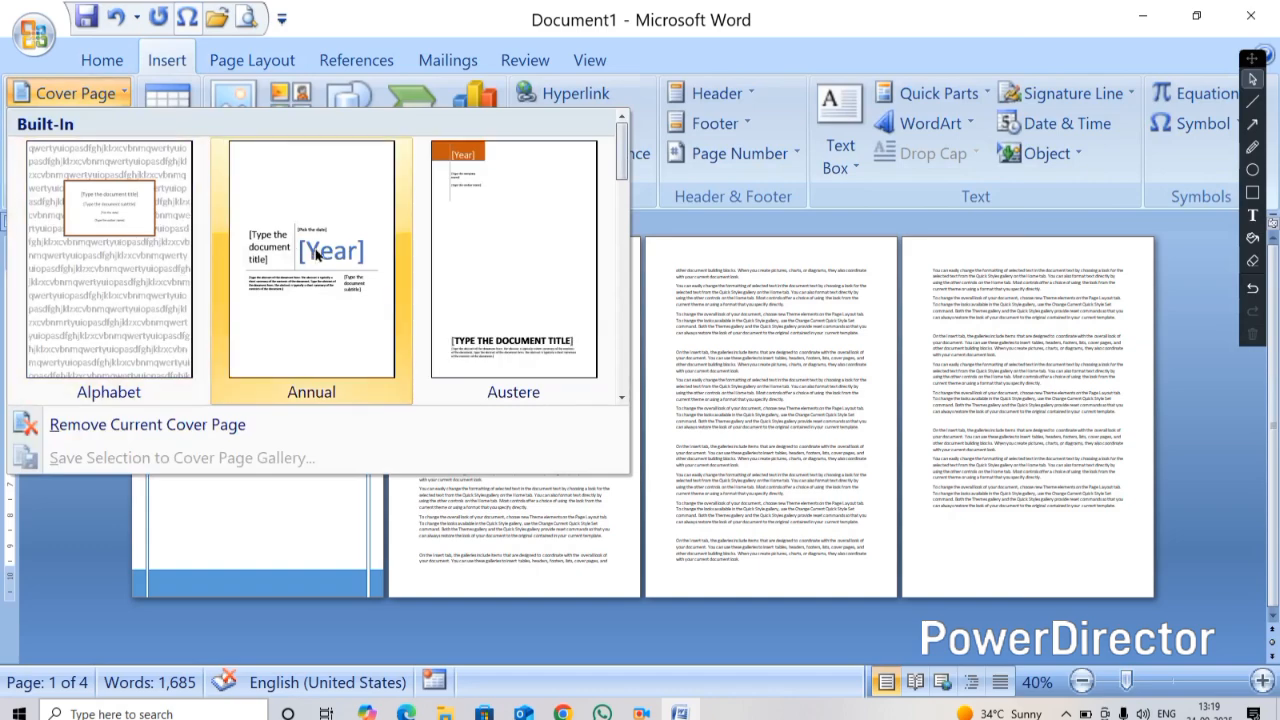
{"action": "scroll", "coordinate": [313, 256], "scroll_direction": "down", "scroll_amount": 3}
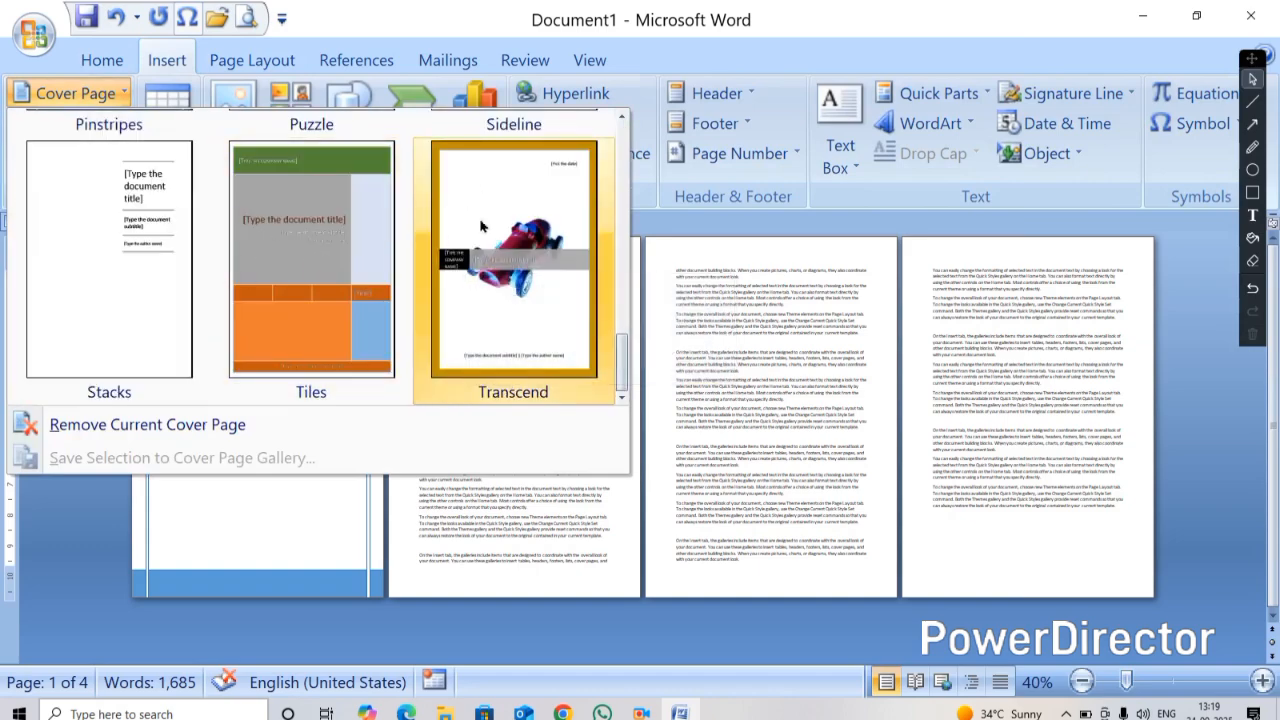
{"action": "left_click", "coordinate": [331, 226]}
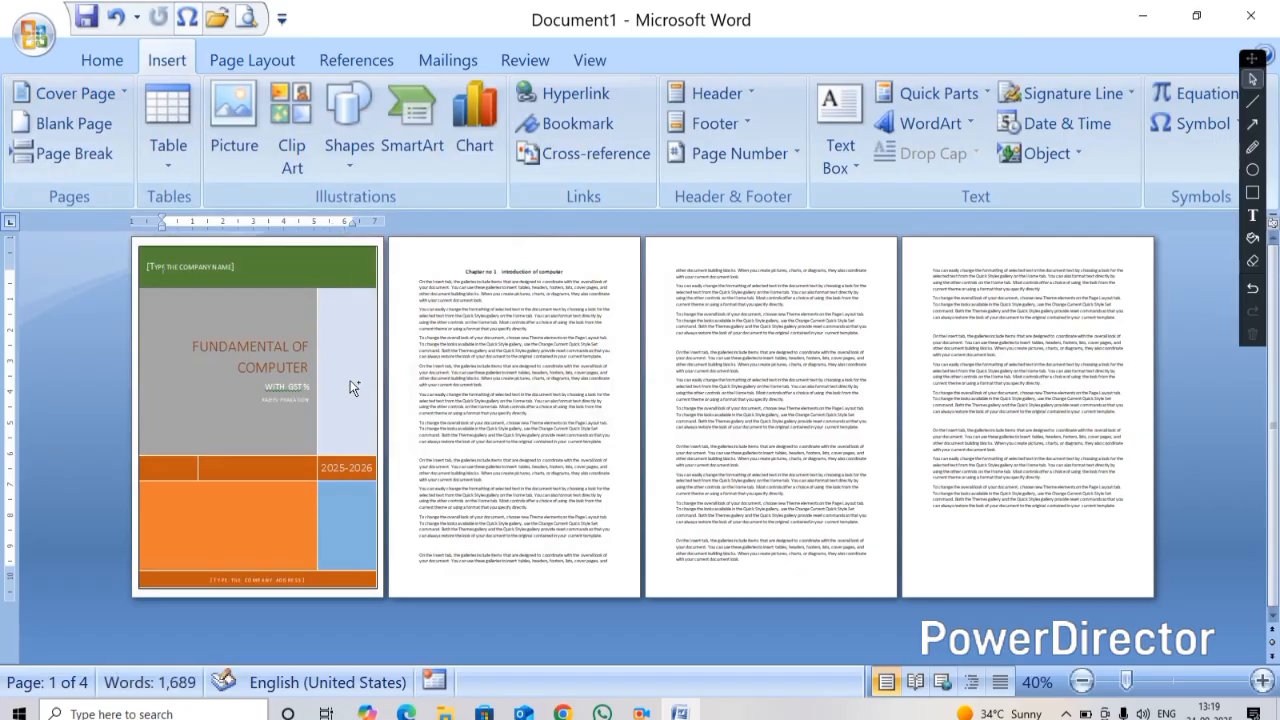
Examine the Tiles cover page's company name, title and address placeholder fields
{"action": "scroll", "coordinate": [397, 401], "scroll_direction": "up", "scroll_amount": 3}
{"action": "scroll", "coordinate": [407, 406], "scroll_direction": "up", "scroll_amount": 1}
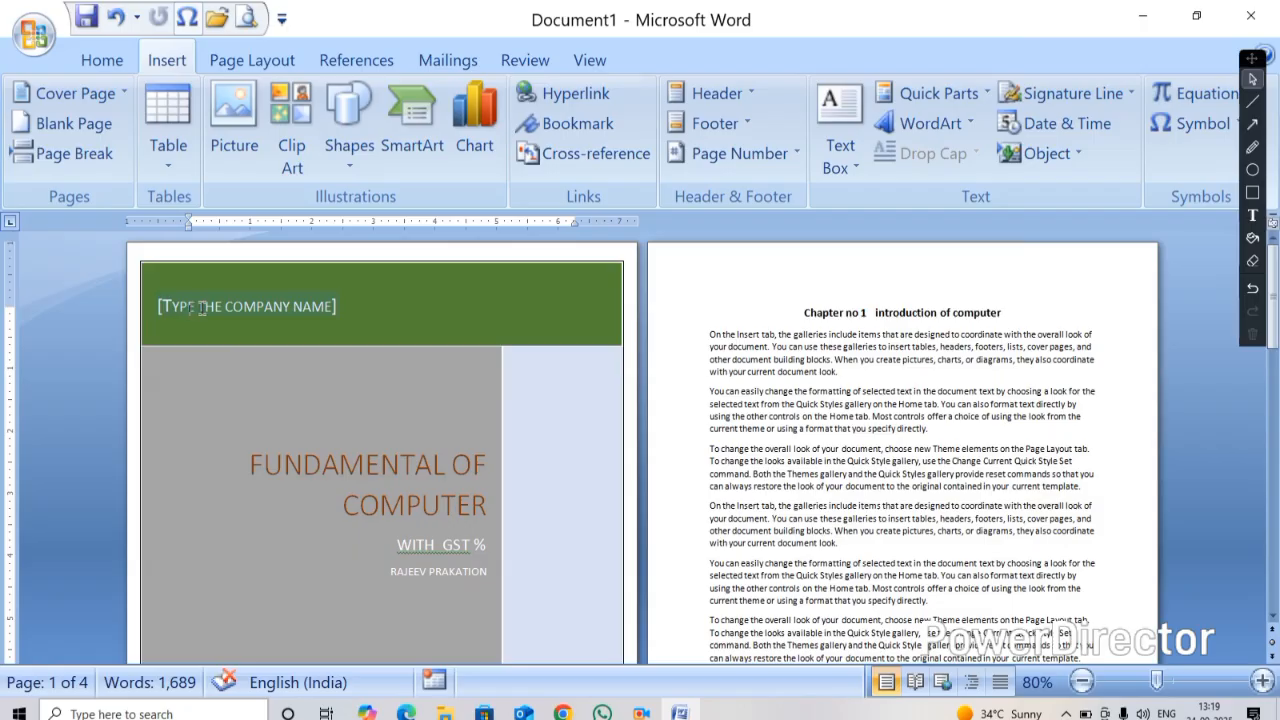
{"action": "left_click", "coordinate": [278, 308]}
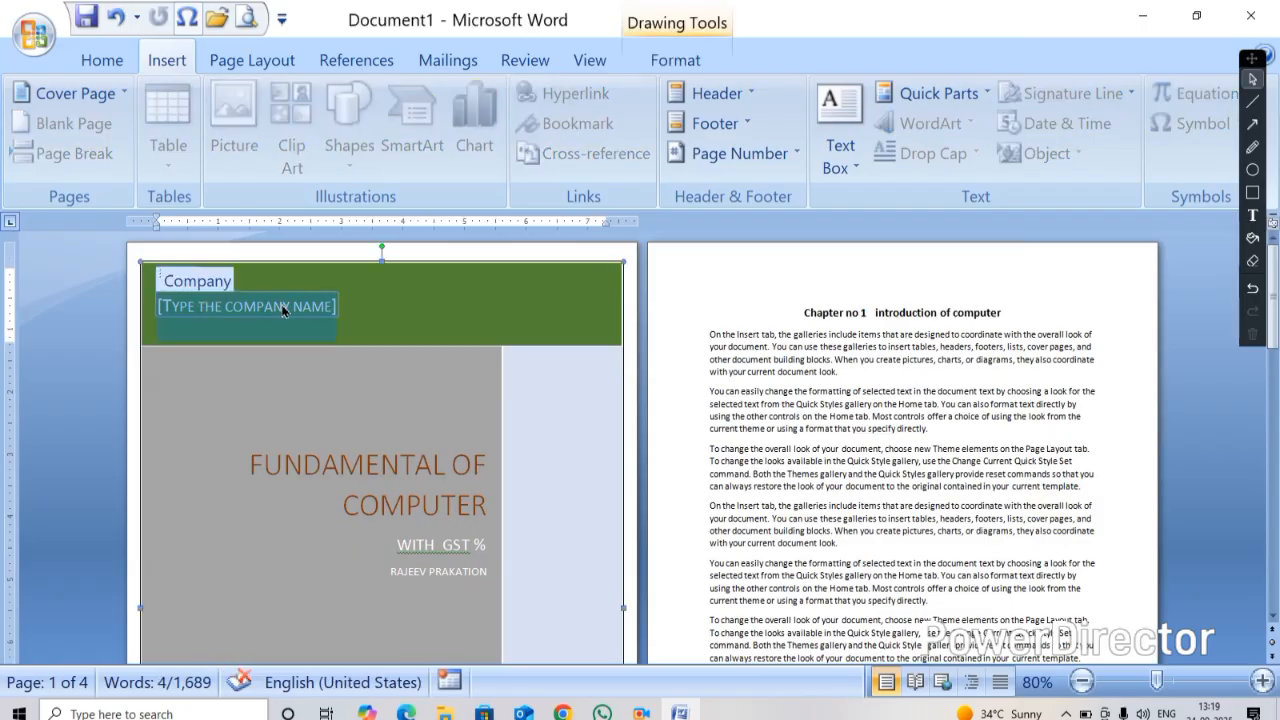
{"action": "left_click", "coordinate": [340, 468]}
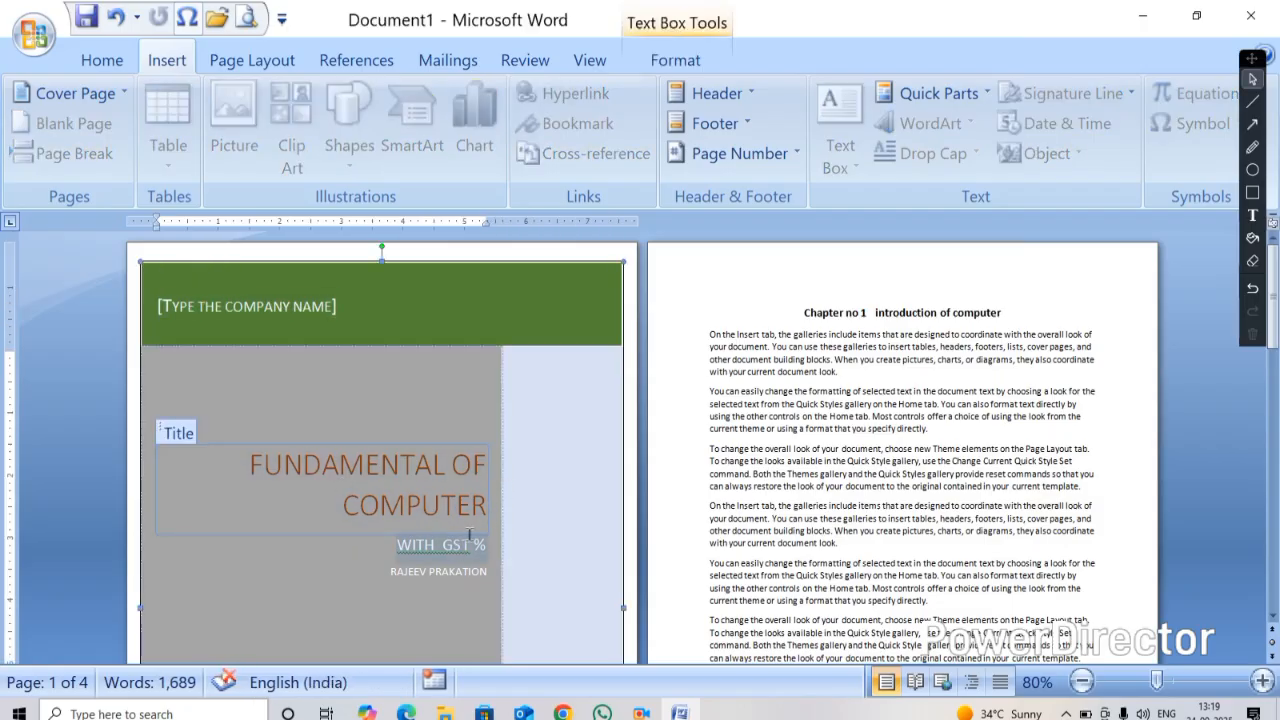
{"action": "scroll", "coordinate": [483, 472], "scroll_direction": "down", "scroll_amount": 5}
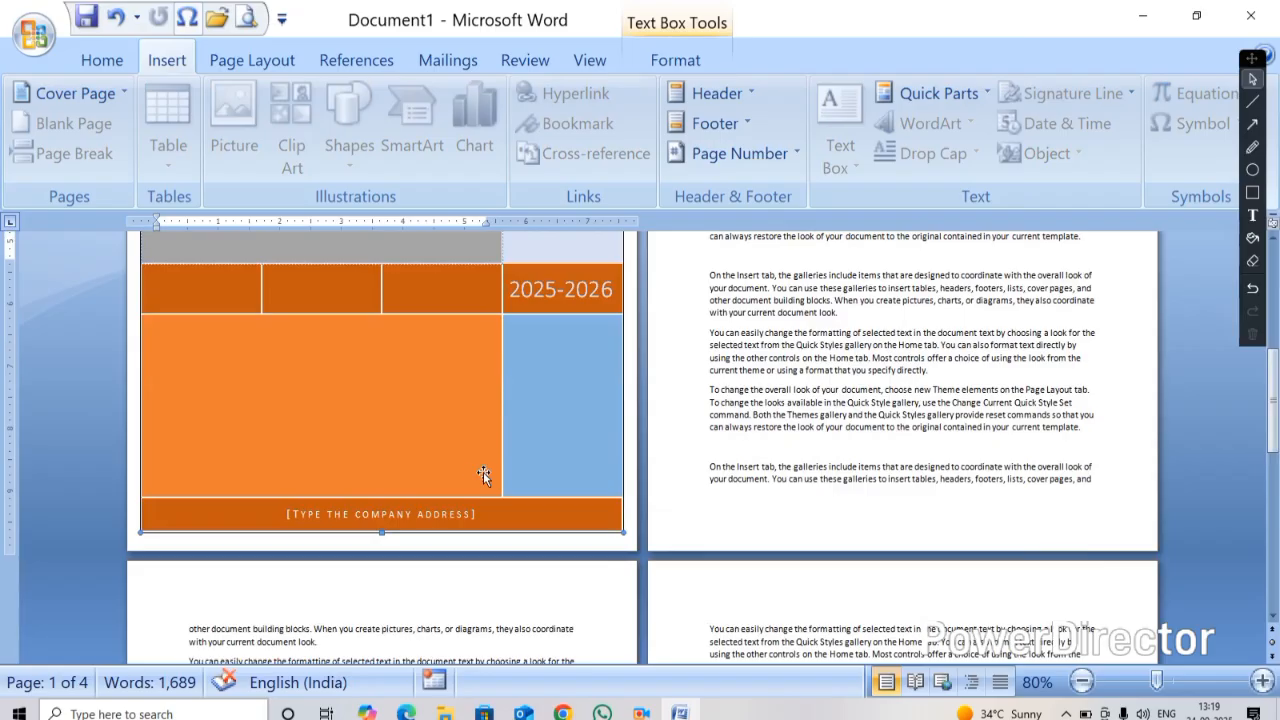
{"action": "scroll", "coordinate": [348, 519], "scroll_direction": "up", "scroll_amount": 5}
{"action": "left_click", "coordinate": [348, 519]}
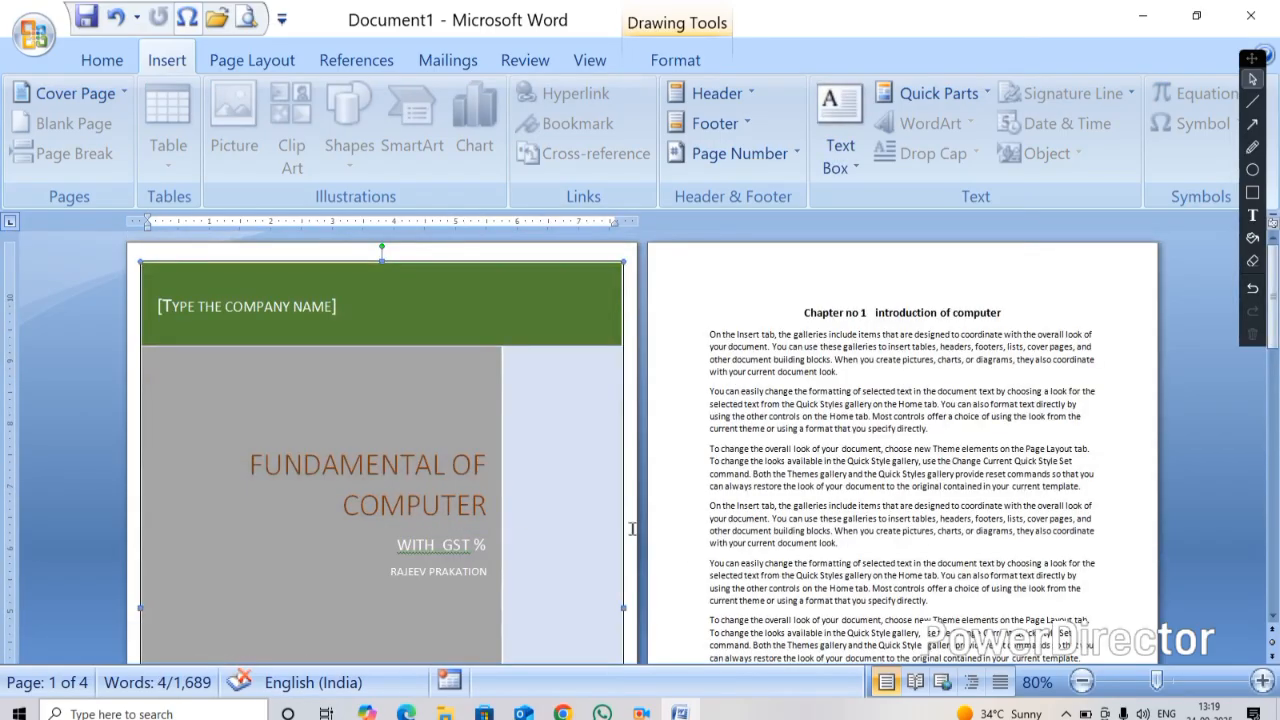
{"action": "scroll", "coordinate": [424, 443], "scroll_direction": "down", "scroll_amount": 6}
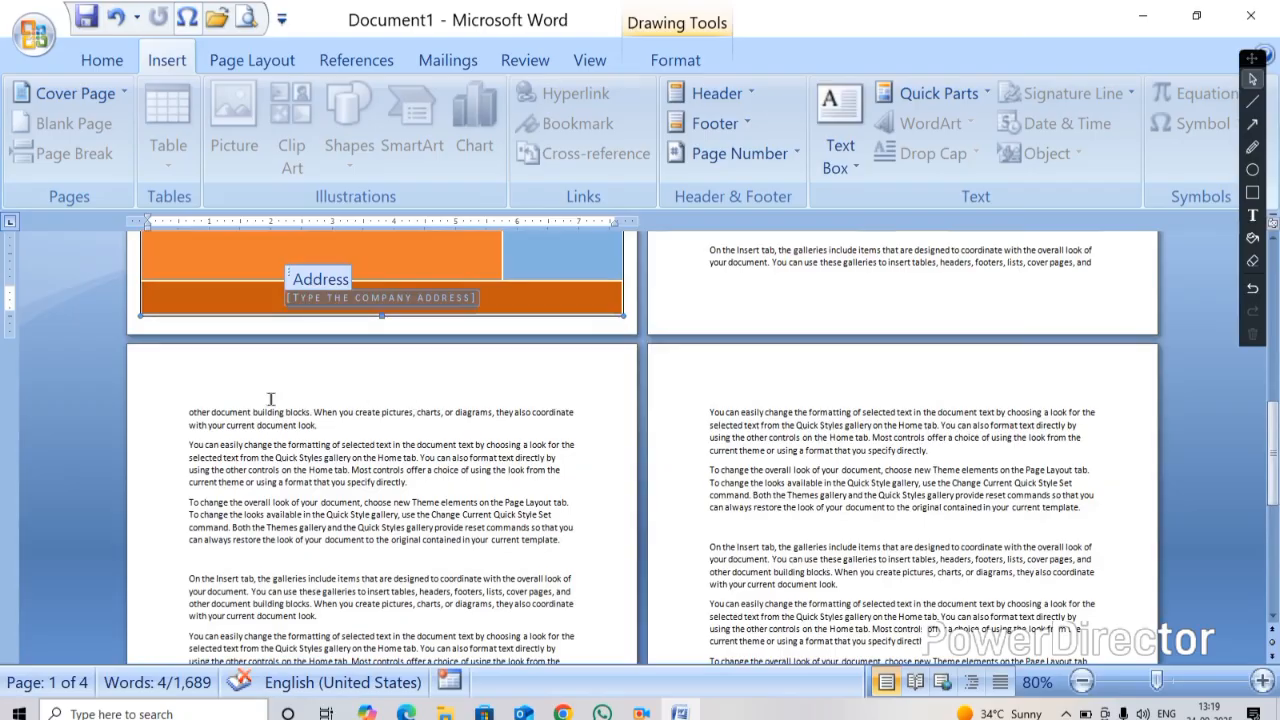
{"action": "left_click", "coordinate": [233, 378]}
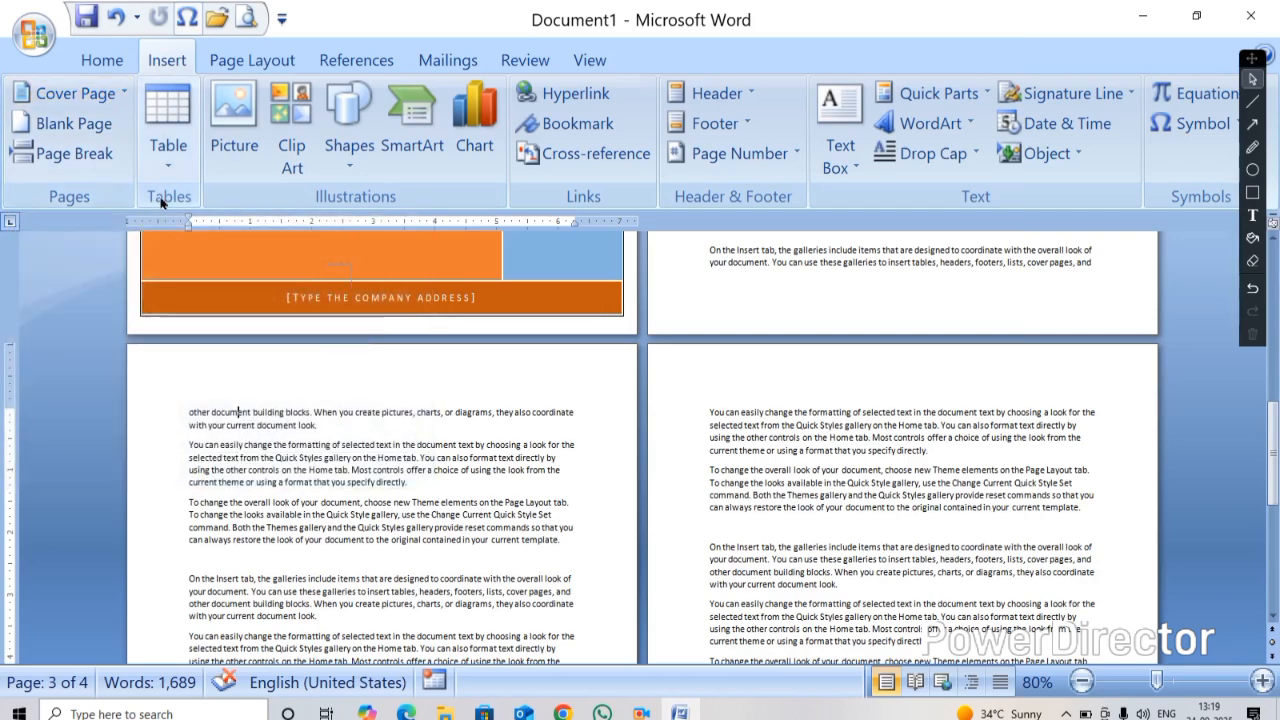
Remove the current cover page from the document
{"action": "left_click", "coordinate": [124, 96]}
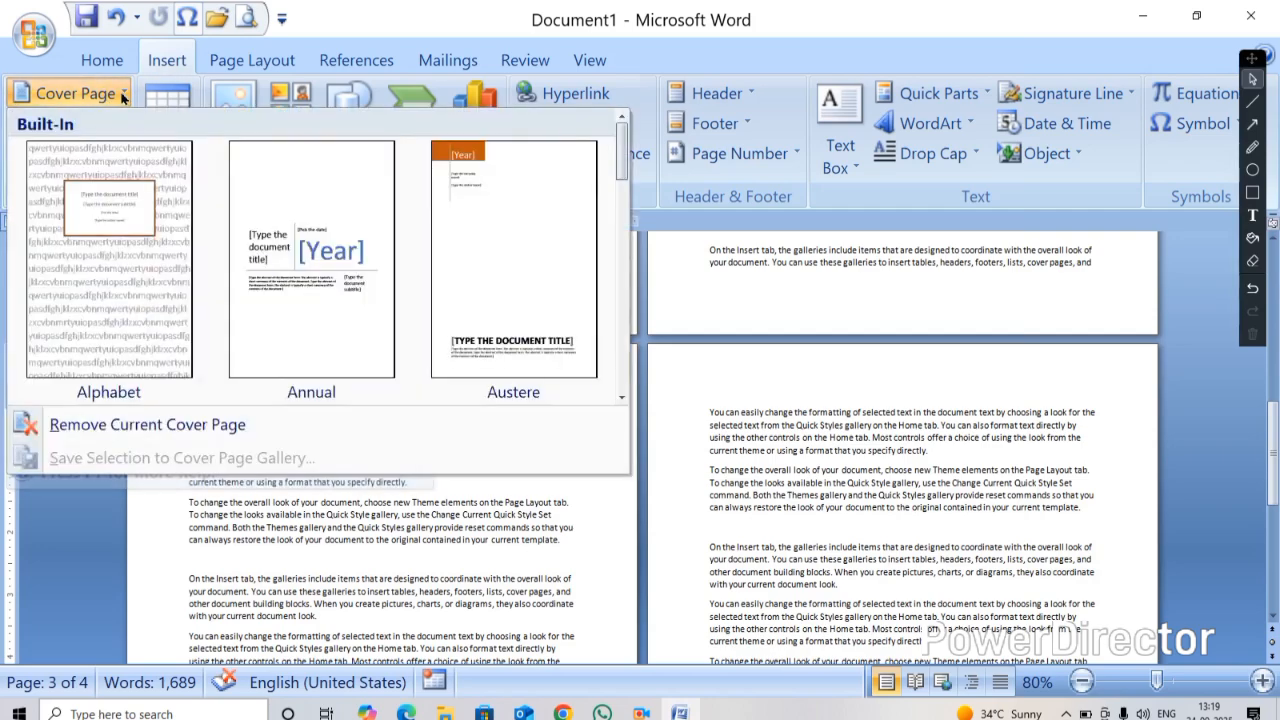
{"action": "left_click", "coordinate": [104, 425]}
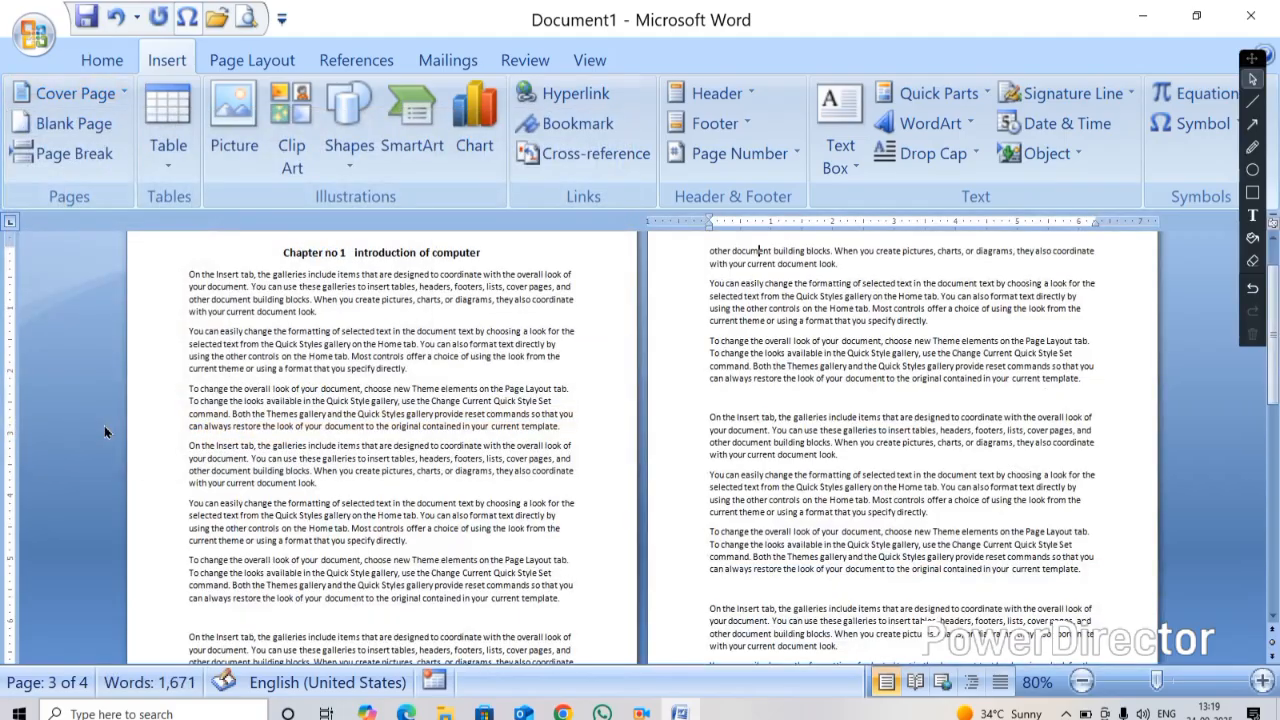
{"action": "scroll", "coordinate": [169, 426], "scroll_direction": "up", "scroll_amount": 1}
{"action": "scroll", "coordinate": [245, 430], "scroll_direction": "down", "scroll_amount": 7, "text": "ctrl"}
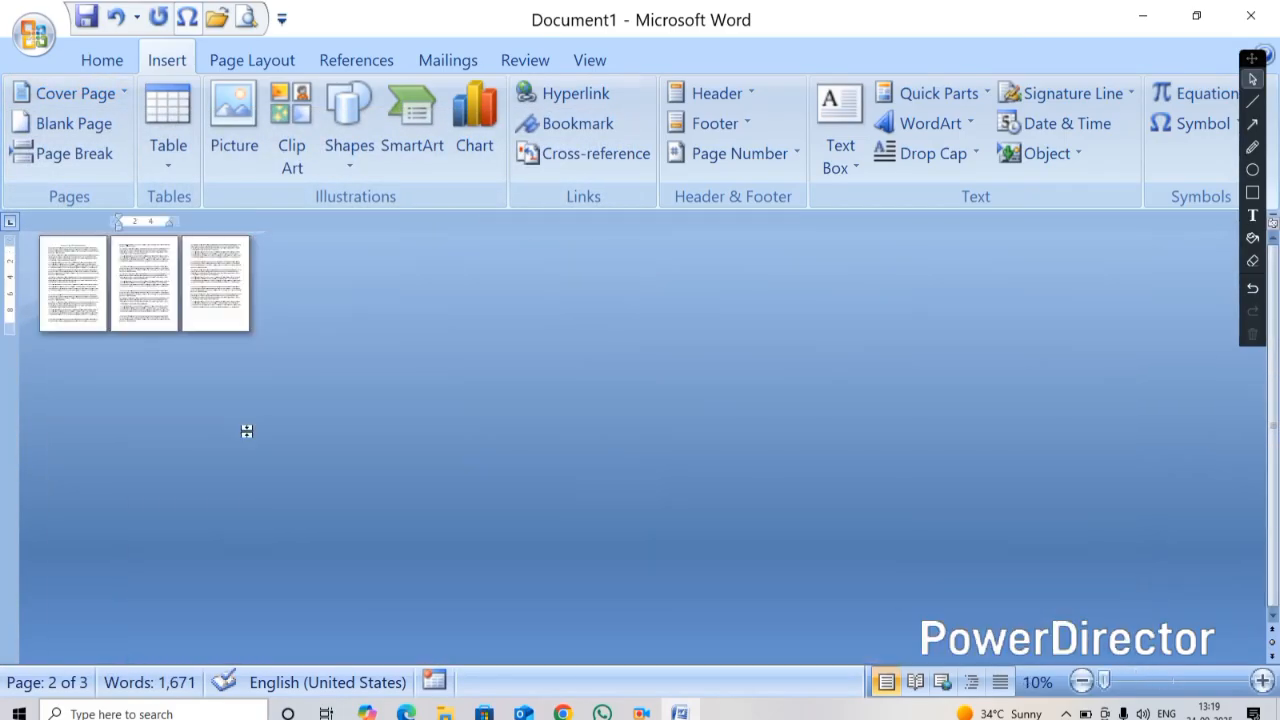
{"action": "scroll", "coordinate": [246, 431], "scroll_direction": "up", "scroll_amount": 3, "text": "ctrl"}
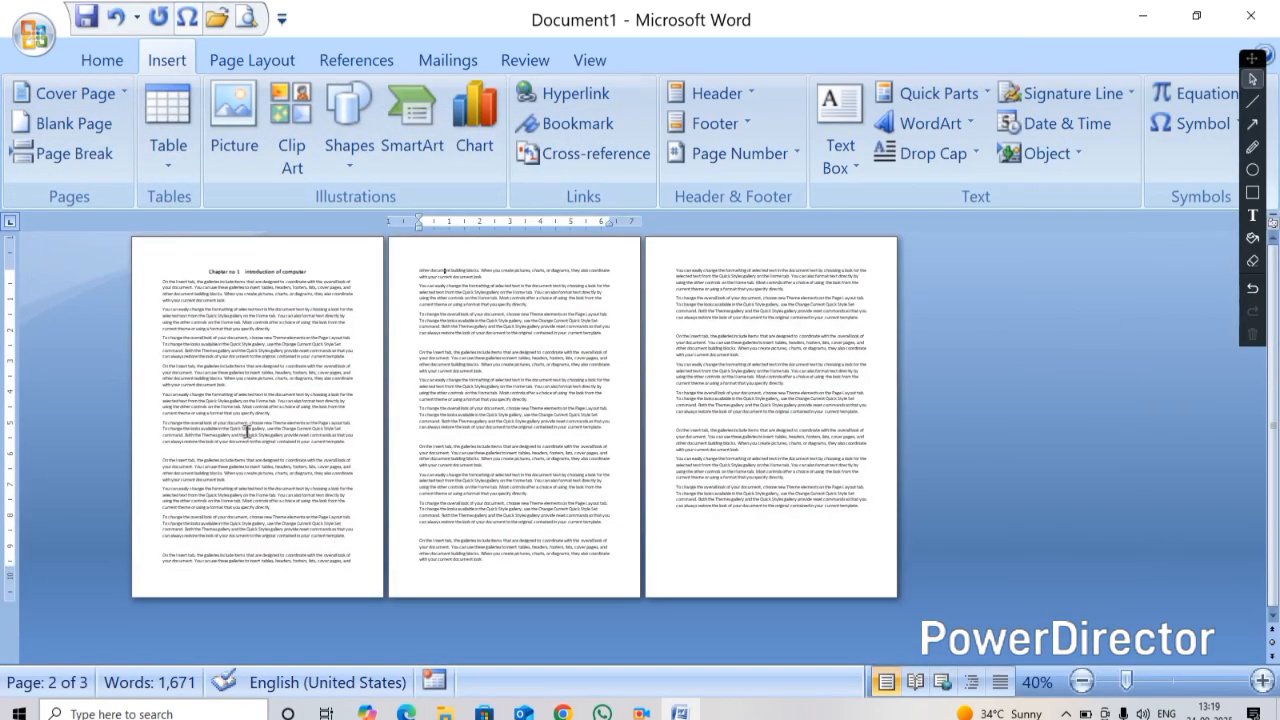
{"action": "scroll", "coordinate": [247, 432], "scroll_direction": "up", "scroll_amount": 7, "text": "ctrl"}
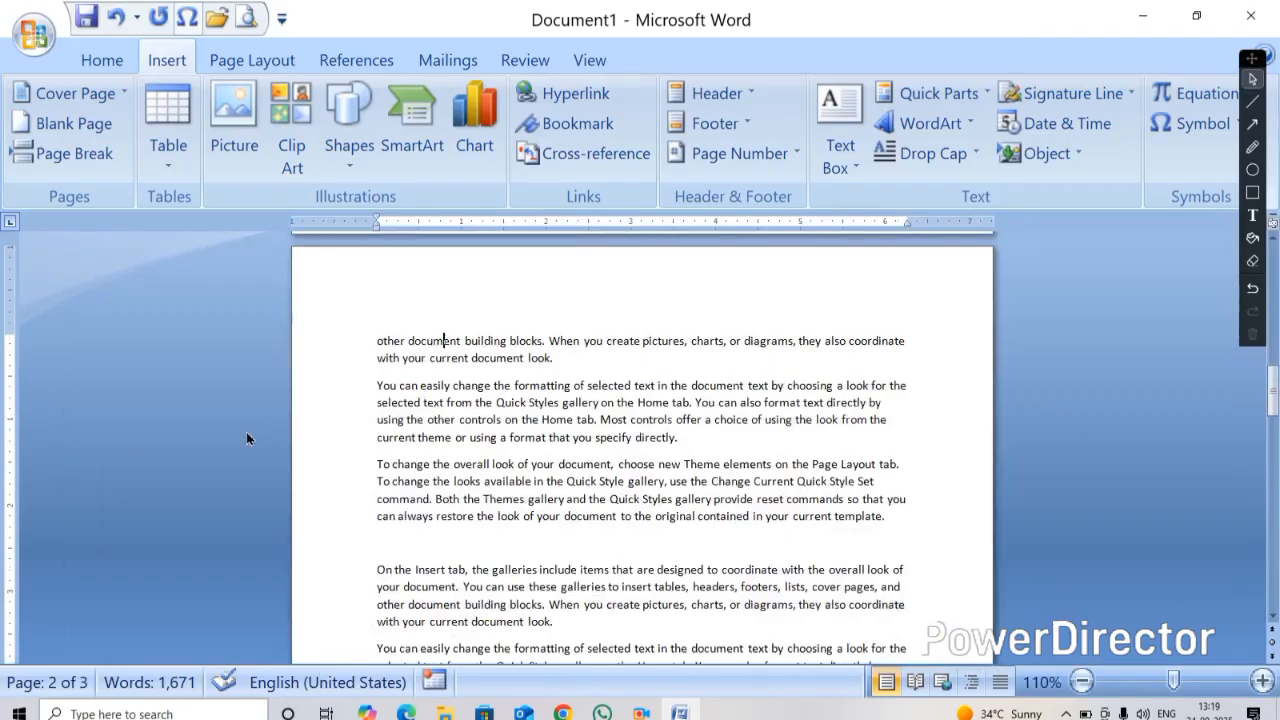
{"action": "scroll", "coordinate": [248, 438], "scroll_direction": "up", "scroll_amount": 10}
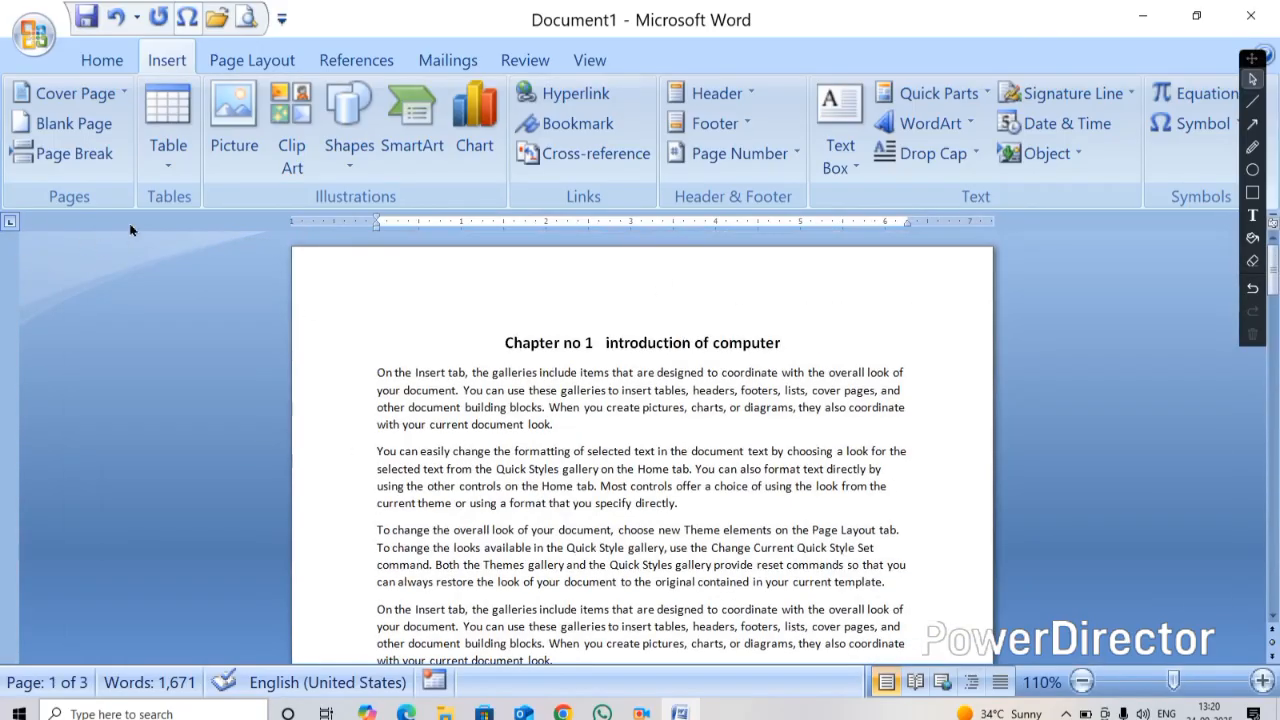
{"action": "left_click", "coordinate": [129, 97]}
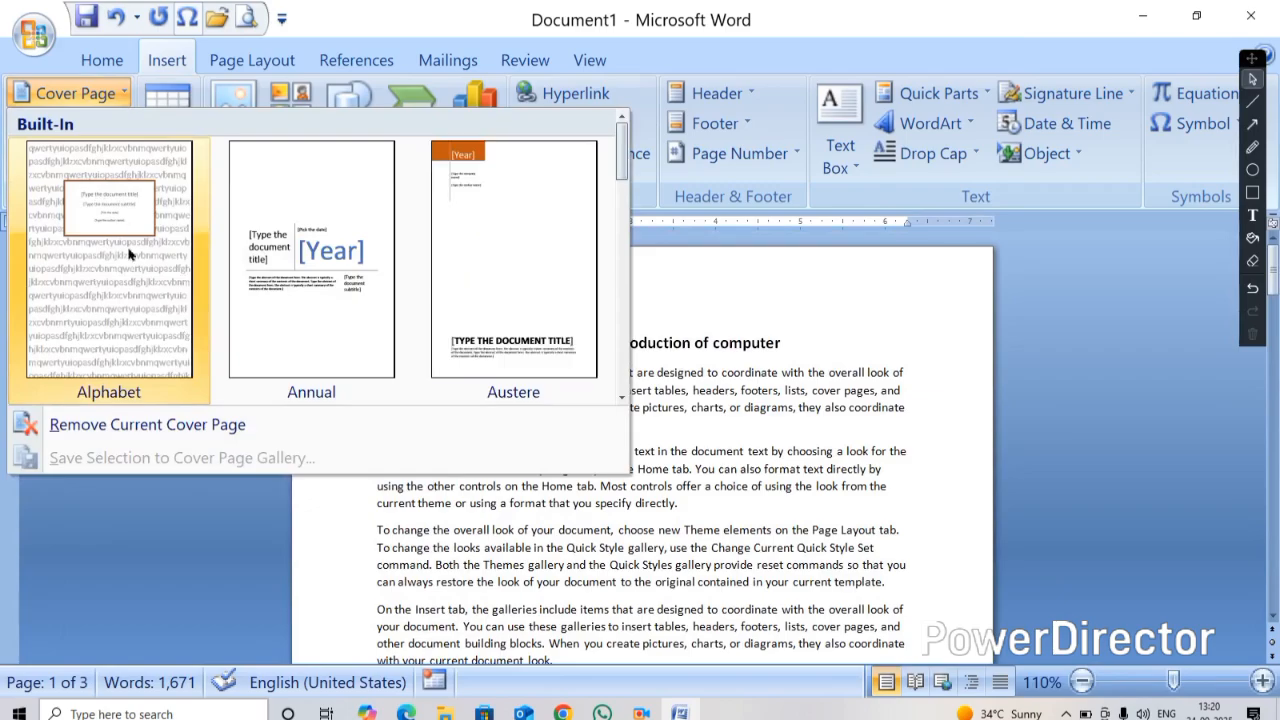
{"action": "scroll", "coordinate": [237, 278], "scroll_direction": "down", "scroll_amount": 4}
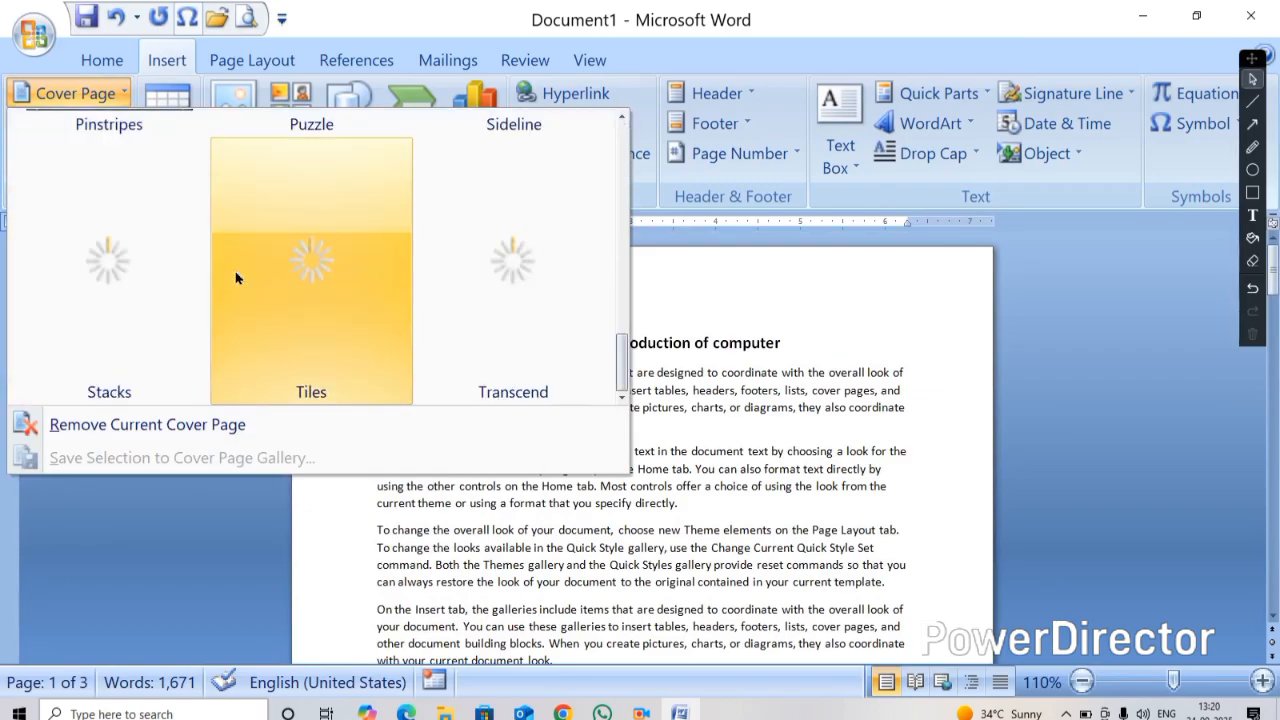
{"action": "left_click", "coordinate": [586, 435]}
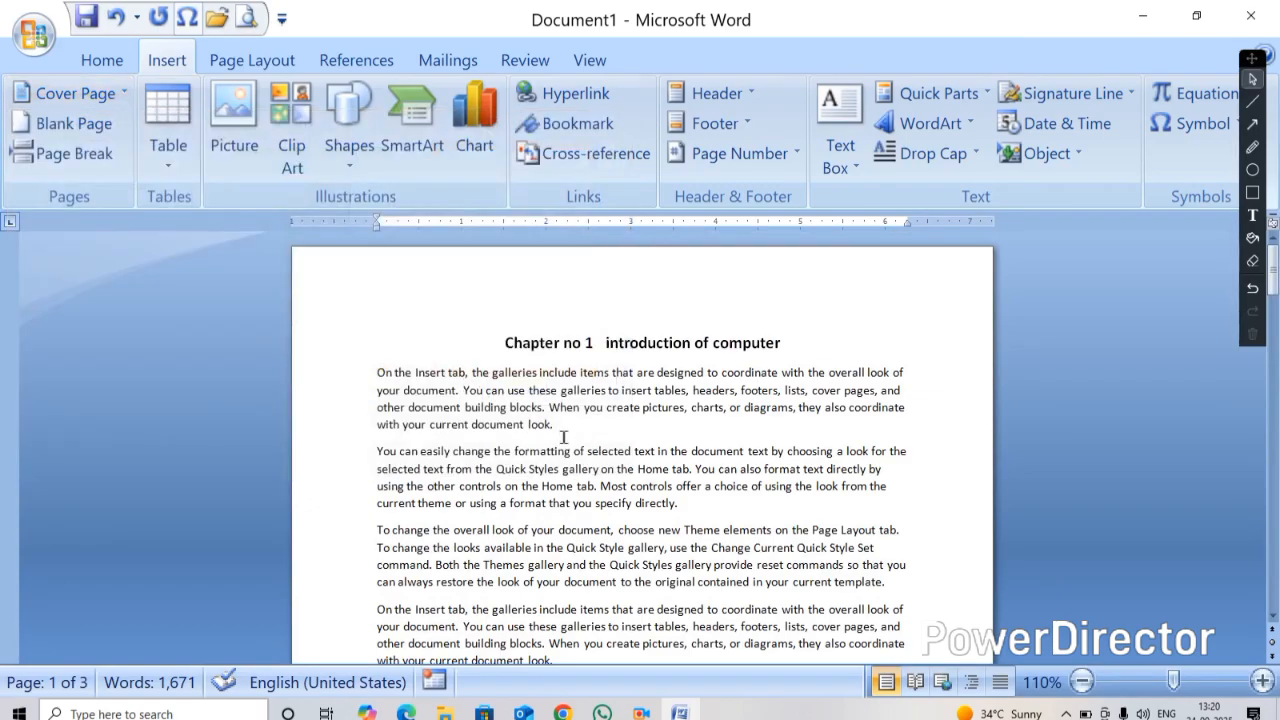
Go to the end of the first chapter page's last line and finish it with a period
{"action": "scroll", "coordinate": [564, 437], "scroll_direction": "down", "scroll_amount": 7}
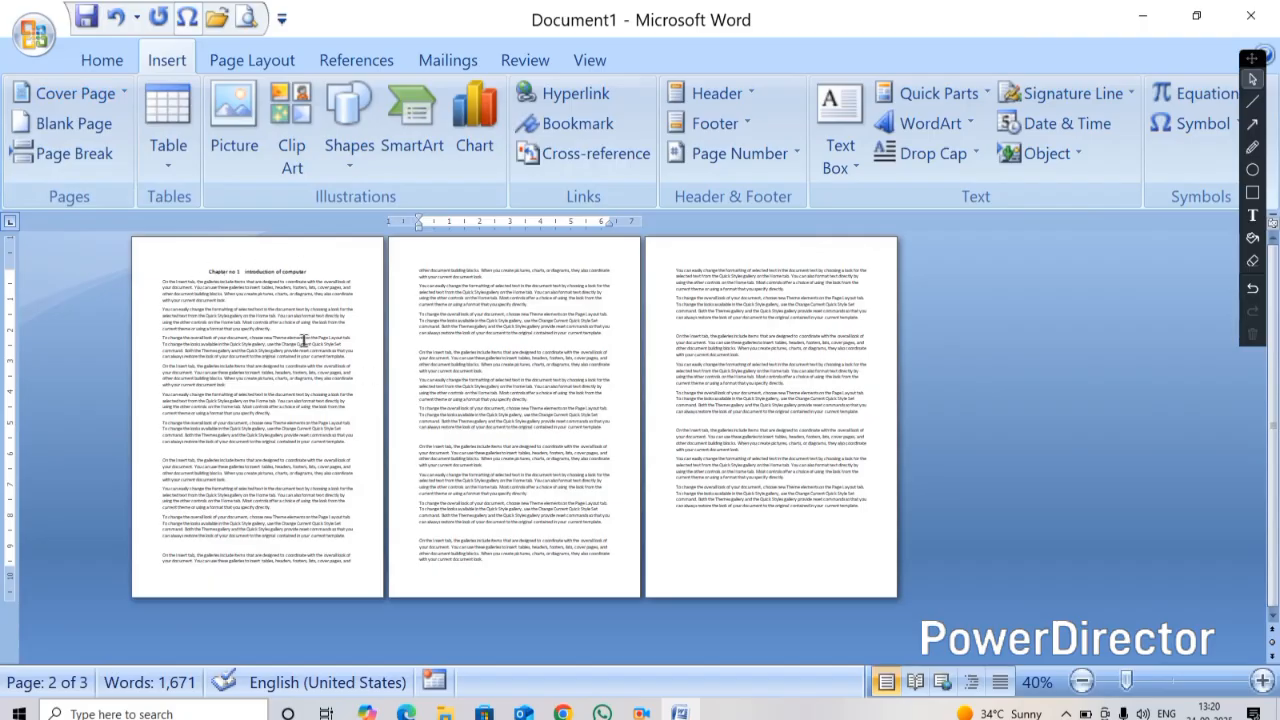
{"action": "scroll", "coordinate": [298, 426], "scroll_direction": "up", "scroll_amount": 2}
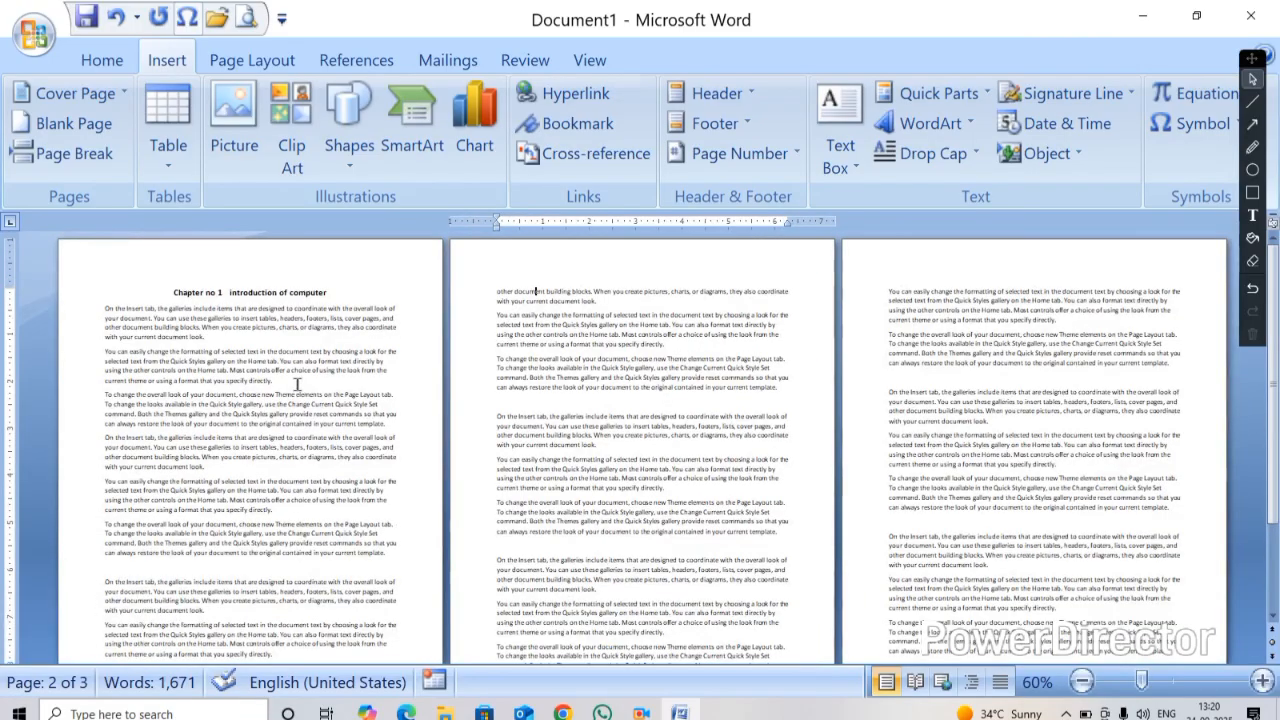
{"action": "left_click", "coordinate": [175, 292]}
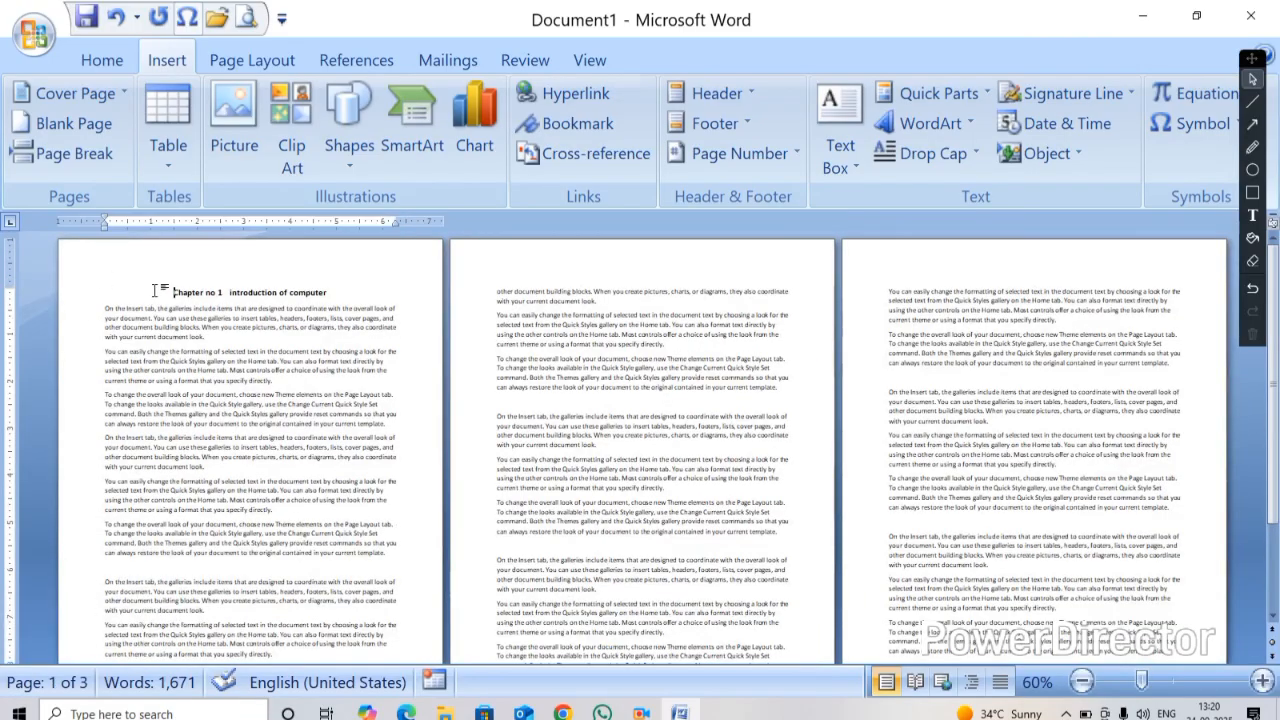
{"action": "scroll", "coordinate": [300, 350], "scroll_direction": "down", "scroll_amount": 3}
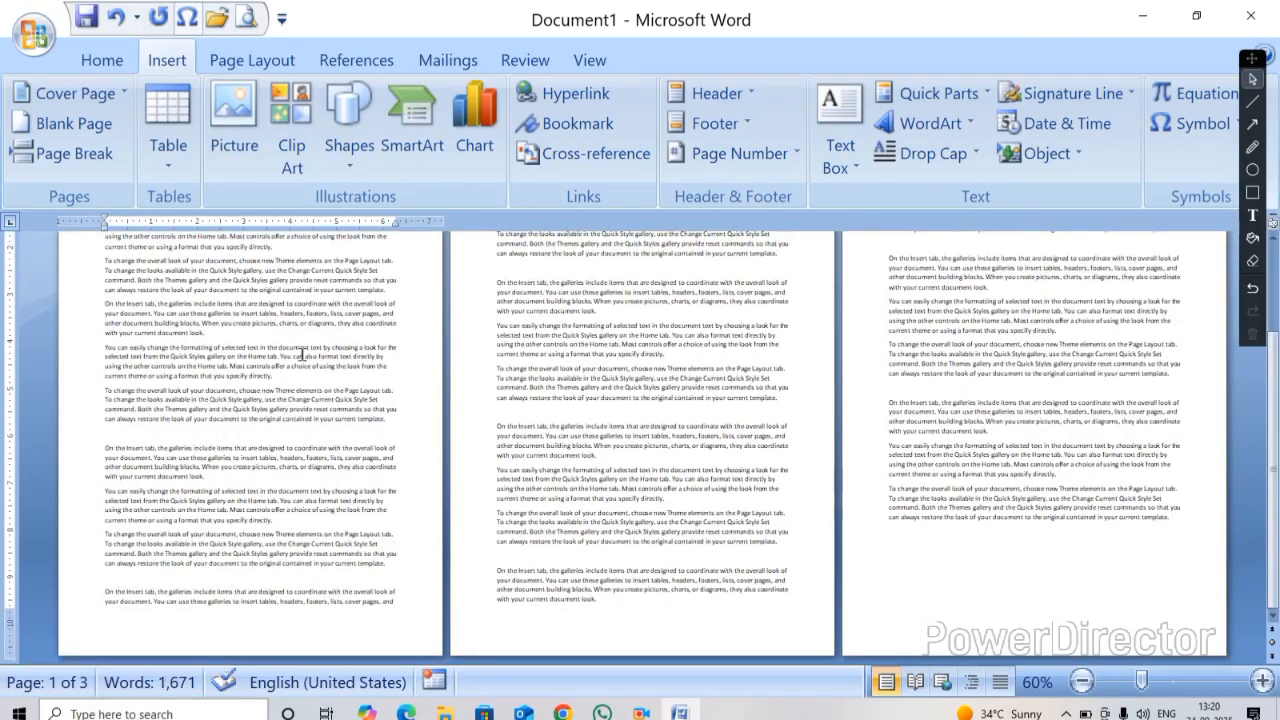
{"action": "left_click", "coordinate": [413, 606]}
{"action": "key", "text": "Return"}
{"action": "scroll", "coordinate": [411, 614], "scroll_direction": "down", "scroll_amount": 2}
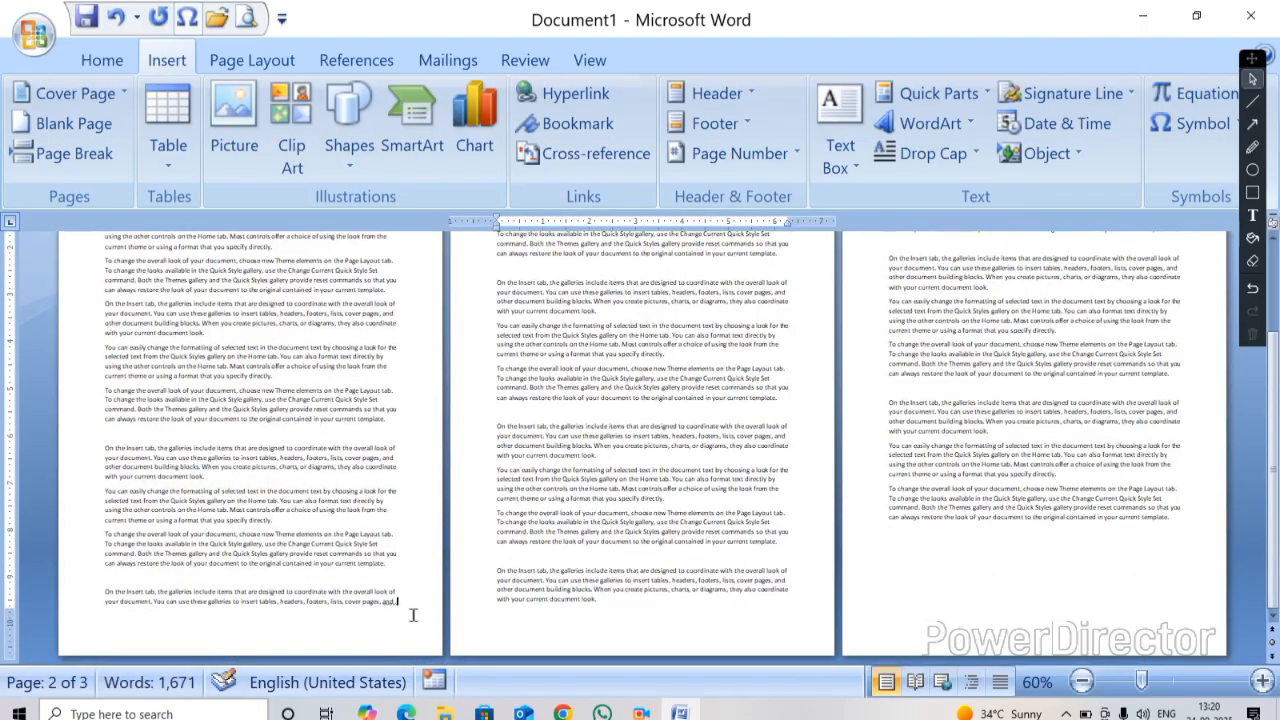
{"action": "left_click", "coordinate": [401, 609]}
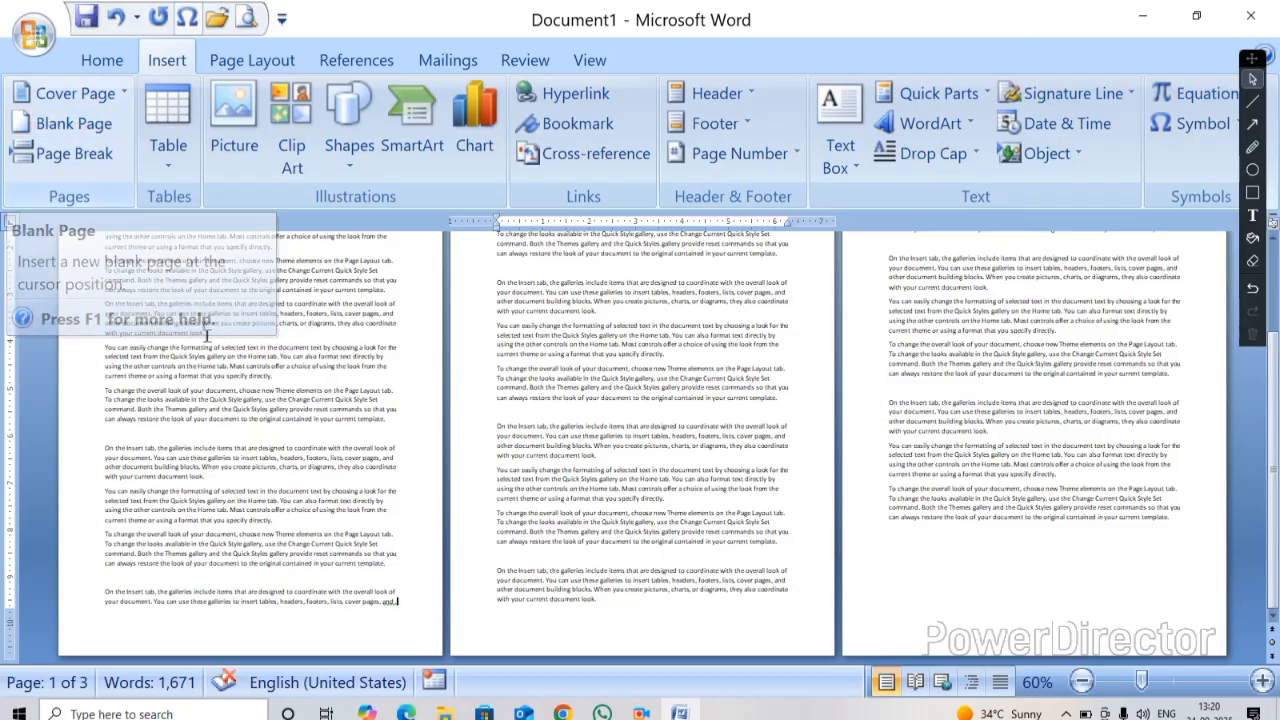
{"action": "scroll", "coordinate": [836, 368], "scroll_direction": "up", "scroll_amount": 4}
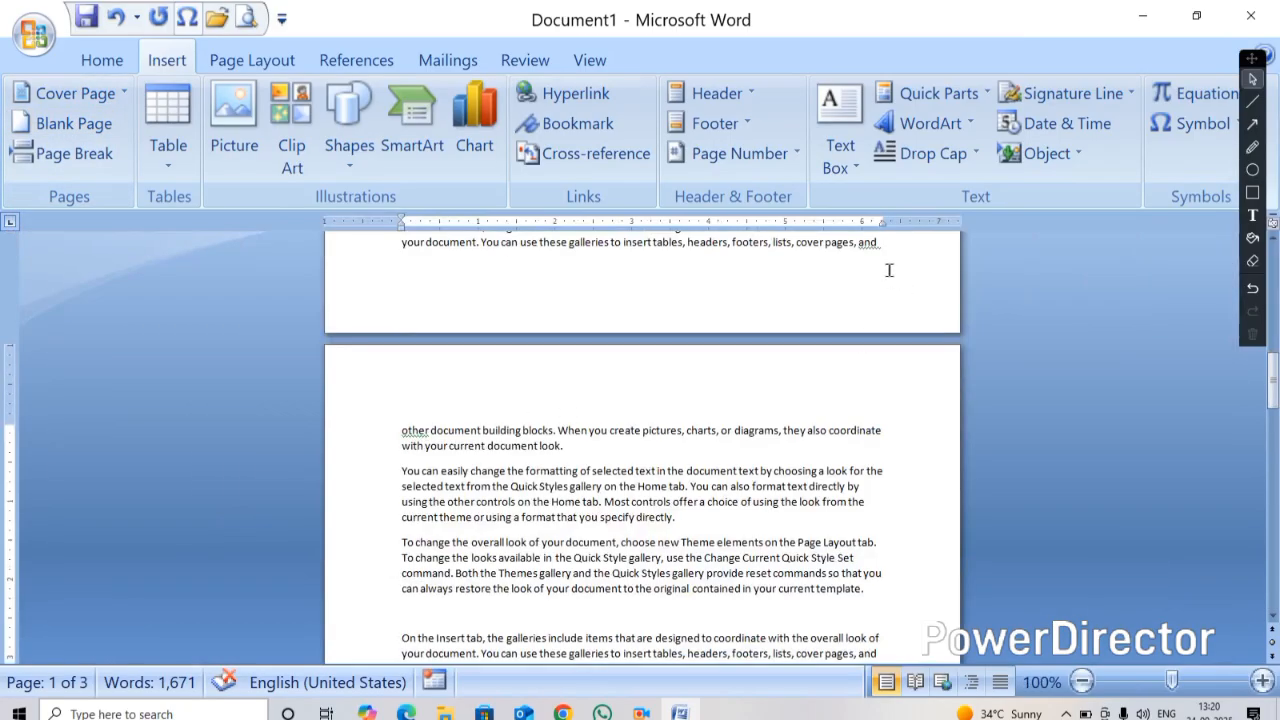
{"action": "scroll", "coordinate": [894, 262], "scroll_direction": "down", "scroll_amount": 4}
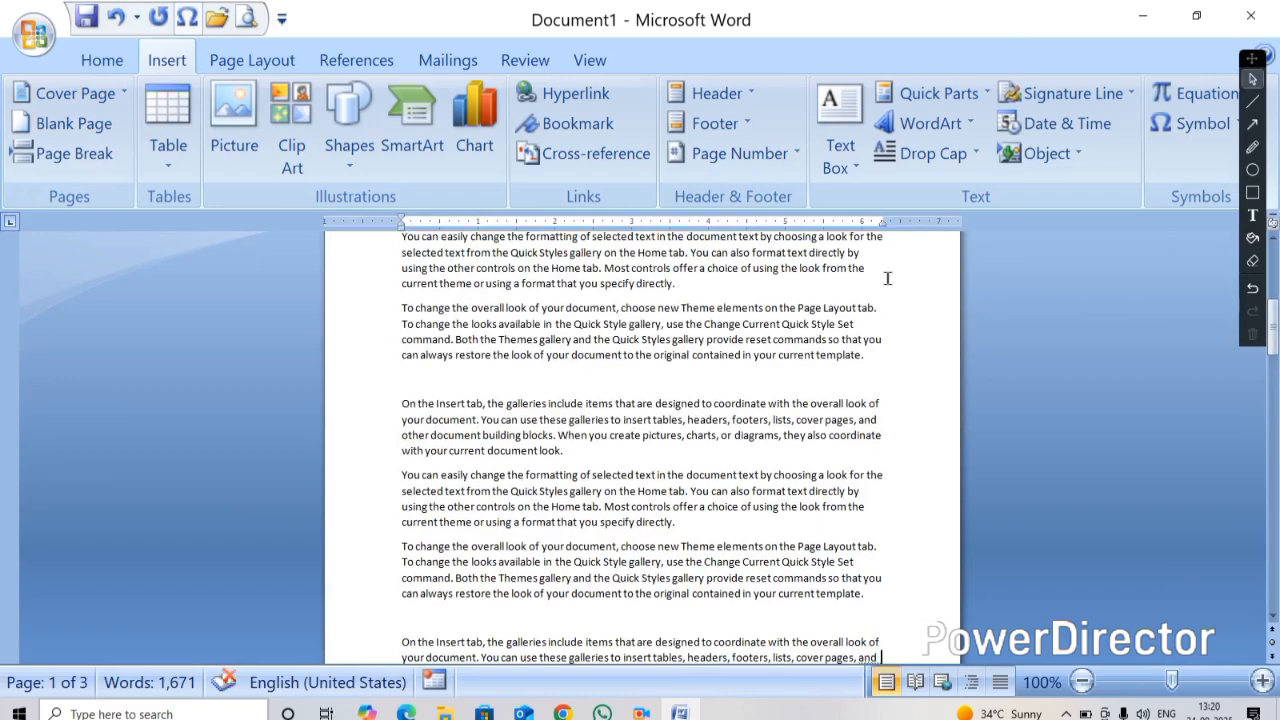
{"action": "scroll", "coordinate": [396, 413], "scroll_direction": "down", "scroll_amount": 1}
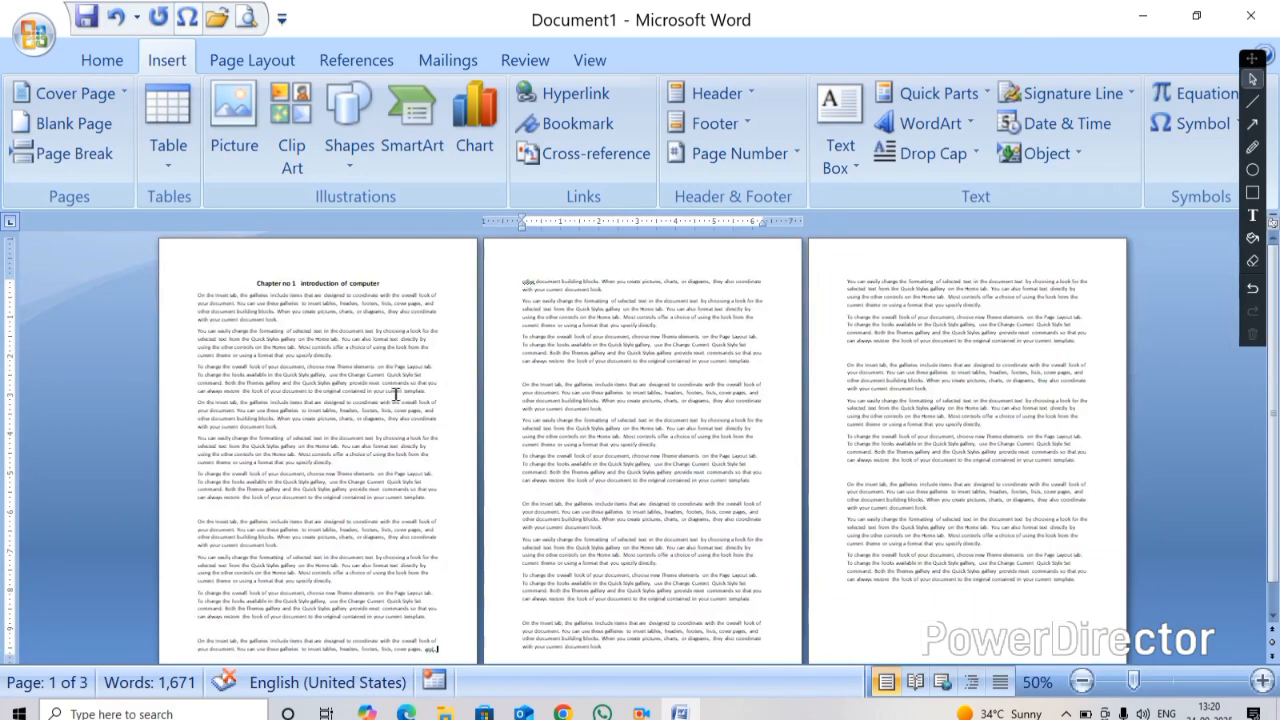
{"action": "scroll", "coordinate": [448, 600], "scroll_direction": "down", "scroll_amount": 1}
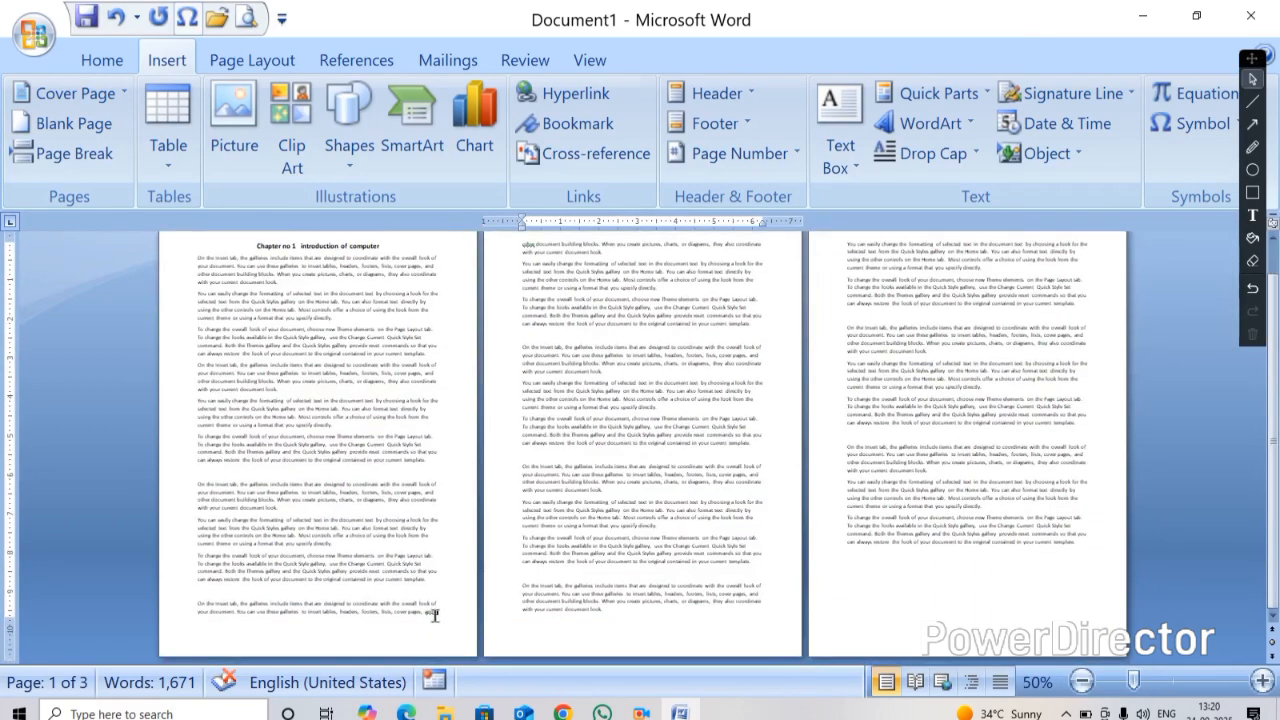
{"action": "mouse_move", "coordinate": [437, 614]}
{"action": "left_mouse_down"}
{"action": "mouse_move", "coordinate": [409, 630]}
{"action": "mouse_move", "coordinate": [446, 613]}
{"action": "left_mouse_up"}
{"action": "type", "text": "."}
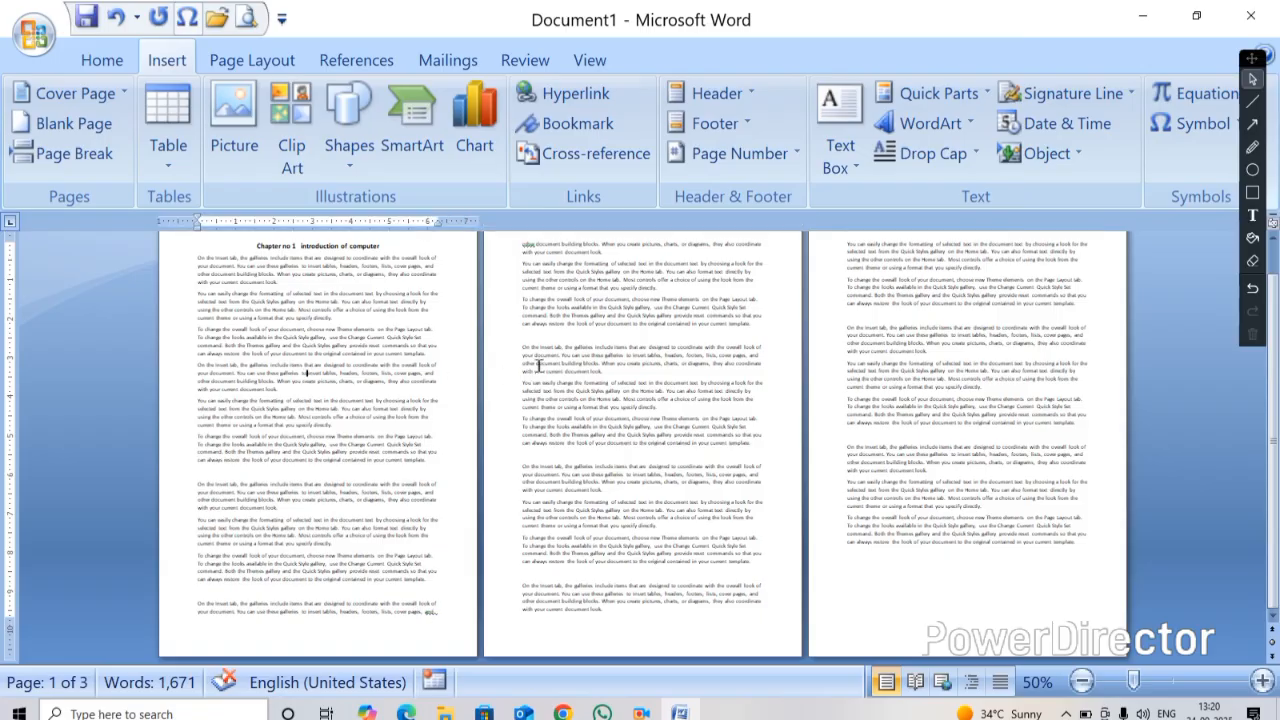
Insert a blank page before the chapter heading at the start of the document
{"action": "left_click", "coordinate": [254, 245]}
{"action": "scroll", "coordinate": [276, 290], "scroll_direction": "up", "scroll_amount": 7}
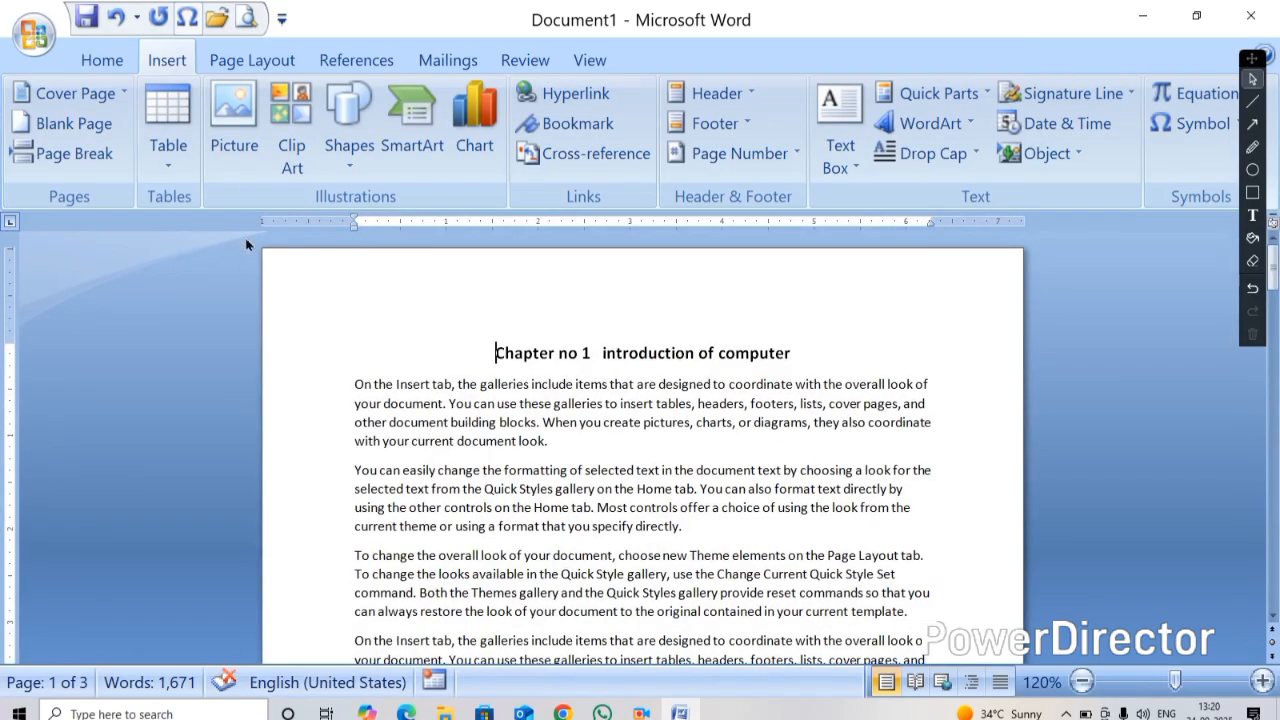
{"action": "left_click", "coordinate": [55, 124]}
{"action": "scroll", "coordinate": [509, 471], "scroll_direction": "down", "scroll_amount": 6}
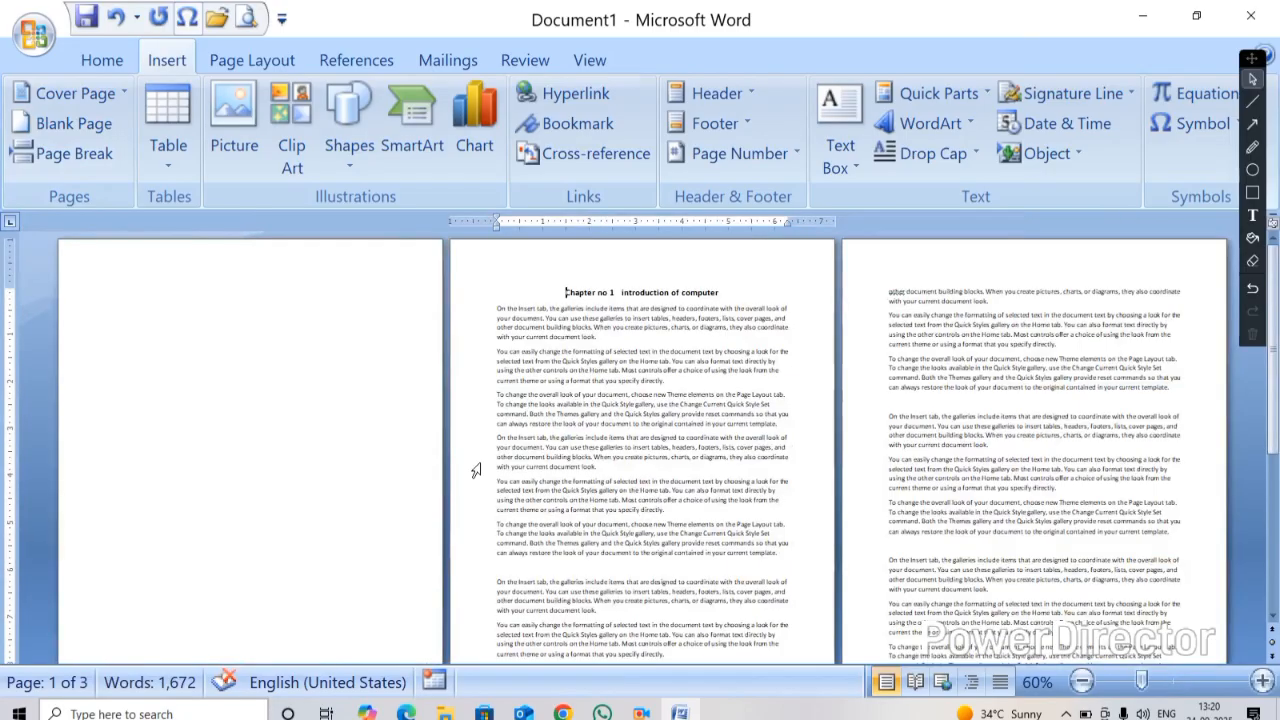
{"action": "scroll", "coordinate": [476, 470], "scroll_direction": "down", "scroll_amount": 2}
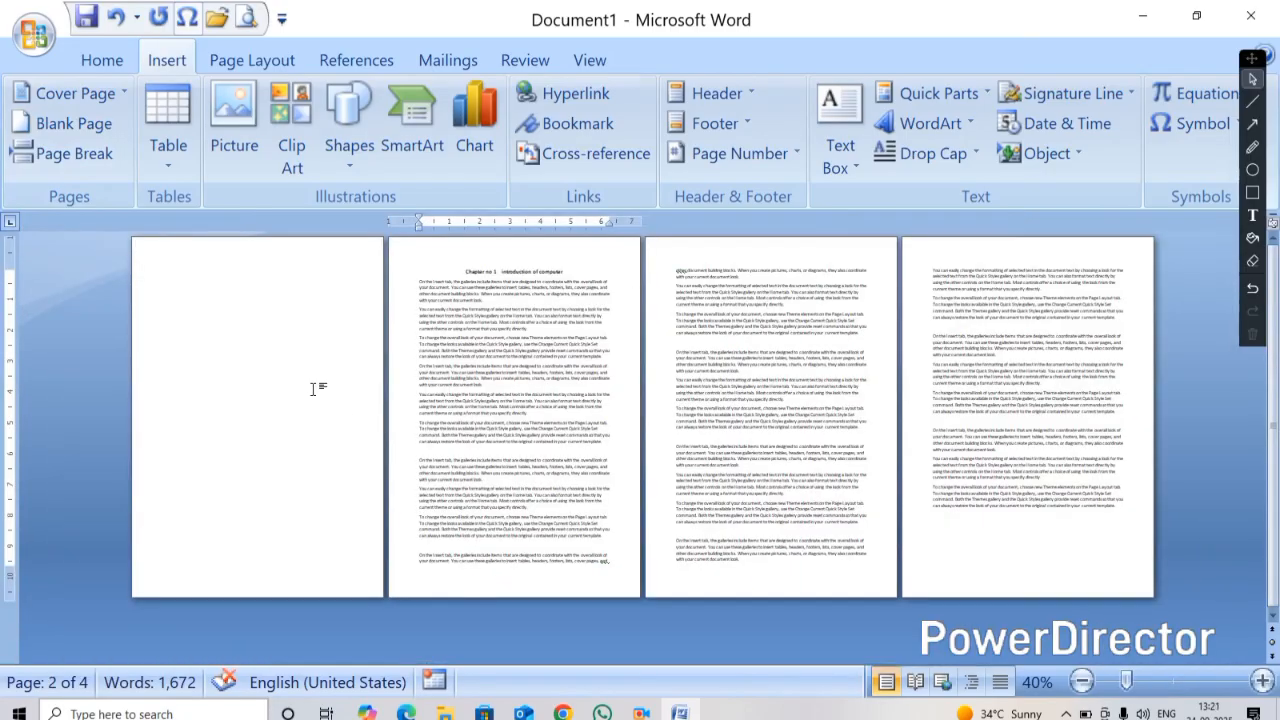
{"action": "left_click", "coordinate": [232, 350]}
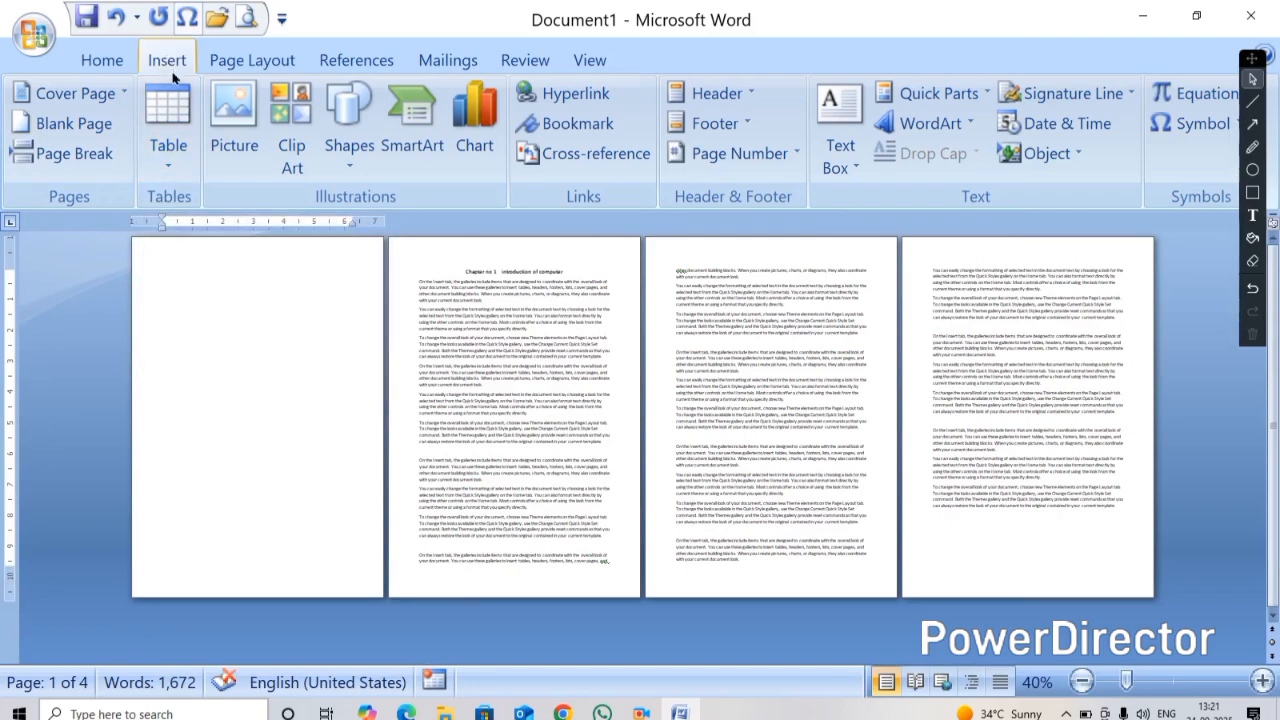
{"action": "left_click", "coordinate": [347, 160]}
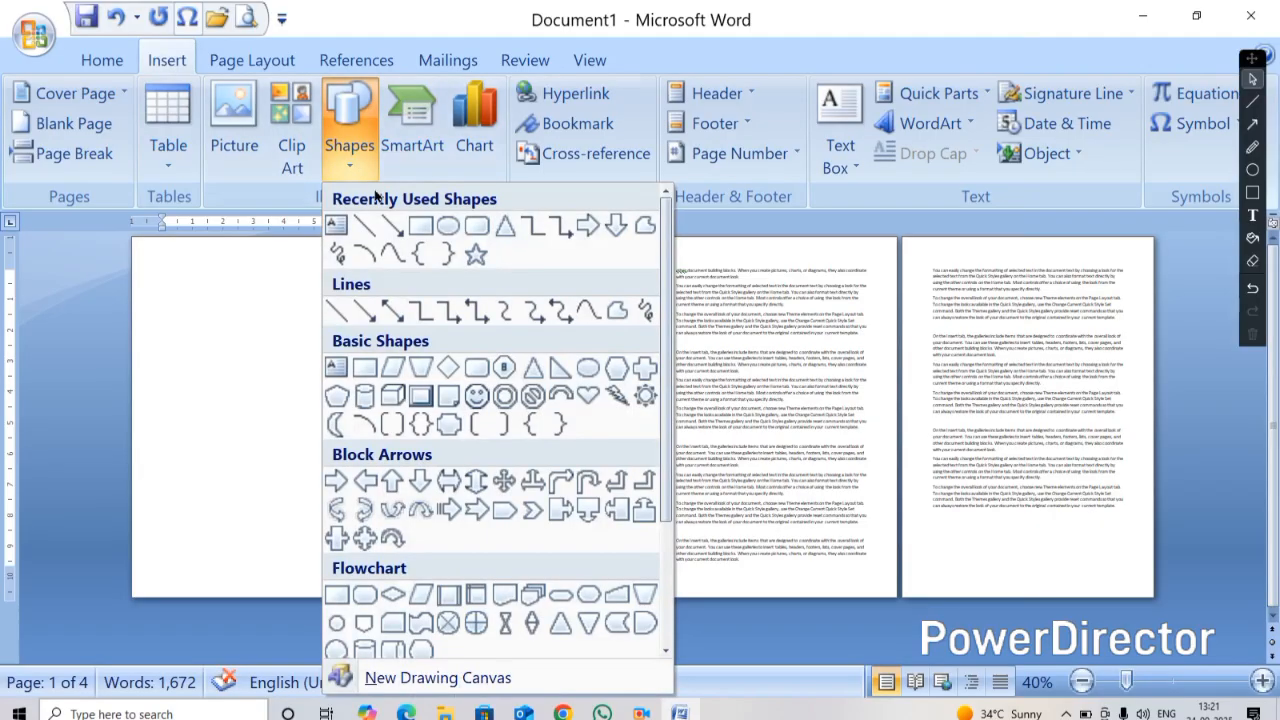
{"action": "left_click", "coordinate": [264, 307]}
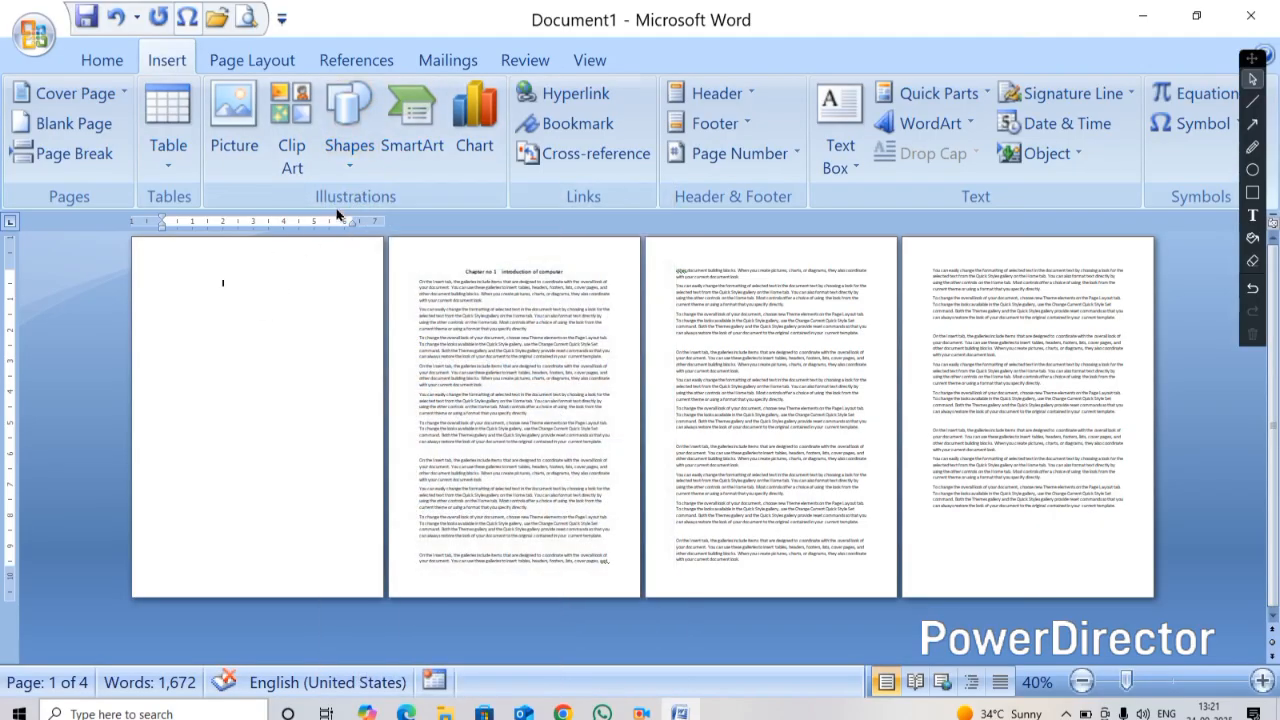
{"action": "left_click", "coordinate": [347, 178]}
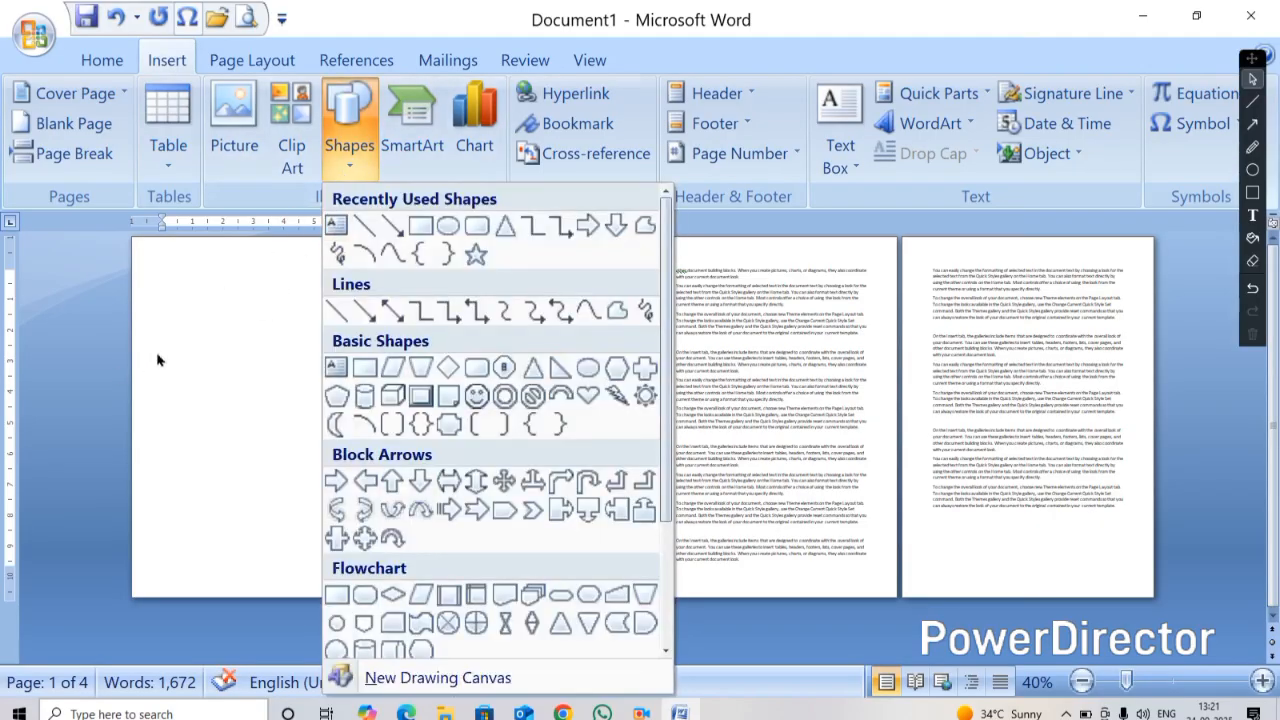
{"action": "left_click", "coordinate": [157, 360]}
Draw a tall oval covering most of the blank first page's height
{"action": "left_click", "coordinate": [347, 163]}
{"action": "left_click", "coordinate": [456, 233]}
{"action": "left_click_drag", "start_coordinate": [157, 269], "coordinate": [296, 634]}
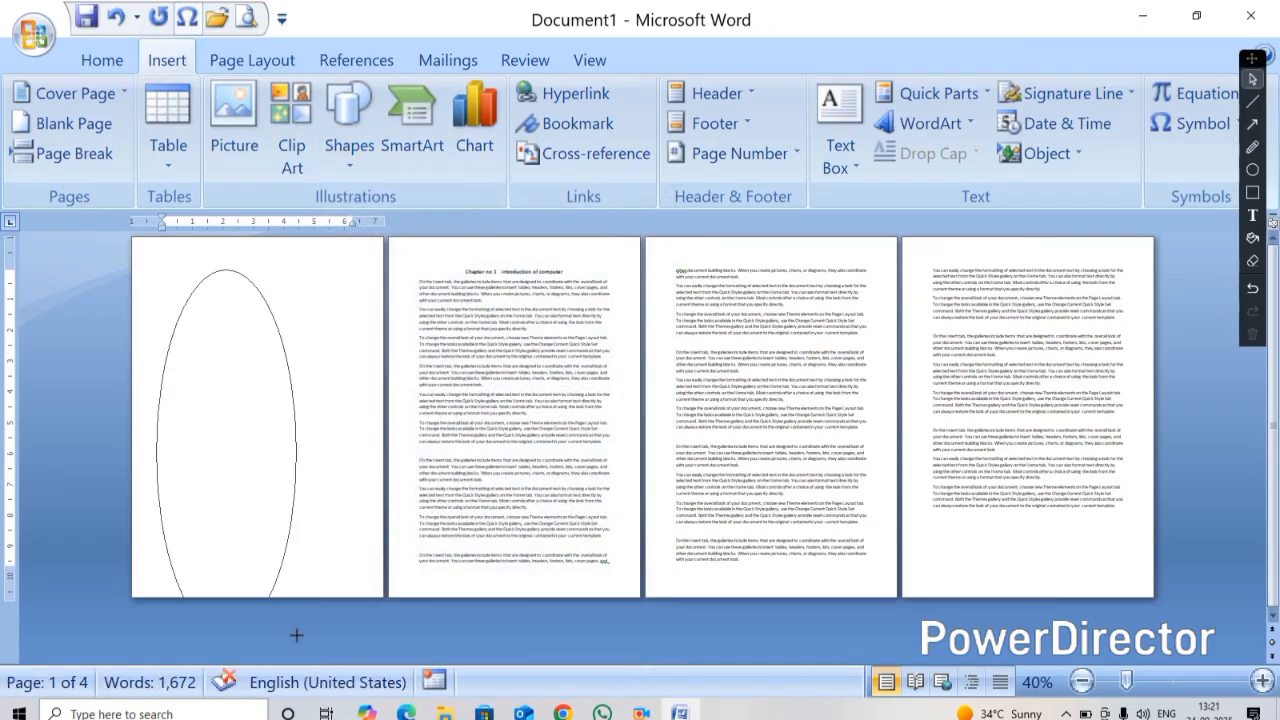
Move the oval against the page's left edge and stretch it to about 12.95 inches tall
{"action": "mouse_move", "coordinate": [262, 478]}
{"action": "left_mouse_down"}
{"action": "mouse_move", "coordinate": [200, 457]}
{"action": "mouse_move", "coordinate": [194, 434]}
{"action": "left_mouse_up"}
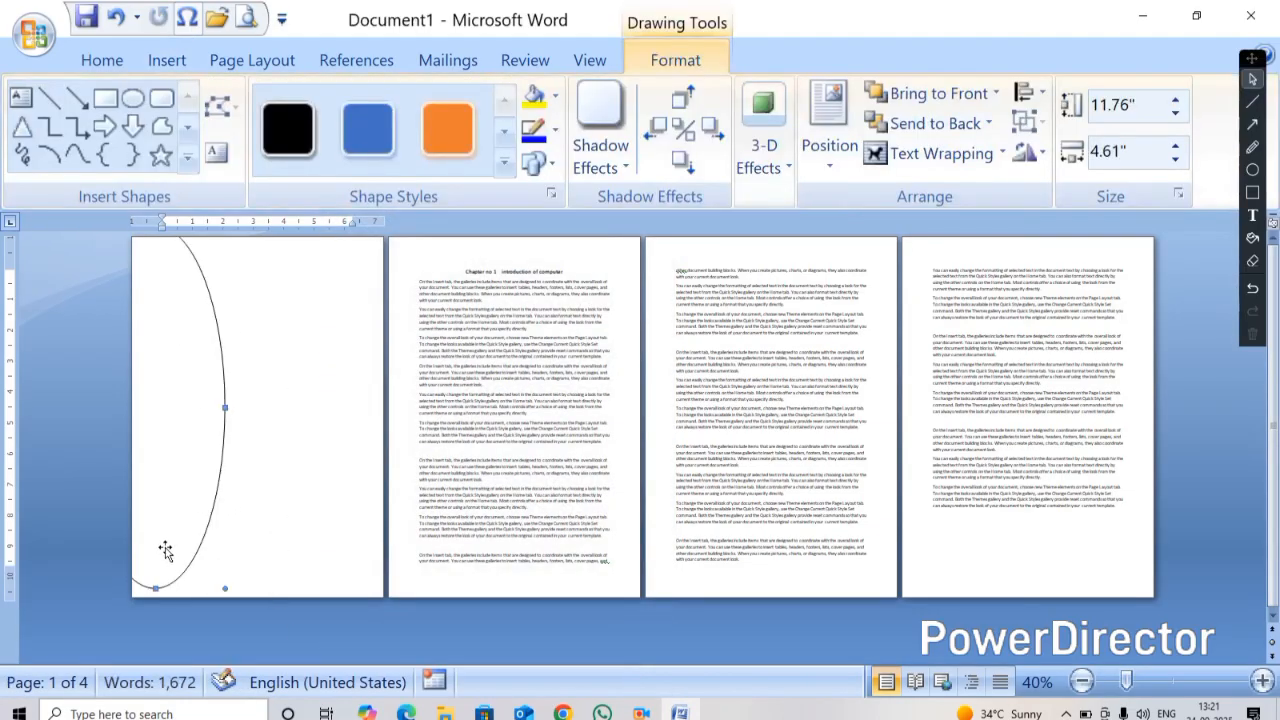
{"action": "left_click", "coordinate": [151, 563]}
{"action": "left_click", "coordinate": [155, 587]}
{"action": "left_click_drag", "start_coordinate": [155, 587], "coordinate": [151, 622]}
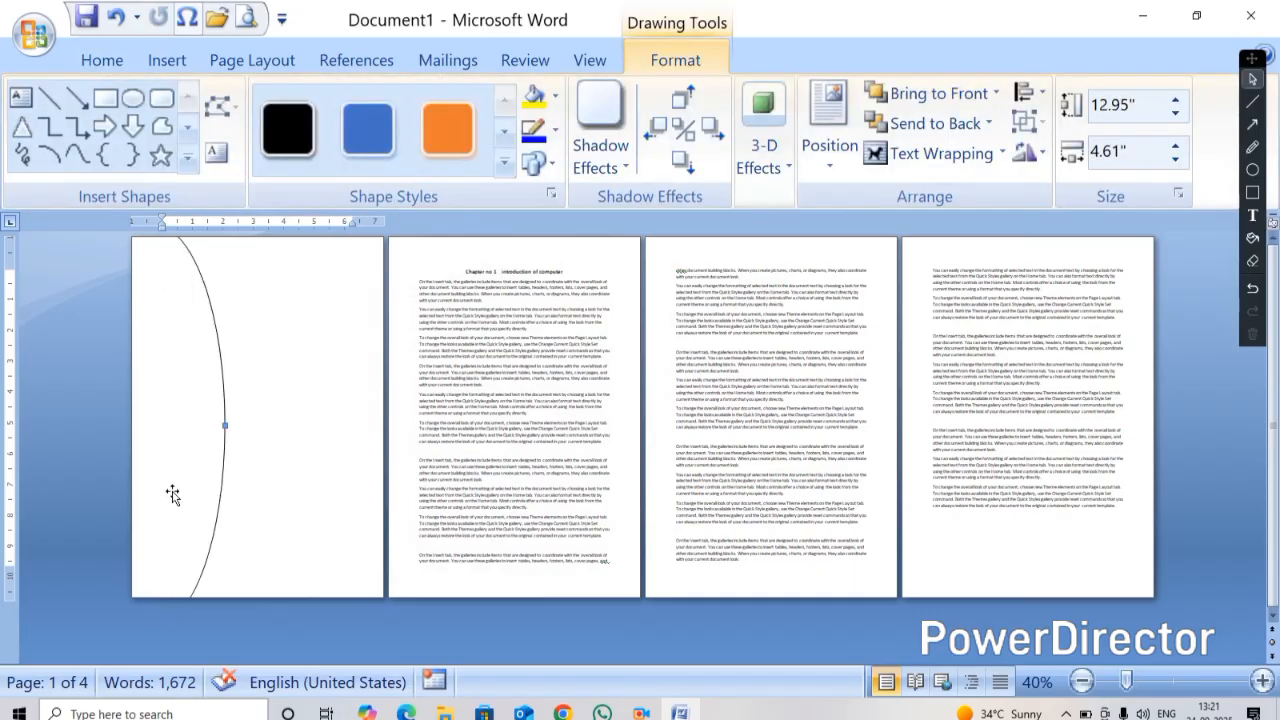
Fill the oval with the blue shape style
{"action": "left_click_drag", "start_coordinate": [185, 461], "coordinate": [200, 446]}
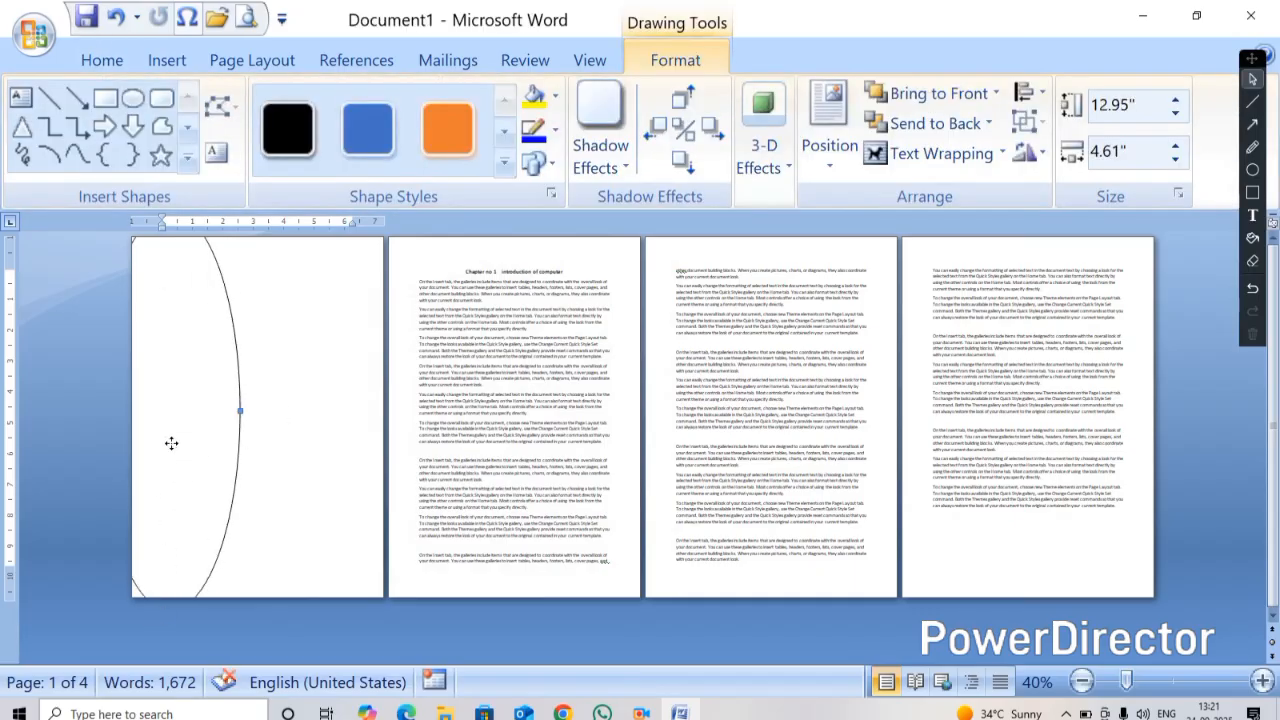
{"action": "key", "text": "ctrl+z"}
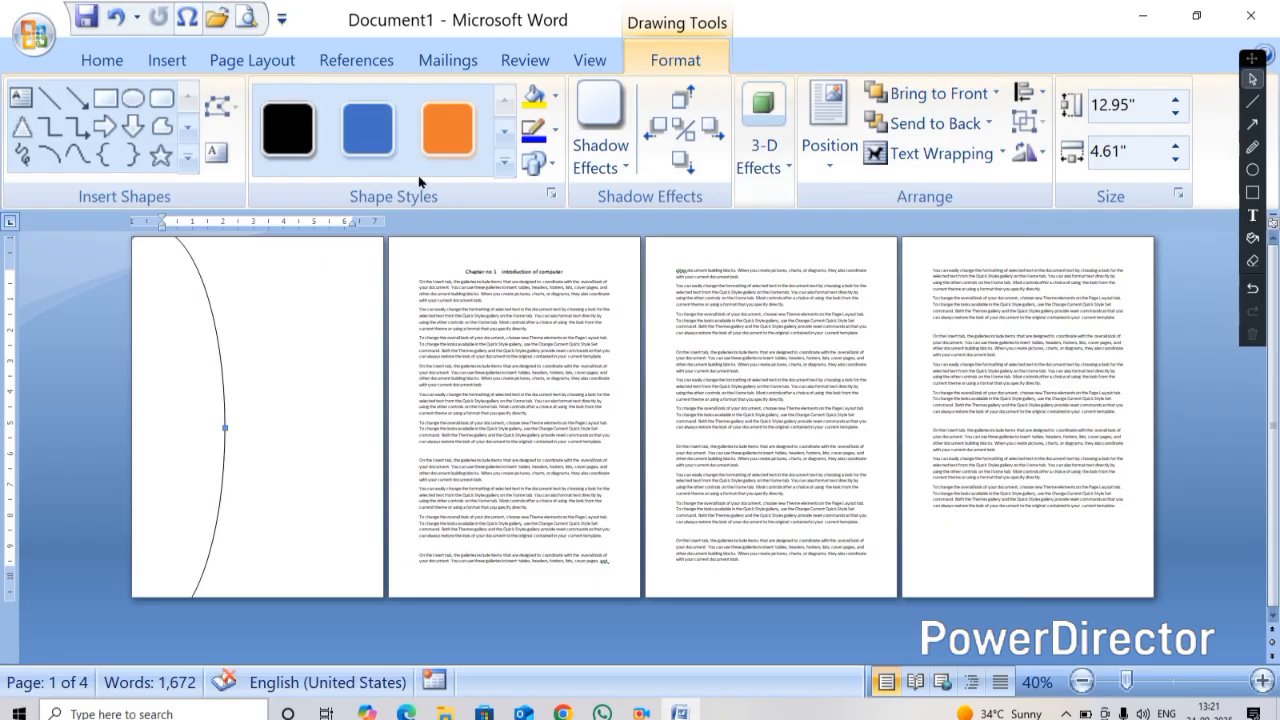
{"action": "left_click", "coordinate": [382, 147]}
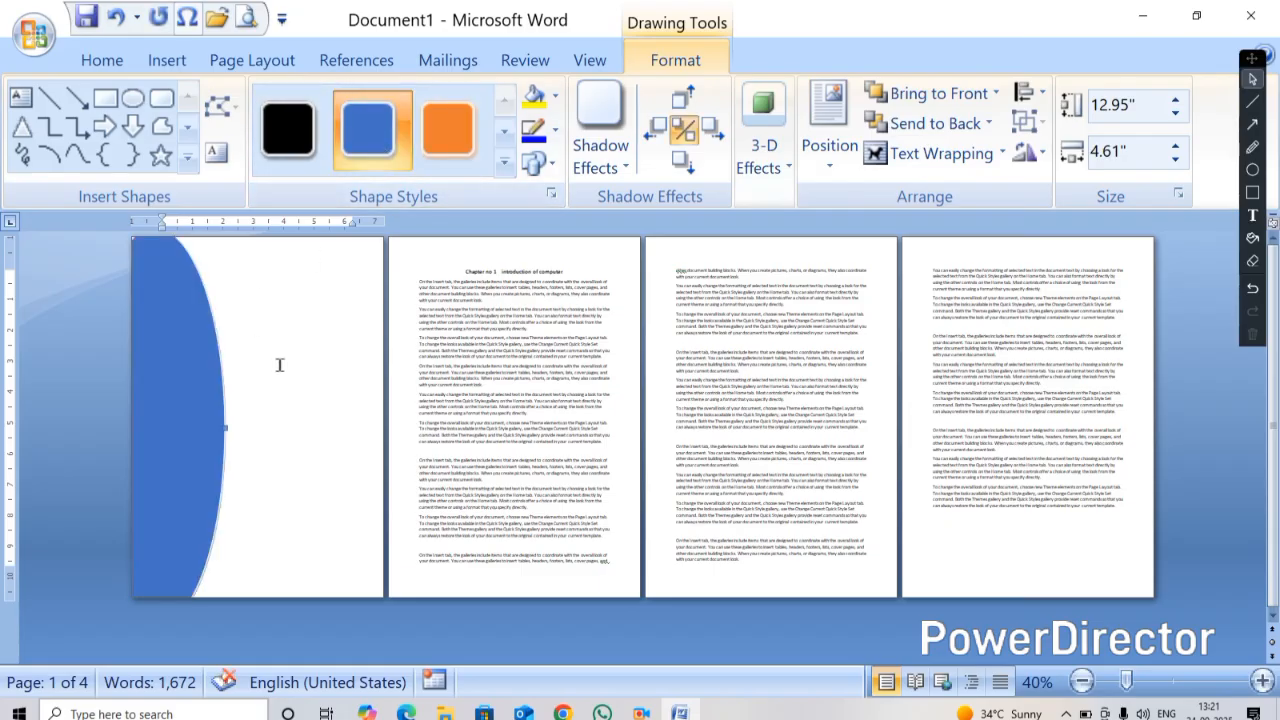
{"action": "left_click", "coordinate": [165, 62]}
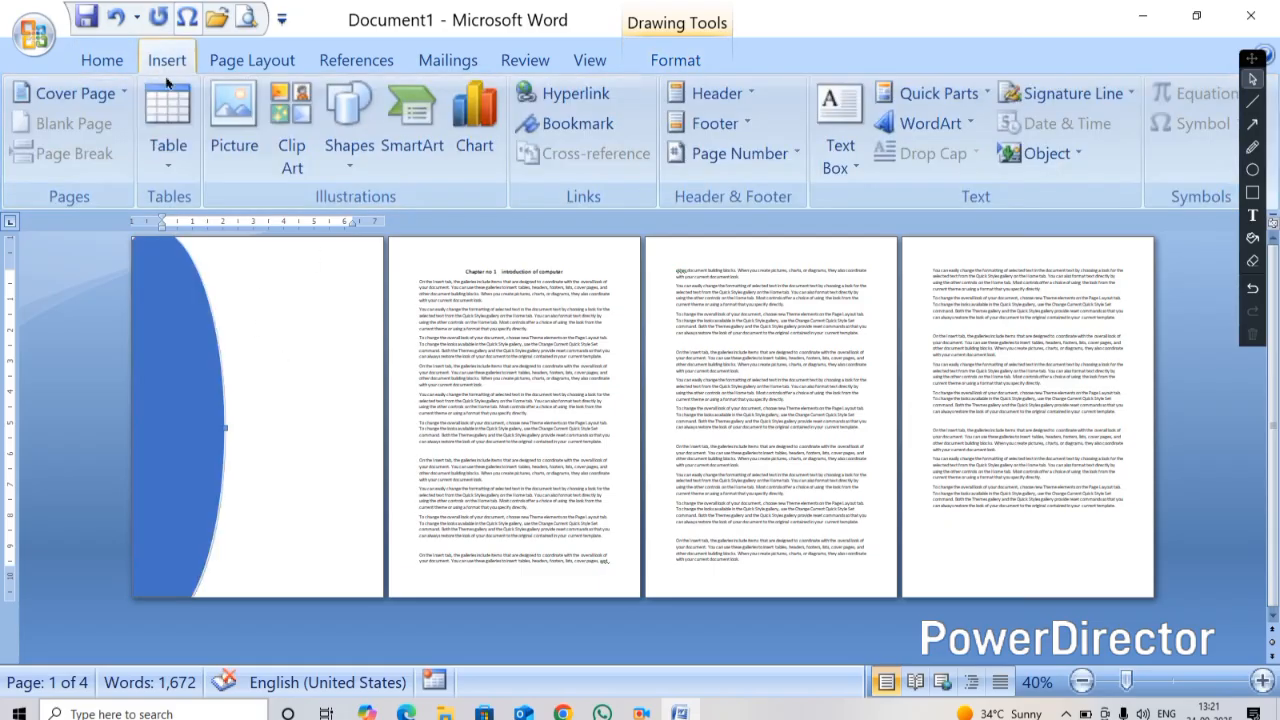
{"action": "left_click", "coordinate": [349, 140]}
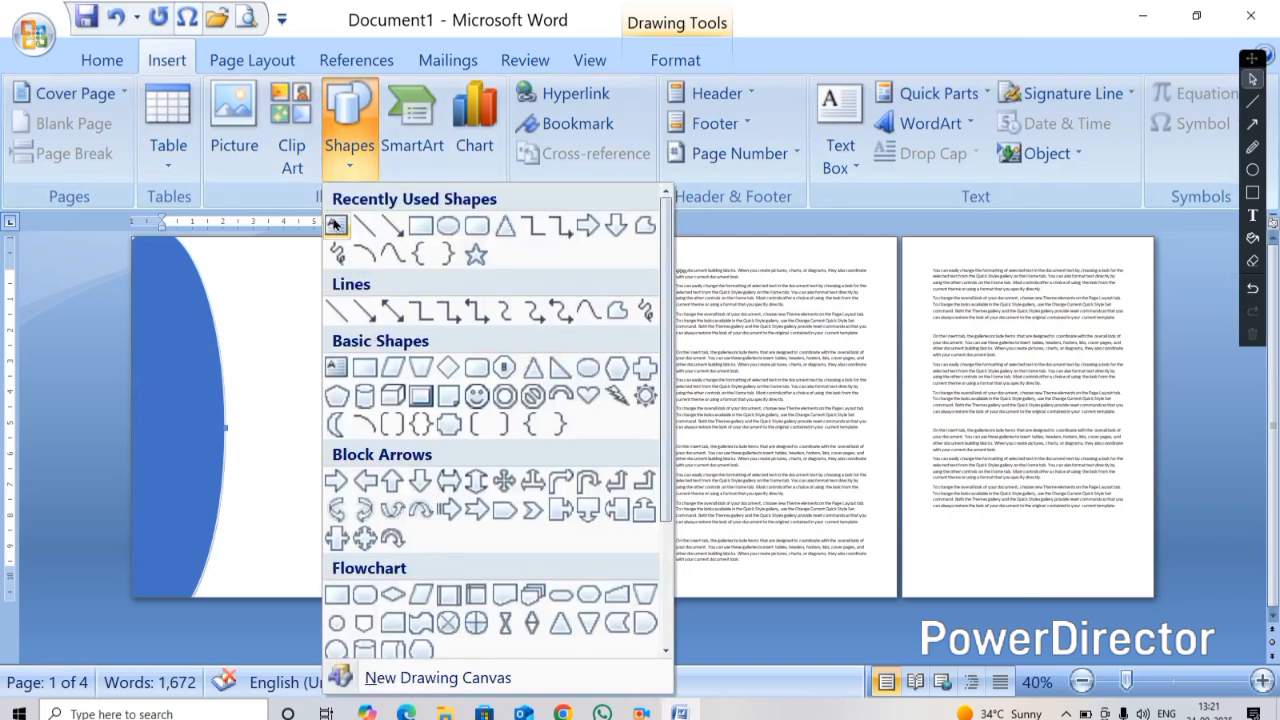
{"action": "left_click", "coordinate": [336, 227]}
{"action": "left_click_drag", "start_coordinate": [178, 267], "coordinate": [377, 322]}
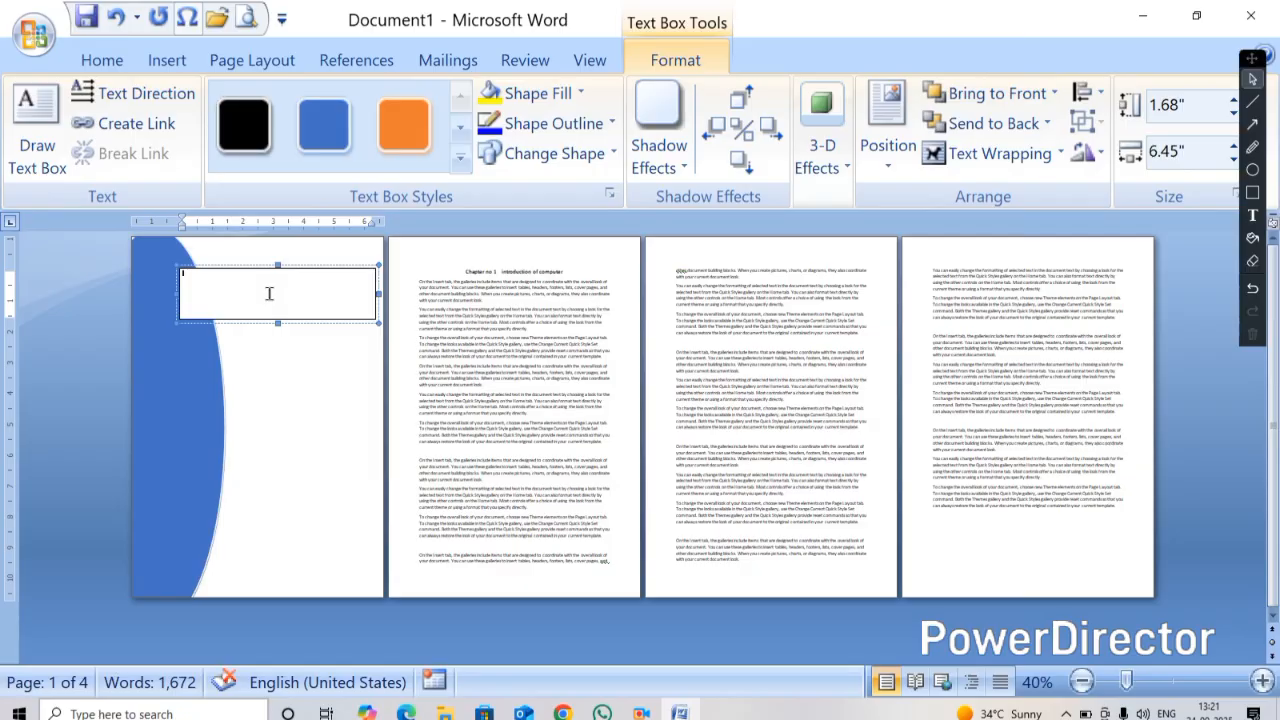
{"action": "right_click", "coordinate": [264, 274]}
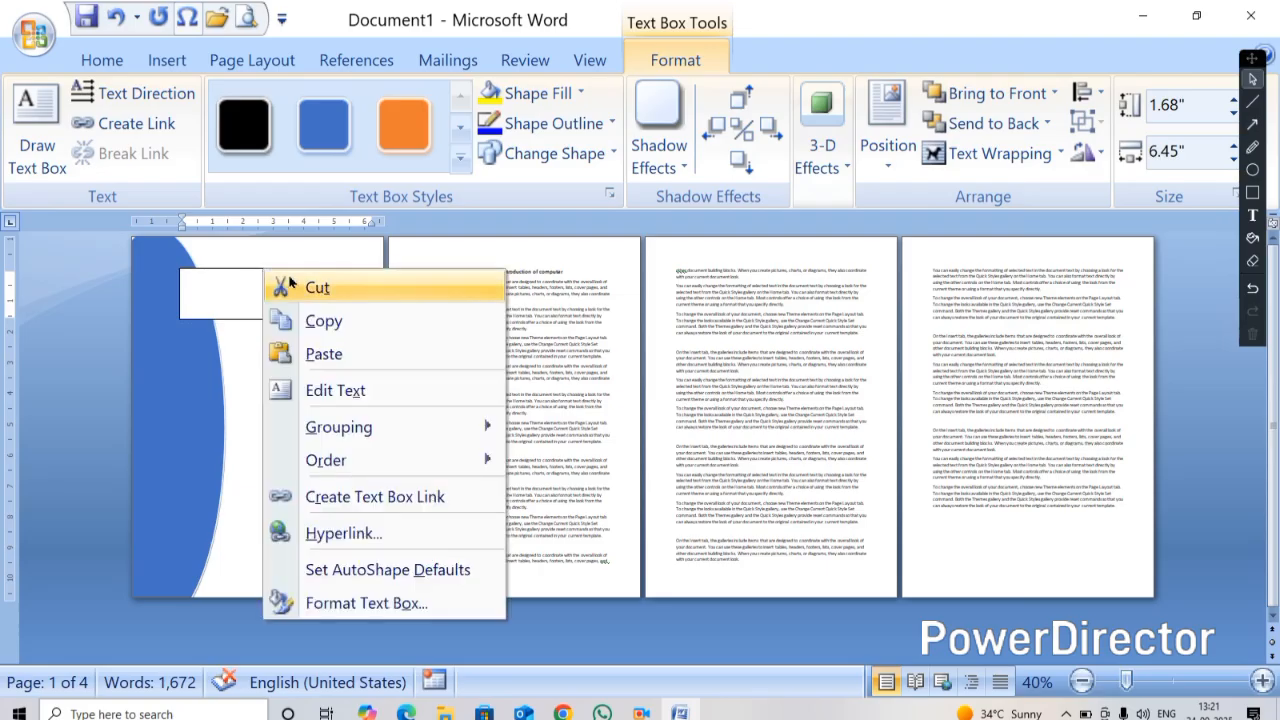
{"action": "left_click", "coordinate": [292, 284]}
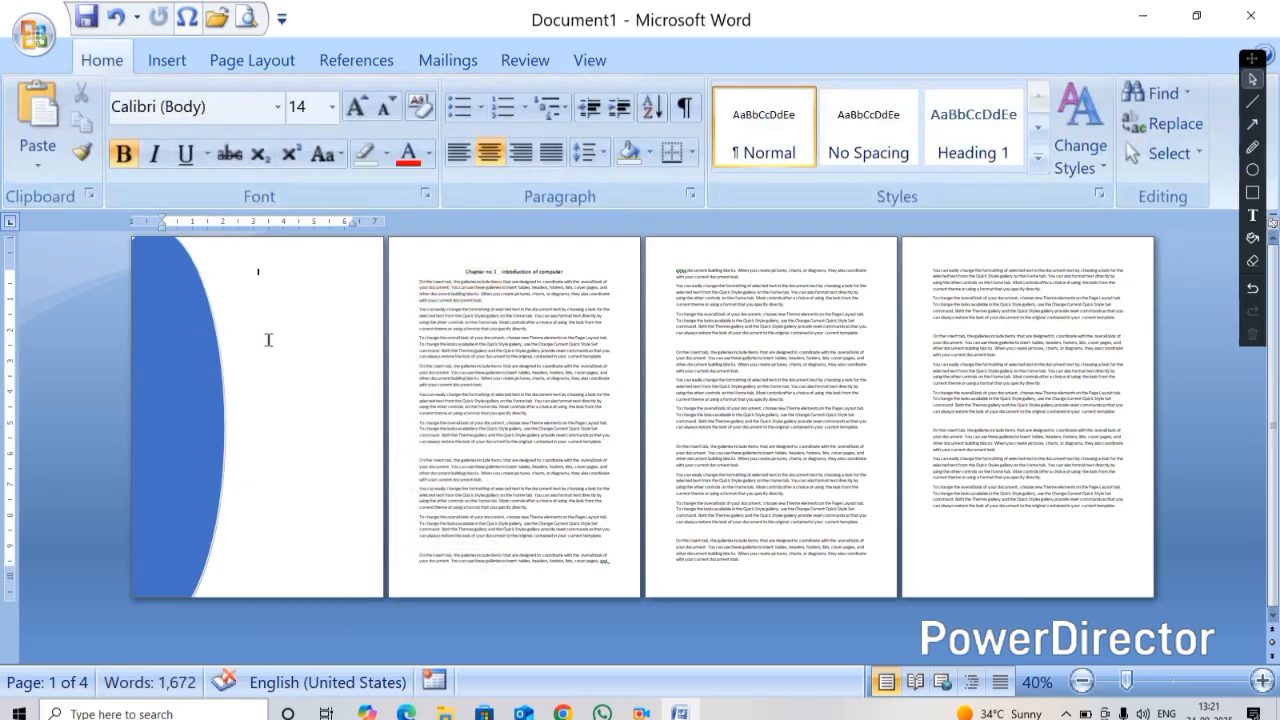
Try to save the oval page to the cover page gallery
{"action": "left_click", "coordinate": [172, 59]}
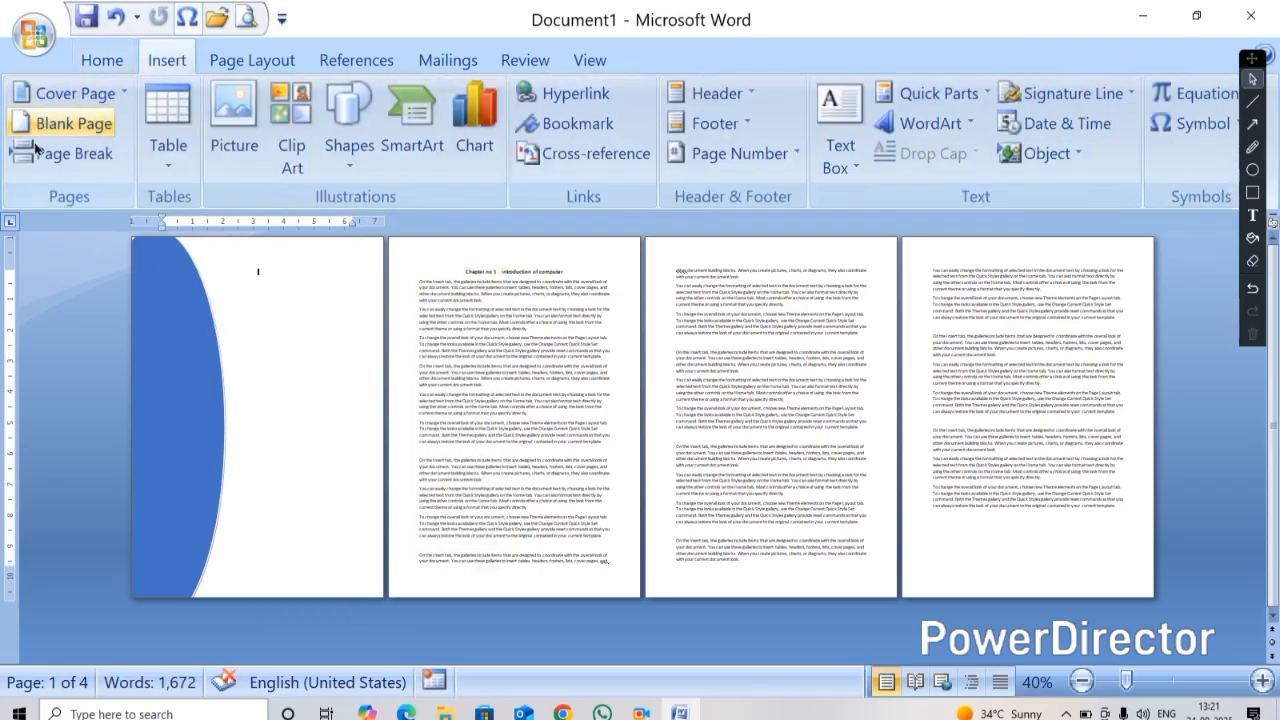
{"action": "left_click", "coordinate": [111, 94]}
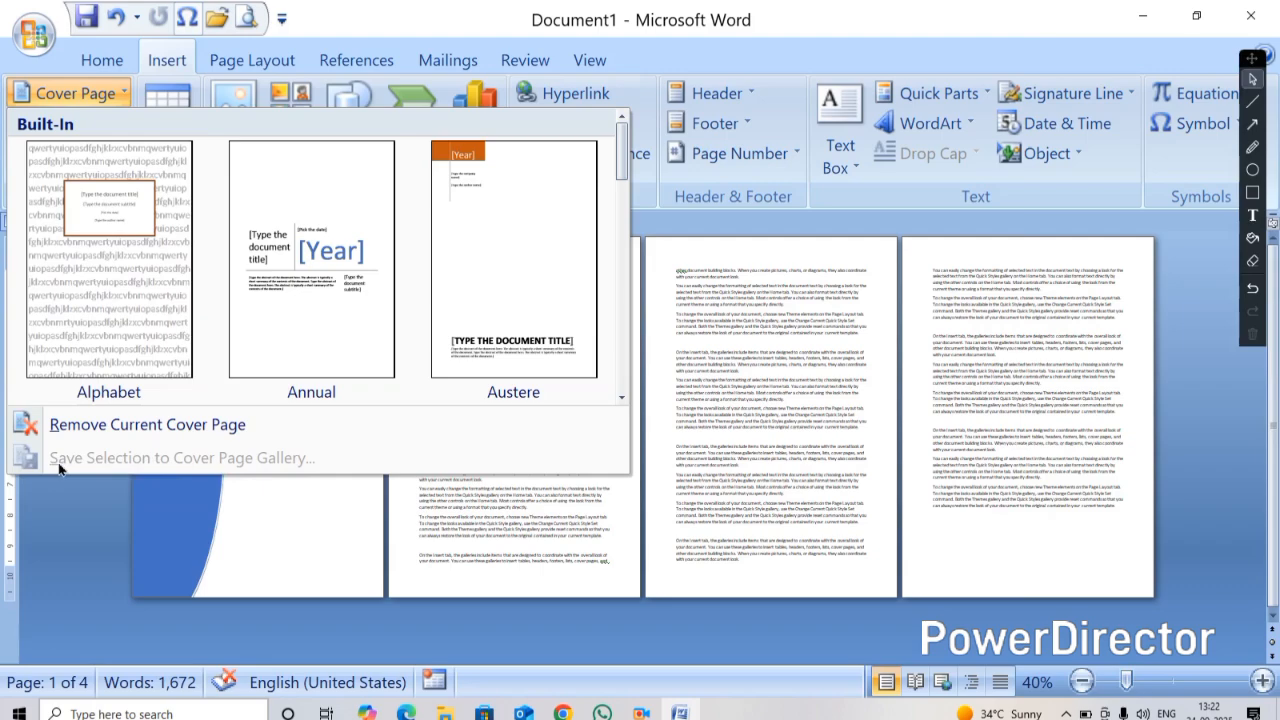
{"action": "left_click", "coordinate": [178, 514]}
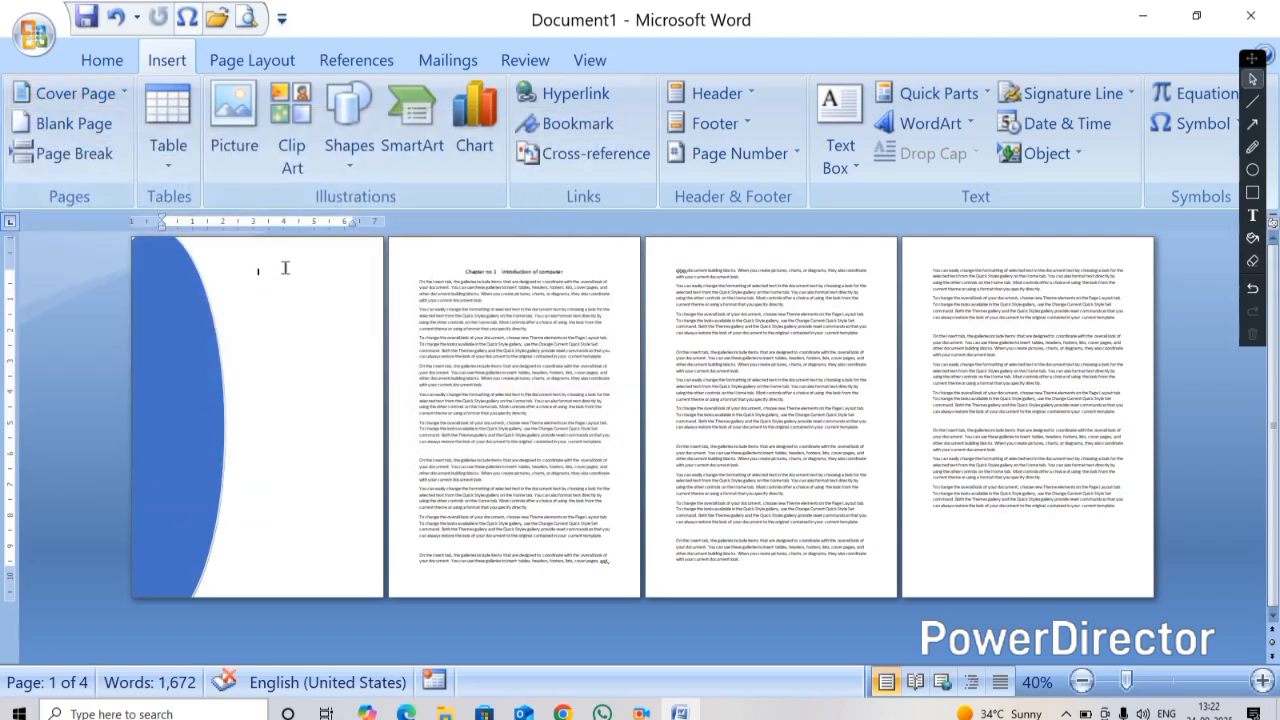
{"action": "left_click", "coordinate": [177, 315]}
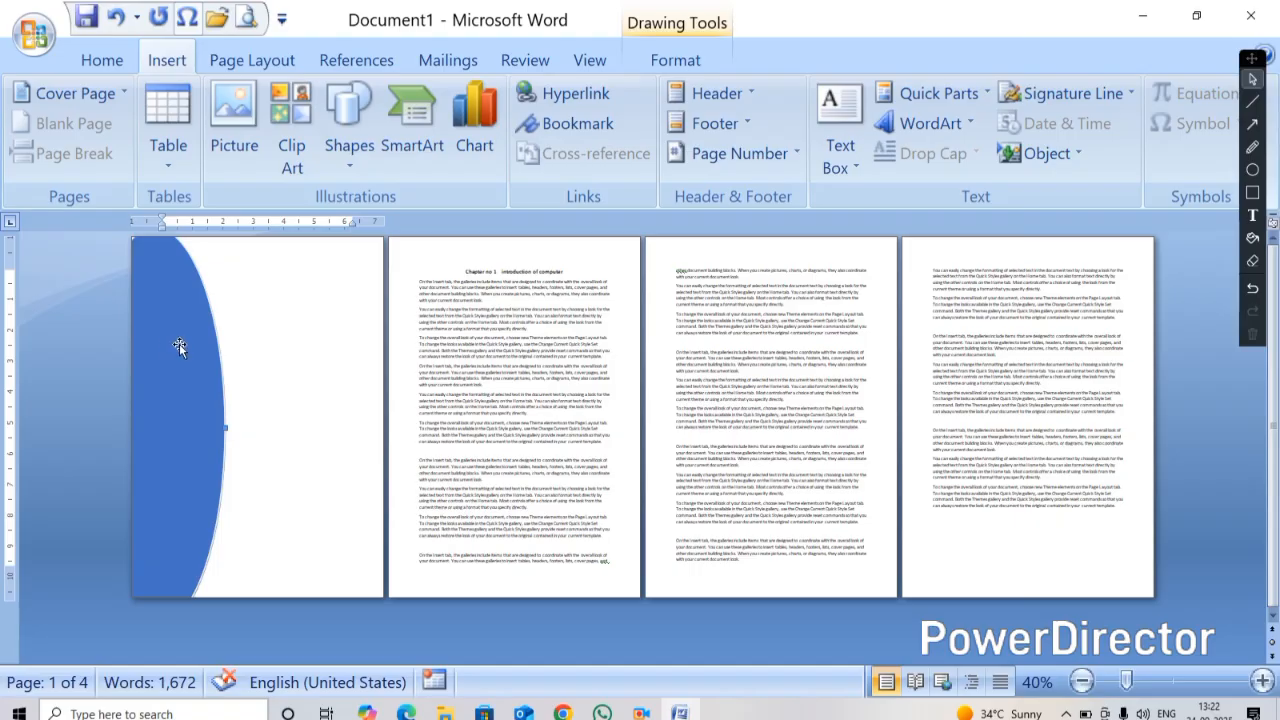
{"action": "left_click", "coordinate": [115, 94]}
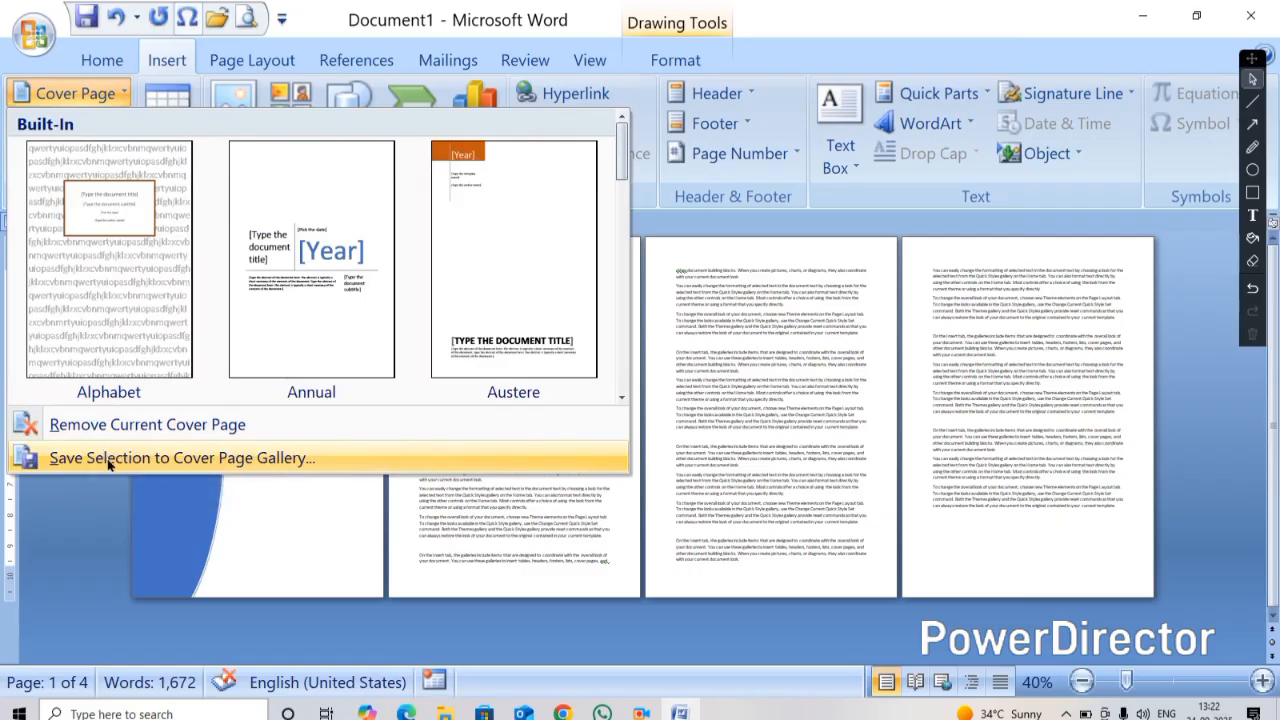
{"action": "left_click", "coordinate": [270, 477]}
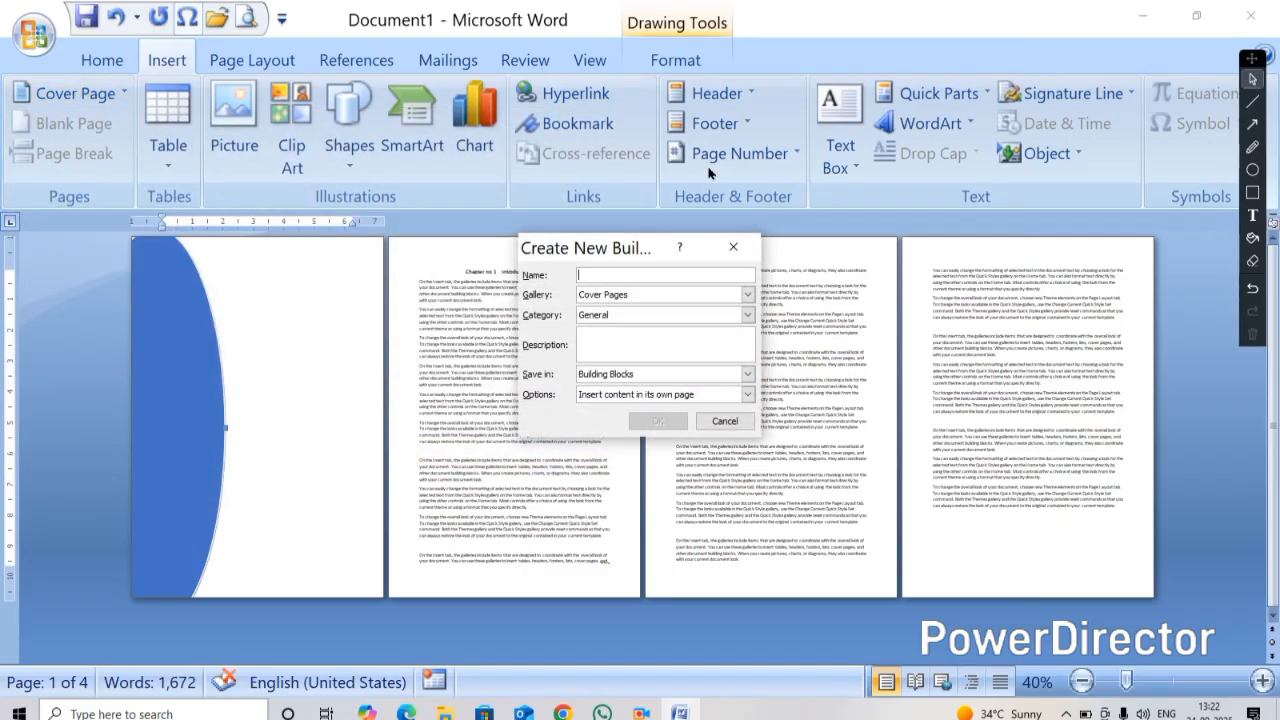
{"action": "left_click", "coordinate": [905, 127]}
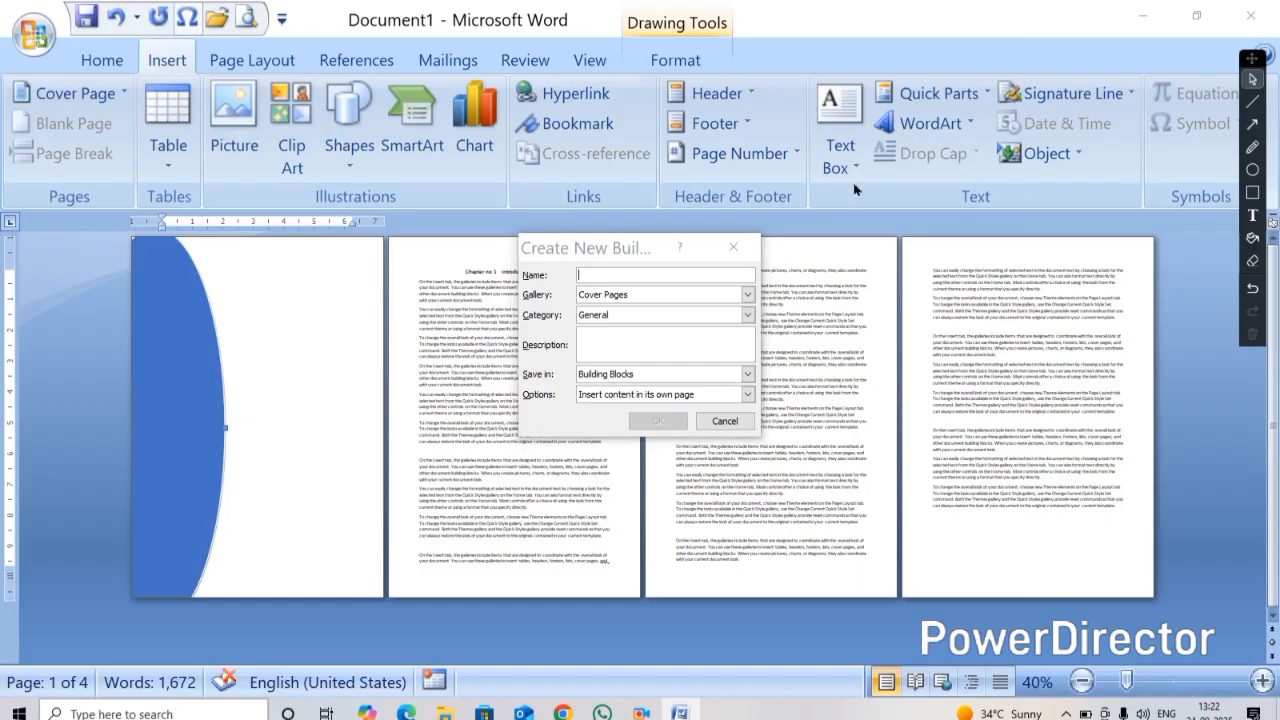
{"action": "left_click", "coordinate": [733, 247]}
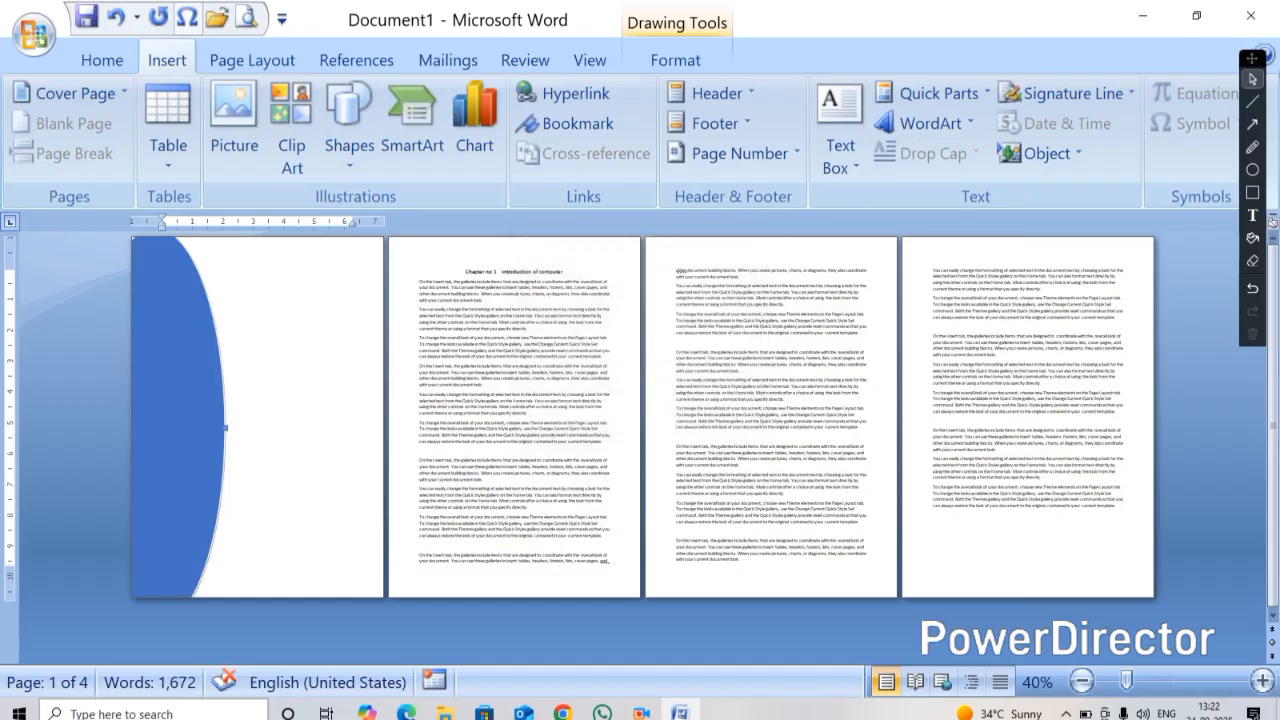
Insert a WordArt reading COMPUTER in the first WordArt style
{"action": "left_click", "coordinate": [316, 302]}
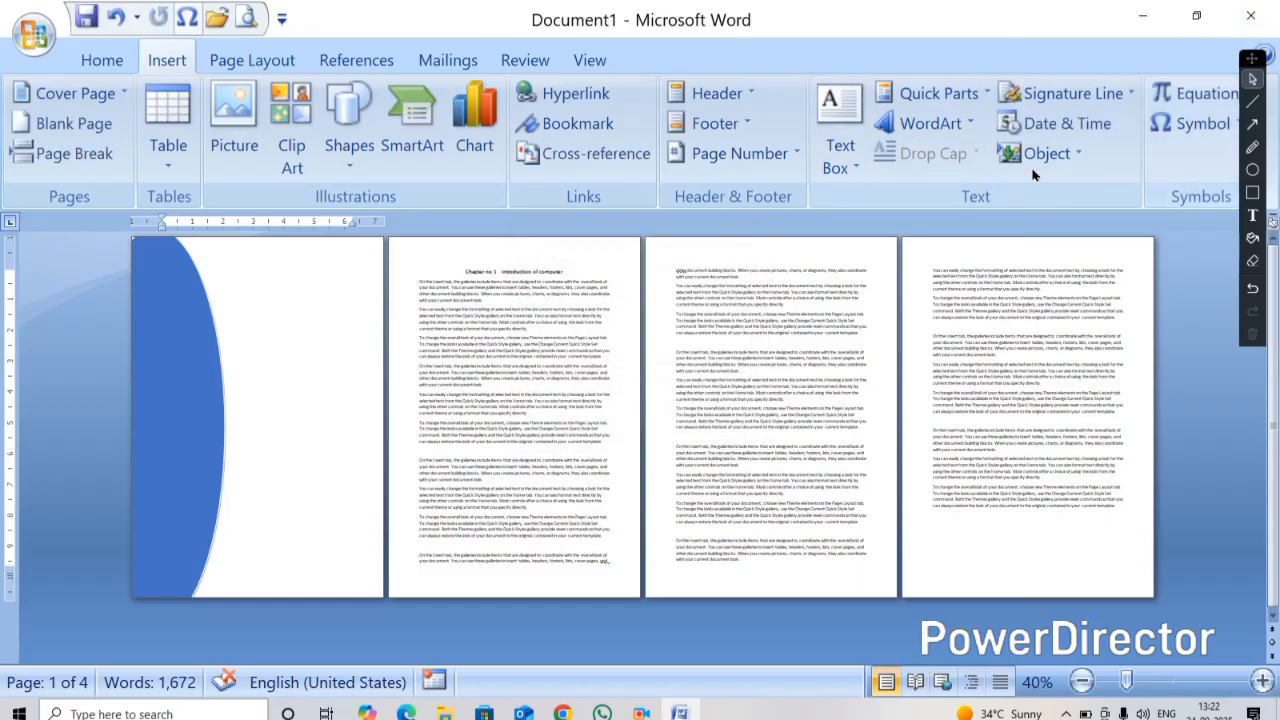
{"action": "left_click", "coordinate": [929, 123]}
{"action": "left_click", "coordinate": [721, 177]}
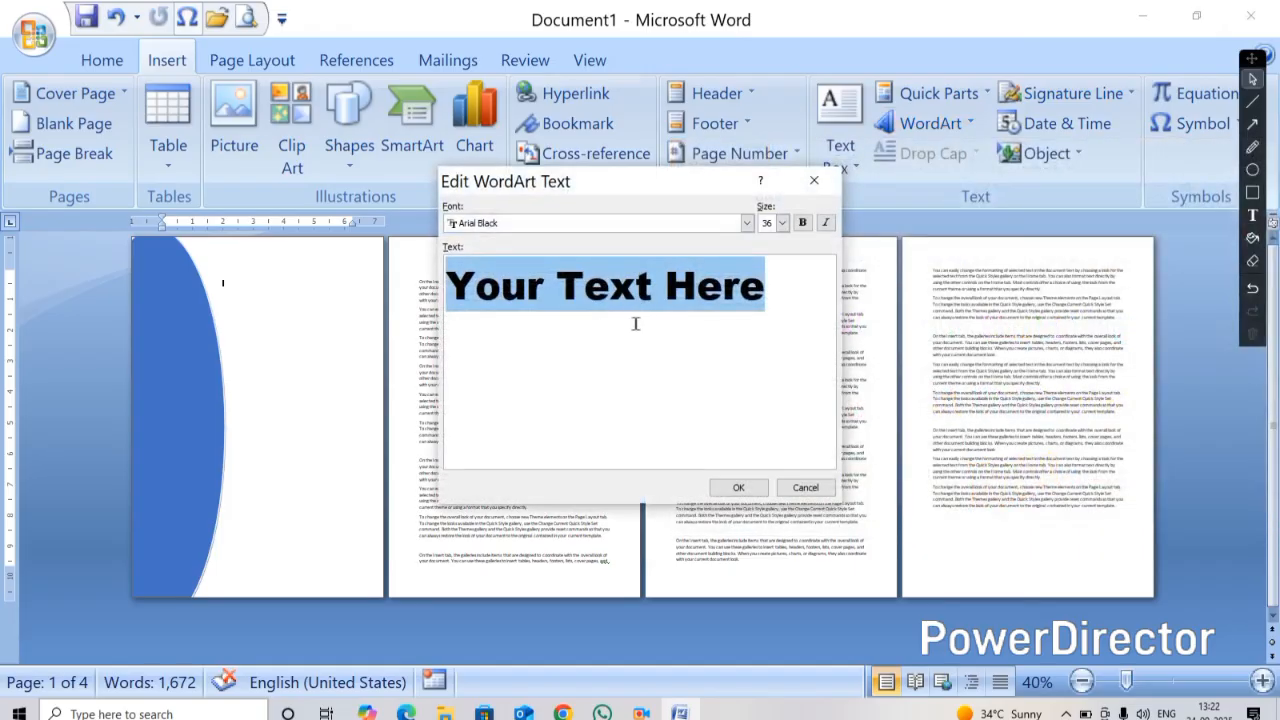
{"action": "type", "text": "COMPU"}
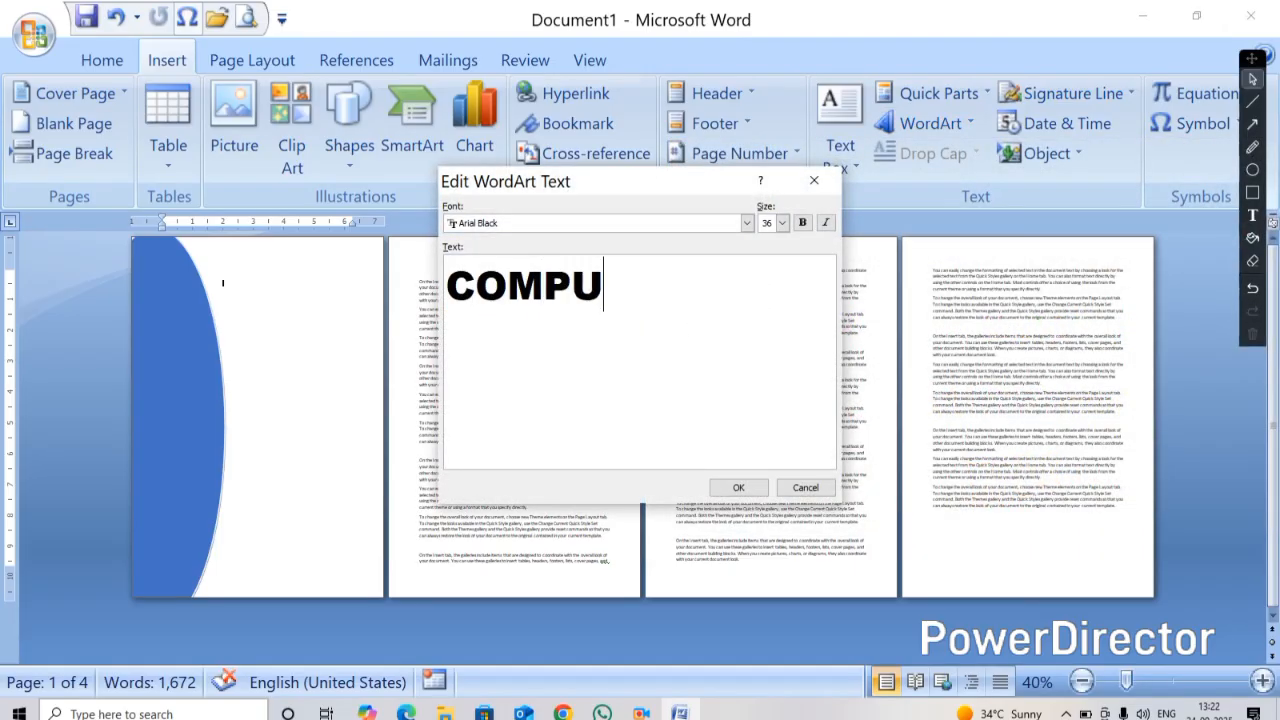
{"action": "type", "text": "TER"}
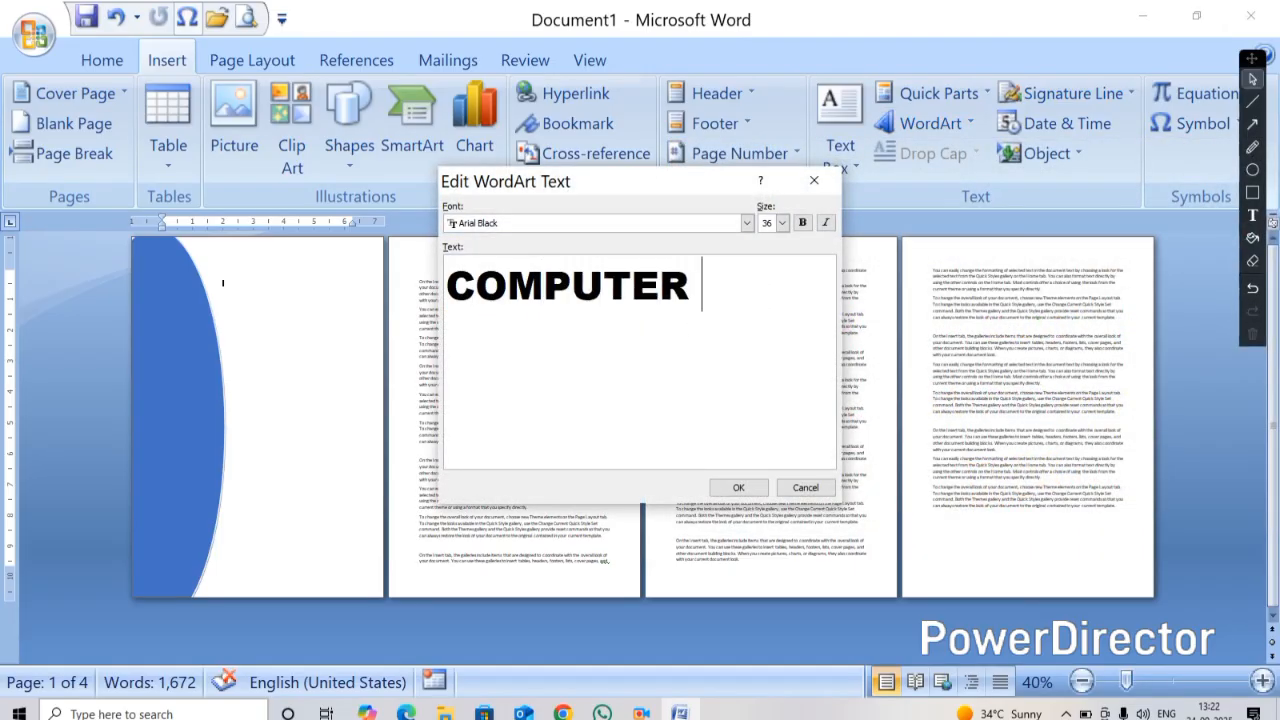
{"action": "left_click", "coordinate": [734, 487]}
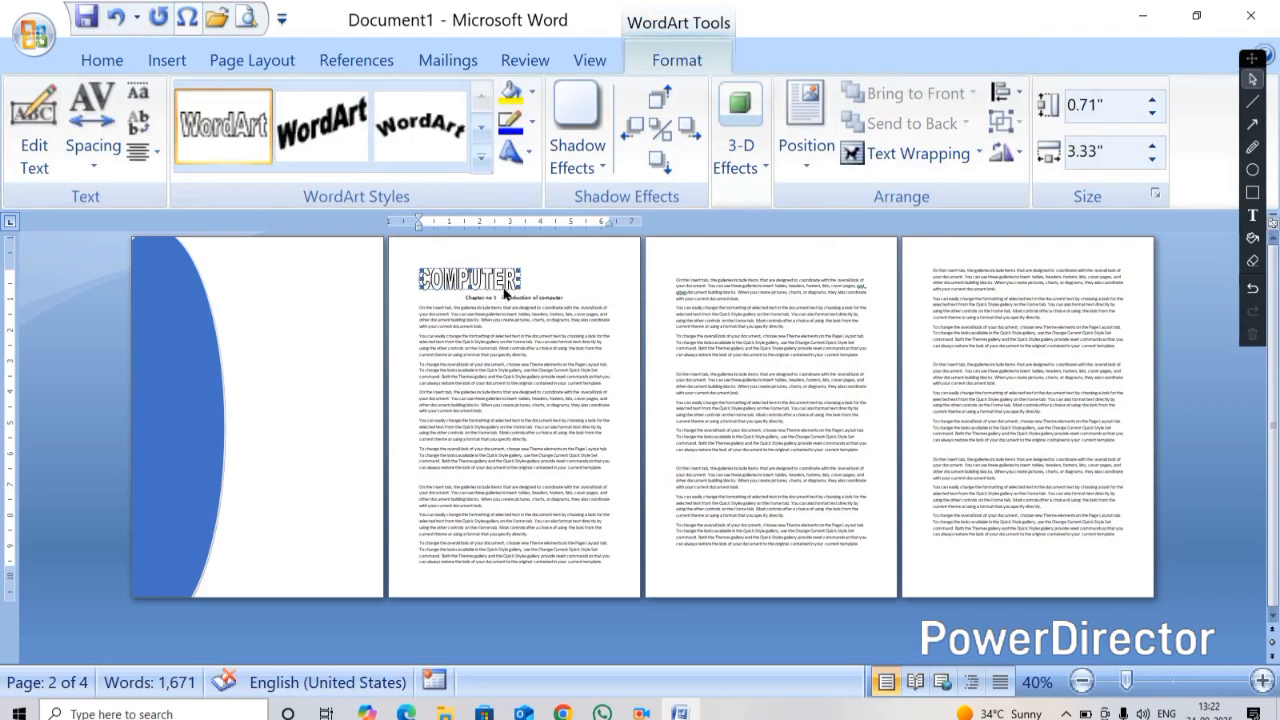
Set the WordArt's wrapping to In Front of Text and move it onto the first page beside the oval
{"action": "left_click", "coordinate": [900, 153]}
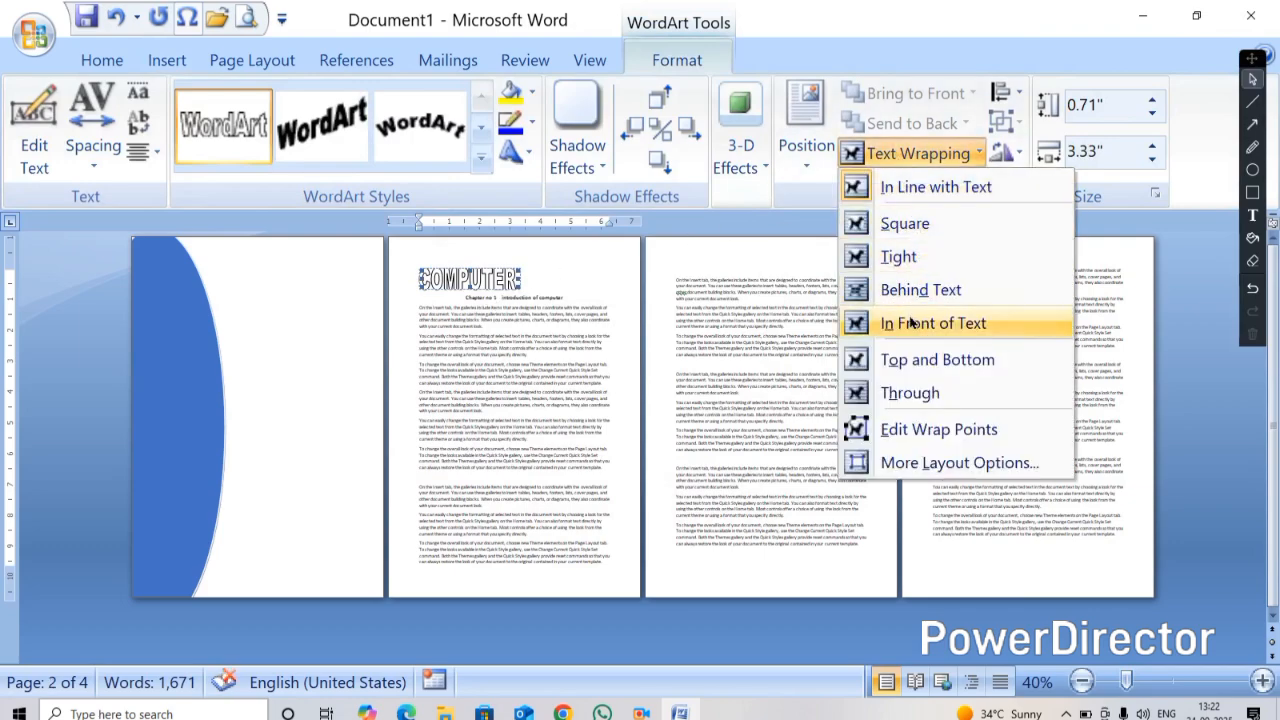
{"action": "left_click", "coordinate": [900, 323]}
{"action": "left_click_drag", "start_coordinate": [263, 300], "coordinate": [358, 355]}
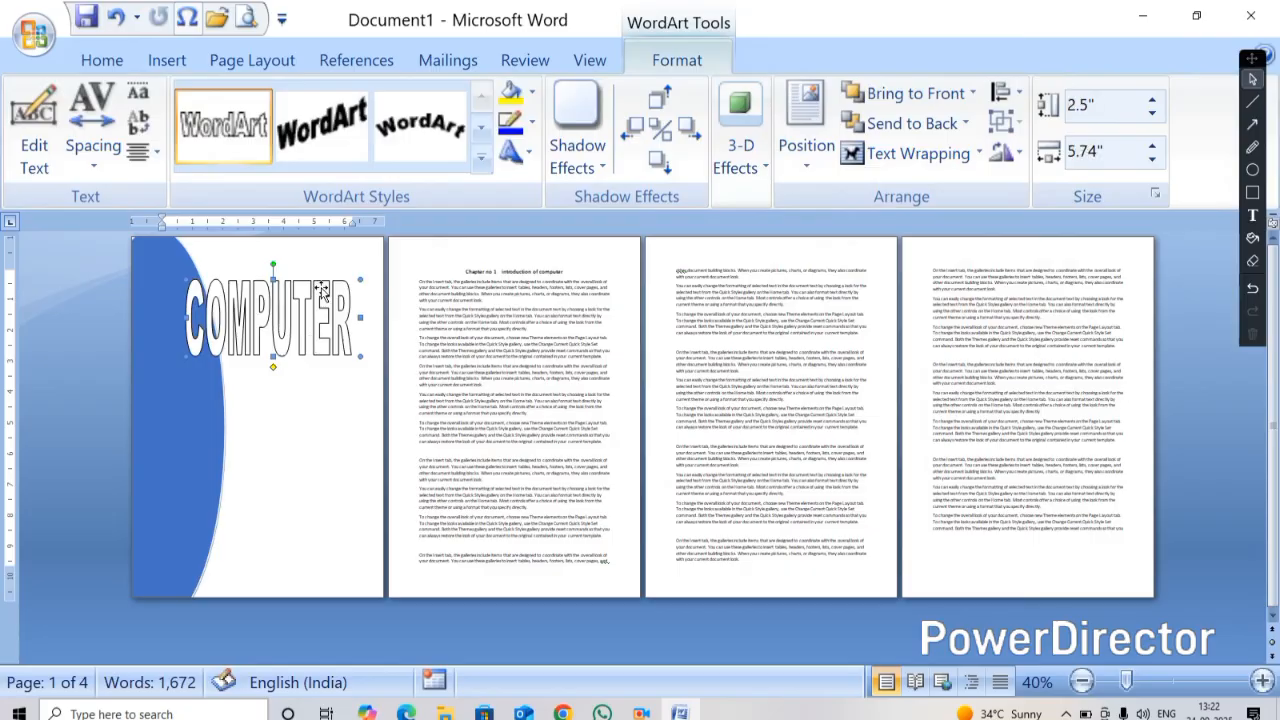
Fill the COMPUTER WordArt with yellow
{"action": "left_click", "coordinate": [511, 92]}
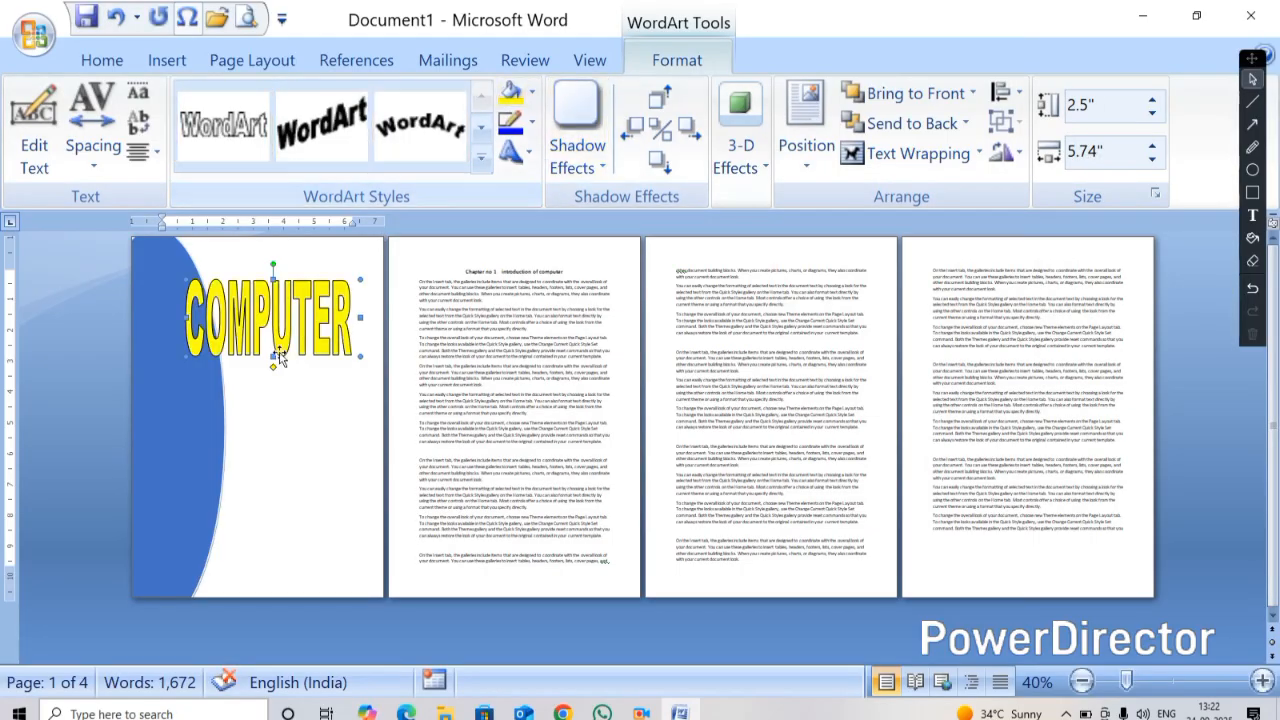
{"action": "left_click", "coordinate": [292, 420]}
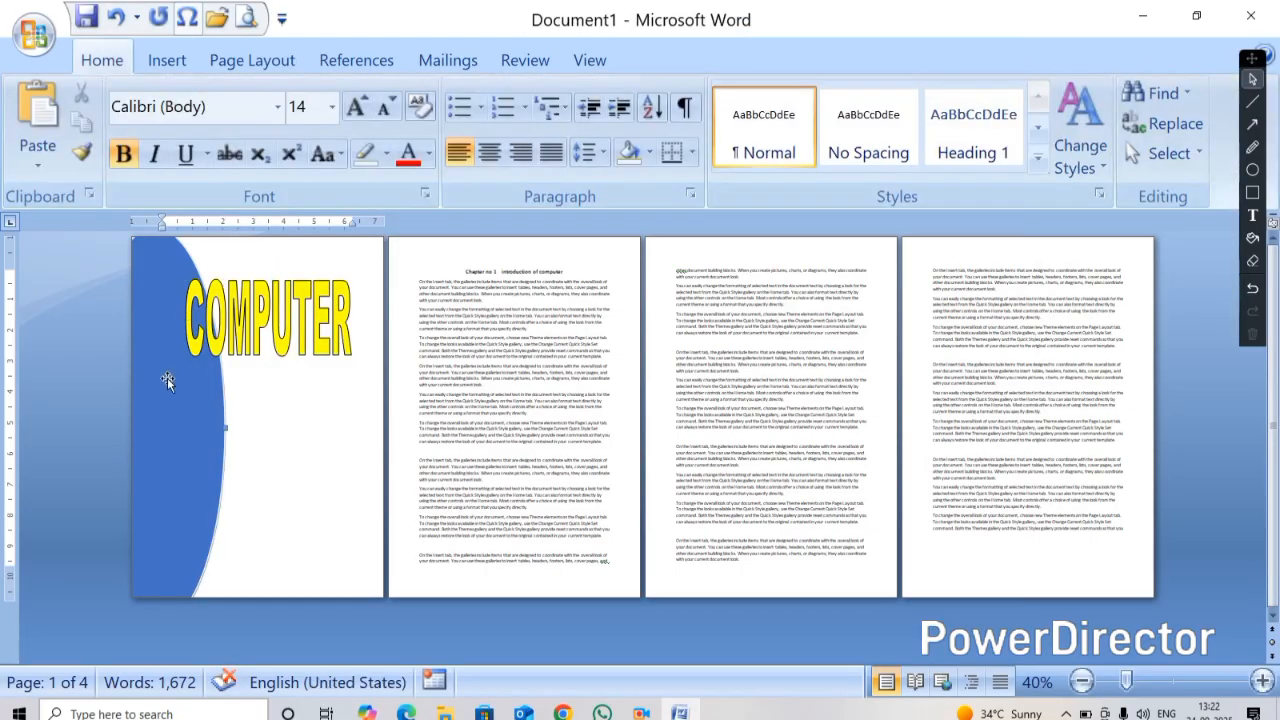
Save the selection to the Cover Page gallery under the name COVER PAGE OF COMPUTER
{"action": "left_click", "coordinate": [283, 328]}
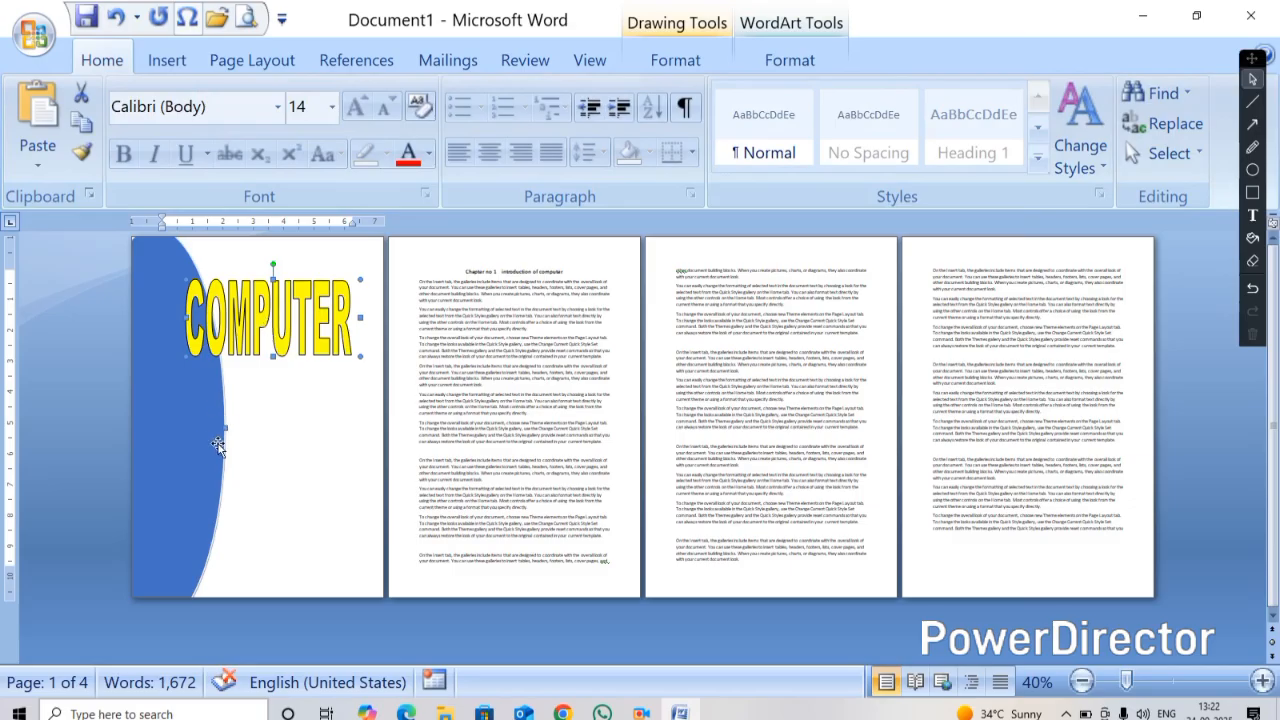
{"action": "left_click", "coordinate": [167, 60]}
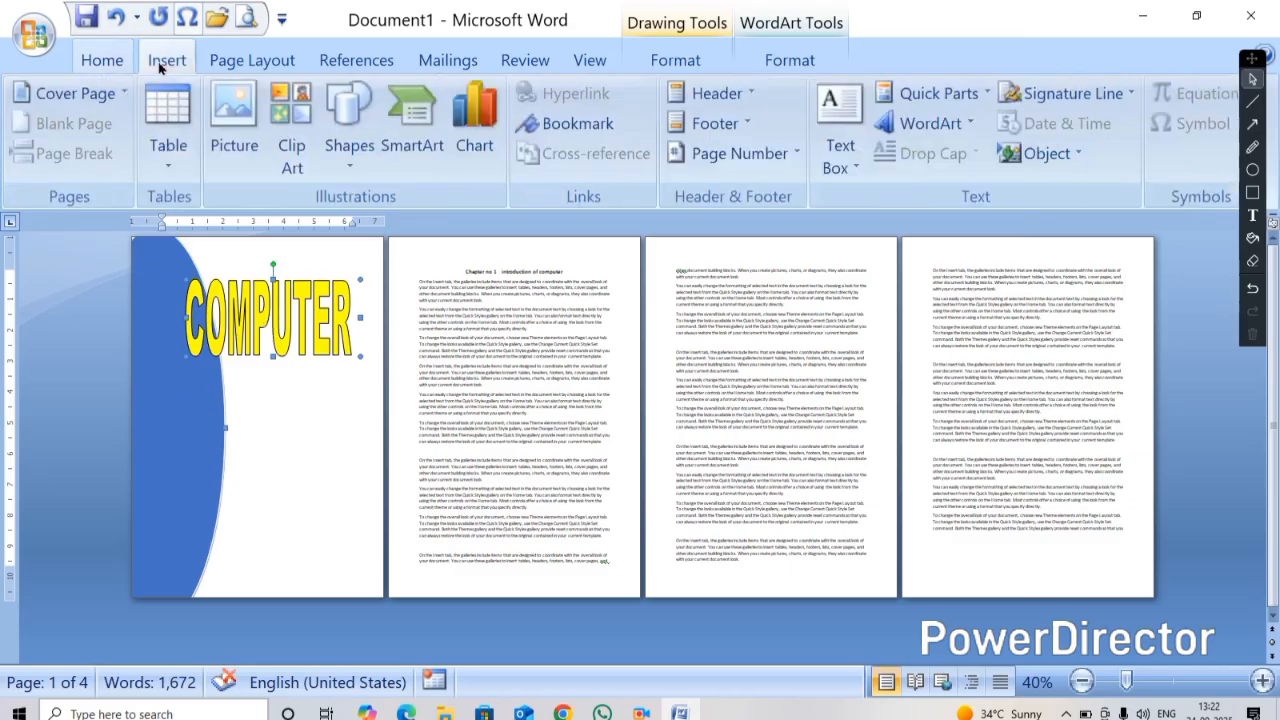
{"action": "left_click", "coordinate": [89, 92]}
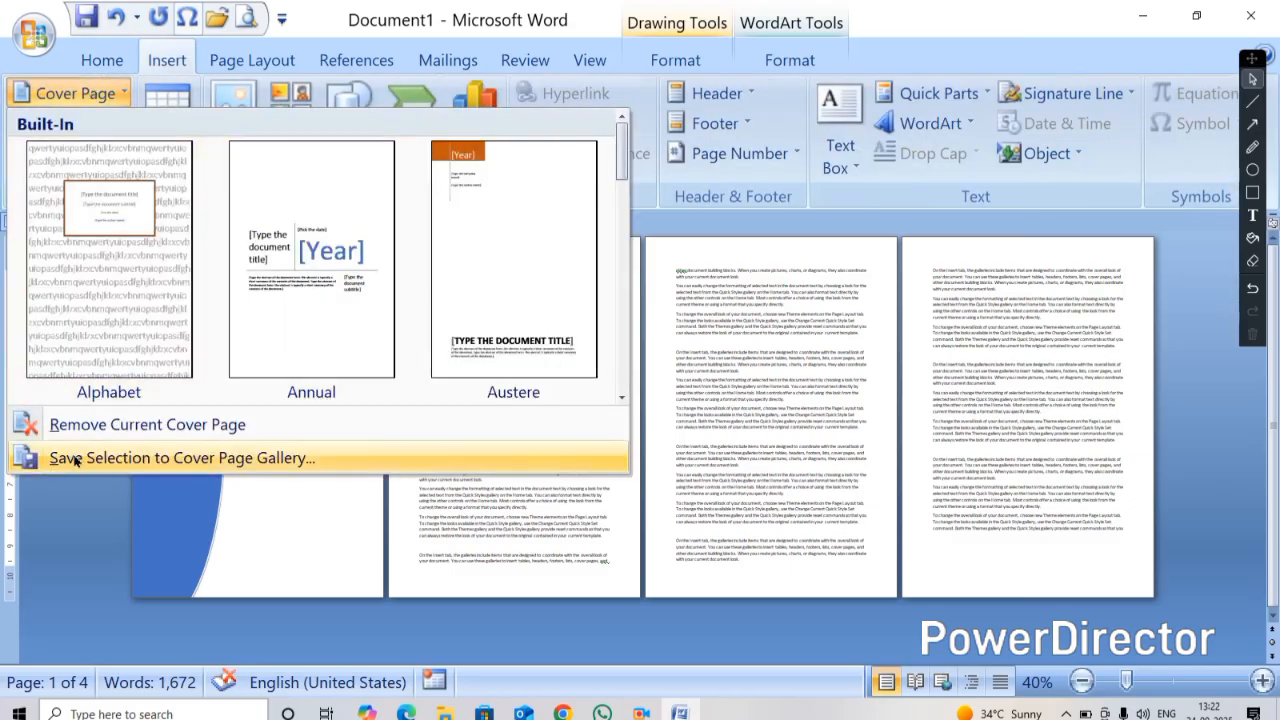
{"action": "left_click", "coordinate": [158, 459]}
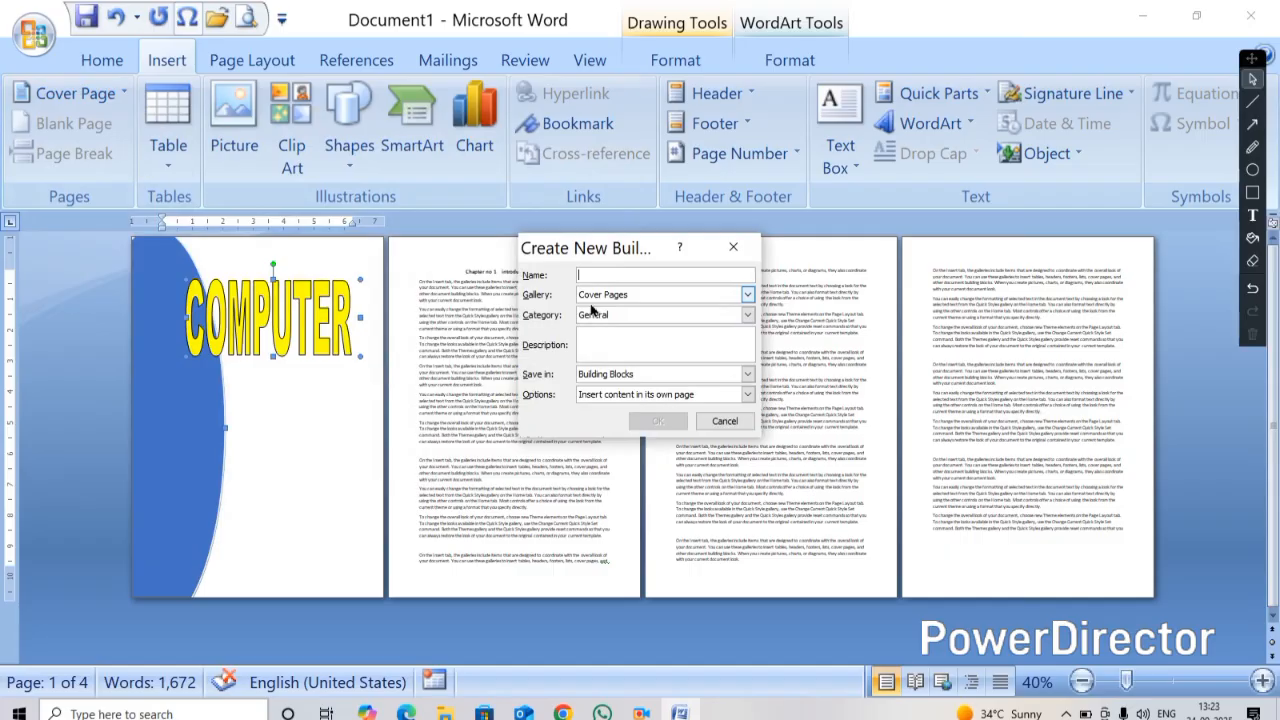
{"action": "type", "text": "COVER PAGE OF COMPUTER"}
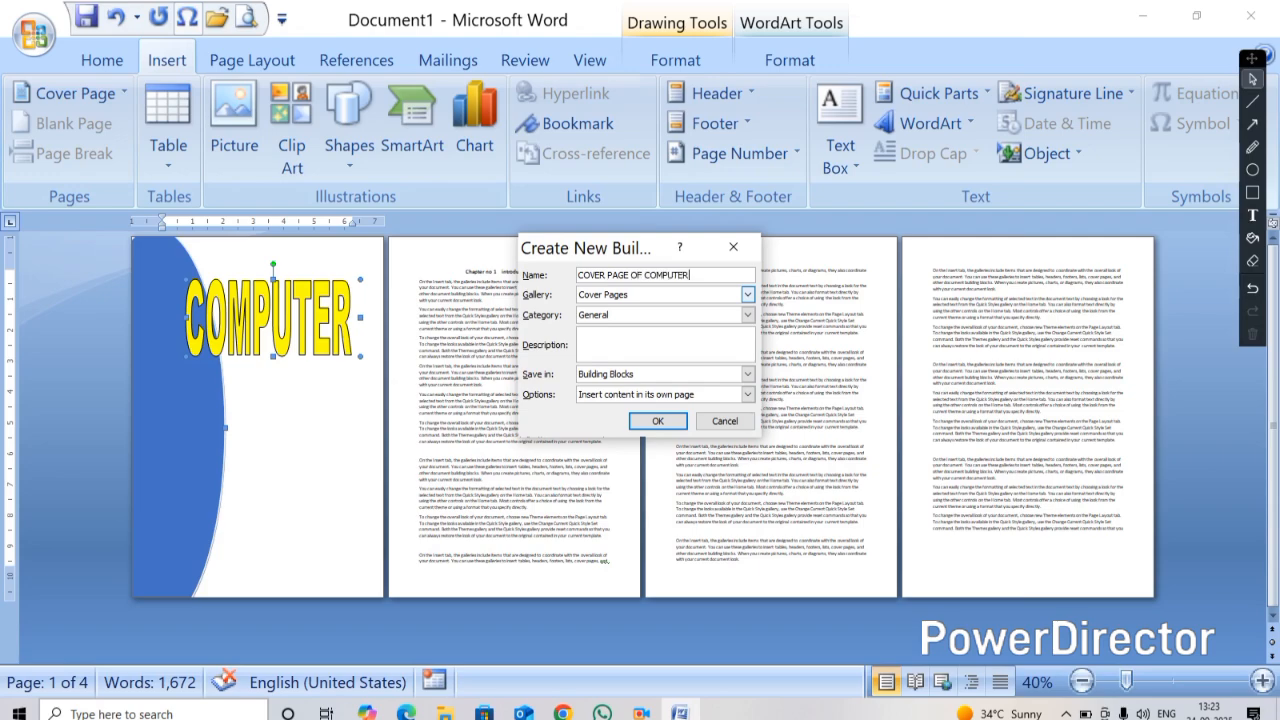
{"action": "left_click", "coordinate": [658, 421]}
Undo the last change and delete the blank page before the chapter heading
{"action": "key", "text": "ctrl+z"}
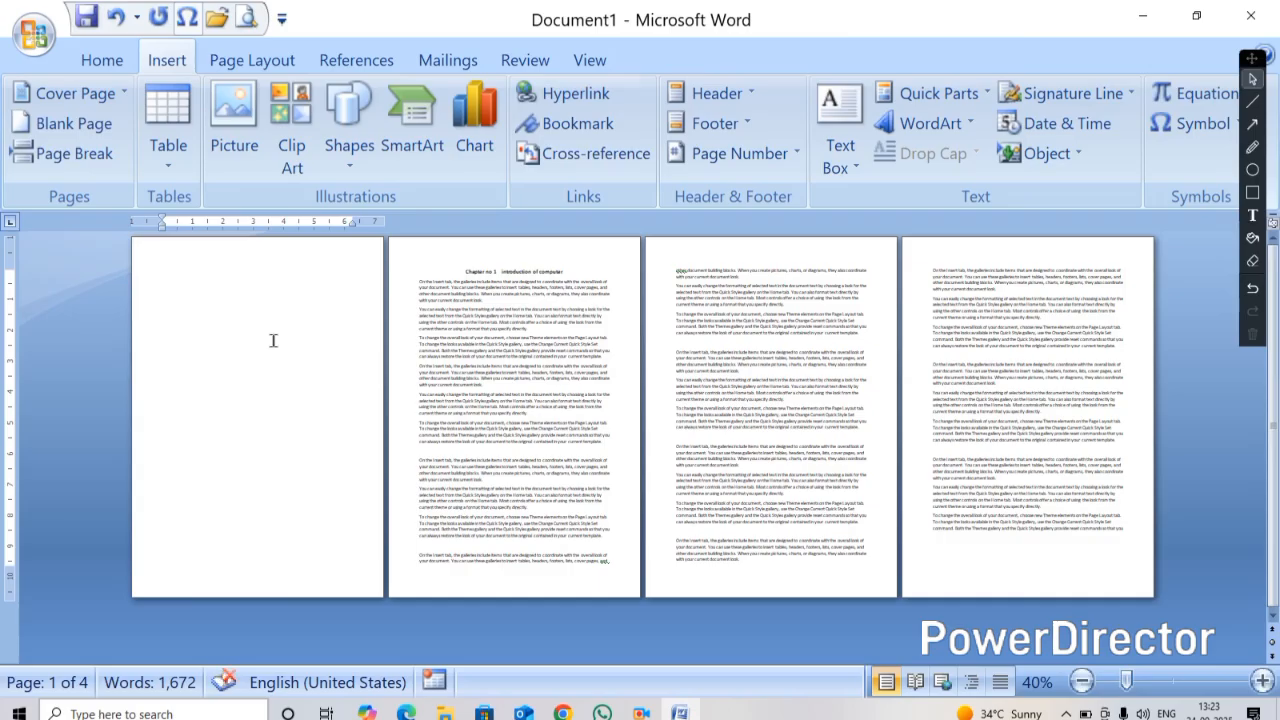
{"action": "left_click", "coordinate": [465, 271]}
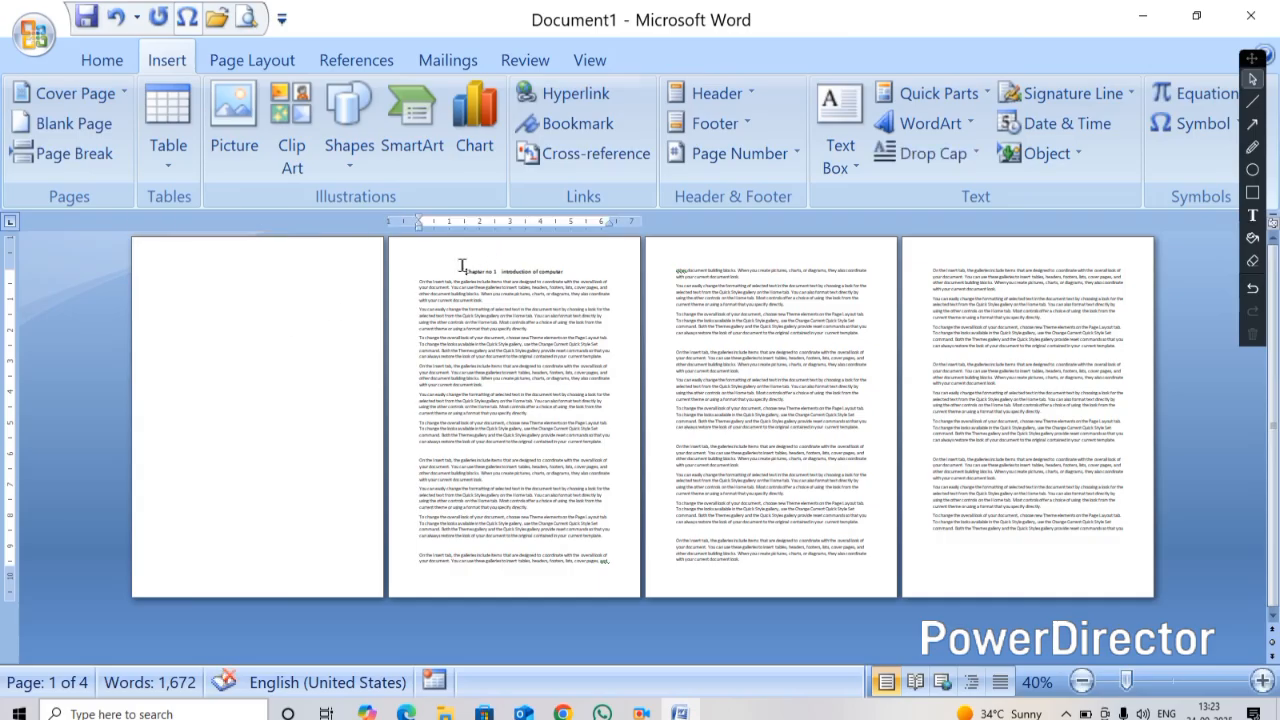
{"action": "key", "text": "BackSpace"}
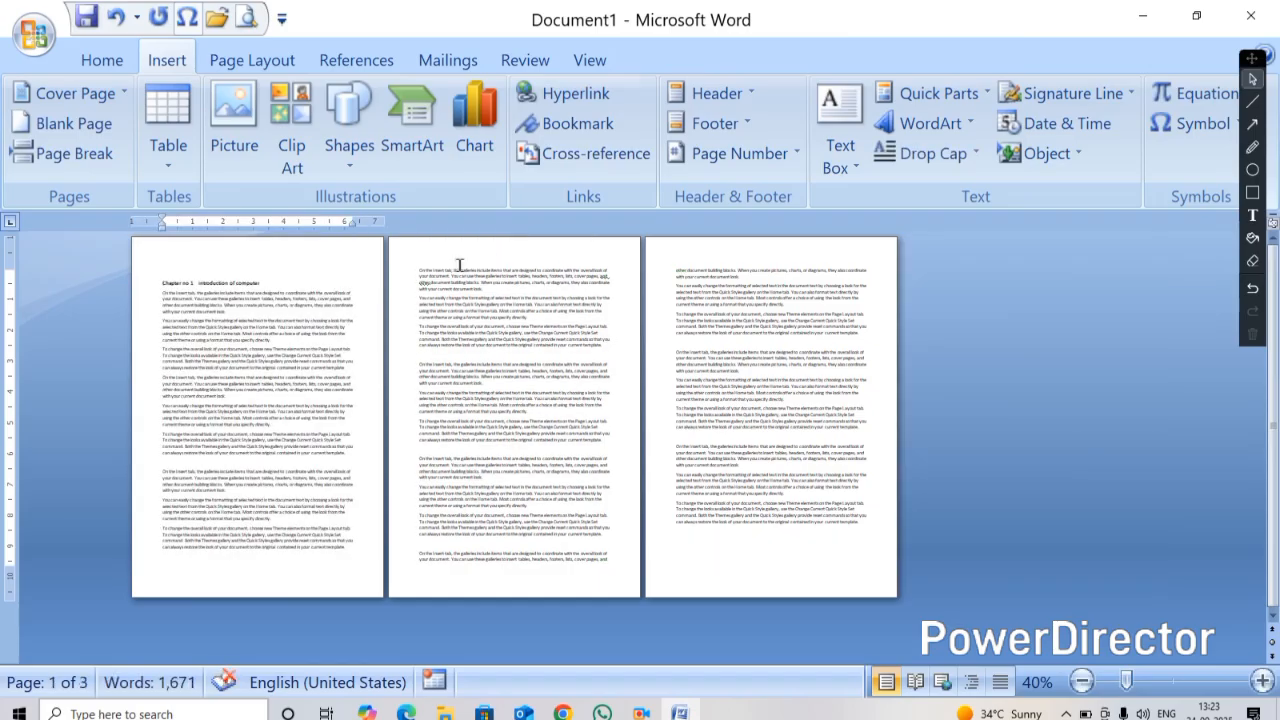
Insert the saved COVER PAGE OF COMPUTER cover page from the cover page gallery
{"action": "left_click", "coordinate": [112, 97]}
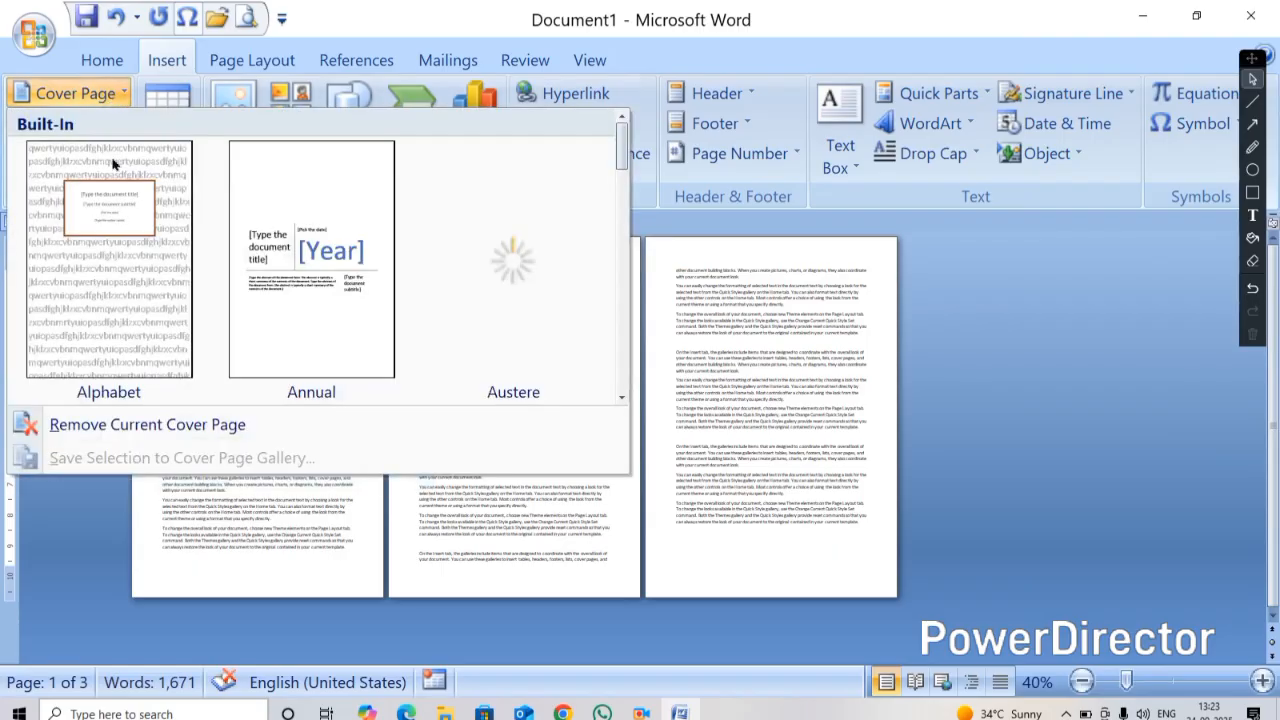
{"action": "scroll", "coordinate": [220, 277], "scroll_direction": "down", "scroll_amount": 6}
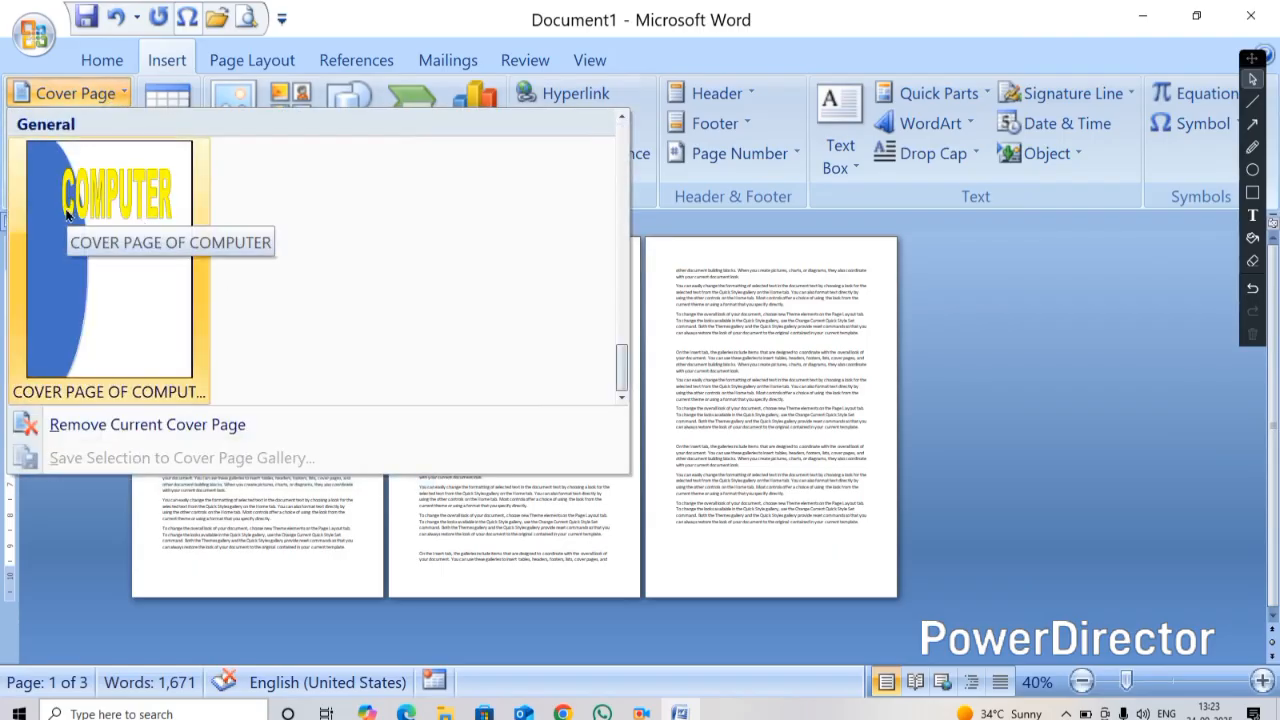
{"action": "left_click", "coordinate": [148, 210]}
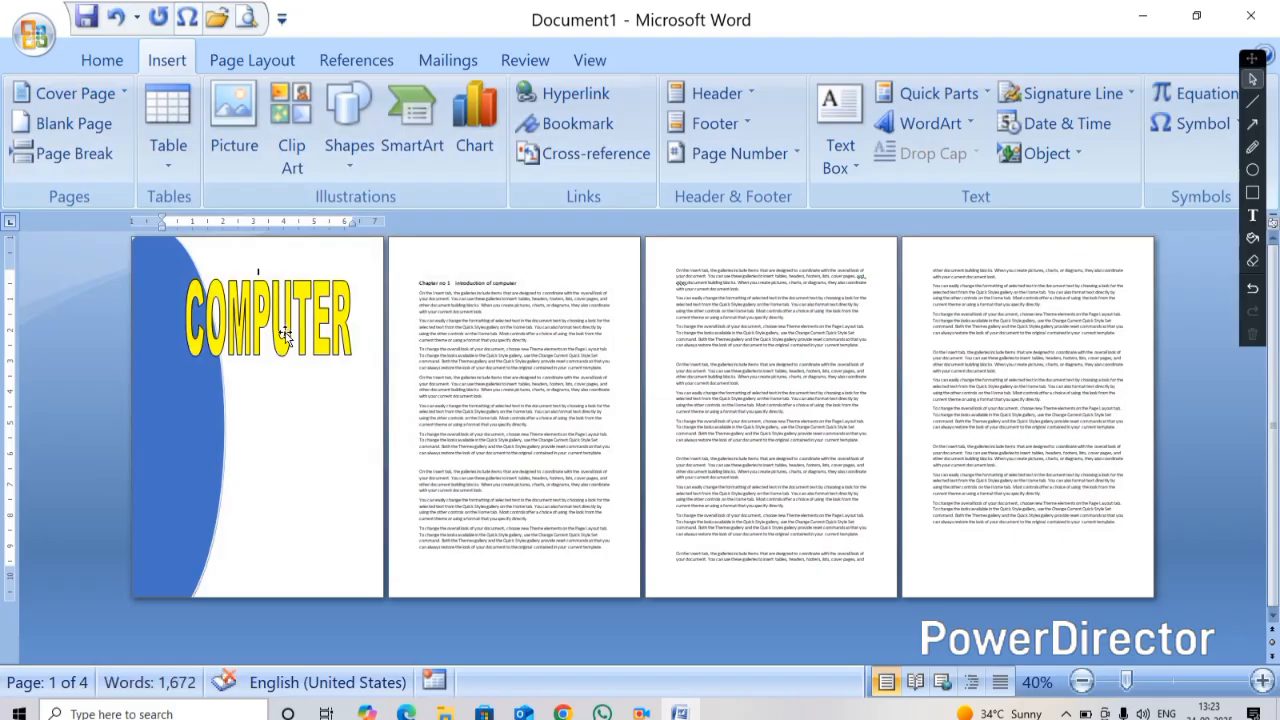
Delete the cover page's WordArt and oval, then undo the deletions and the cover page insertion
{"action": "left_click", "coordinate": [103, 93]}
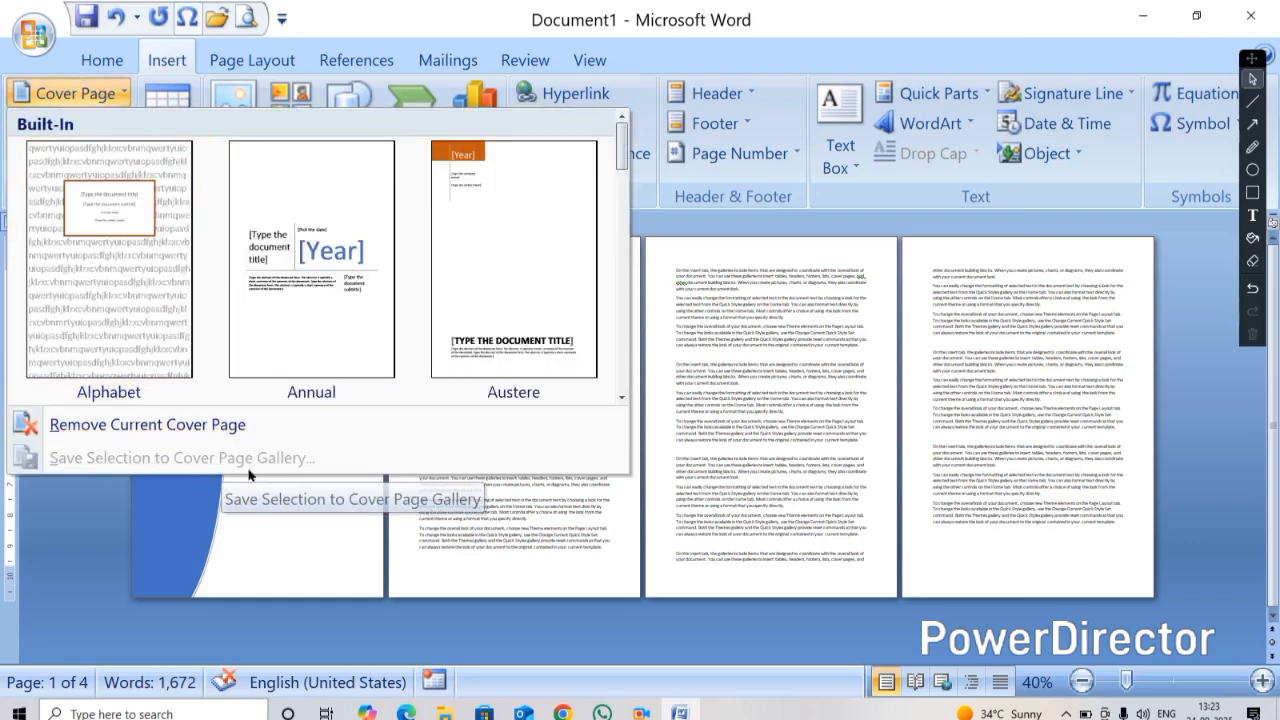
{"action": "left_click", "coordinate": [268, 516]}
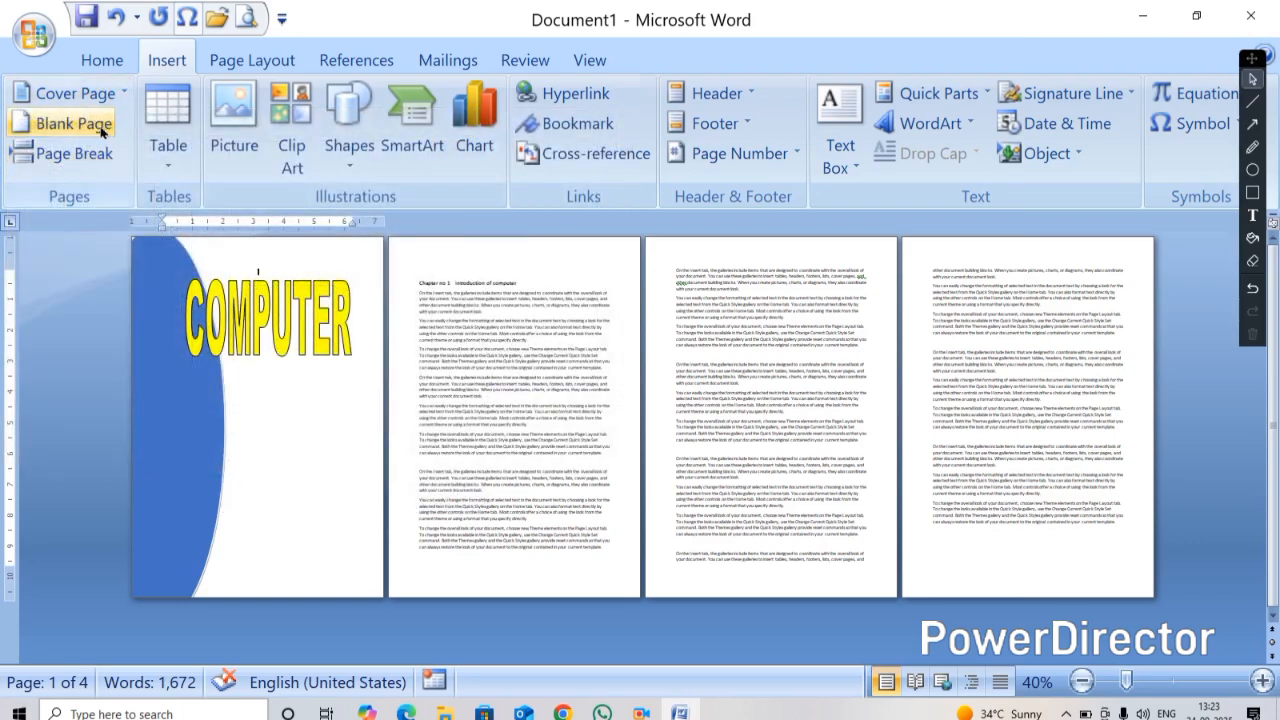
{"action": "left_click", "coordinate": [205, 355]}
{"action": "key", "text": "Delete"}
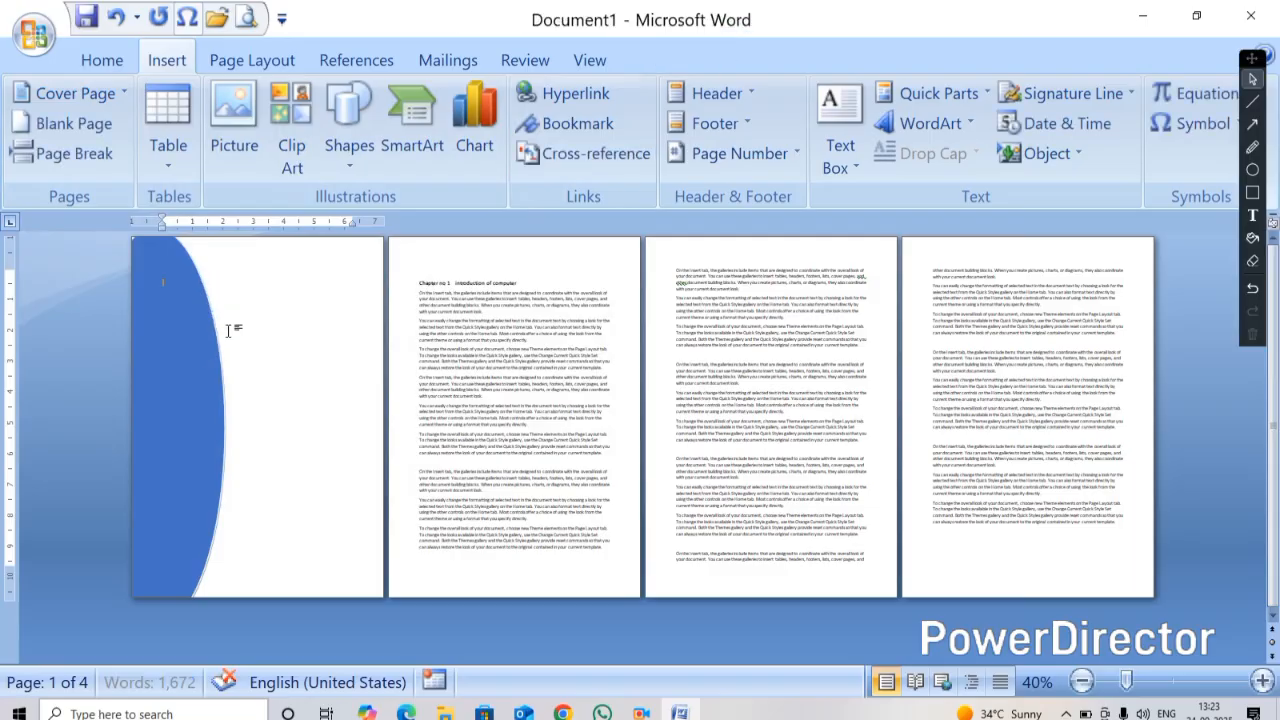
{"action": "left_click", "coordinate": [190, 368]}
{"action": "key", "text": "Delete"}
{"action": "key", "text": "ctrl+z"}
{"action": "key", "text": "ctrl+z"}
{"action": "key", "text": "ctrl+z"}
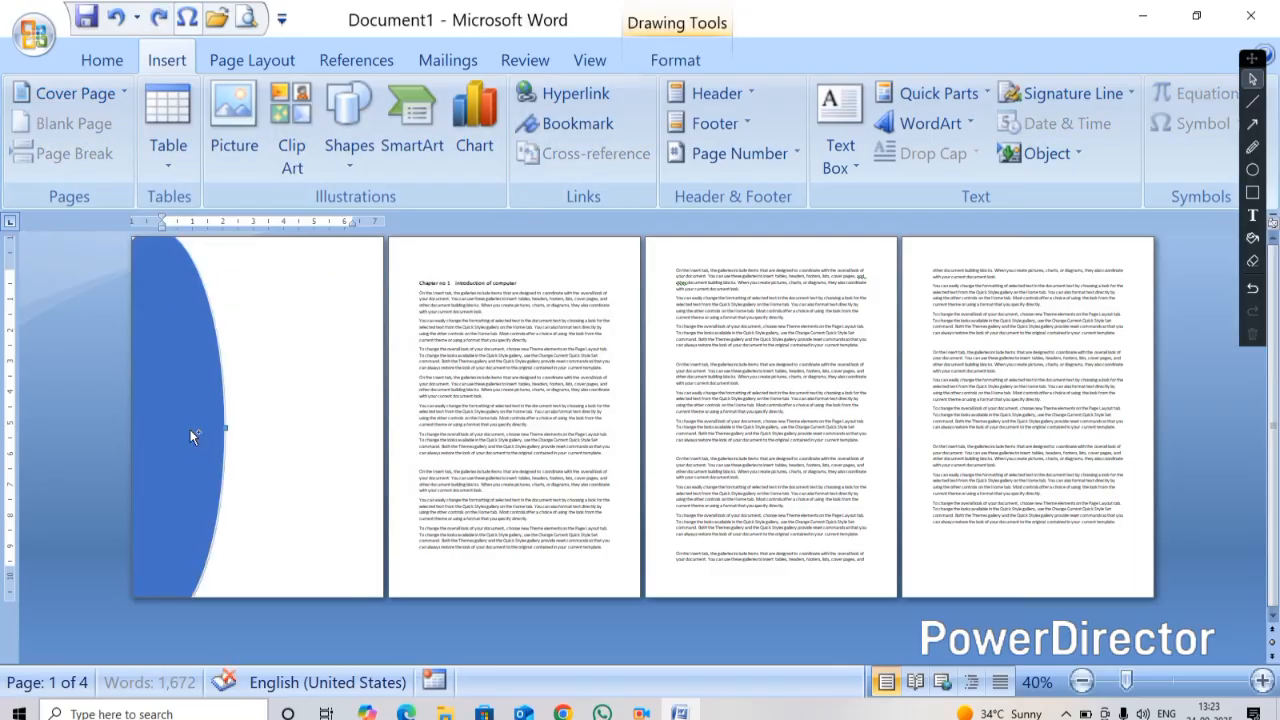
Insert a blank page after the line ending with "cover pages, and" in the first paragraph
{"action": "scroll", "coordinate": [244, 517], "scroll_direction": "up", "scroll_amount": 8, "text": "ctrl"}
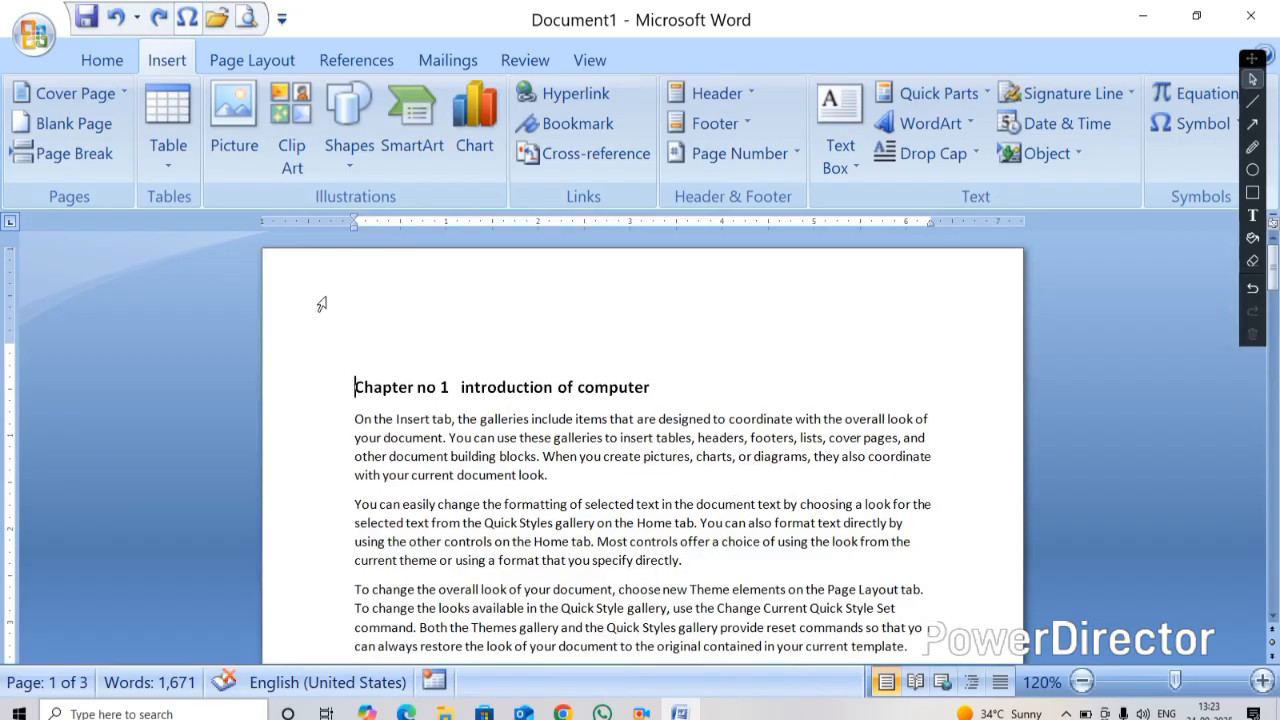
{"action": "scroll", "coordinate": [424, 354], "scroll_direction": "down", "scroll_amount": 5}
{"action": "scroll", "coordinate": [424, 354], "scroll_direction": "down", "scroll_amount": 5}
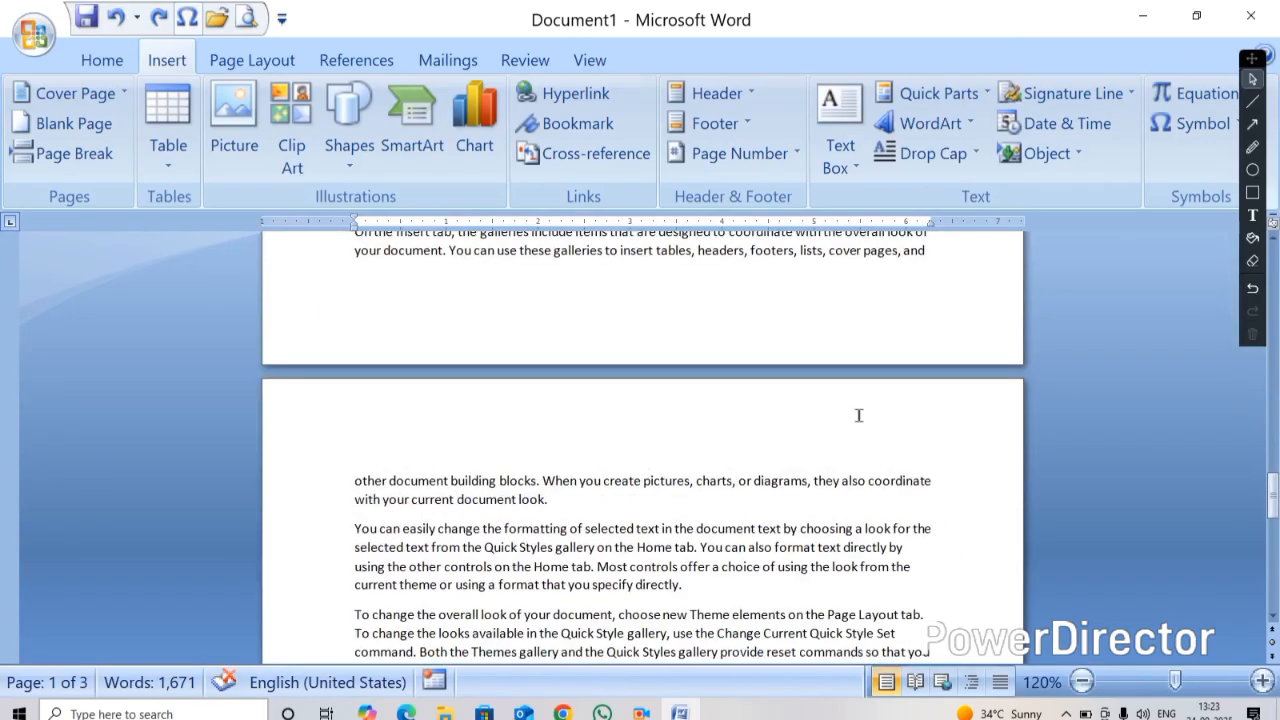
{"action": "left_click", "coordinate": [944, 264]}
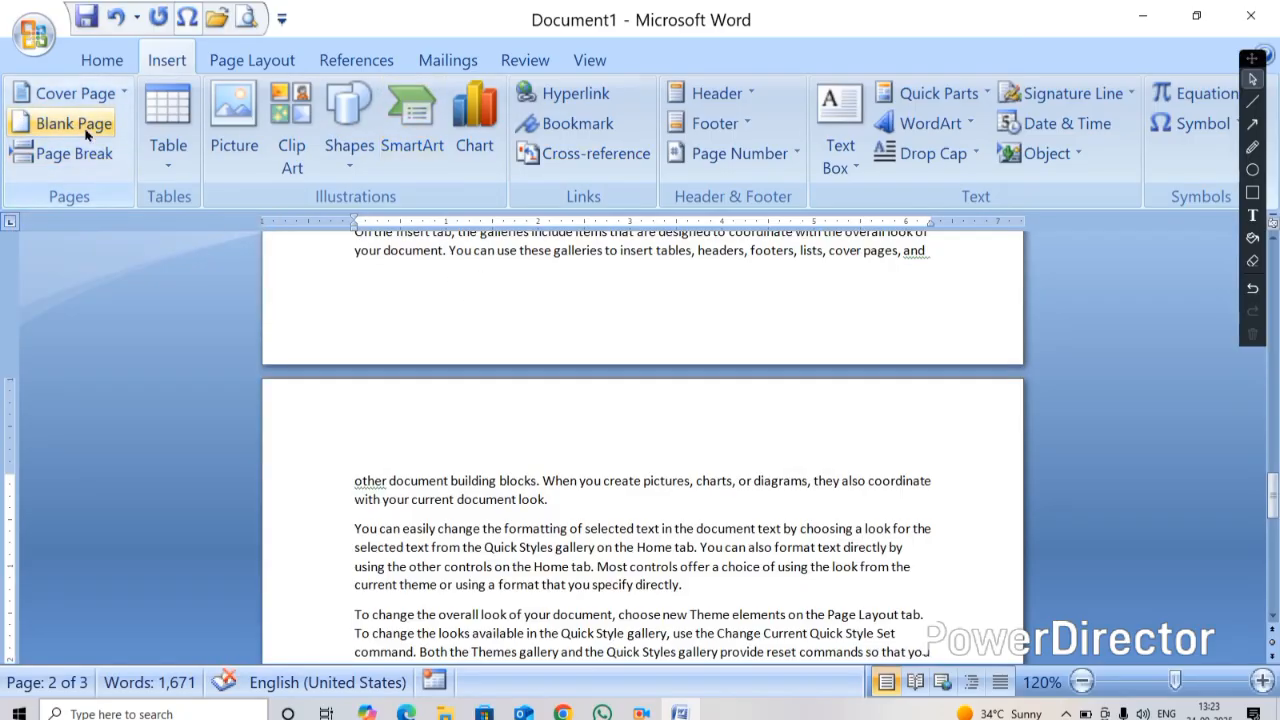
{"action": "left_click", "coordinate": [85, 130]}
{"action": "scroll", "coordinate": [509, 418], "scroll_direction": "down", "scroll_amount": 5, "text": "ctrl"}
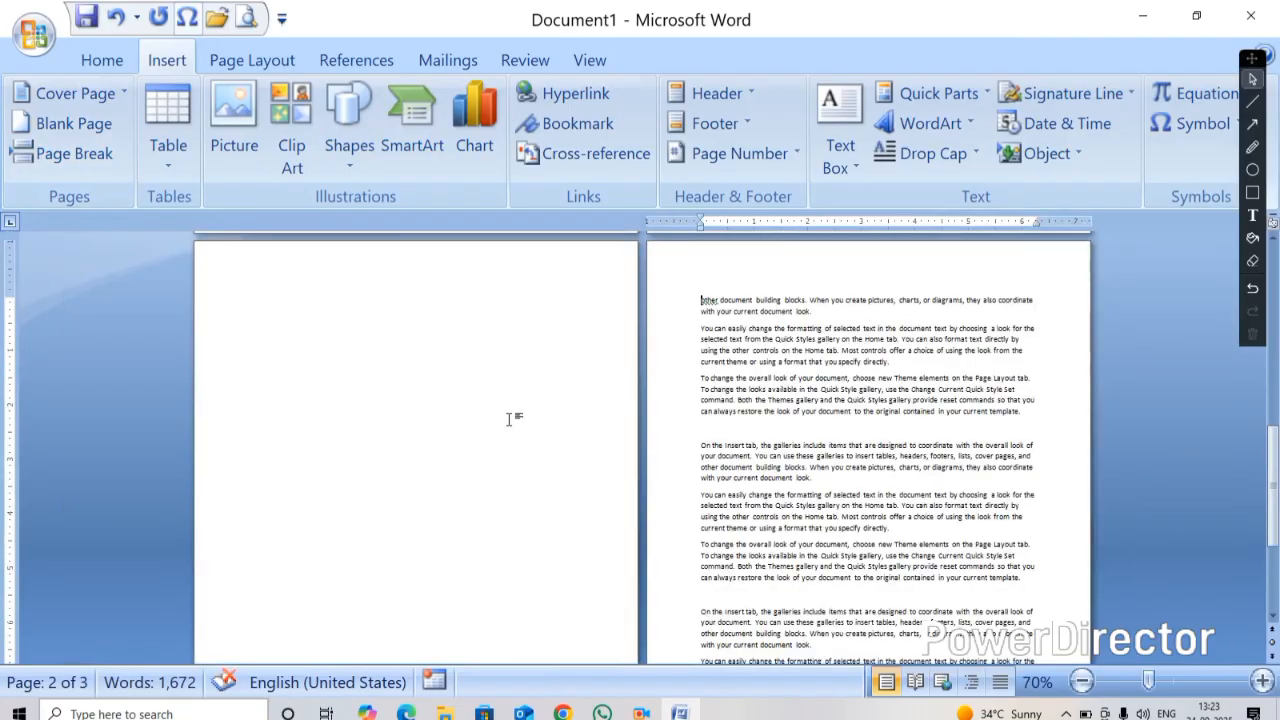
{"action": "scroll", "coordinate": [509, 418], "scroll_direction": "down", "scroll_amount": 3, "text": "ctrl"}
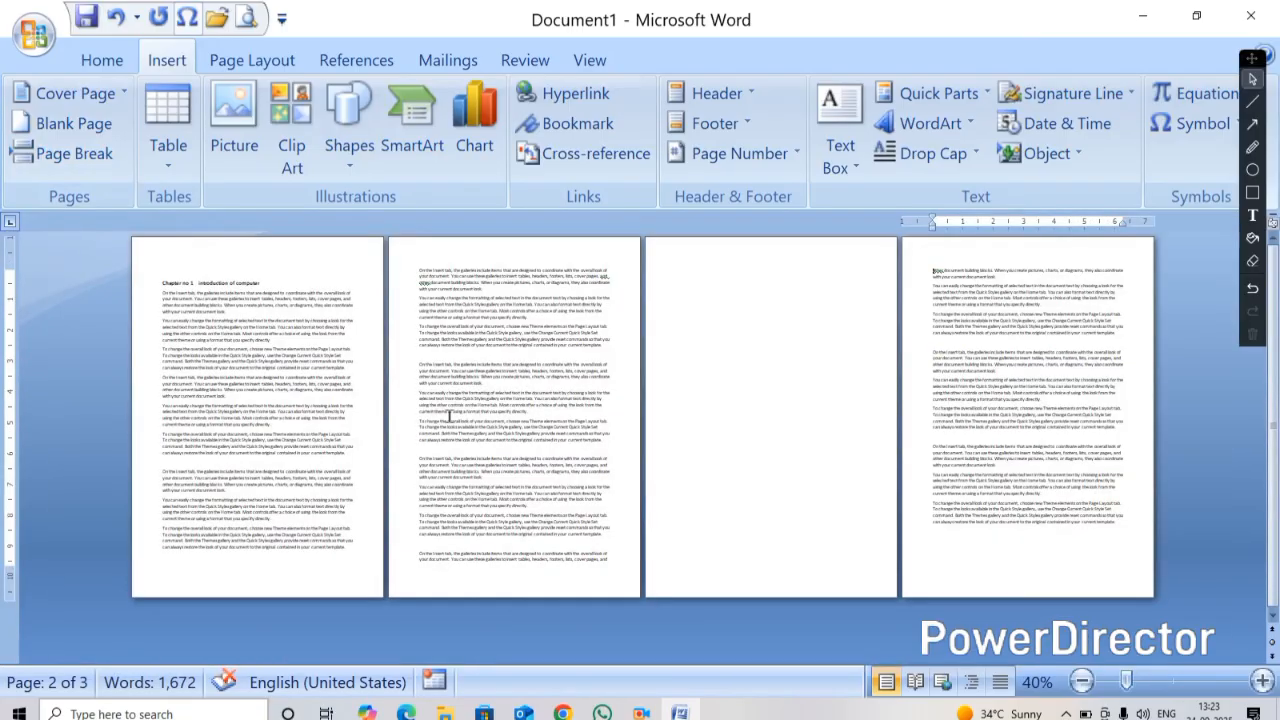
{"action": "left_click", "coordinate": [613, 566]}
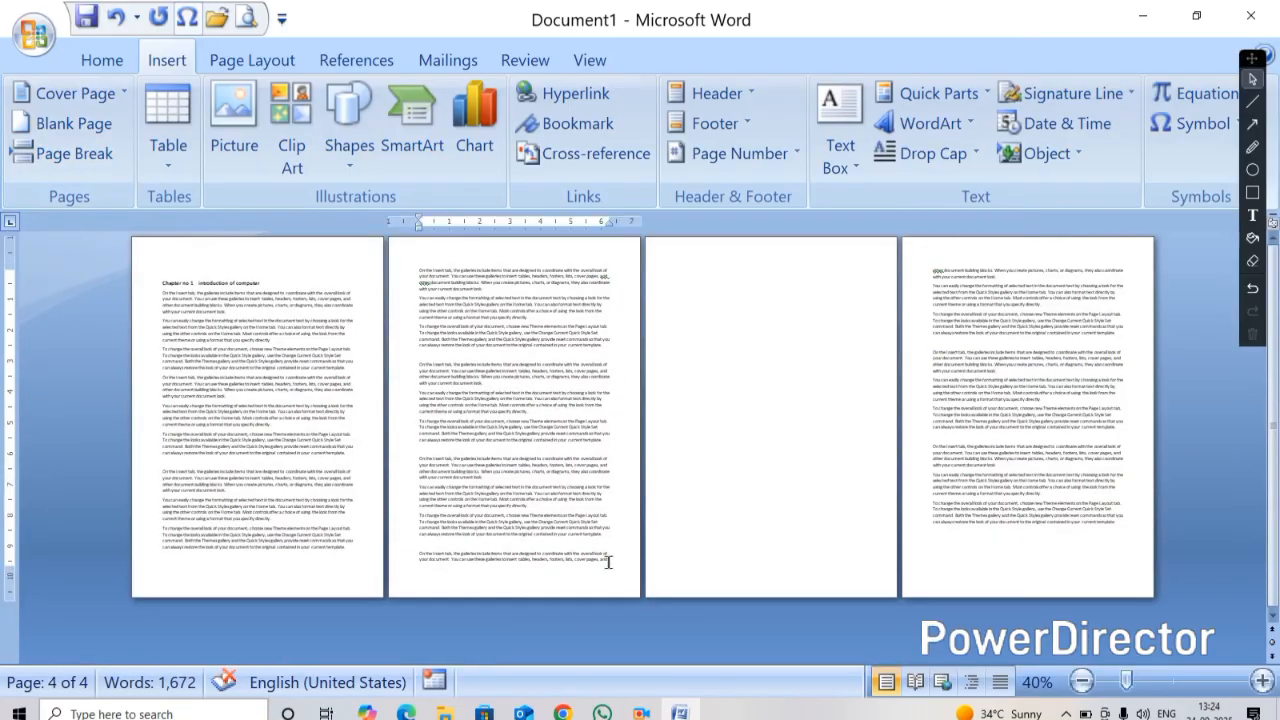
{"action": "left_click", "coordinate": [688, 298]}
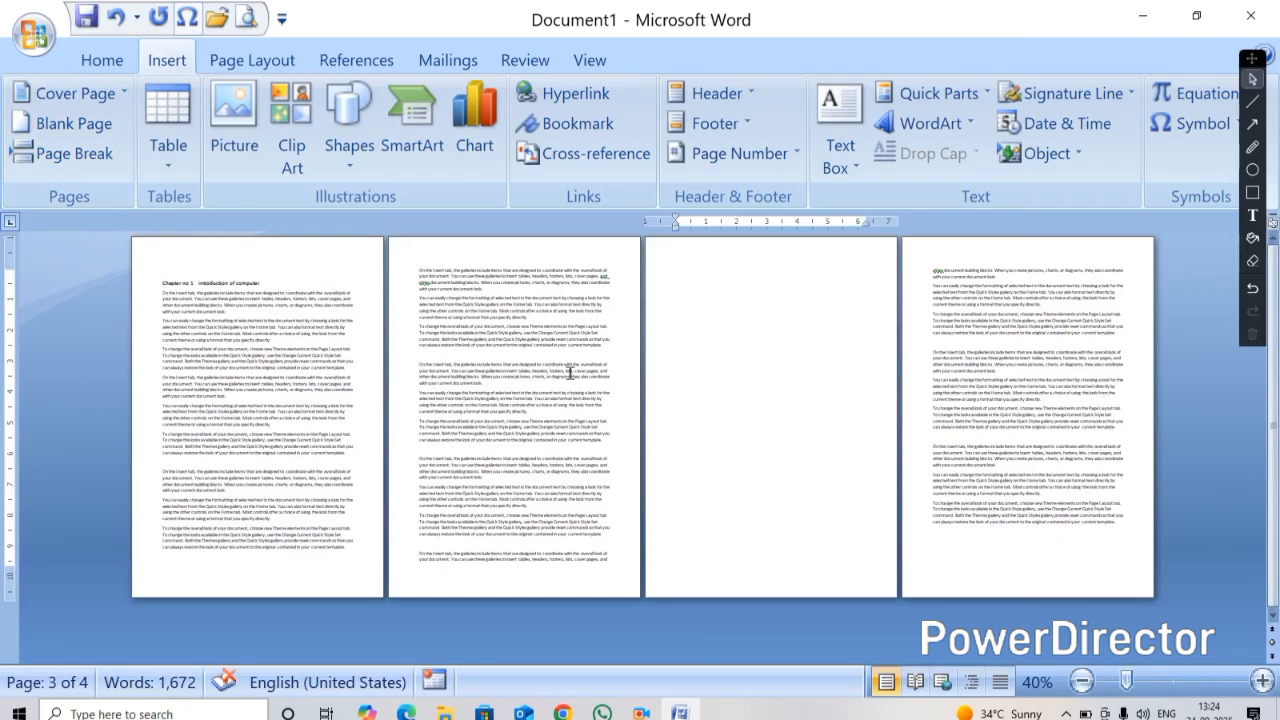
Insert a page break before the chapter heading, then delete it again
{"action": "scroll", "coordinate": [278, 556], "scroll_direction": "up", "scroll_amount": 3, "text": "ctrl"}
{"action": "scroll", "coordinate": [399, 461], "scroll_direction": "up", "scroll_amount": 1, "text": "ctrl"}
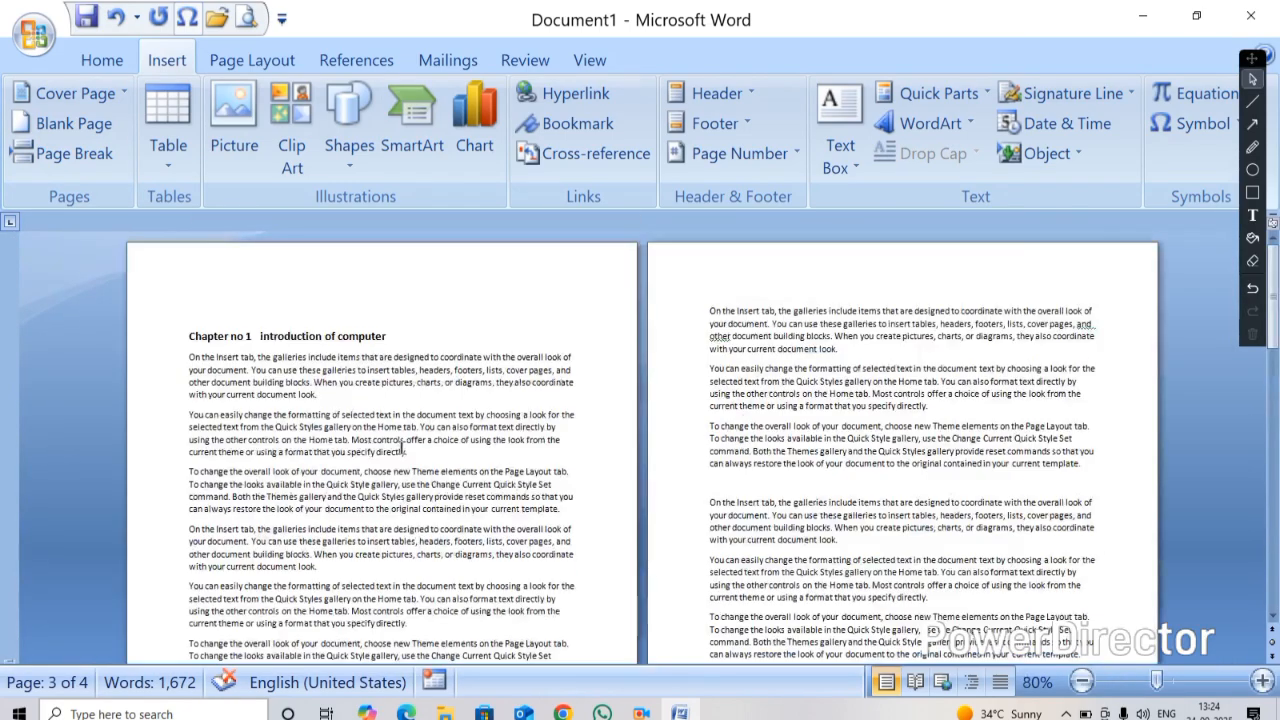
{"action": "left_click", "coordinate": [189, 336]}
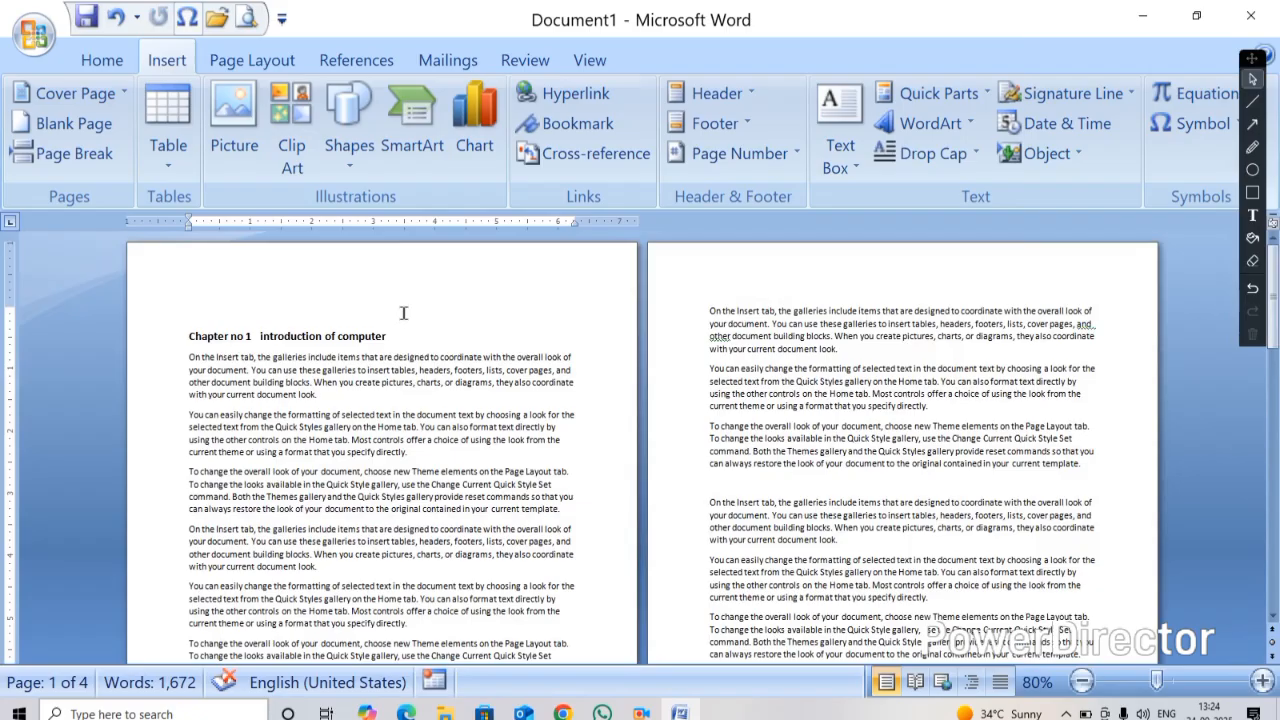
{"action": "key", "text": "ctrl+Return"}
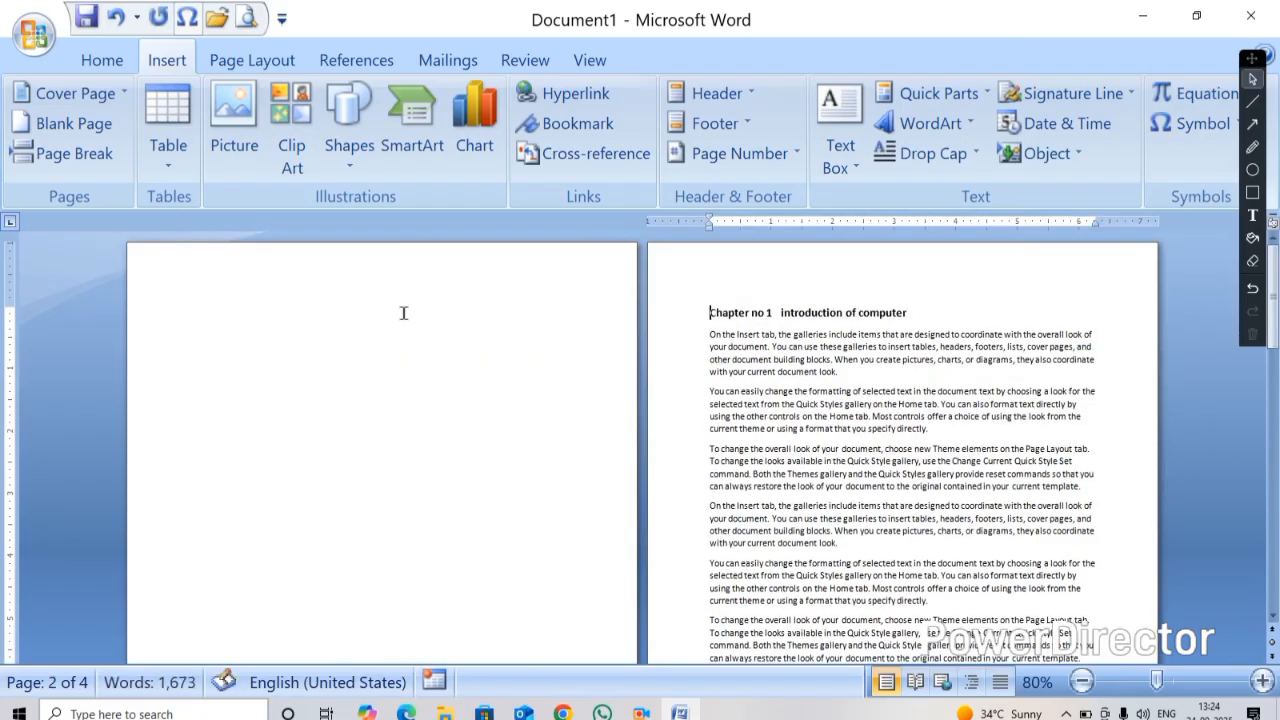
{"action": "scroll", "coordinate": [403, 363], "scroll_direction": "down", "scroll_amount": 4, "text": "ctrl"}
{"action": "scroll", "coordinate": [435, 375], "scroll_direction": "down", "scroll_amount": 3, "text": "ctrl"}
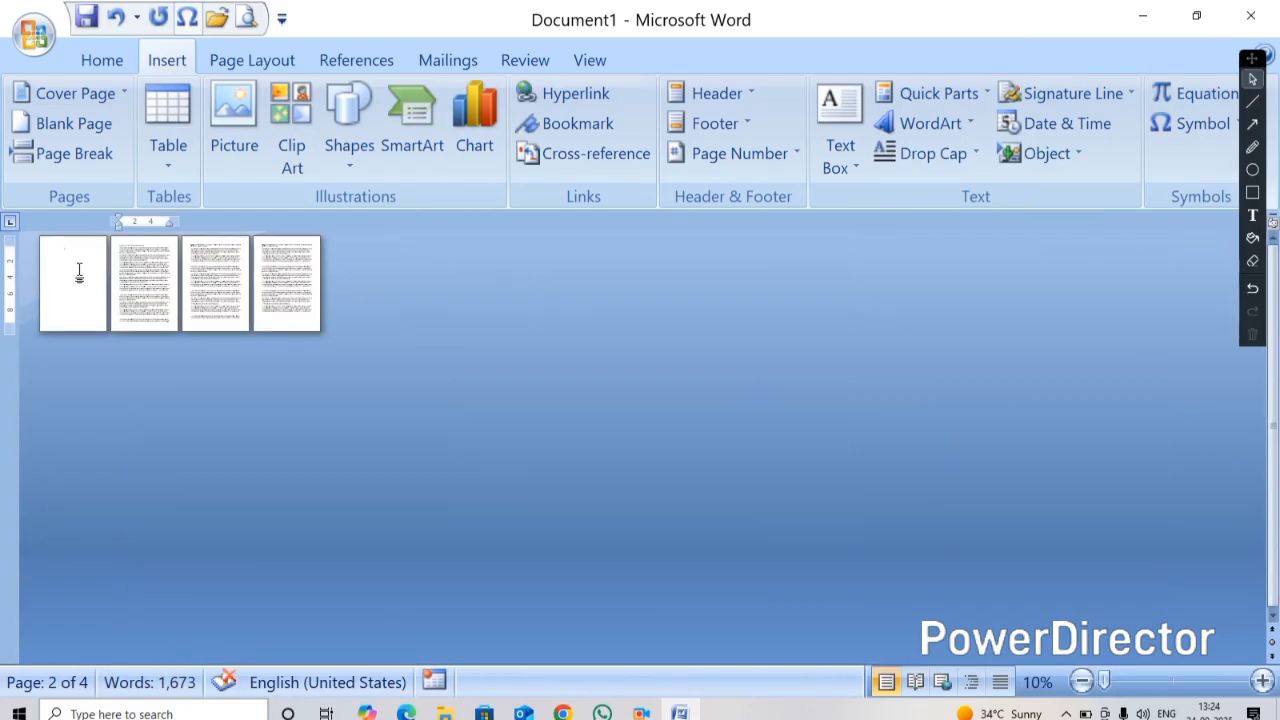
{"action": "left_click", "coordinate": [79, 272]}
{"action": "scroll", "coordinate": [79, 272], "scroll_direction": "up", "scroll_amount": 4, "text": "ctrl"}
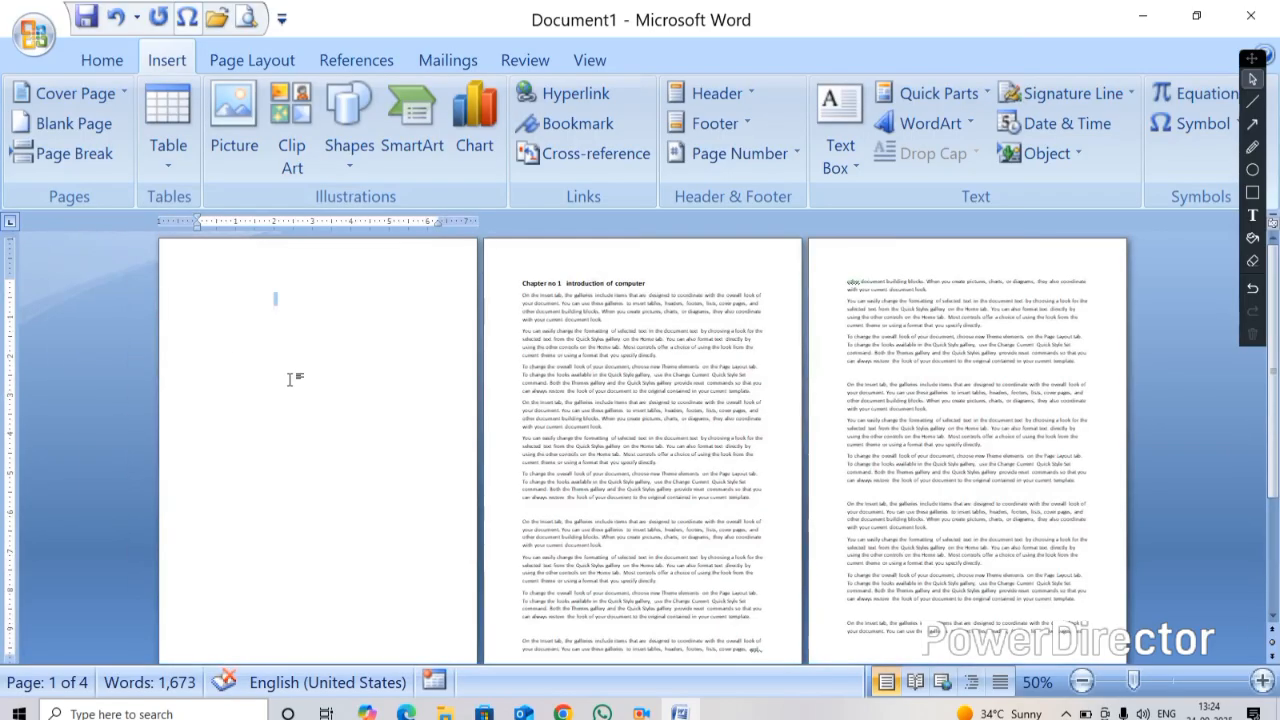
{"action": "key", "text": "Delete"}
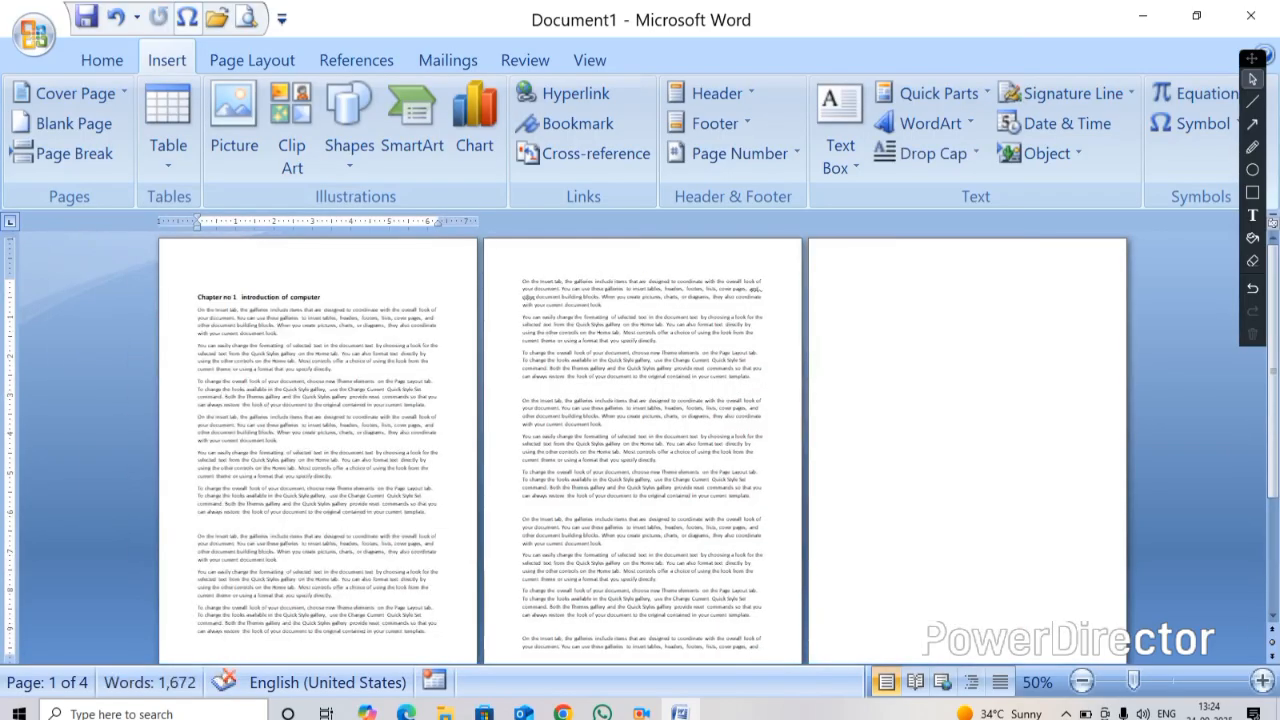
Insert a page break after the chapter's first paragraph
{"action": "scroll", "coordinate": [270, 362], "scroll_direction": "up", "scroll_amount": 2, "text": "ctrl"}
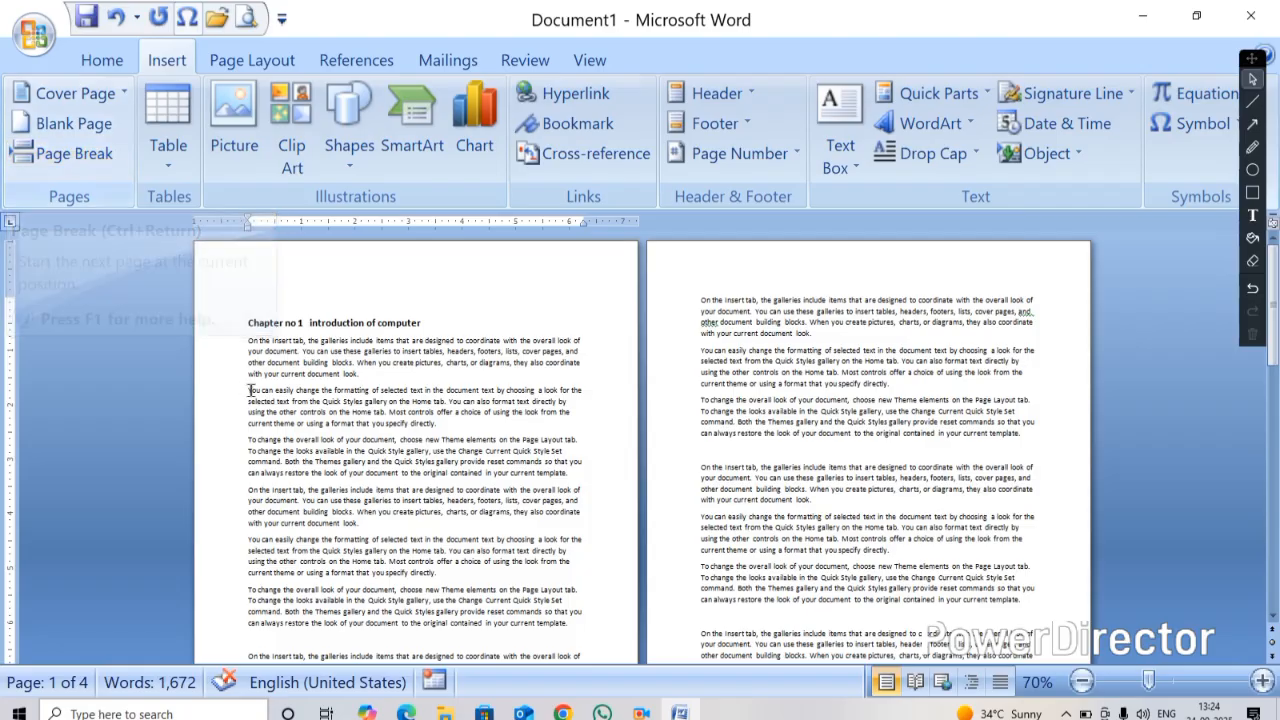
{"action": "scroll", "coordinate": [436, 363], "scroll_direction": "up", "scroll_amount": 8, "text": "ctrl"}
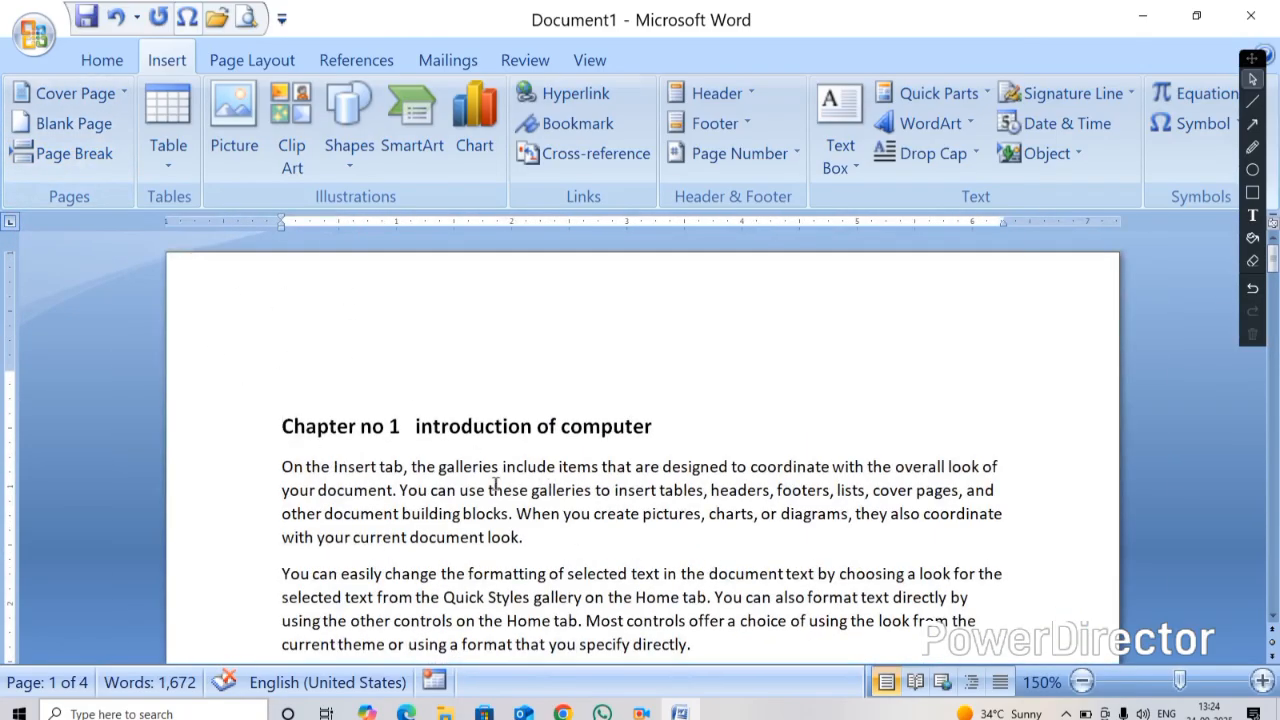
{"action": "left_click_drag", "start_coordinate": [580, 536], "coordinate": [410, 537]}
{"action": "left_click", "coordinate": [223, 429], "text": "shift"}
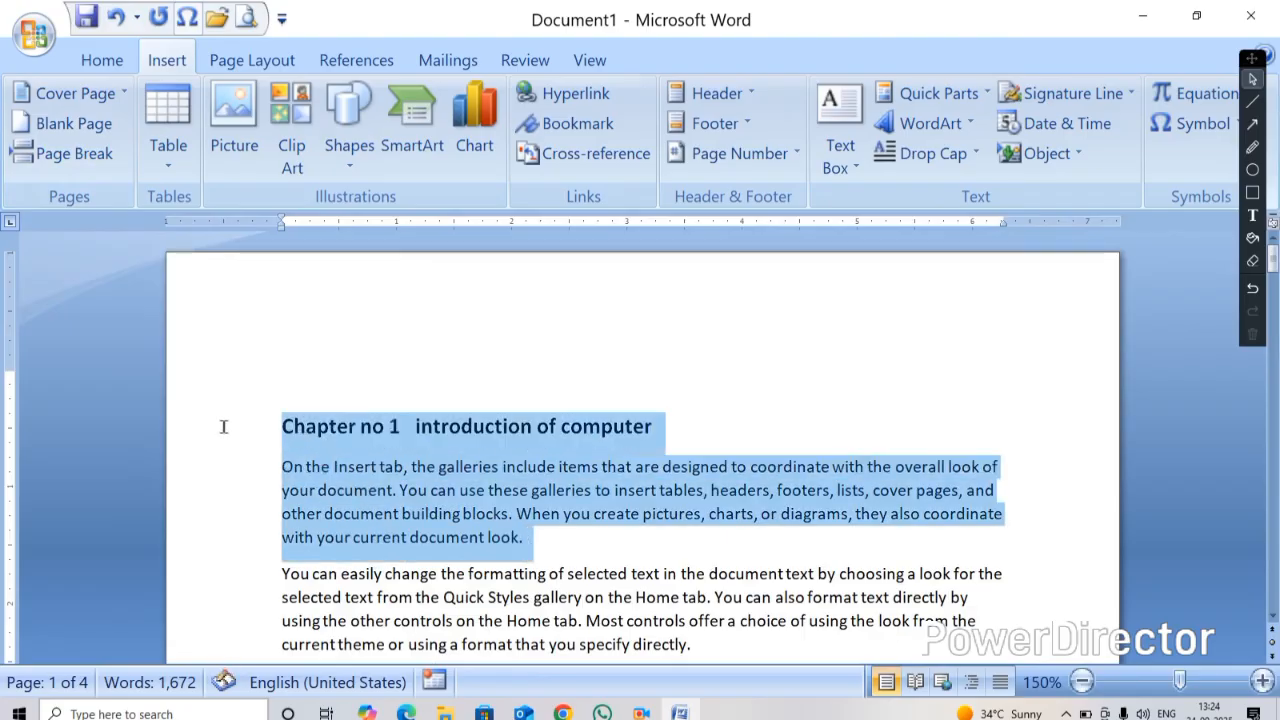
{"action": "left_click", "coordinate": [574, 544]}
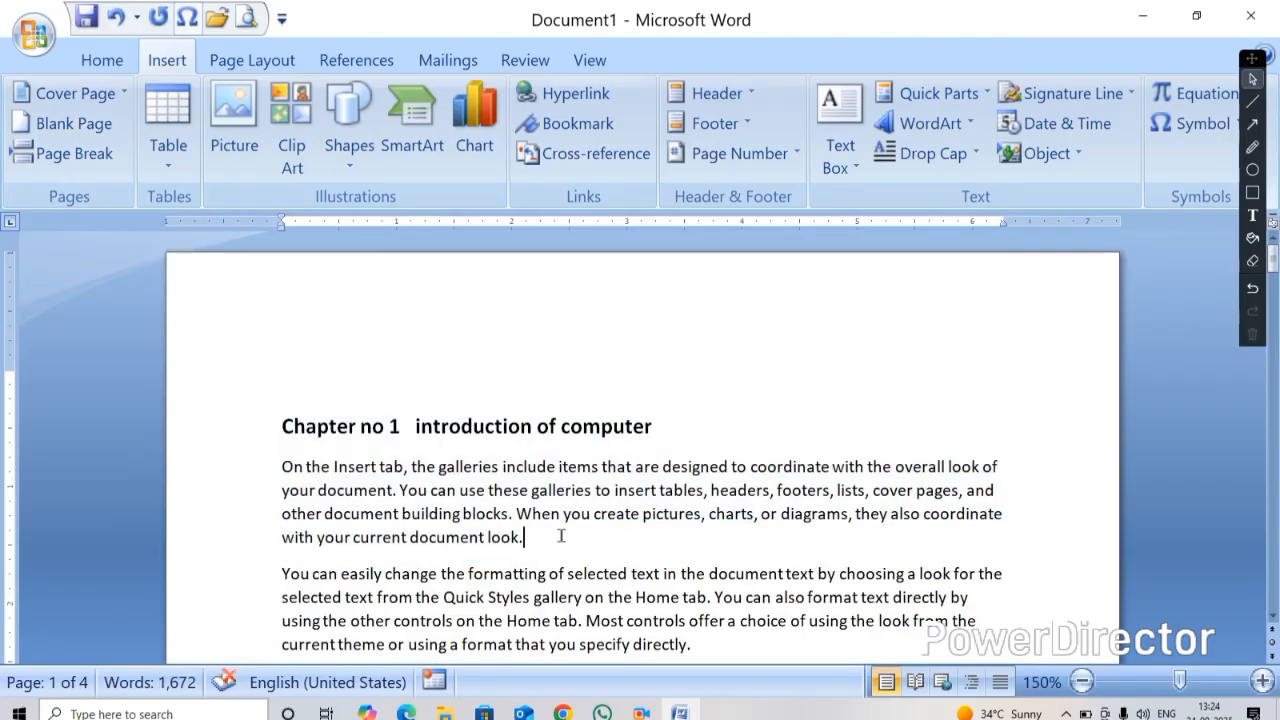
{"action": "left_click_drag", "start_coordinate": [537, 540], "coordinate": [240, 400]}
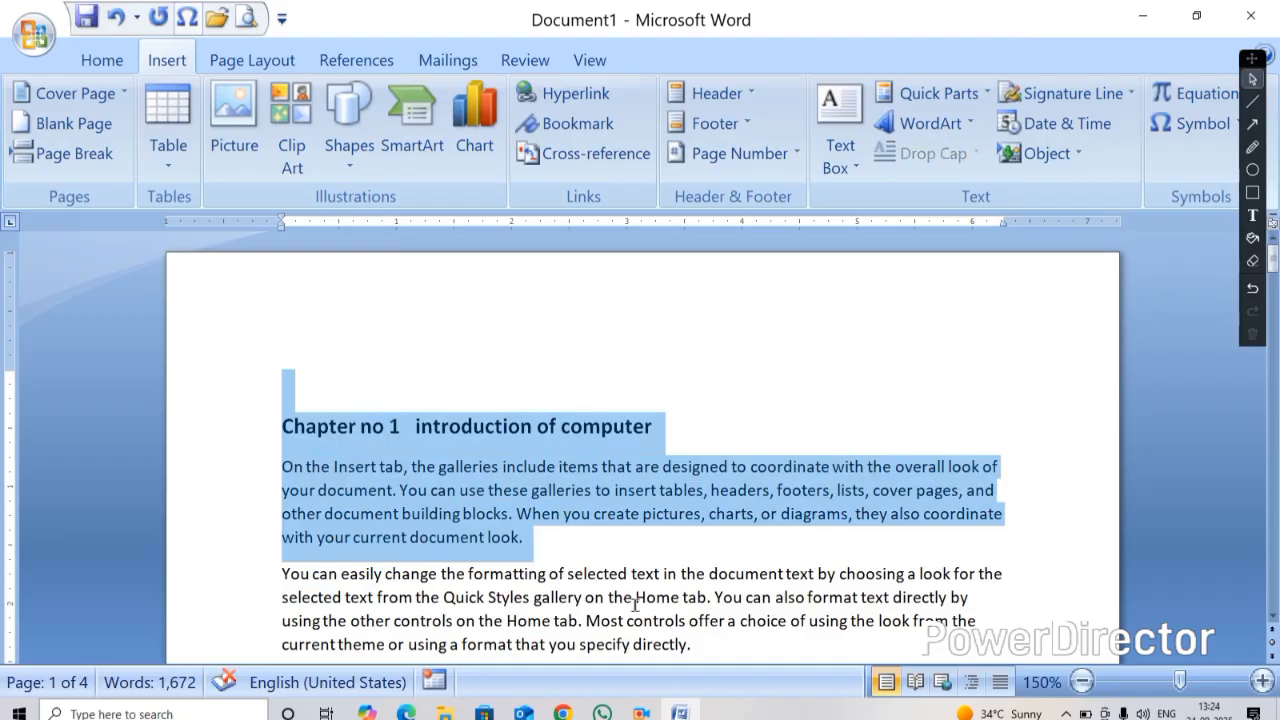
{"action": "left_click", "coordinate": [569, 547]}
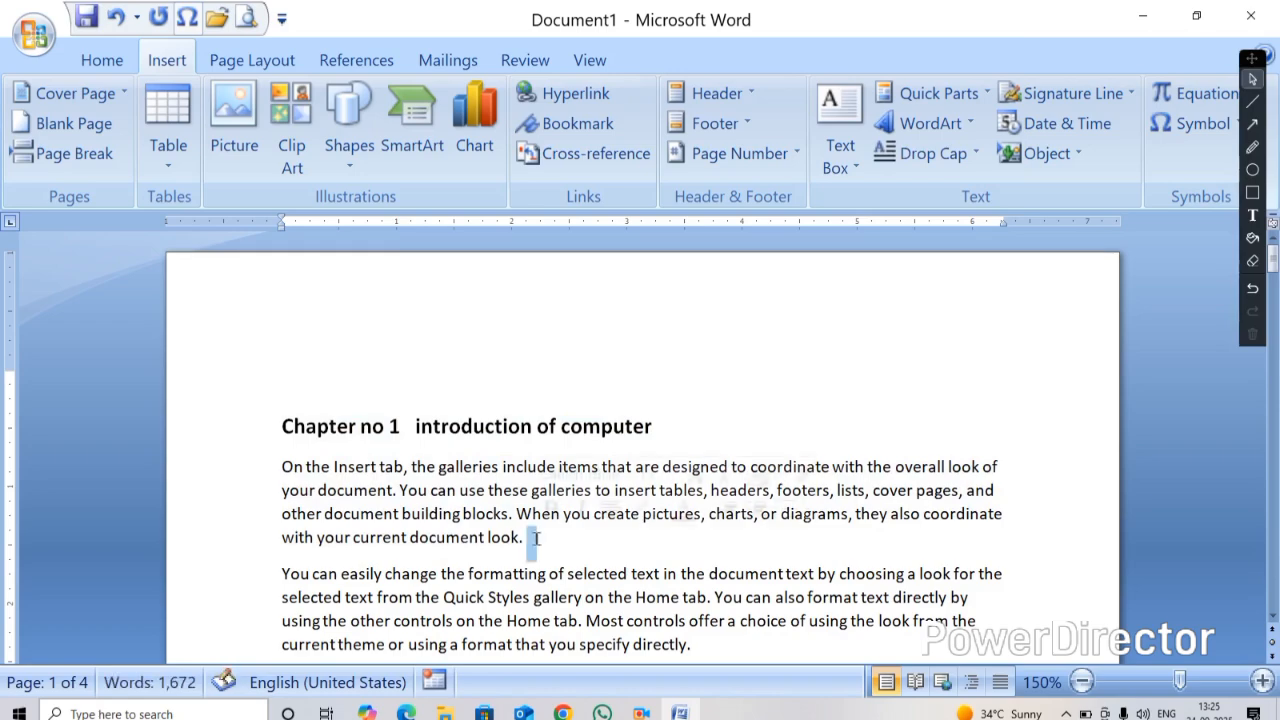
{"action": "left_click", "coordinate": [62, 153]}
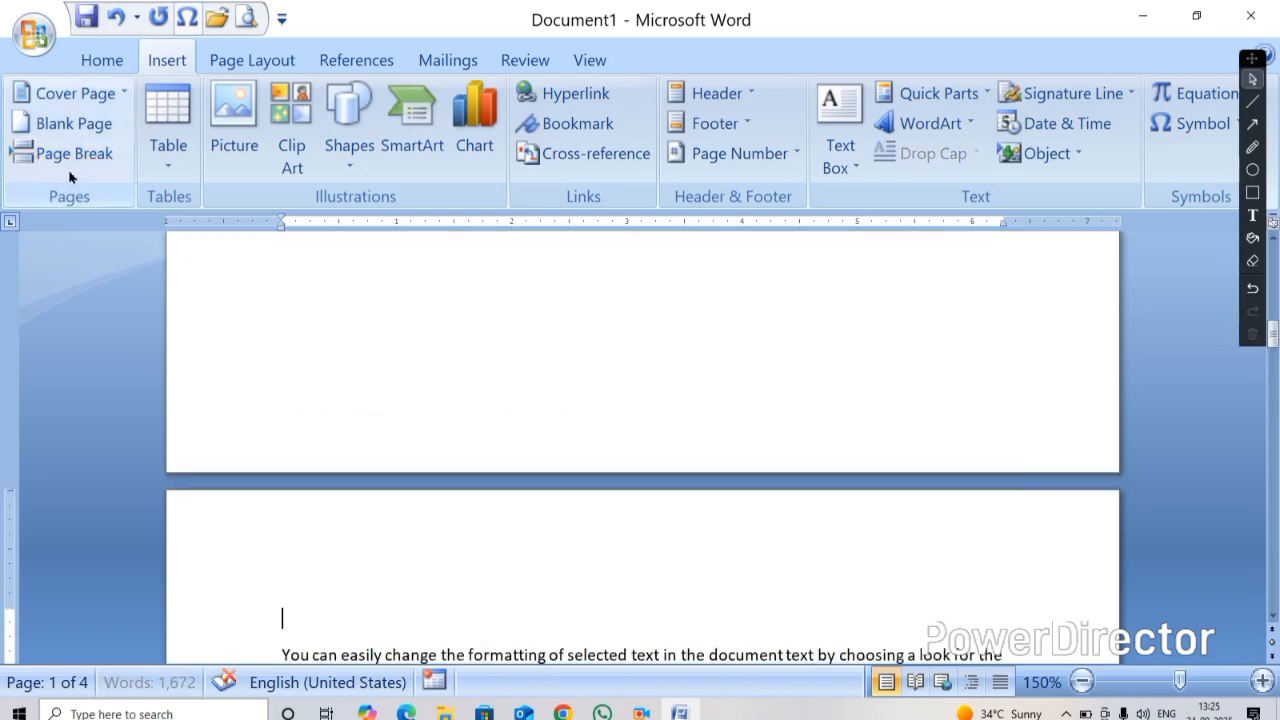
Examine the pages around the new page break at different zoom levels
{"action": "scroll", "coordinate": [307, 328], "scroll_direction": "down", "scroll_amount": 5}
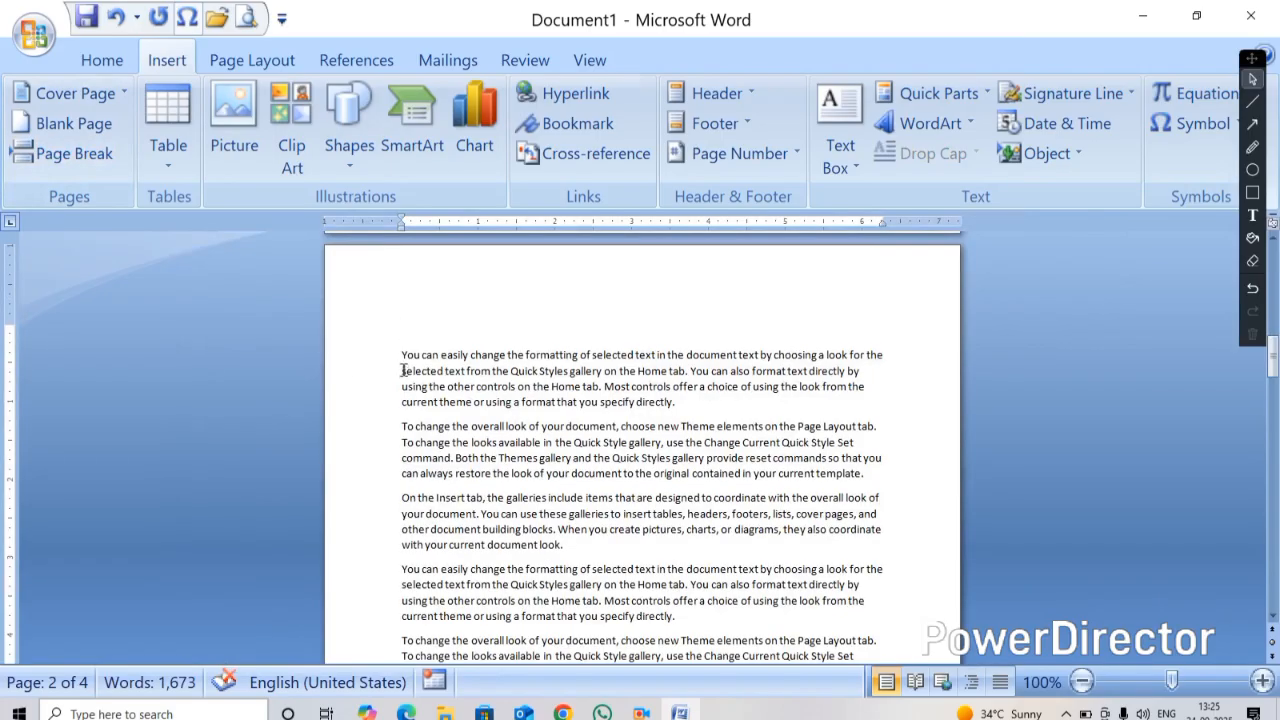
{"action": "scroll", "coordinate": [529, 408], "scroll_direction": "up", "scroll_amount": 5}
{"action": "scroll", "coordinate": [390, 397], "scroll_direction": "down", "scroll_amount": 3}
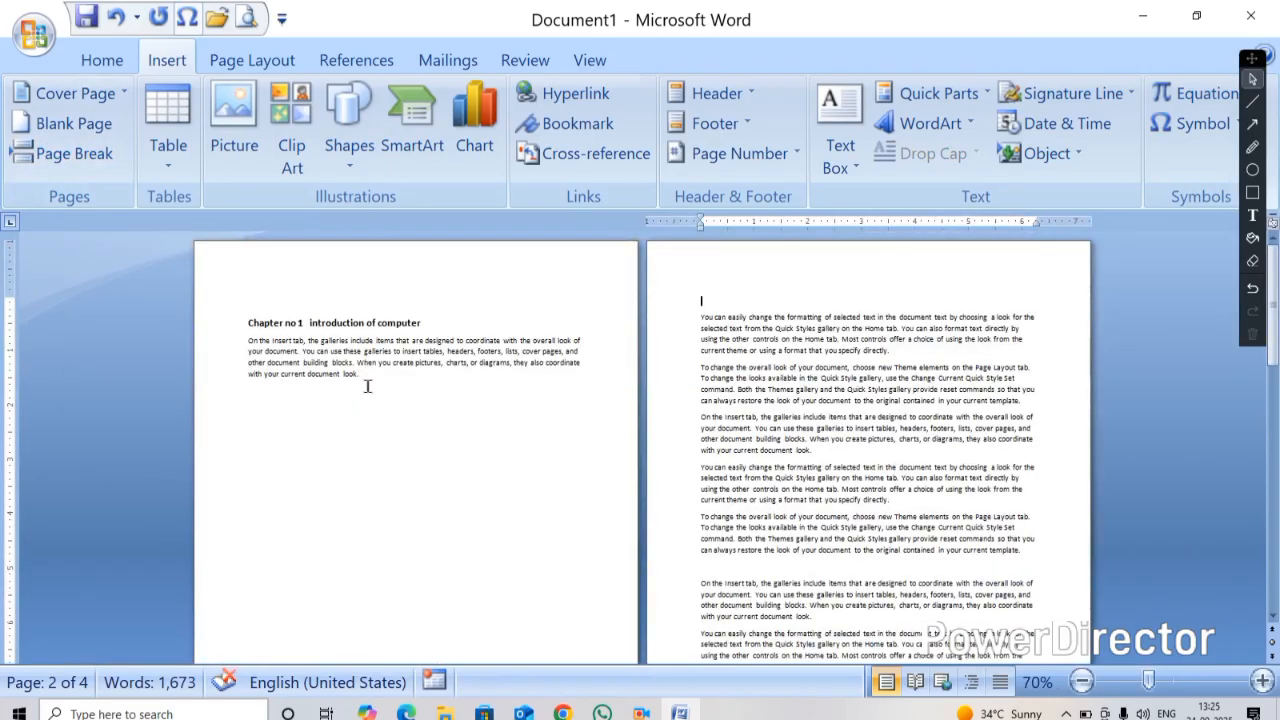
{"action": "left_click", "coordinate": [366, 384]}
{"action": "scroll", "coordinate": [387, 409], "scroll_direction": "up", "scroll_amount": 4}
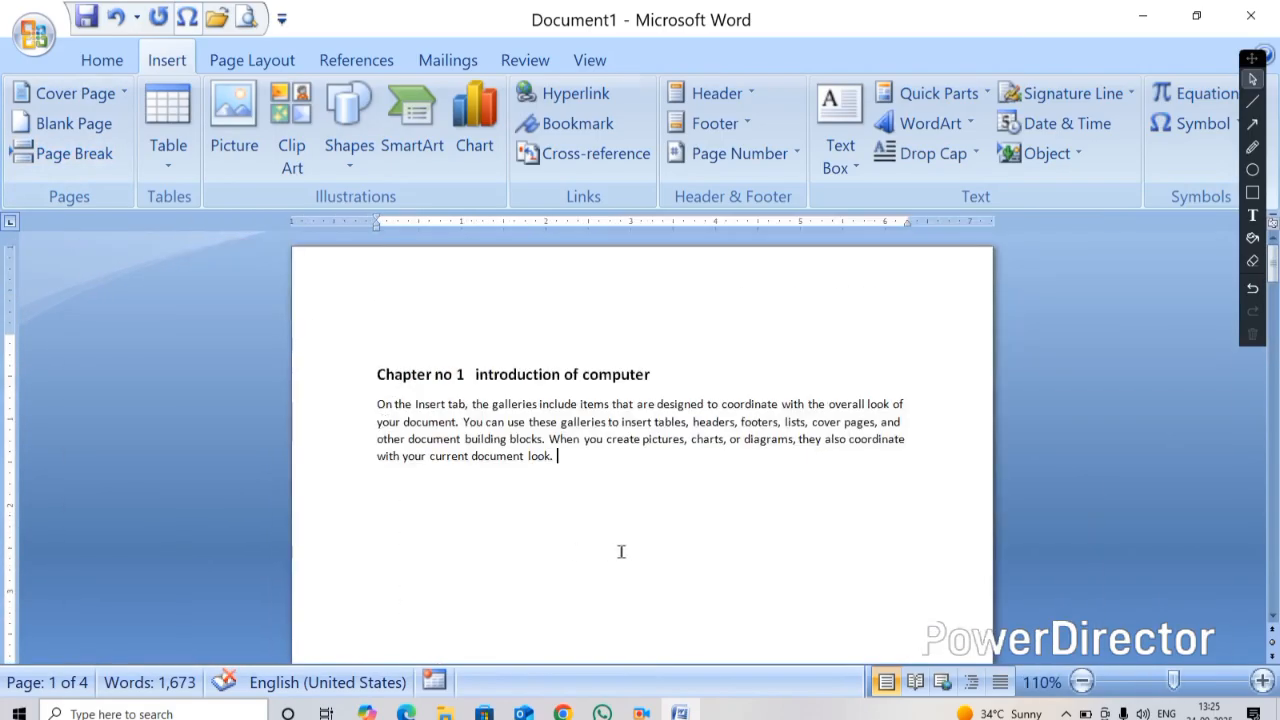
{"action": "left_click_drag", "start_coordinate": [568, 467], "coordinate": [594, 617]}
{"action": "left_click", "coordinate": [569, 469]}
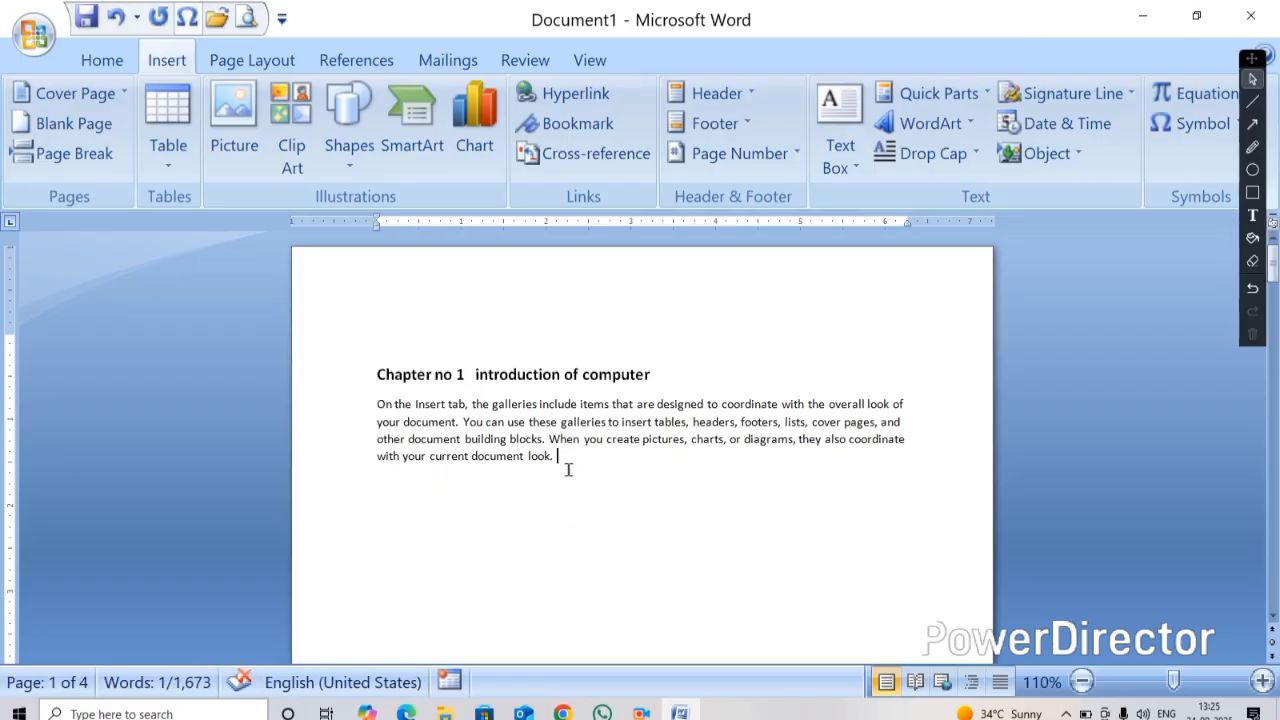
{"action": "scroll", "coordinate": [570, 470], "scroll_direction": "down", "scroll_amount": 3}
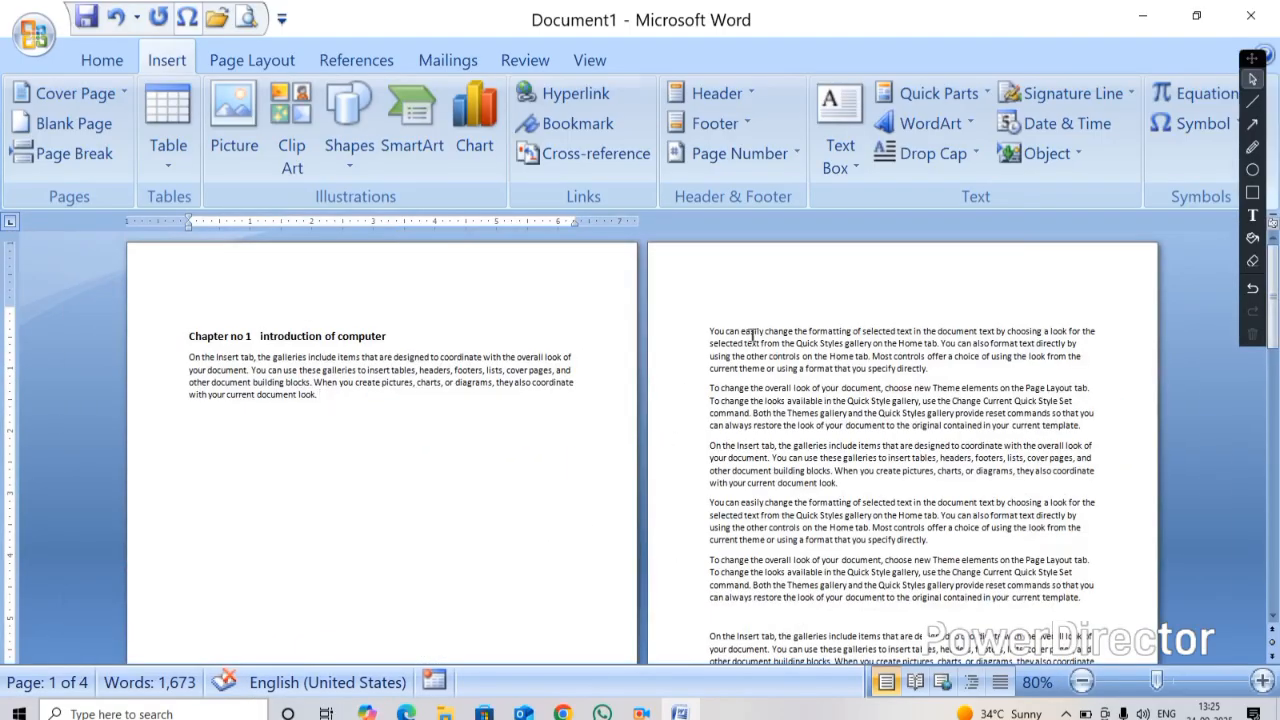
{"action": "left_click_drag", "start_coordinate": [710, 330], "coordinate": [855, 357]}
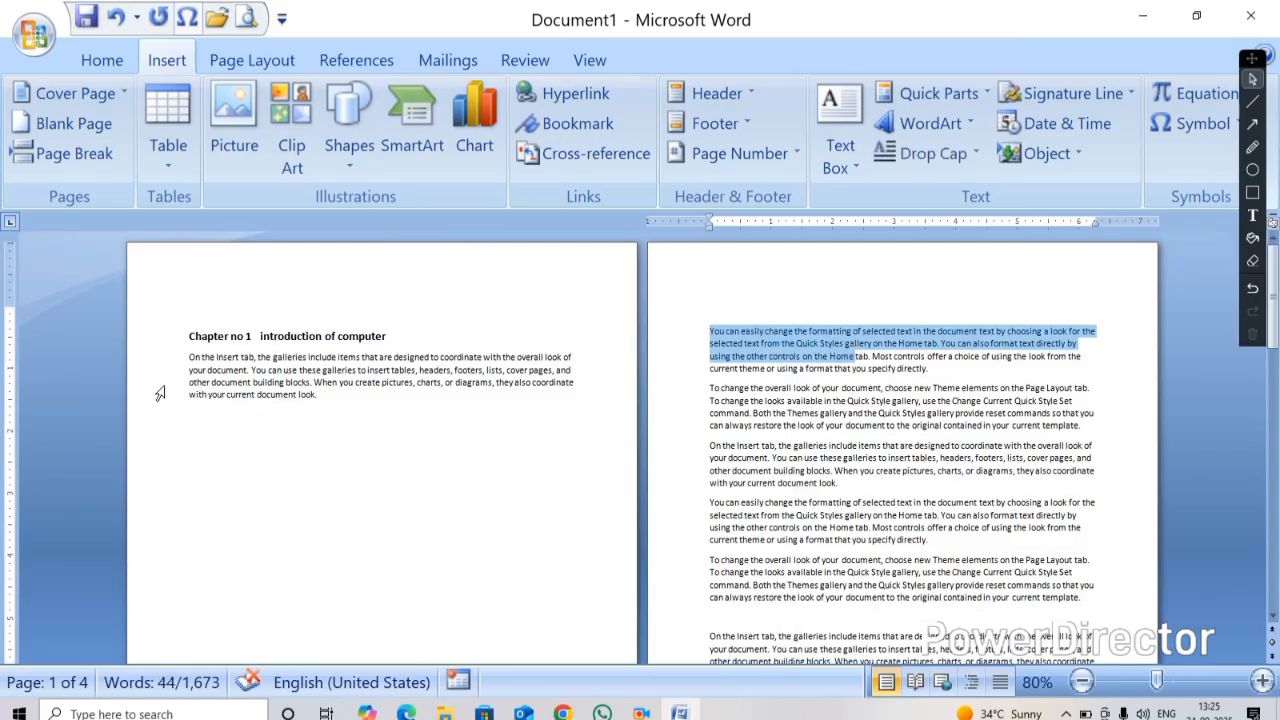
{"action": "left_click", "coordinate": [340, 397]}
{"action": "scroll", "coordinate": [357, 437], "scroll_direction": "down", "scroll_amount": 2}
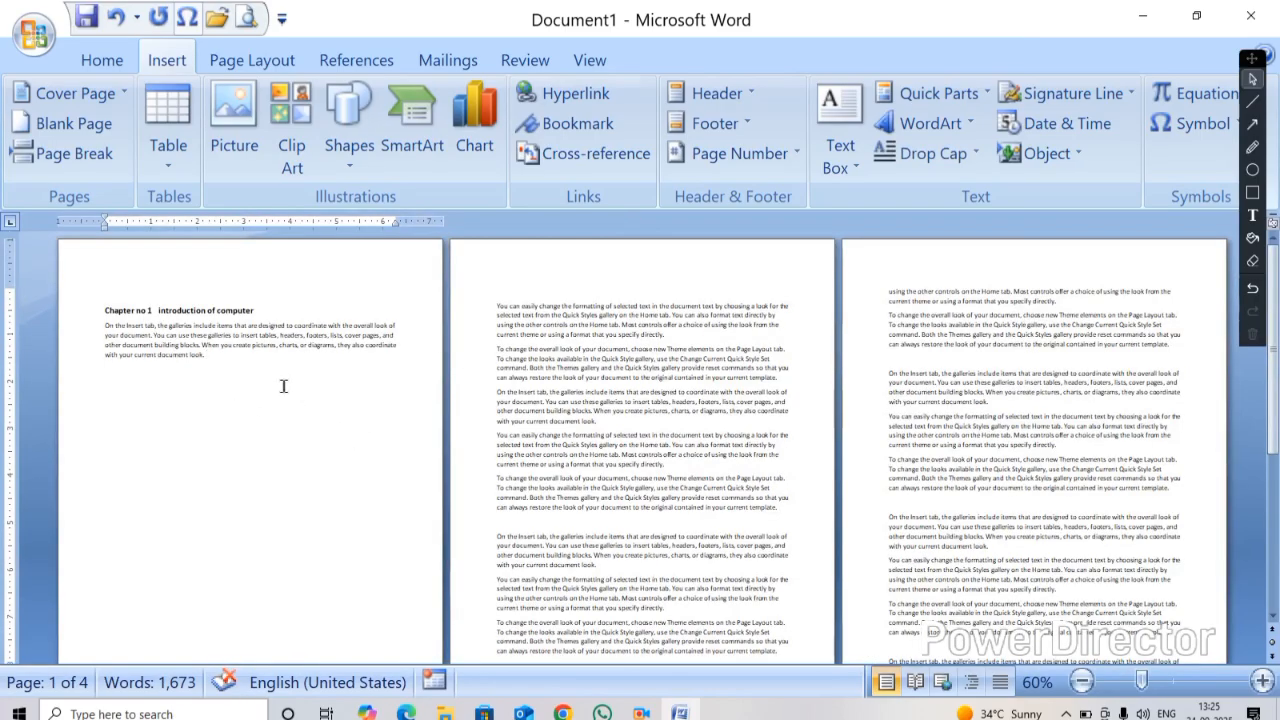
{"action": "double_click", "coordinate": [248, 436]}
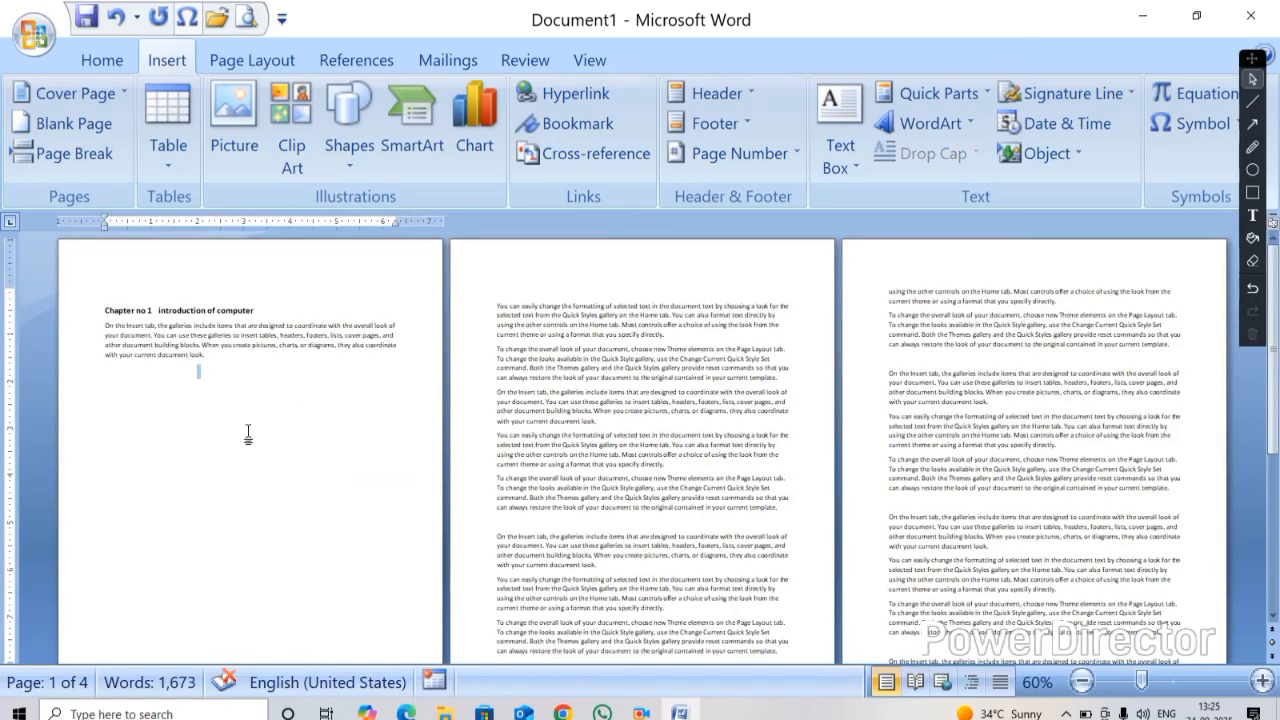
Undo the page break after the chapter's first paragraph
{"action": "scroll", "coordinate": [262, 476], "scroll_direction": "up", "scroll_amount": 2}
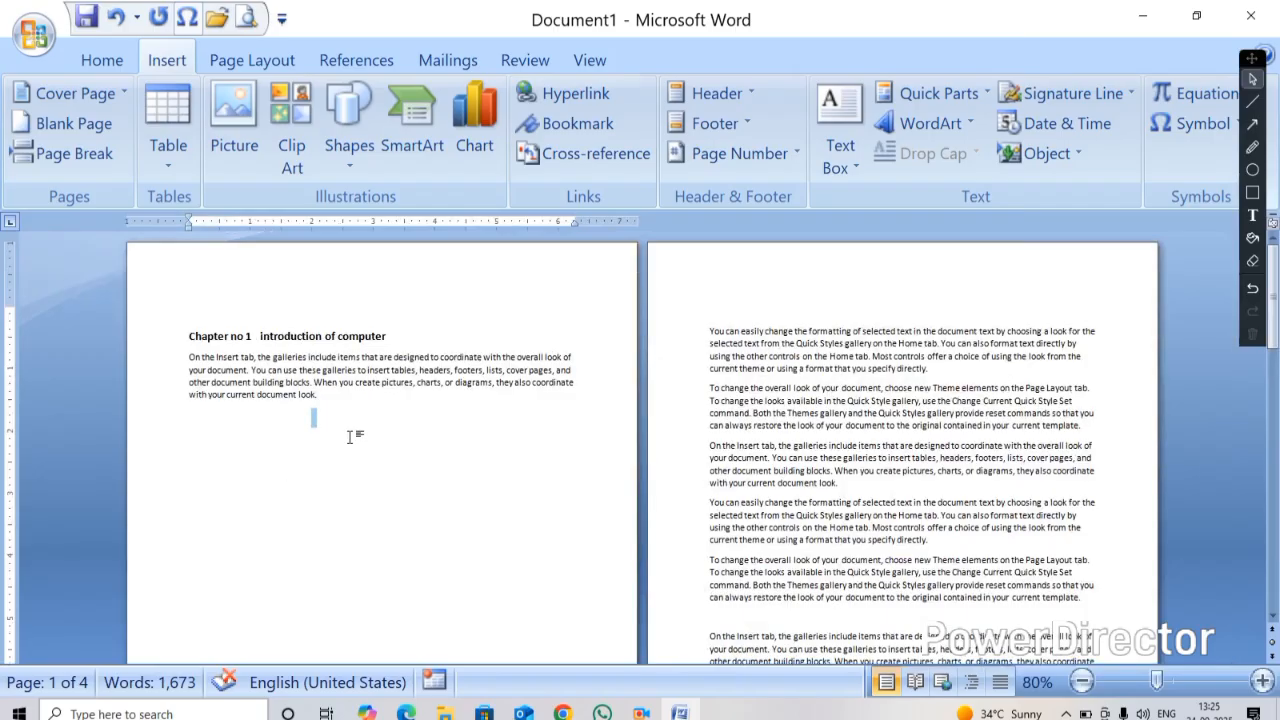
{"action": "scroll", "coordinate": [350, 437], "scroll_direction": "up", "scroll_amount": 2}
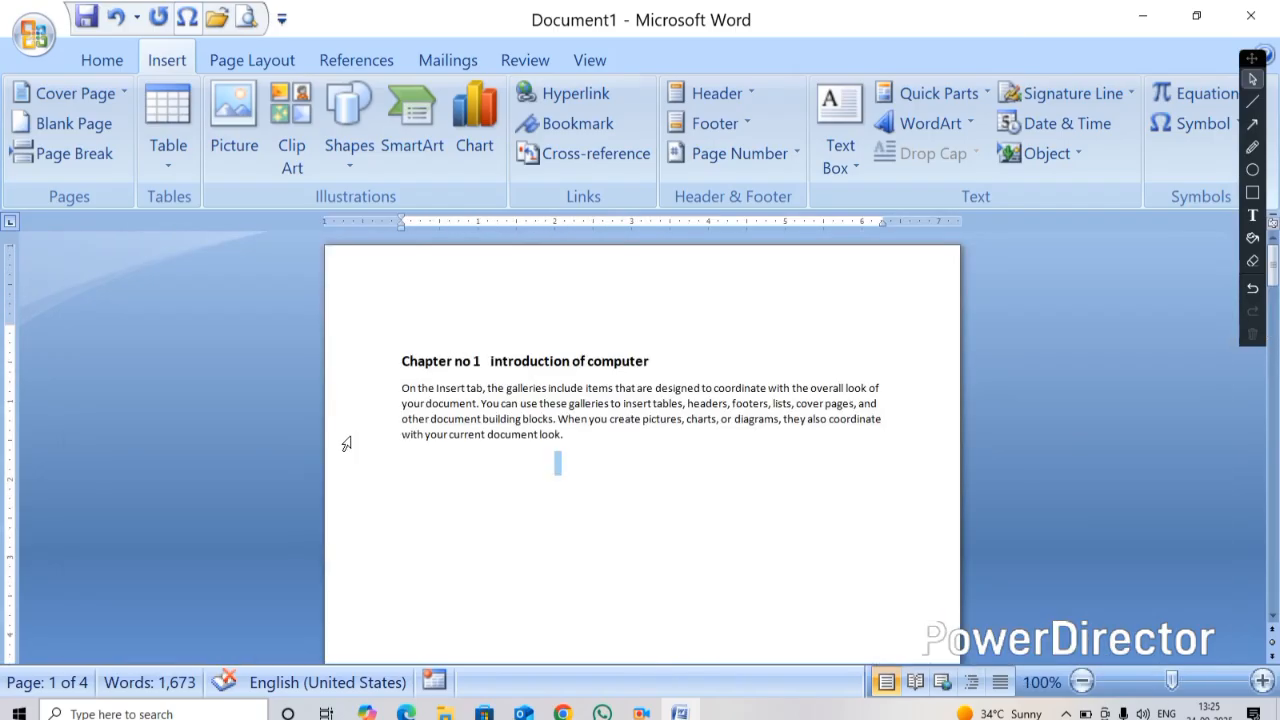
{"action": "key", "text": "ctrl+z"}
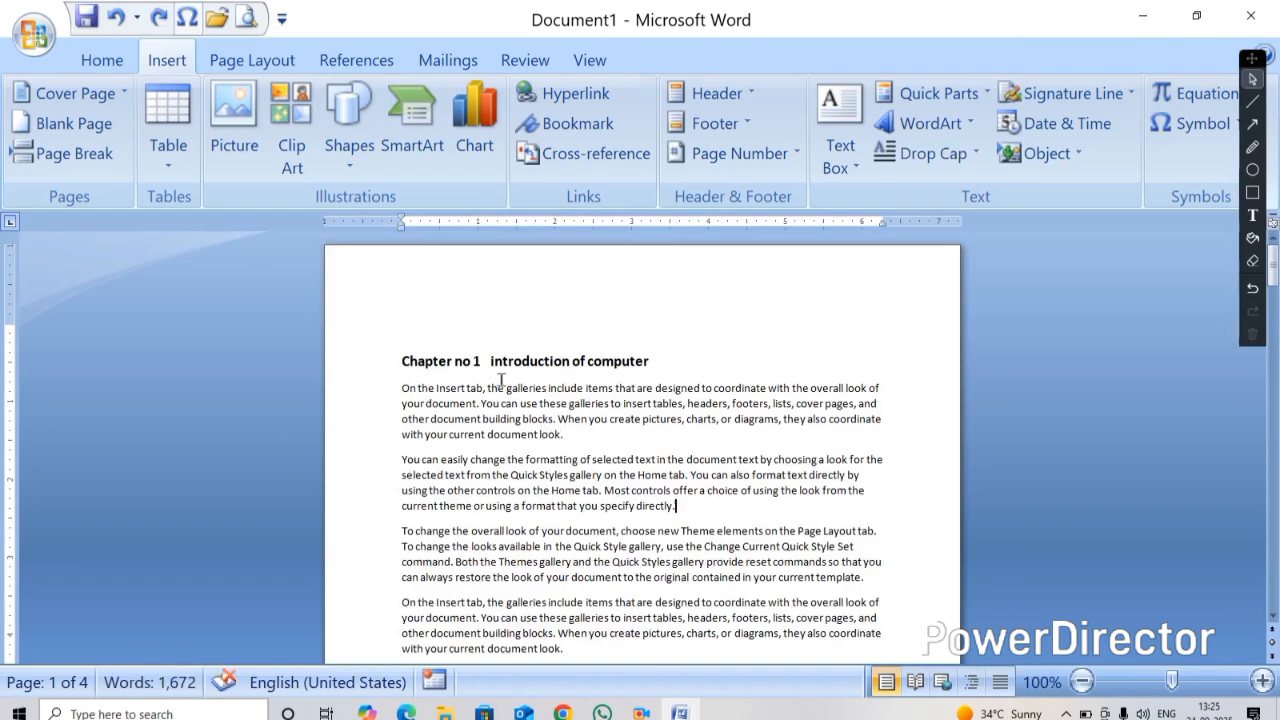
Insert a page break after the chapter's second paragraph, then delete it again
{"action": "key", "text": "ctrl+Return"}
{"action": "scroll", "coordinate": [534, 377], "scroll_direction": "up", "scroll_amount": 3}
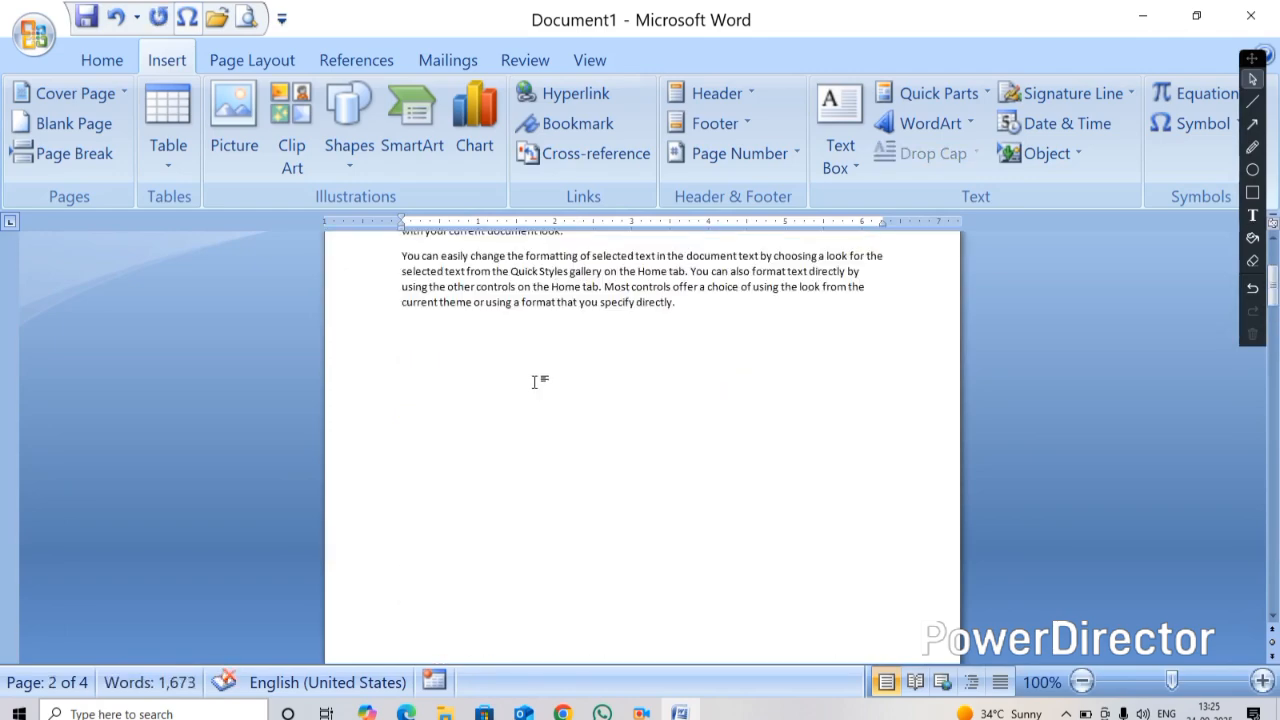
{"action": "scroll", "coordinate": [534, 377], "scroll_direction": "down", "scroll_amount": 3}
{"action": "scroll", "coordinate": [491, 430], "scroll_direction": "down", "scroll_amount": 3}
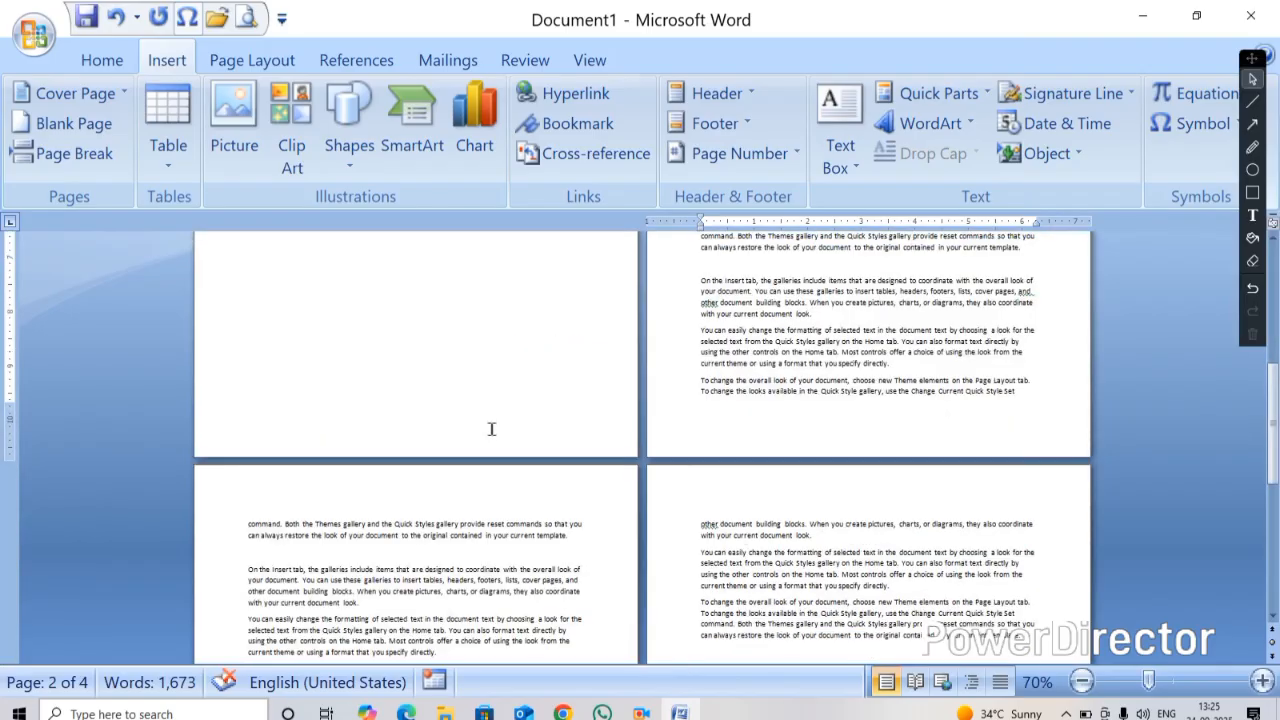
{"action": "scroll", "coordinate": [491, 430], "scroll_direction": "up", "scroll_amount": 3}
{"action": "scroll", "coordinate": [487, 436], "scroll_direction": "down", "scroll_amount": 2}
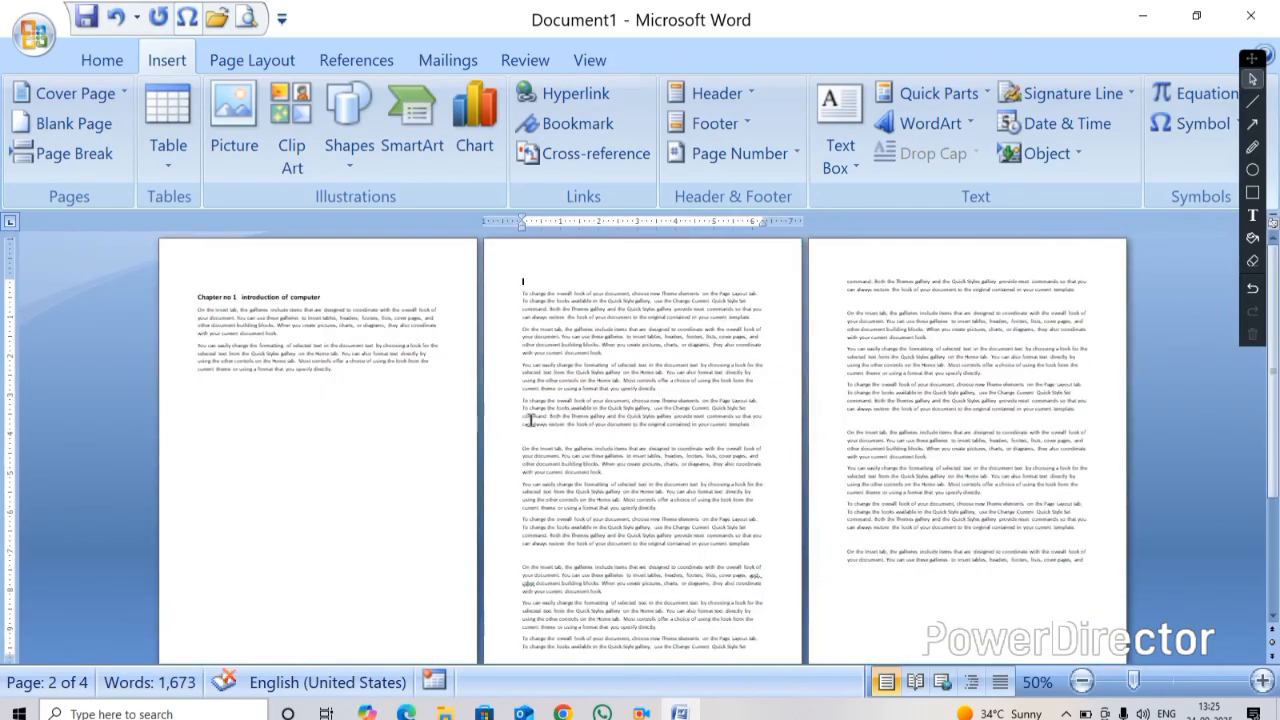
{"action": "key", "text": "BackSpace"}
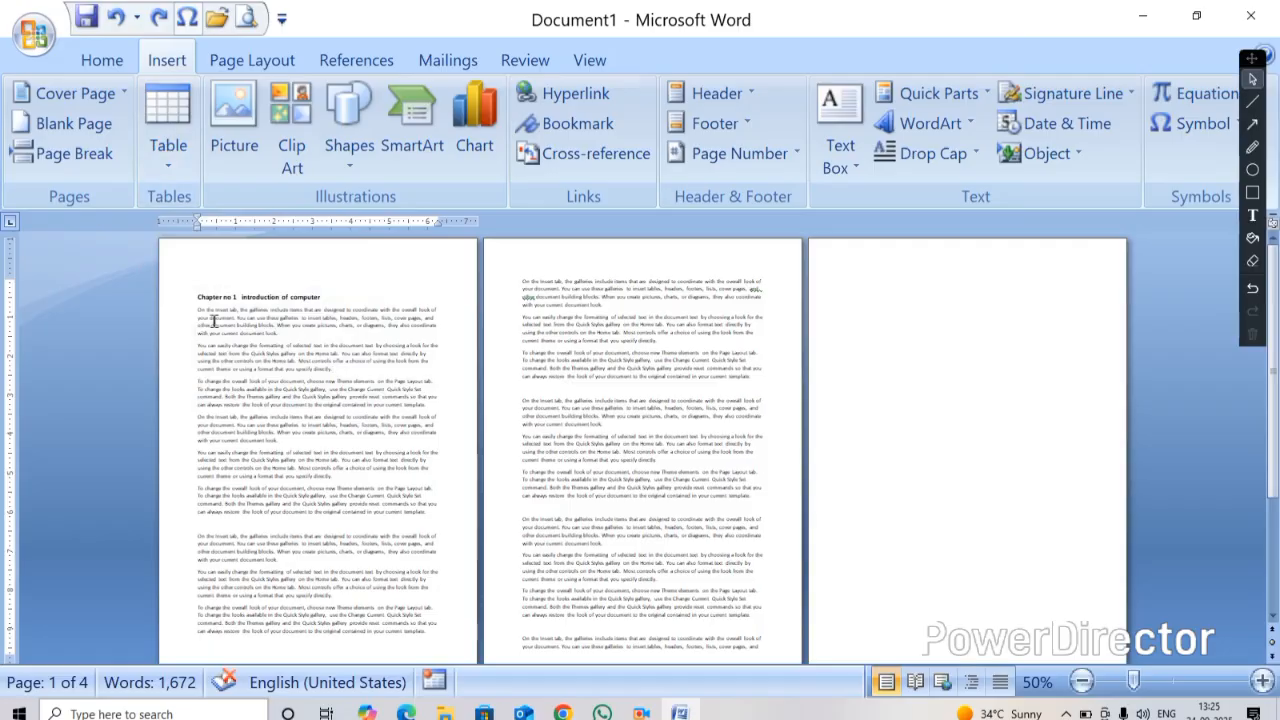
Add three empty lines after the chapter's second paragraph
{"action": "scroll", "coordinate": [213, 320], "scroll_direction": "up", "scroll_amount": 6, "text": "ctrl"}
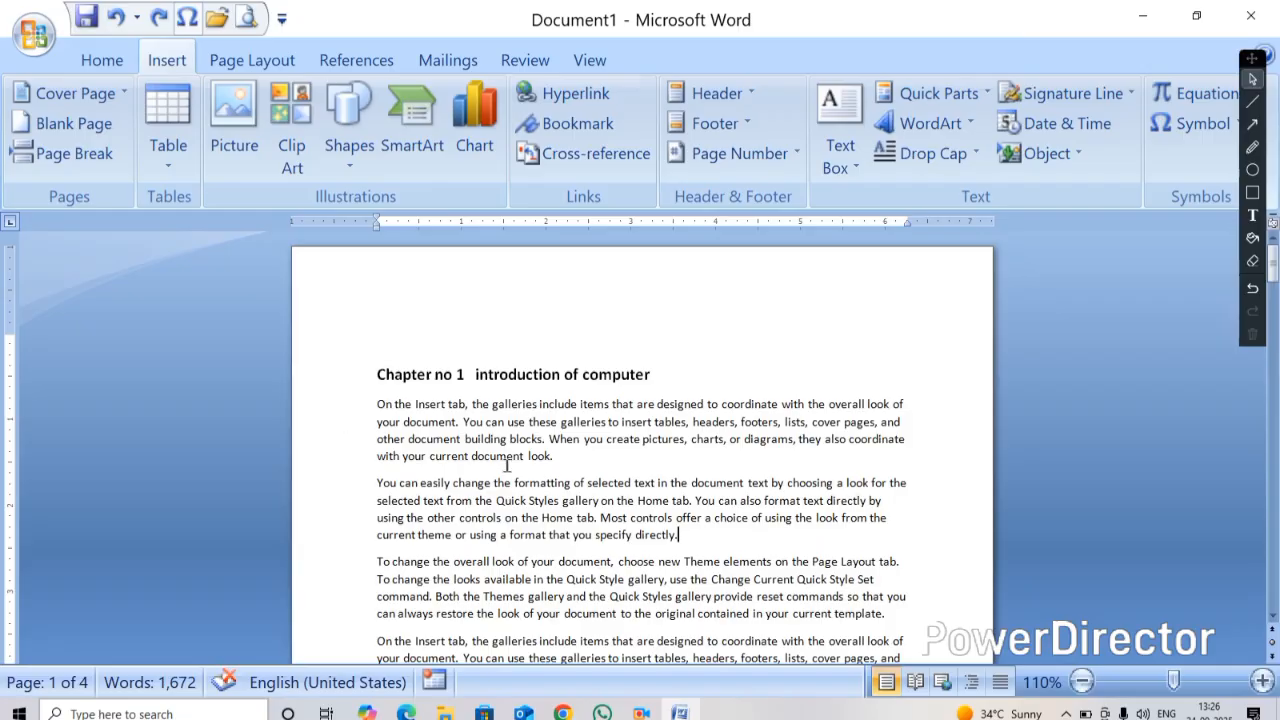
{"action": "key", "text": "Return"}
{"action": "key", "text": "Return"}
{"action": "key", "text": "Return"}
{"action": "key", "text": "Return"}
{"action": "key", "text": "Return"}
{"action": "key", "text": "Return"}
{"action": "key", "text": "Return"}
{"action": "key", "text": "Return"}
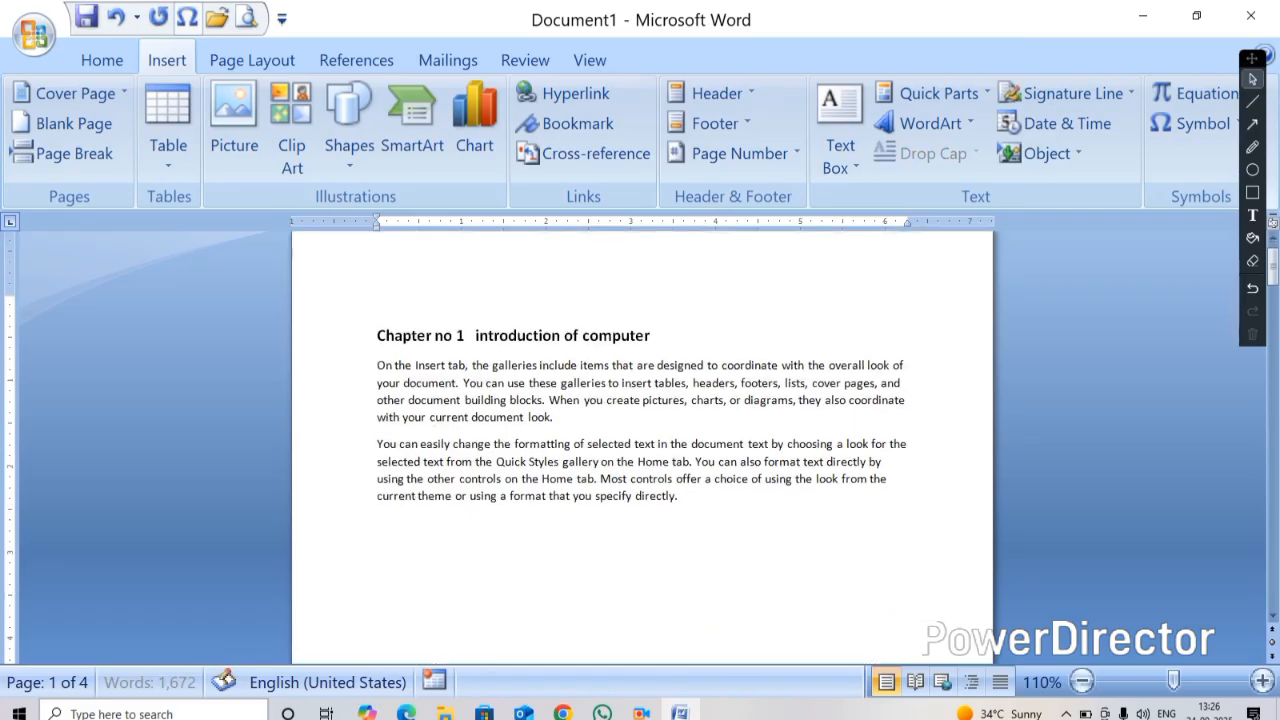
{"action": "scroll", "coordinate": [605, 577], "scroll_direction": "down", "scroll_amount": 2, "text": "ctrl"}
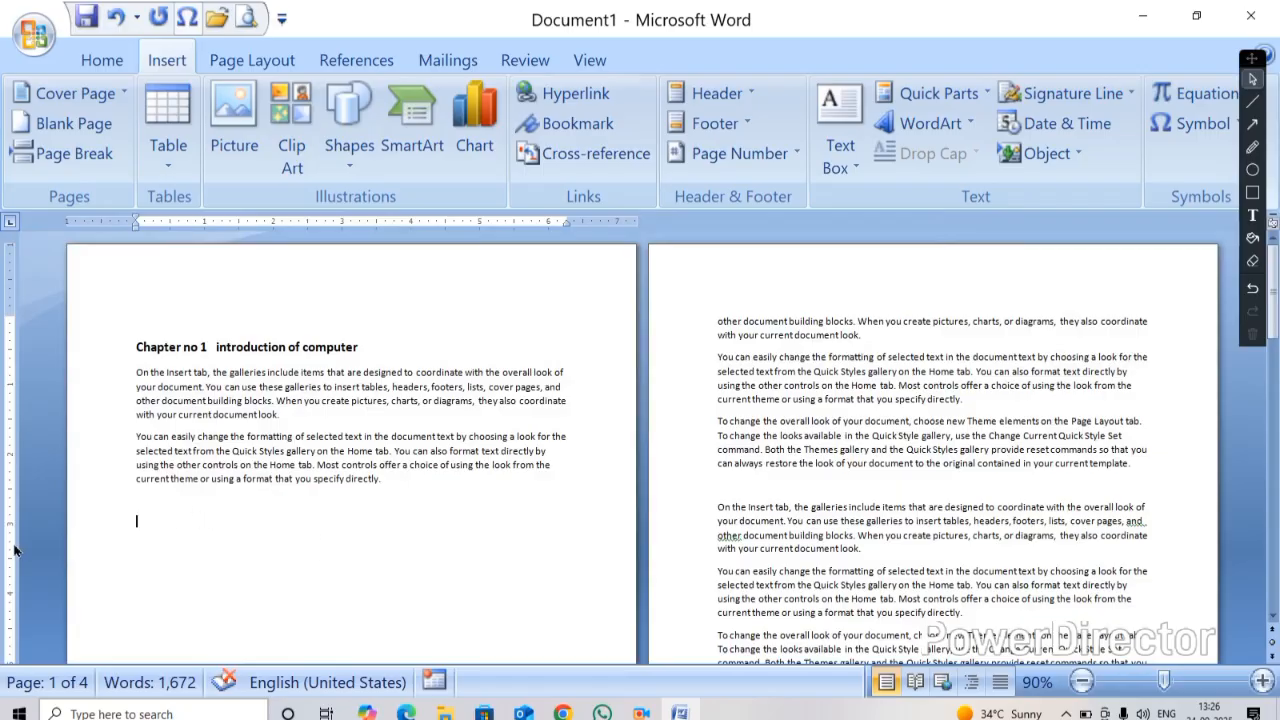
Insert a 10-column by 8-row table on the empty line below the second paragraph
{"action": "left_click_drag", "start_coordinate": [384, 485], "coordinate": [207, 338]}
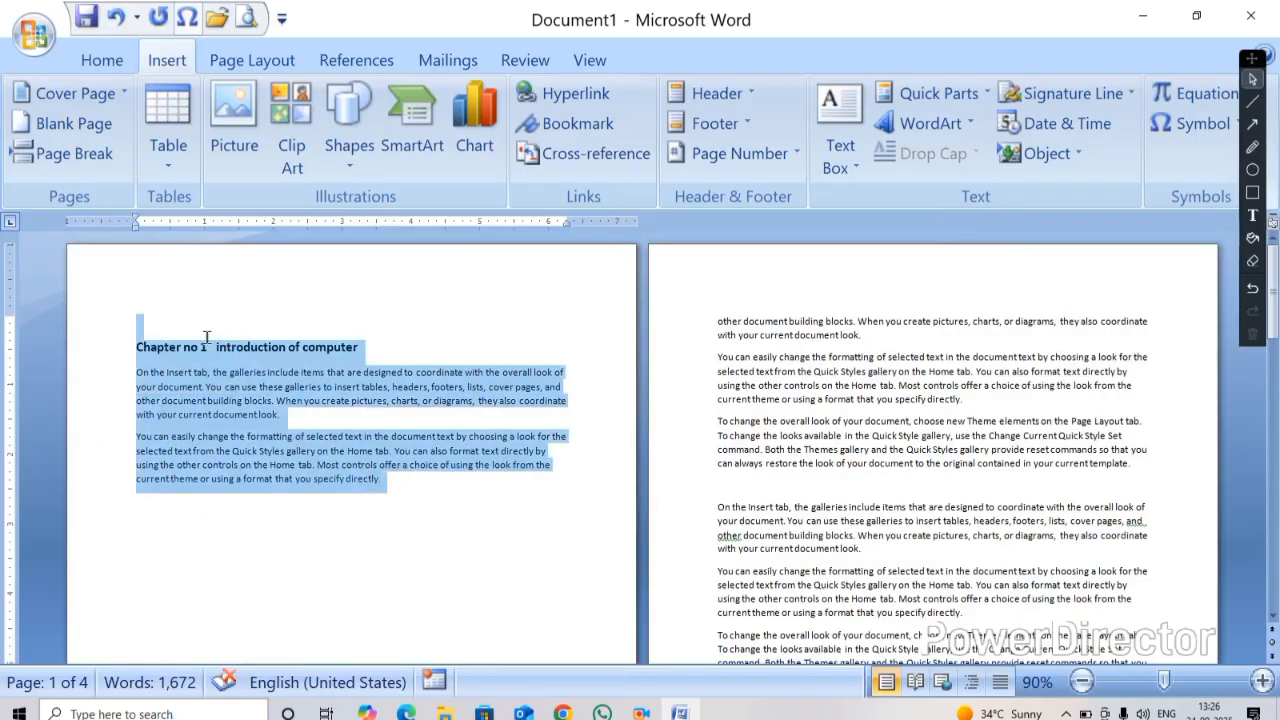
{"action": "left_click", "coordinate": [385, 490]}
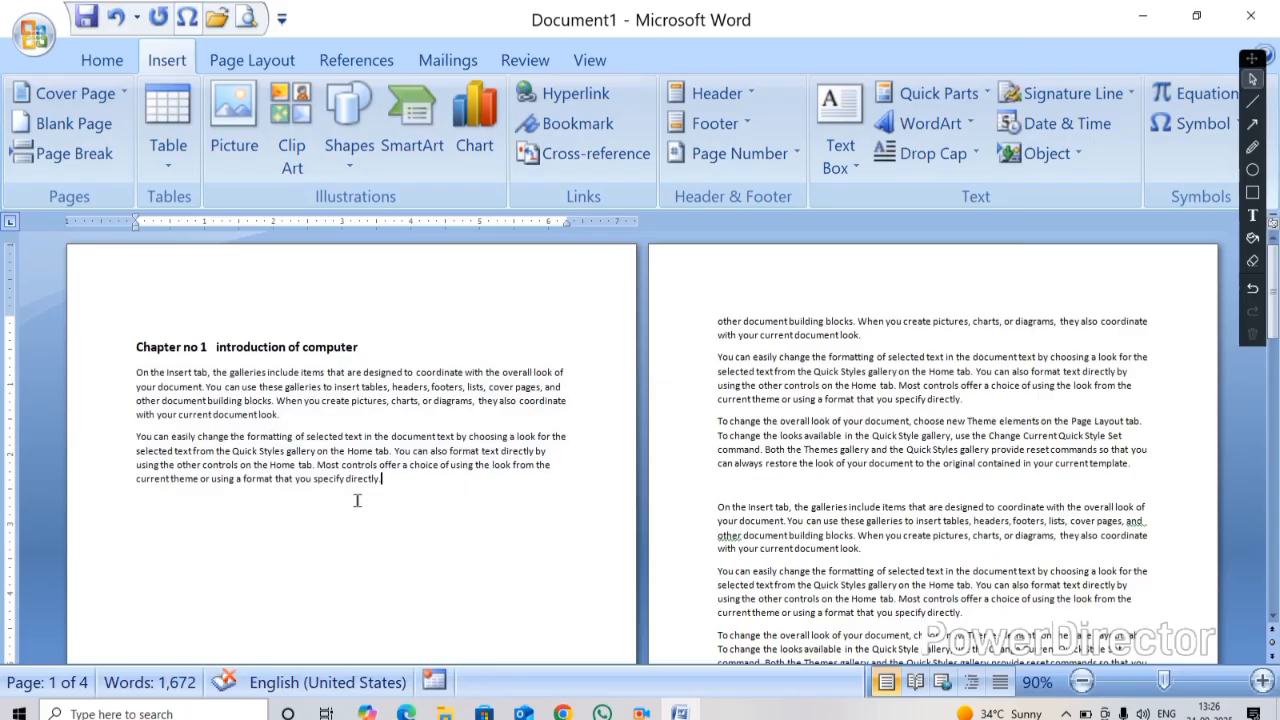
{"action": "left_click", "coordinate": [141, 520]}
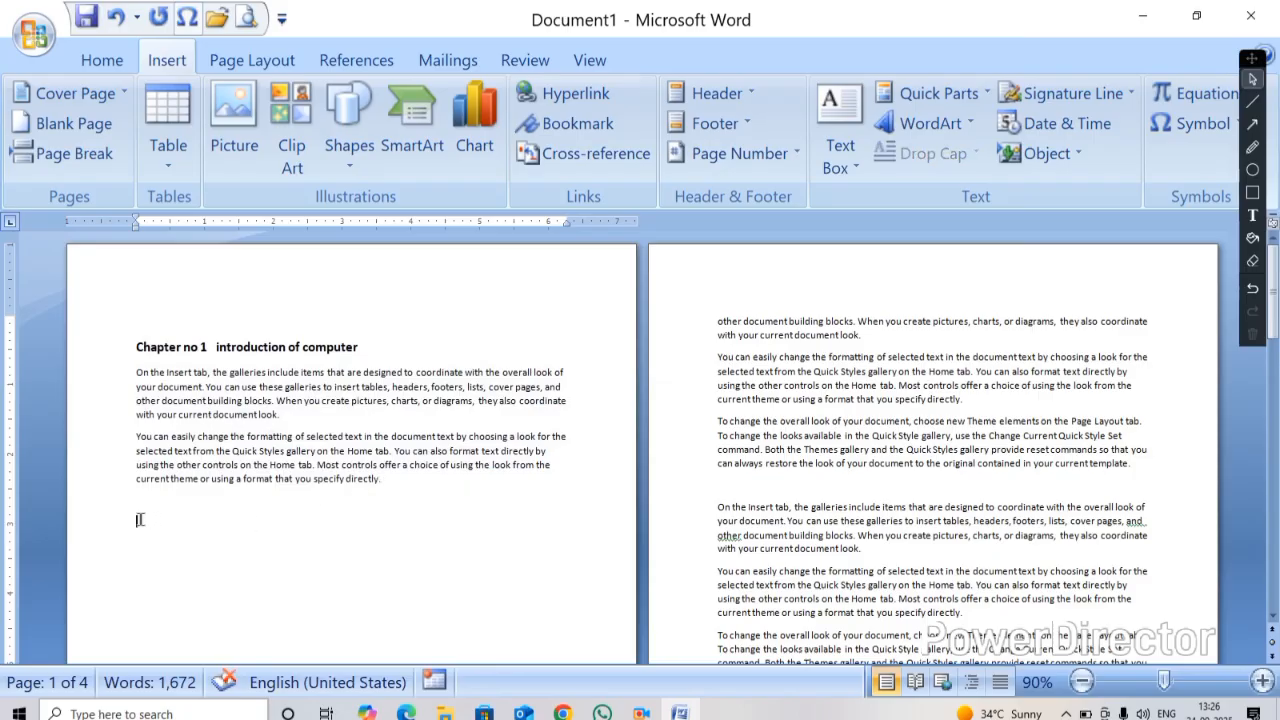
{"action": "left_click", "coordinate": [170, 168]}
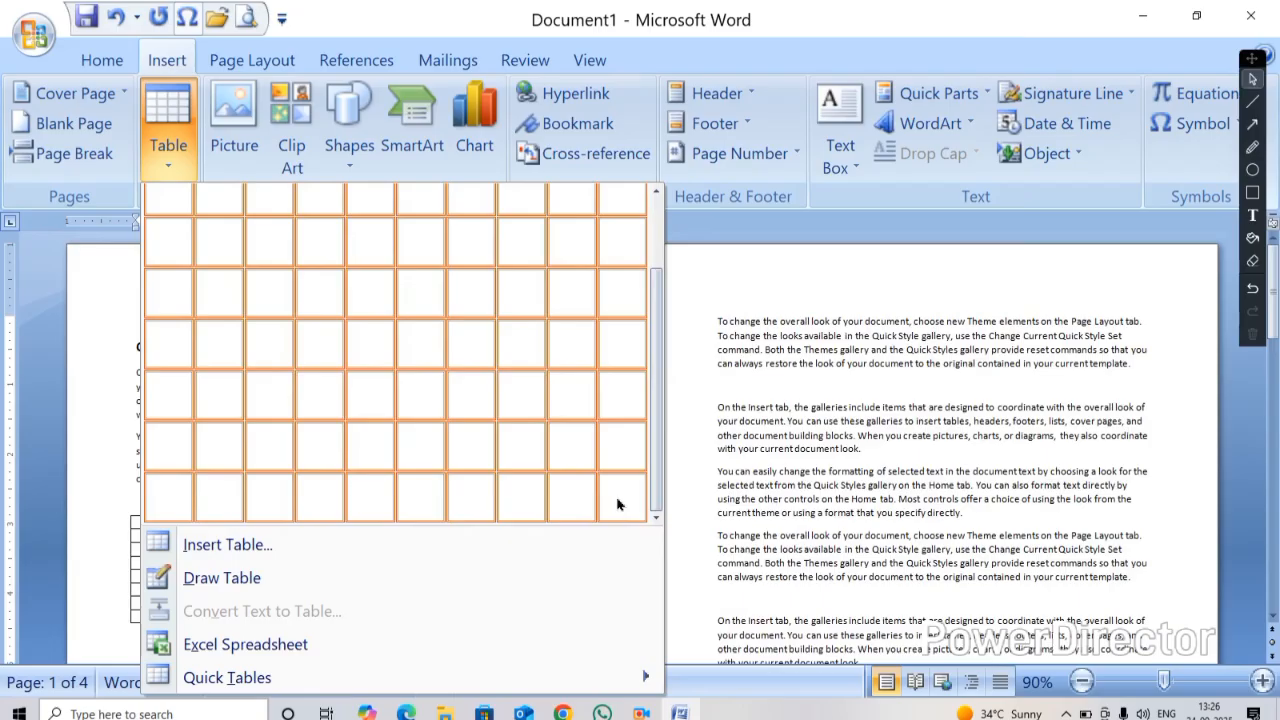
{"action": "left_click", "coordinate": [616, 505]}
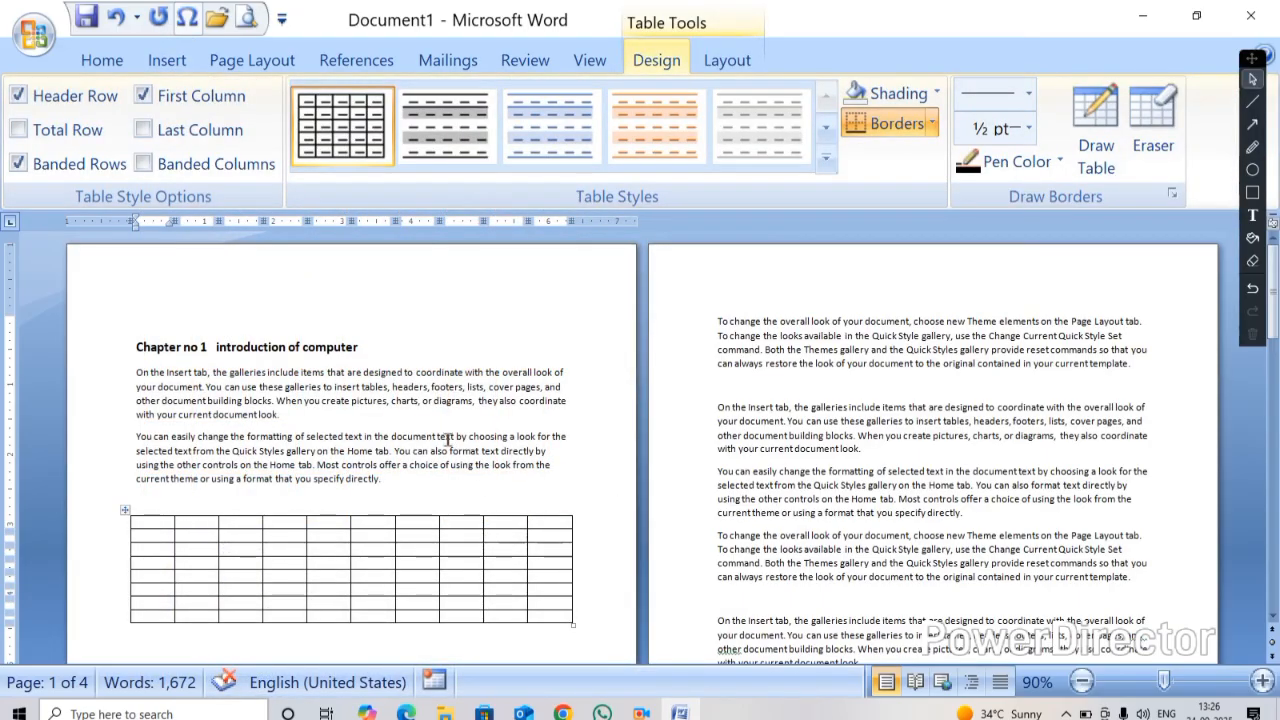
{"action": "scroll", "coordinate": [427, 430], "scroll_direction": "up", "scroll_amount": 1, "text": "ctrl"}
{"action": "scroll", "coordinate": [427, 432], "scroll_direction": "up", "scroll_amount": 1, "text": "ctrl"}
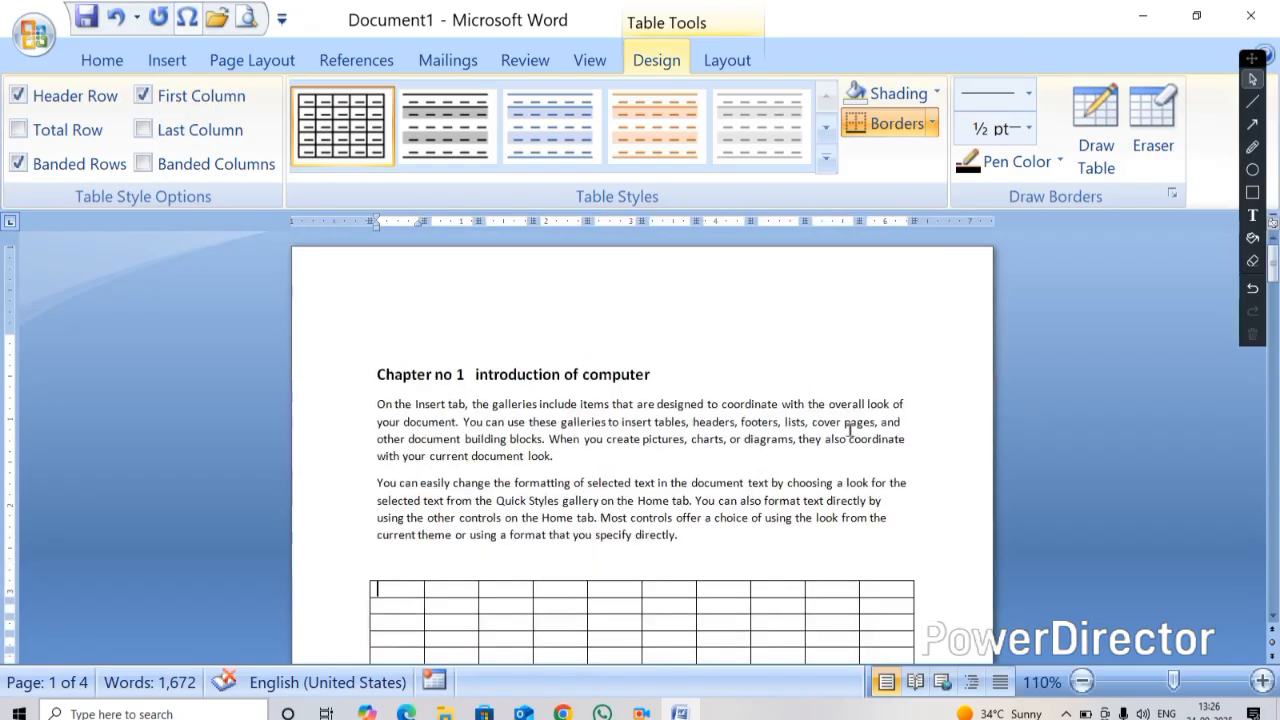
{"action": "left_click", "coordinate": [1274, 617]}
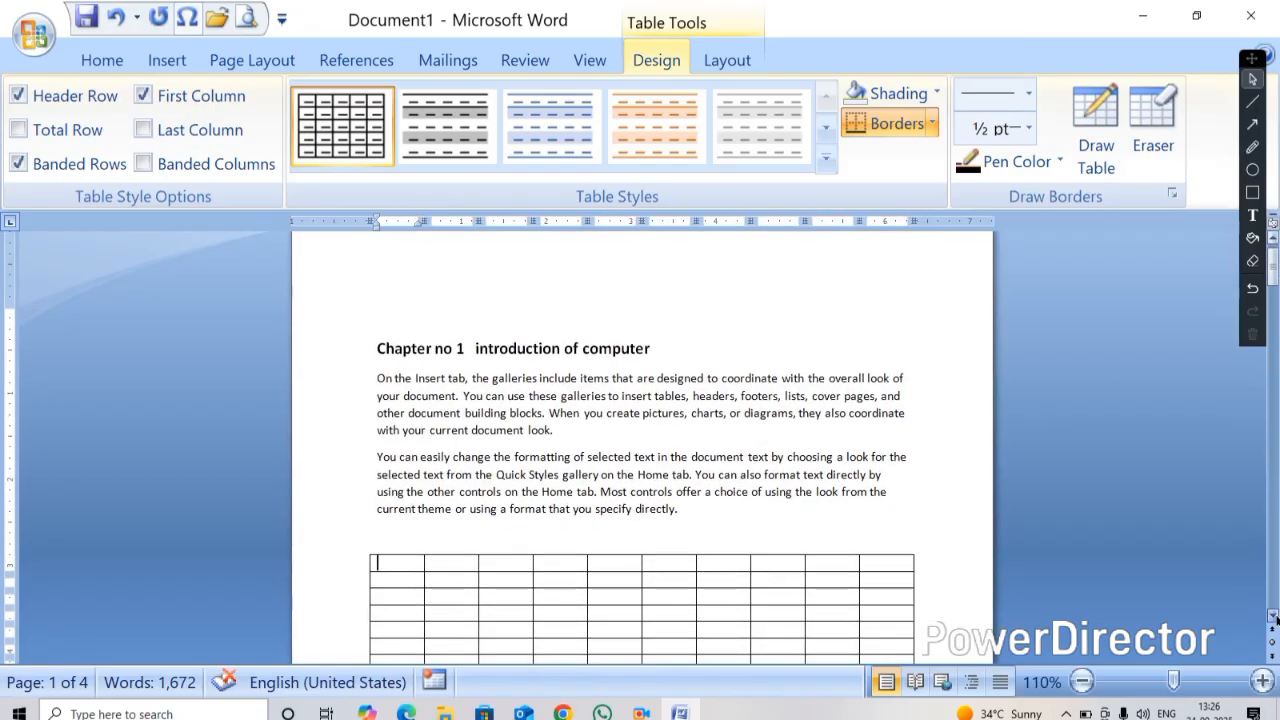
{"action": "left_click", "coordinate": [1274, 617]}
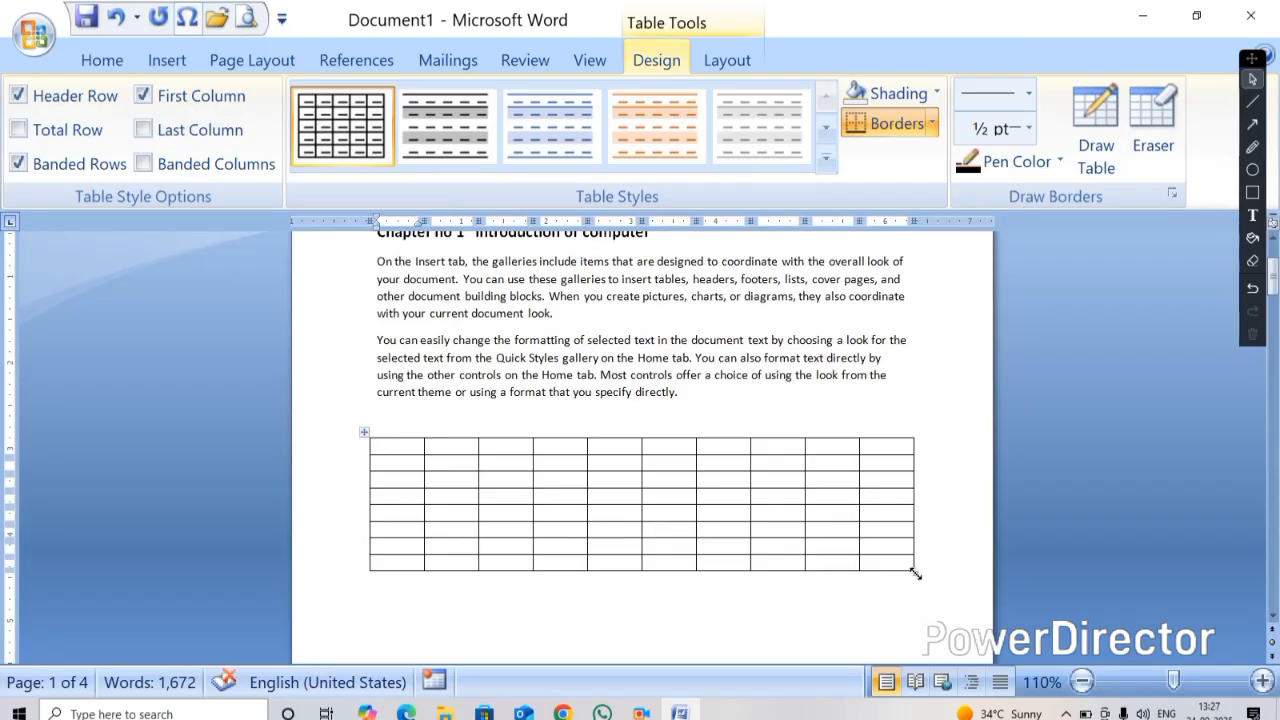
Stretch the table taller, then cut the whole table
{"action": "left_click_drag", "start_coordinate": [915, 573], "coordinate": [928, 660]}
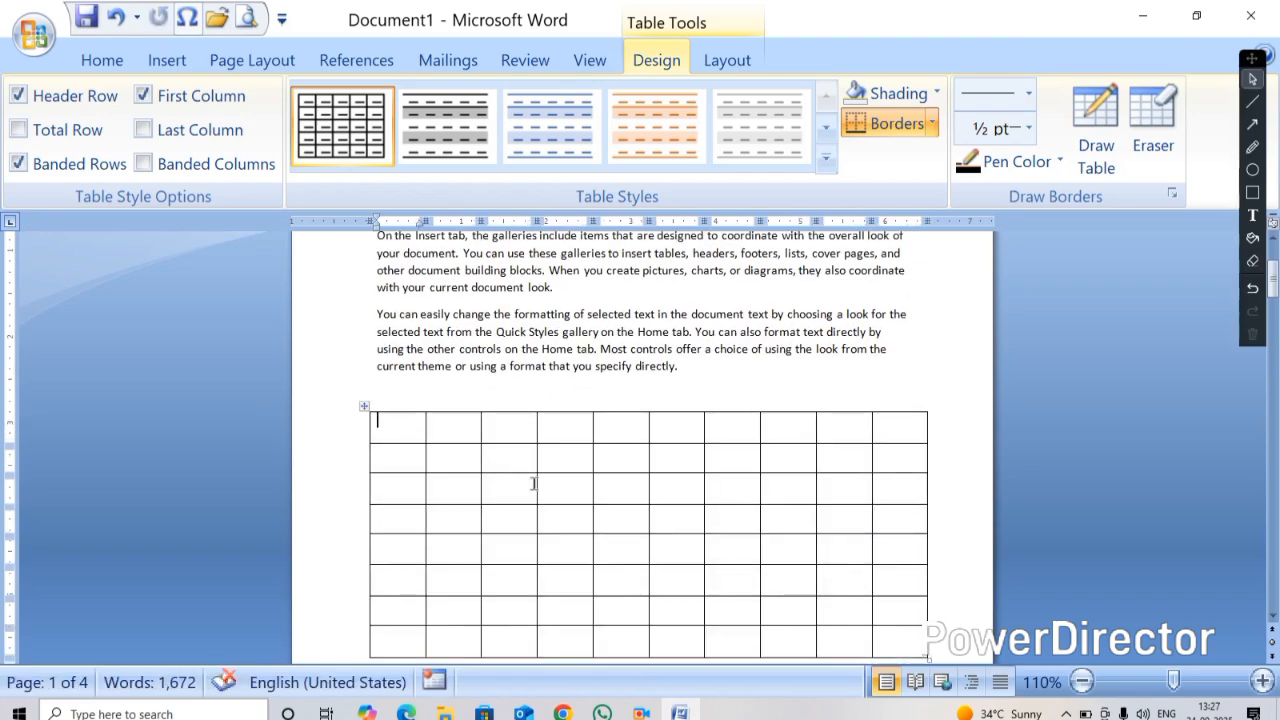
{"action": "right_click", "coordinate": [361, 411]}
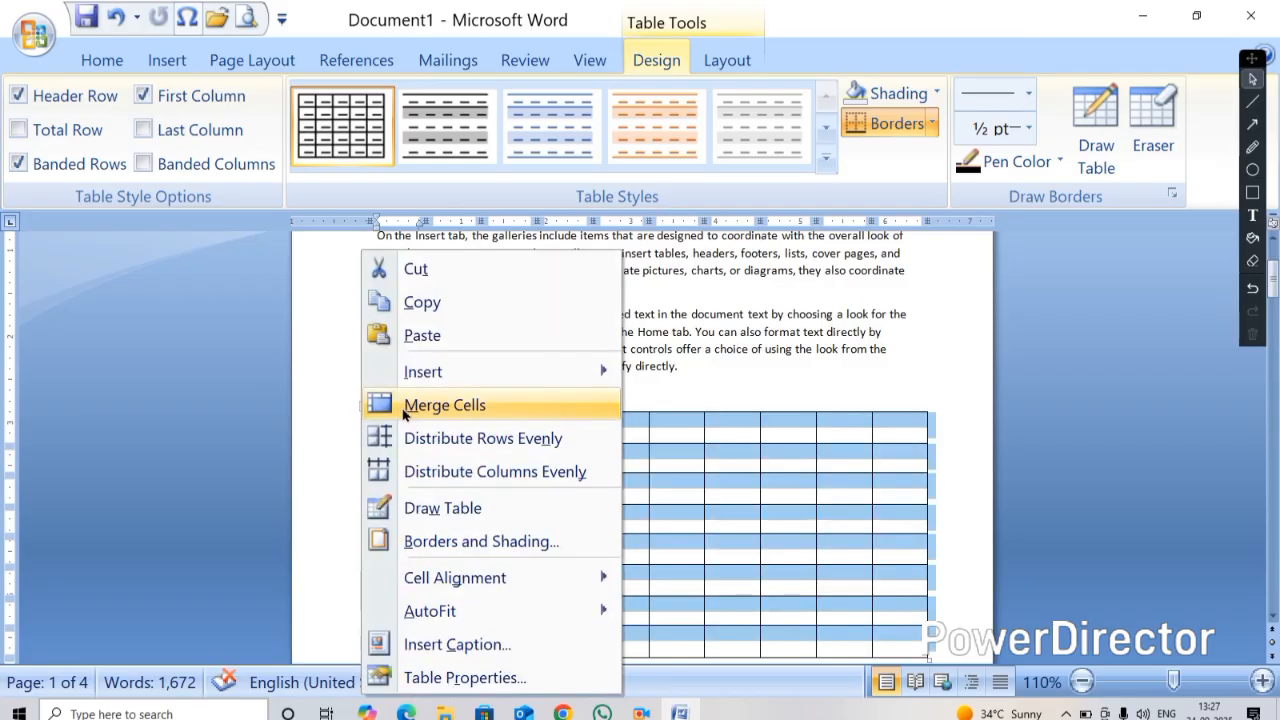
{"action": "left_click", "coordinate": [410, 270]}
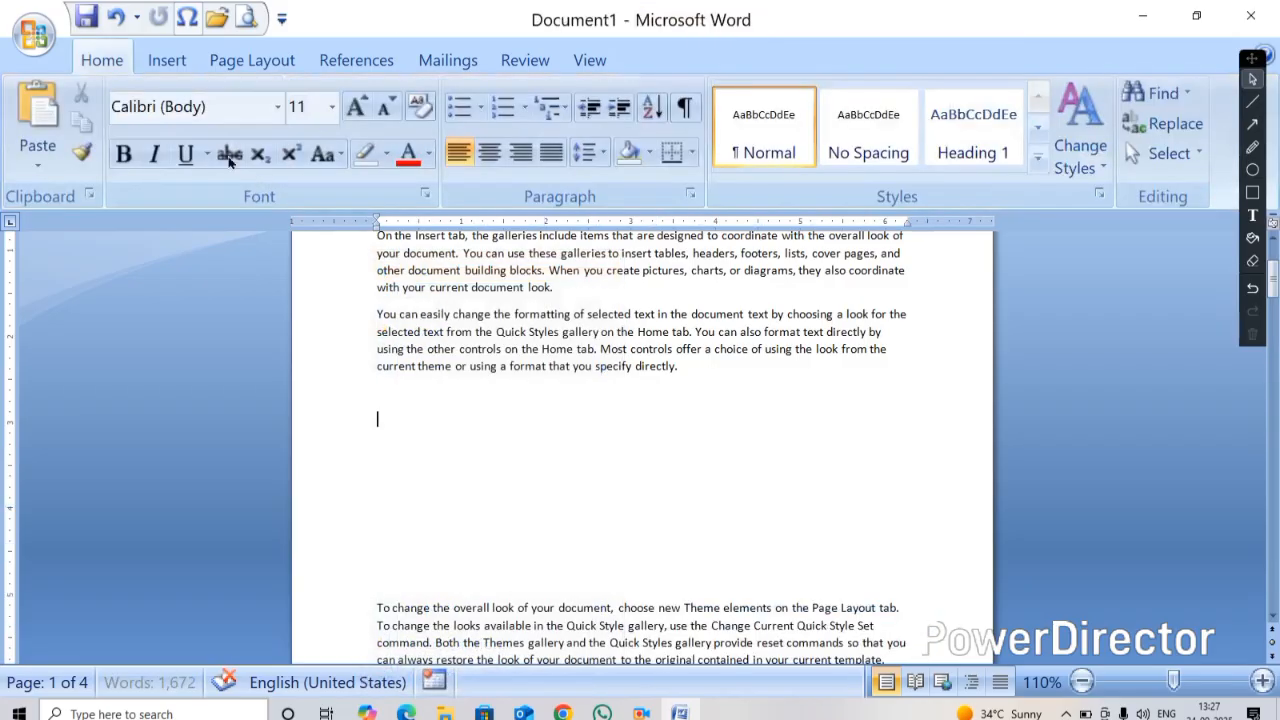
Insert a 6-column by 3-row table below the second paragraph
{"action": "left_click", "coordinate": [167, 60]}
{"action": "left_click", "coordinate": [168, 120]}
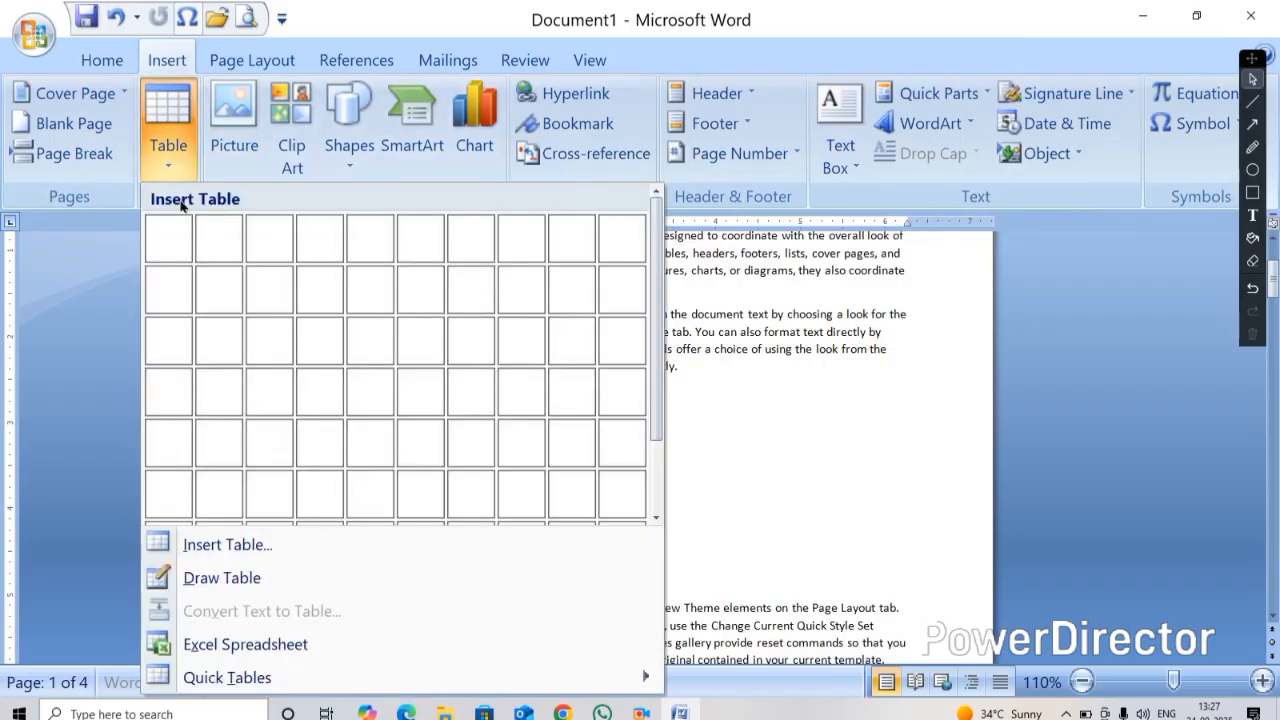
{"action": "left_click", "coordinate": [421, 357]}
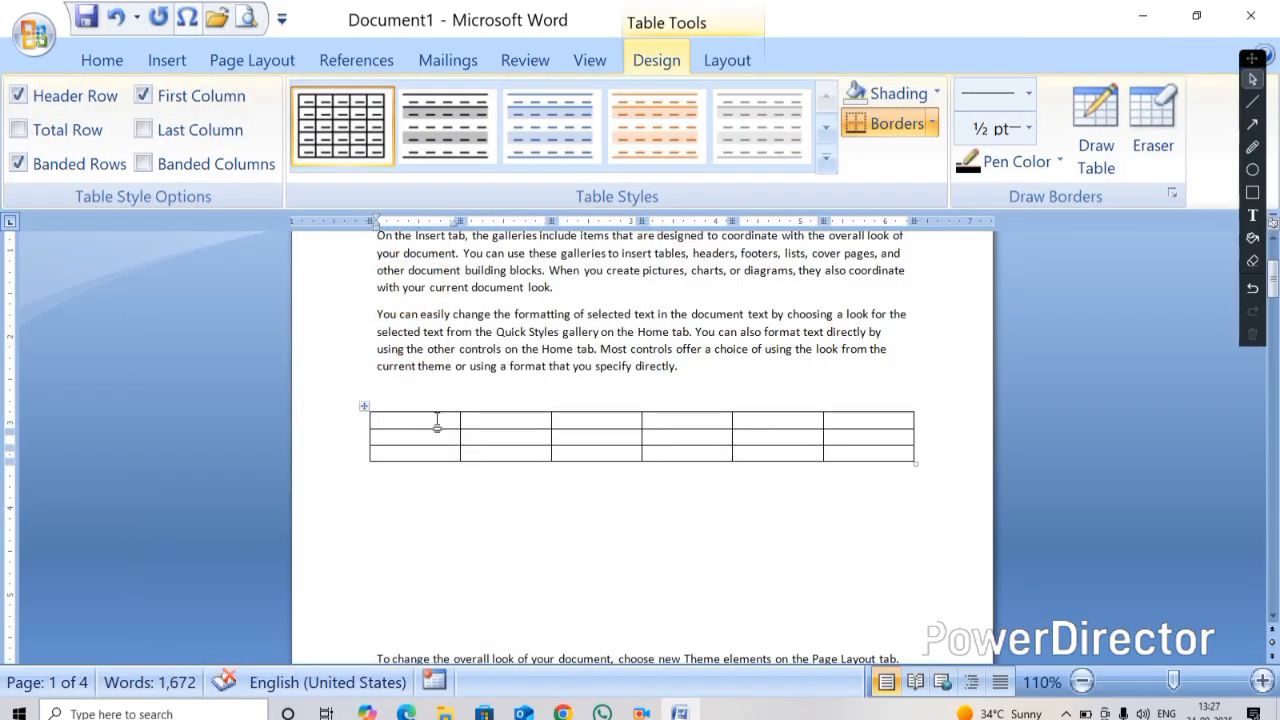
Enter the header cells NAME, FATHER NAME, AADHAR NO and DOB in the table's first row
{"action": "type", "text": "NAME"}
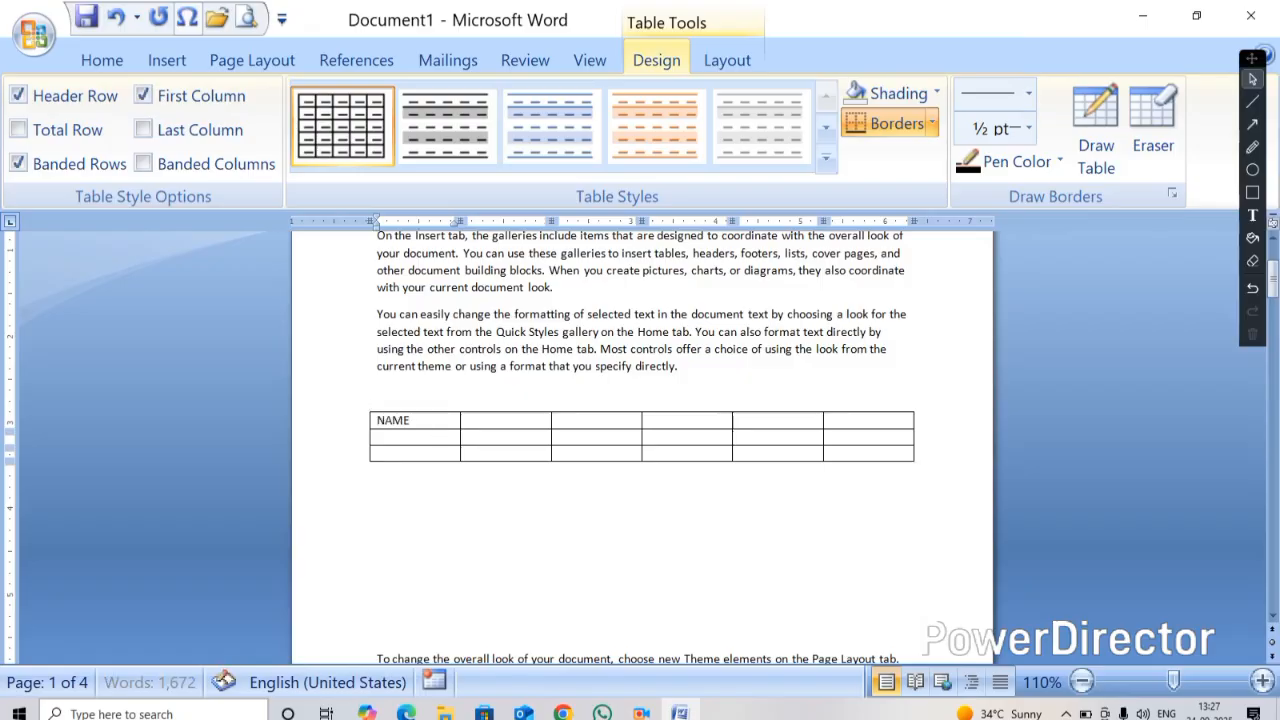
{"action": "key", "text": "Tab"}
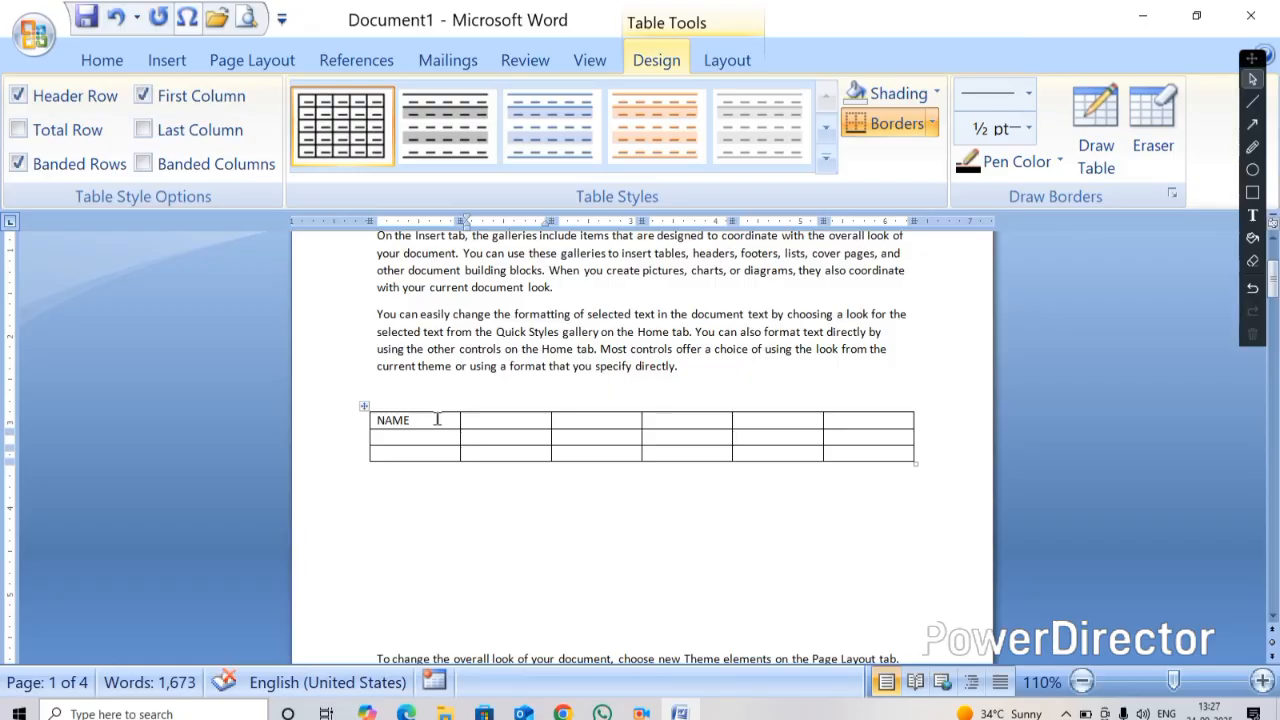
{"action": "type", "text": "FATHER NAME"}
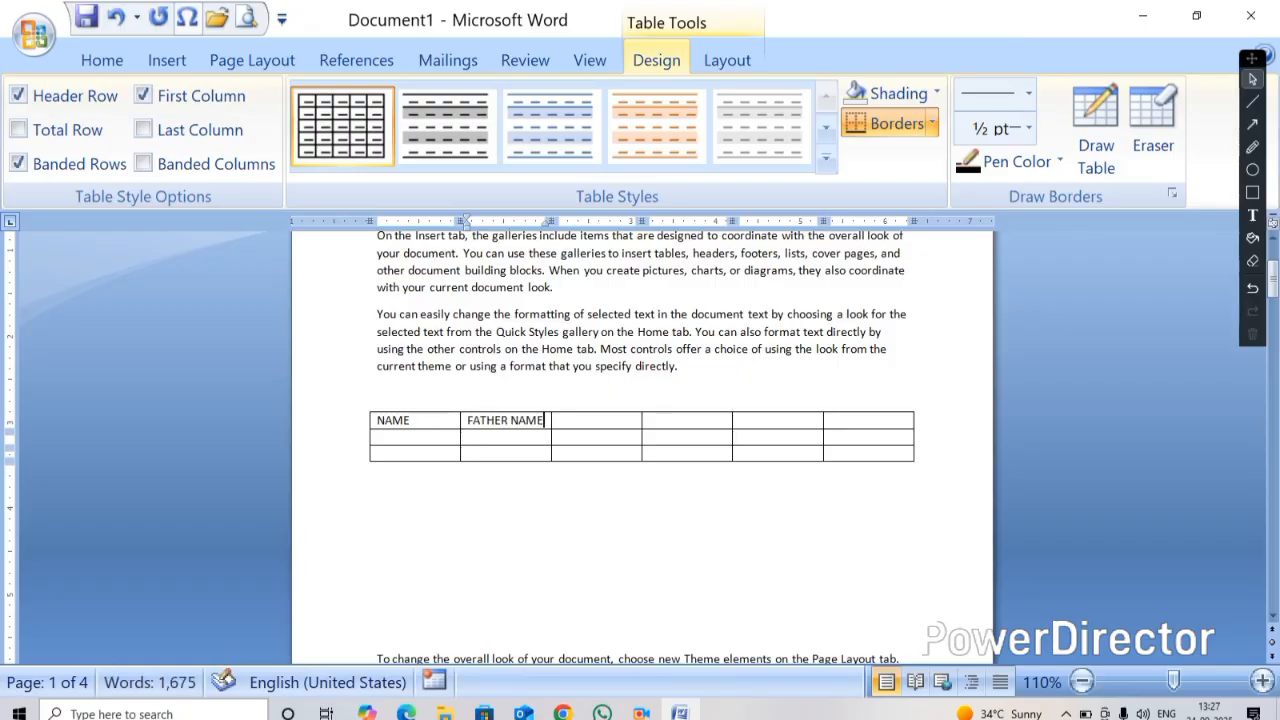
{"action": "key", "text": "Tab"}
{"action": "type", "text": "AADH"}
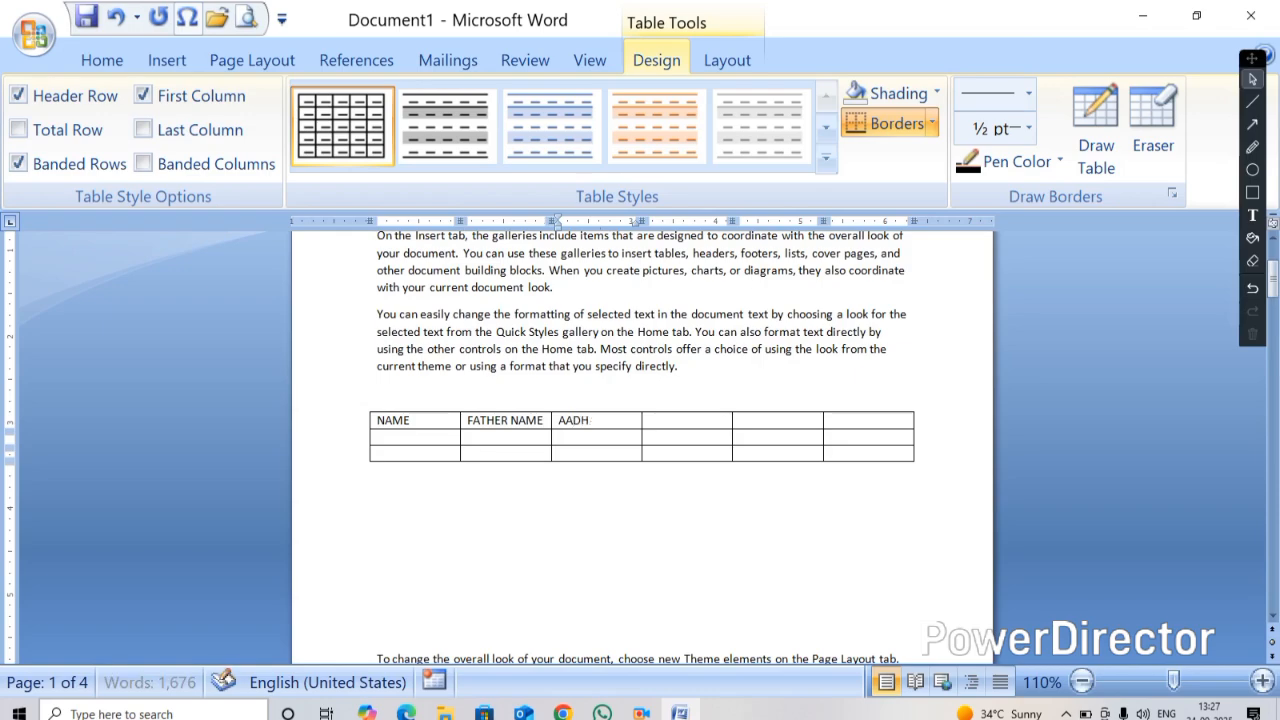
{"action": "type", "text": "AR NO"}
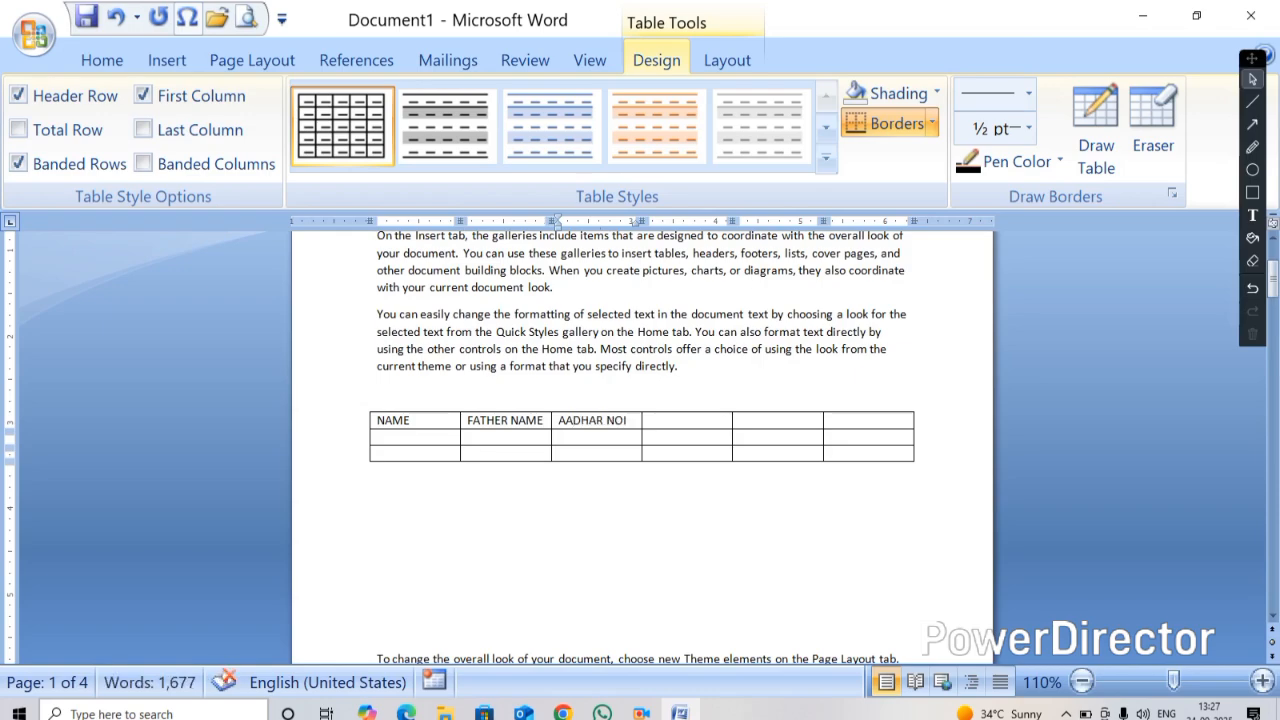
{"action": "key", "text": "Tab"}
{"action": "type", "text": "DOB"}
{"action": "key", "text": "Tab"}
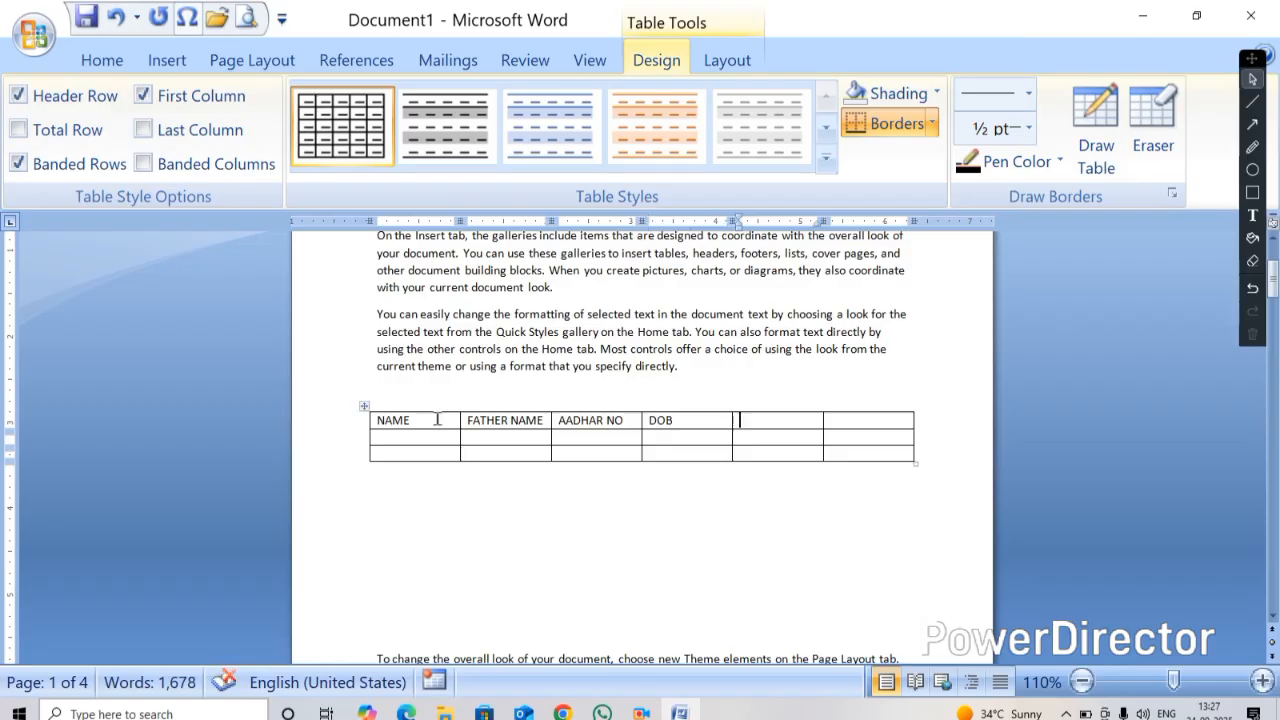
Enter two person names in the NAME column's second and third rows
{"action": "key", "text": "Left"}
{"action": "key", "text": "Left"}
{"action": "key", "text": "Left"}
{"action": "key", "text": "Left"}
{"action": "key", "text": "Left"}
{"action": "key", "text": "Left"}
{"action": "key", "text": "Left"}
{"action": "key", "text": "Left"}
{"action": "key", "text": "Left"}
{"action": "key", "text": "Left"}
{"action": "key", "text": "Left"}
{"action": "key", "text": "Left"}
{"action": "key", "text": "Left"}
{"action": "key", "text": "Left"}
{"action": "key", "text": "Left"}
{"action": "key", "text": "Left"}
{"action": "key", "text": "Left"}
{"action": "key", "text": "Left"}
{"action": "key", "text": "Left"}
{"action": "key", "text": "Left"}
{"action": "key", "text": "Left"}
{"action": "key", "text": "Left"}
{"action": "key", "text": "Left"}
{"action": "key", "text": "End"}
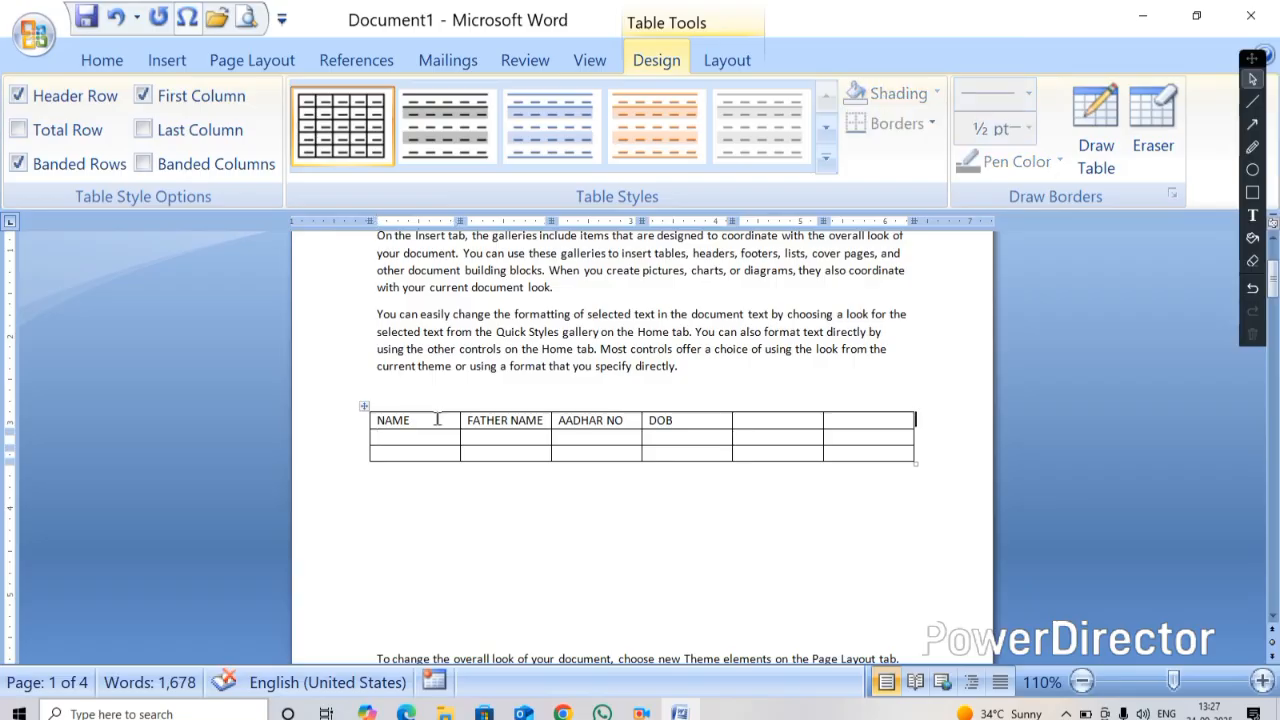
{"action": "key", "text": "Right"}
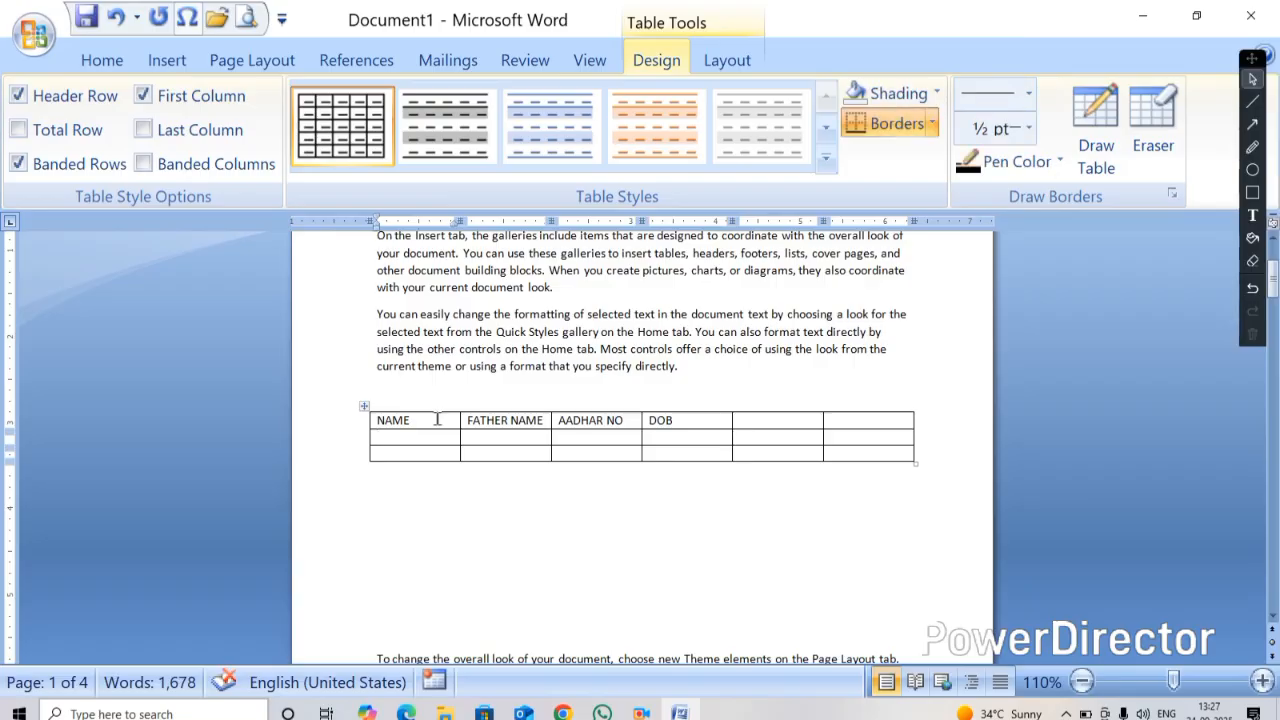
{"action": "type", "text": "AJAY"}
{"action": "key", "text": "Down"}
{"action": "type", "text": "A"}
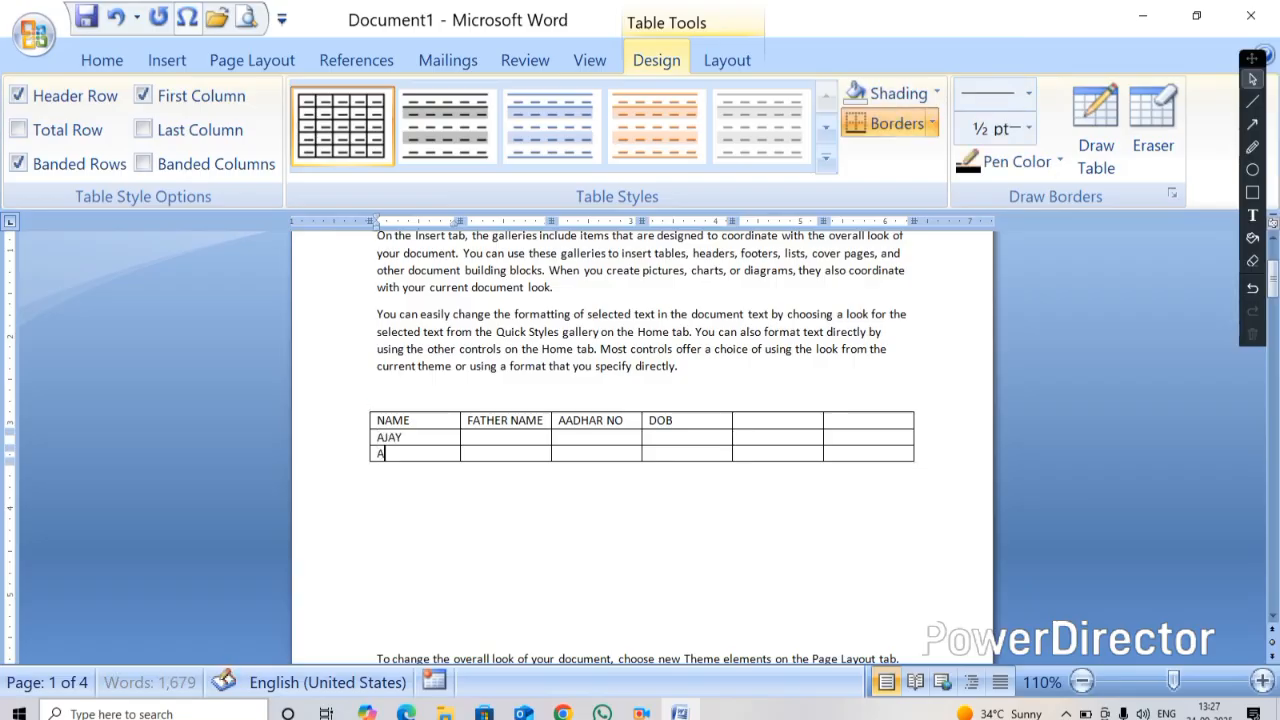
{"action": "type", "text": "MAN"}
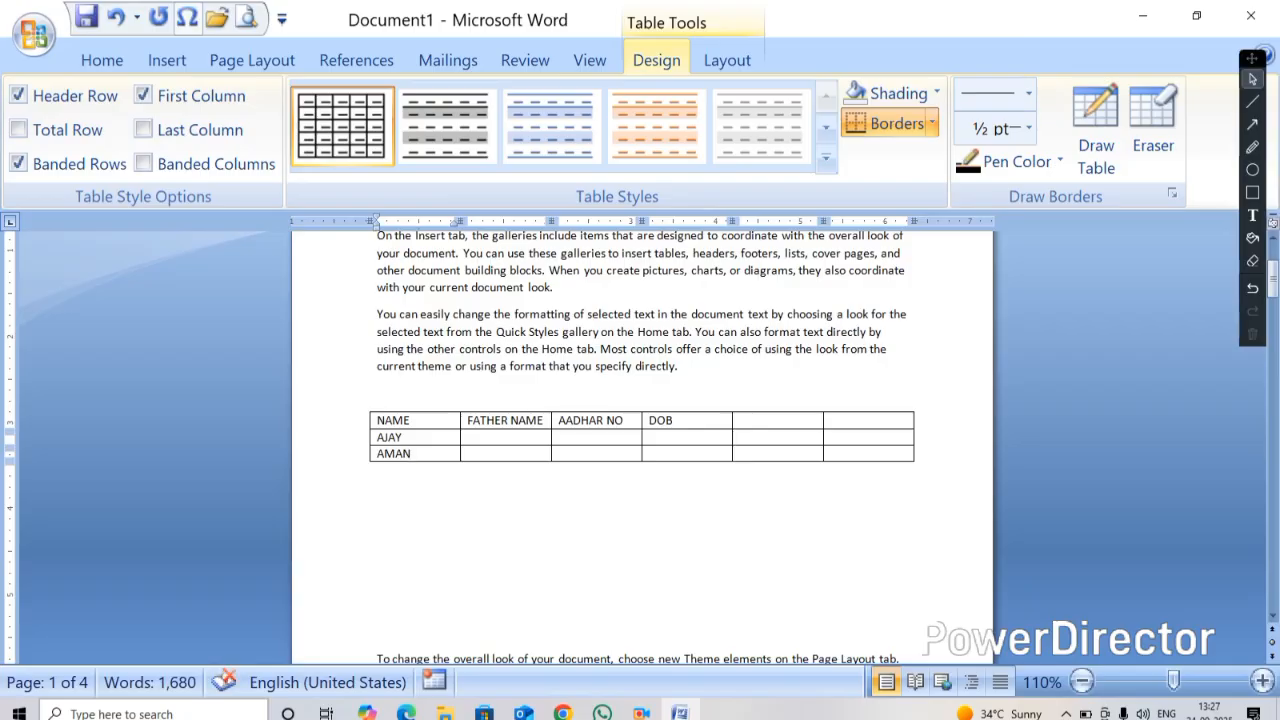
Extend the table to six rows by tabbing past its last cell
{"action": "key", "text": "Tab"}
{"action": "key", "text": "Tab"}
{"action": "key", "text": "Tab"}
{"action": "key", "text": "Tab"}
{"action": "key", "text": "Tab"}
{"action": "key", "text": "Tab"}
{"action": "key", "text": "Tab"}
{"action": "key", "text": "Tab"}
{"action": "key", "text": "Tab"}
{"action": "key", "text": "Tab"}
{"action": "key", "text": "Tab"}
{"action": "key", "text": "Tab"}
{"action": "key", "text": "Tab"}
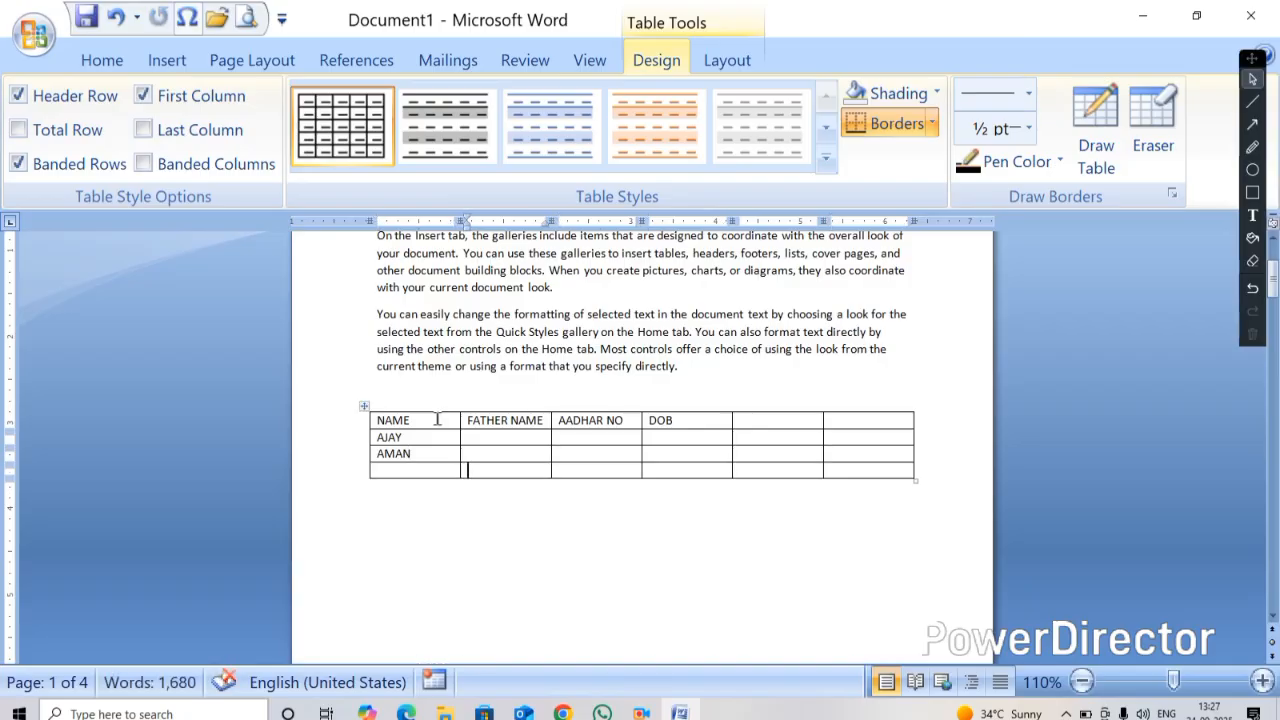
{"action": "key", "text": "Tab"}
{"action": "key", "text": "Tab"}
{"action": "key", "text": "Tab"}
{"action": "key", "text": "Tab"}
{"action": "key", "text": "Tab"}
{"action": "key", "text": "Tab"}
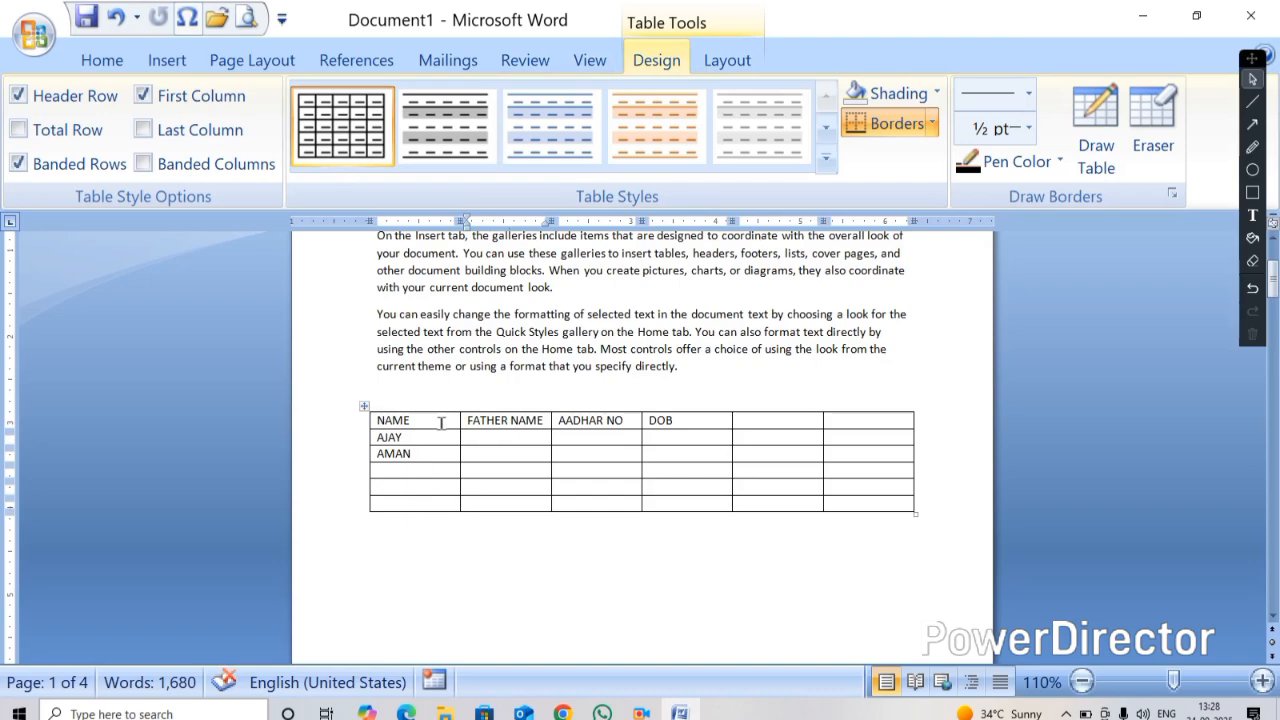
Cut the existing table out of the document
{"action": "left_click", "coordinate": [753, 62]}
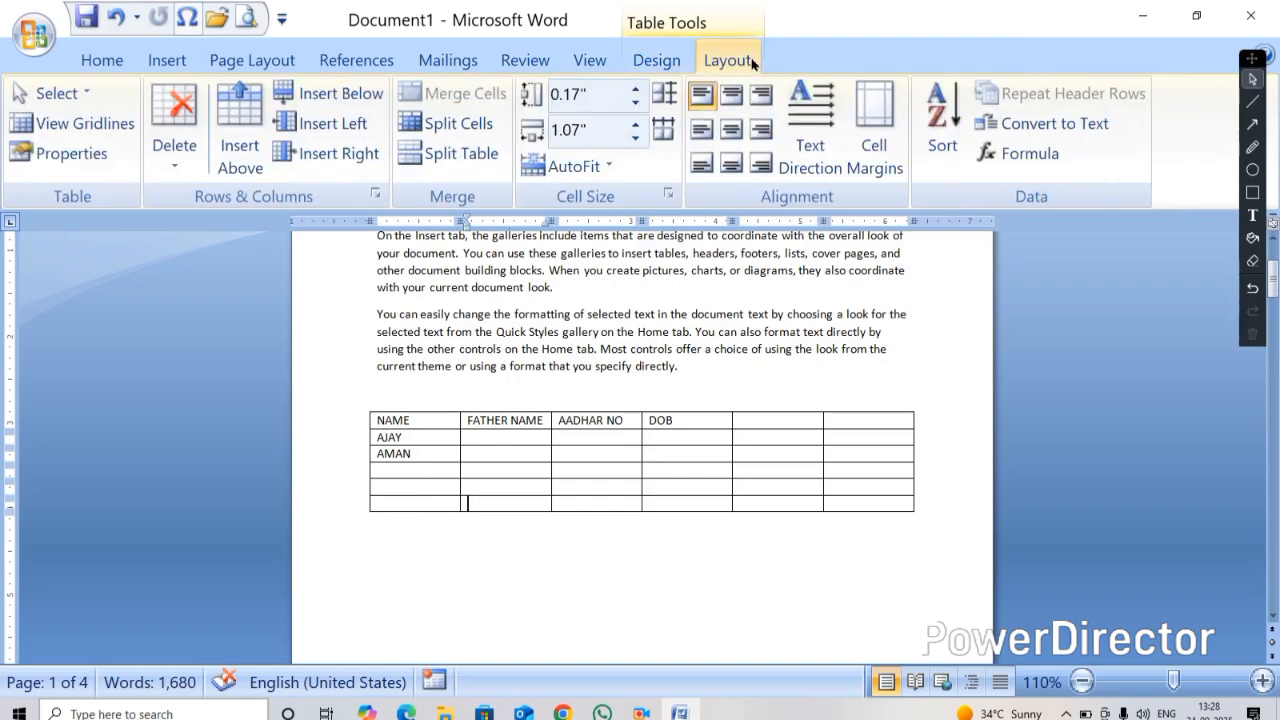
{"action": "left_click", "coordinate": [661, 63]}
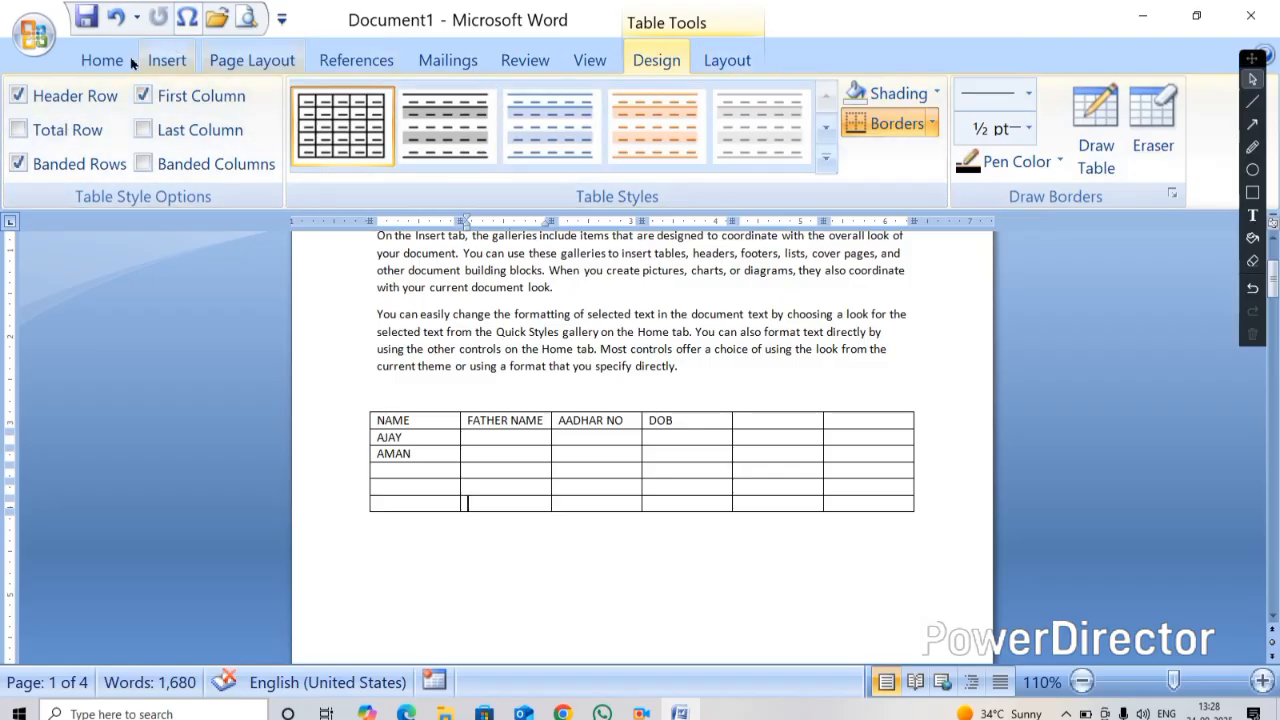
{"action": "left_click", "coordinate": [165, 66]}
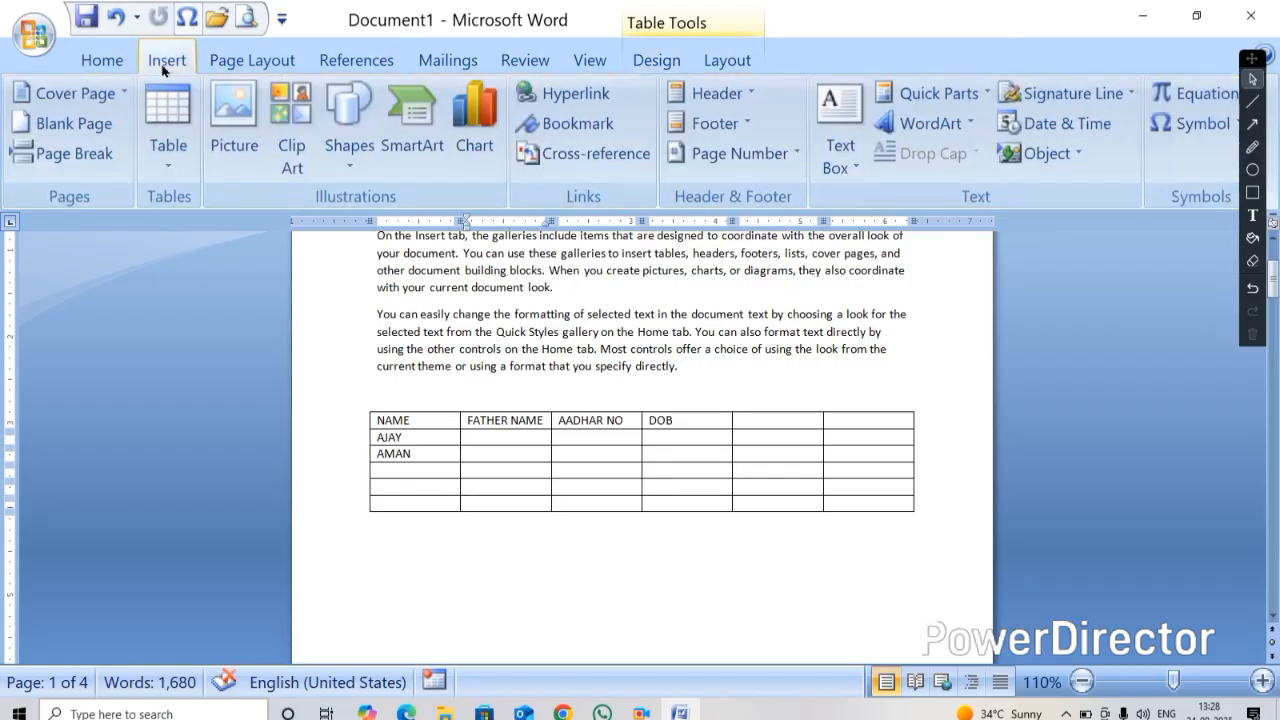
{"action": "left_click", "coordinate": [364, 408]}
{"action": "right_click", "coordinate": [364, 408]}
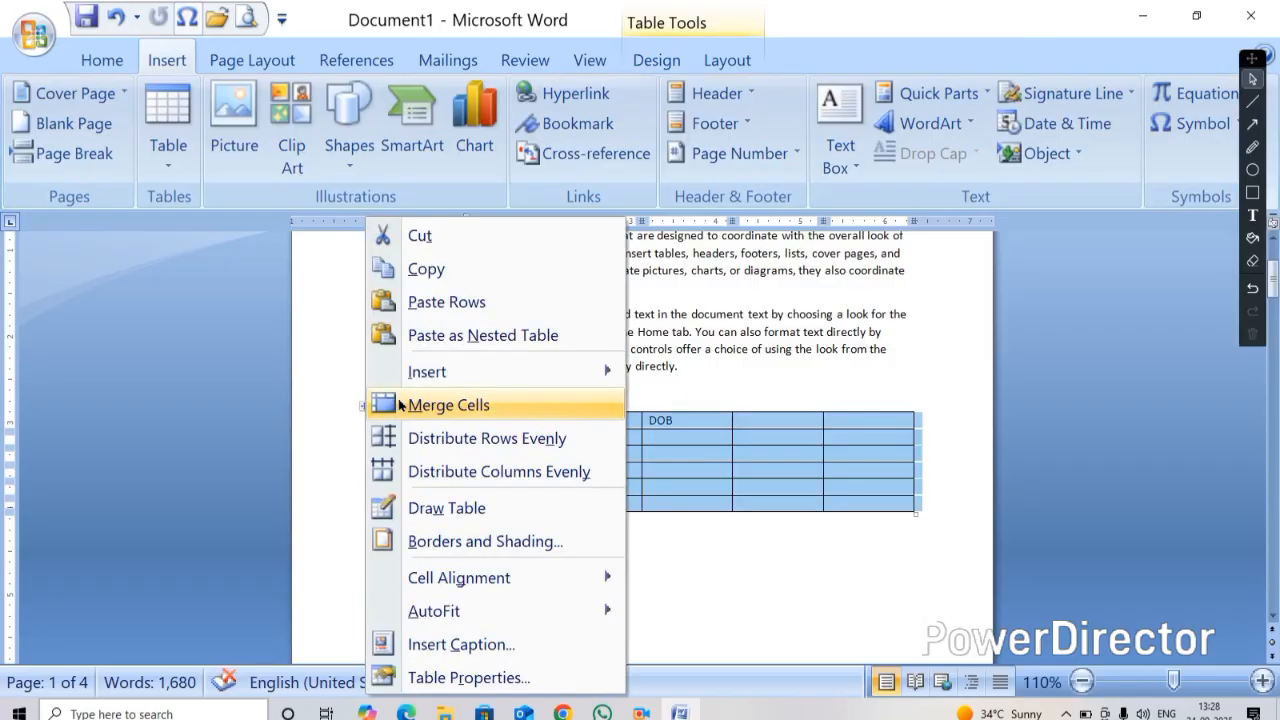
{"action": "left_click", "coordinate": [418, 236]}
Insert a 15-column by 12-row table through the Insert Table dialog
{"action": "left_click", "coordinate": [172, 175]}
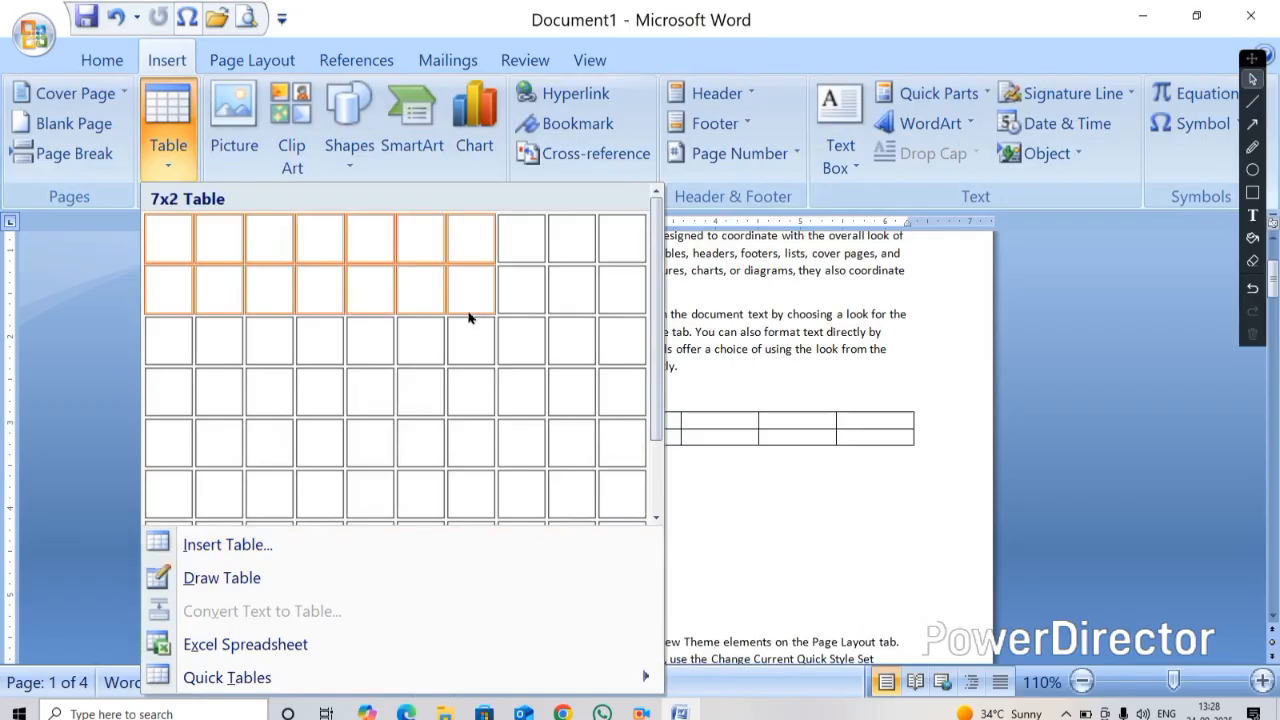
{"action": "left_click", "coordinate": [212, 545]}
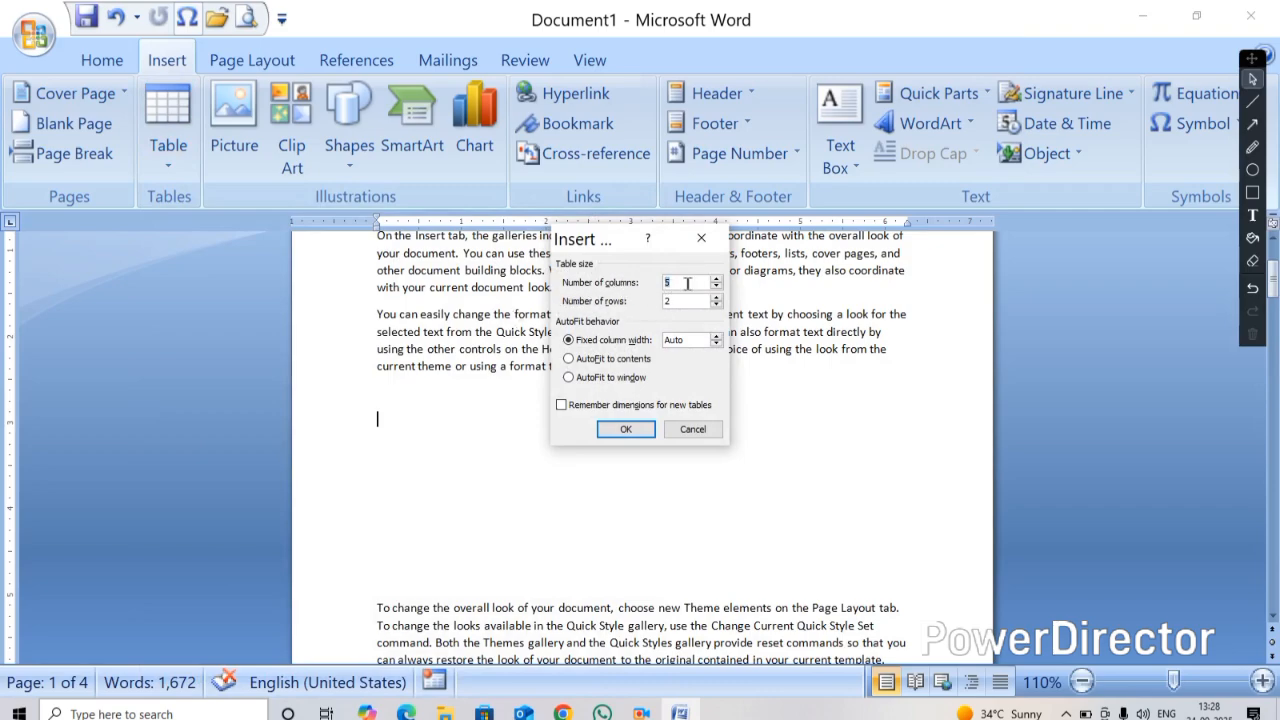
{"action": "double_click", "coordinate": [687, 283]}
{"action": "key", "text": "BackSpace"}
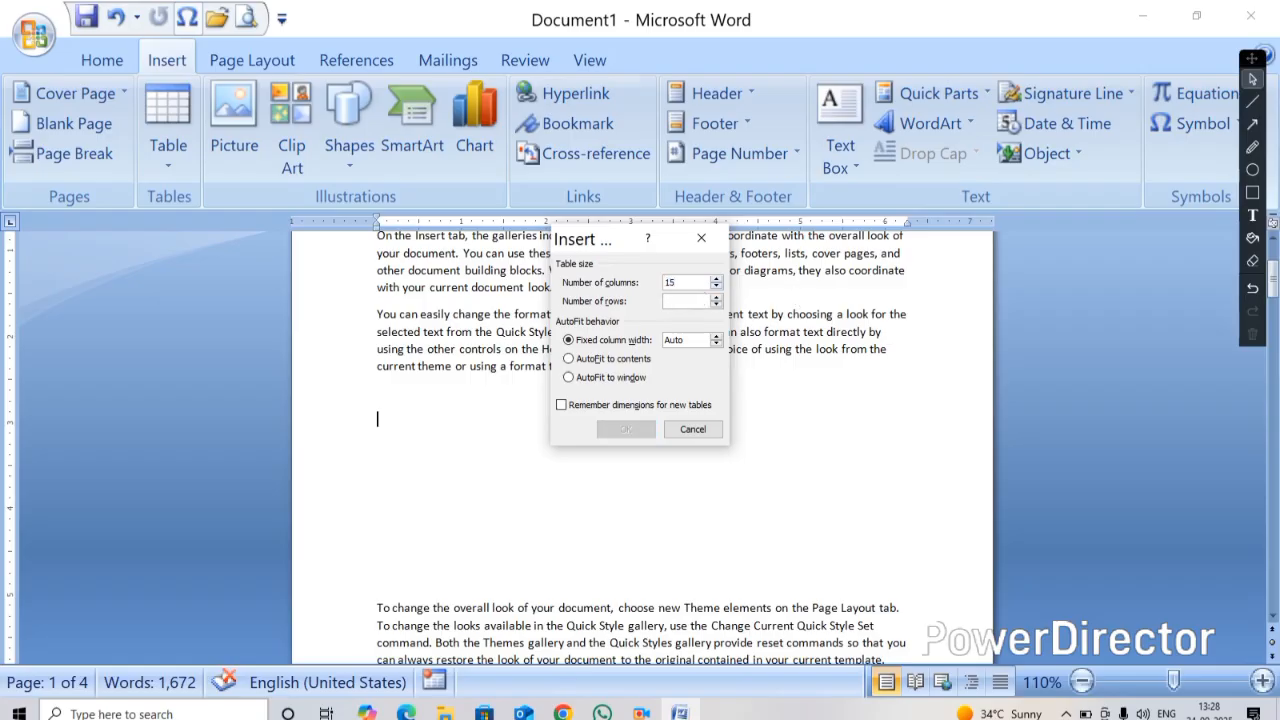
{"action": "type", "text": "12"}
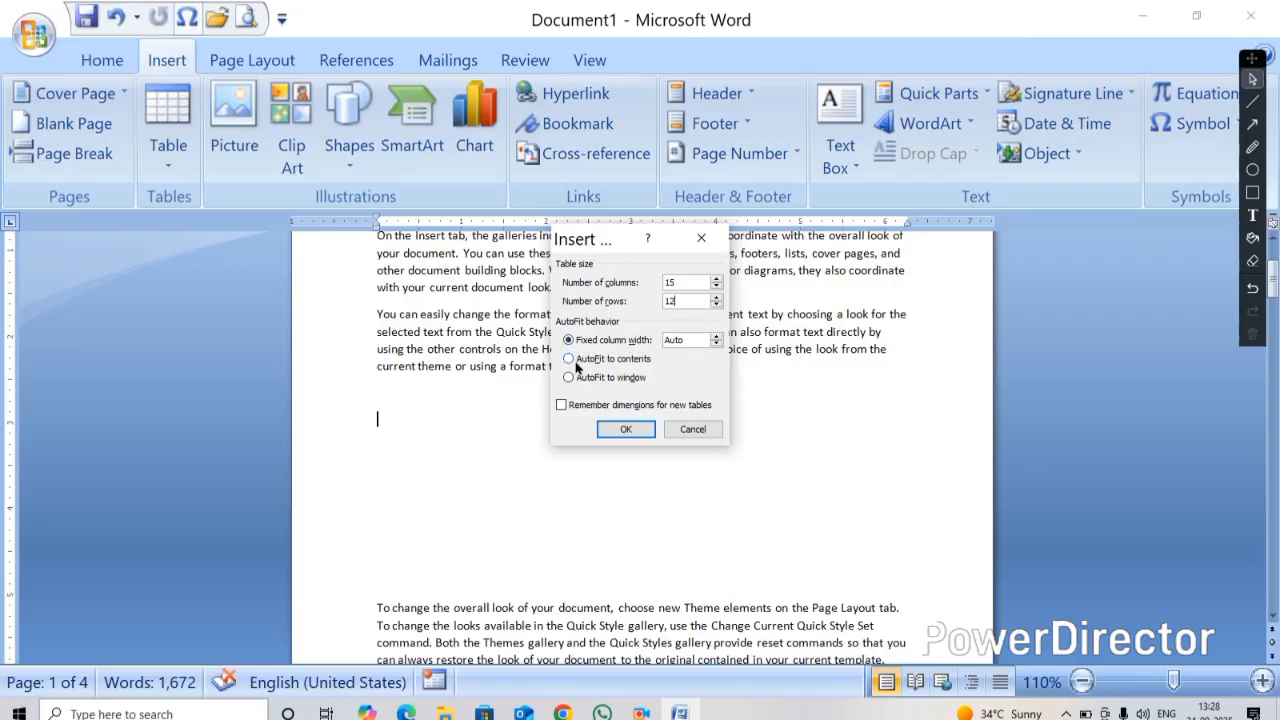
{"action": "left_click", "coordinate": [620, 430]}
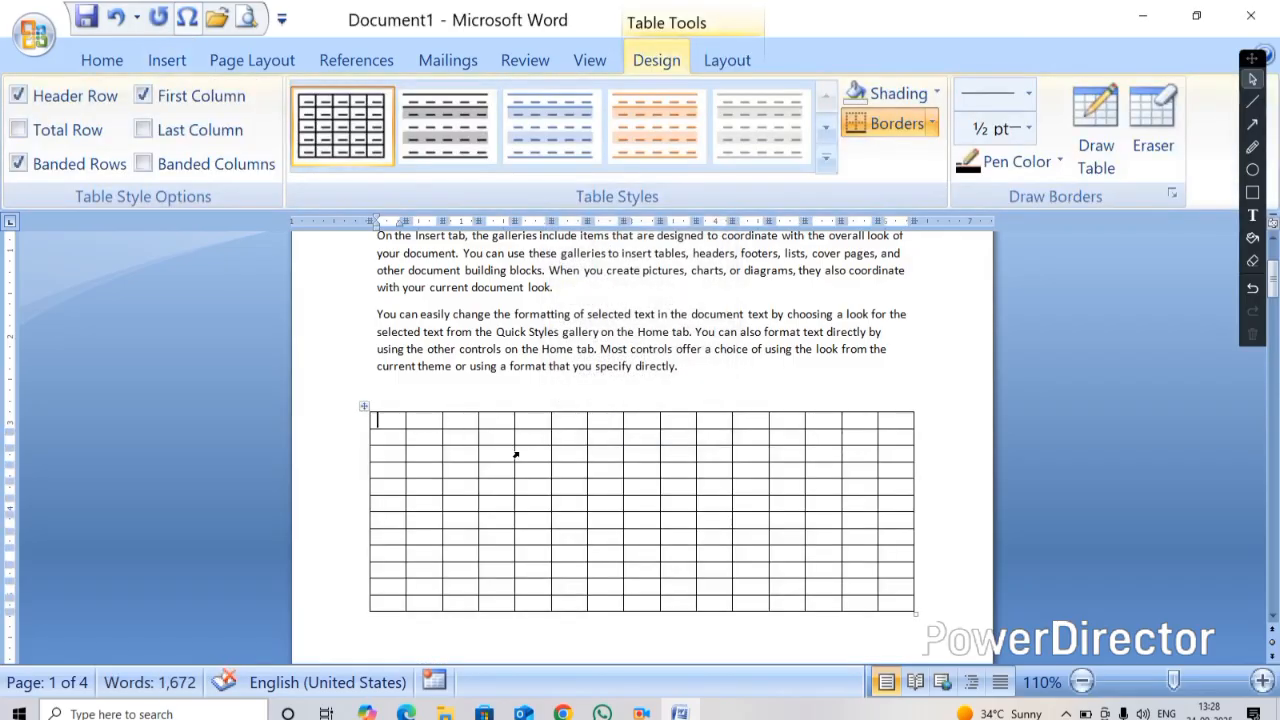
Type sample text WQHWDQDFQW and GGFHGSFDCGSS into the first two cells of the table's first row
{"action": "type", "text": "WQHWDQDFQW"}
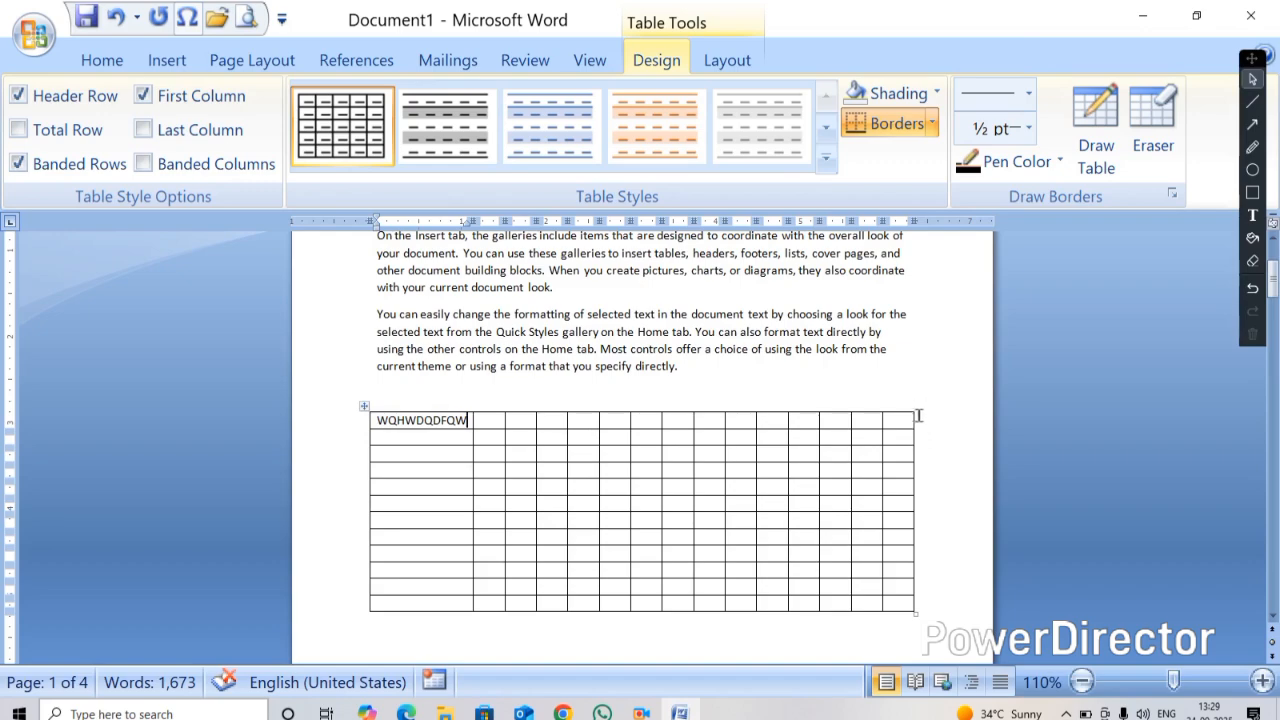
{"action": "left_click_drag", "start_coordinate": [916, 424], "coordinate": [364, 410]}
{"action": "left_click", "coordinate": [373, 422]}
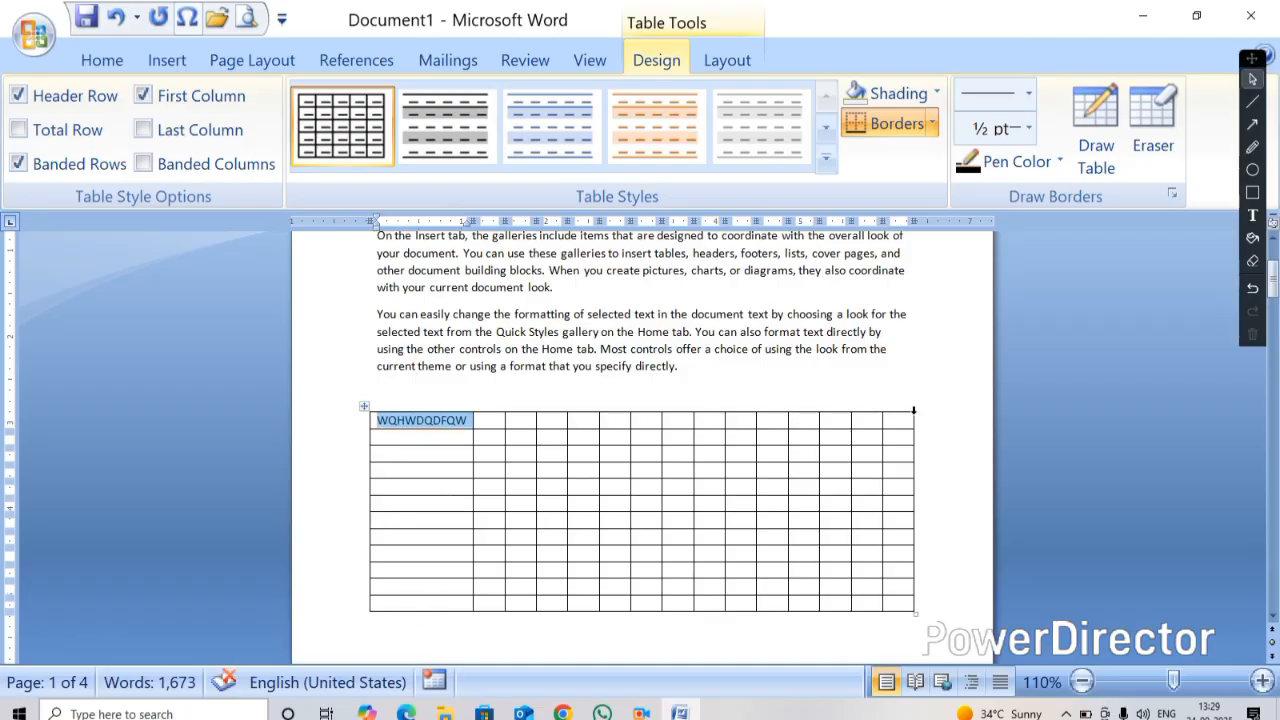
{"action": "left_click", "coordinate": [503, 421]}
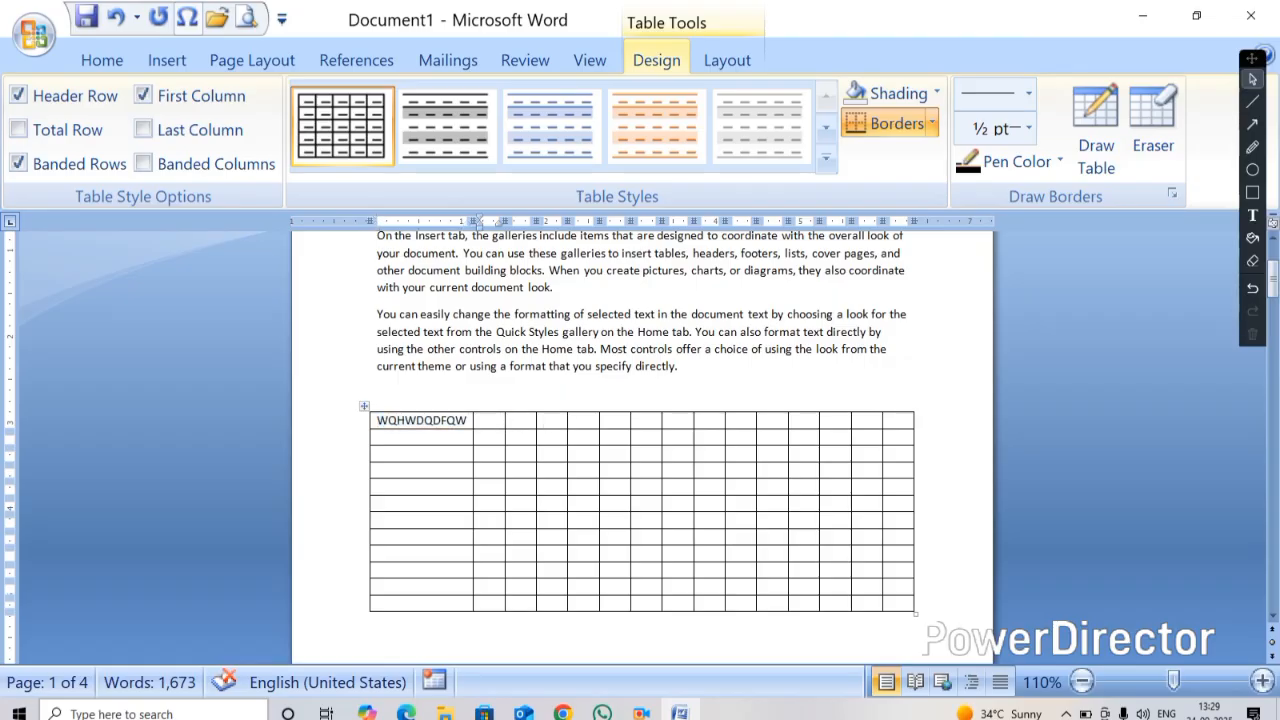
{"action": "type", "text": "GGFHGSFDCGSS"}
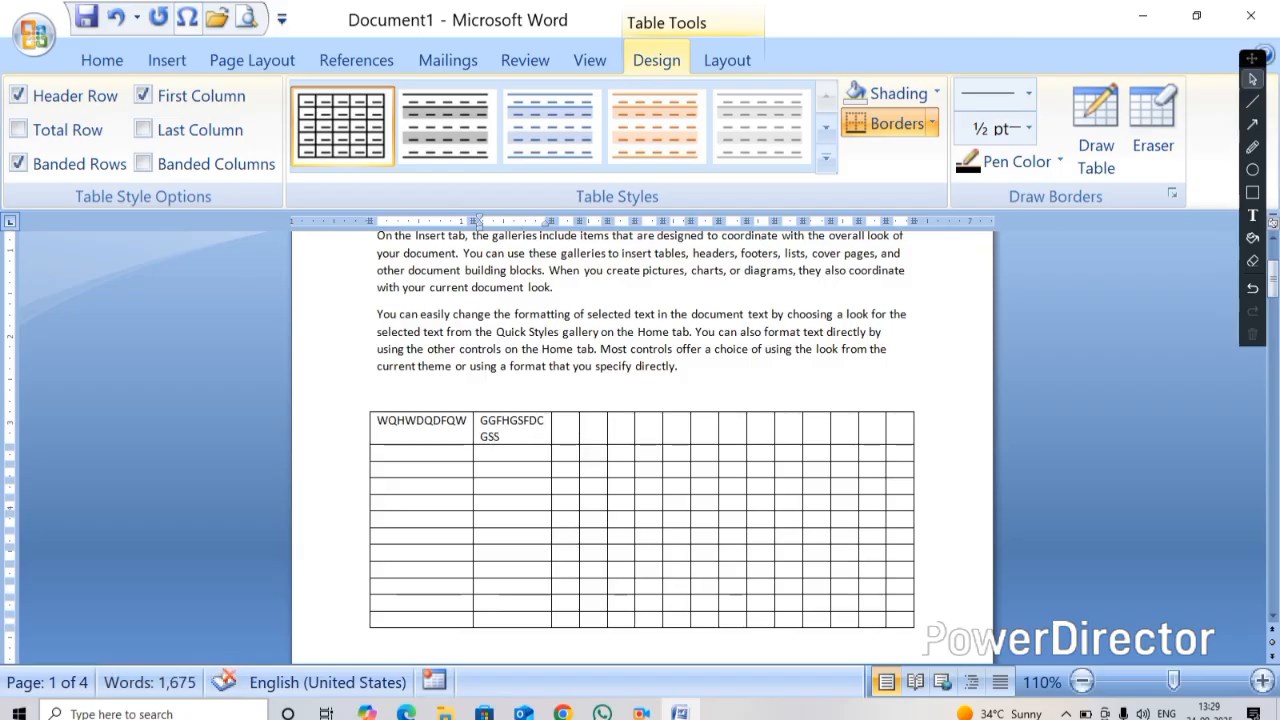
Select the whole 15-column table and cut it from the document
{"action": "left_click", "coordinate": [365, 408]}
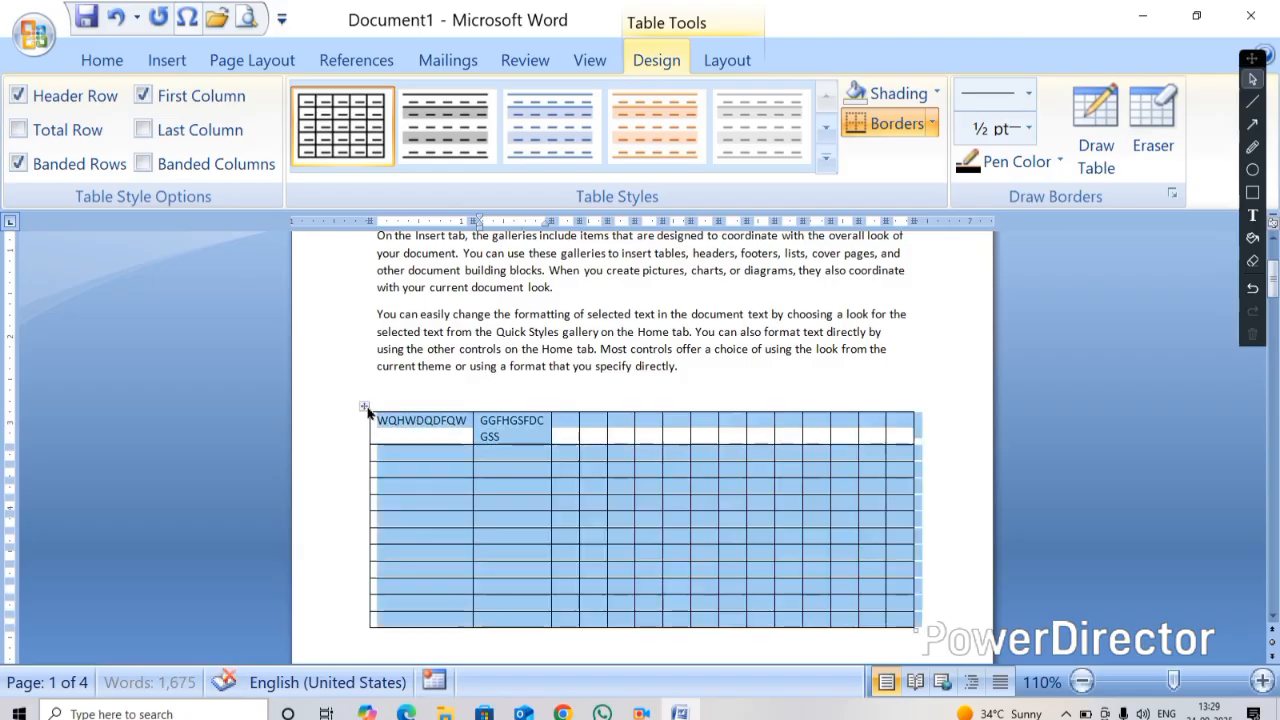
{"action": "right_click", "coordinate": [367, 412]}
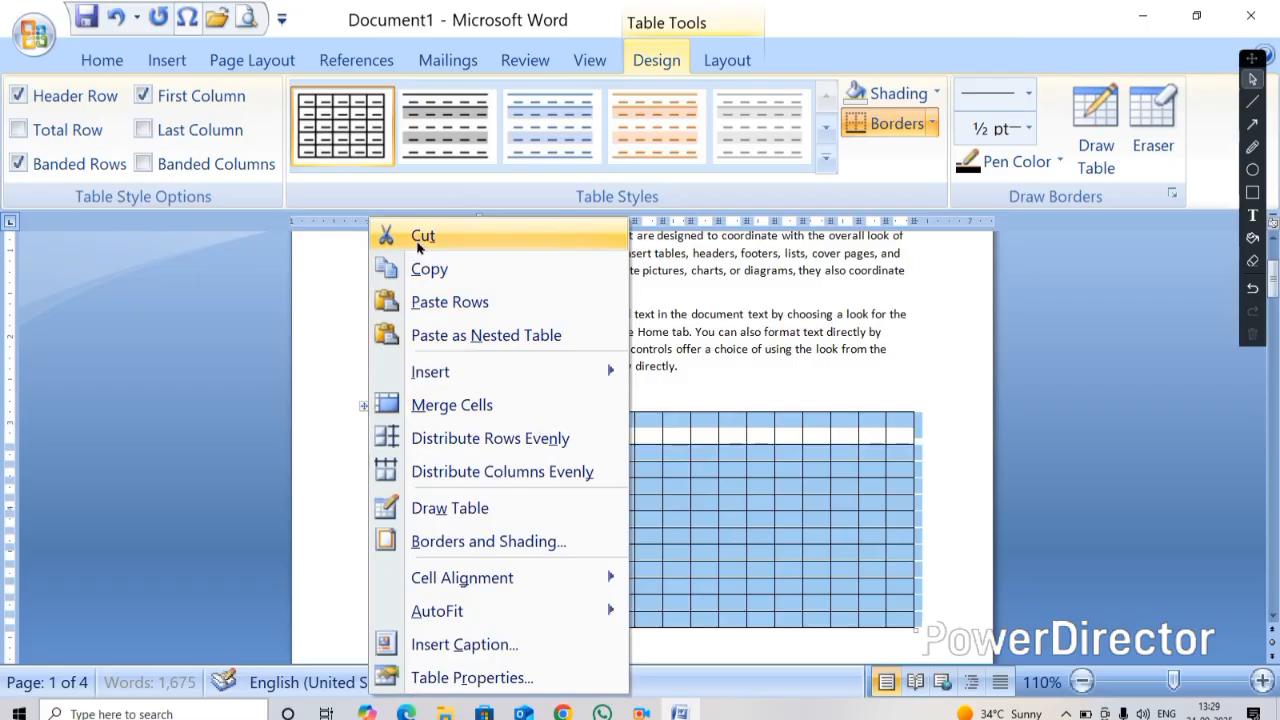
{"action": "left_click", "coordinate": [692, 426]}
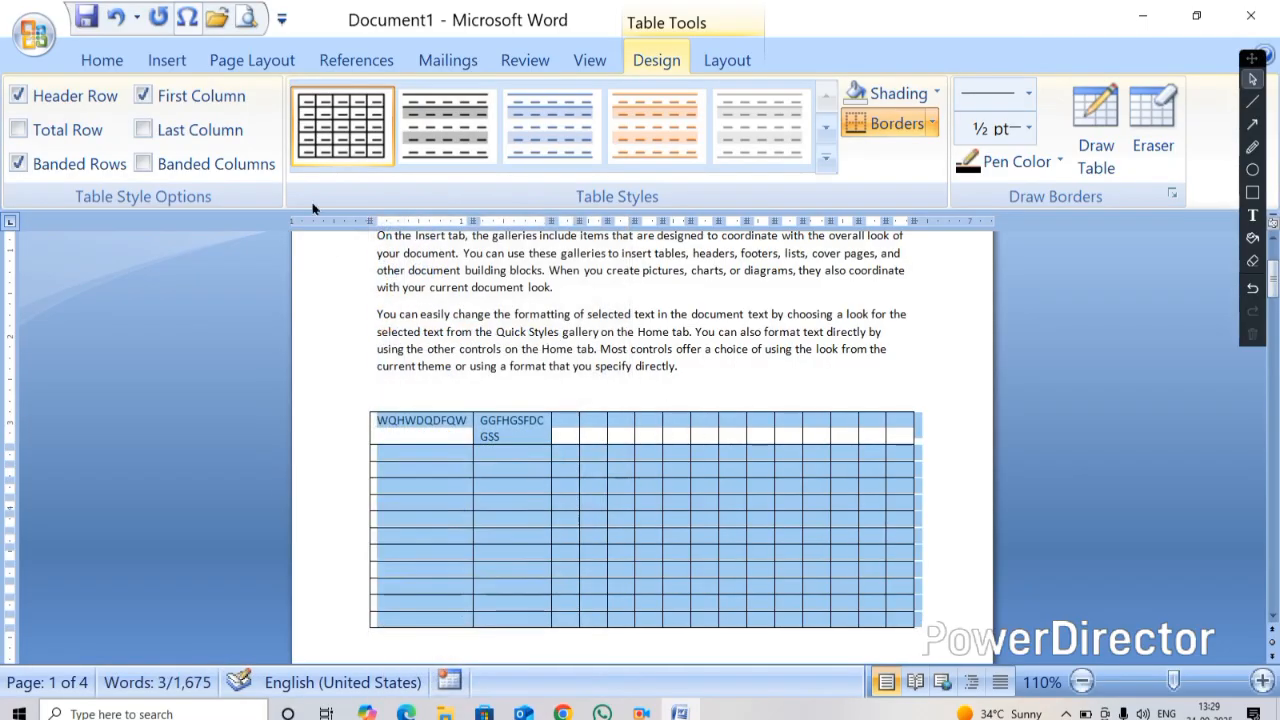
{"action": "left_click", "coordinate": [155, 64]}
{"action": "left_click", "coordinate": [158, 160]}
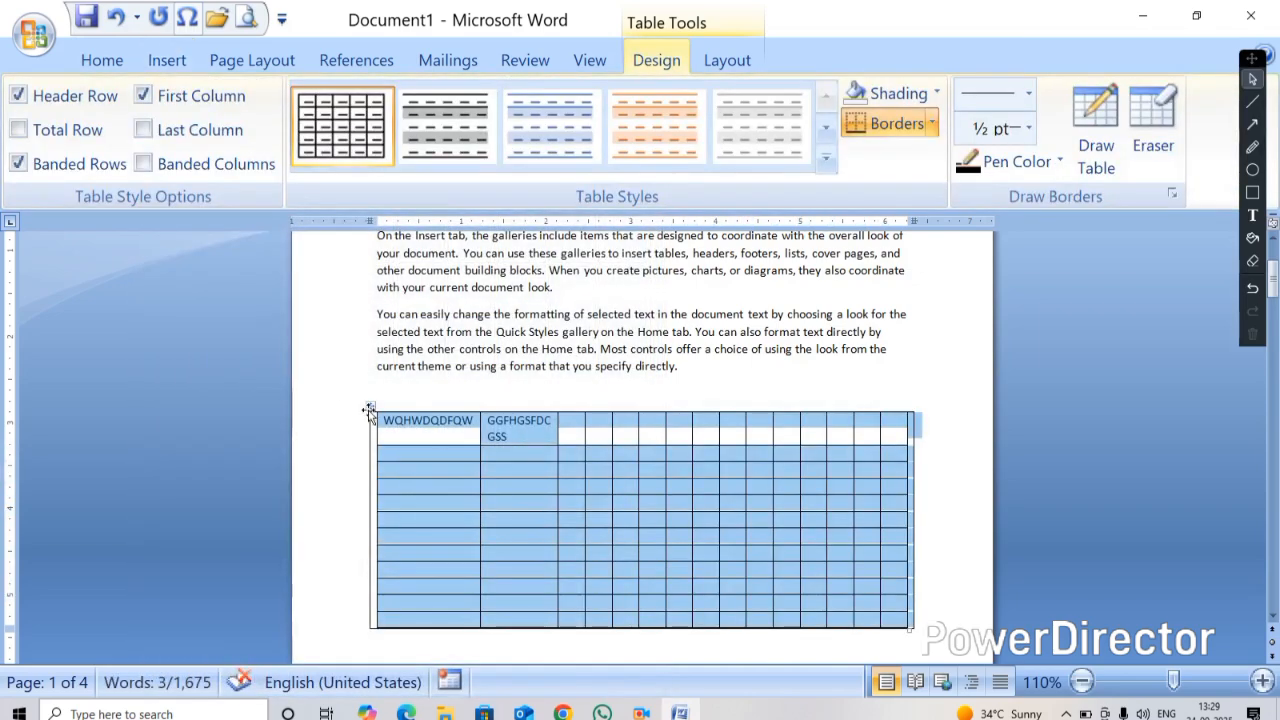
{"action": "right_click", "coordinate": [369, 410]}
{"action": "left_click", "coordinate": [424, 238]}
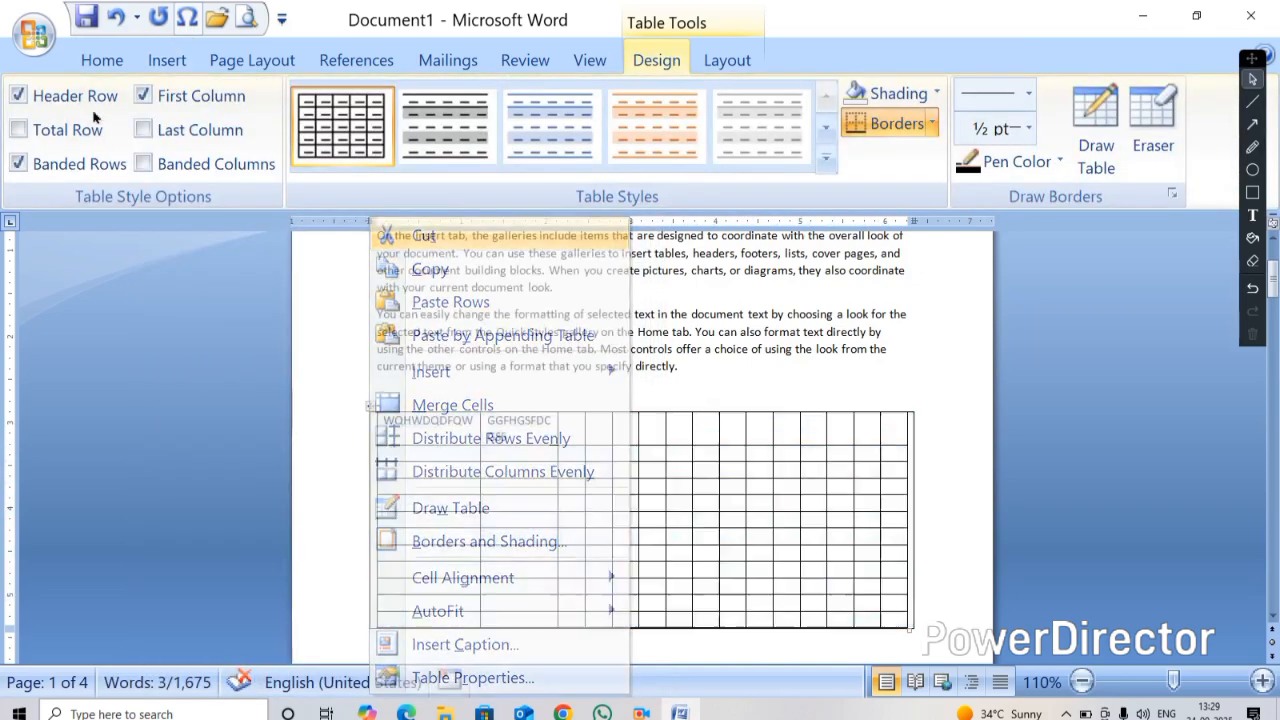
Insert a 5-column by 2-row table with the AutoFit to contents behaviour
{"action": "left_click", "coordinate": [163, 62]}
{"action": "left_click", "coordinate": [178, 172]}
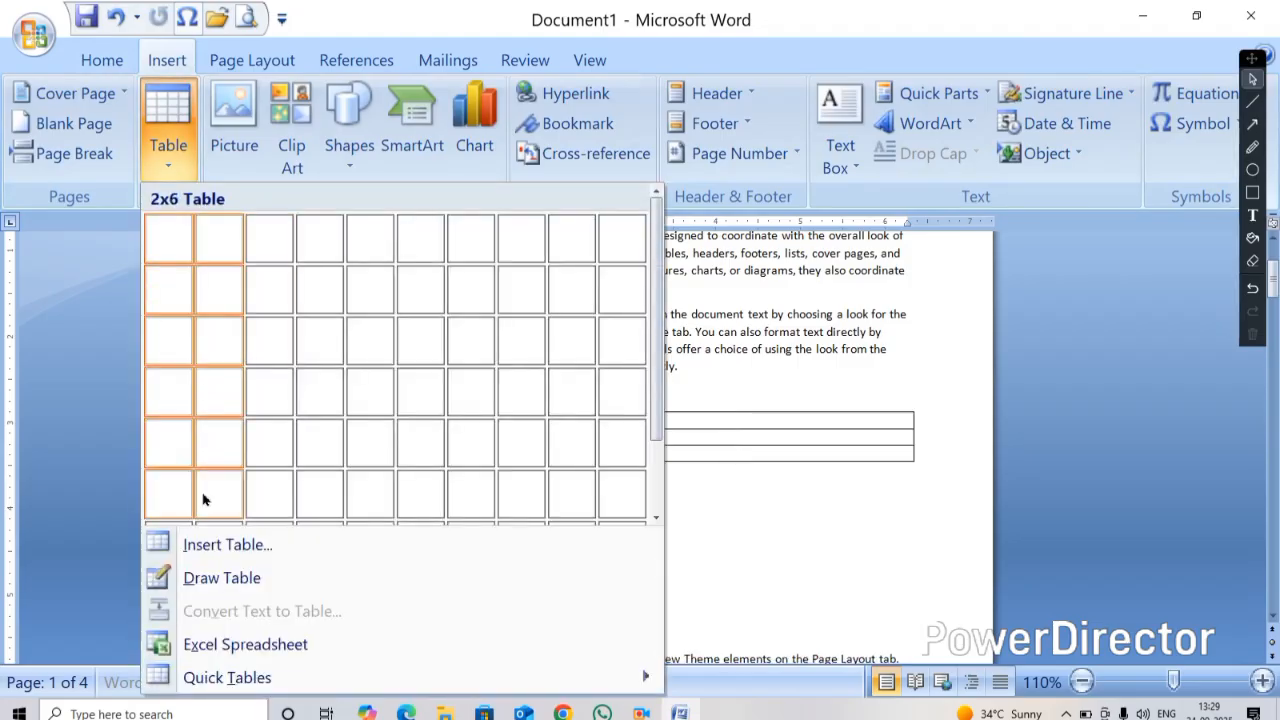
{"action": "left_click", "coordinate": [215, 543]}
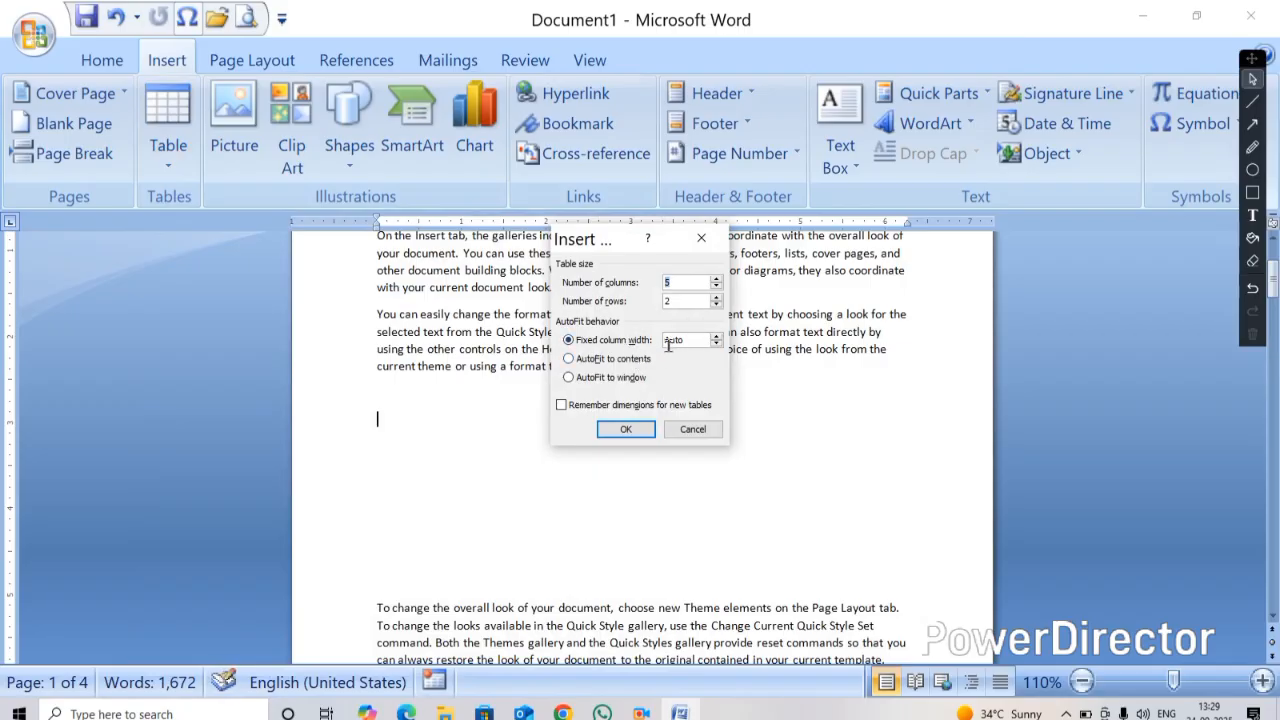
{"action": "left_click", "coordinate": [564, 361]}
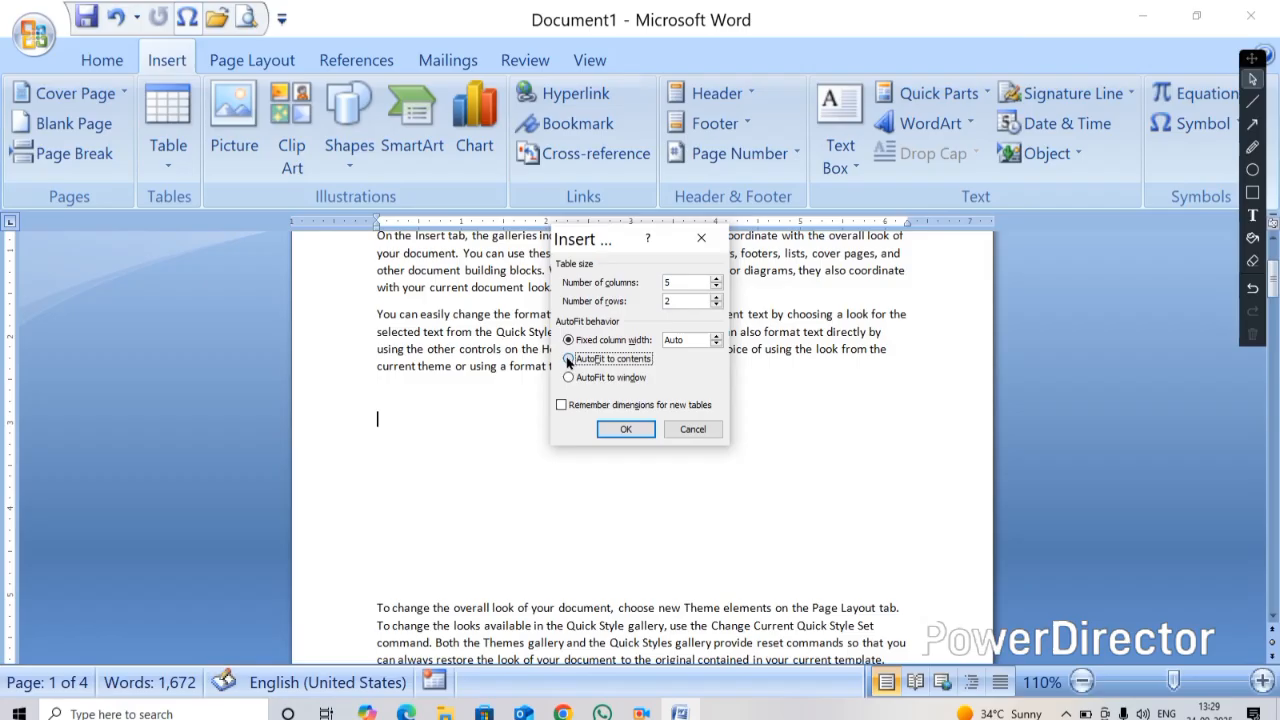
{"action": "left_click", "coordinate": [625, 429]}
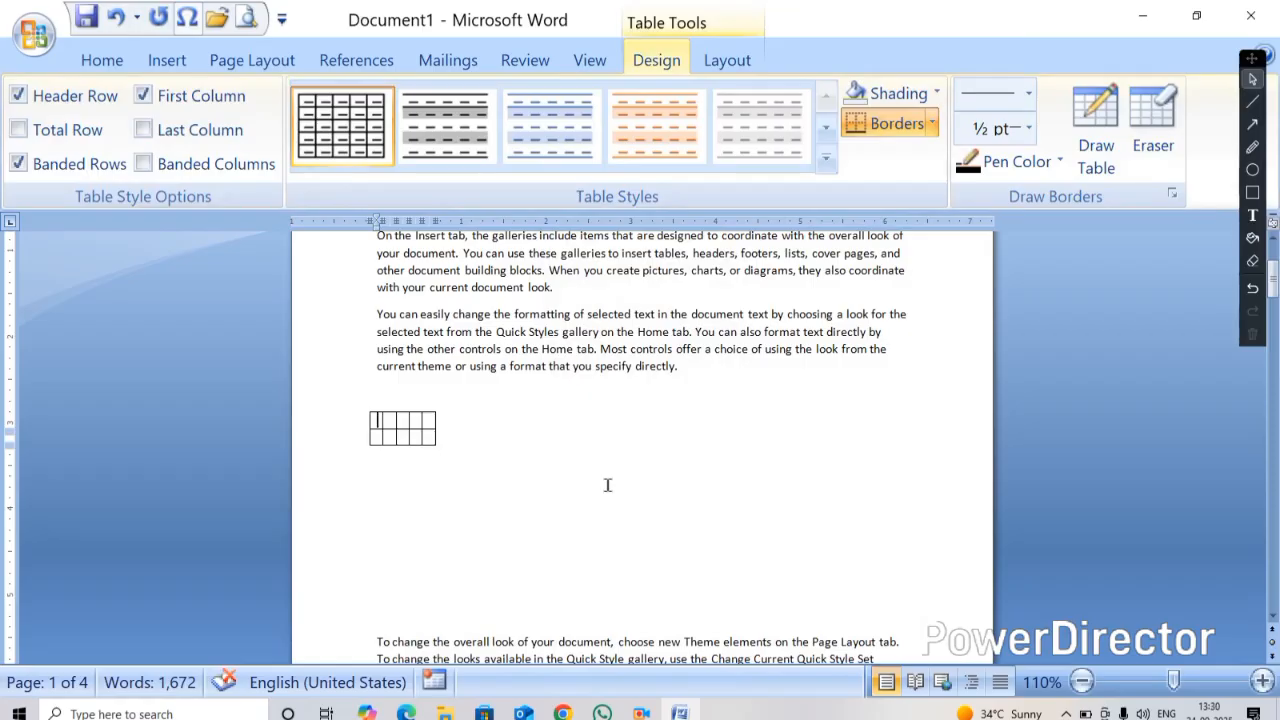
Enter the headers NAME, FATHER NAME, AADHAR NO, MOBILE NO and DWEDFEHJWDGH across the first row
{"action": "type", "text": "NAME"}
{"action": "key", "text": "Tab"}
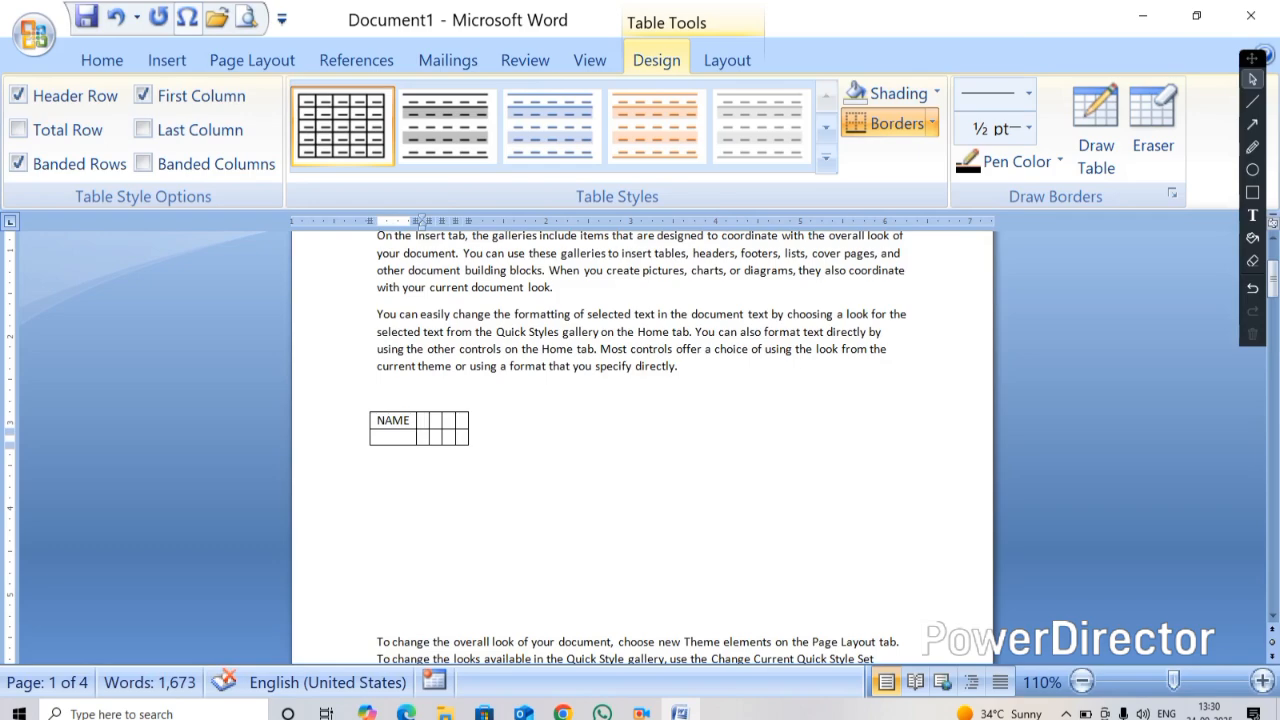
{"action": "type", "text": "FATHER NAM"}
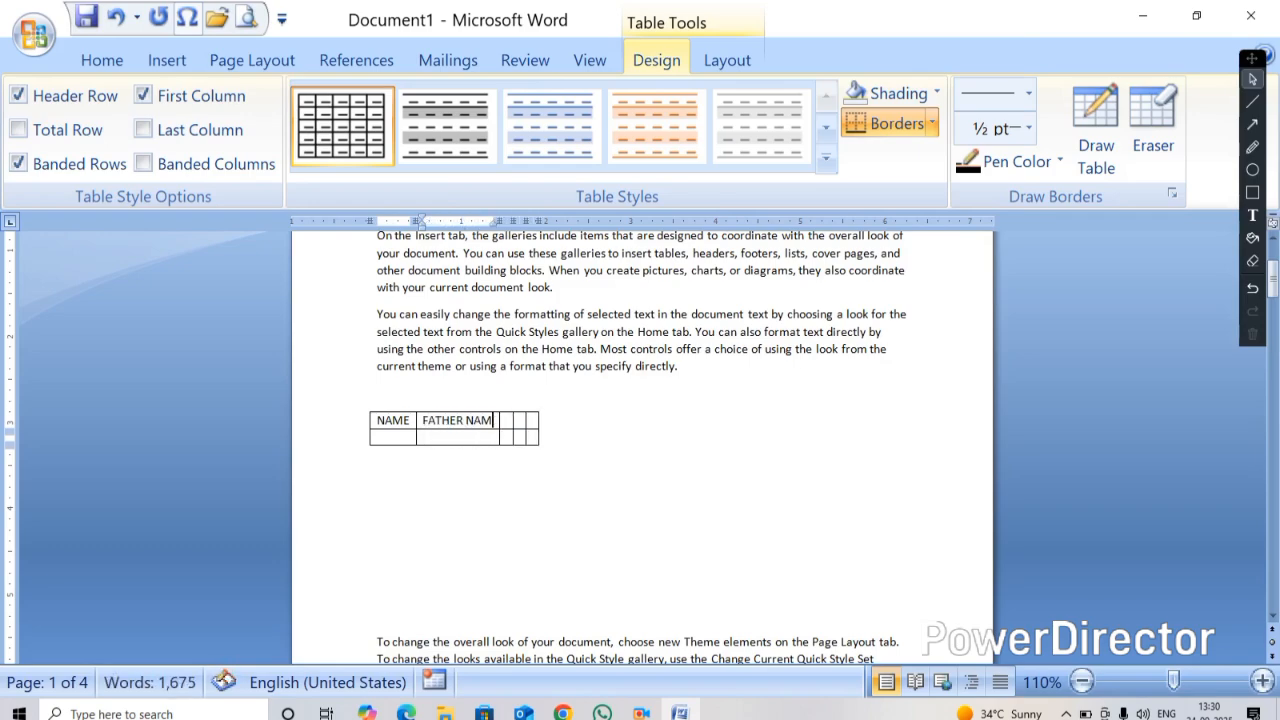
{"action": "type", "text": "E"}
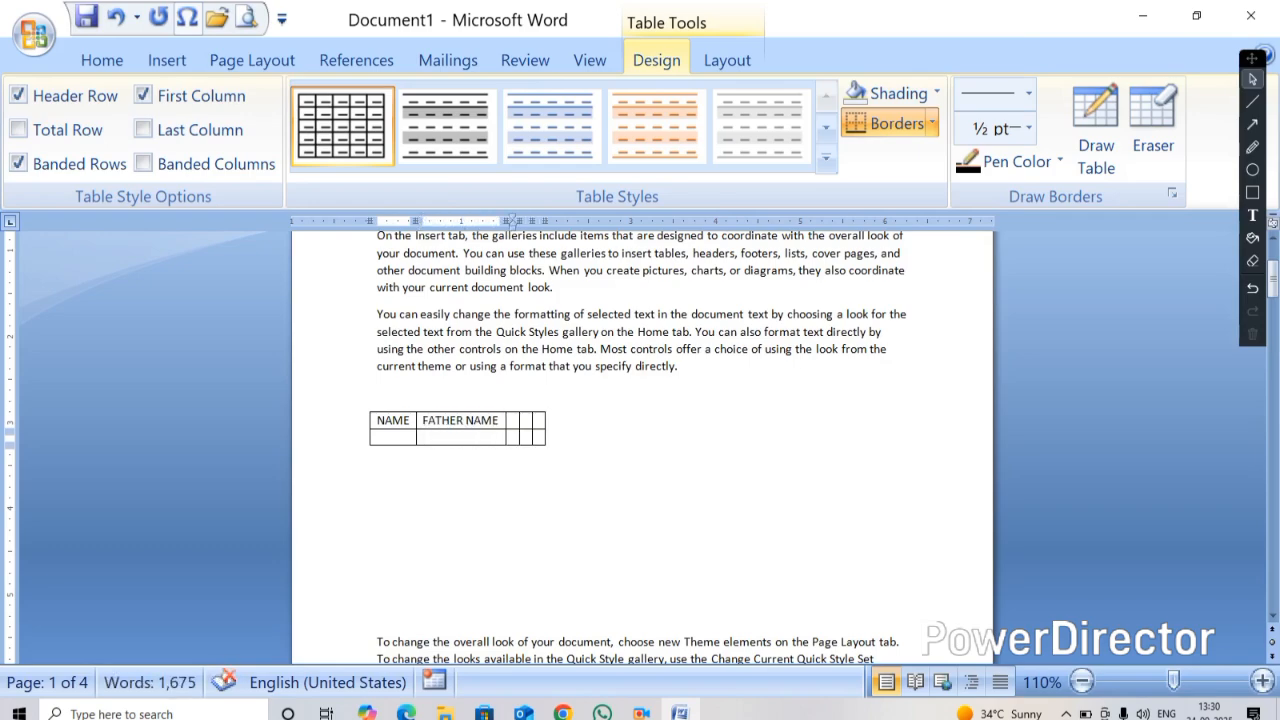
{"action": "key", "text": "Tab"}
{"action": "type", "text": "AA"}
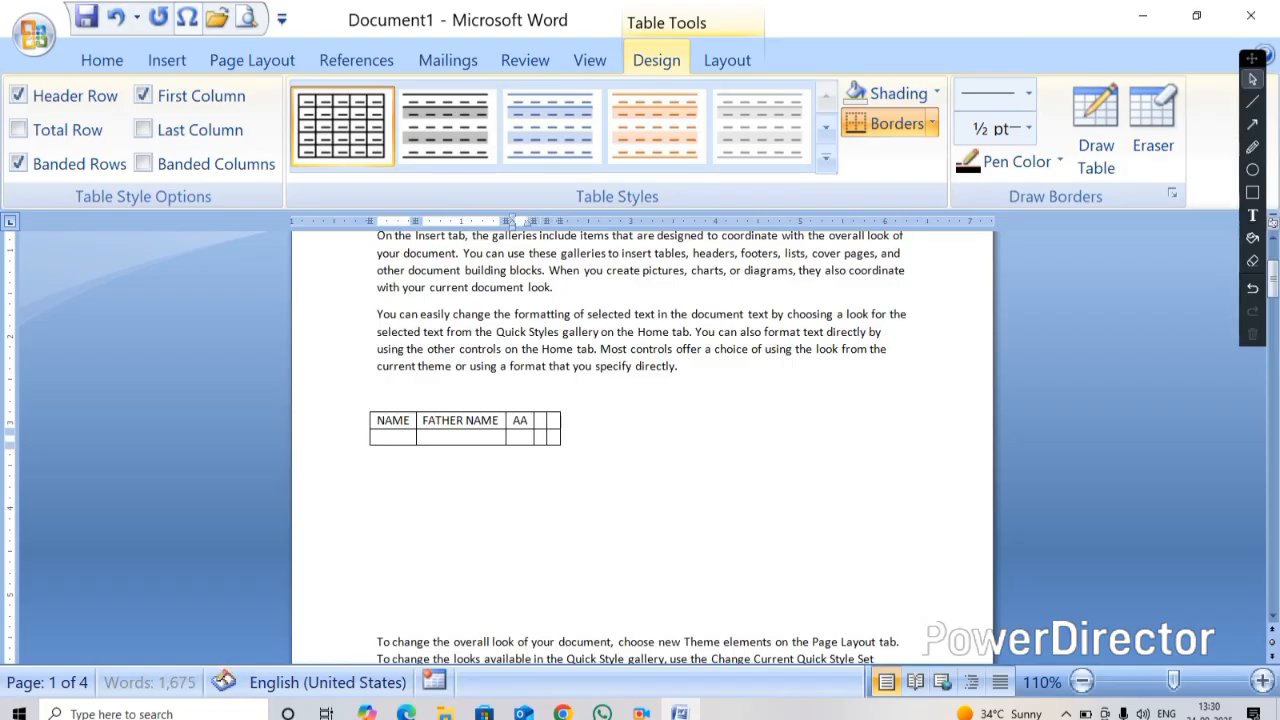
{"action": "type", "text": "DHAR NO"}
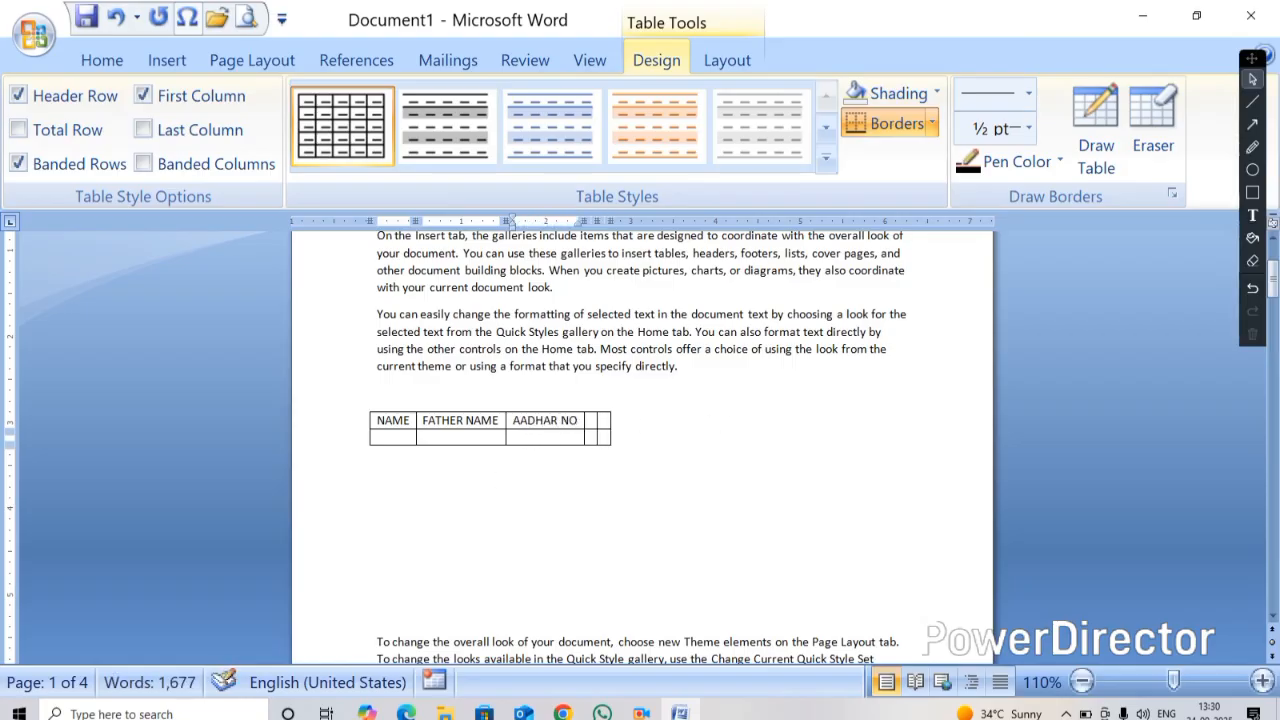
{"action": "key", "text": "Tab"}
{"action": "type", "text": "MOBILE"}
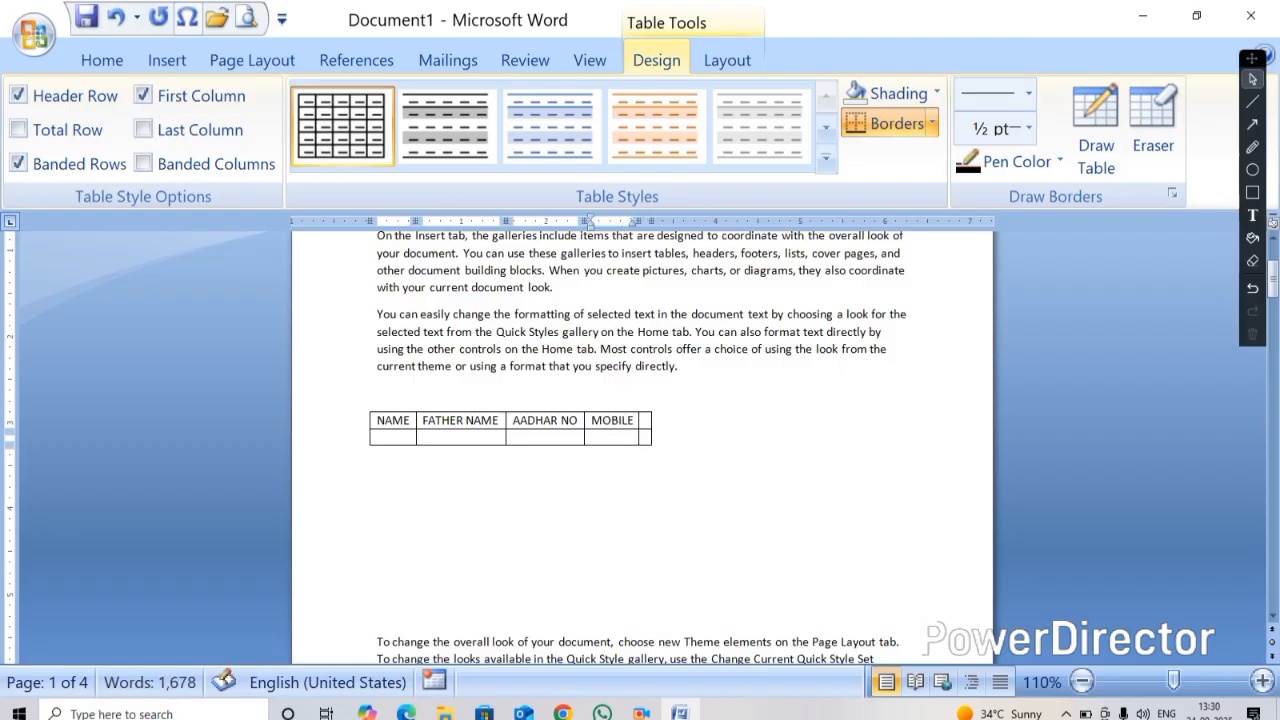
{"action": "type", "text": " NO"}
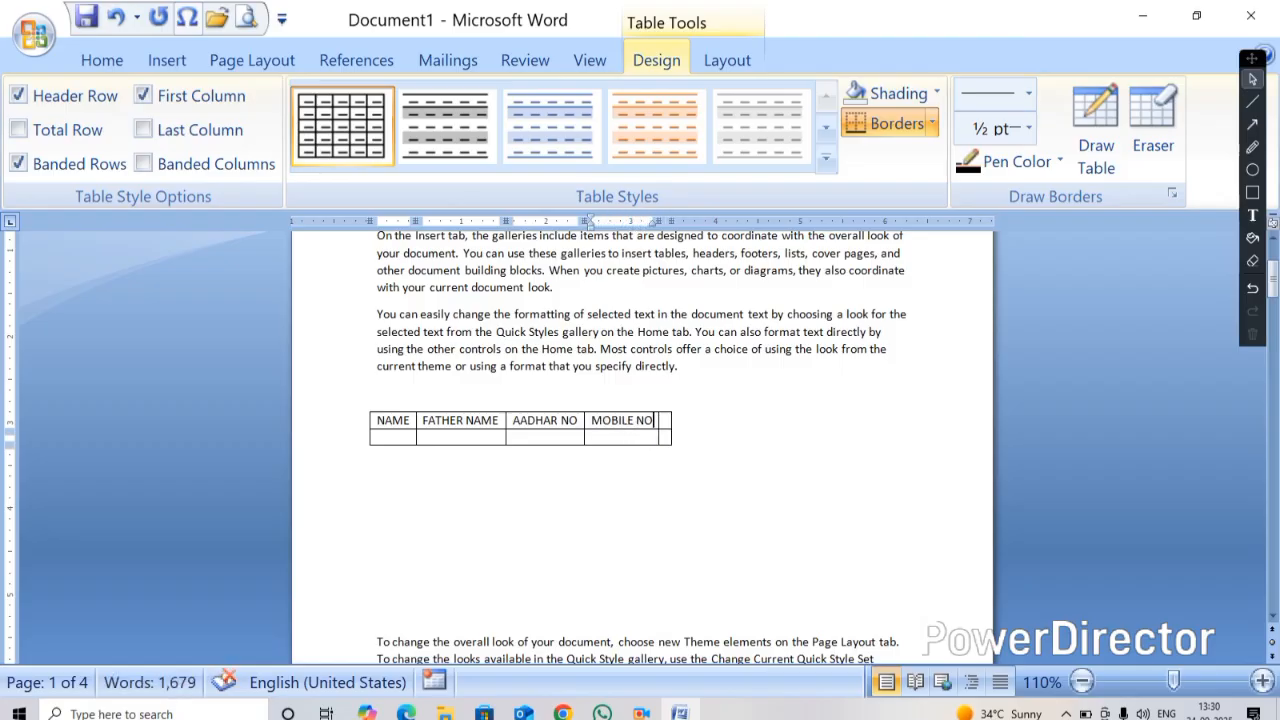
{"action": "key", "text": "Tab"}
{"action": "type", "text": "DWEDFEHJWDGH"}
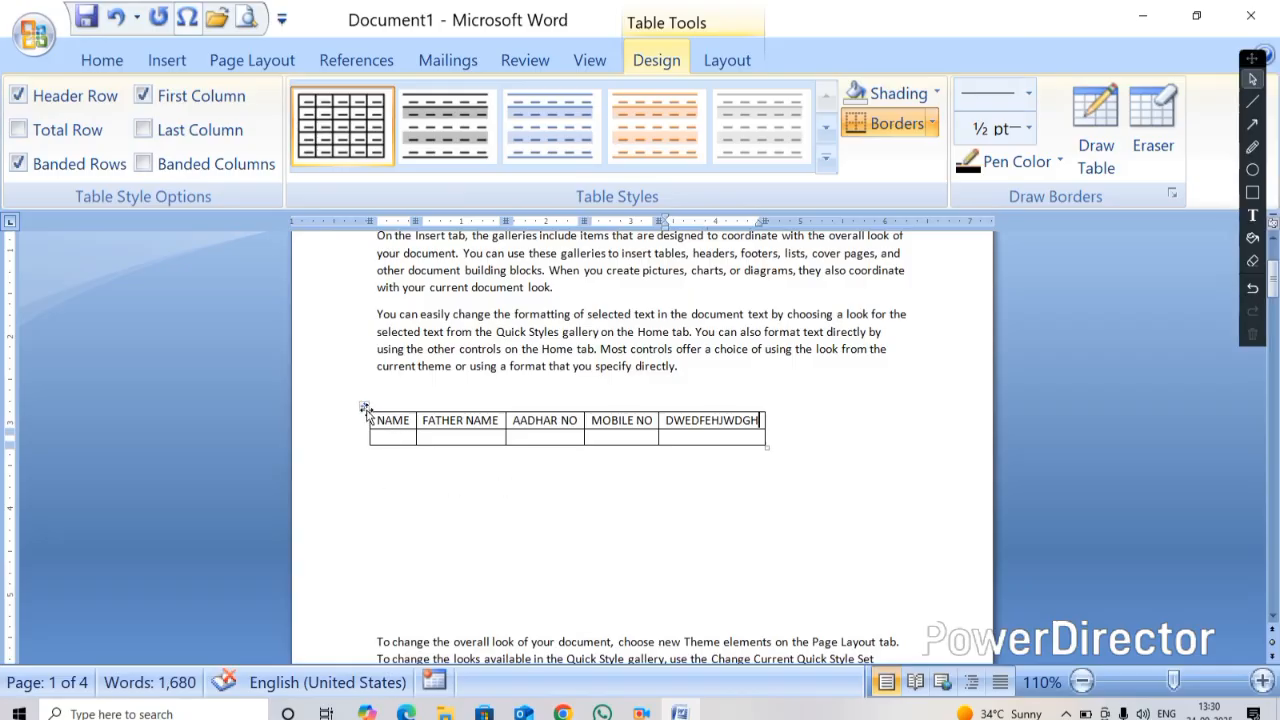
Cut the auto-fitted table from the document
{"action": "right_click", "coordinate": [365, 410]}
{"action": "left_click", "coordinate": [420, 235]}
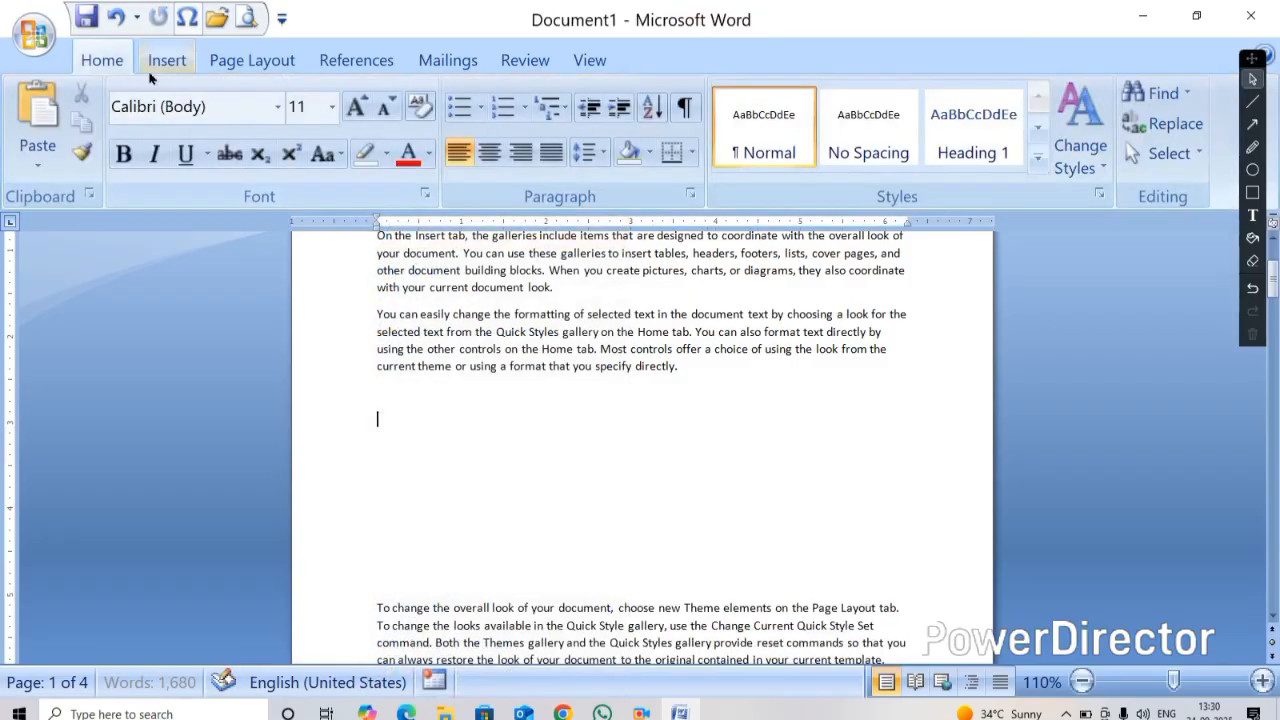
Insert a 5-column by 2-row table with the AutoFit to window behaviour
{"action": "left_click", "coordinate": [166, 60]}
{"action": "left_click", "coordinate": [168, 130]}
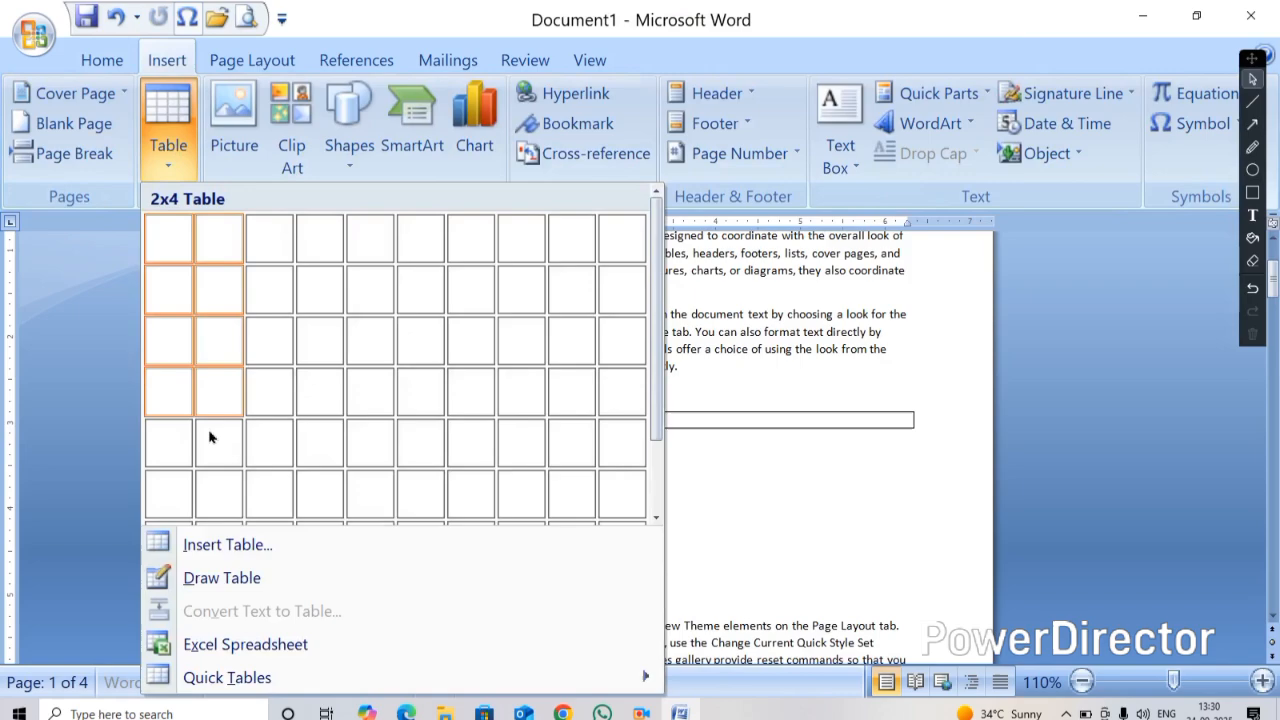
{"action": "left_click", "coordinate": [219, 548]}
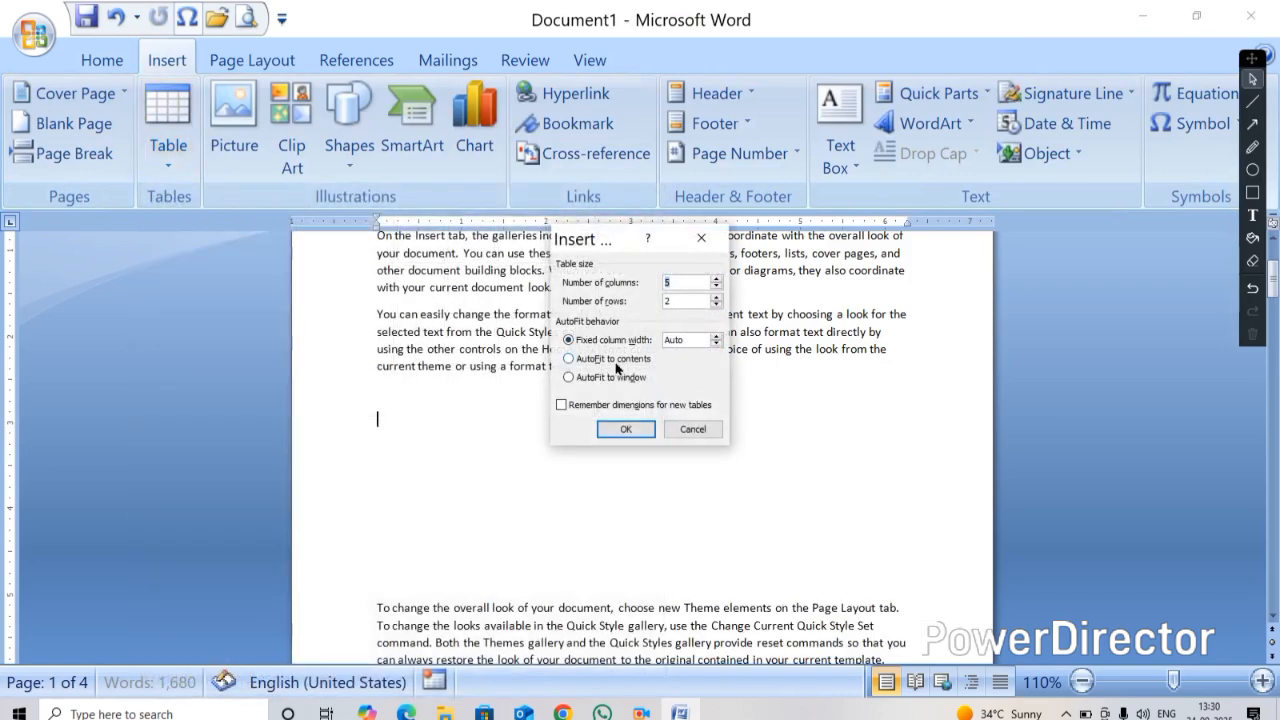
{"action": "left_click", "coordinate": [569, 378]}
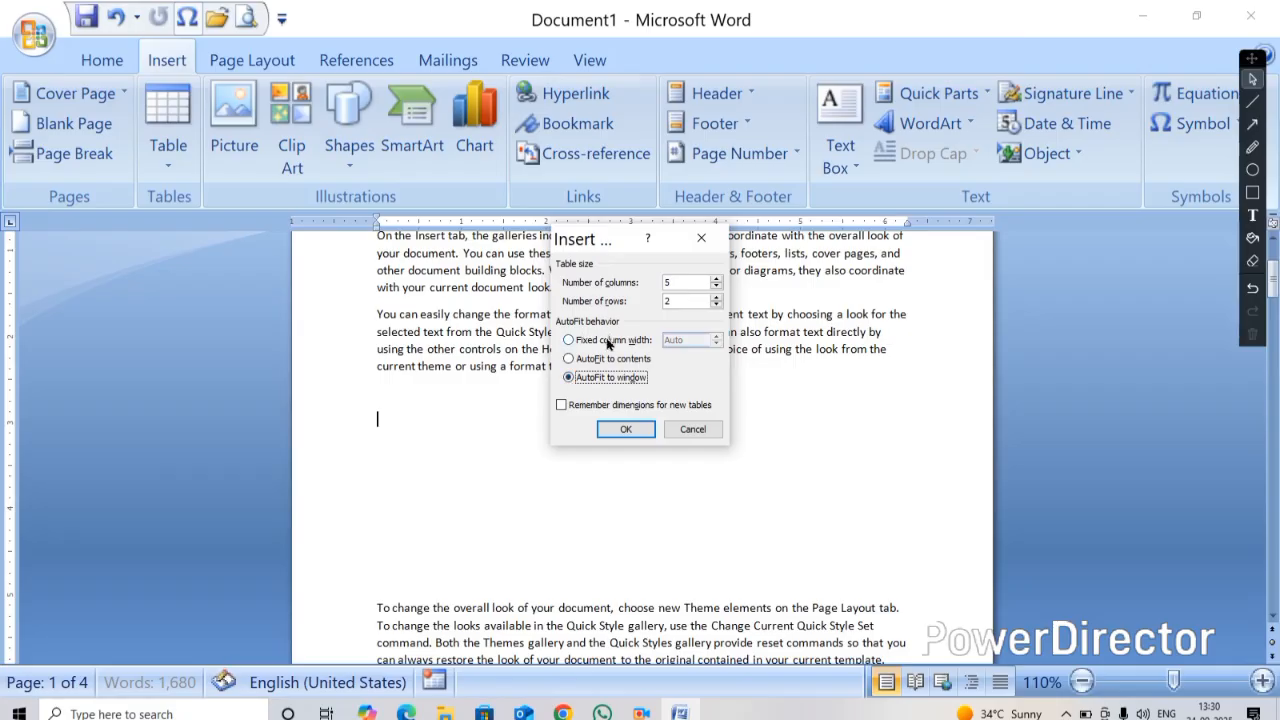
{"action": "left_click", "coordinate": [624, 430]}
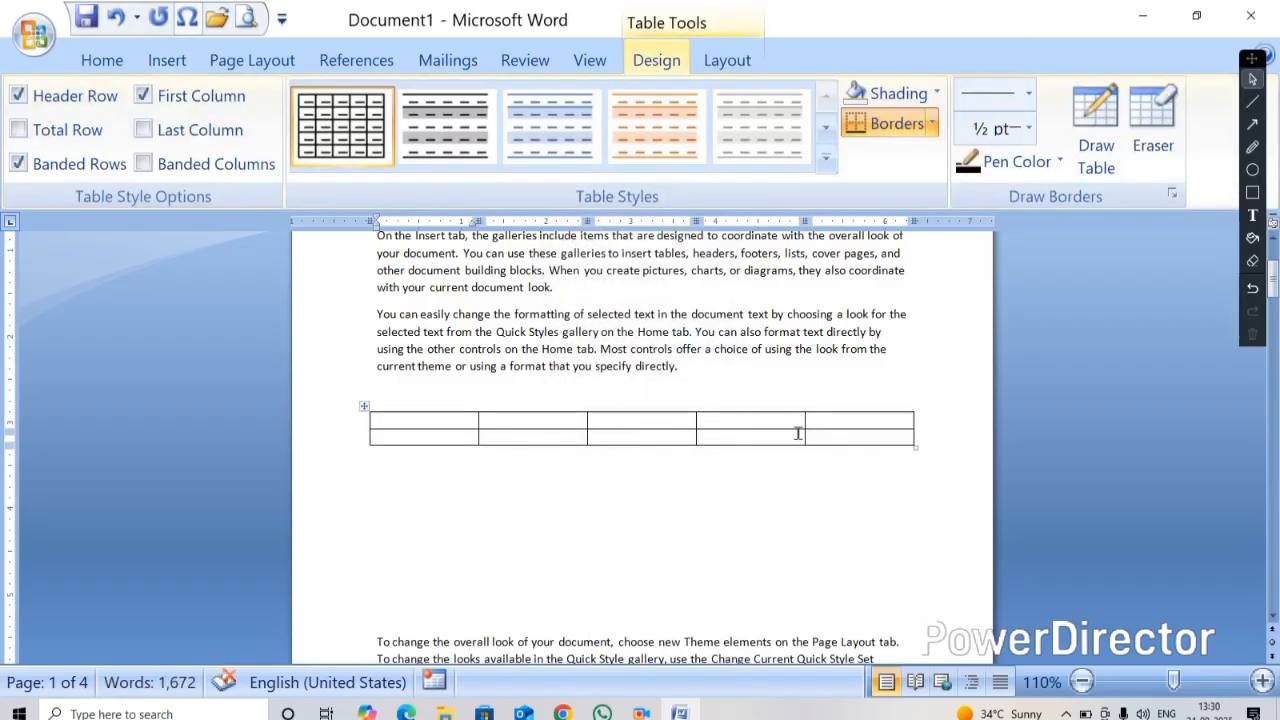
Fill the first three cells of the AutoFit-to-window table with sample letters like WEFGWUFGWHGFEWGFFJFGFJHFGF
{"action": "type", "text": "WEFGWUFGWHGFEWGFFJFGFJHFGF"}
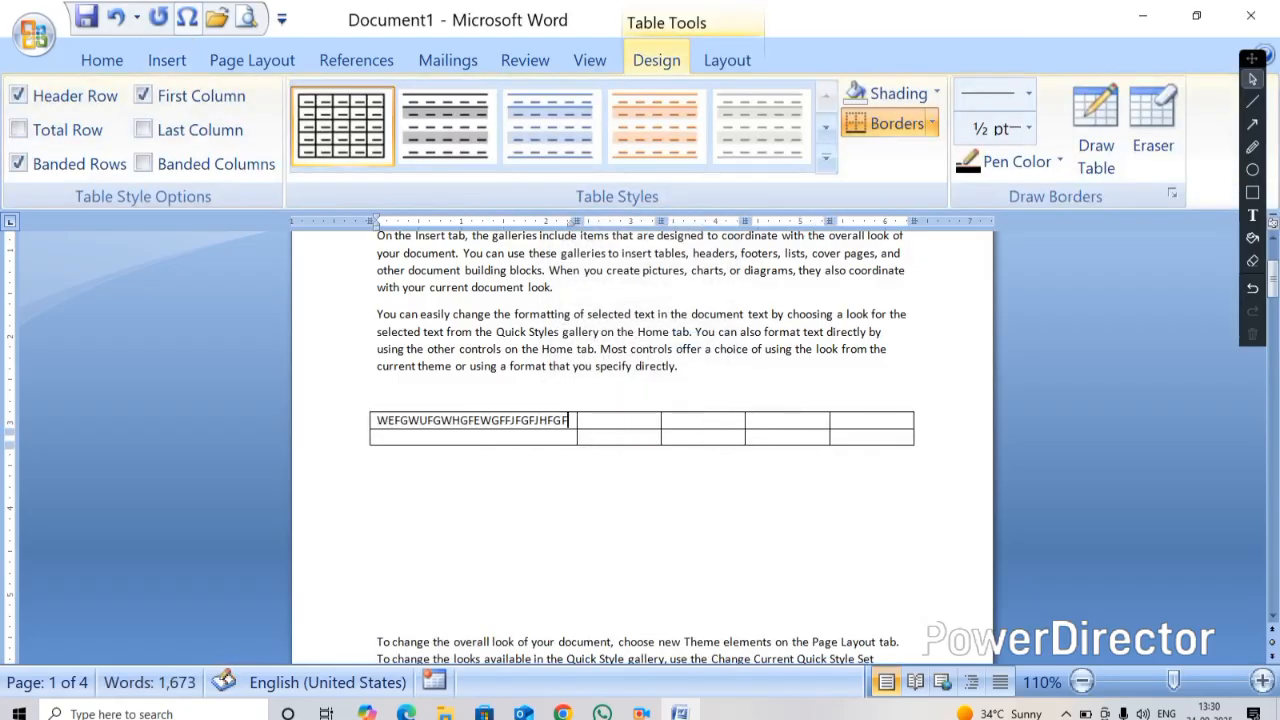
{"action": "key", "text": "Tab"}
{"action": "type", "text": "GWWFGWEFGFWJFGEWK"}
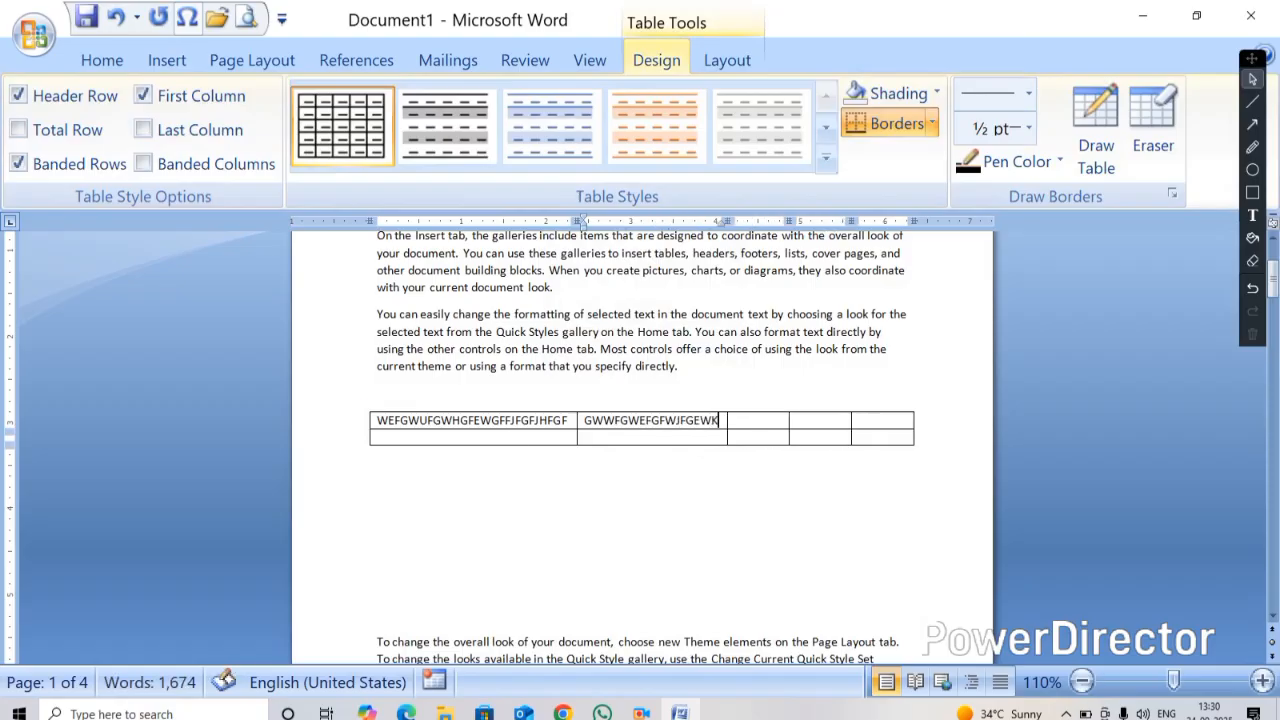
{"action": "key", "text": "Tab"}
{"action": "type", "text": "GFJGFHJSGFJ"}
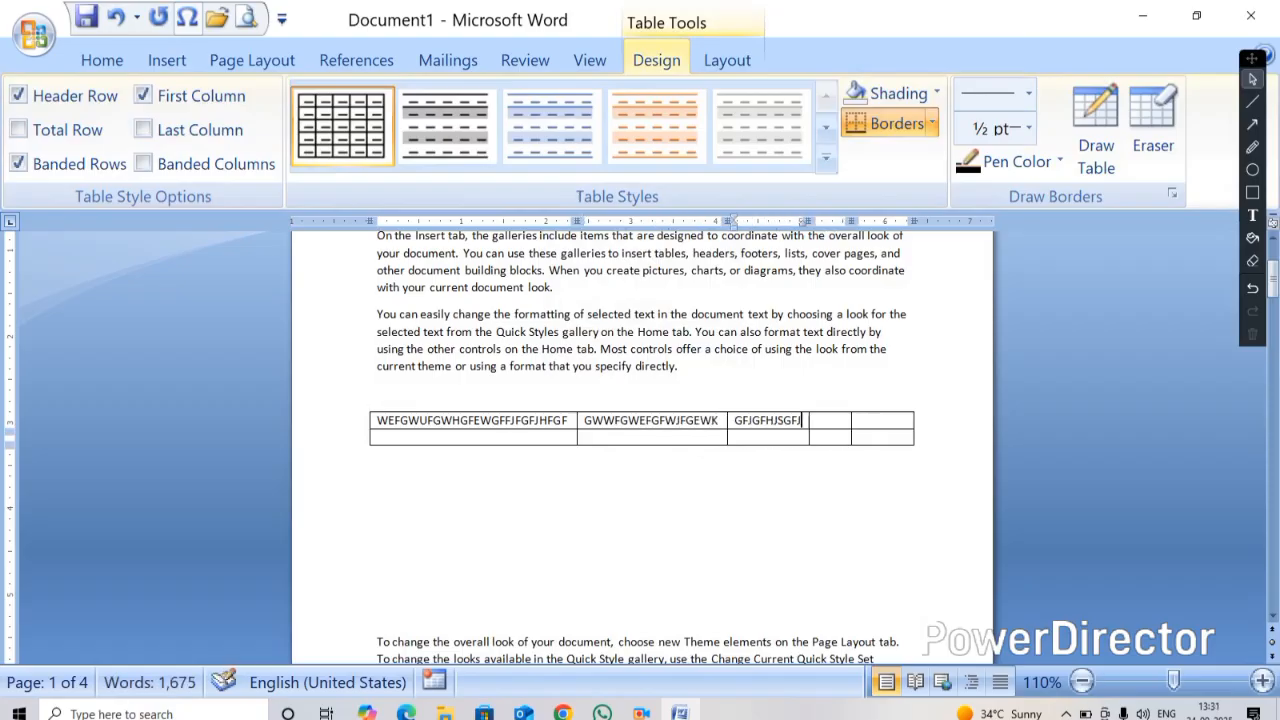
{"action": "type", "text": " KSDJHHKDFJD"}
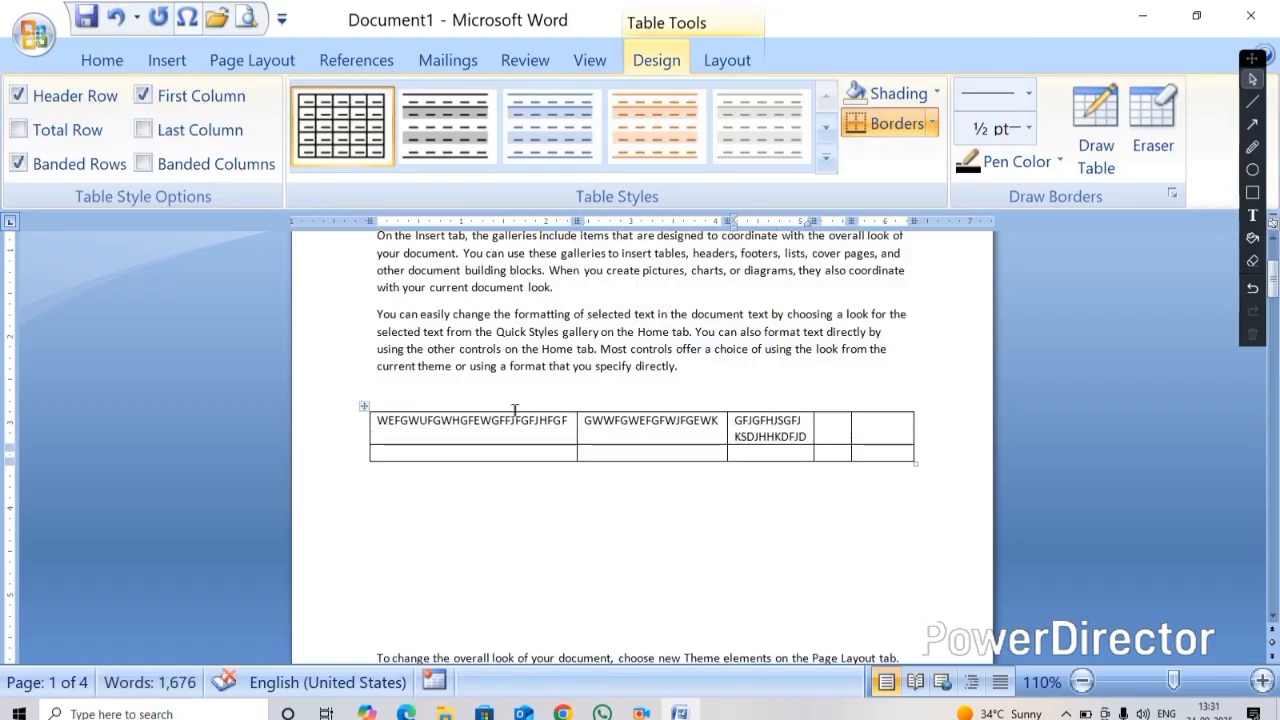
Cut the AutoFit-to-window table from the document
{"action": "left_click", "coordinate": [364, 407]}
{"action": "right_click", "coordinate": [364, 407]}
{"action": "left_click", "coordinate": [421, 235]}
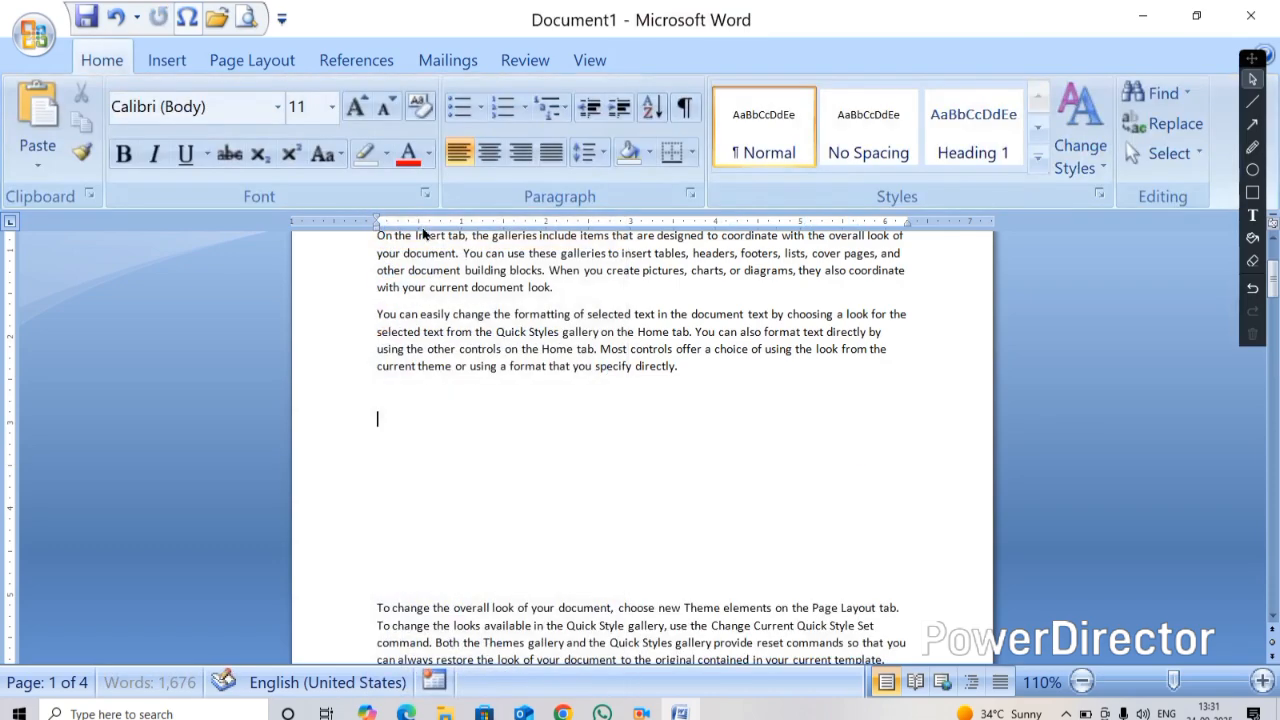
{"action": "left_click", "coordinate": [165, 61]}
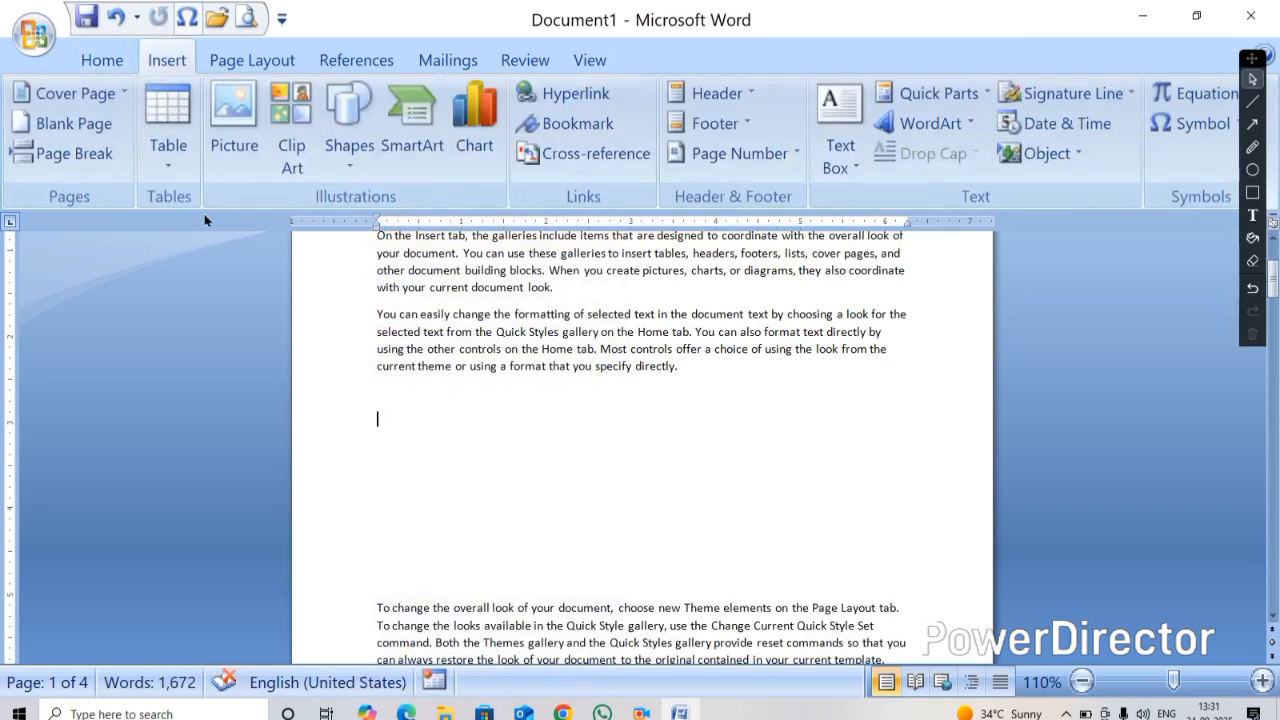
{"action": "left_click", "coordinate": [168, 118]}
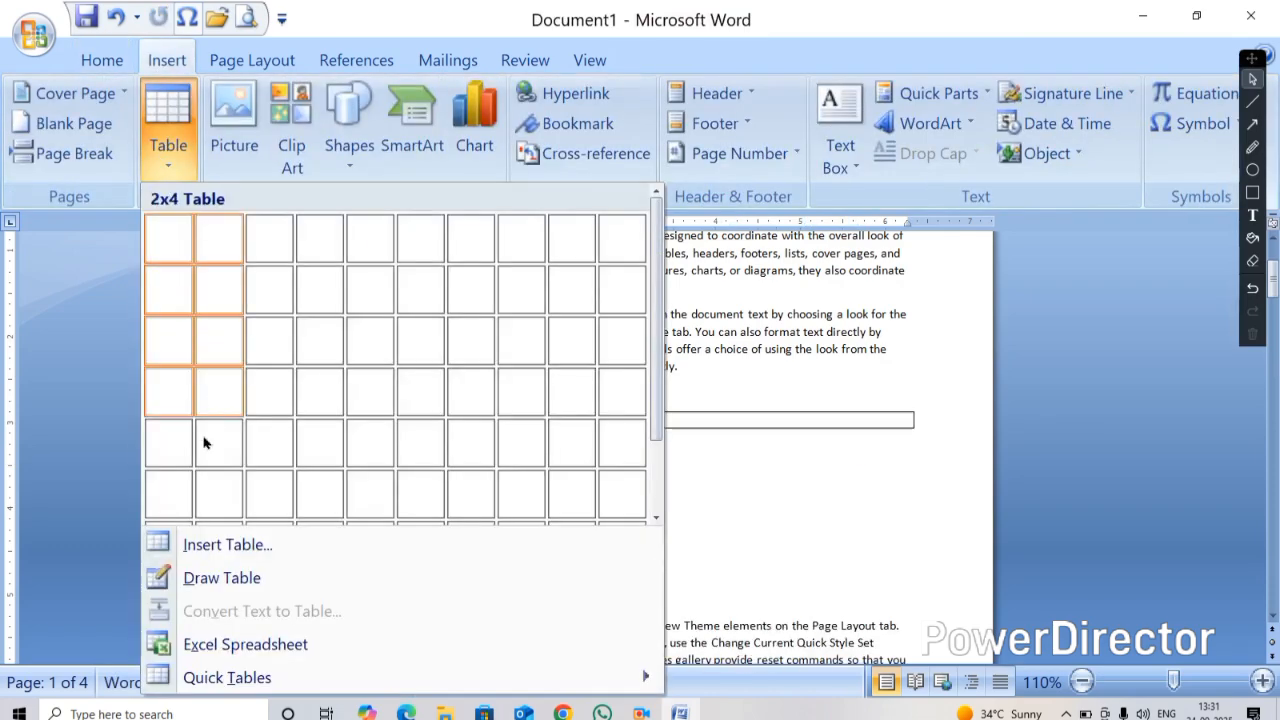
{"action": "left_click", "coordinate": [210, 544]}
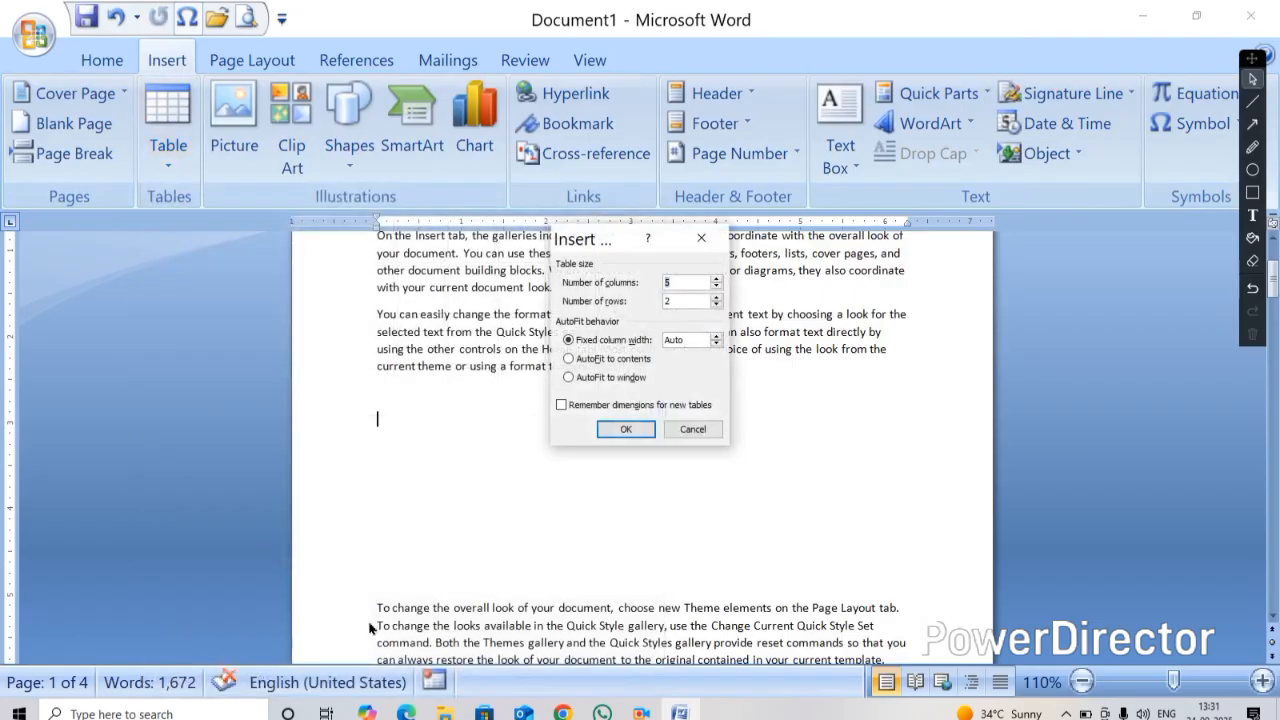
{"action": "left_click", "coordinate": [694, 428]}
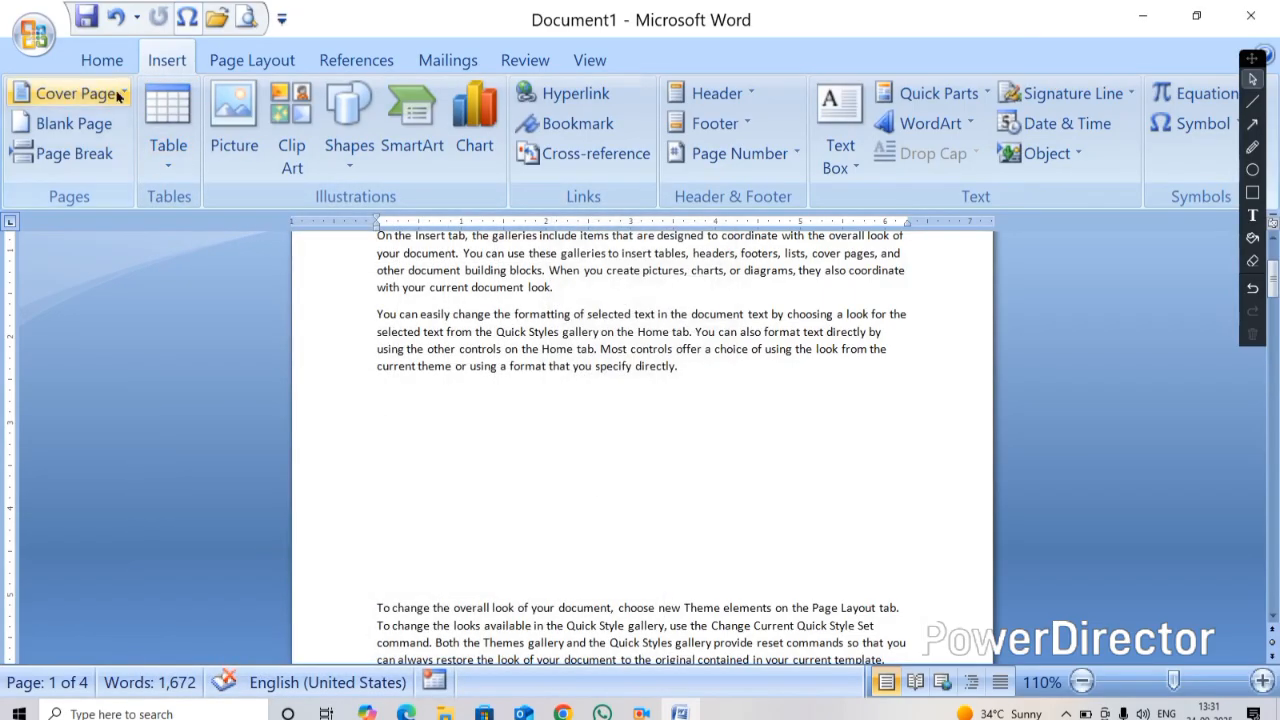
Draw a table outline below the paragraph with Draw Table and split it into three columns with two vertical lines
{"action": "left_click", "coordinate": [172, 165]}
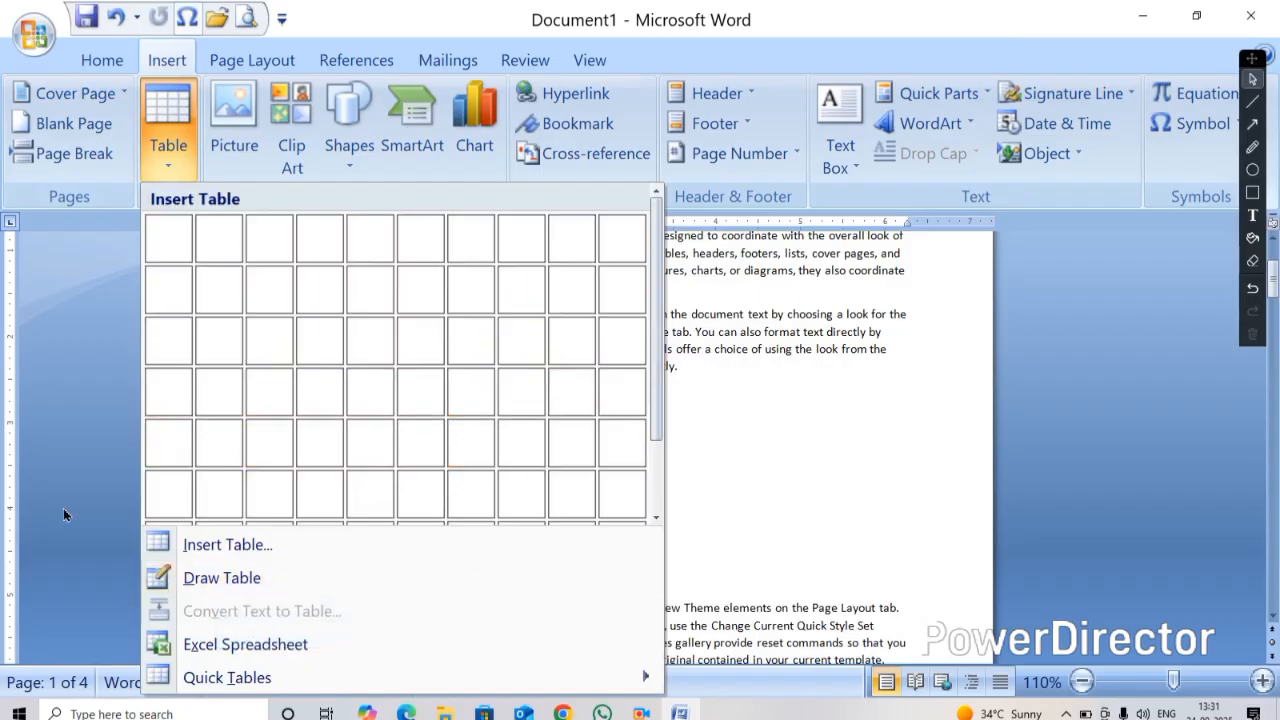
{"action": "left_click", "coordinate": [191, 578]}
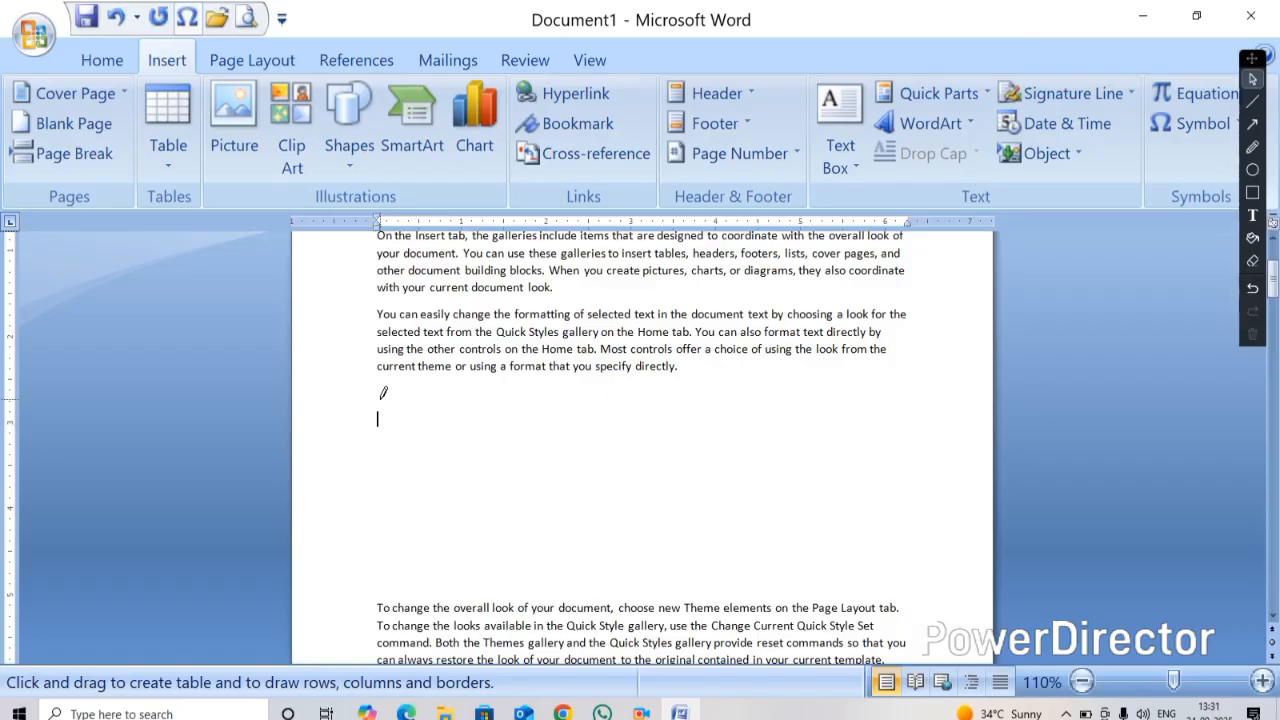
{"action": "mouse_move", "coordinate": [382, 402]}
{"action": "left_mouse_down"}
{"action": "mouse_move", "coordinate": [508, 521]}
{"action": "mouse_move", "coordinate": [946, 533]}
{"action": "mouse_move", "coordinate": [943, 546]}
{"action": "left_mouse_up"}
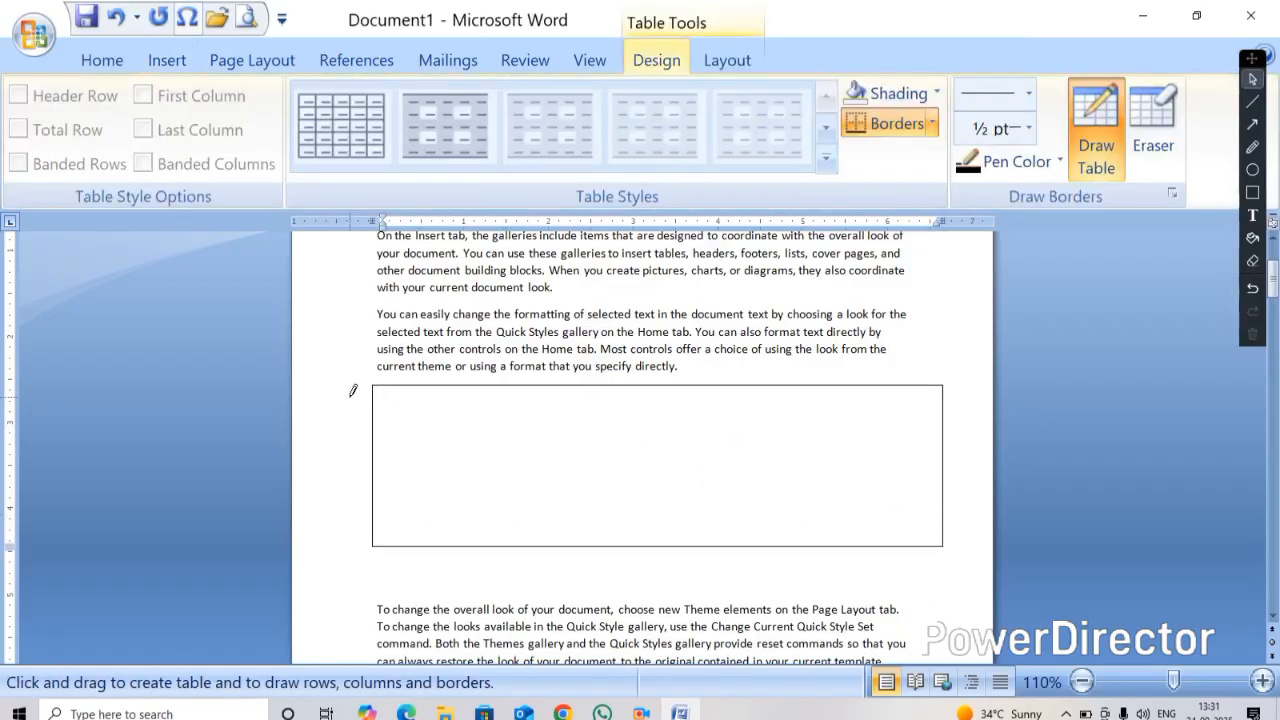
{"action": "left_click_drag", "start_coordinate": [450, 383], "coordinate": [463, 535]}
{"action": "left_click_drag", "start_coordinate": [730, 380], "coordinate": [738, 542]}
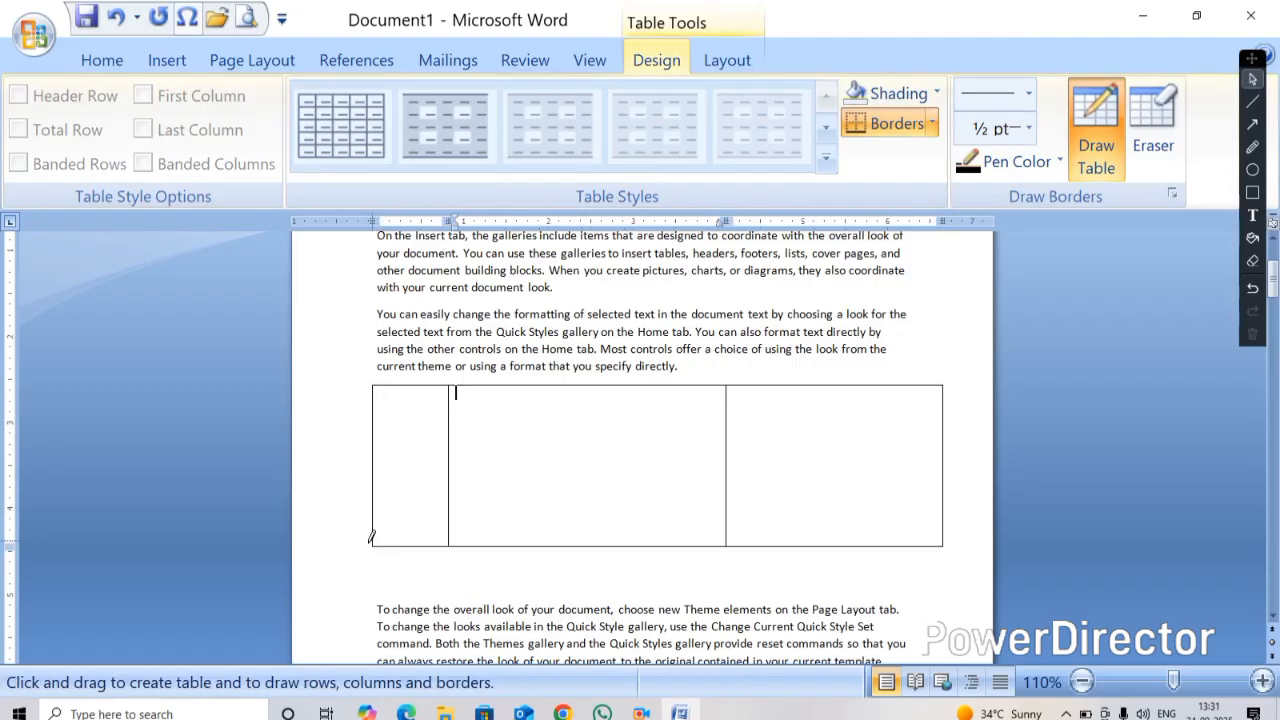
Draw diagonal lines across the three cells, crossing them in the second and third cells
{"action": "mouse_move", "coordinate": [377, 538]}
{"action": "left_mouse_down"}
{"action": "mouse_move", "coordinate": [458, 390]}
{"action": "mouse_move", "coordinate": [720, 502]}
{"action": "mouse_move", "coordinate": [724, 544]}
{"action": "left_mouse_up"}
{"action": "left_click_drag", "start_coordinate": [729, 386], "coordinate": [940, 543]}
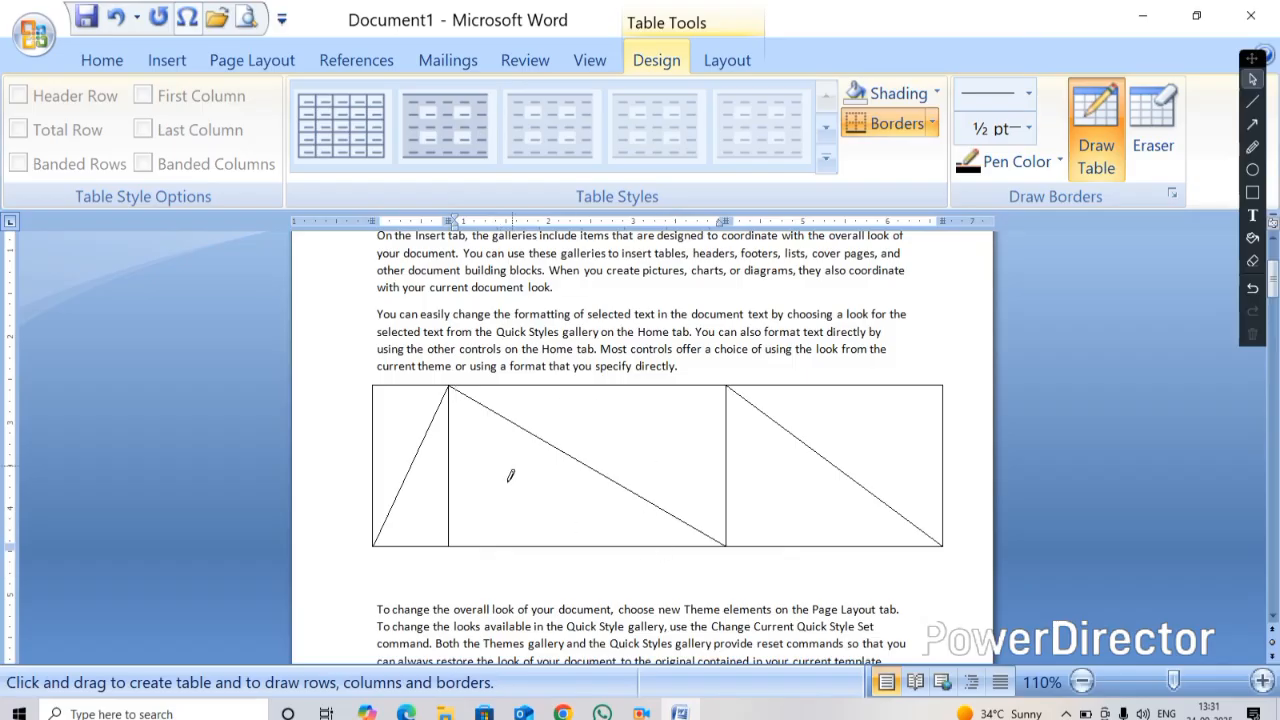
{"action": "mouse_move", "coordinate": [452, 543]}
{"action": "left_mouse_down"}
{"action": "mouse_move", "coordinate": [497, 530]}
{"action": "mouse_move", "coordinate": [680, 403]}
{"action": "mouse_move", "coordinate": [725, 388]}
{"action": "left_mouse_up"}
{"action": "mouse_move", "coordinate": [725, 543]}
{"action": "left_mouse_down"}
{"action": "mouse_move", "coordinate": [912, 392]}
{"action": "mouse_move", "coordinate": [940, 386]}
{"action": "left_mouse_up"}
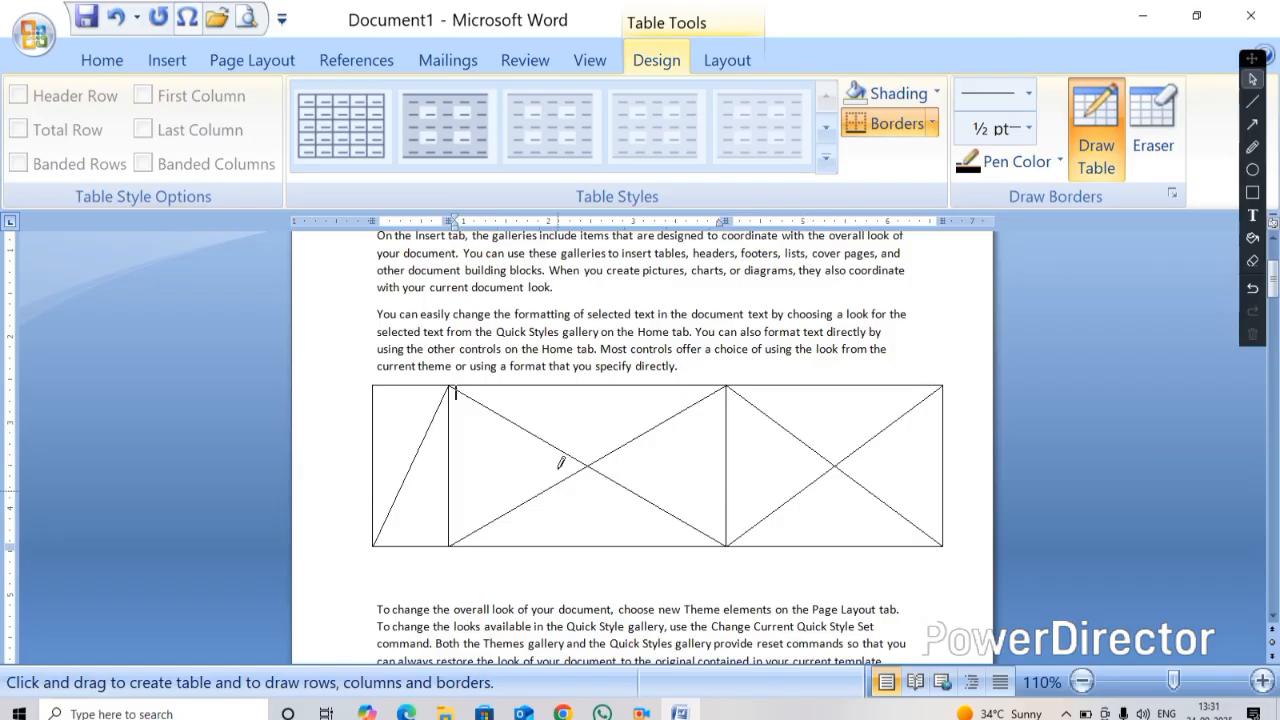
Set the pen color to red and draw red diagonals in the first and second cells
{"action": "left_click", "coordinate": [1060, 161]}
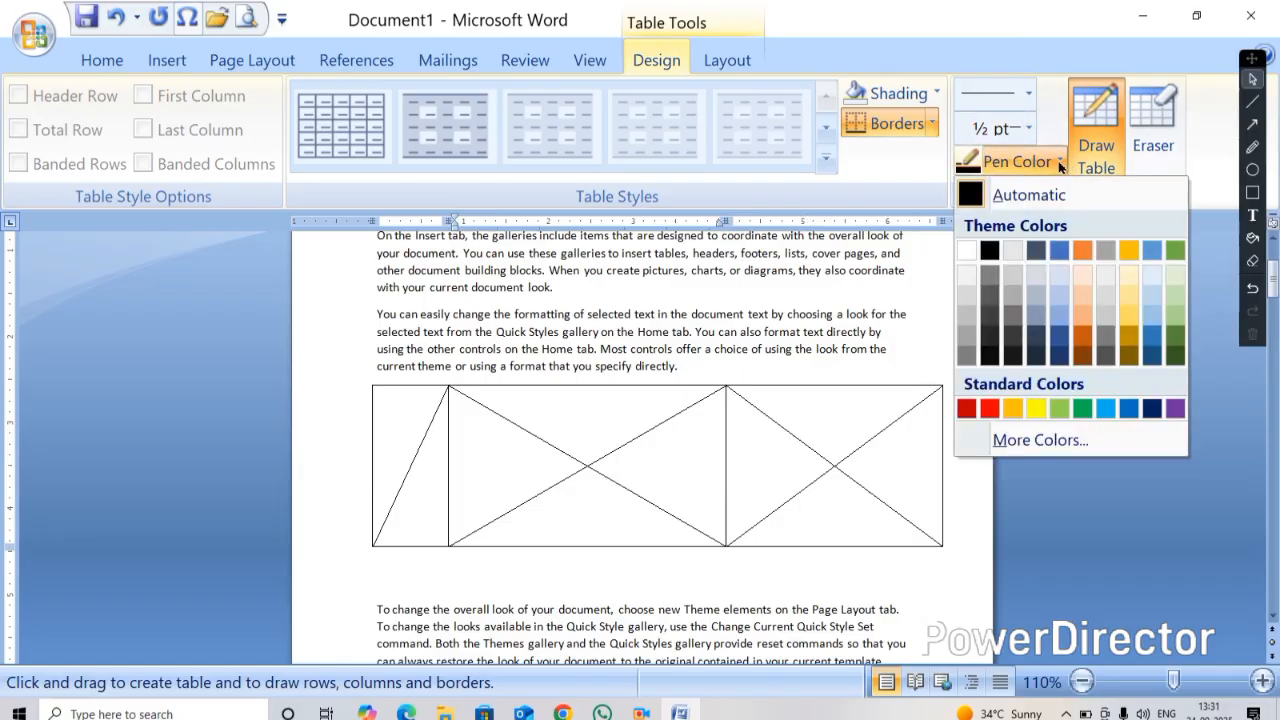
{"action": "left_click", "coordinate": [989, 408]}
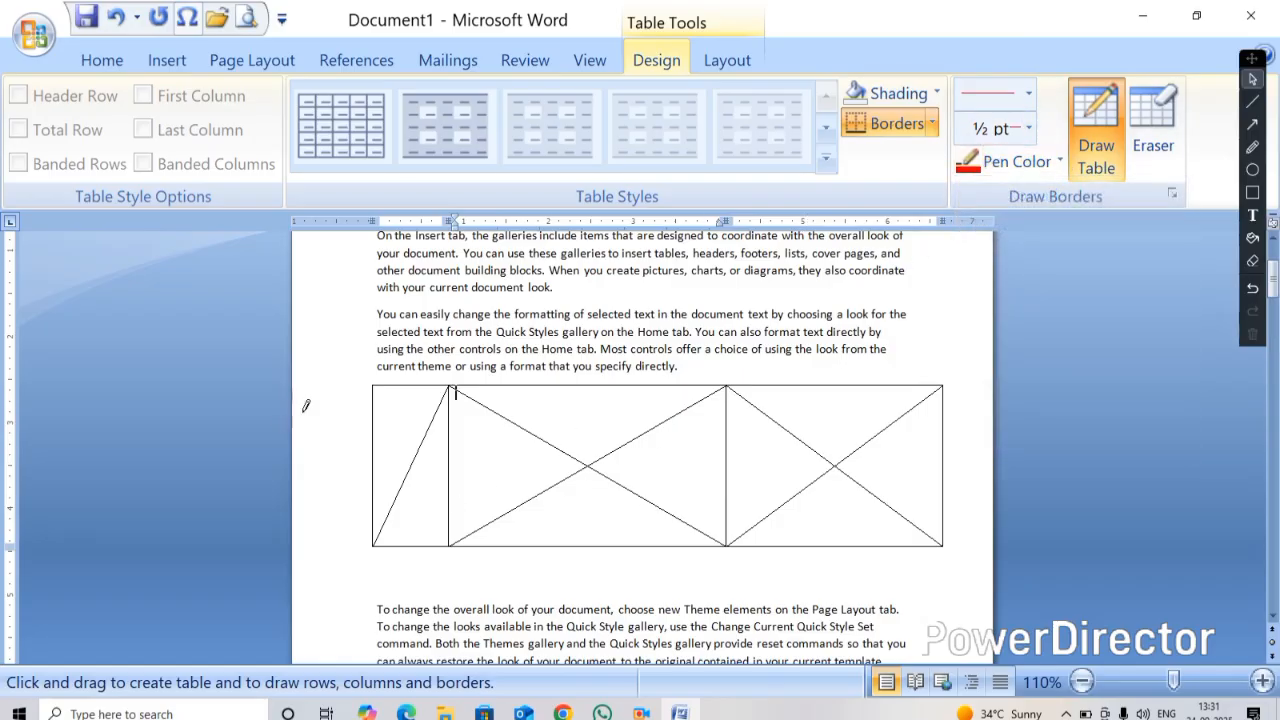
{"action": "left_click_drag", "start_coordinate": [380, 388], "coordinate": [449, 535]}
{"action": "mouse_move", "coordinate": [452, 389]}
{"action": "left_mouse_down"}
{"action": "mouse_move", "coordinate": [612, 466]}
{"action": "mouse_move", "coordinate": [722, 541]}
{"action": "left_mouse_up"}
Set the pen weight to 4½ pt and draw a thick red box inside the third cell
{"action": "scroll", "coordinate": [663, 522], "scroll_direction": "up", "scroll_amount": 3}
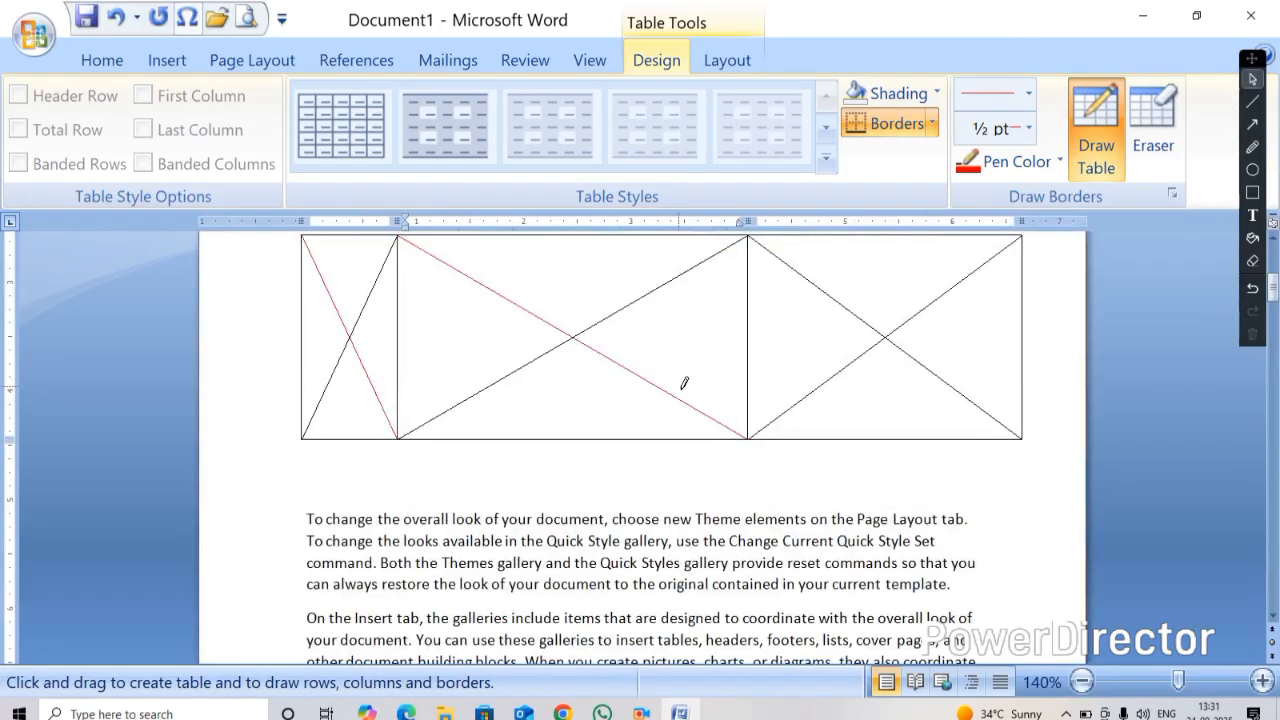
{"action": "left_click_drag", "start_coordinate": [748, 241], "coordinate": [756, 398]}
{"action": "left_click", "coordinate": [1028, 128]}
{"action": "left_click", "coordinate": [1000, 307]}
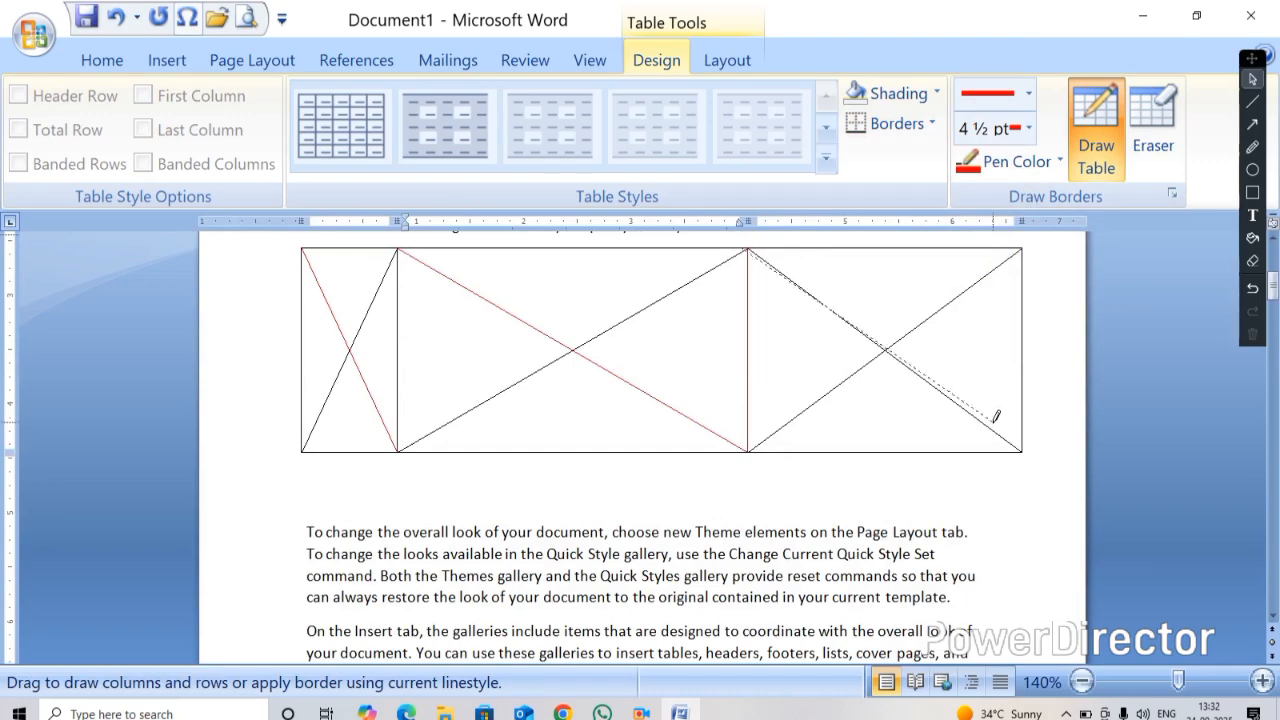
{"action": "mouse_move", "coordinate": [888, 345]}
{"action": "left_mouse_down"}
{"action": "mouse_move", "coordinate": [991, 306]}
{"action": "mouse_move", "coordinate": [997, 263]}
{"action": "mouse_move", "coordinate": [1027, 243]}
{"action": "left_mouse_up"}
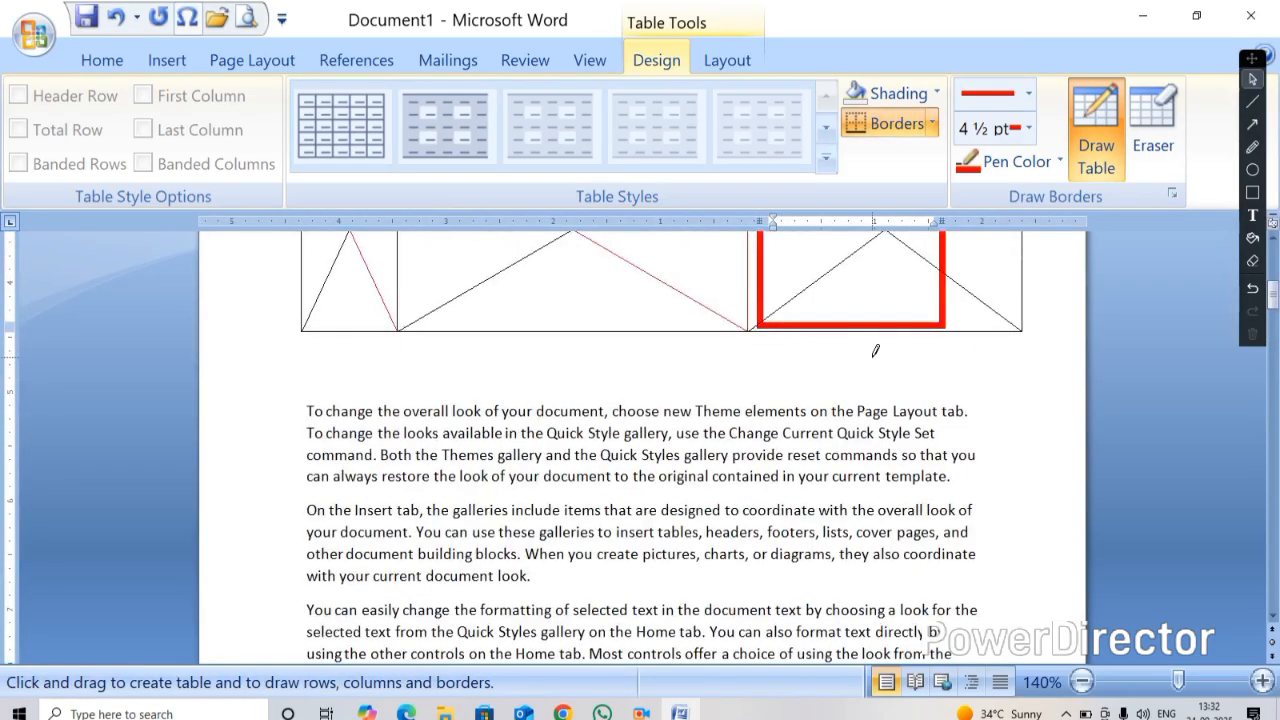
Redraw the second cell's bottom border with the thick red pen
{"action": "scroll", "coordinate": [875, 350], "scroll_direction": "up", "scroll_amount": 1}
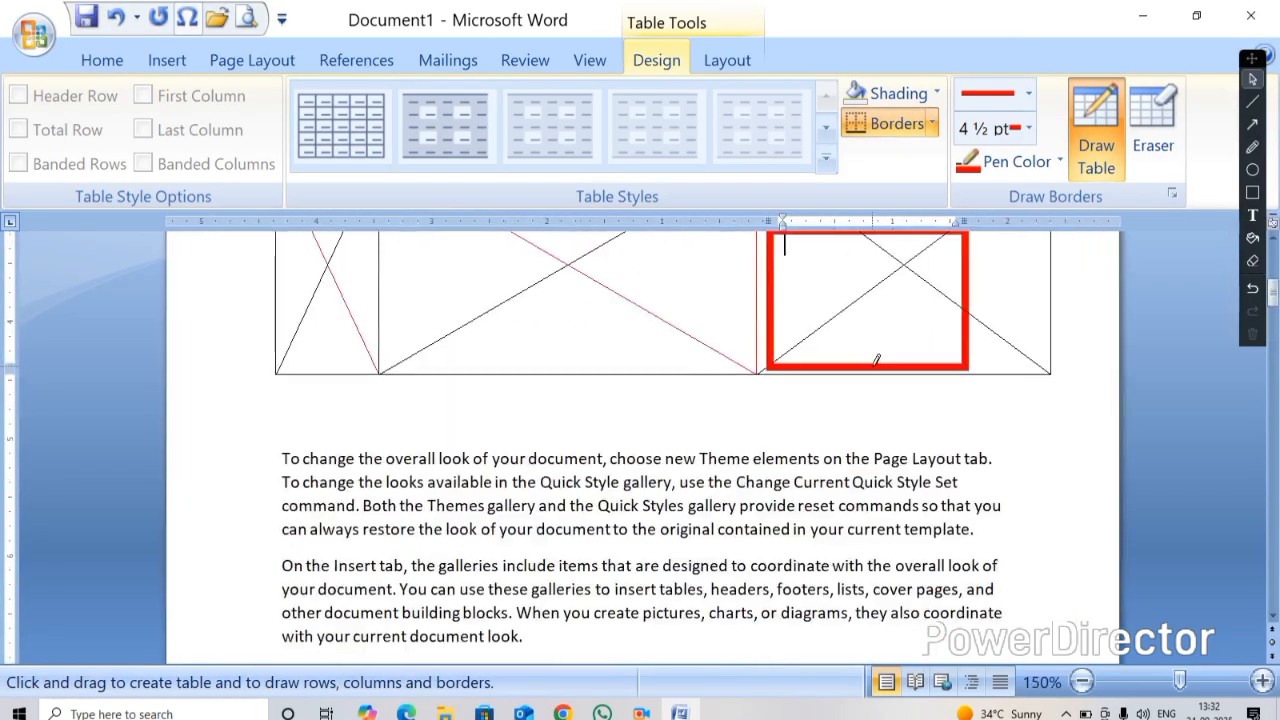
{"action": "left_click_drag", "start_coordinate": [382, 366], "coordinate": [730, 366]}
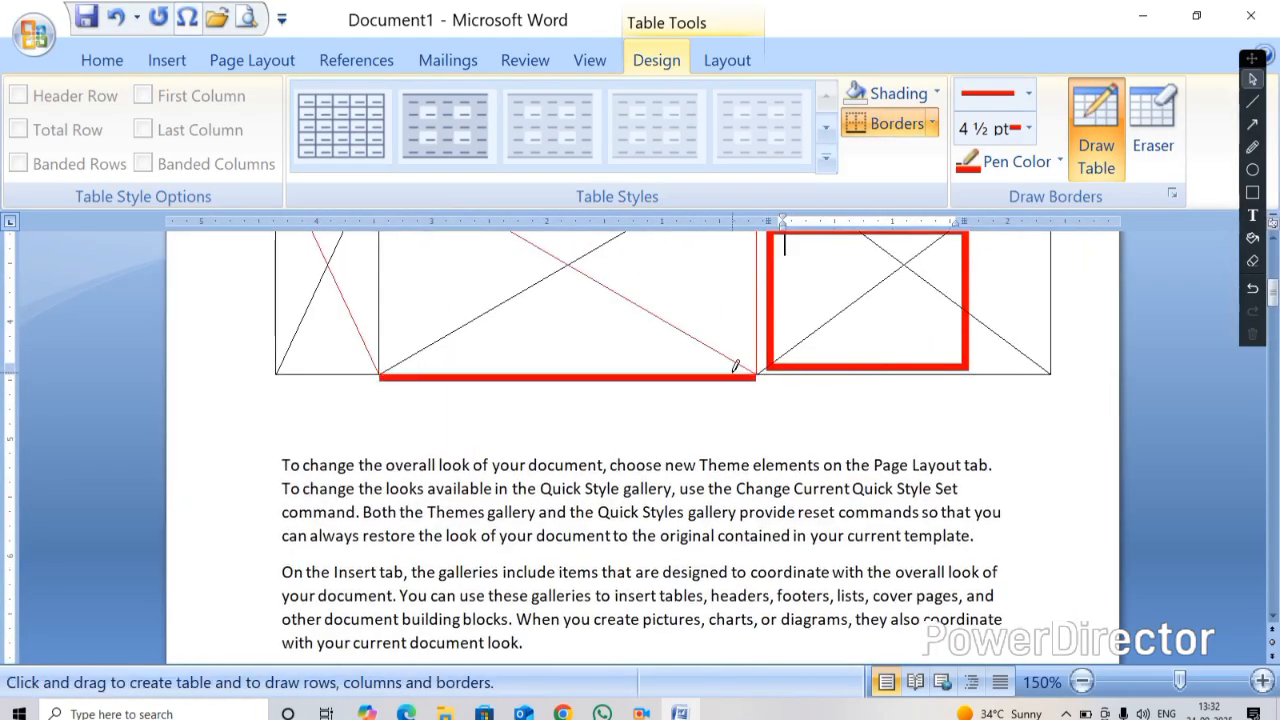
{"action": "left_click", "coordinate": [1029, 131]}
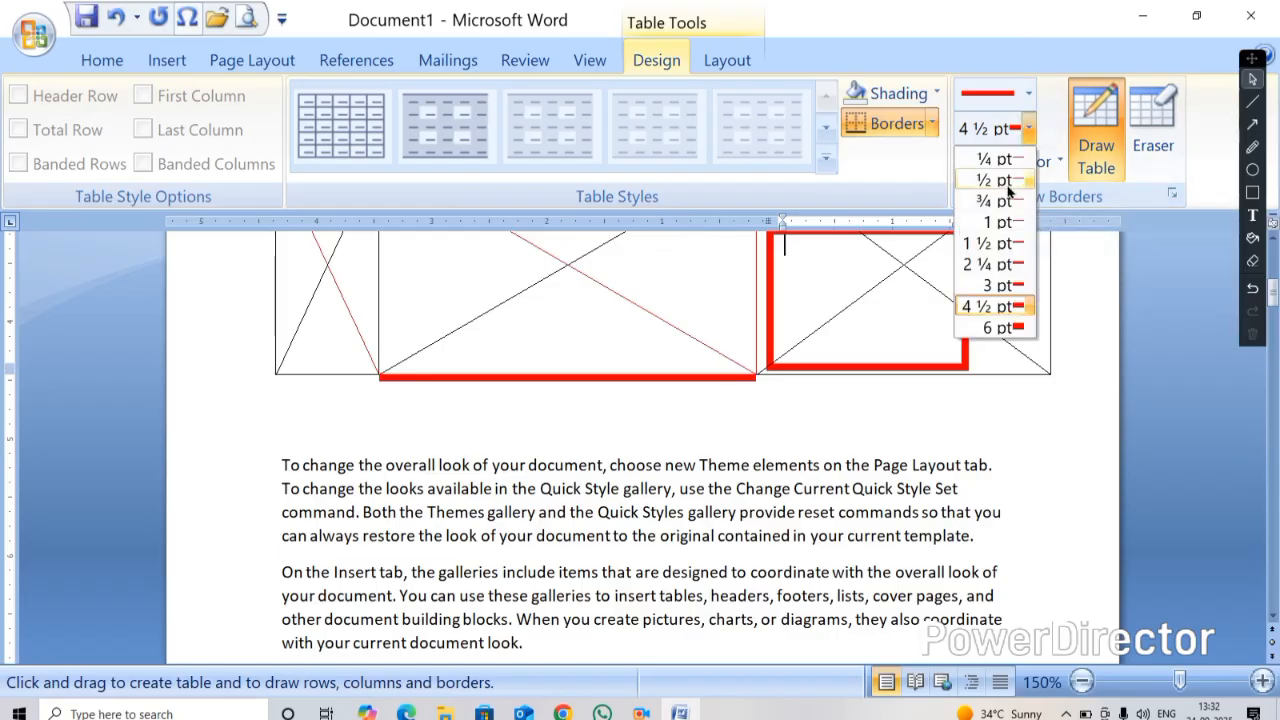
{"action": "left_click", "coordinate": [894, 275]}
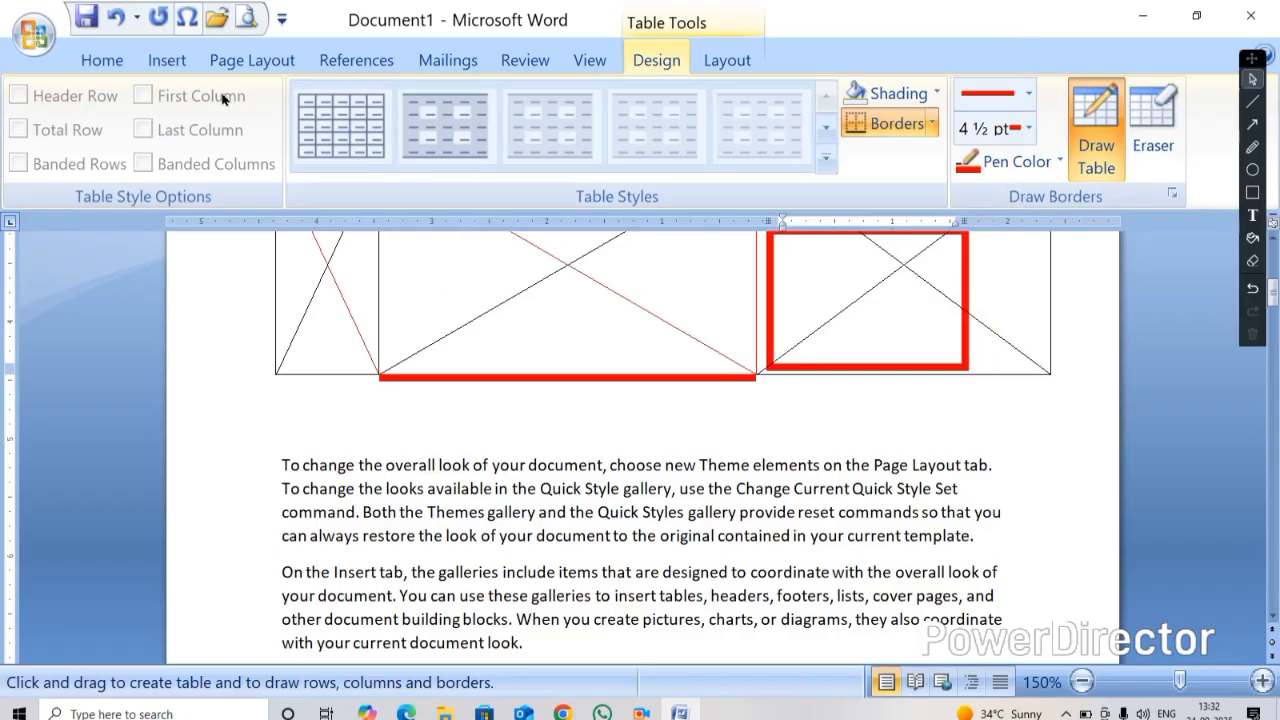
Apply the thick red pen to both diagonals and the left border of the second cell
{"action": "left_click", "coordinate": [490, 301]}
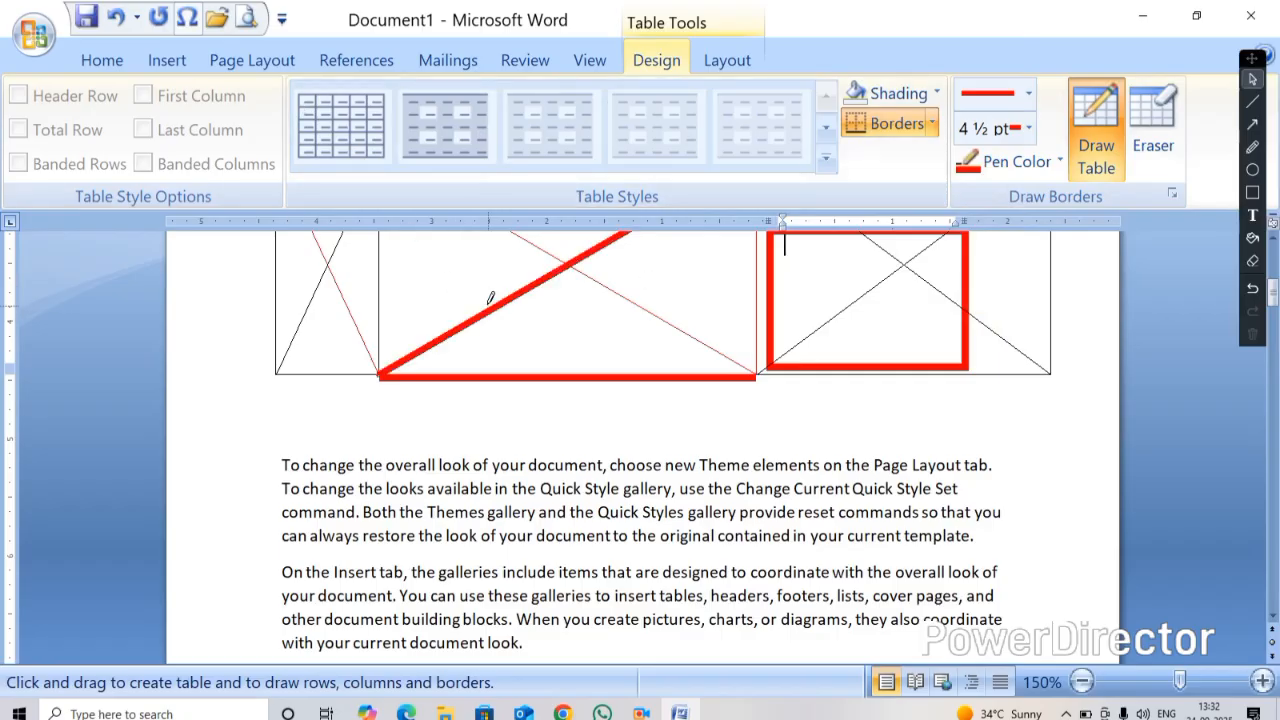
{"action": "left_click", "coordinate": [596, 280]}
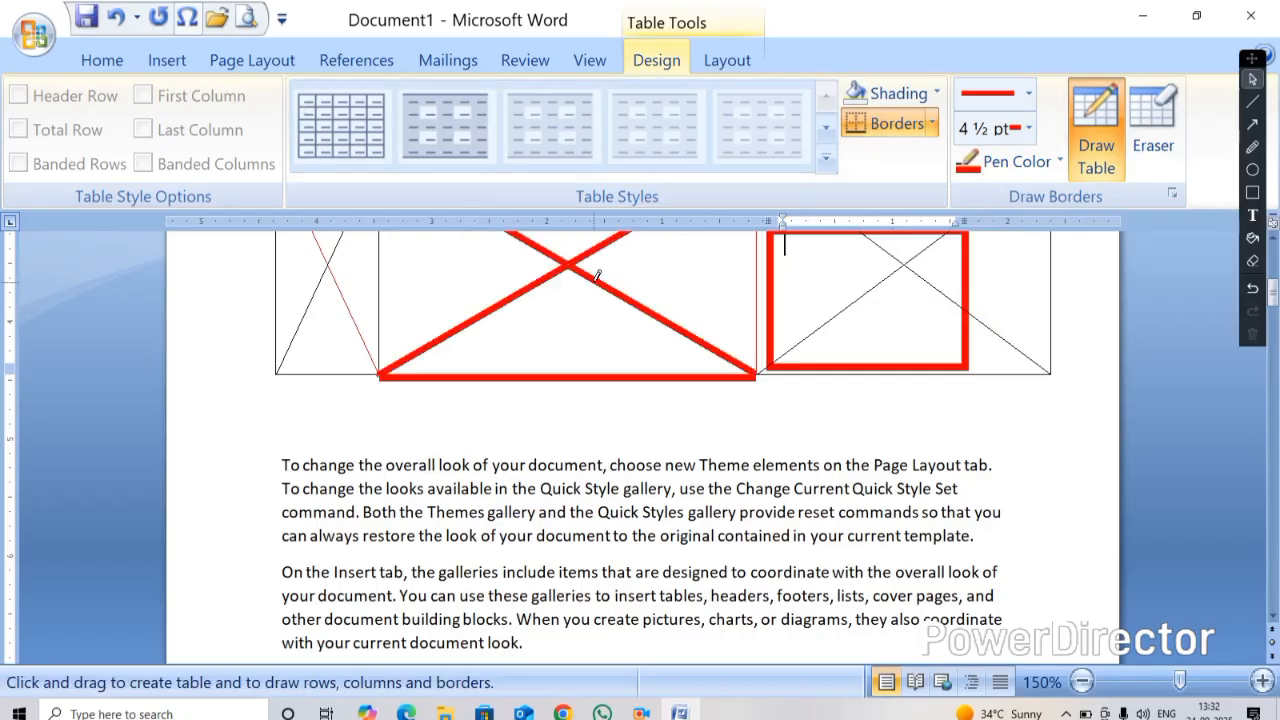
{"action": "left_click", "coordinate": [382, 248]}
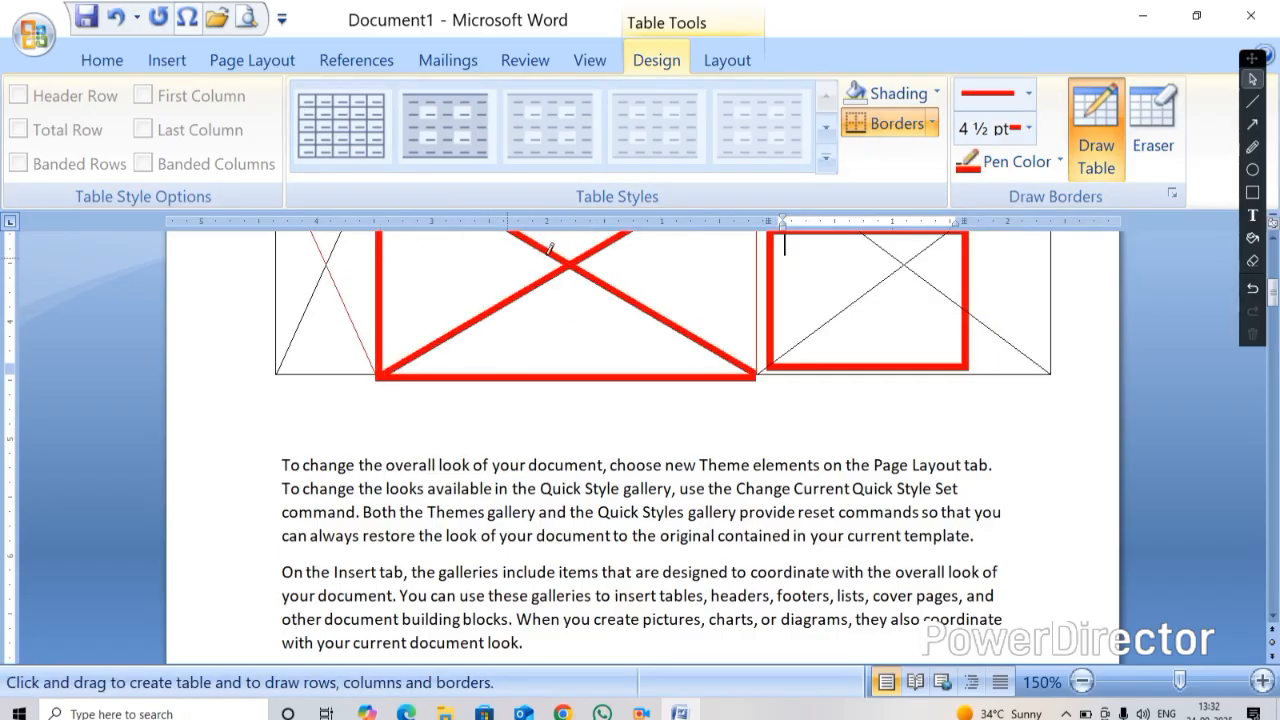
Set the second cell's shading to No Color
{"action": "left_click", "coordinate": [934, 94]}
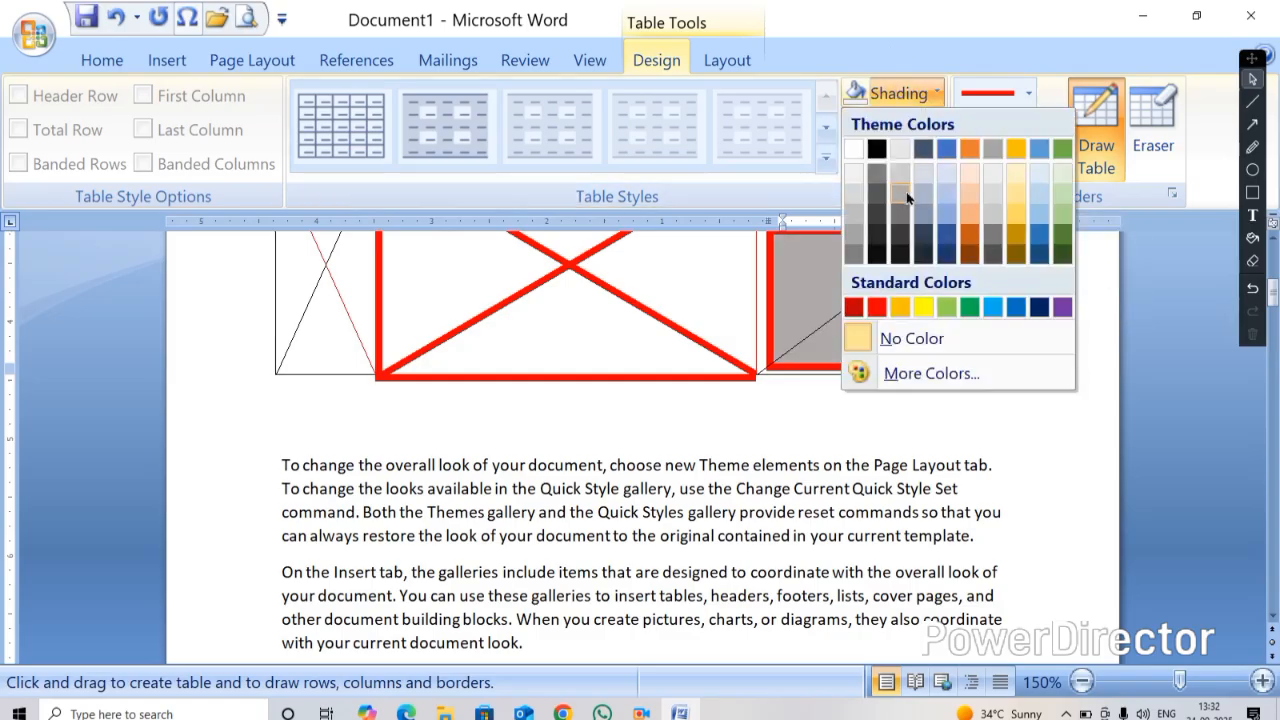
{"action": "left_click", "coordinate": [682, 286]}
{"action": "left_click", "coordinate": [655, 279]}
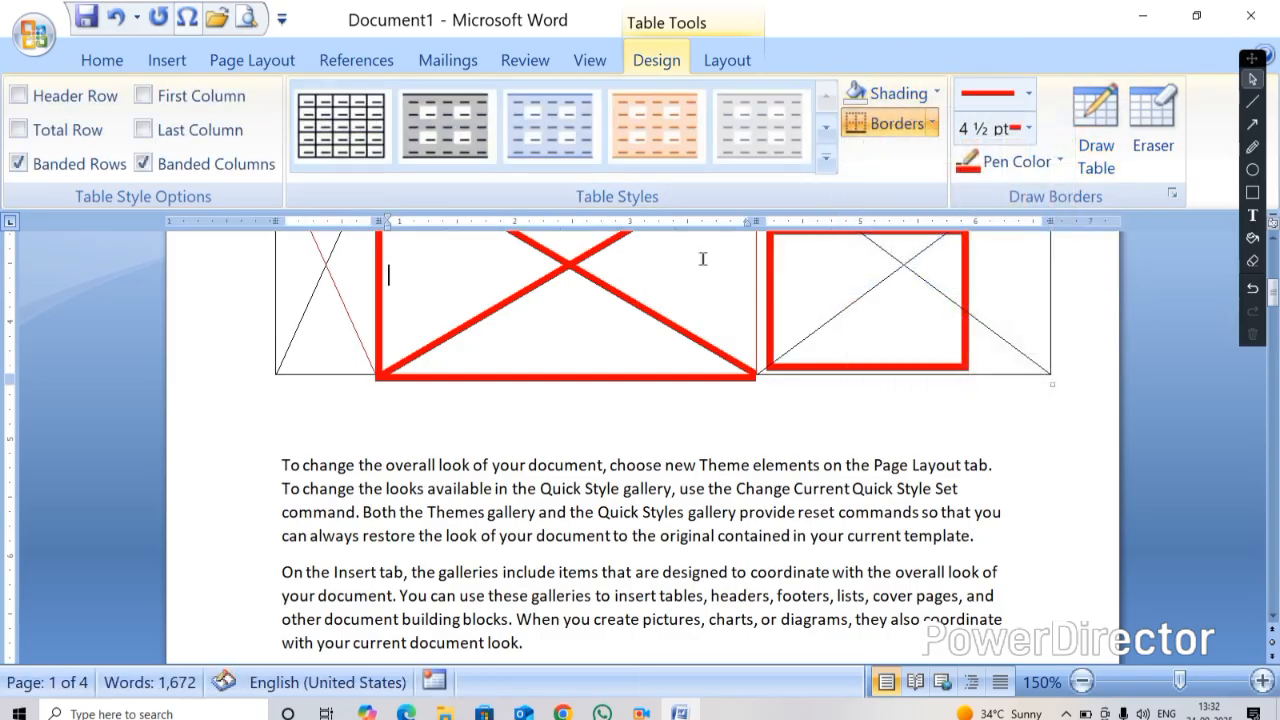
{"action": "left_click", "coordinate": [937, 94]}
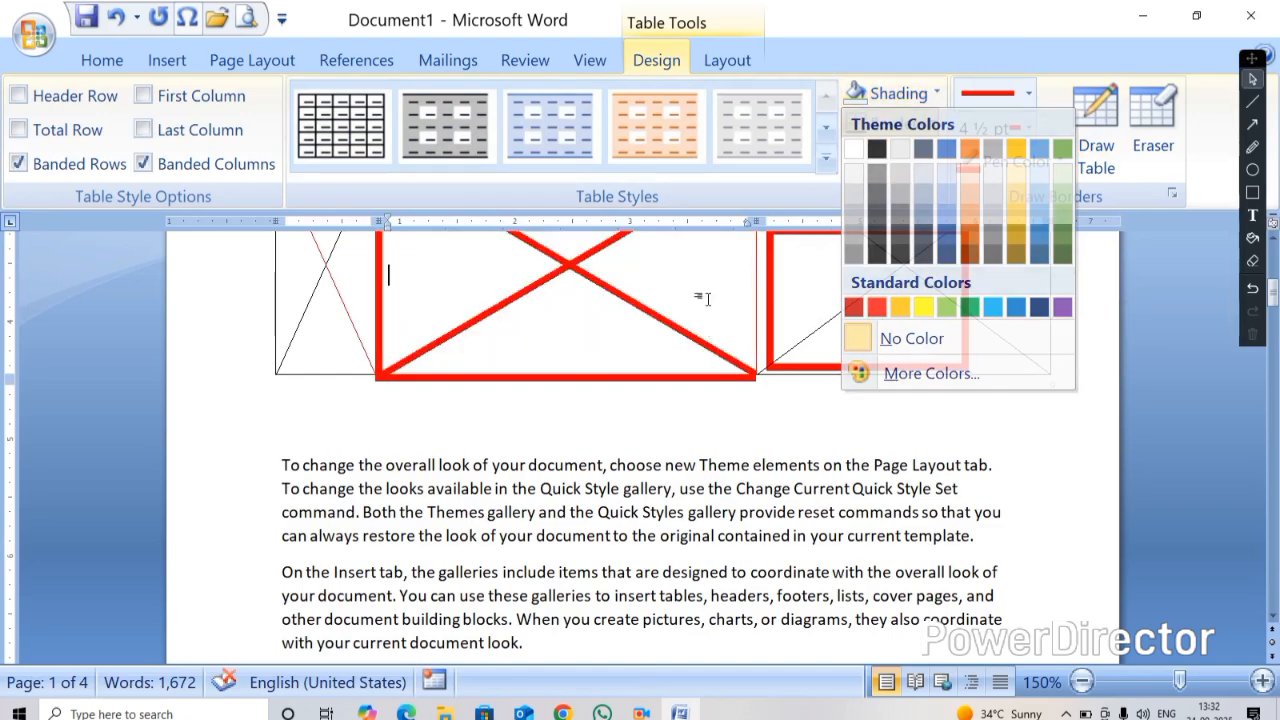
{"action": "left_click", "coordinate": [905, 338]}
Apply All Borders to the second cell with the thick red pen
{"action": "left_click", "coordinate": [931, 123]}
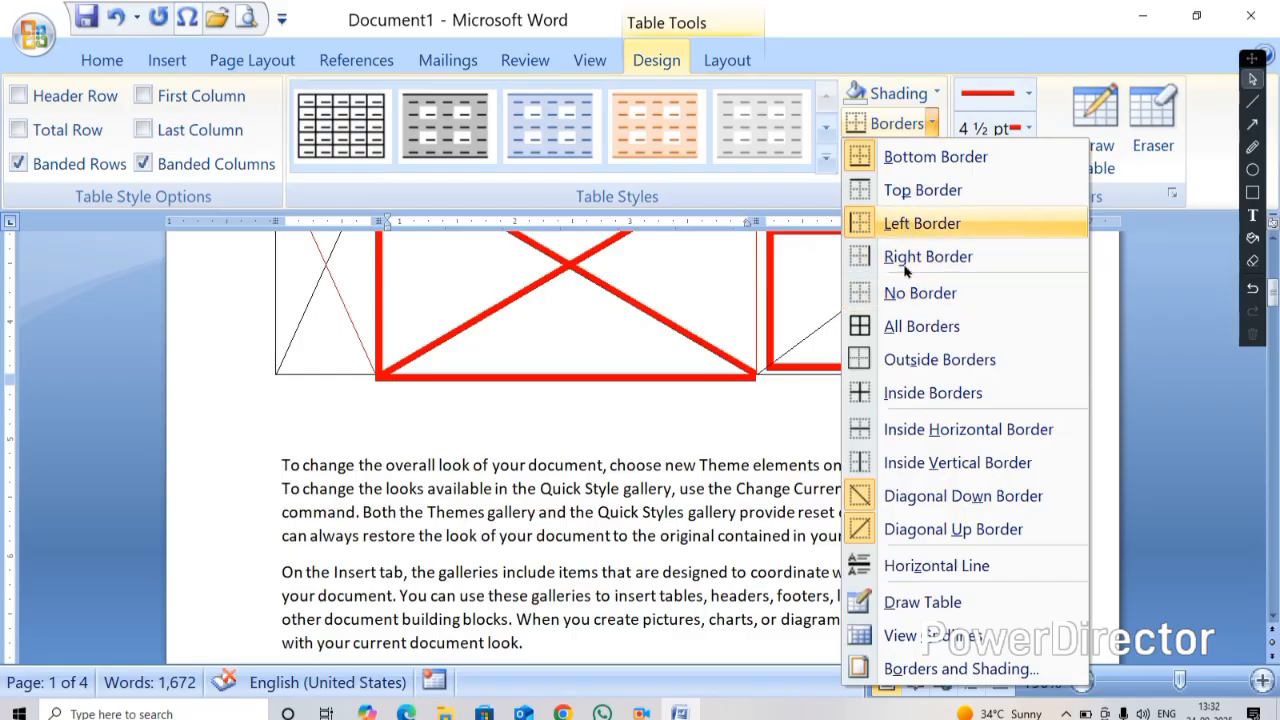
{"action": "left_click", "coordinate": [905, 328]}
{"action": "scroll", "coordinate": [749, 428], "scroll_direction": "down", "scroll_amount": 5}
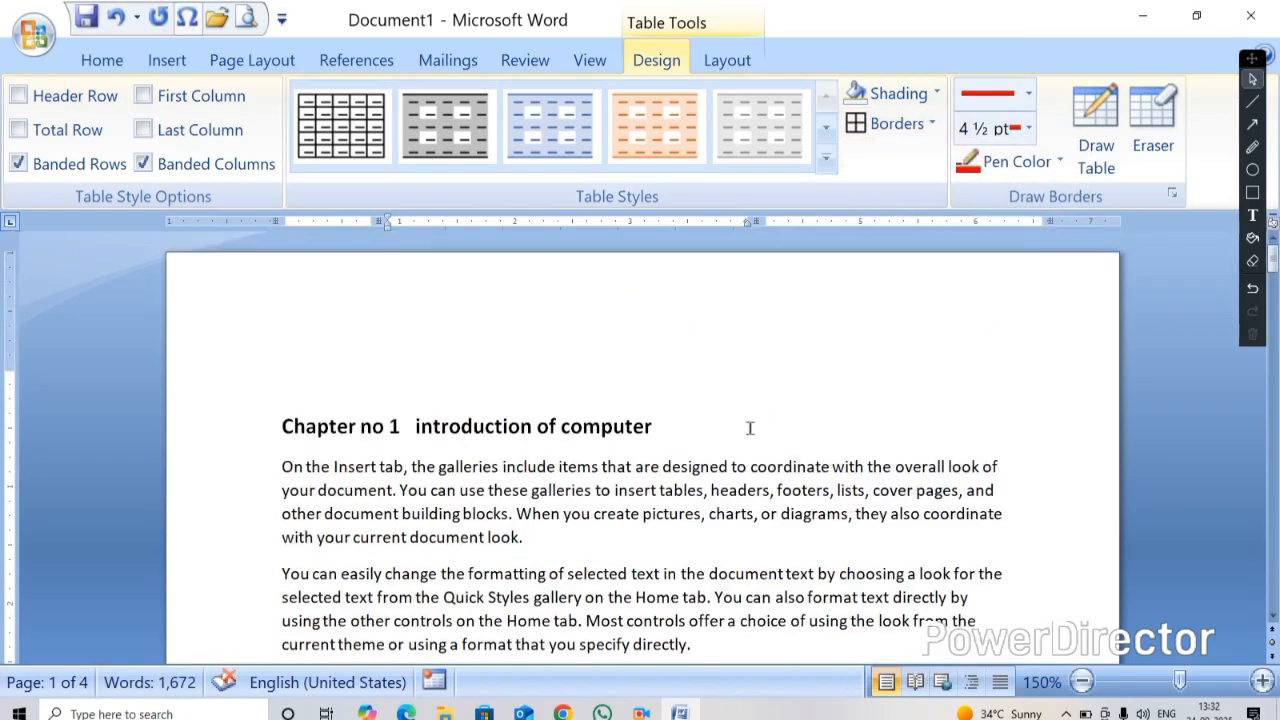
{"action": "scroll", "coordinate": [751, 412], "scroll_direction": "down", "scroll_amount": 4, "text": "ctrl"}
{"action": "left_click", "coordinate": [404, 601]}
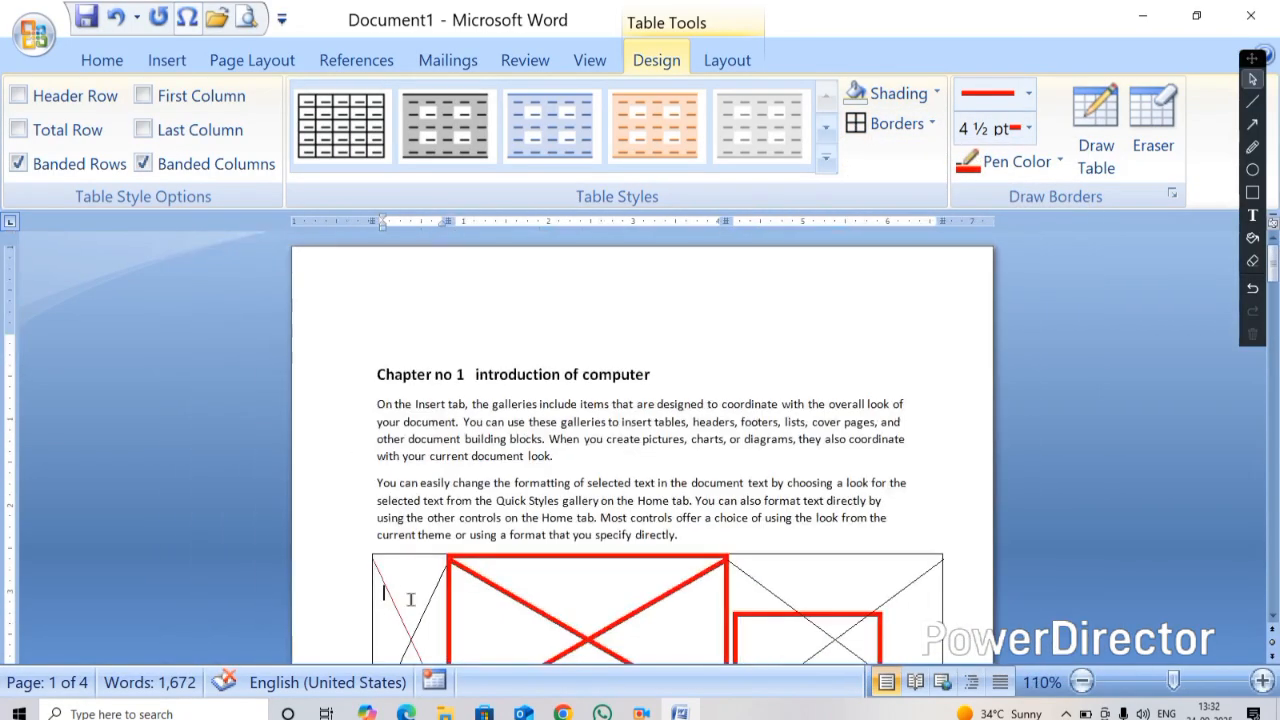
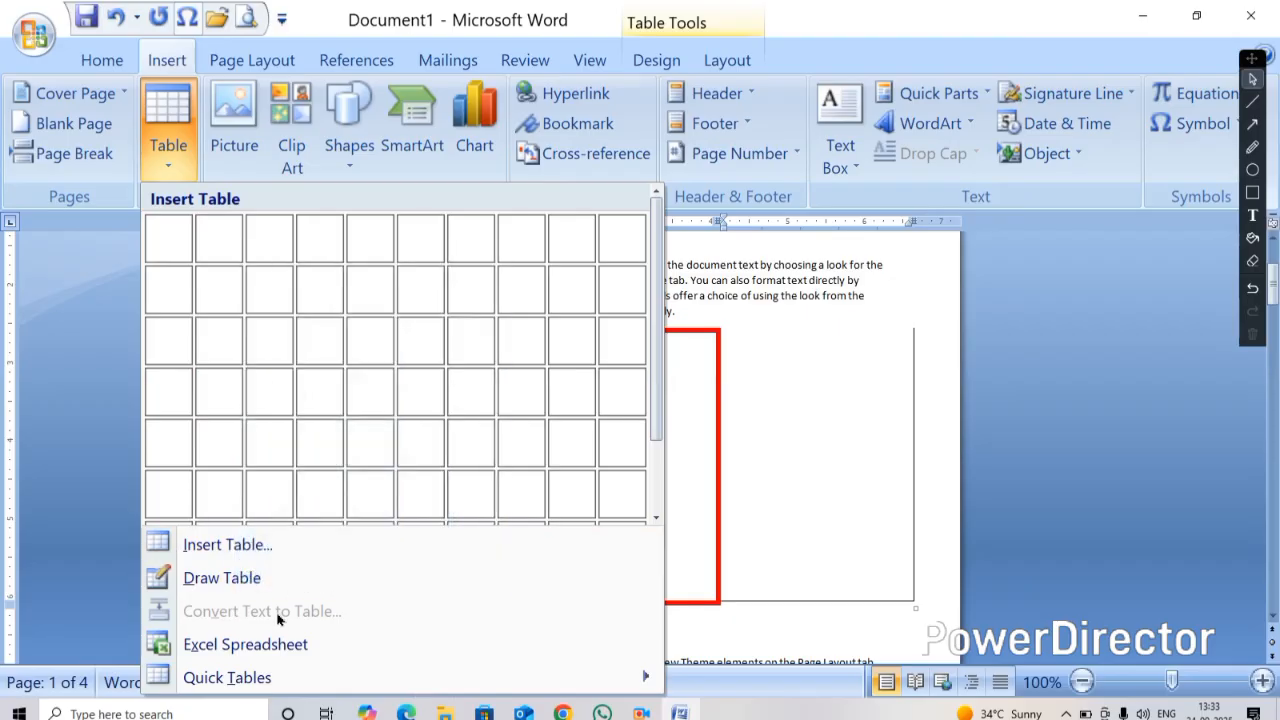
Undo the last border change on the drawn table
{"action": "left_click", "coordinate": [683, 409]}
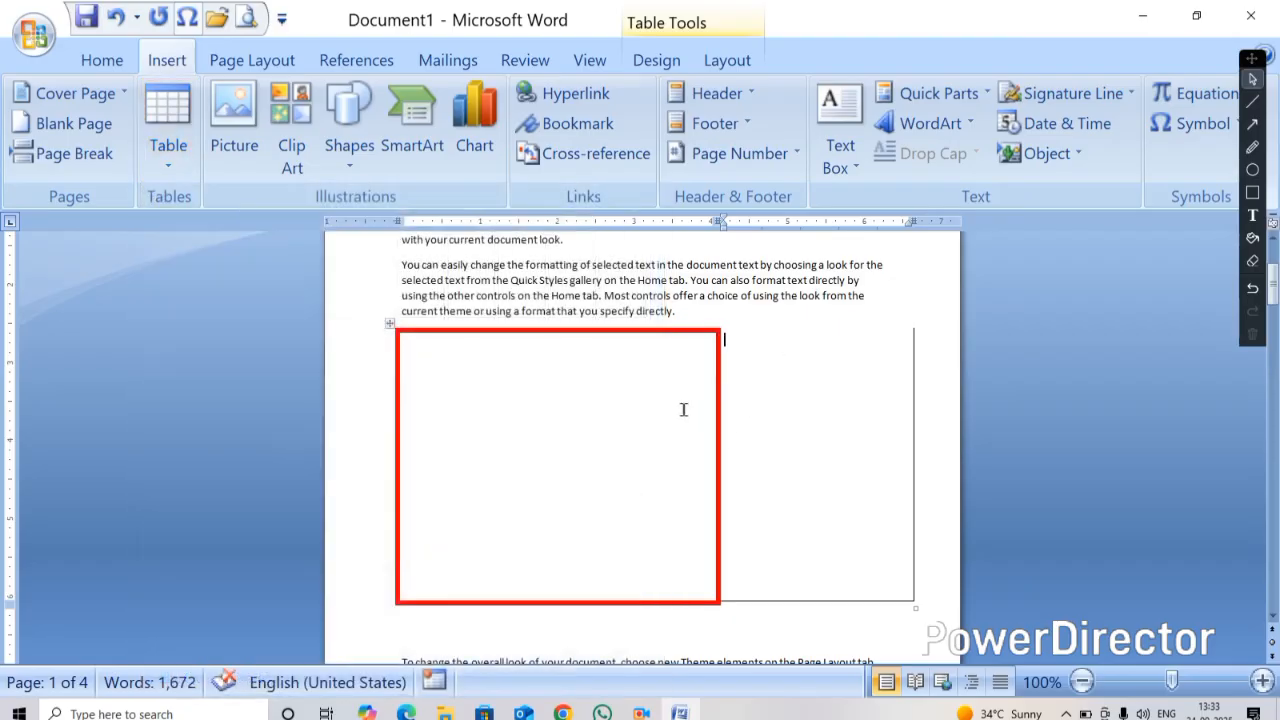
{"action": "key", "text": "ctrl+z"}
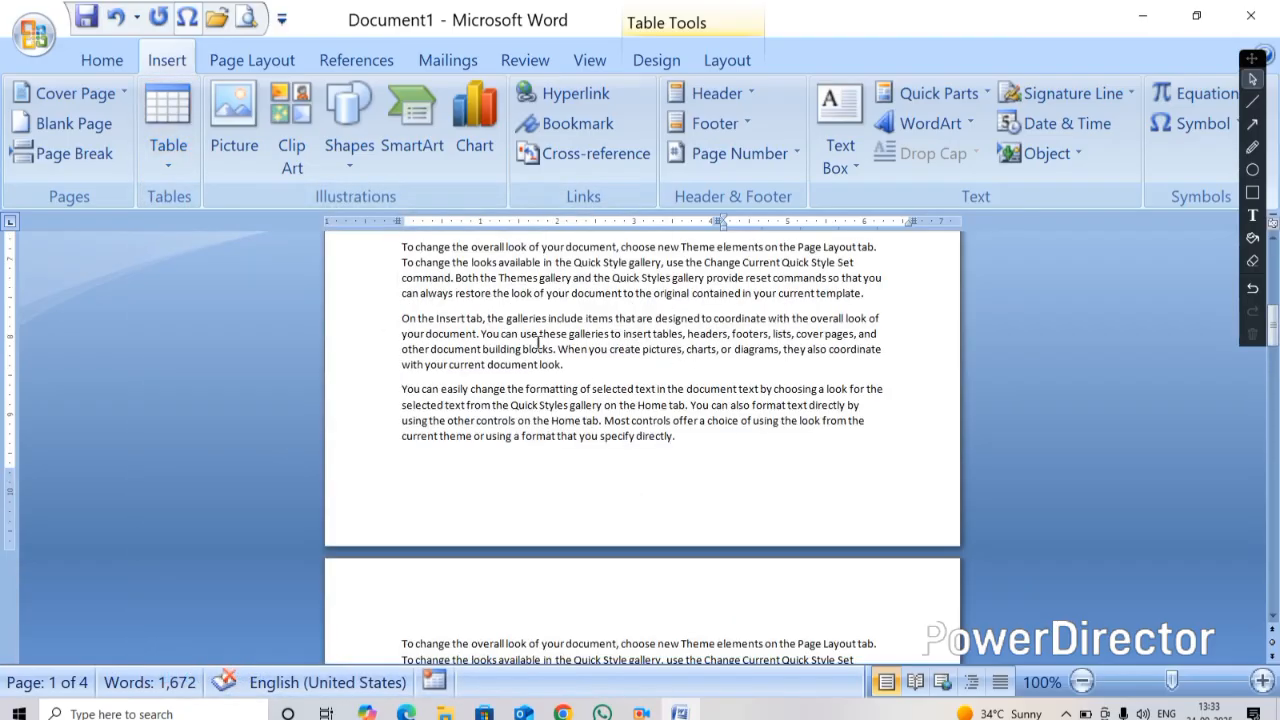
{"action": "scroll", "coordinate": [547, 333], "scroll_direction": "up", "scroll_amount": 7}
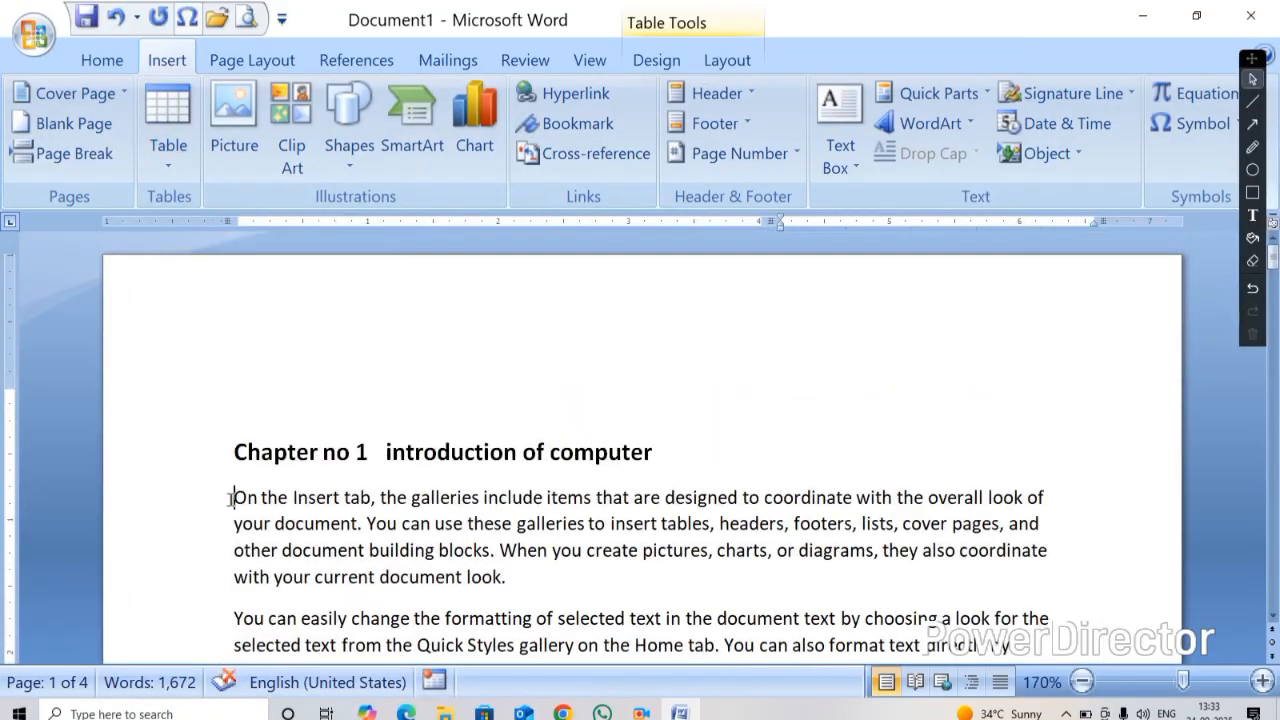
{"action": "left_click_drag", "start_coordinate": [230, 497], "coordinate": [523, 582]}
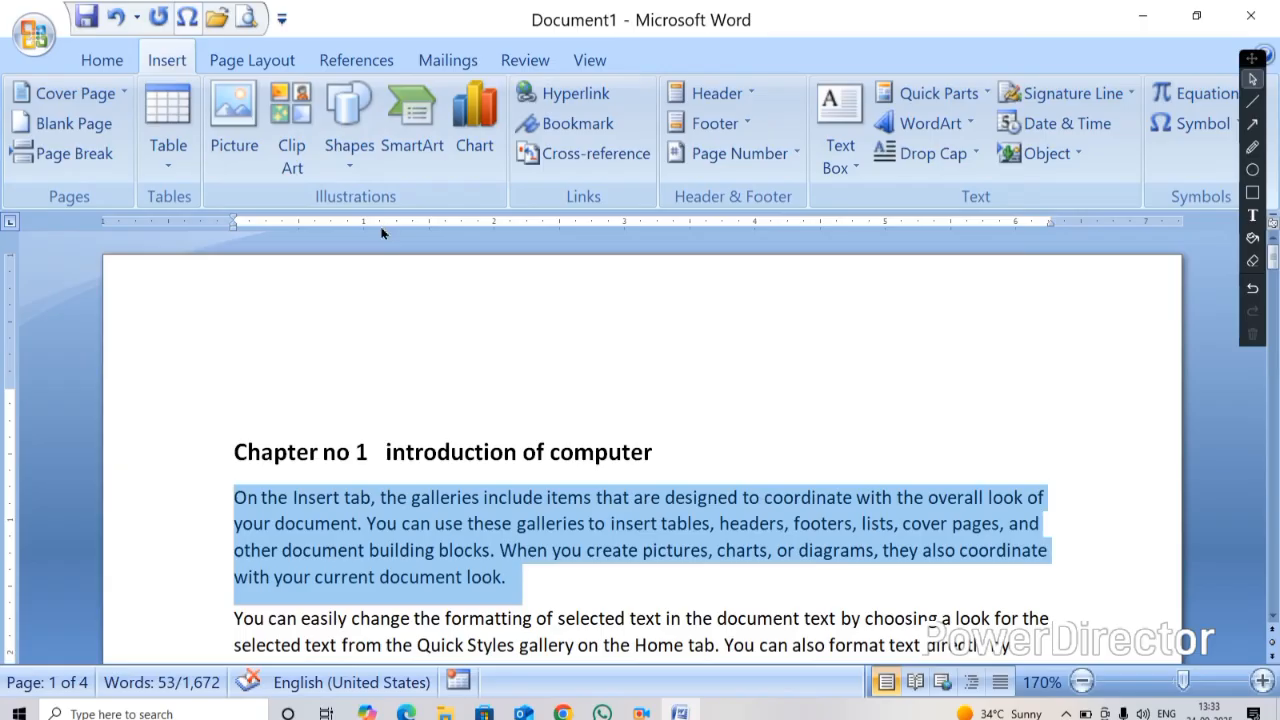
{"action": "left_click", "coordinate": [168, 172]}
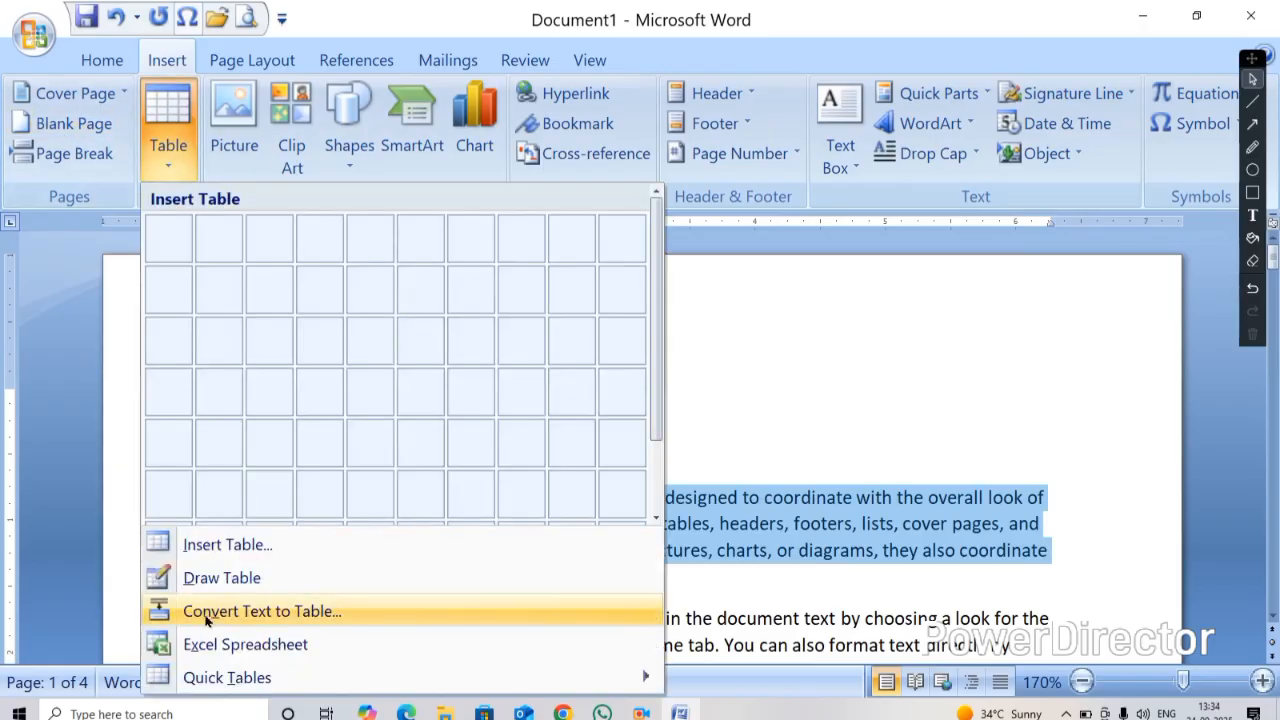
{"action": "left_click", "coordinate": [831, 371]}
{"action": "left_click", "coordinate": [694, 440]}
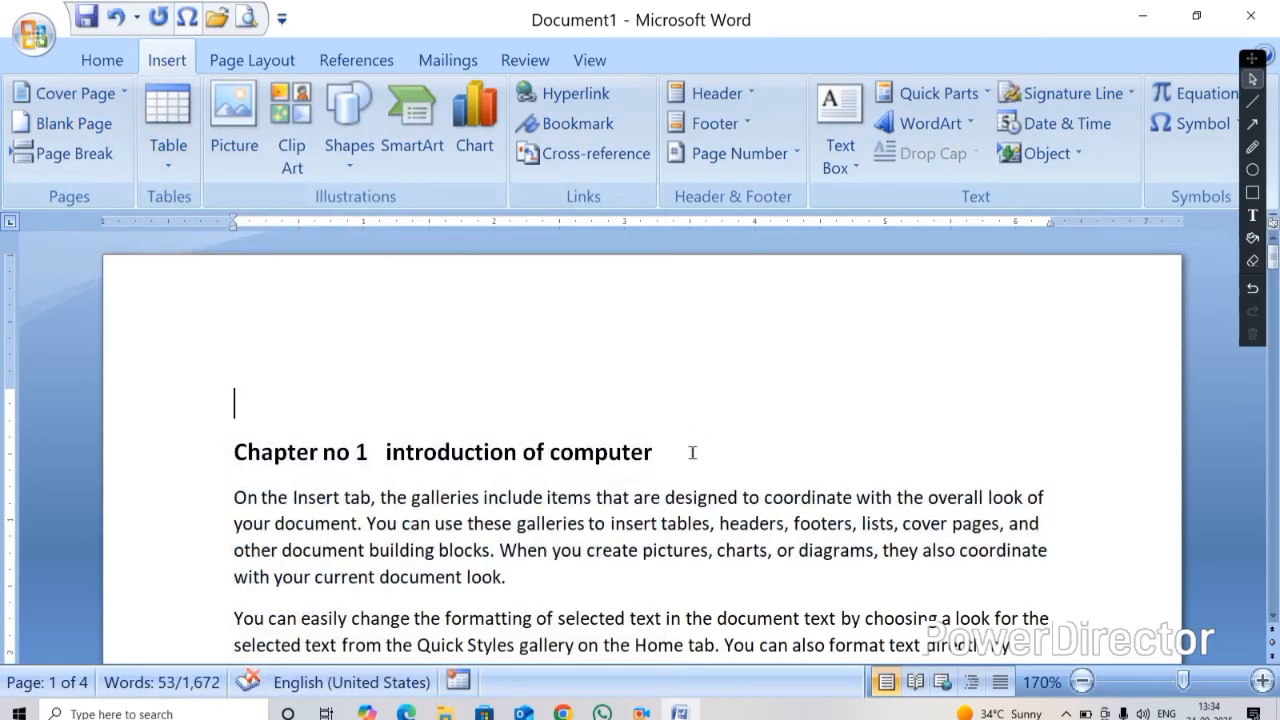
{"action": "left_click", "coordinate": [168, 150]}
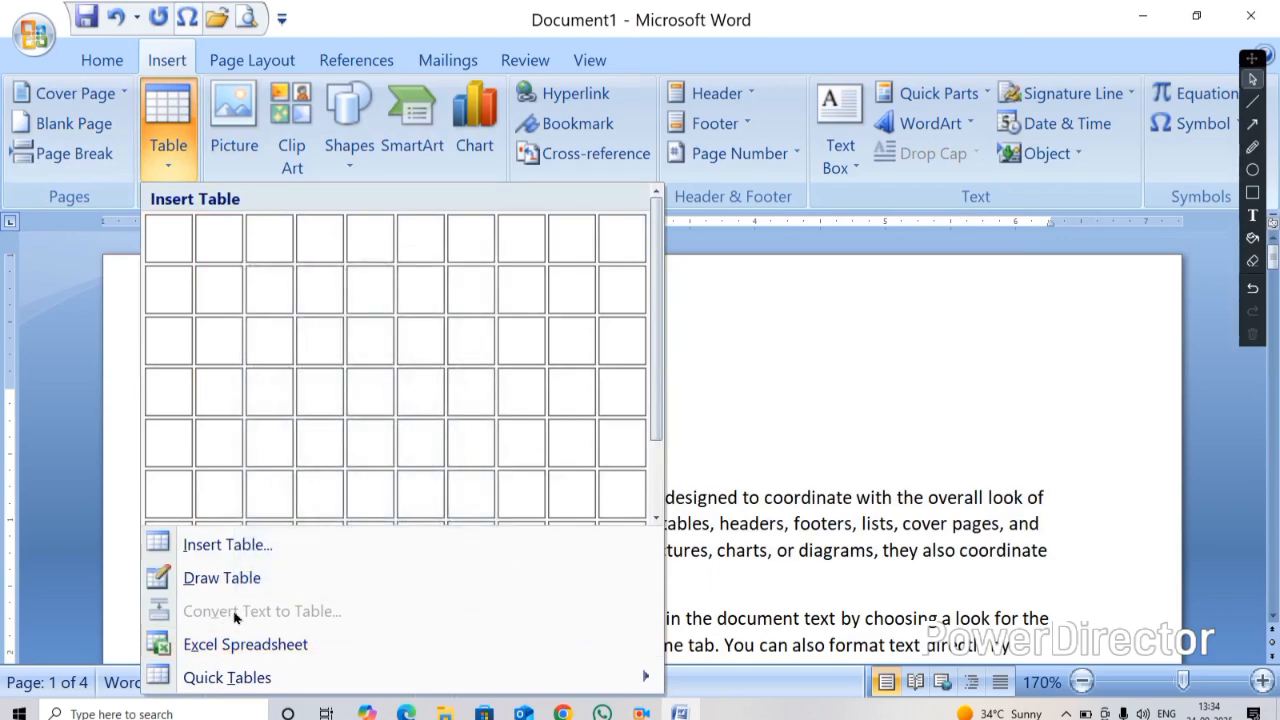
{"action": "left_click", "coordinate": [235, 515]}
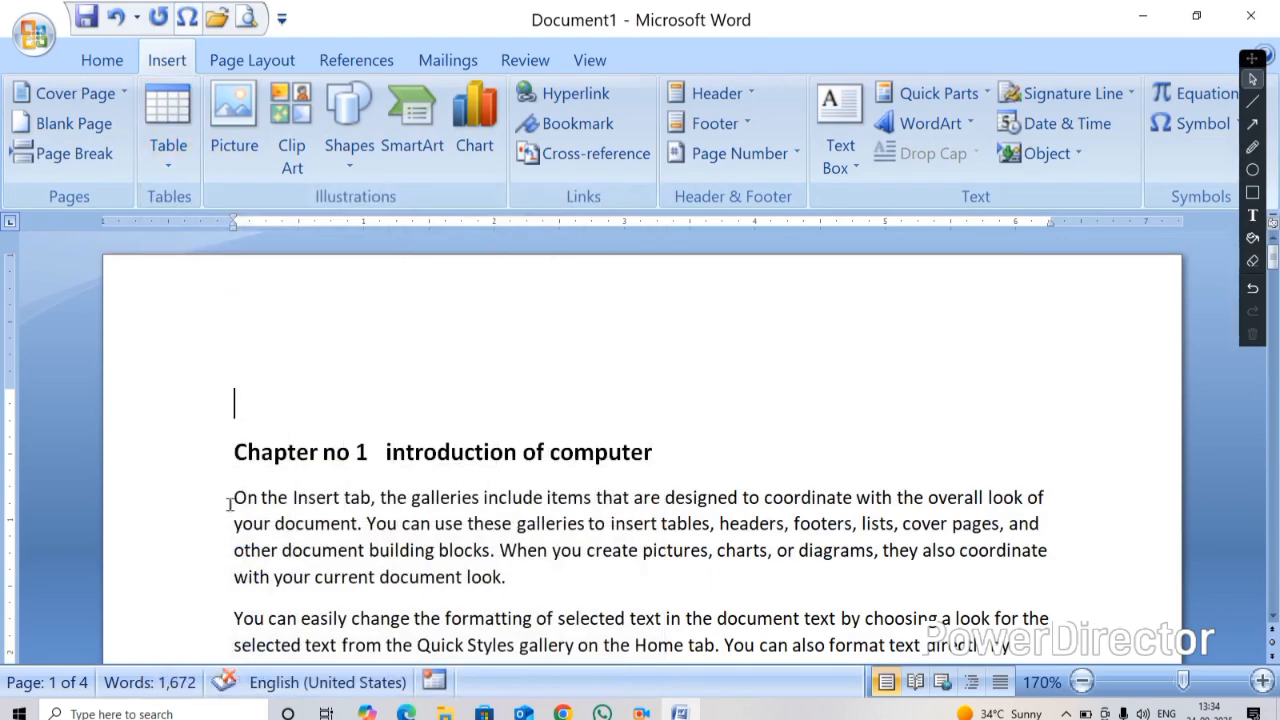
Convert the first paragraph under the chapter heading into an 8-column table separated at commas, with AutoFit to contents
{"action": "left_click_drag", "start_coordinate": [230, 497], "coordinate": [506, 586]}
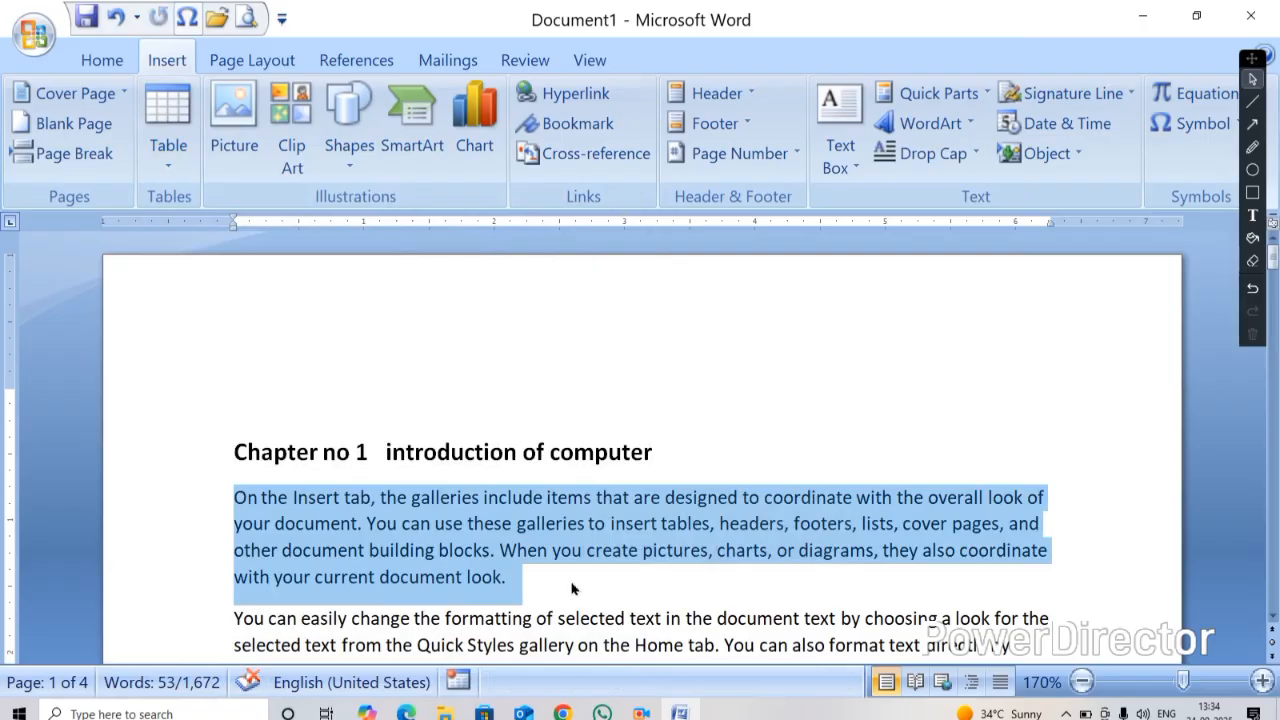
{"action": "left_click", "coordinate": [187, 152]}
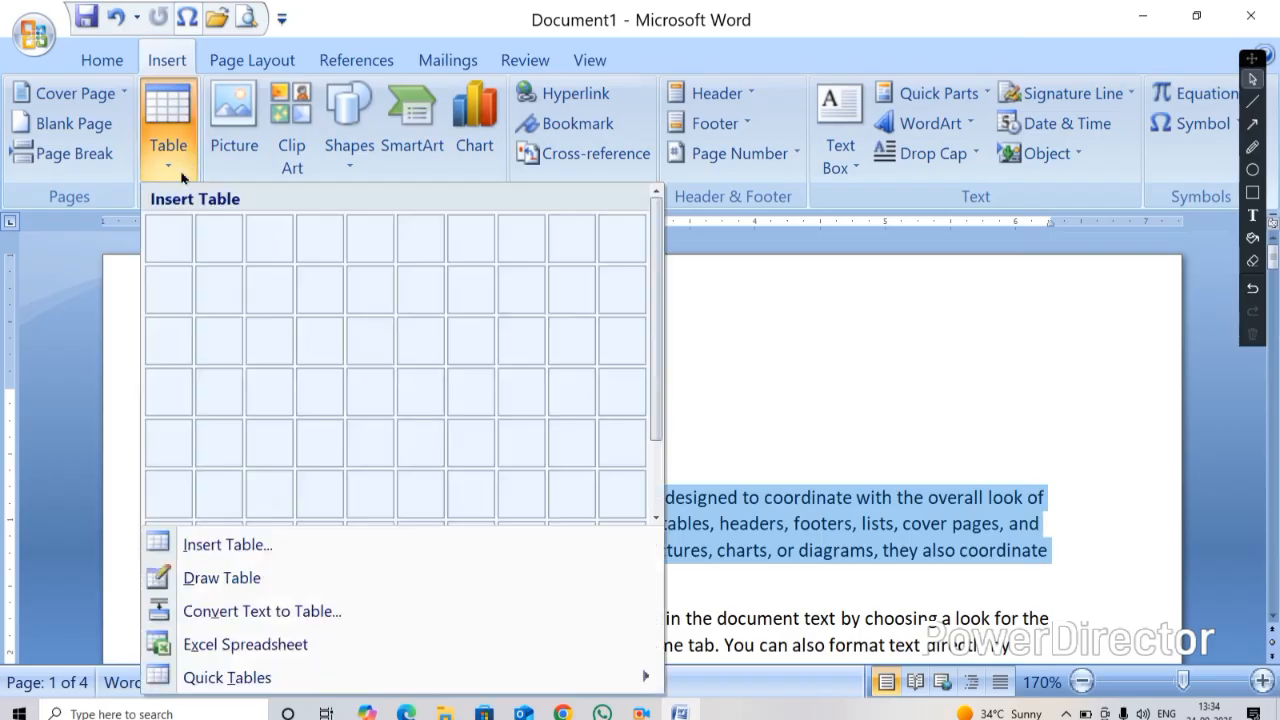
{"action": "left_click", "coordinate": [229, 614]}
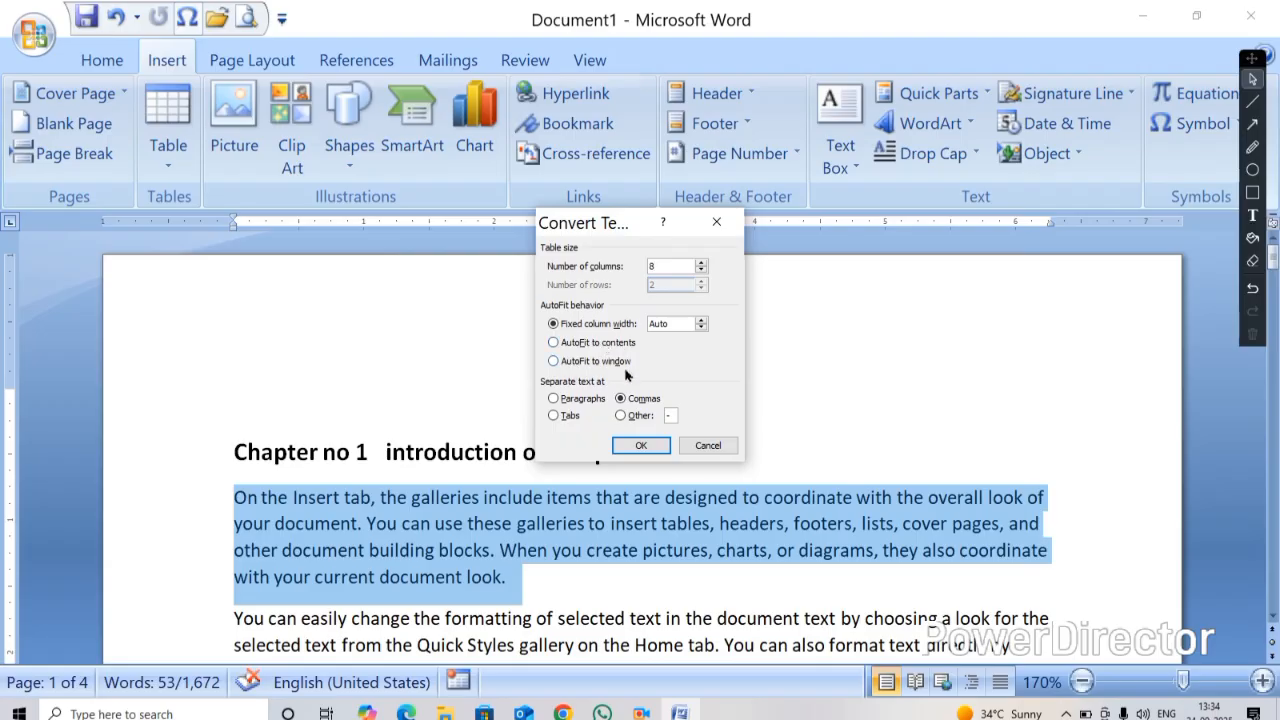
{"action": "left_click", "coordinate": [556, 343]}
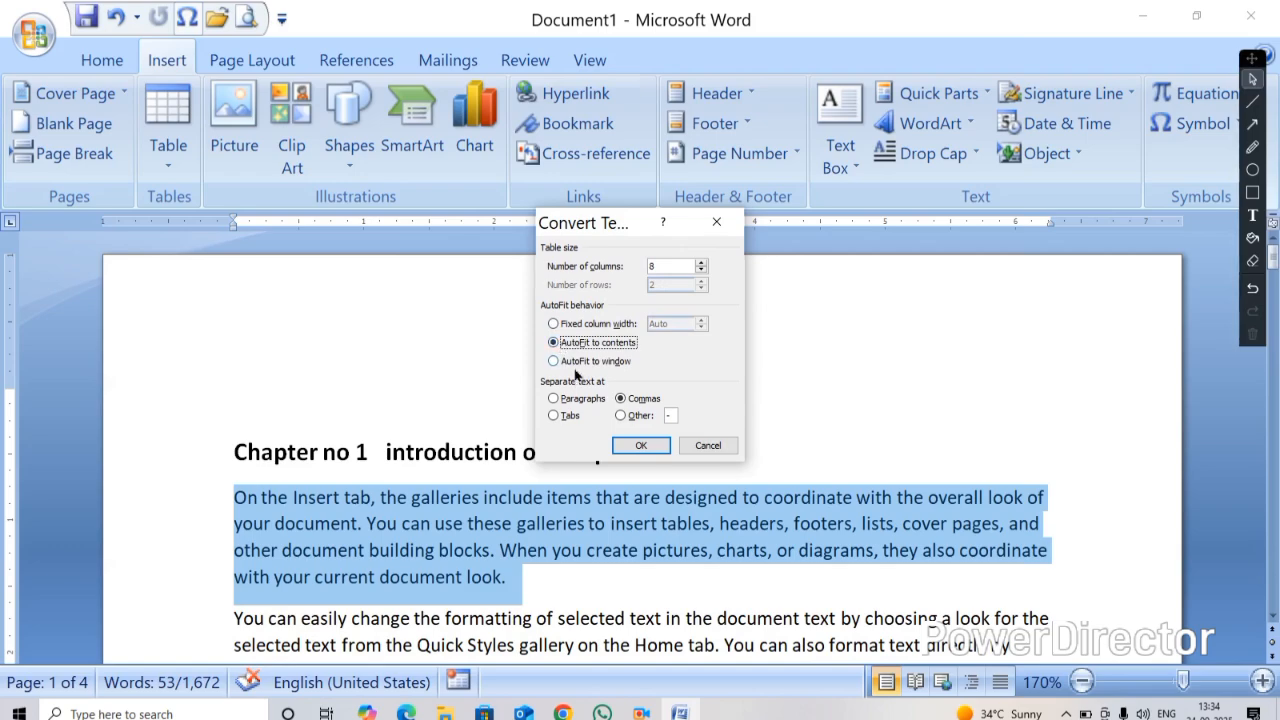
{"action": "left_click", "coordinate": [640, 446]}
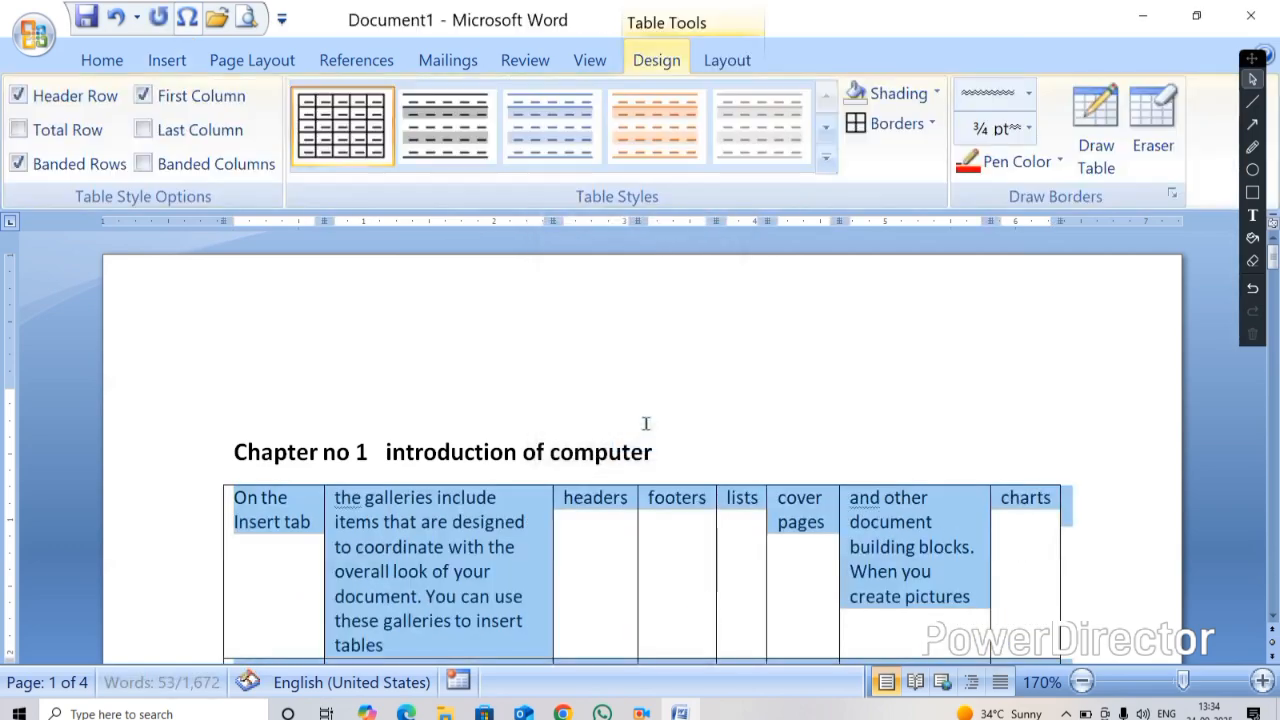
Cut the converted table out of the document
{"action": "scroll", "coordinate": [643, 423], "scroll_direction": "down", "scroll_amount": 2}
{"action": "scroll", "coordinate": [645, 415], "scroll_direction": "down", "scroll_amount": 2}
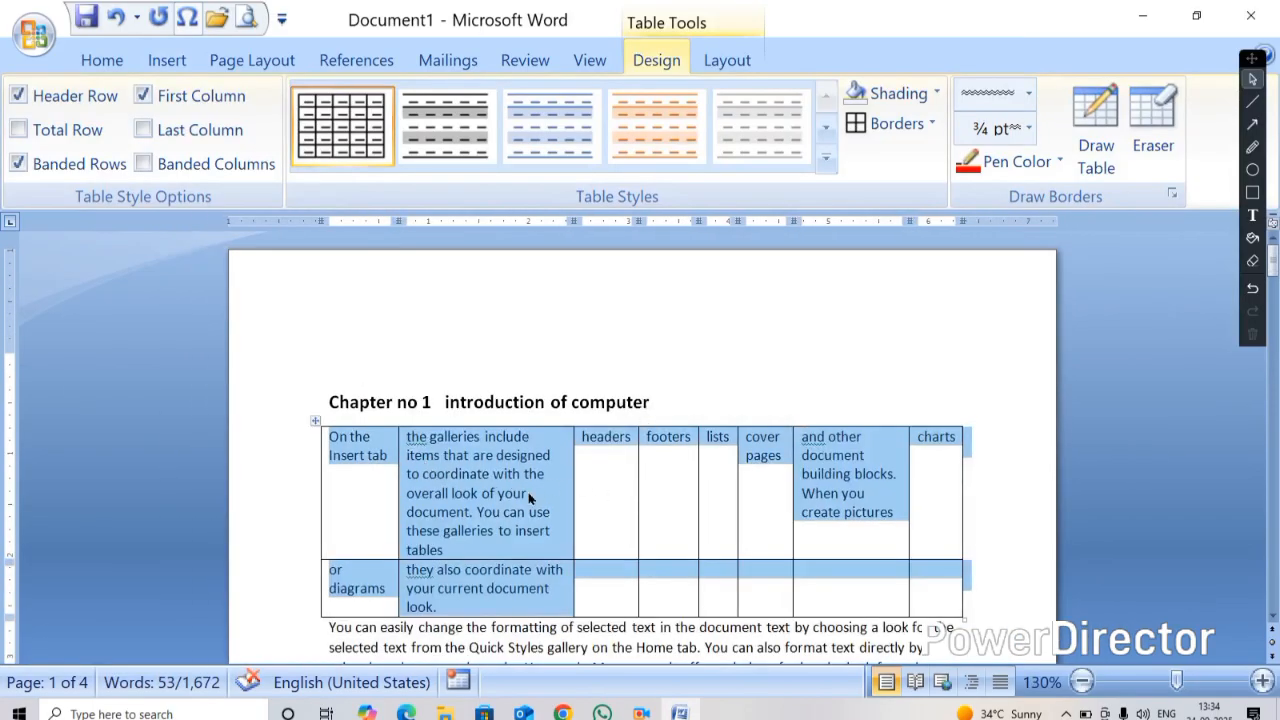
{"action": "left_click", "coordinate": [361, 455]}
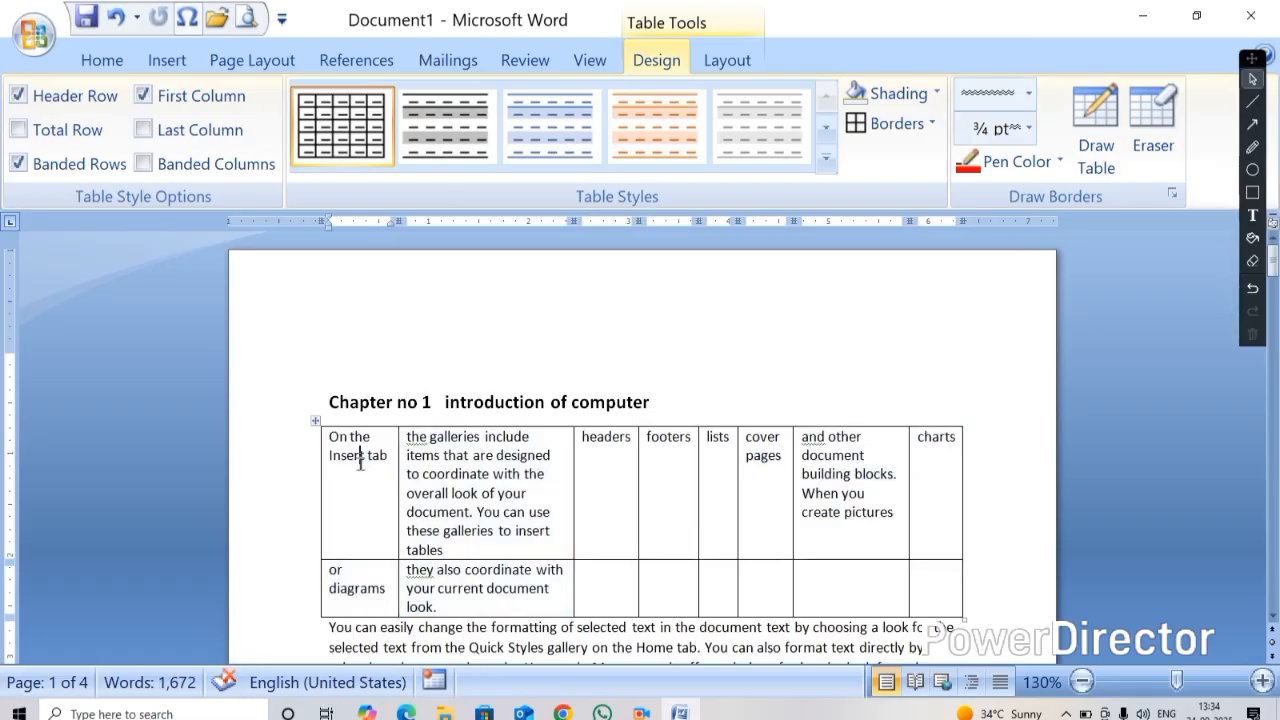
{"action": "right_click", "coordinate": [315, 421]}
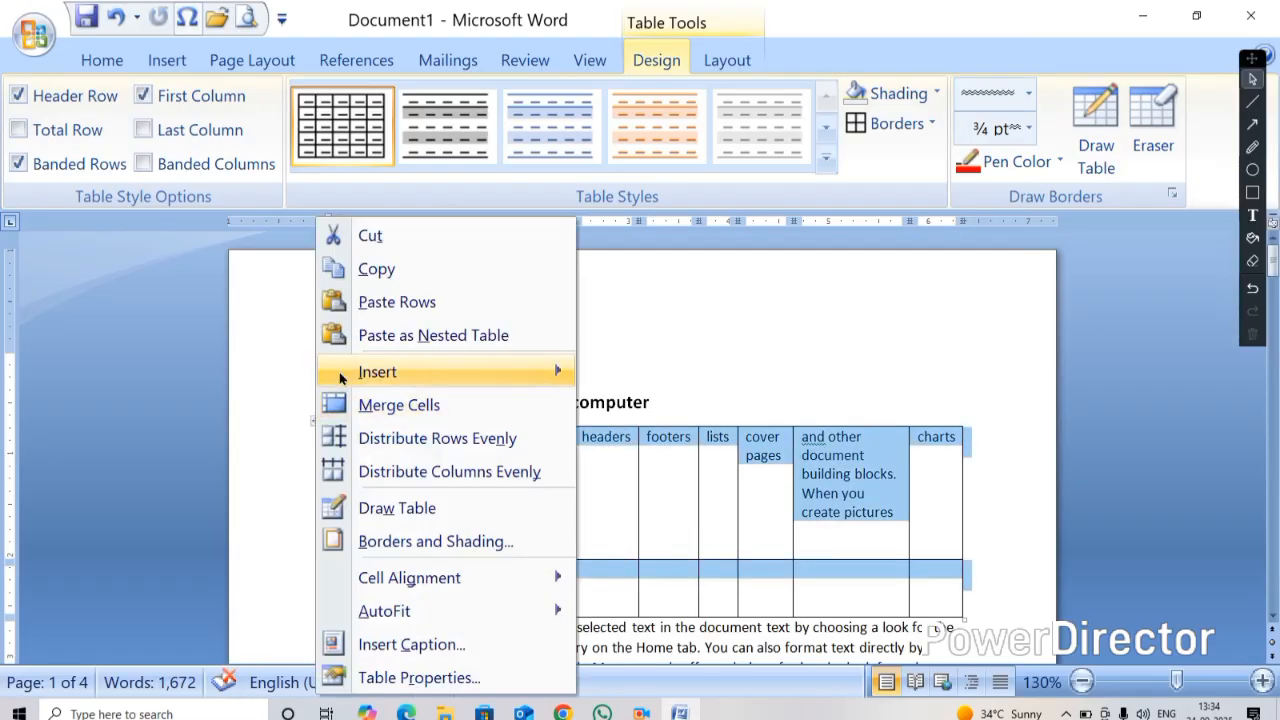
{"action": "left_click", "coordinate": [365, 236]}
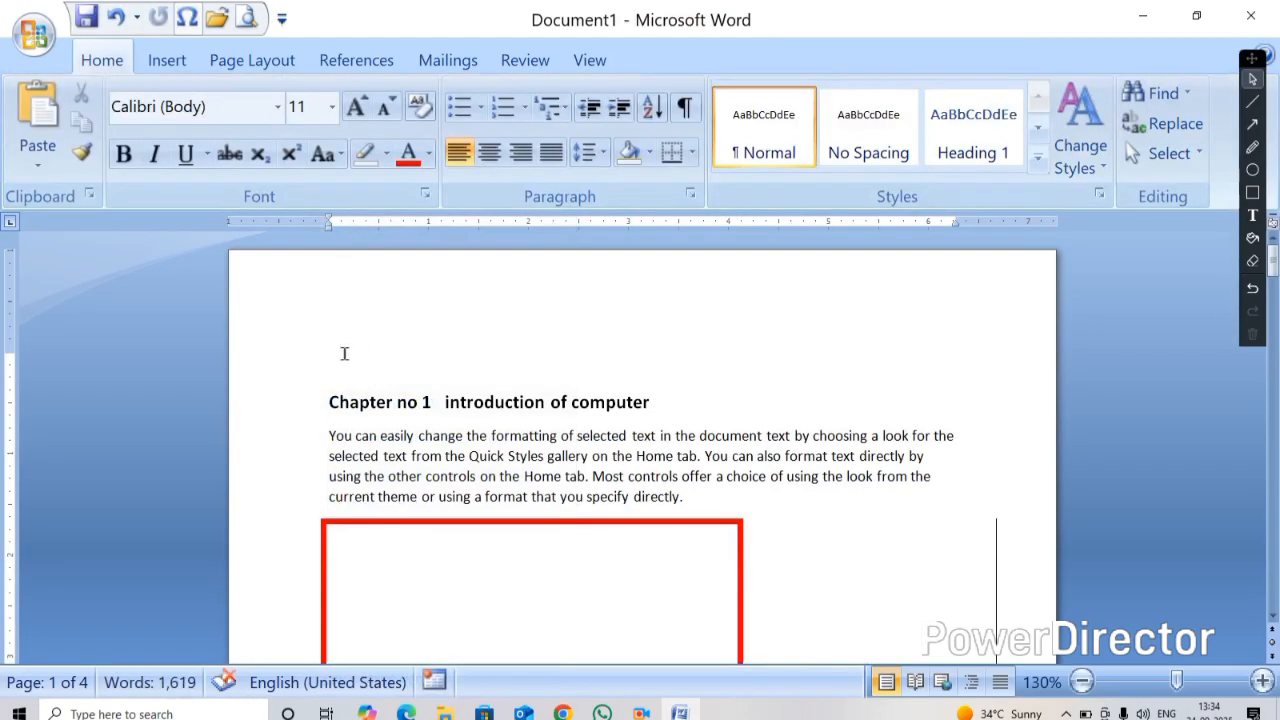
{"action": "left_click", "coordinate": [167, 60]}
{"action": "left_click", "coordinate": [172, 172]}
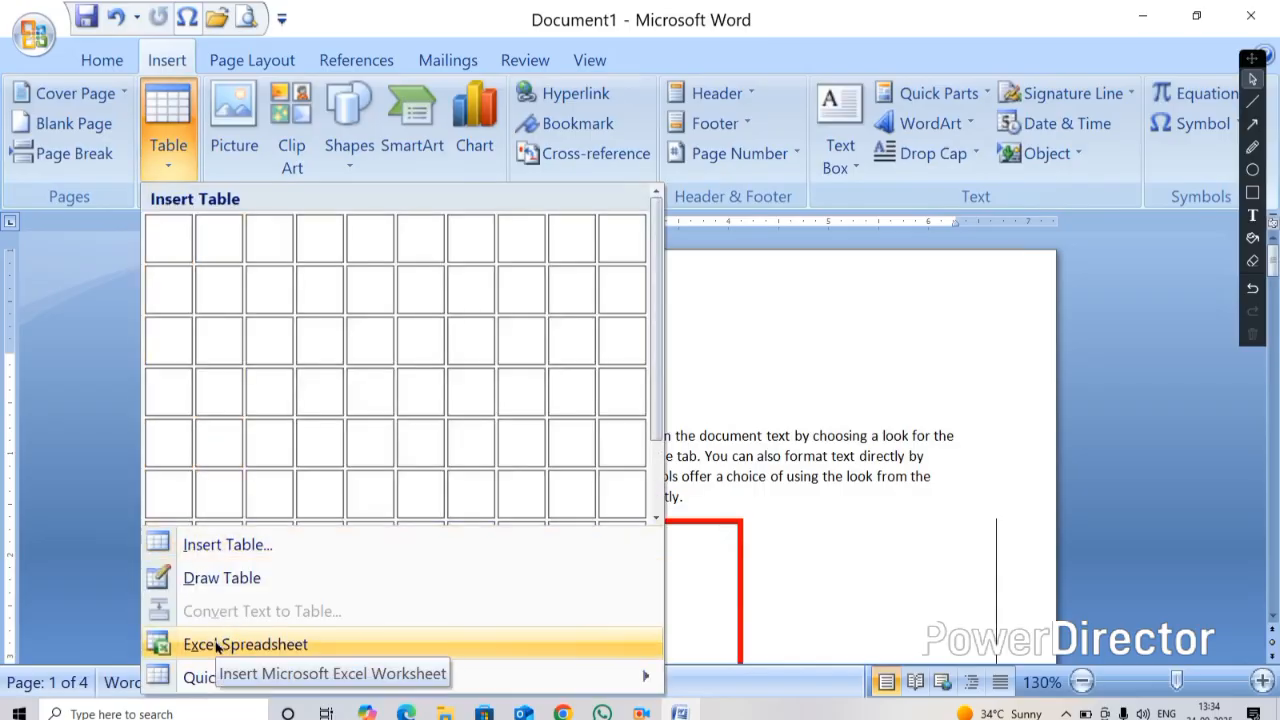
{"action": "left_click", "coordinate": [694, 394]}
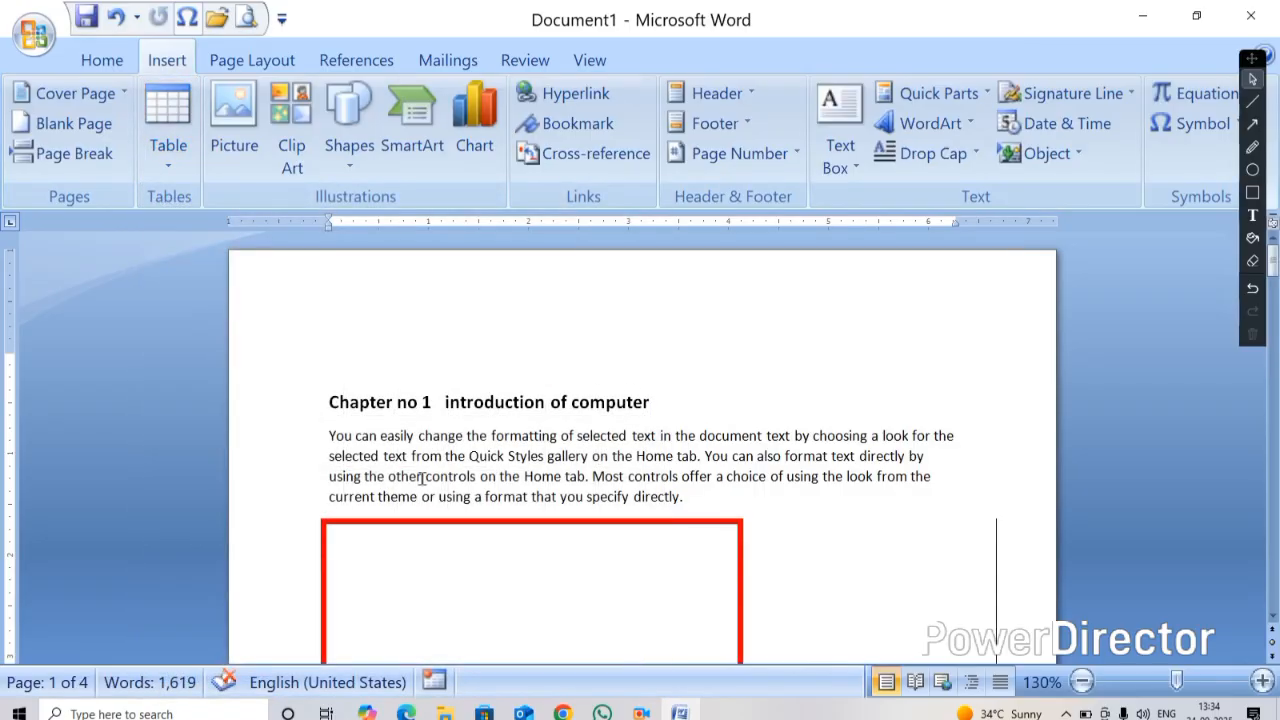
Select all the document content and delete it
{"action": "scroll", "coordinate": [421, 478], "scroll_direction": "down", "scroll_amount": 10}
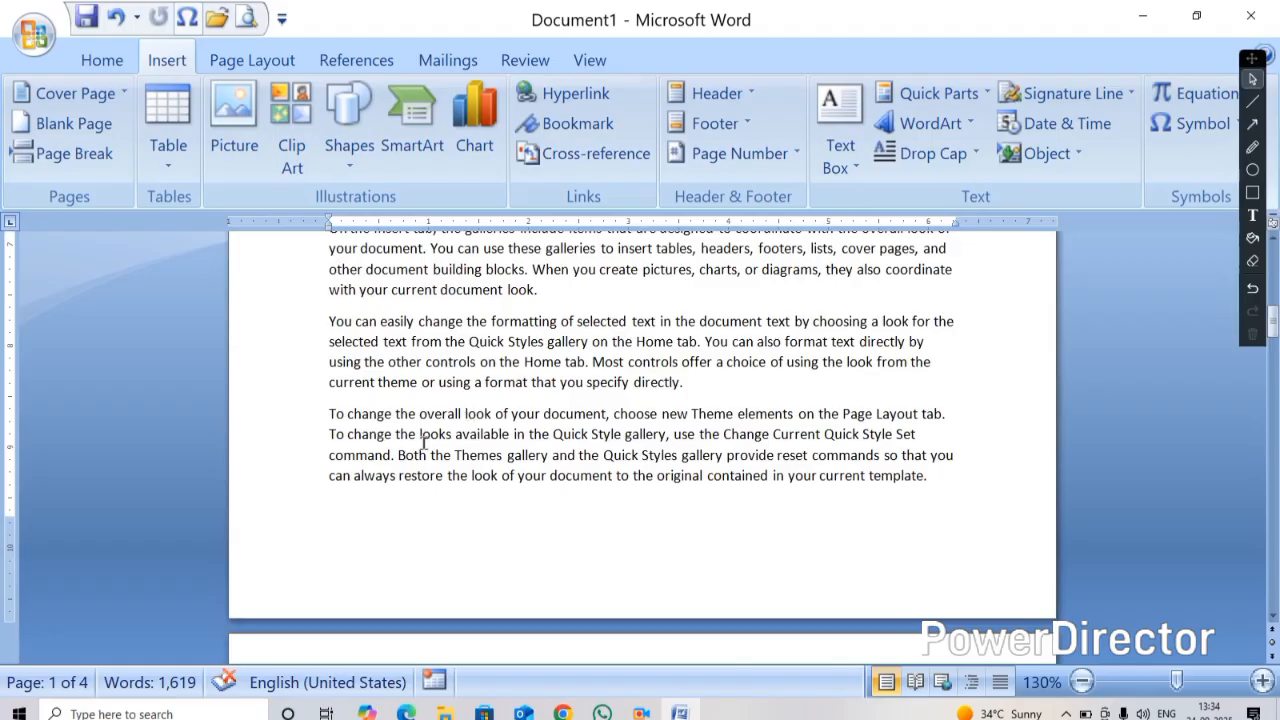
{"action": "key", "text": "ctrl+a"}
{"action": "key", "text": "Delete"}
{"action": "scroll", "coordinate": [449, 427], "scroll_direction": "down", "scroll_amount": 3}
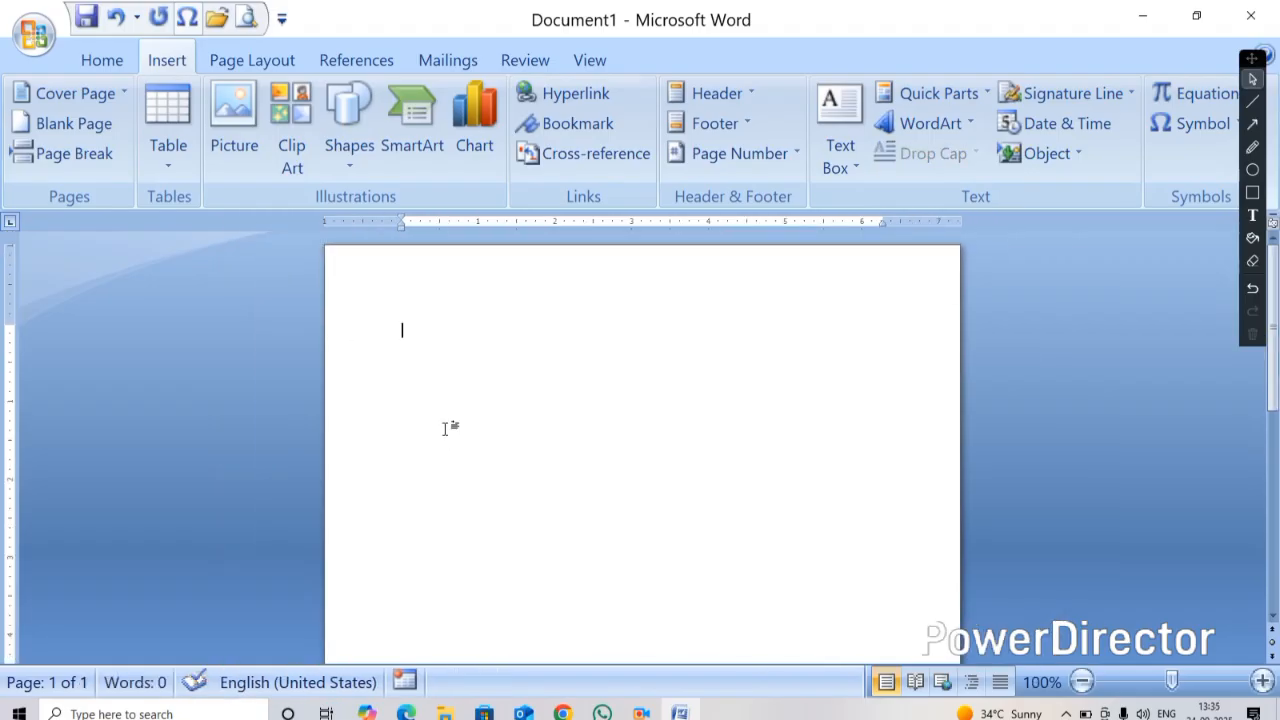
{"action": "scroll", "coordinate": [447, 428], "scroll_direction": "down", "scroll_amount": 1}
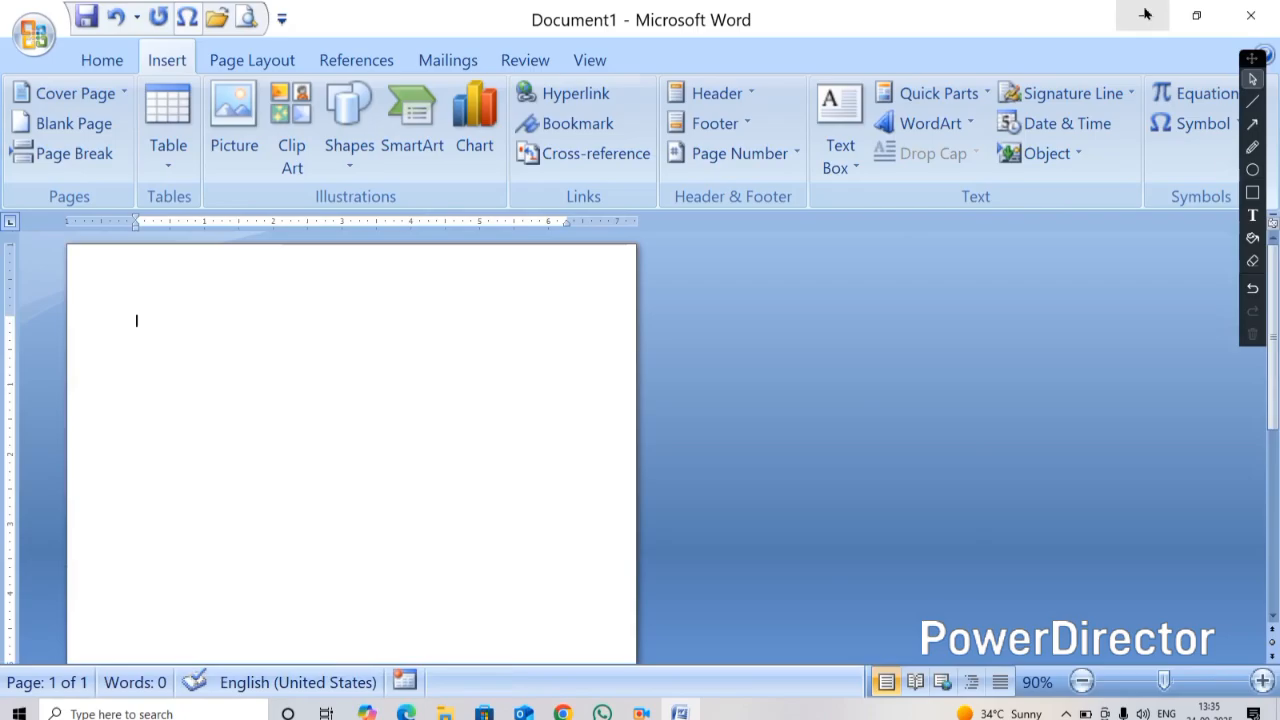
Open the desktop Excel worksheet to view its grid, then close it and return to the Word document
{"action": "left_click", "coordinate": [1145, 14]}
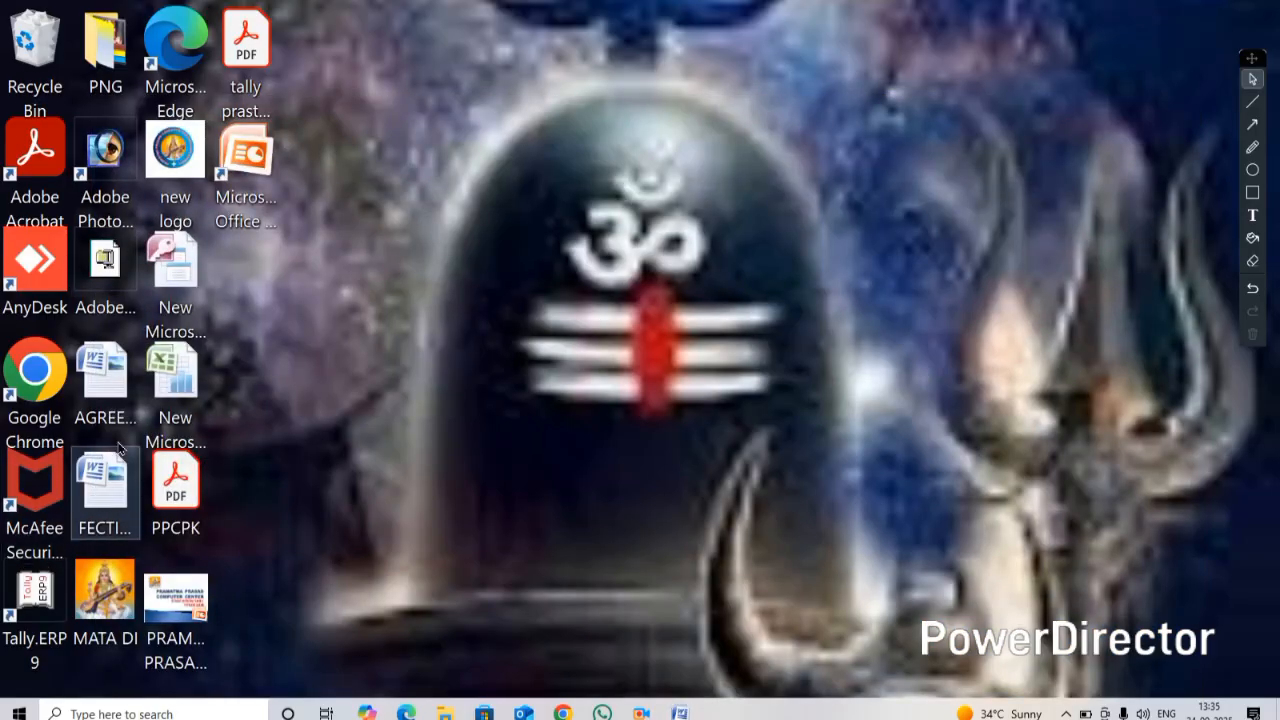
{"action": "double_click", "coordinate": [175, 400]}
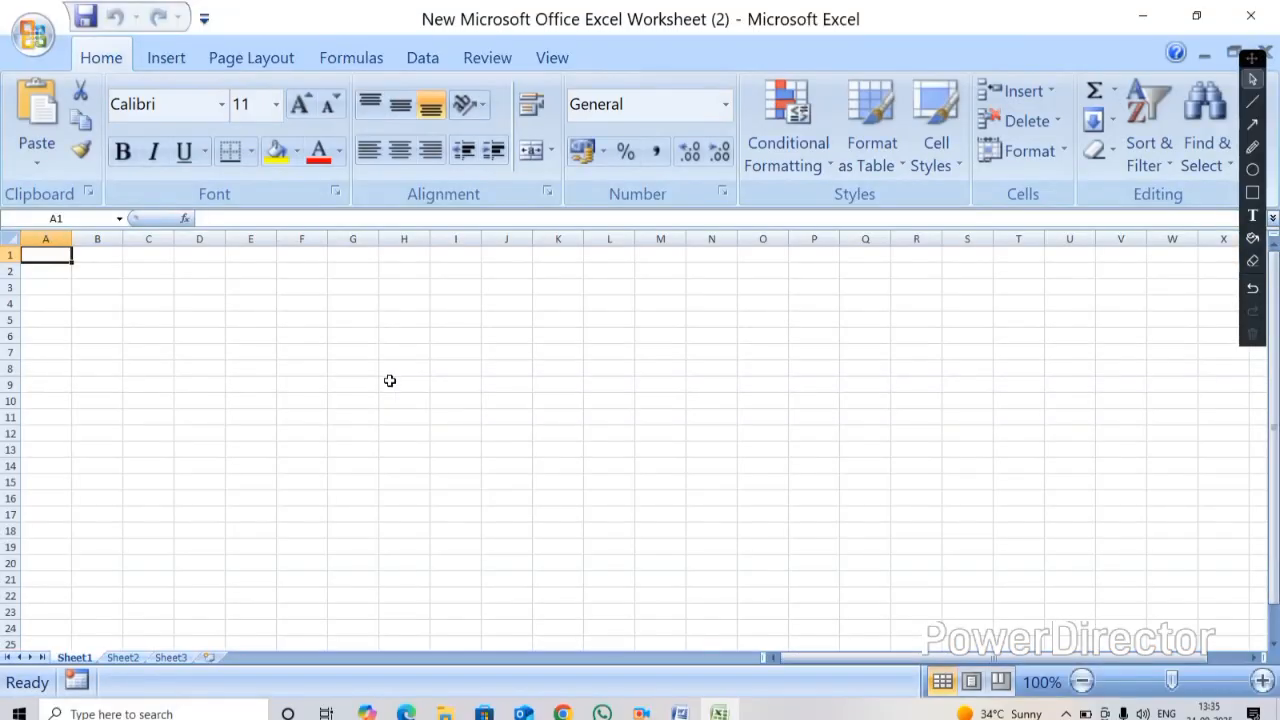
{"action": "scroll", "coordinate": [390, 381], "scroll_direction": "down", "scroll_amount": 3, "text": "ctrl"}
{"action": "scroll", "coordinate": [393, 385], "scroll_direction": "up", "scroll_amount": 5, "text": "ctrl"}
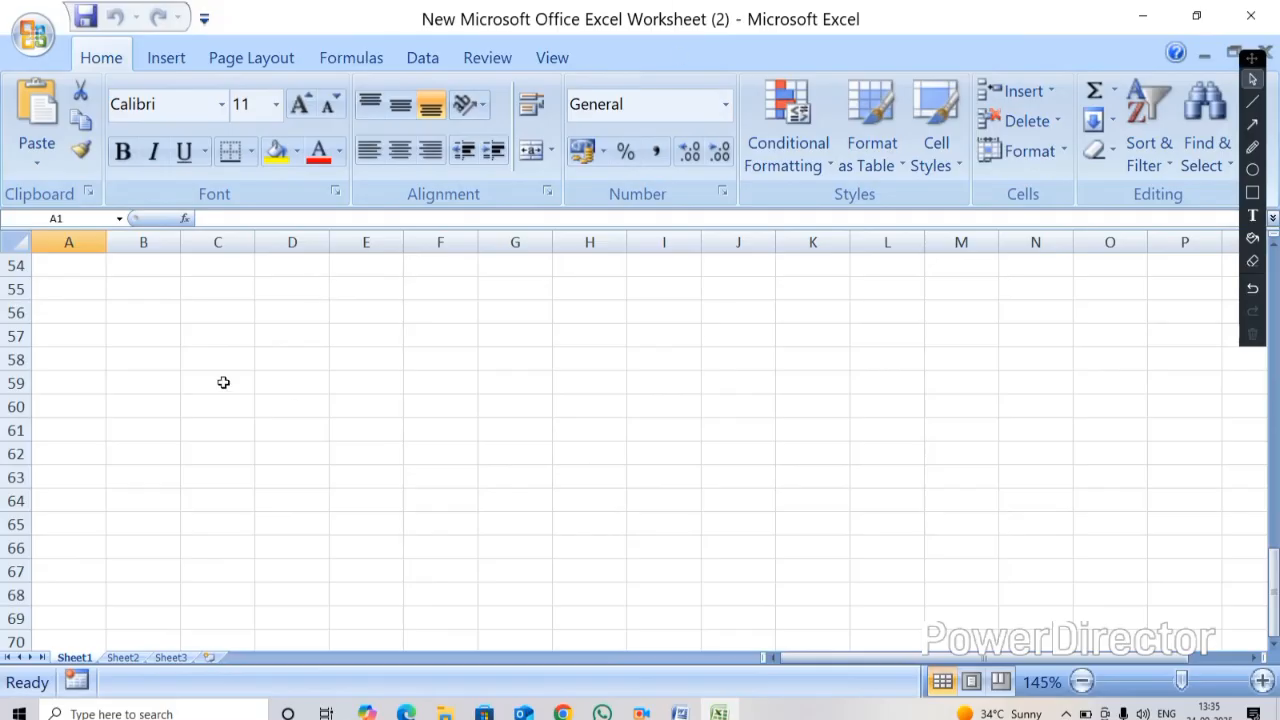
{"action": "key", "text": "ctrl+Home"}
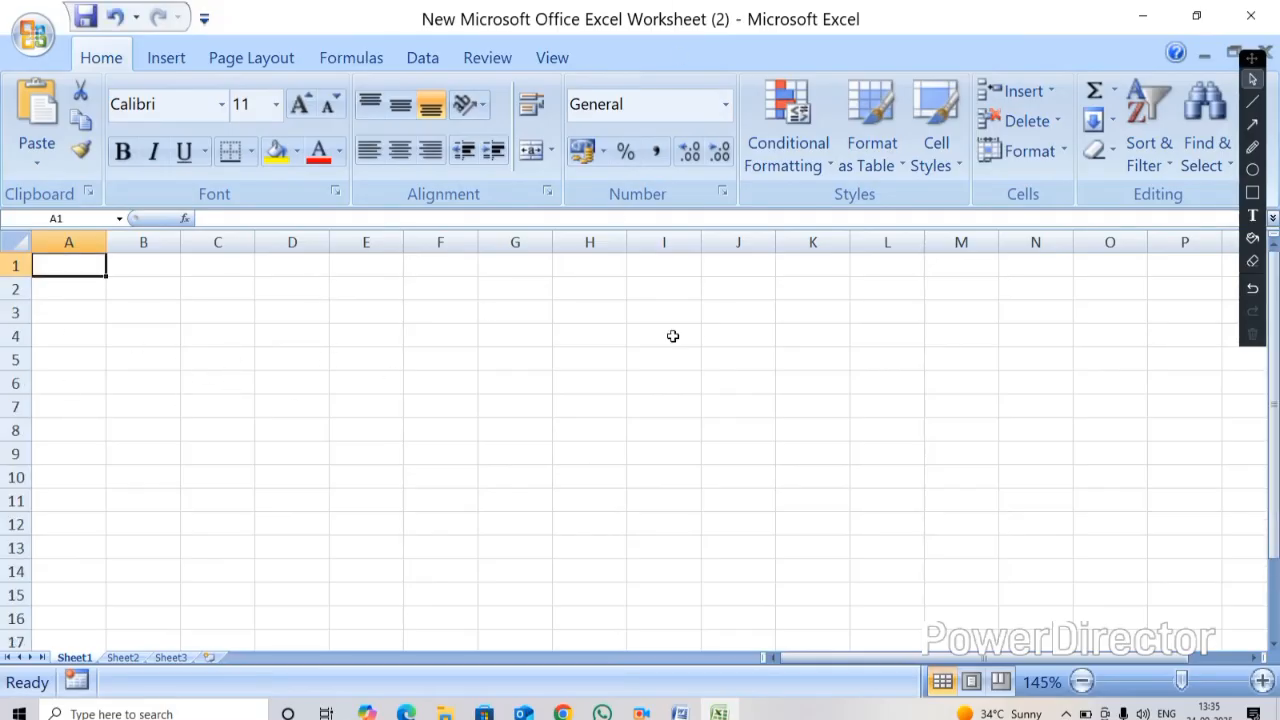
{"action": "left_click", "coordinate": [1250, 16]}
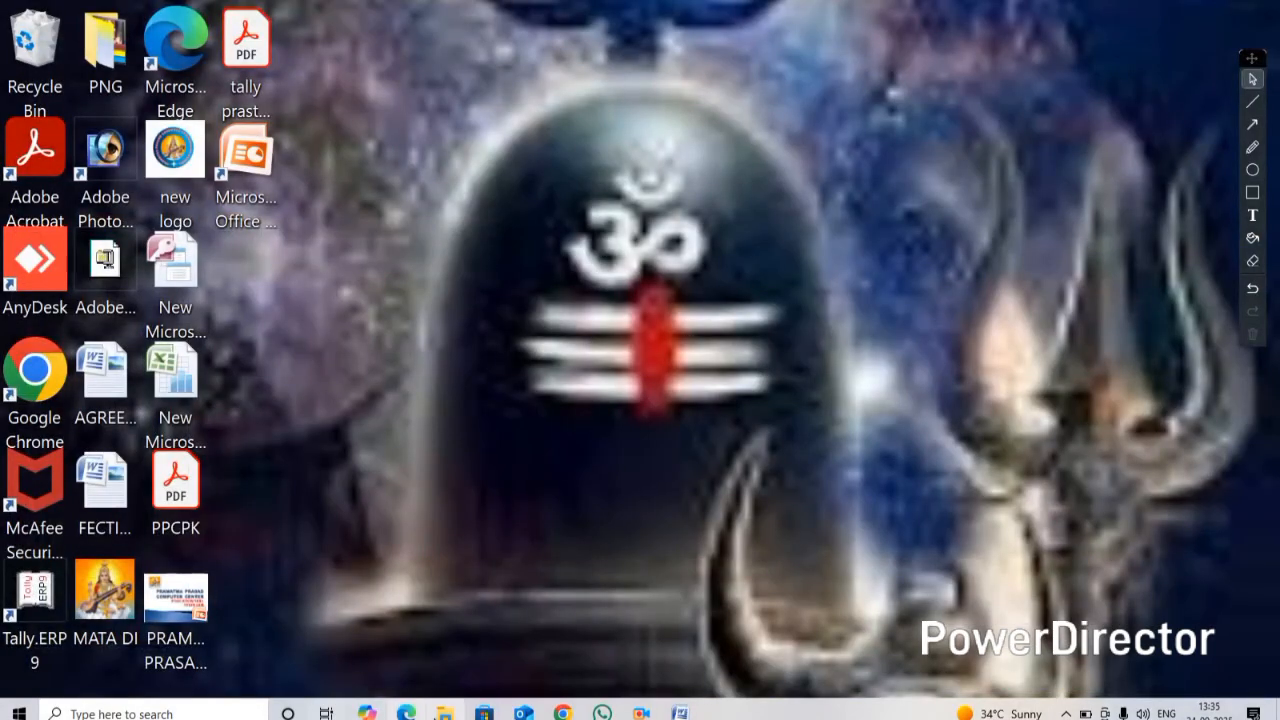
{"action": "left_click", "coordinate": [680, 712]}
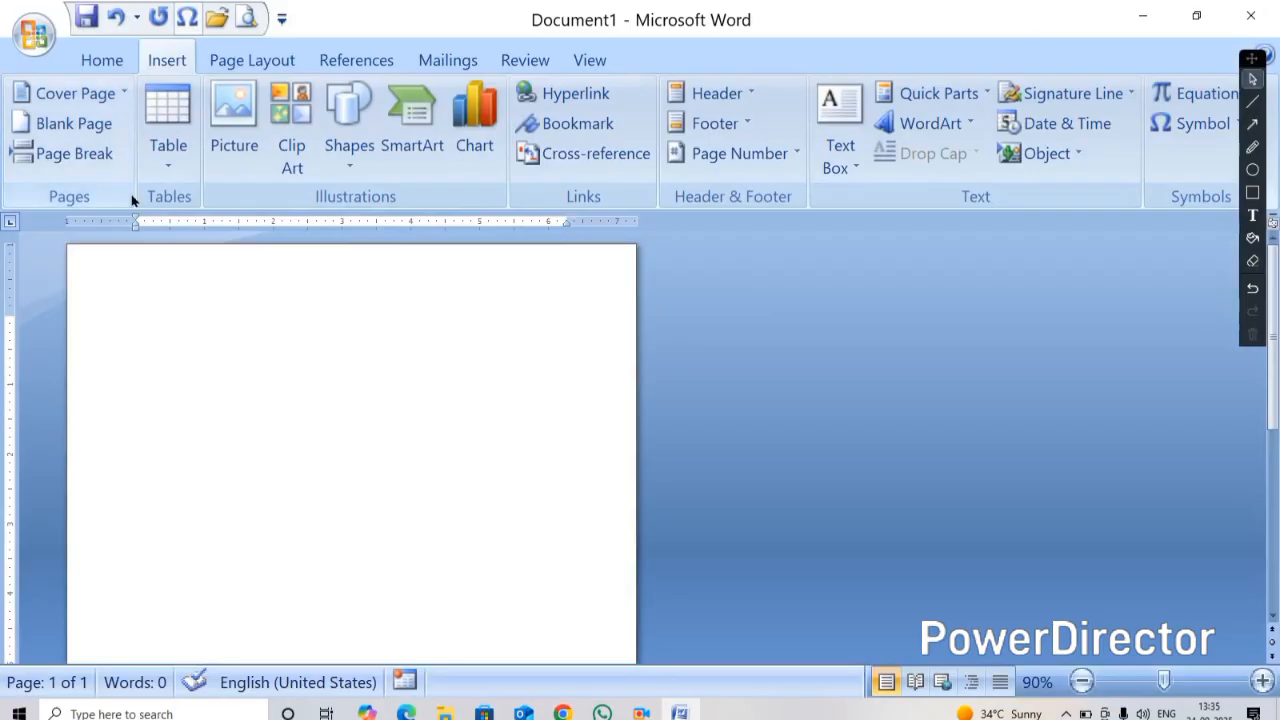
Insert an Excel spreadsheet into the blank document
{"action": "left_click", "coordinate": [153, 168]}
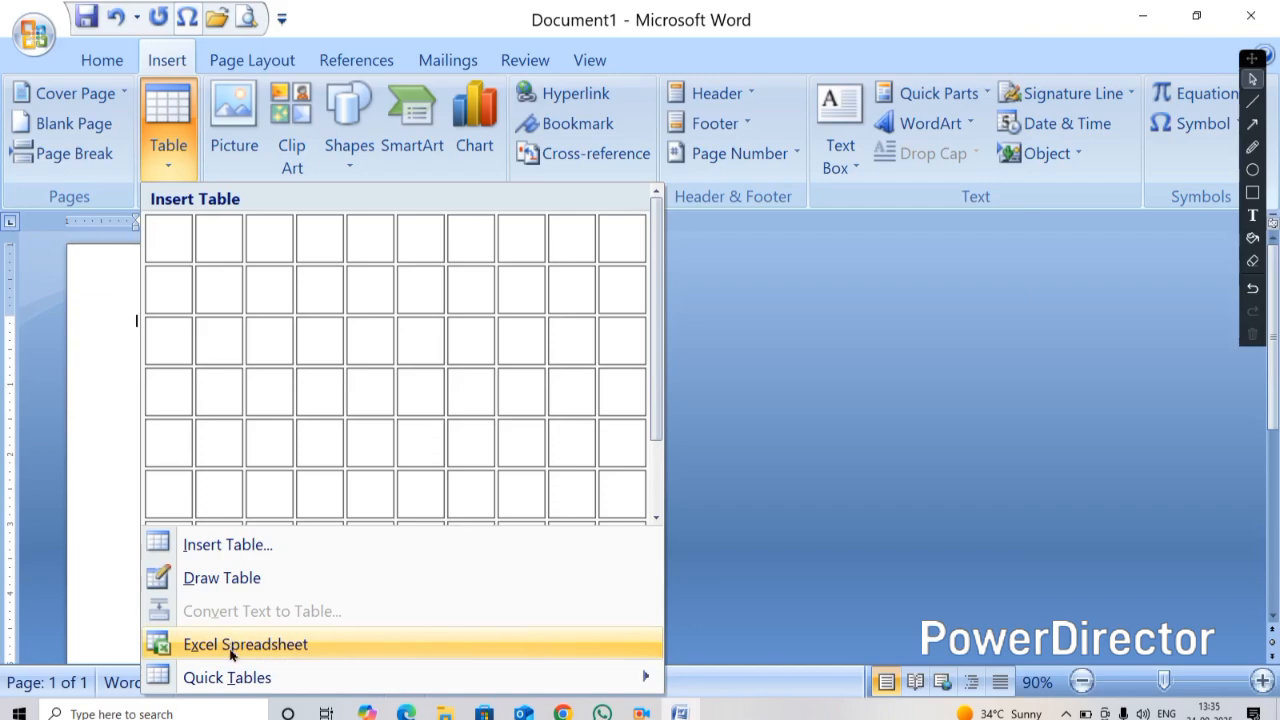
{"action": "left_click", "coordinate": [120, 417]}
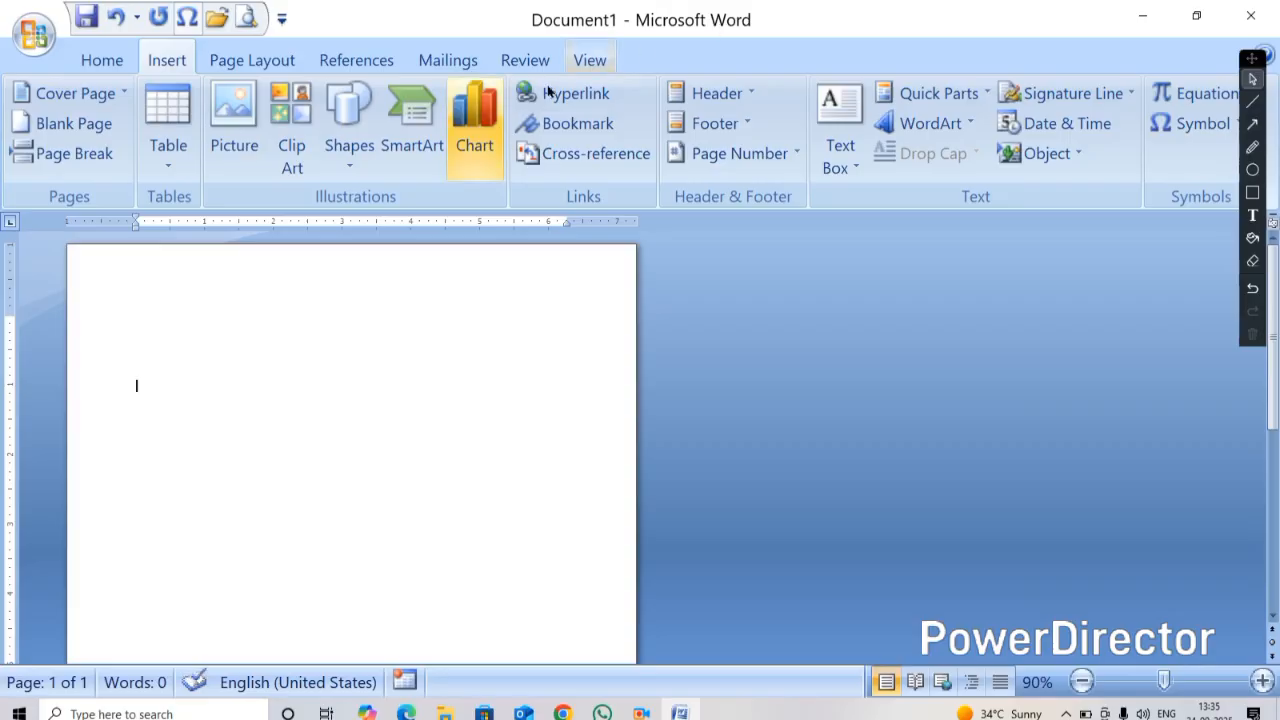
{"action": "left_click", "coordinate": [168, 130]}
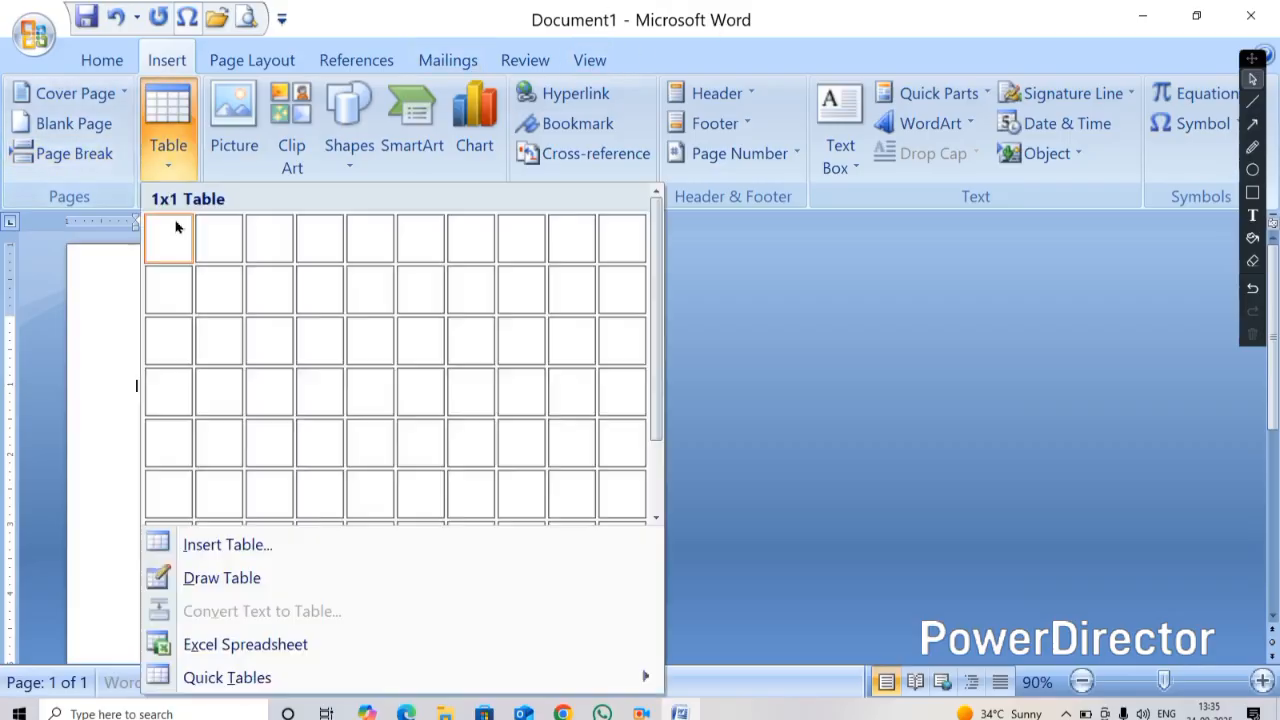
{"action": "left_click", "coordinate": [230, 648]}
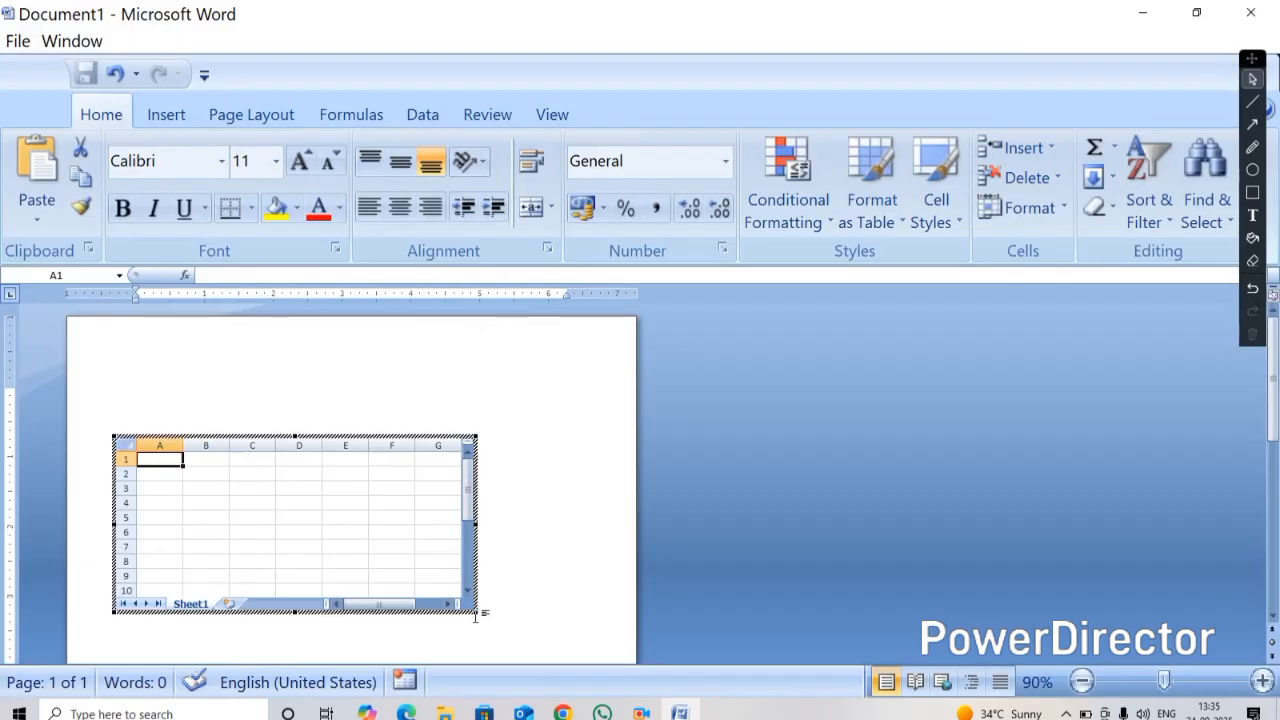
Enlarge the embedded spreadsheet to show columns A to J and about 13 rows
{"action": "left_click_drag", "start_coordinate": [480, 614], "coordinate": [616, 628]}
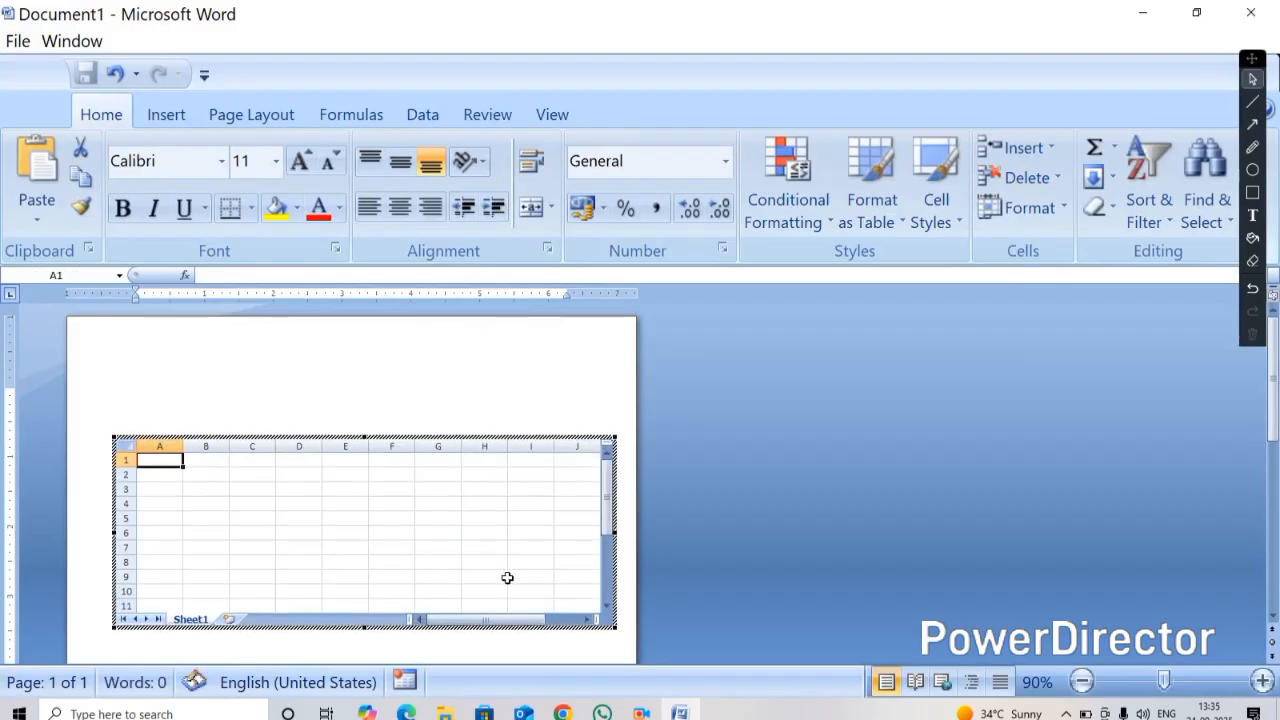
{"action": "scroll", "coordinate": [550, 590], "scroll_direction": "down", "scroll_amount": 15}
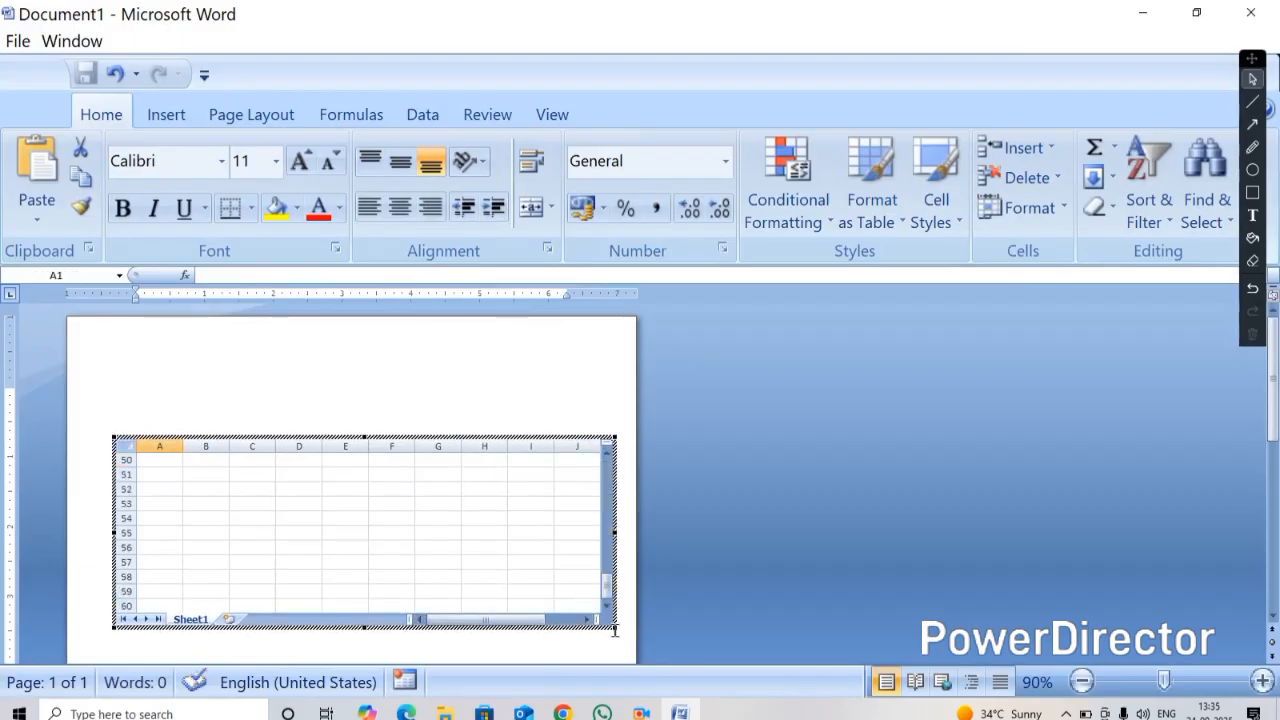
{"action": "left_click_drag", "start_coordinate": [614, 636], "coordinate": [613, 662]}
{"action": "scroll", "coordinate": [163, 464], "scroll_direction": "up", "scroll_amount": 17}
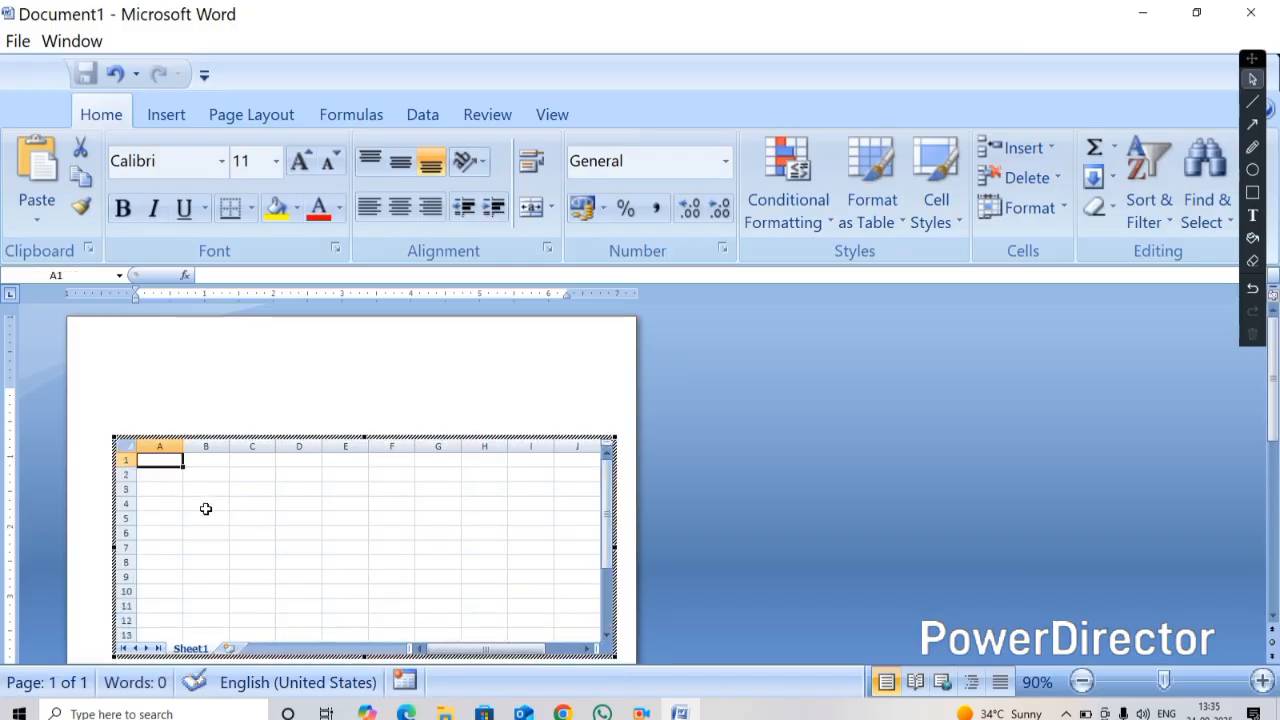
Enter the column headings SN, PRODUCT NAME, QTY, RATE and AMOUNT across row 1 of the embedded spreadsheet
{"action": "scroll", "coordinate": [217, 547], "scroll_direction": "up", "scroll_amount": 4}
{"action": "scroll", "coordinate": [278, 522], "scroll_direction": "up", "scroll_amount": 2}
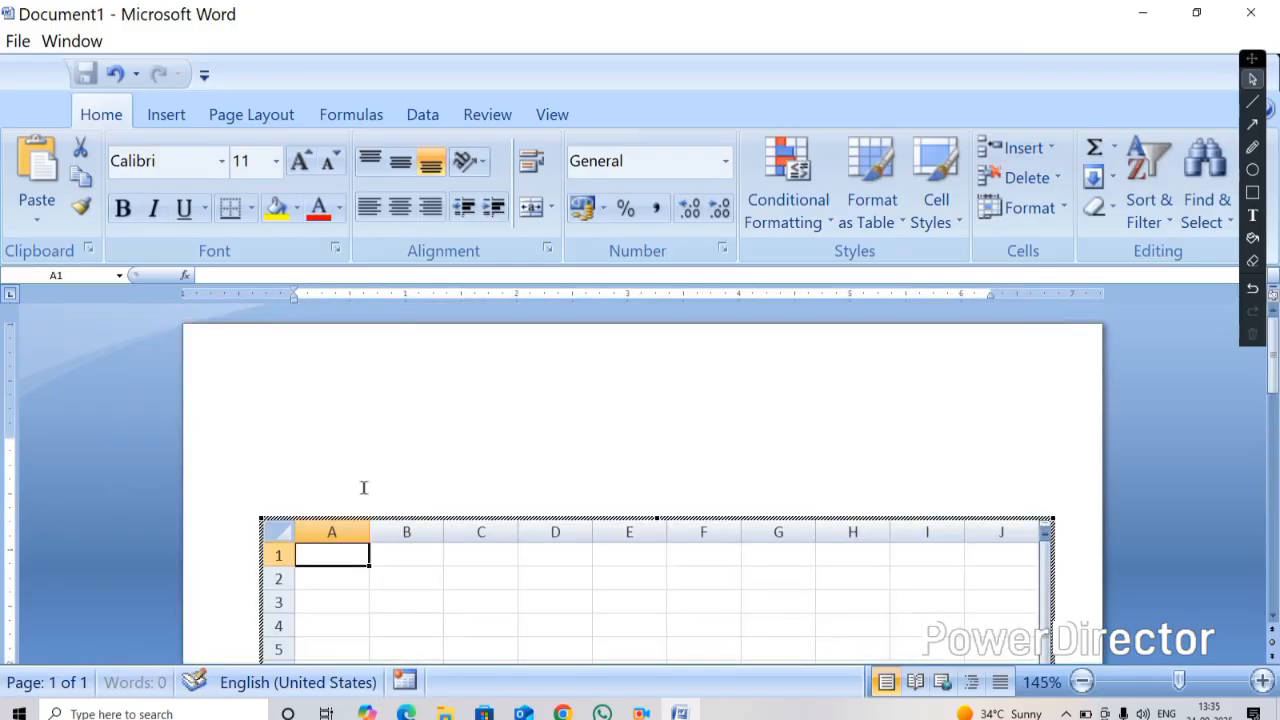
{"action": "type", "text": "SN"}
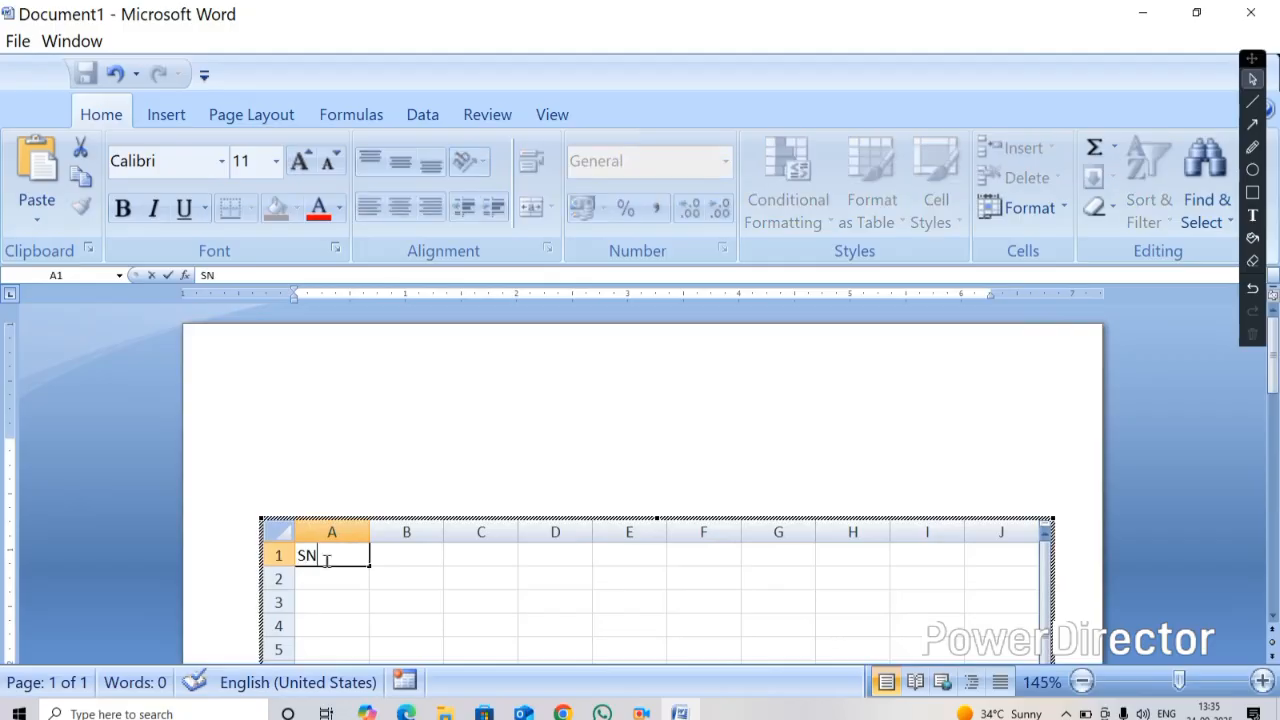
{"action": "key", "text": "Tab"}
{"action": "type", "text": "NAM"}
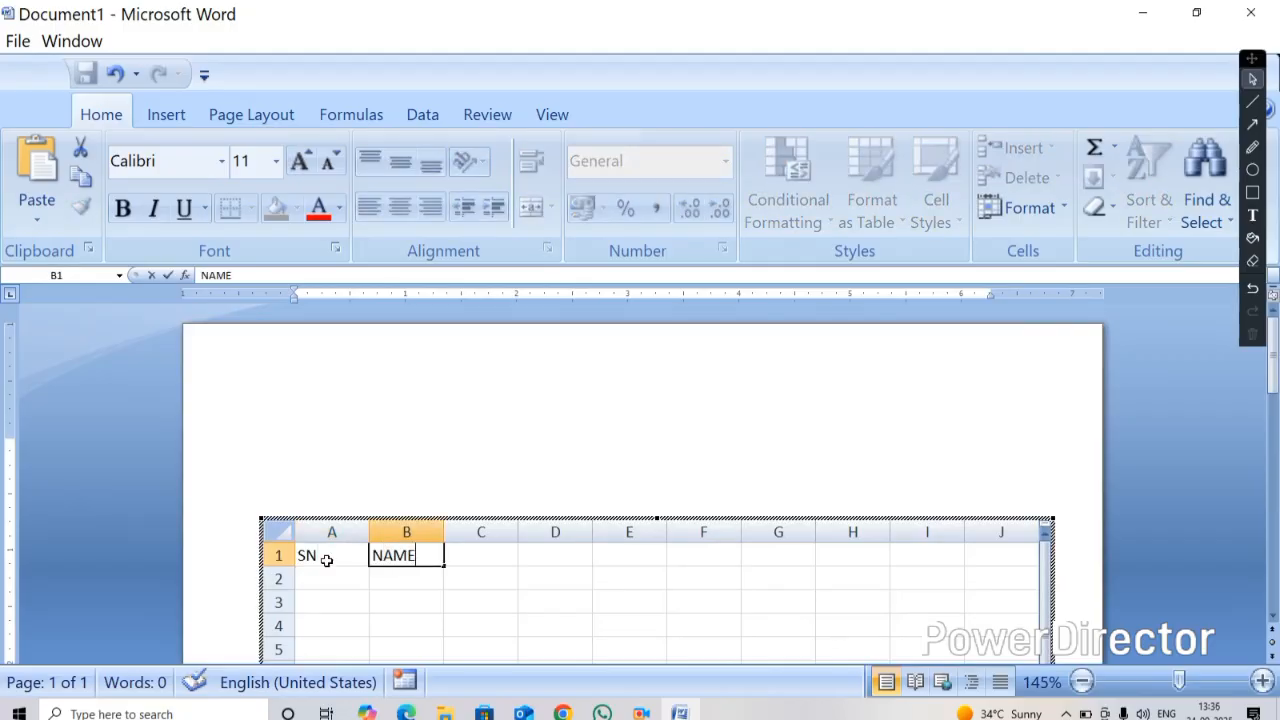
{"action": "key", "text": "Tab"}
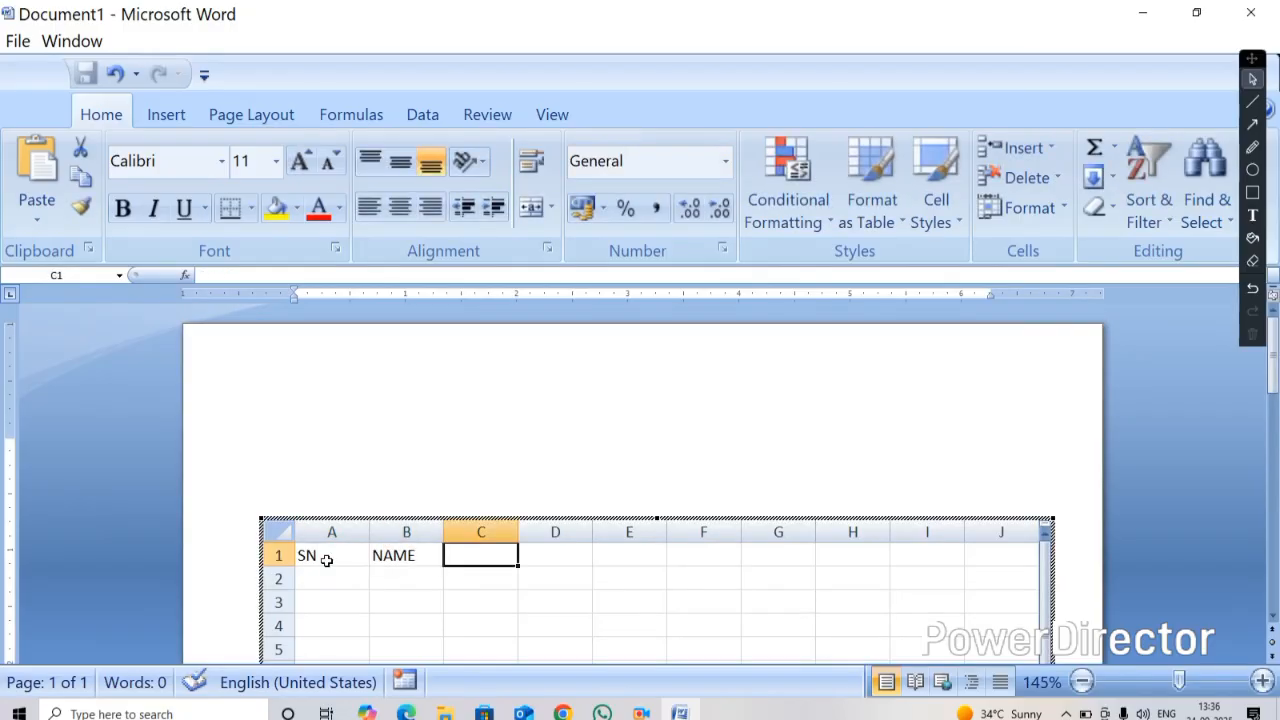
{"action": "key", "text": "Left"}
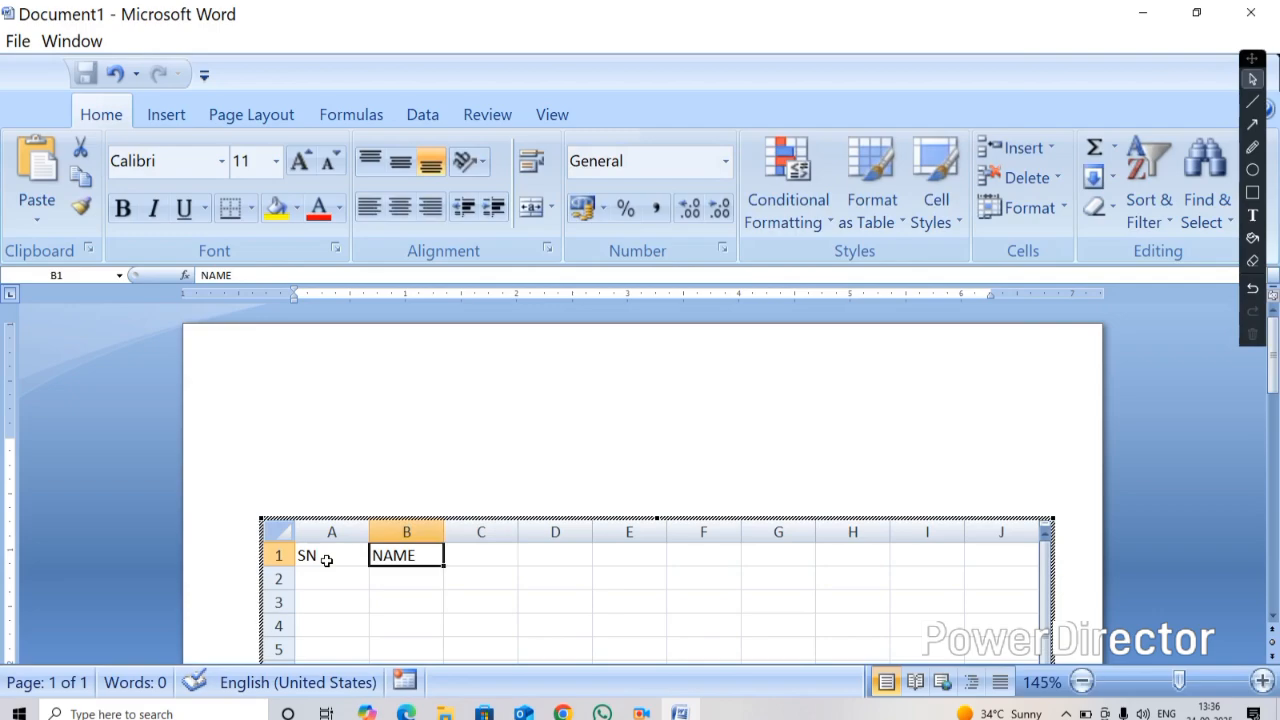
{"action": "type", "text": "PROD"}
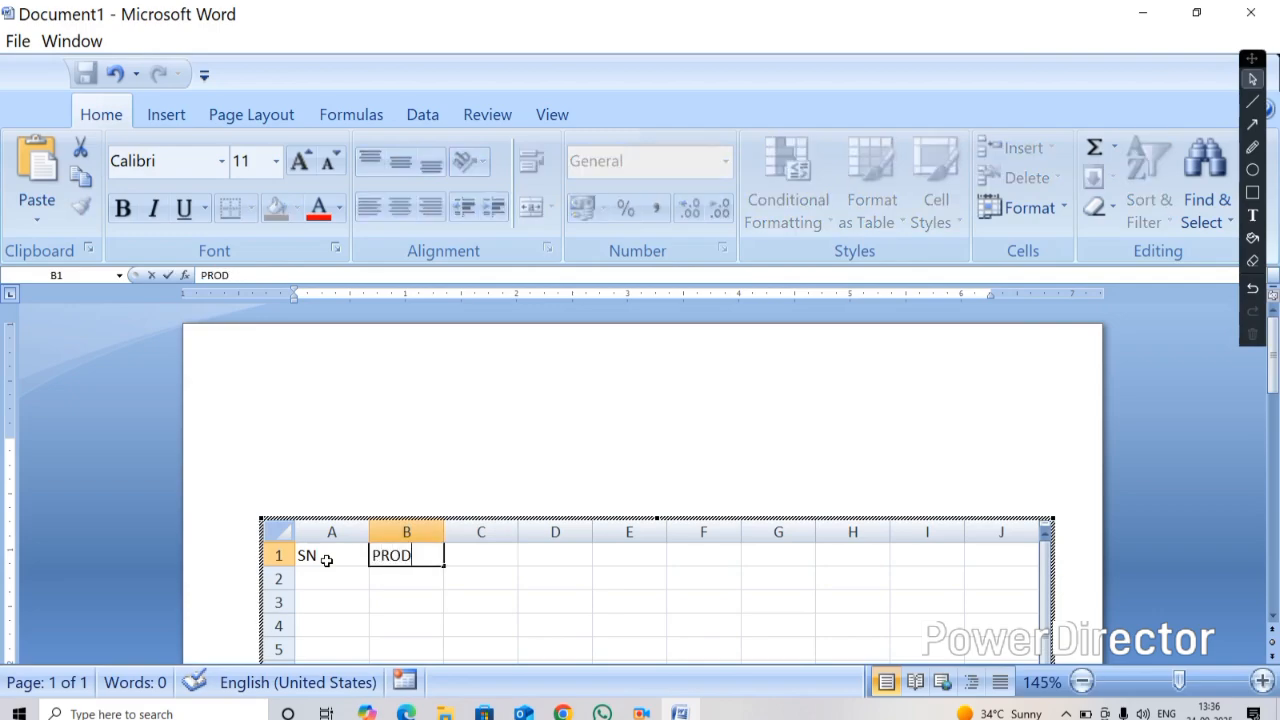
{"action": "type", "text": "UCT NAME"}
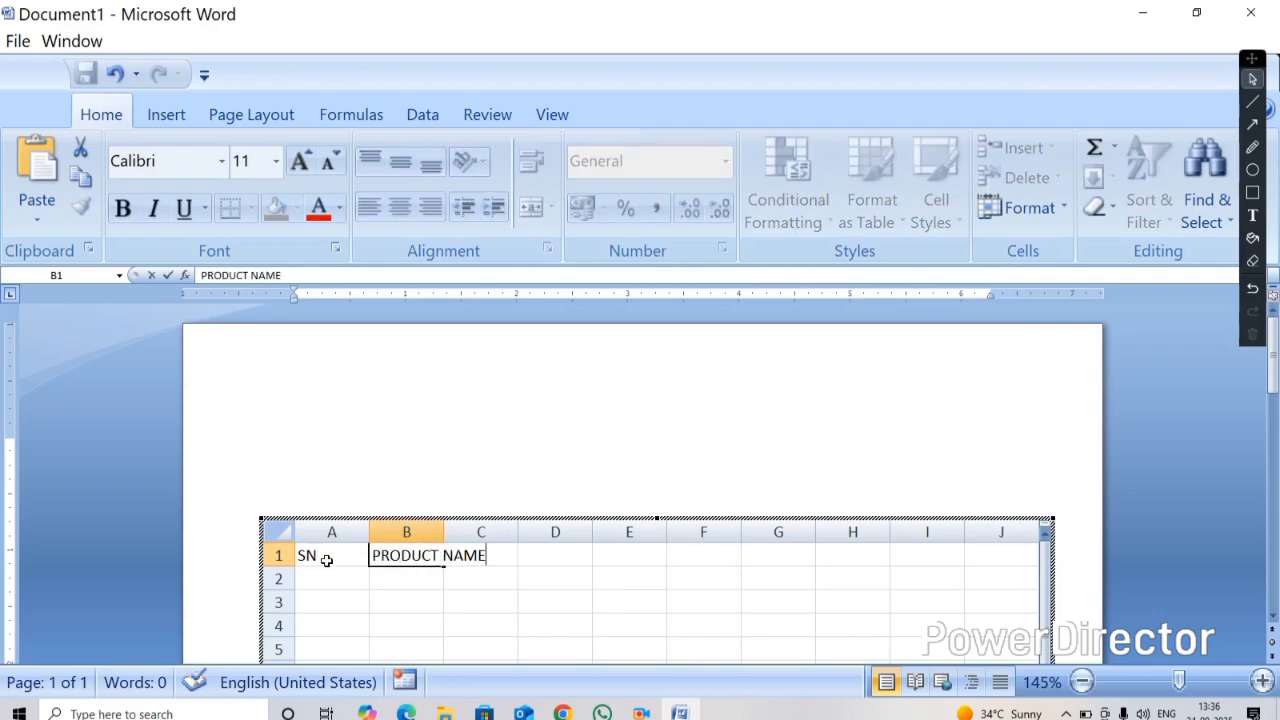
{"action": "key", "text": "Tab"}
{"action": "type", "text": "QTY"}
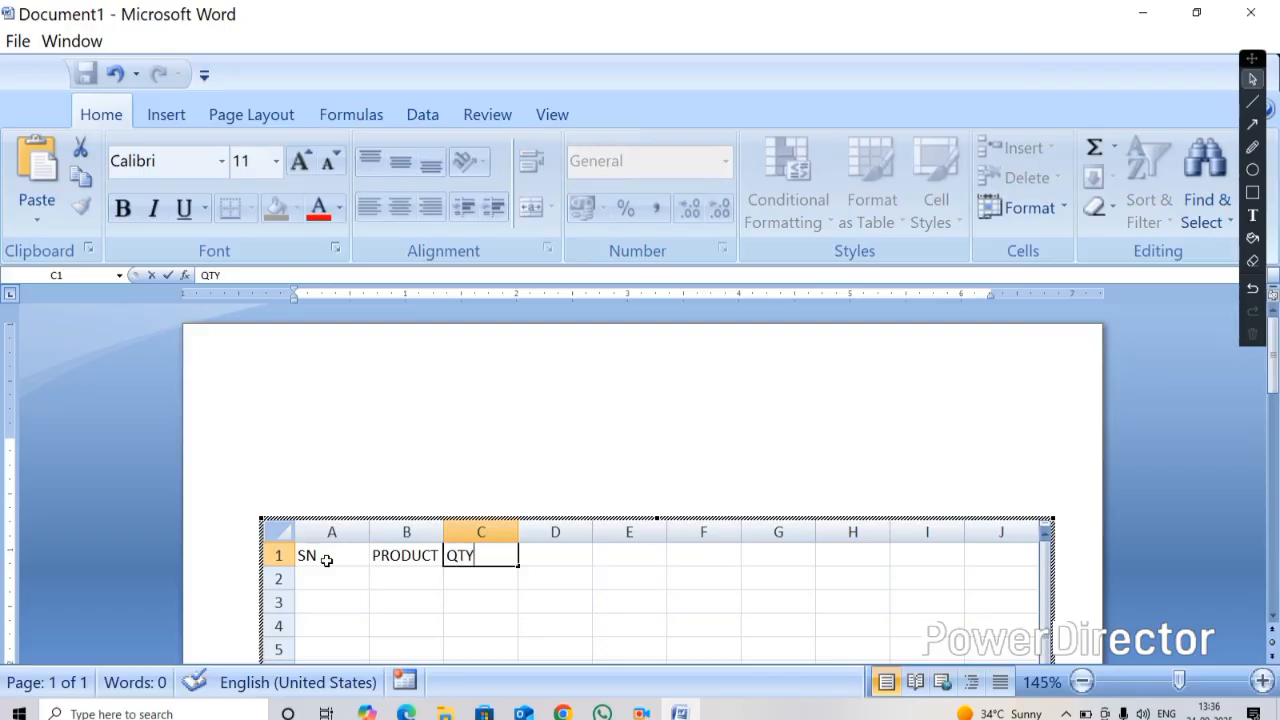
{"action": "key", "text": "Tab"}
{"action": "type", "text": "RATE"}
{"action": "key", "text": "Tab"}
{"action": "type", "text": "AMOUNT"}
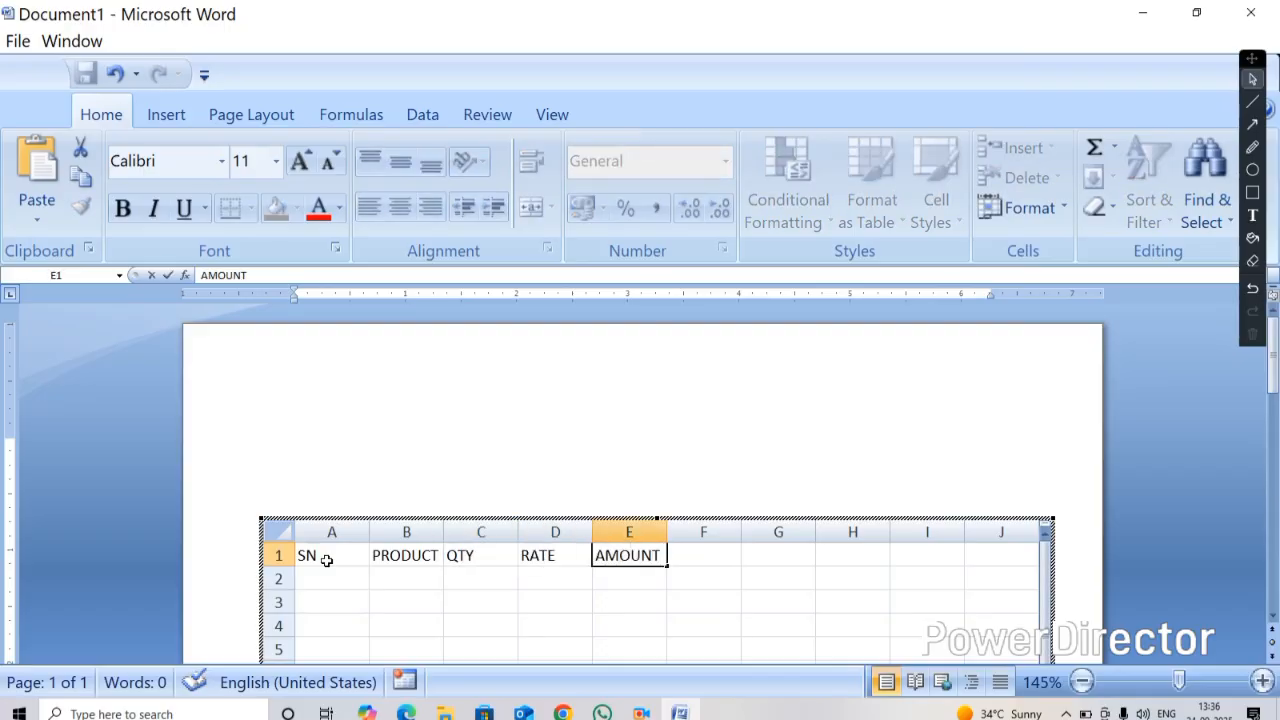
Select a few cells in the spreadsheet, then leave the spreadsheet and return to the Word document
{"action": "left_click", "coordinate": [312, 580]}
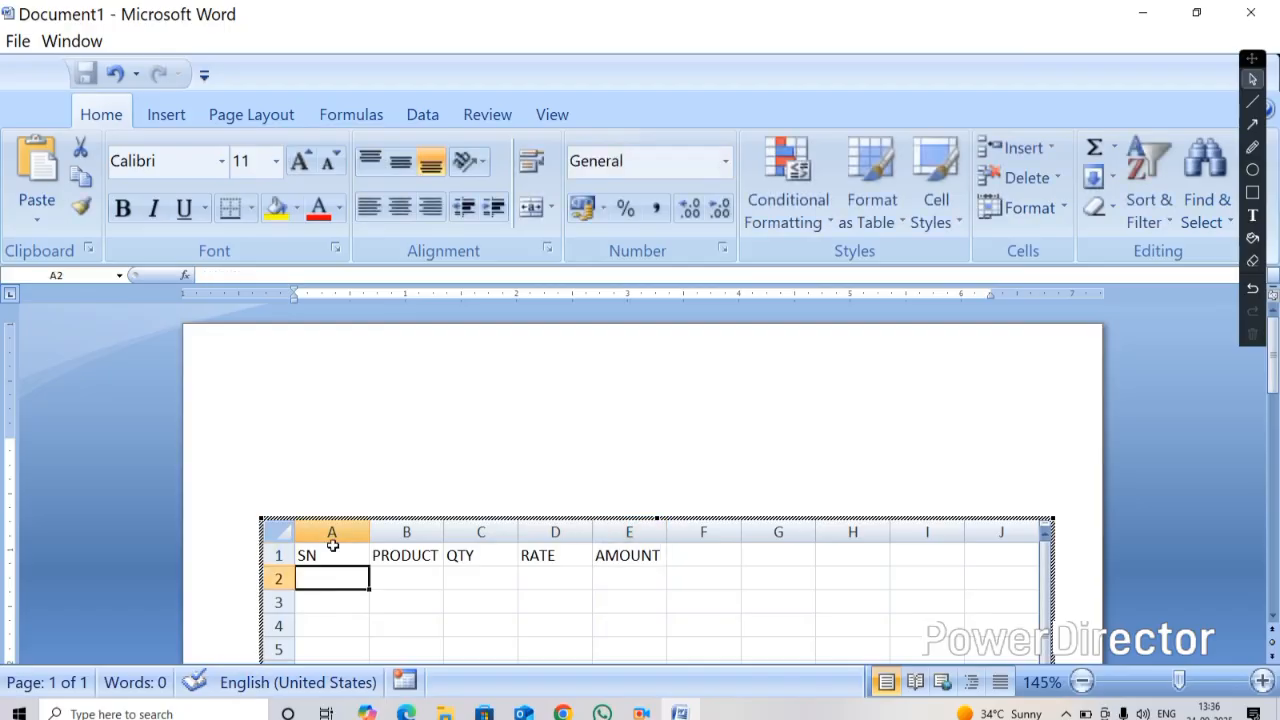
{"action": "left_click_drag", "start_coordinate": [425, 587], "coordinate": [419, 663]}
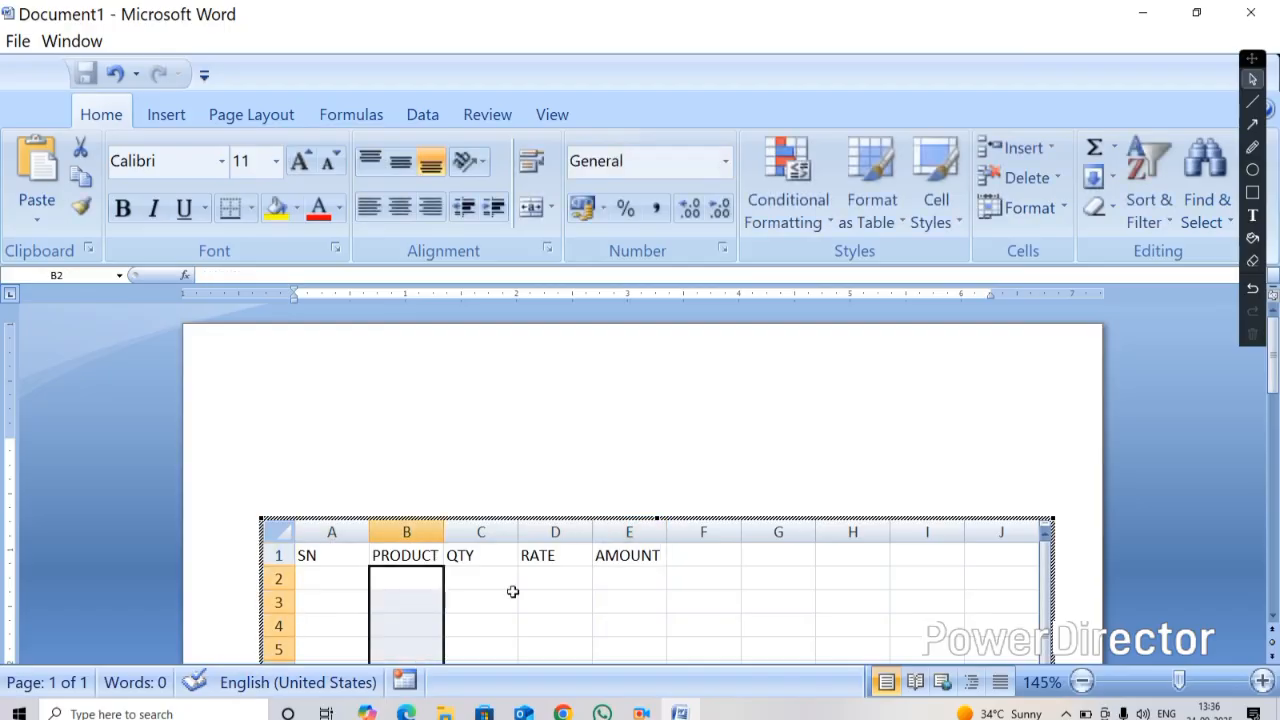
{"action": "left_click_drag", "start_coordinate": [511, 589], "coordinate": [545, 627]}
{"action": "scroll", "coordinate": [522, 594], "scroll_direction": "down", "scroll_amount": 10}
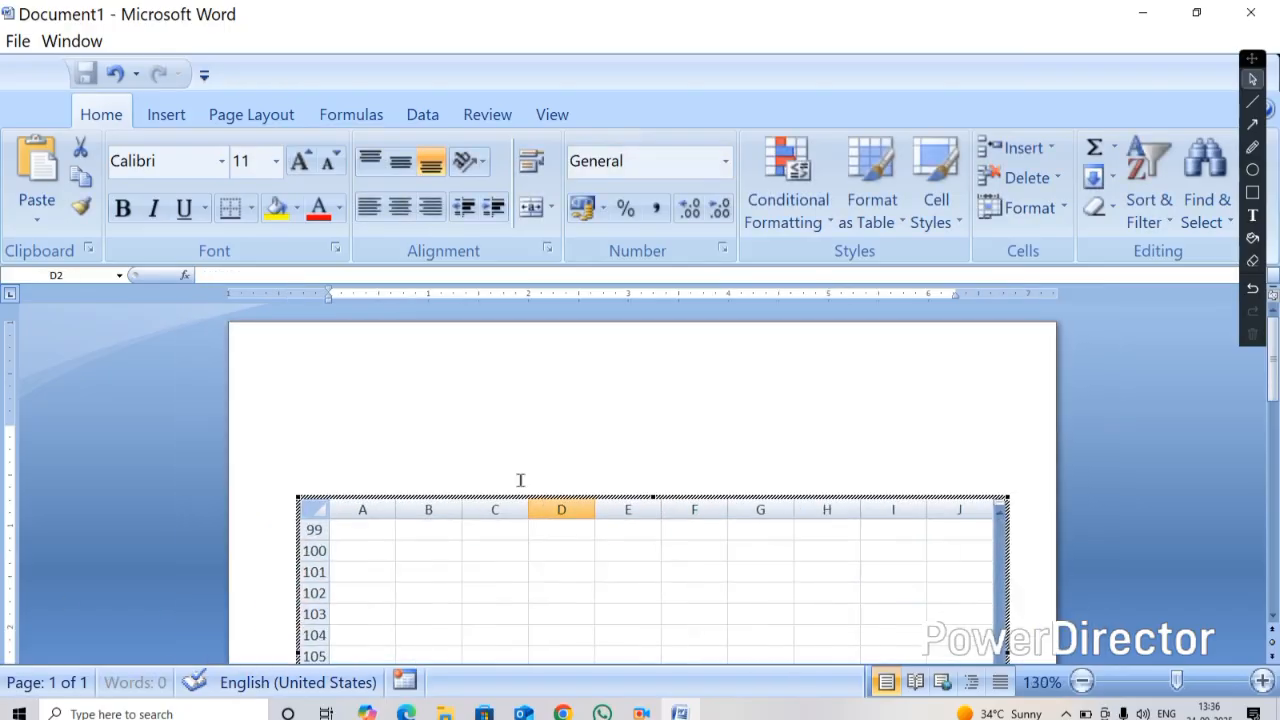
{"action": "left_click", "coordinate": [510, 400]}
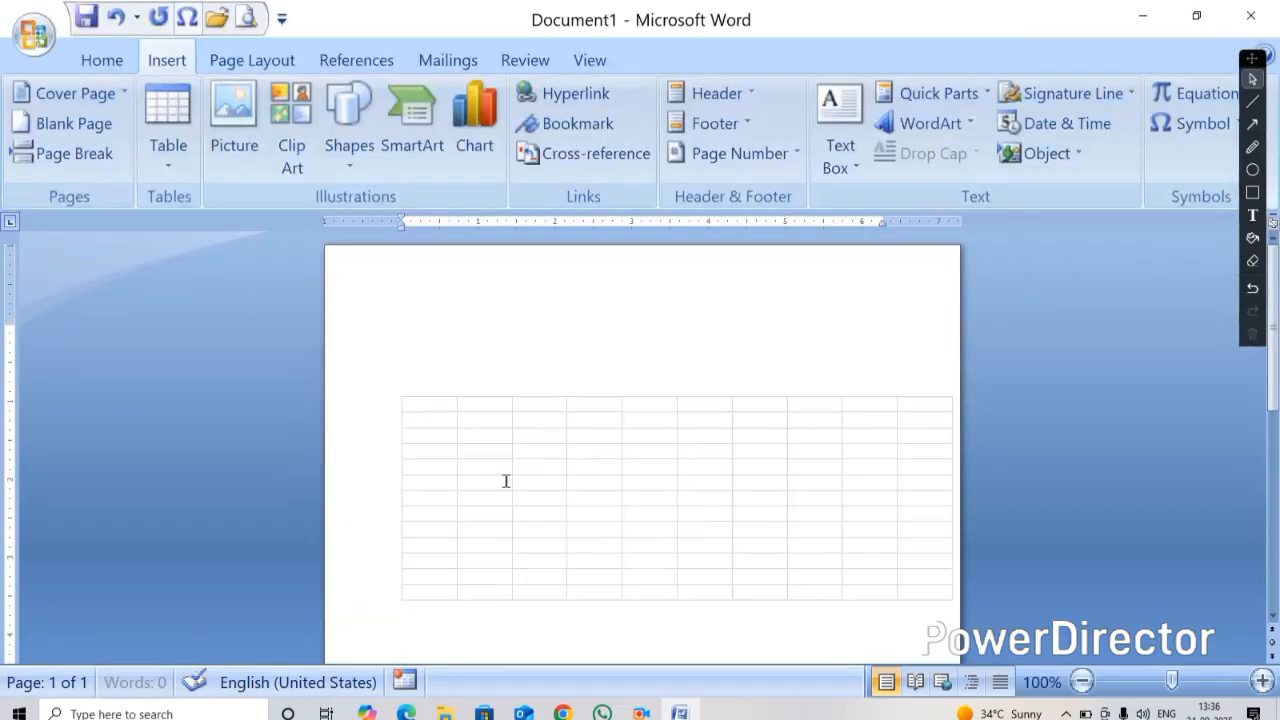
Select the embedded spreadsheet object and delete it from the document
{"action": "scroll", "coordinate": [460, 445], "scroll_direction": "up", "scroll_amount": 2}
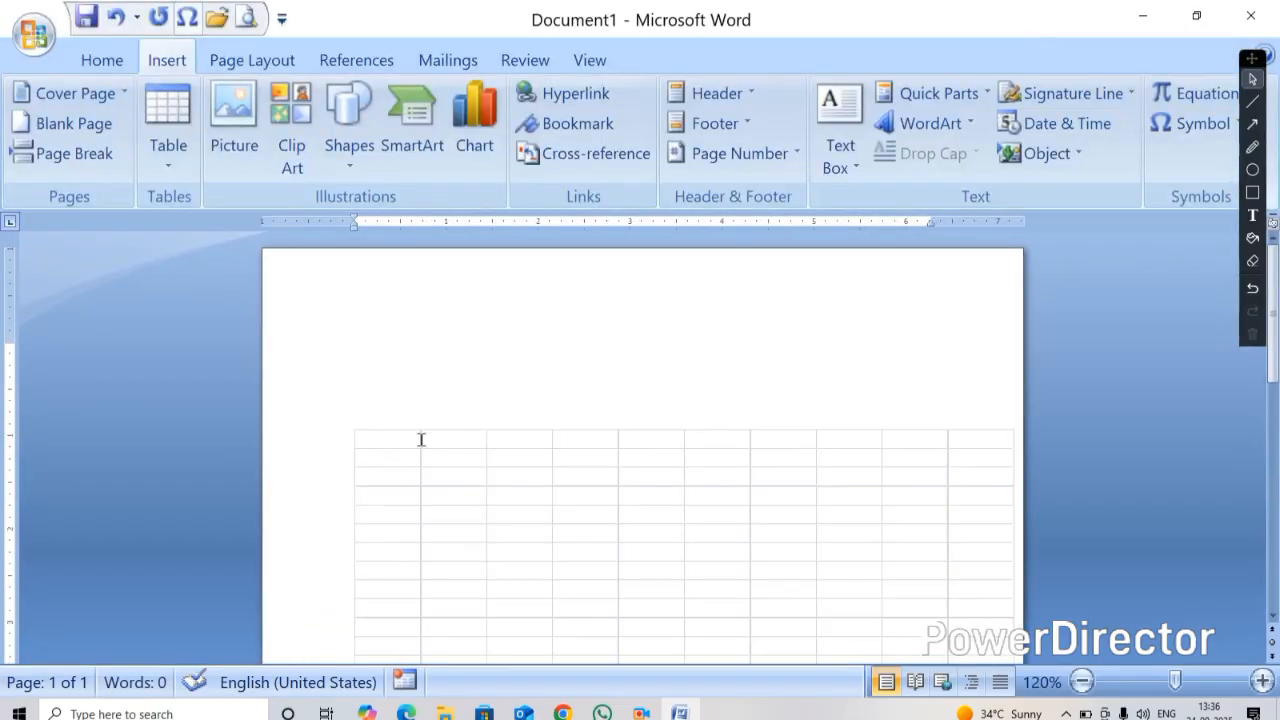
{"action": "left_click_drag", "start_coordinate": [360, 412], "coordinate": [362, 479]}
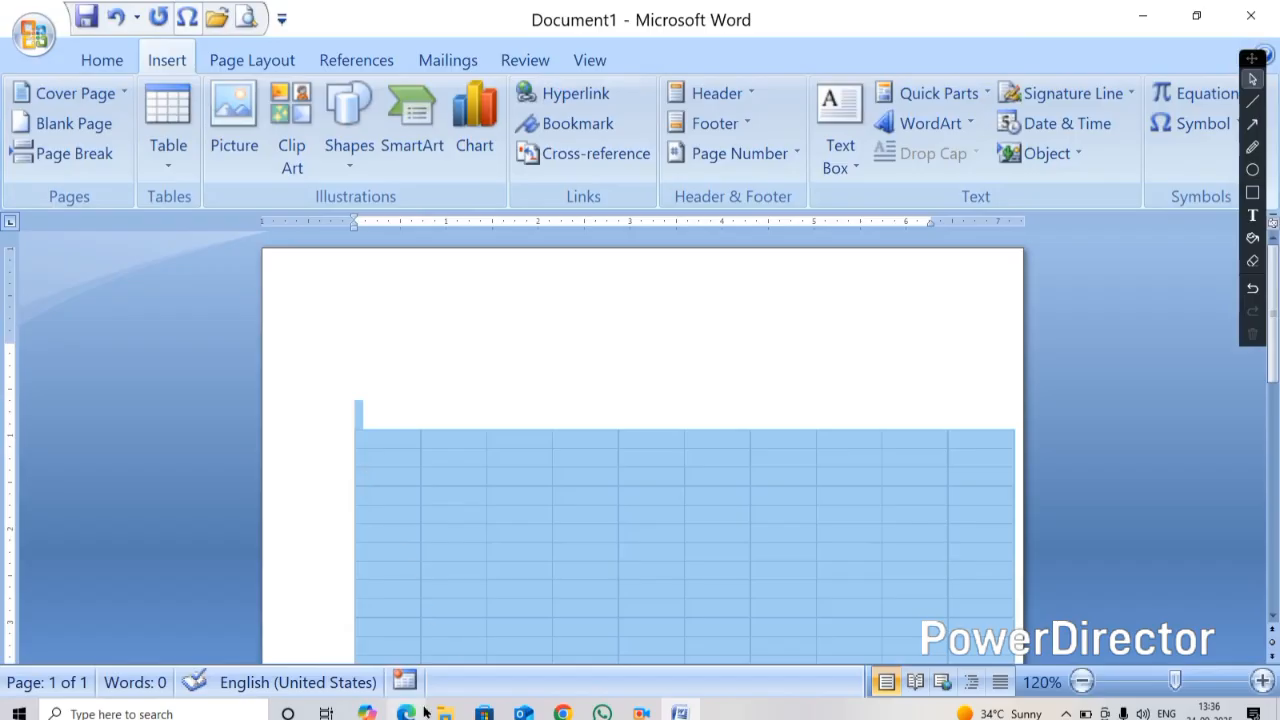
{"action": "key", "text": "Delete"}
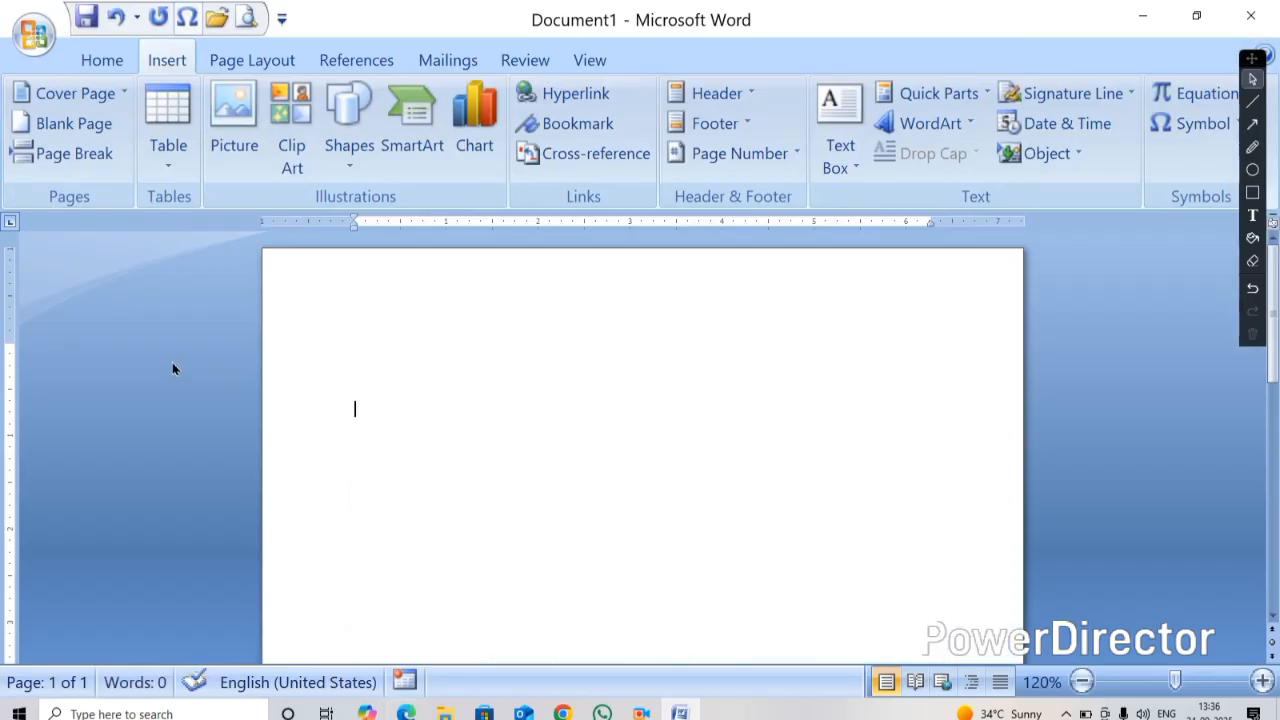
Insert the Calendar 2 quick table into the blank document
{"action": "left_click", "coordinate": [169, 177]}
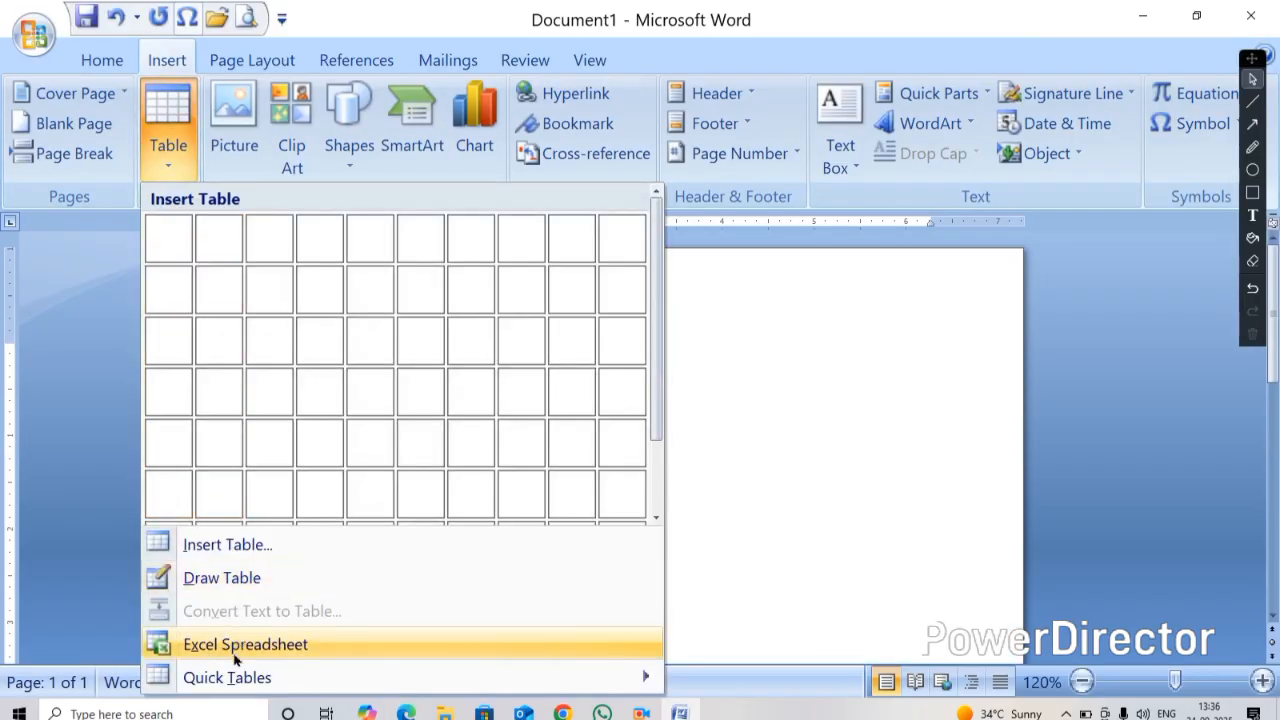
{"action": "mouse_move", "coordinate": [249, 680]}
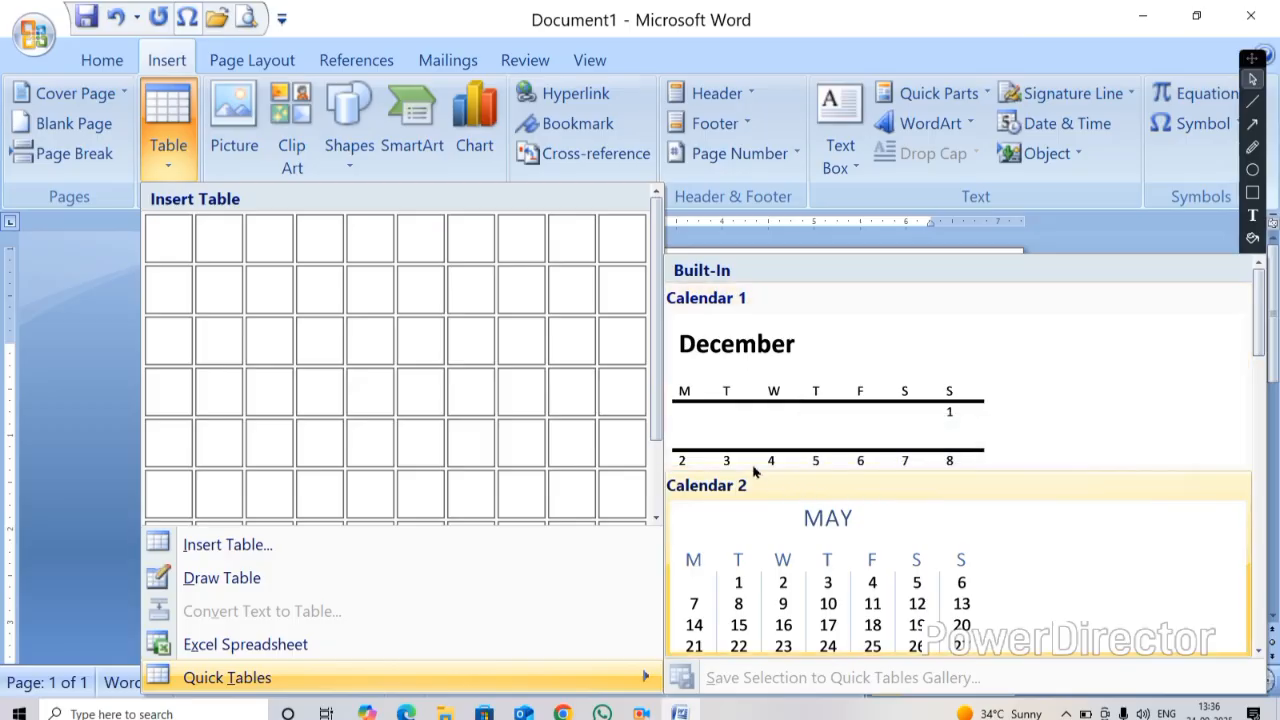
{"action": "scroll", "coordinate": [760, 400], "scroll_direction": "down", "scroll_amount": 10}
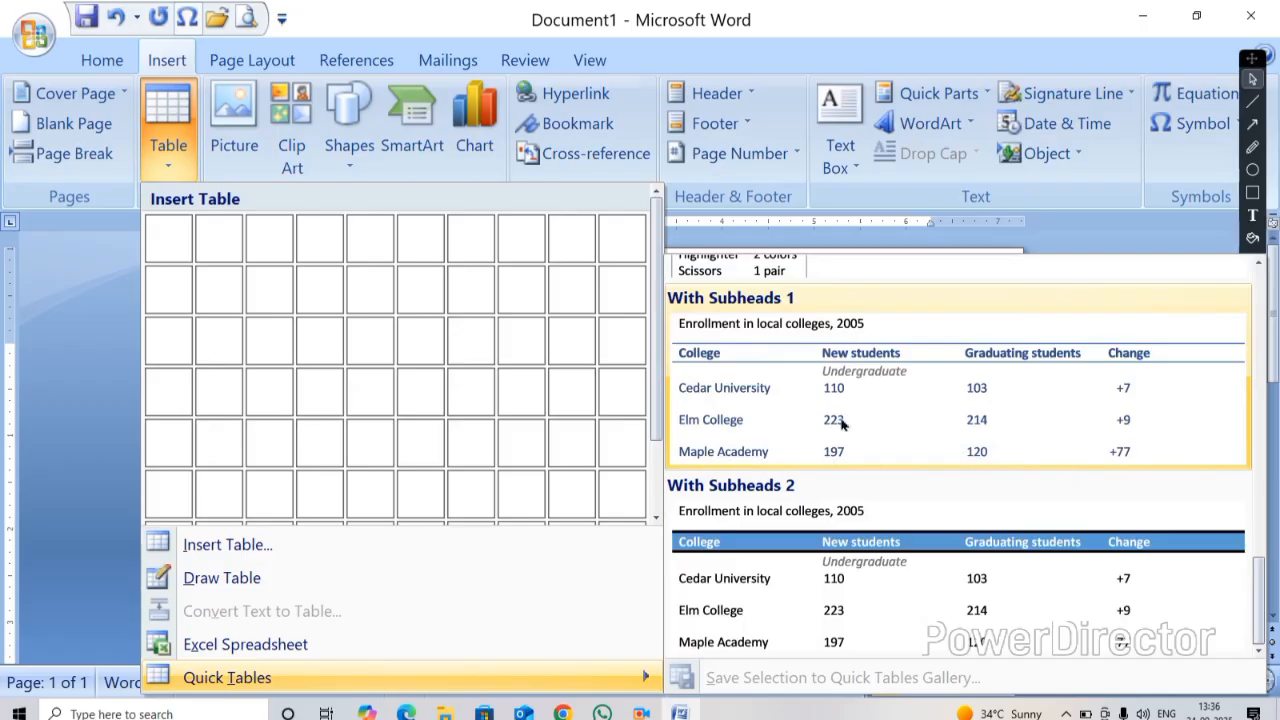
{"action": "scroll", "coordinate": [832, 452], "scroll_direction": "up", "scroll_amount": 10}
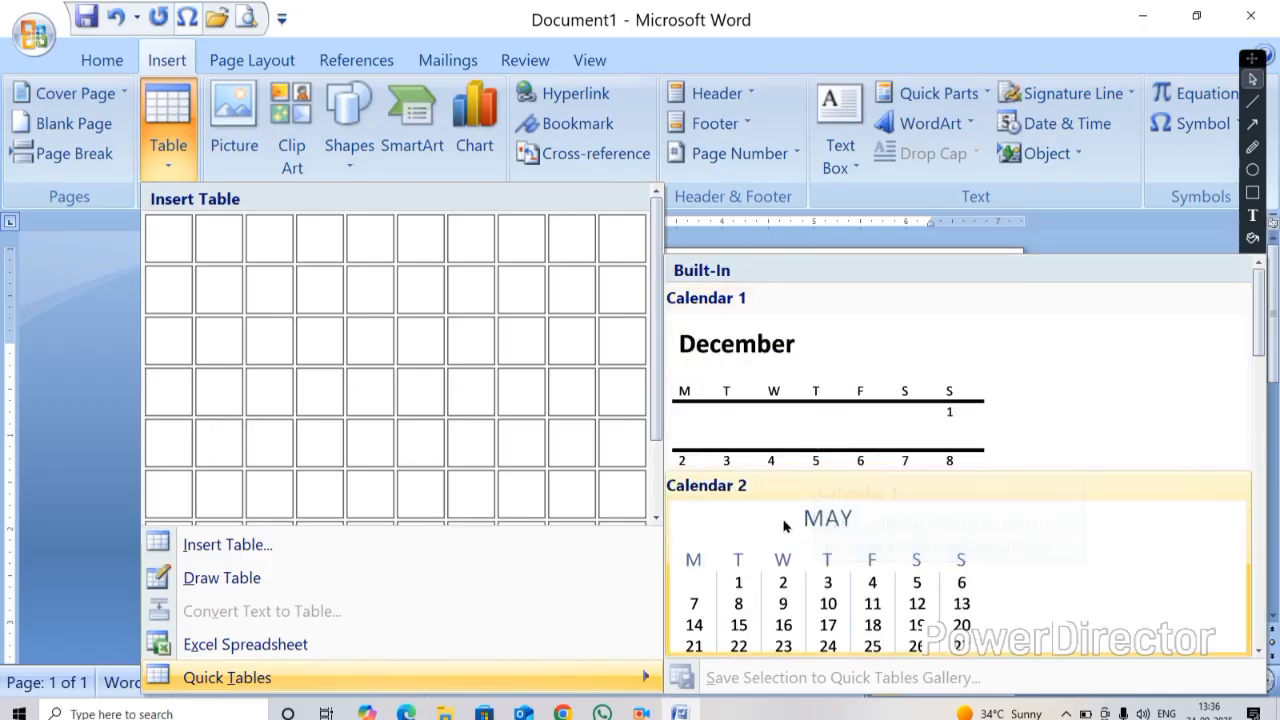
{"action": "left_click", "coordinate": [815, 565]}
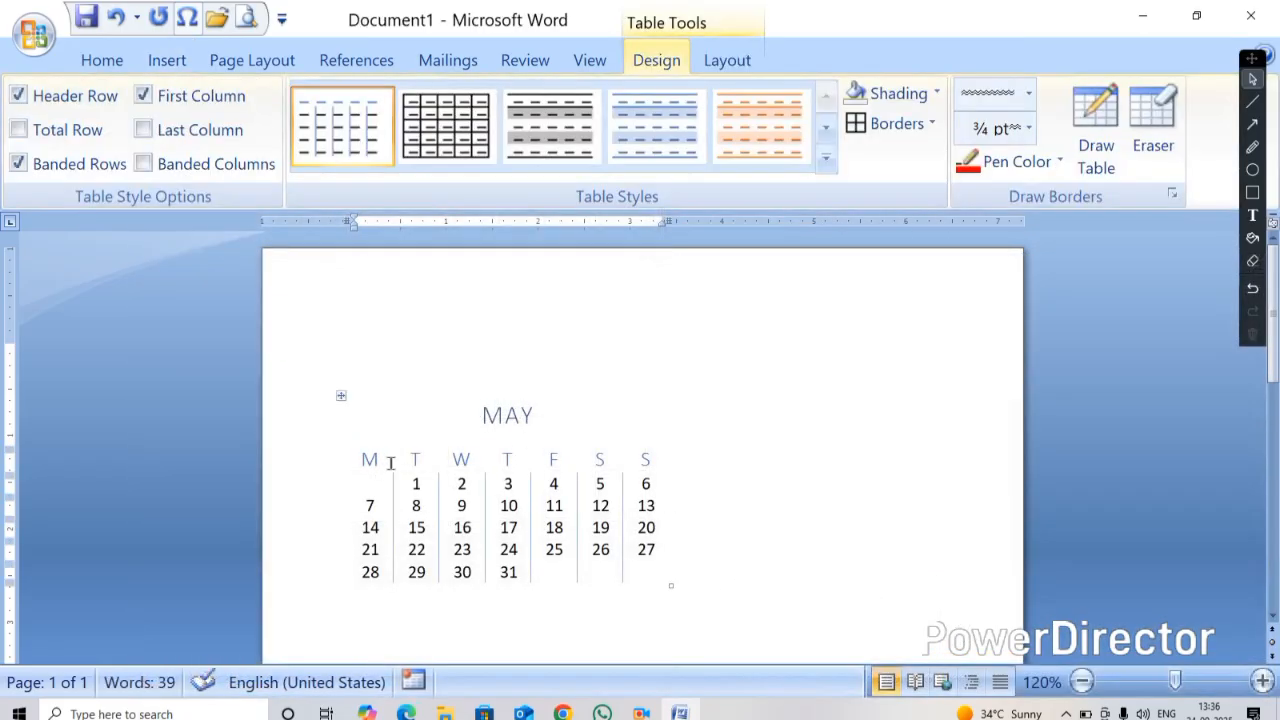
Retitle the calendar month as SEP and delete the date 31 from the last row
{"action": "double_click", "coordinate": [531, 420]}
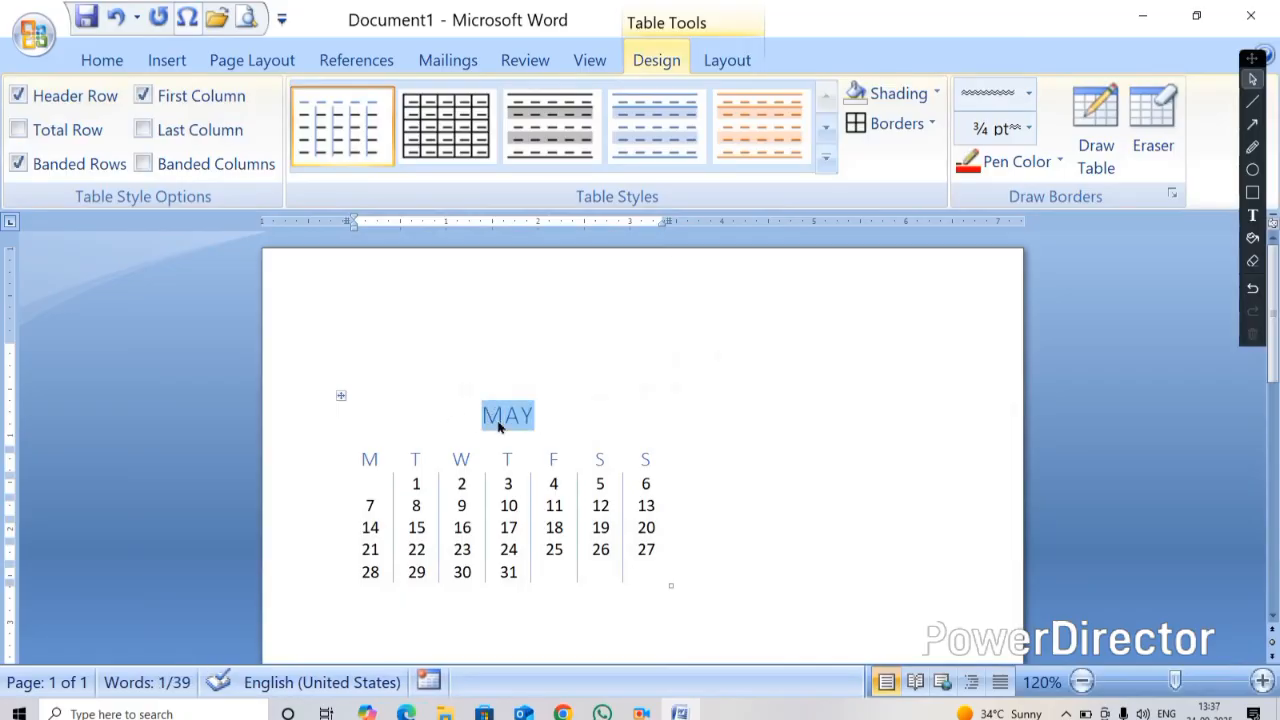
{"action": "type", "text": "SEP"}
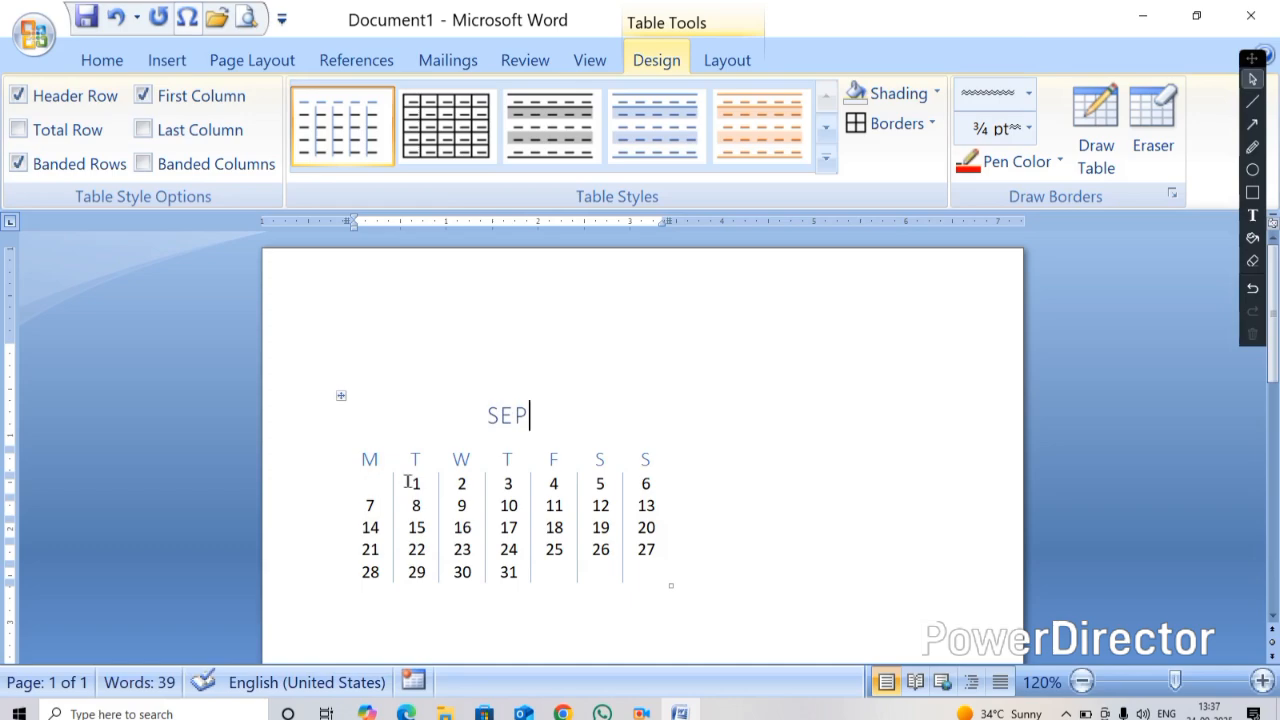
{"action": "left_click_drag", "start_coordinate": [409, 482], "coordinate": [476, 485]}
{"action": "left_click_drag", "start_coordinate": [553, 484], "coordinate": [644, 484]}
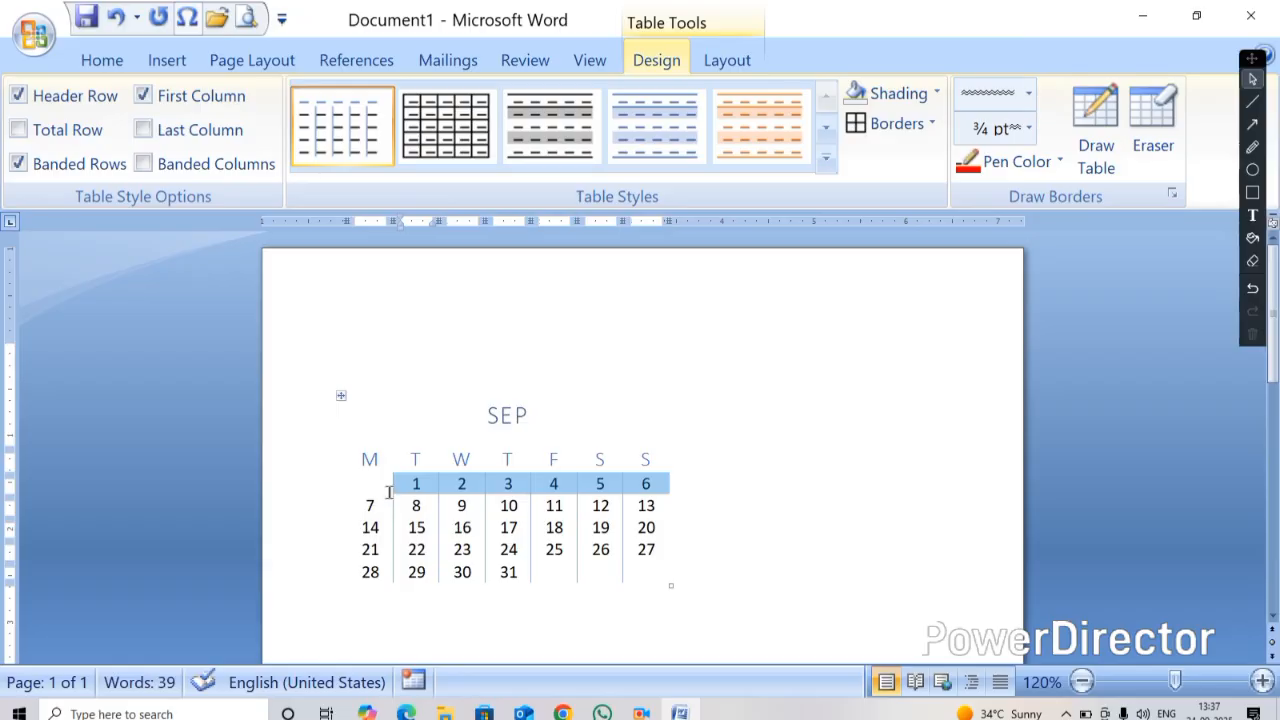
{"action": "left_click", "coordinate": [520, 571]}
{"action": "key", "text": "BackSpace"}
{"action": "key", "text": "BackSpace"}
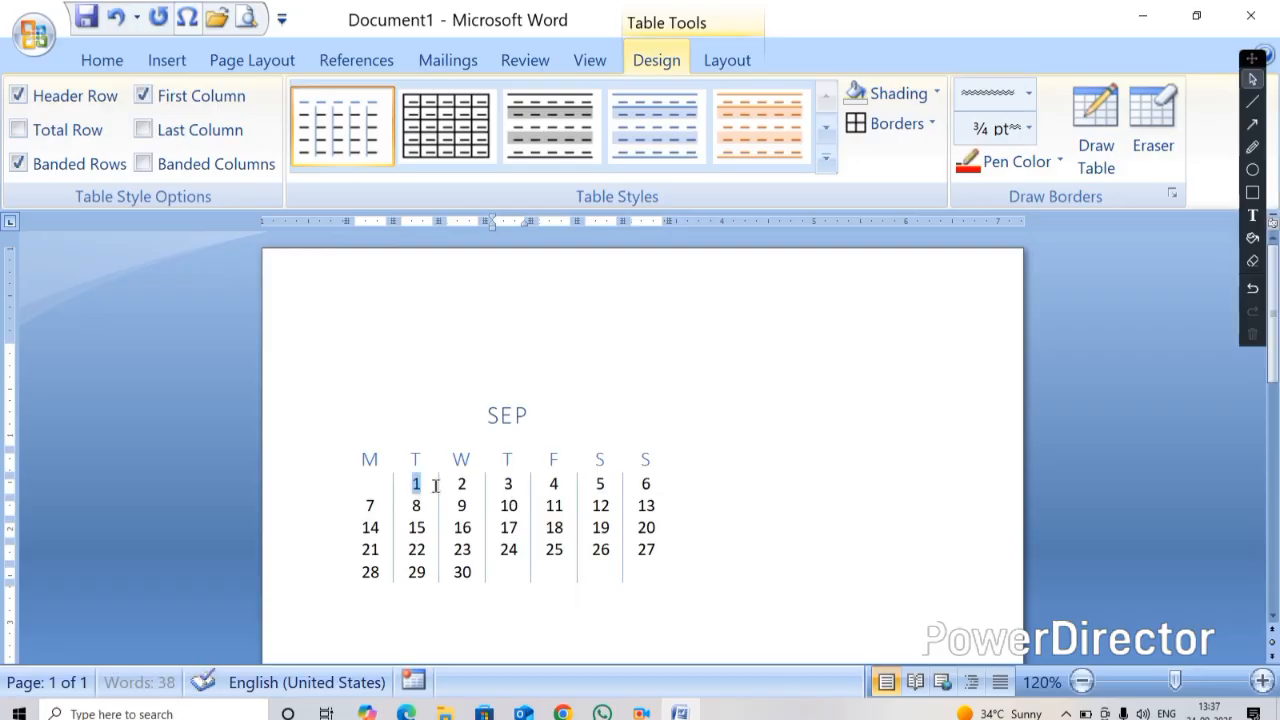
Delete all the calendar's date rows, then cut the remaining calendar table out of the document
{"action": "left_click_drag", "start_coordinate": [417, 484], "coordinate": [636, 583]}
{"action": "key", "text": "BackSpace"}
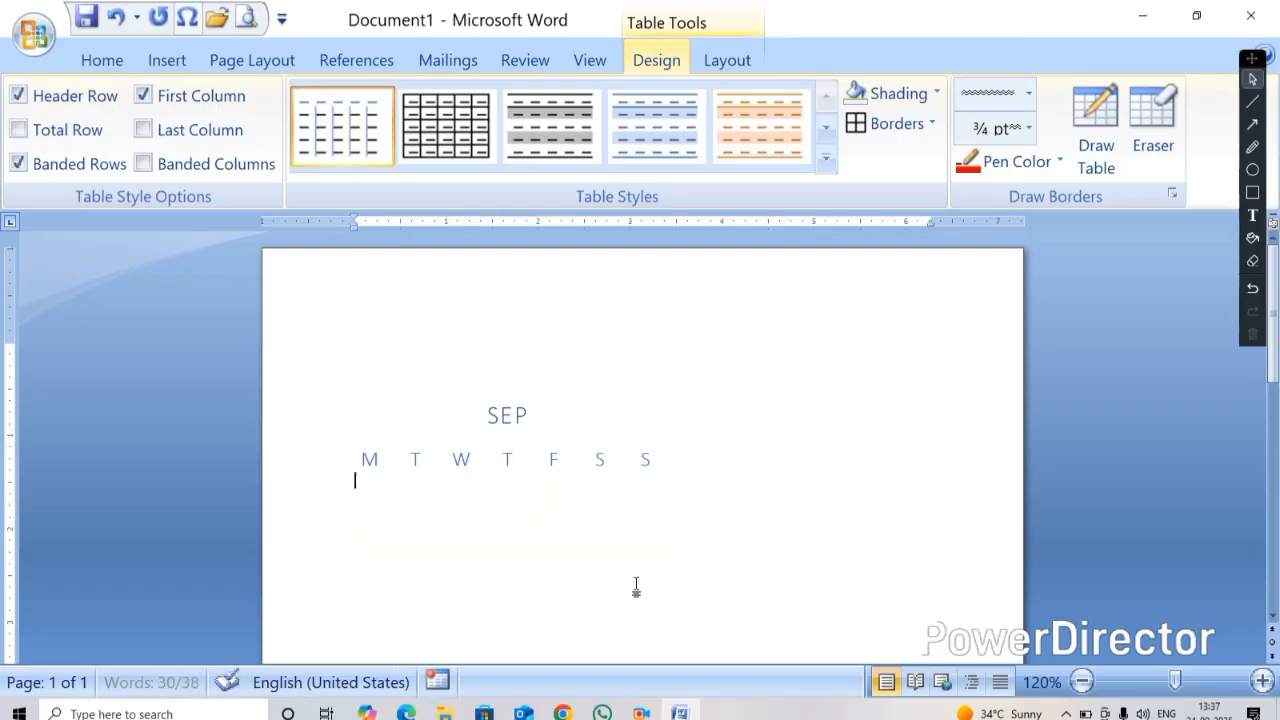
{"action": "right_click", "coordinate": [340, 400]}
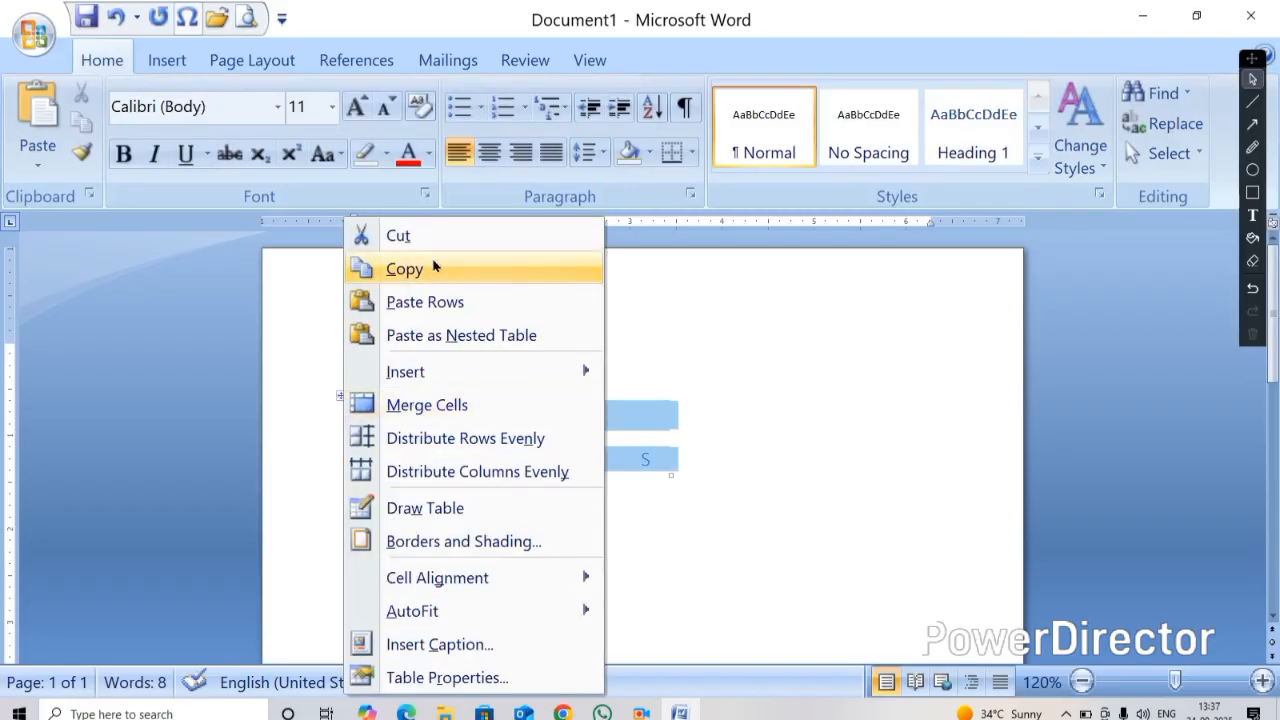
{"action": "left_click", "coordinate": [386, 234]}
{"action": "left_click", "coordinate": [165, 62]}
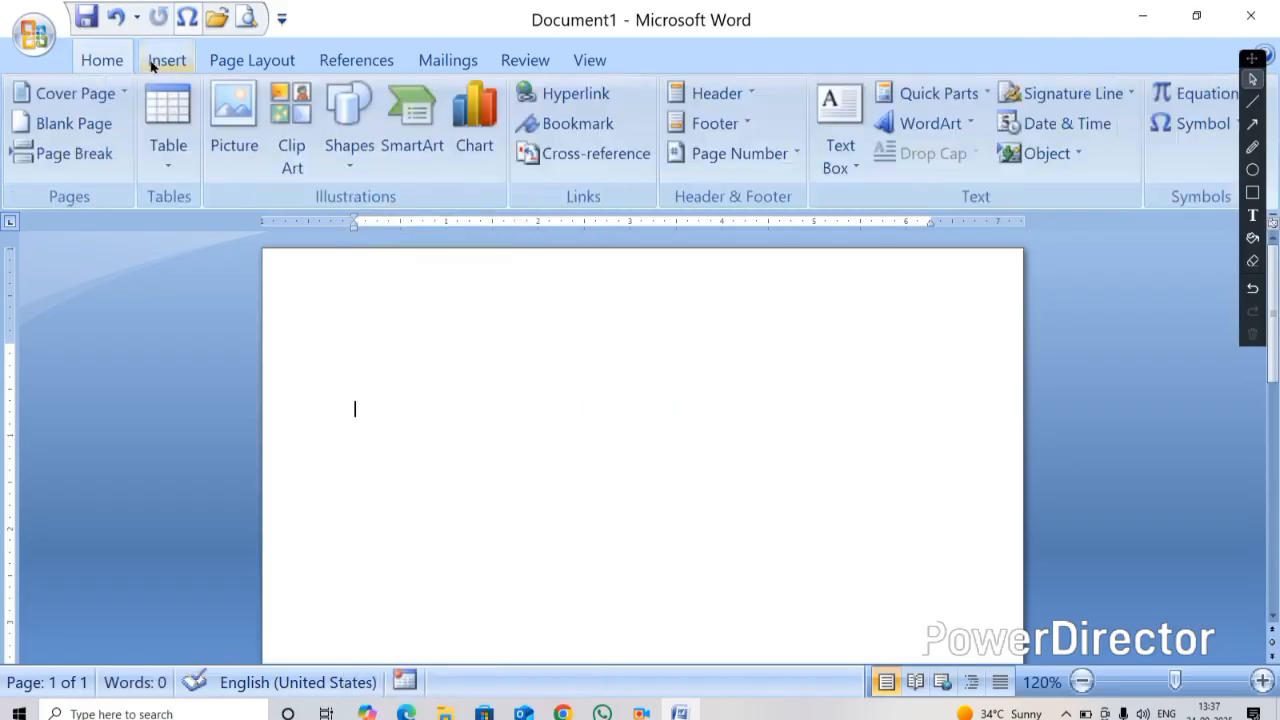
{"action": "left_click", "coordinate": [176, 170]}
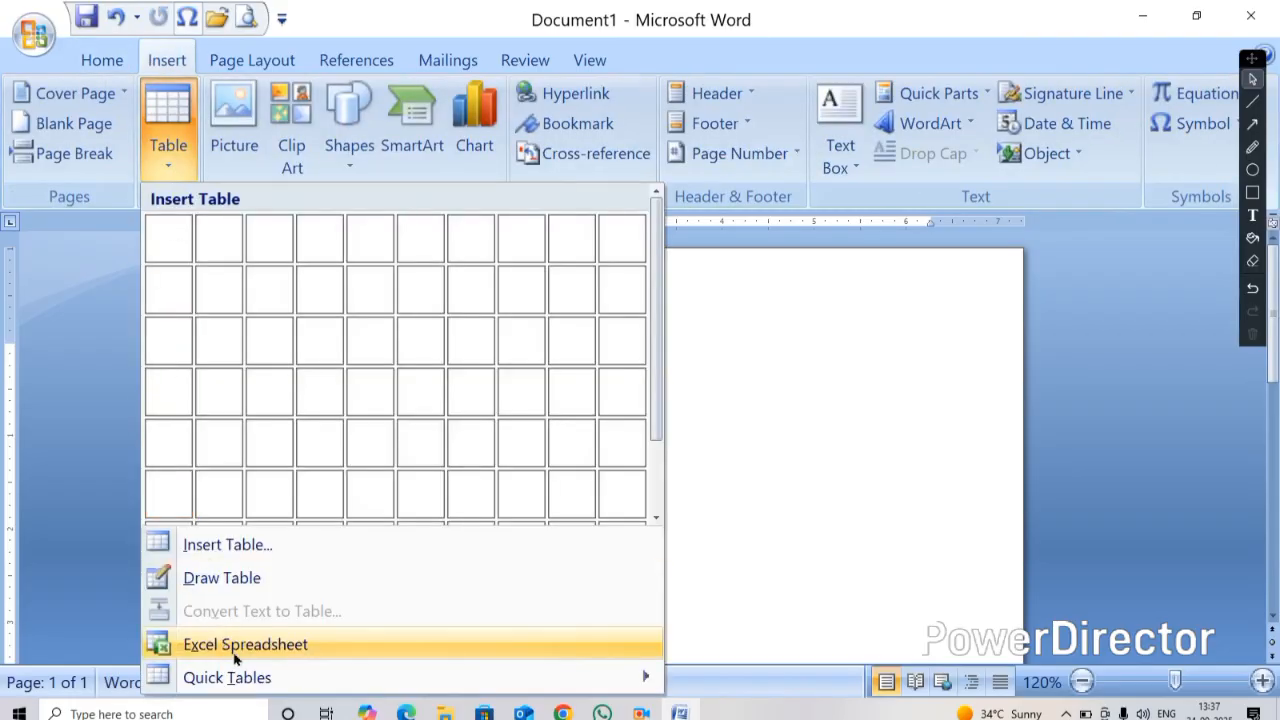
{"action": "mouse_move", "coordinate": [244, 679]}
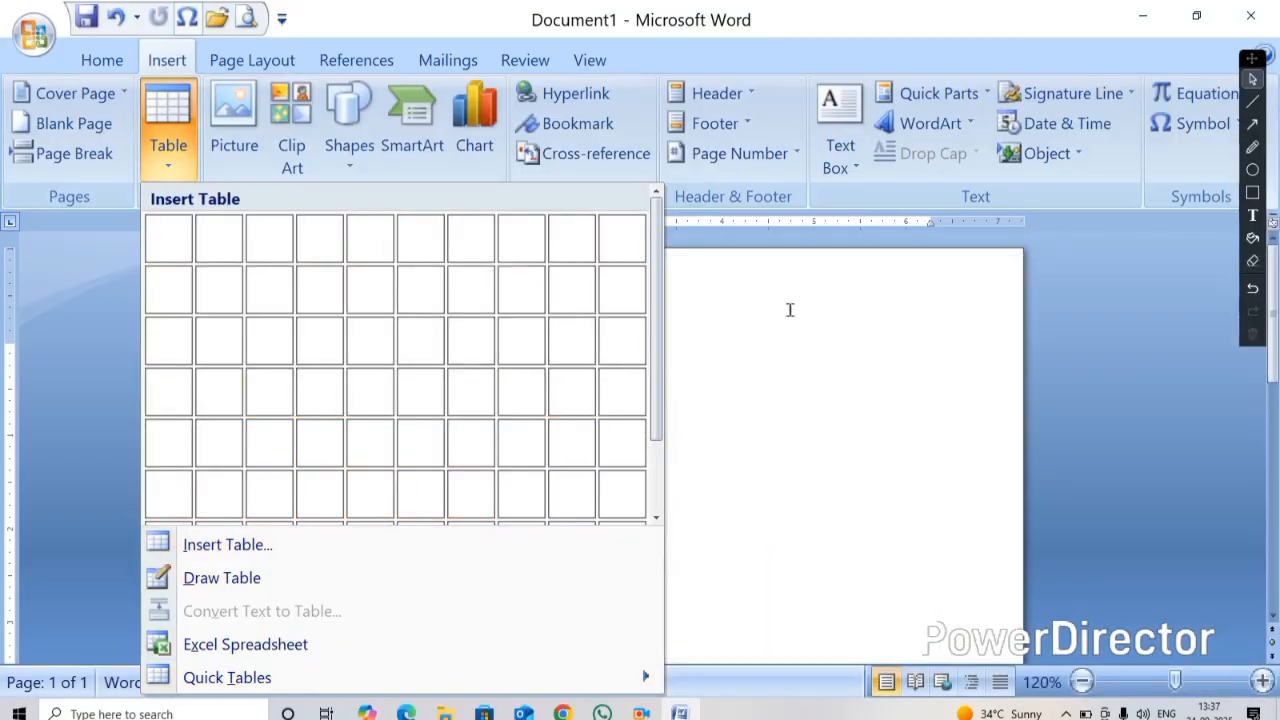
{"action": "left_click", "coordinate": [789, 310]}
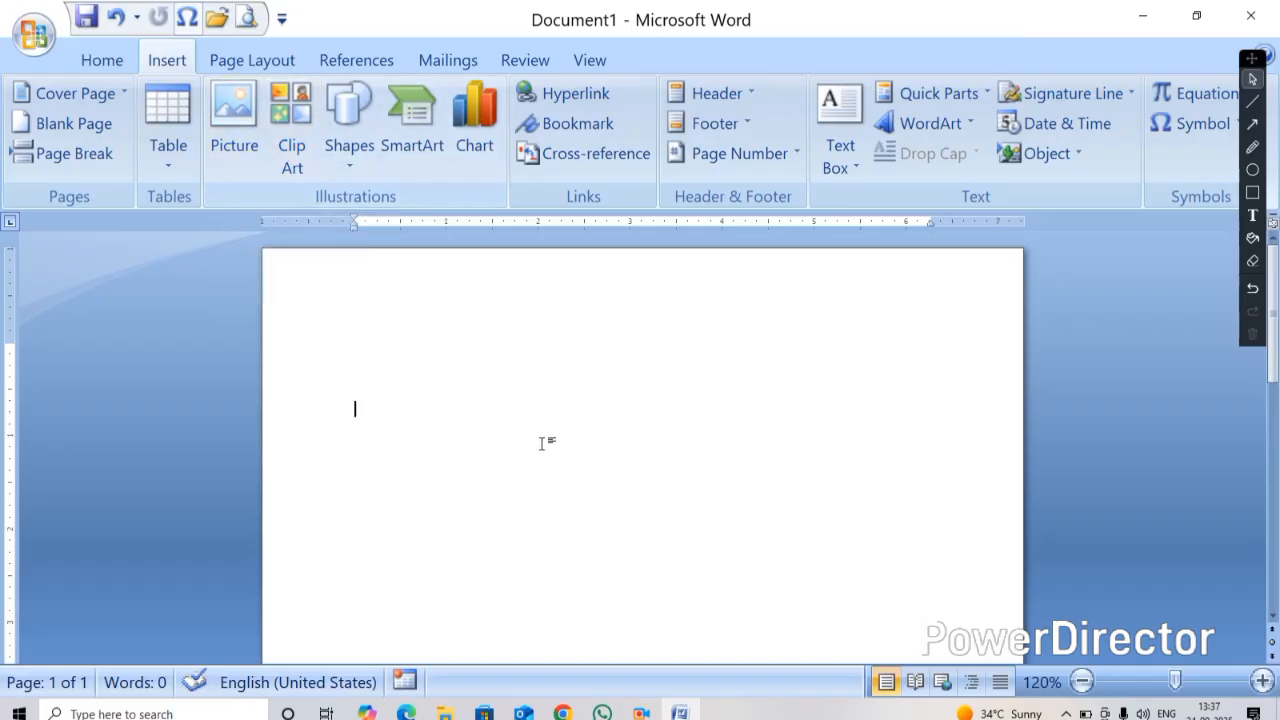
{"action": "scroll", "coordinate": [520, 443], "scroll_direction": "down", "scroll_amount": 3}
{"action": "scroll", "coordinate": [437, 437], "scroll_direction": "up", "scroll_amount": 5}
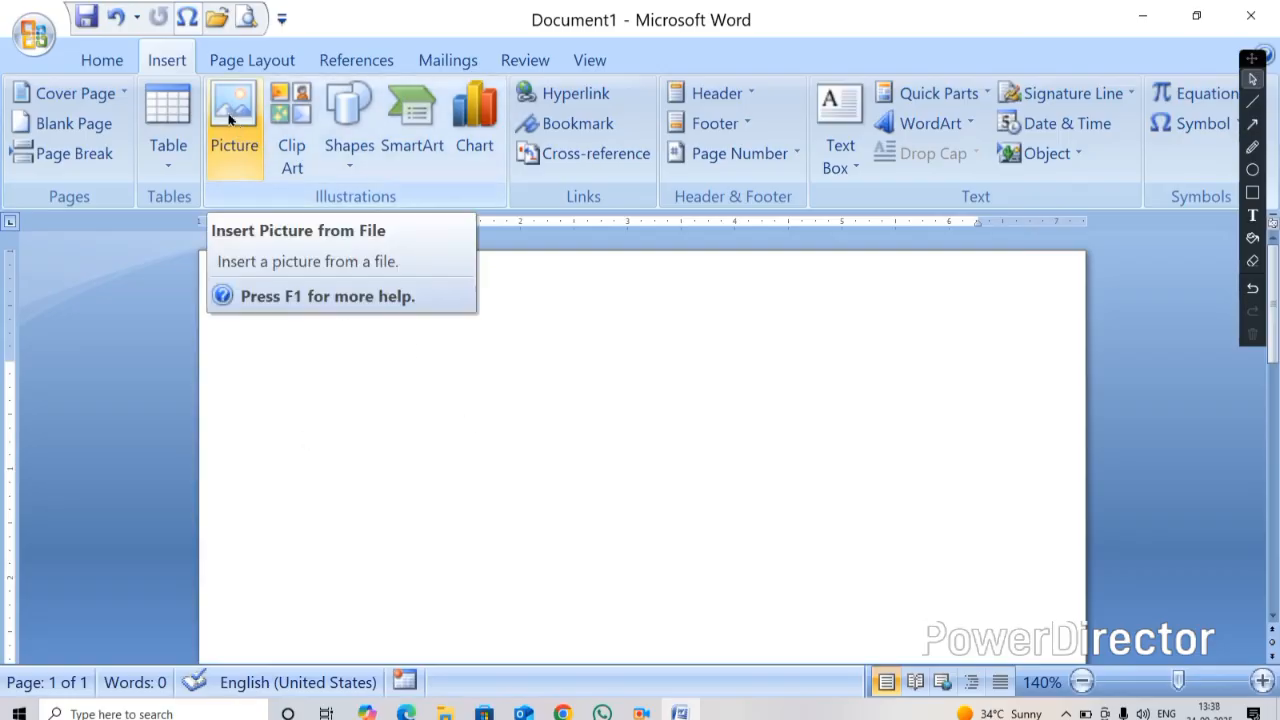
Generate sample paragraphs by entering the =RAND() function
{"action": "type", "text": "="}
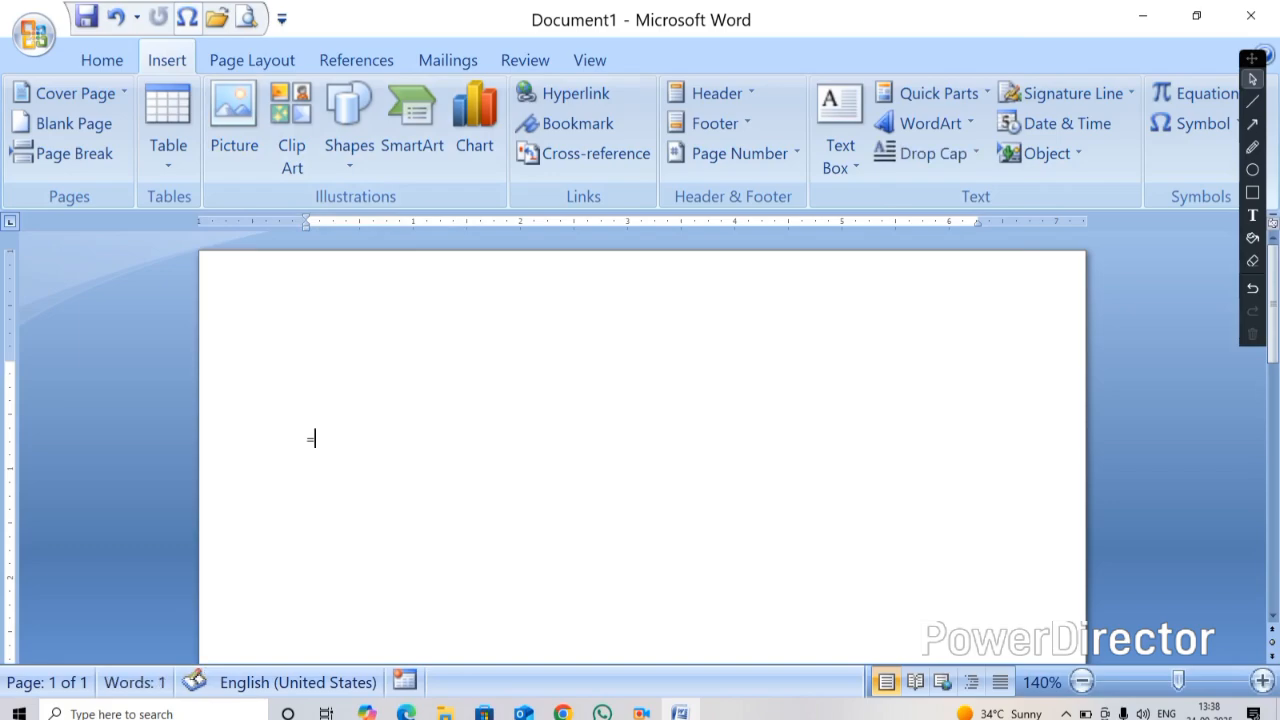
{"action": "type", "text": "RAND()"}
{"action": "key", "text": "Return"}
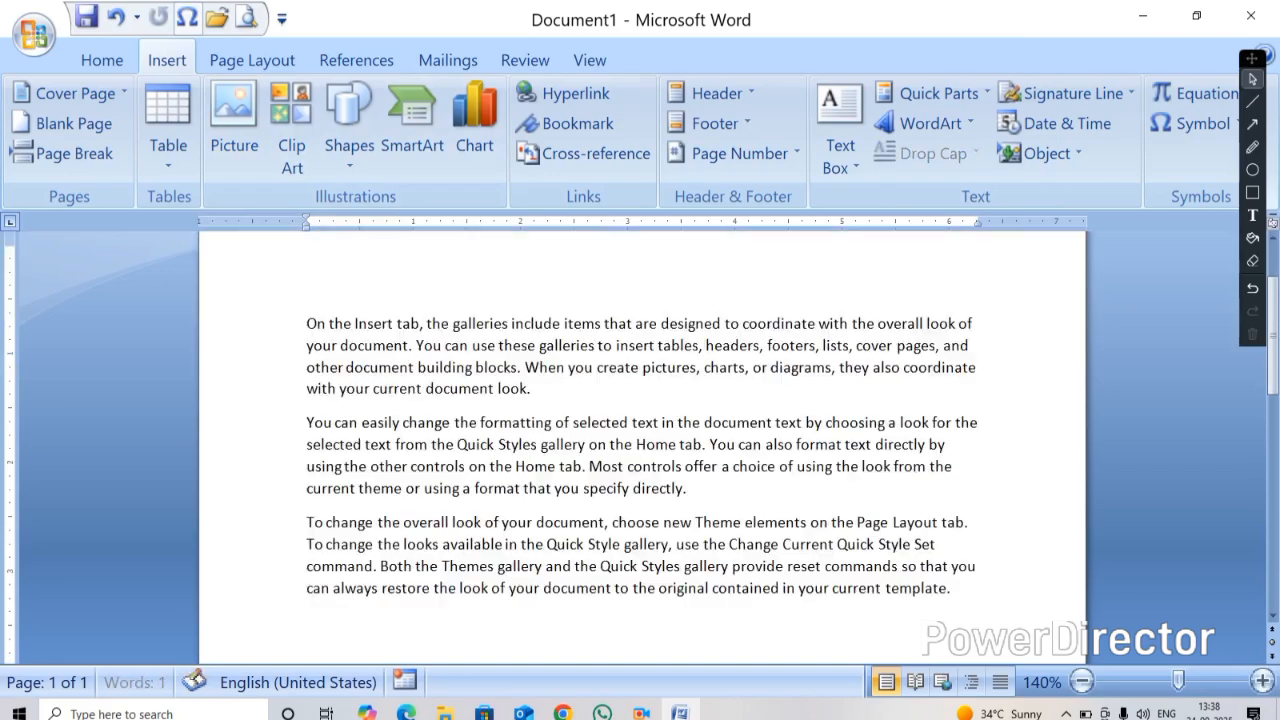
{"action": "scroll", "coordinate": [661, 362], "scroll_direction": "up", "scroll_amount": 2}
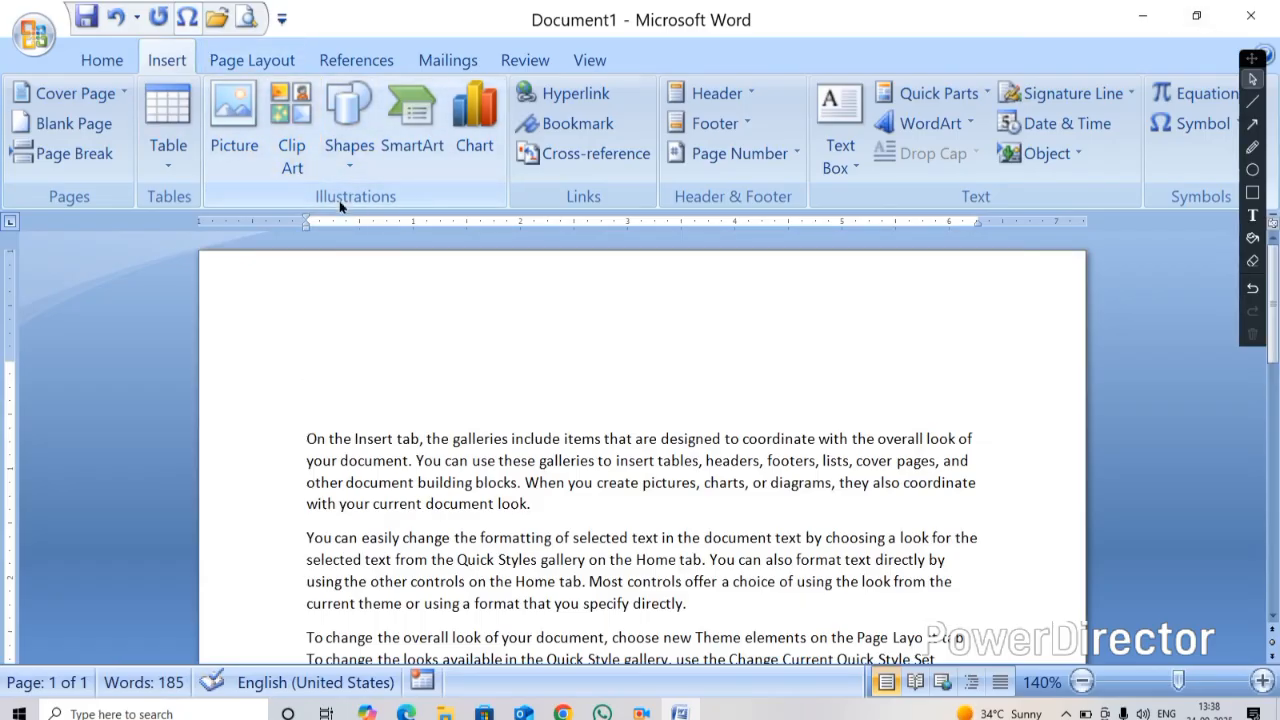
Insert the picture "new logo" from the Desktop folder into the document
{"action": "left_click", "coordinate": [241, 101]}
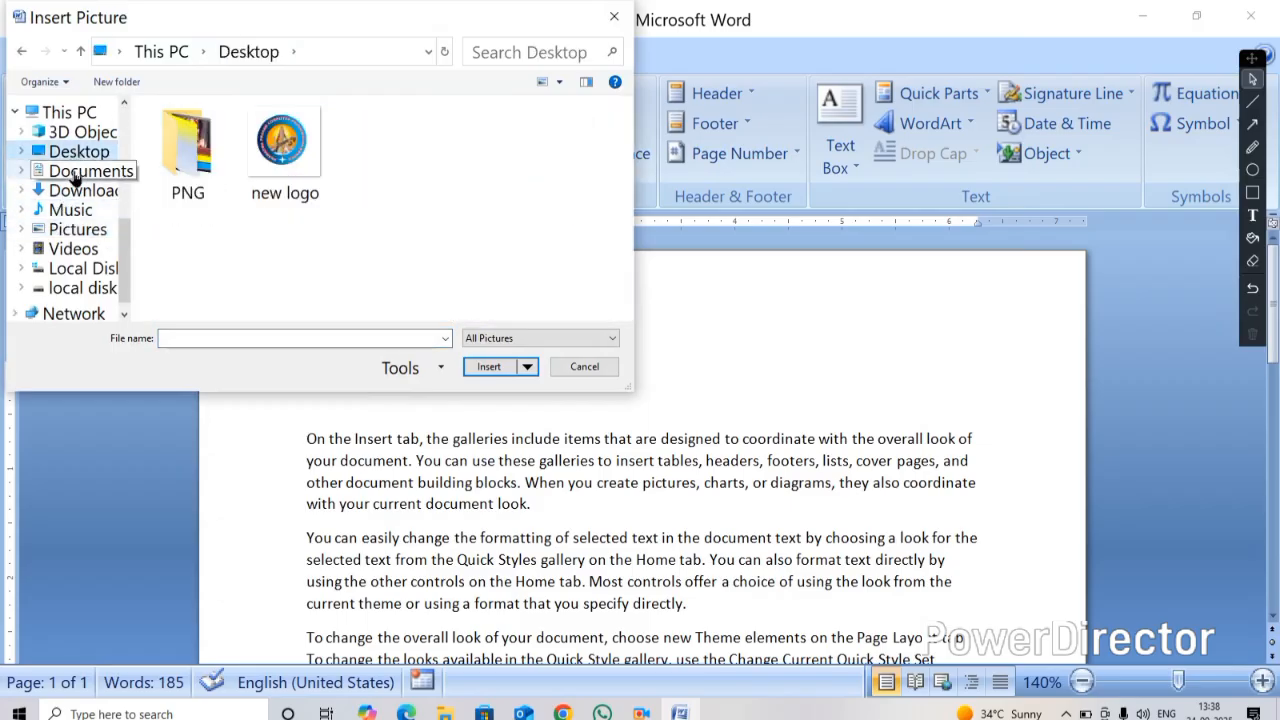
{"action": "left_click", "coordinate": [75, 175]}
{"action": "left_click", "coordinate": [78, 191]}
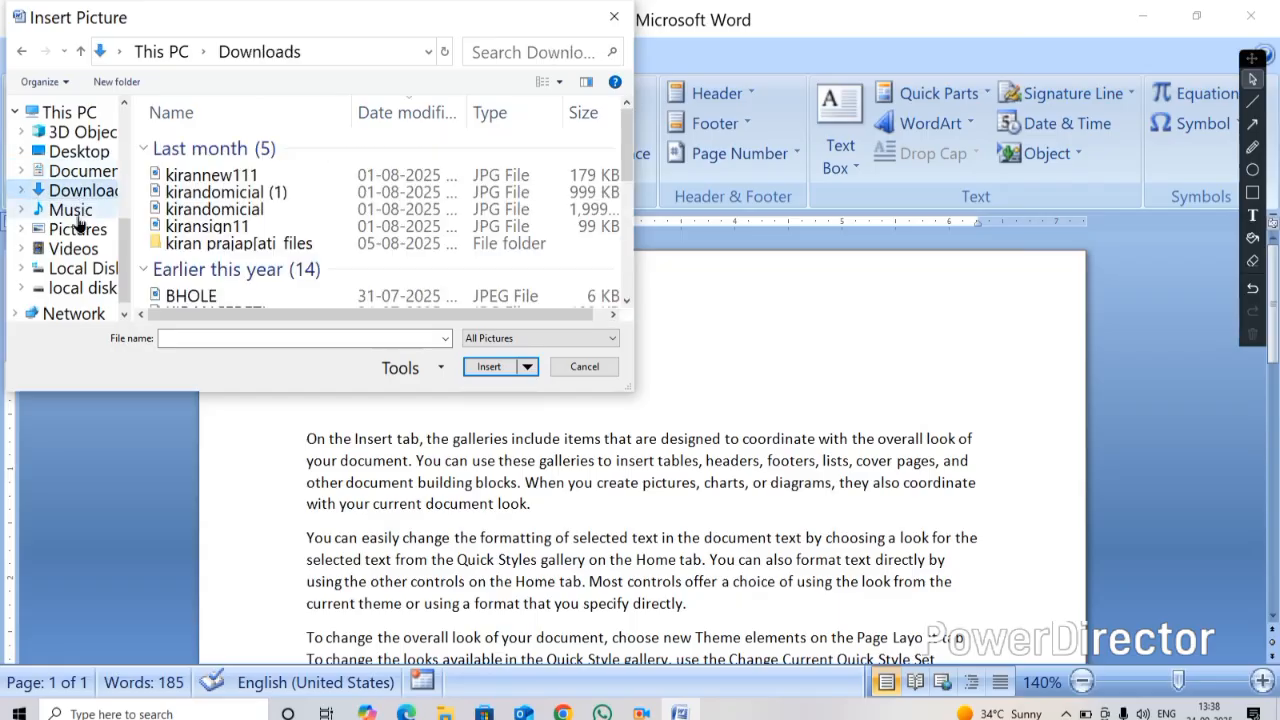
{"action": "left_click", "coordinate": [78, 212]}
{"action": "left_click", "coordinate": [80, 151]}
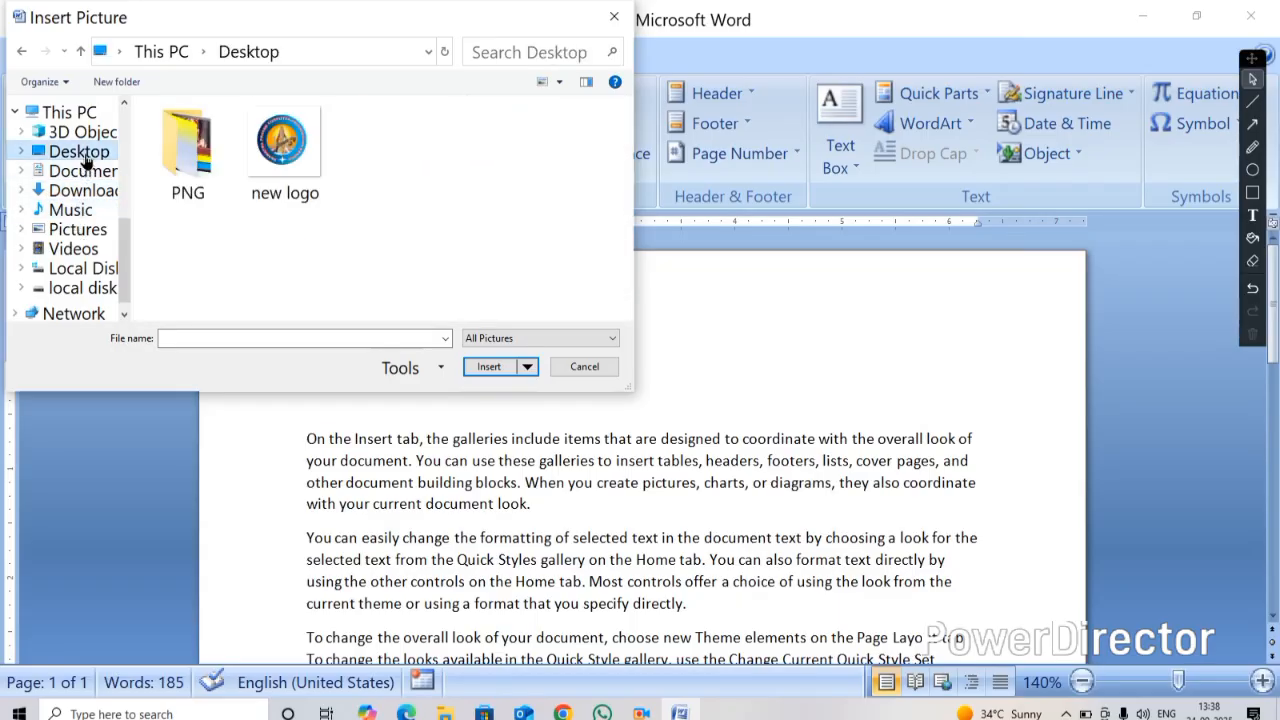
{"action": "left_click", "coordinate": [275, 150]}
{"action": "left_click", "coordinate": [518, 366]}
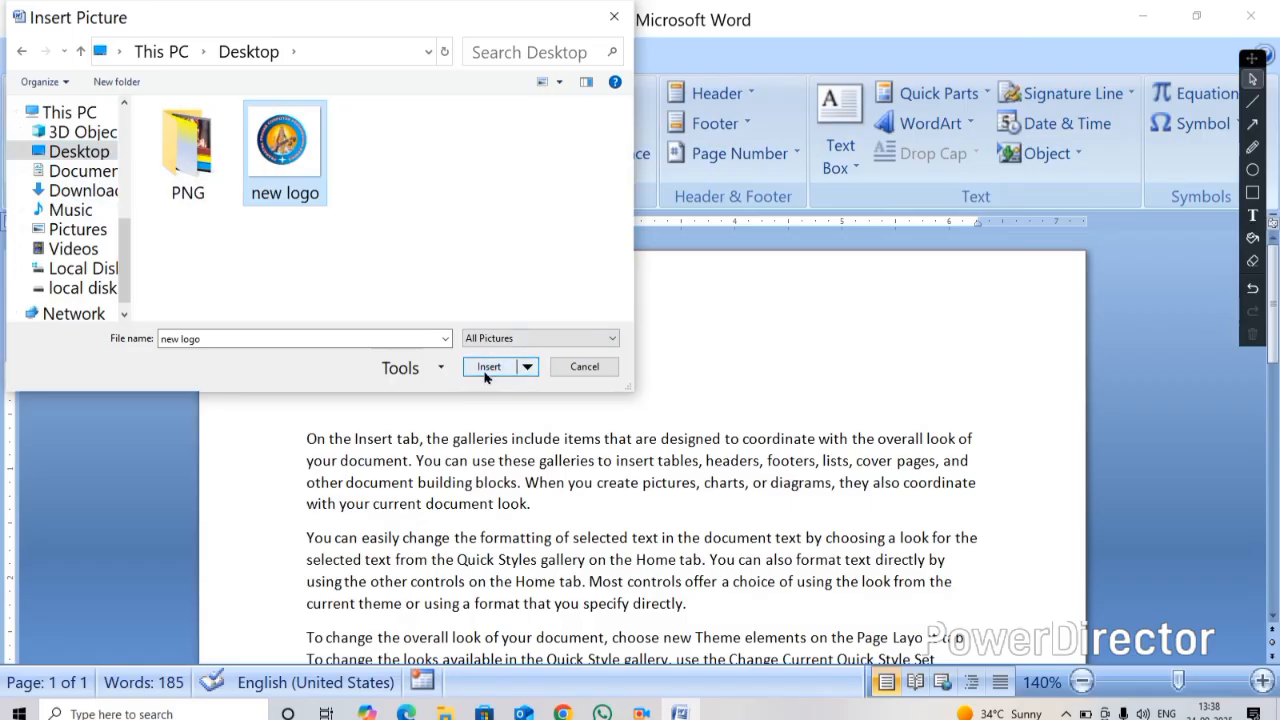
{"action": "mouse_move", "coordinate": [478, 505]}
{"action": "left_mouse_down"}
{"action": "mouse_move", "coordinate": [477, 494]}
{"action": "mouse_move", "coordinate": [449, 499]}
{"action": "mouse_move", "coordinate": [619, 505]}
{"action": "mouse_move", "coordinate": [455, 495]}
{"action": "left_mouse_up"}
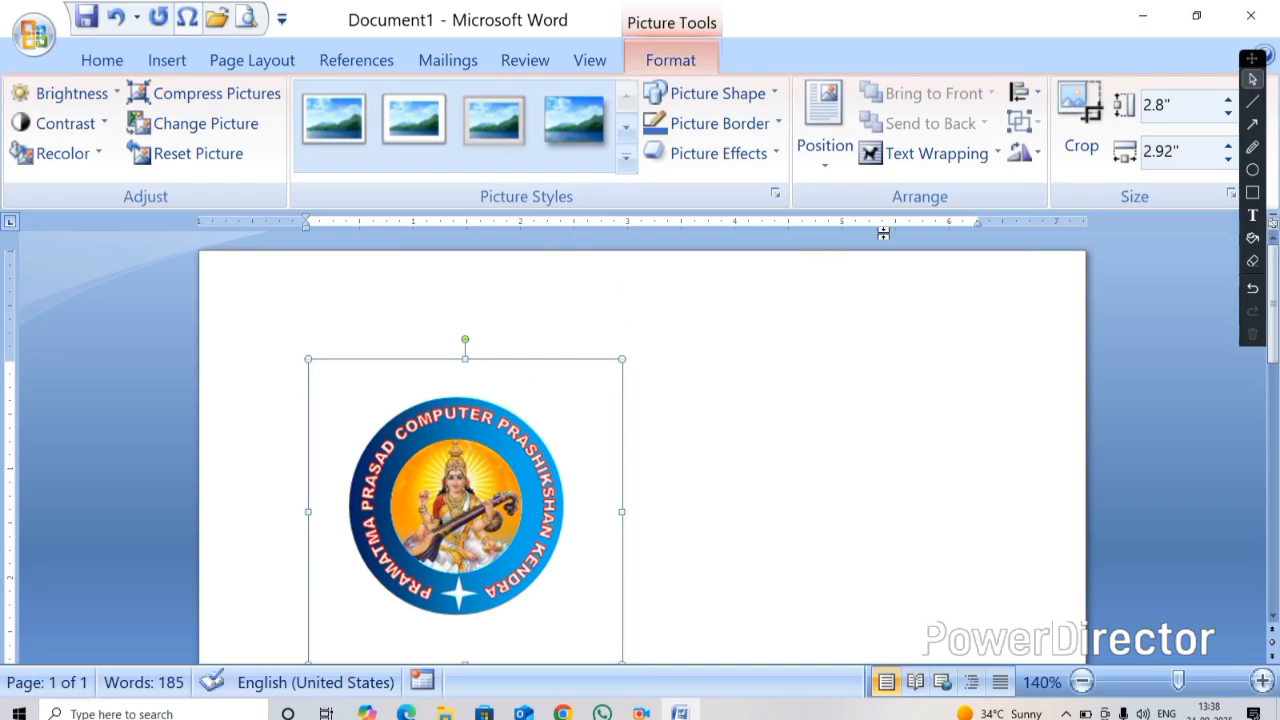
Set the logo's text wrapping to In Front of Text and move it up over the first paragraph
{"action": "left_click", "coordinate": [906, 154]}
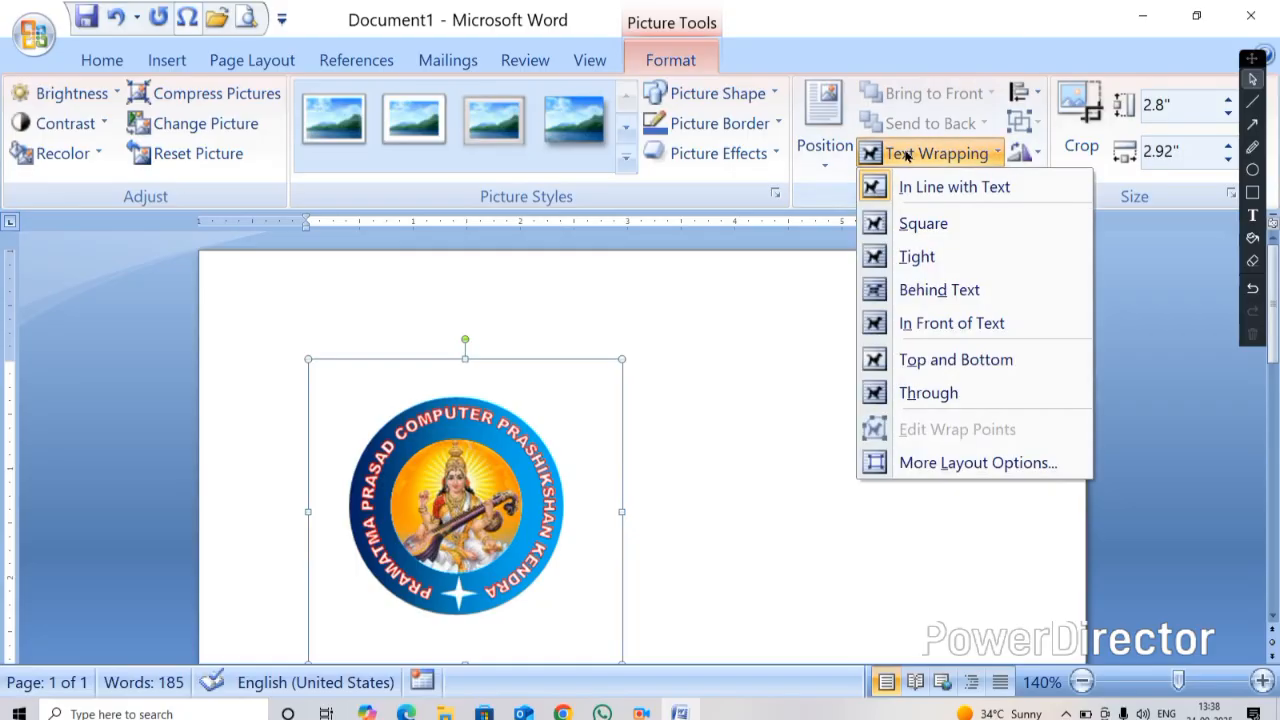
{"action": "left_click", "coordinate": [932, 323]}
{"action": "left_click_drag", "start_coordinate": [474, 478], "coordinate": [448, 388]}
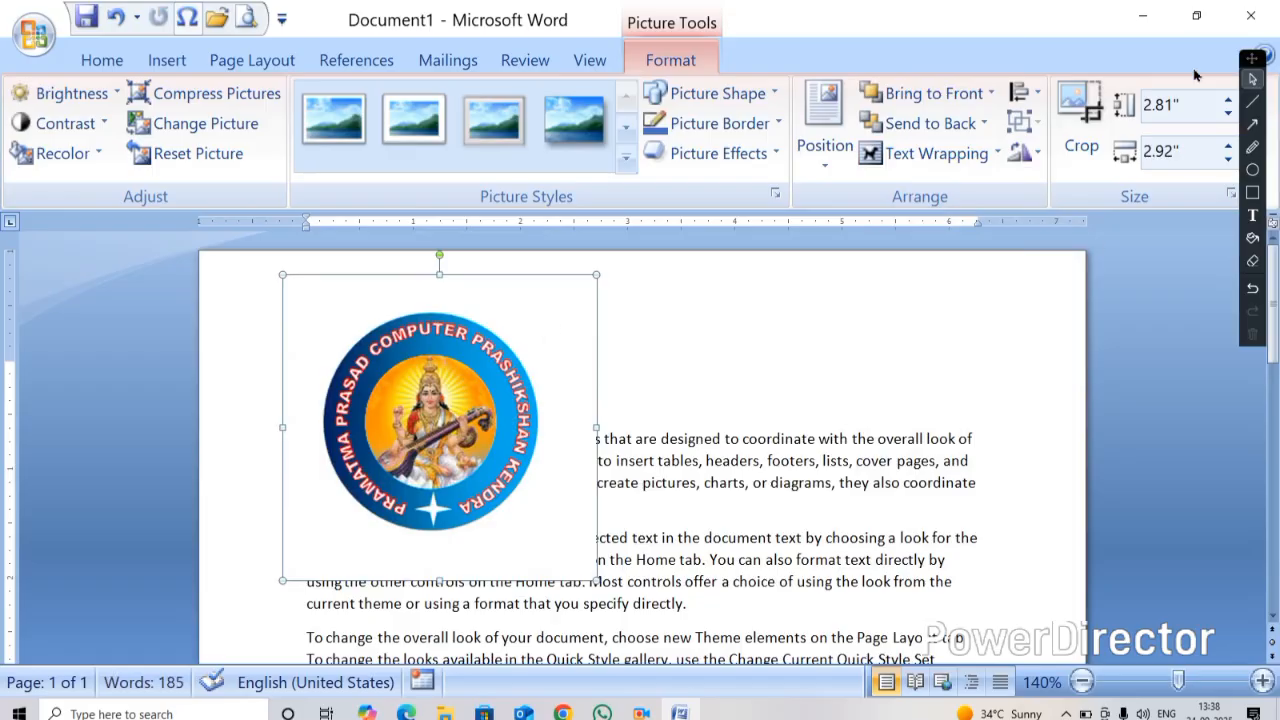
Crop the empty margins from the logo's top, bottom, right and left edges
{"action": "left_click", "coordinate": [1081, 120]}
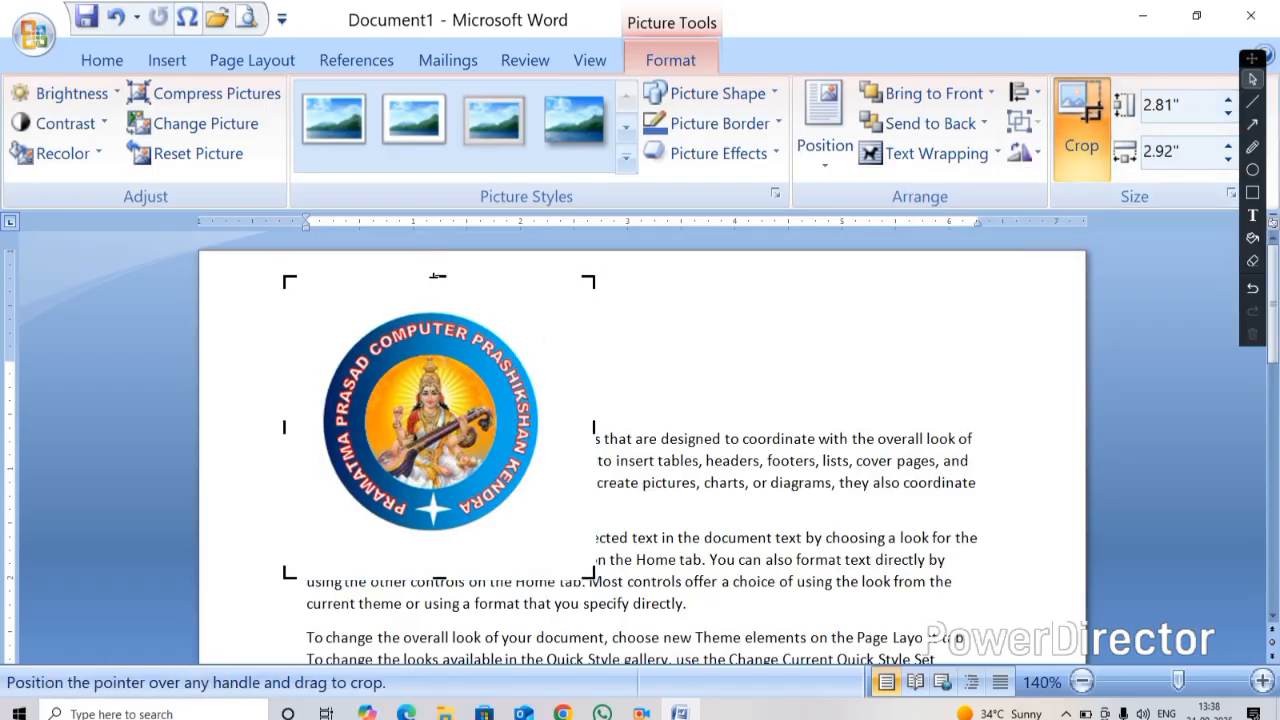
{"action": "left_click_drag", "start_coordinate": [436, 282], "coordinate": [437, 312]}
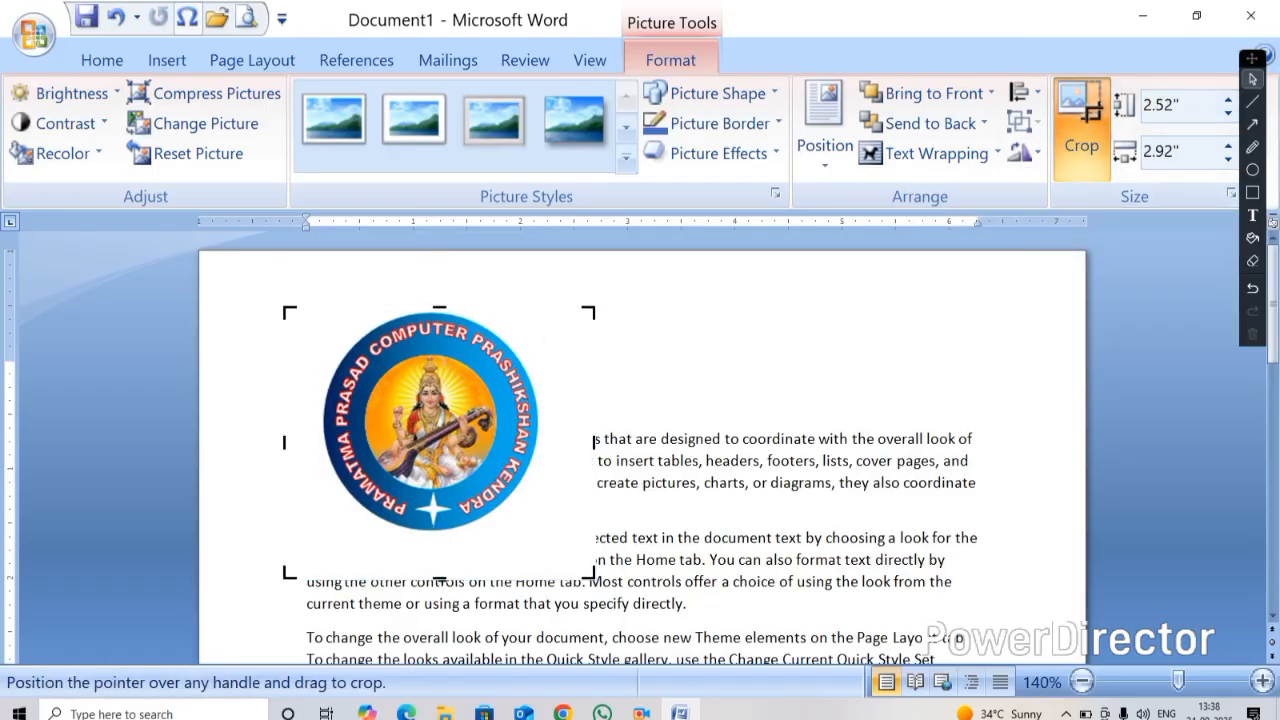
{"action": "left_click_drag", "start_coordinate": [440, 578], "coordinate": [440, 530]}
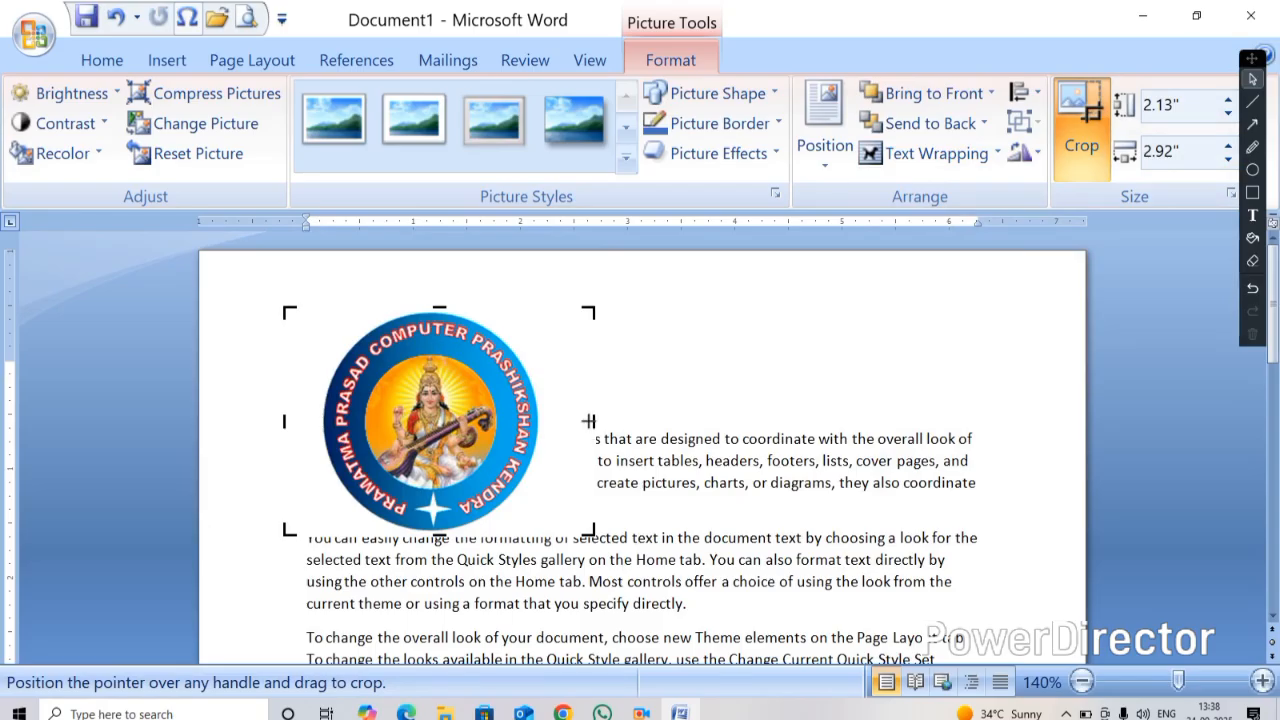
{"action": "left_click_drag", "start_coordinate": [589, 421], "coordinate": [542, 421]}
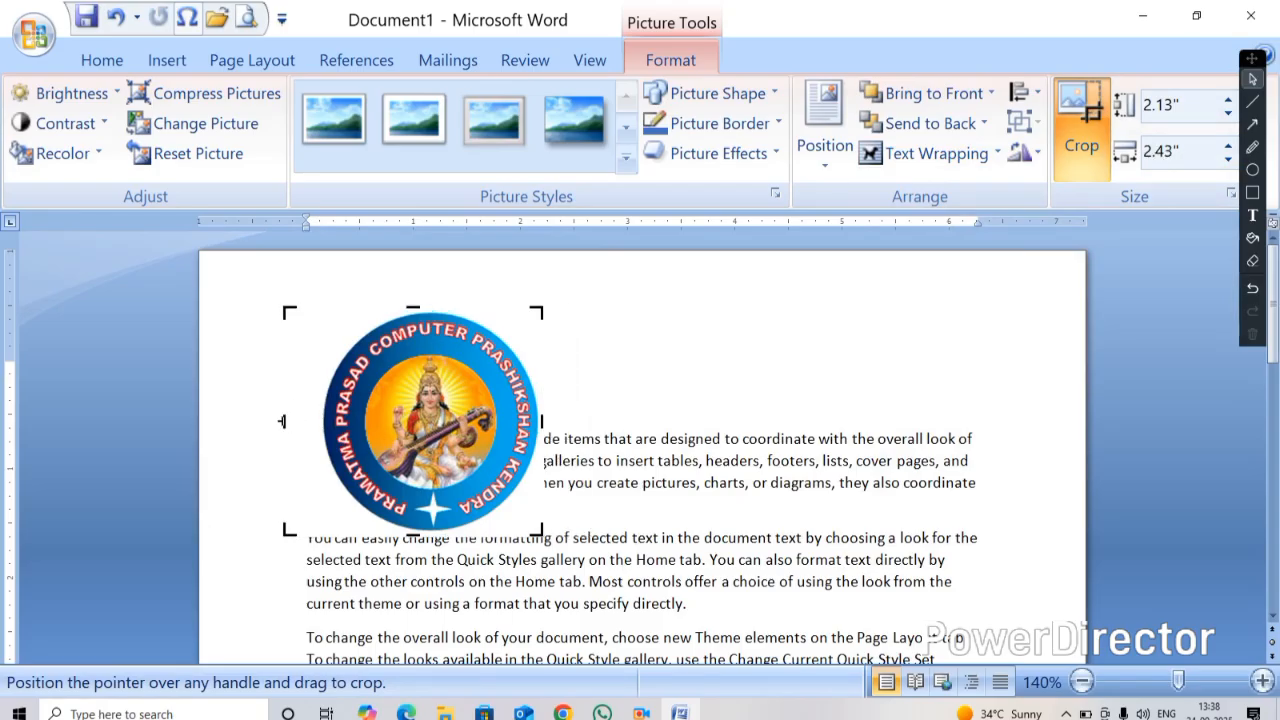
{"action": "left_click_drag", "start_coordinate": [282, 421], "coordinate": [322, 421]}
{"action": "left_click", "coordinate": [706, 331]}
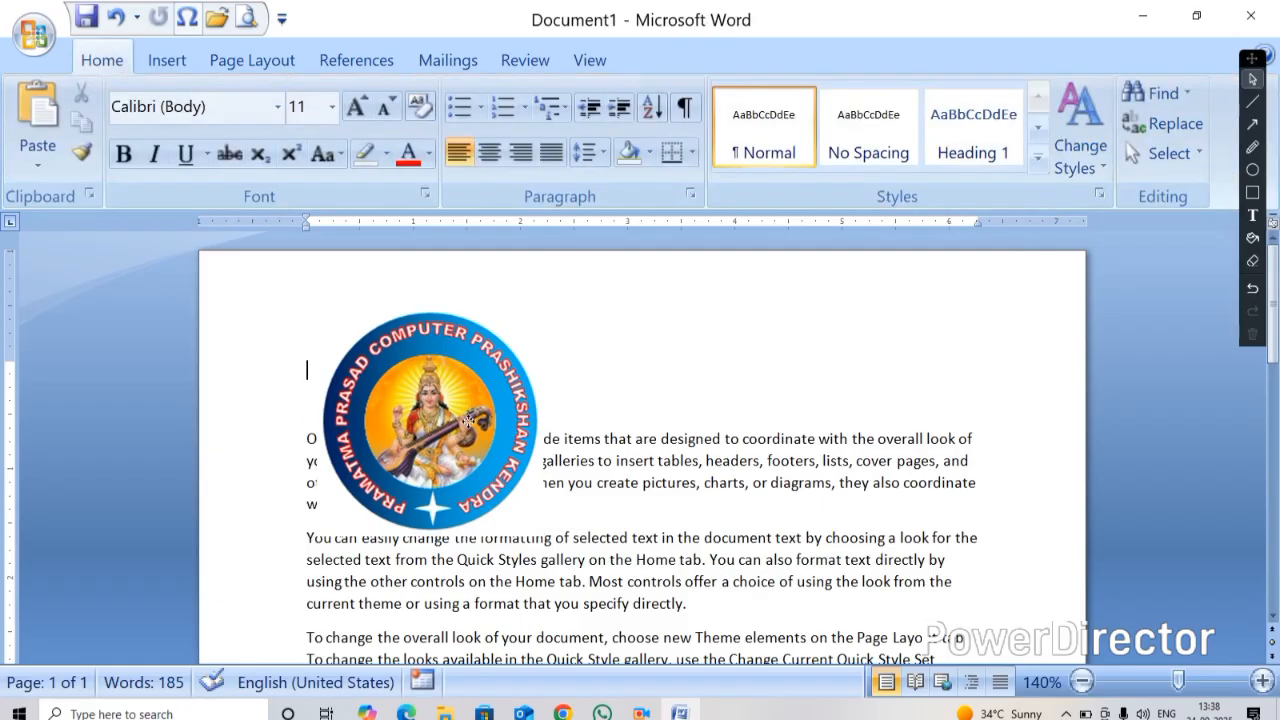
Move the logo to the page's top-right corner and shrink it to about 1.06 by 1.05 inches
{"action": "left_click_drag", "start_coordinate": [468, 420], "coordinate": [896, 385]}
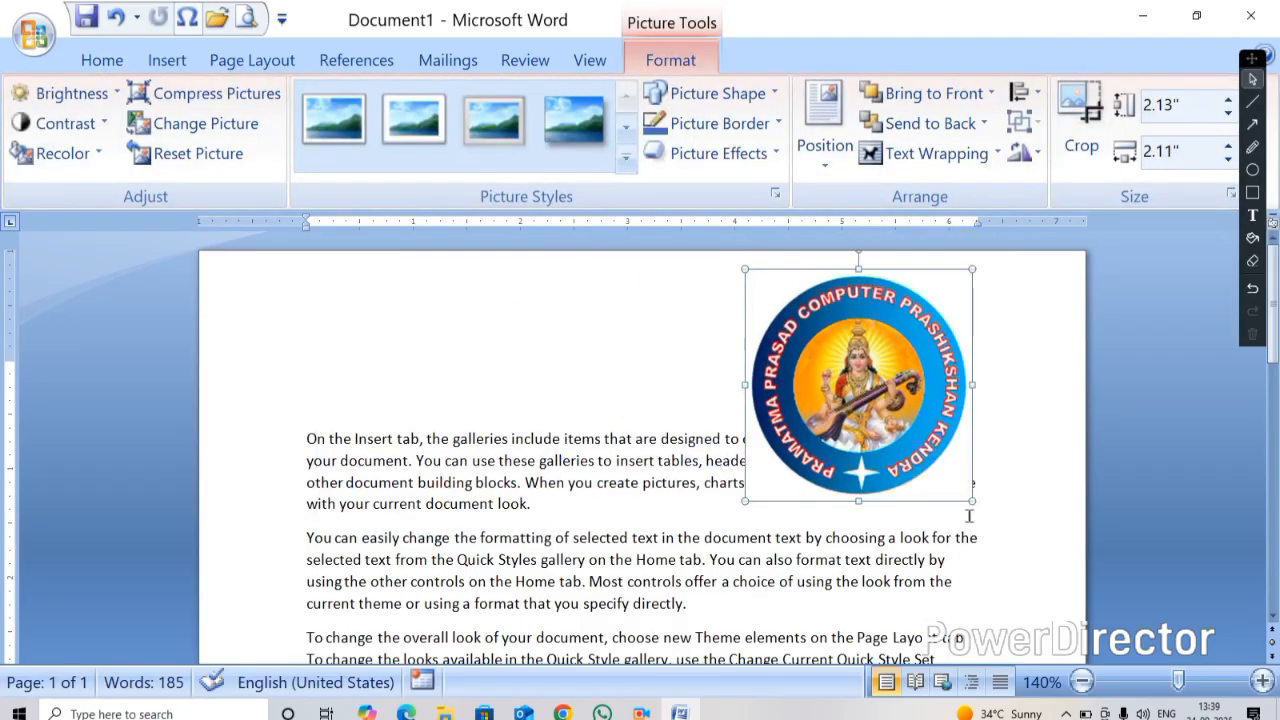
{"action": "left_click_drag", "start_coordinate": [970, 500], "coordinate": [893, 420]}
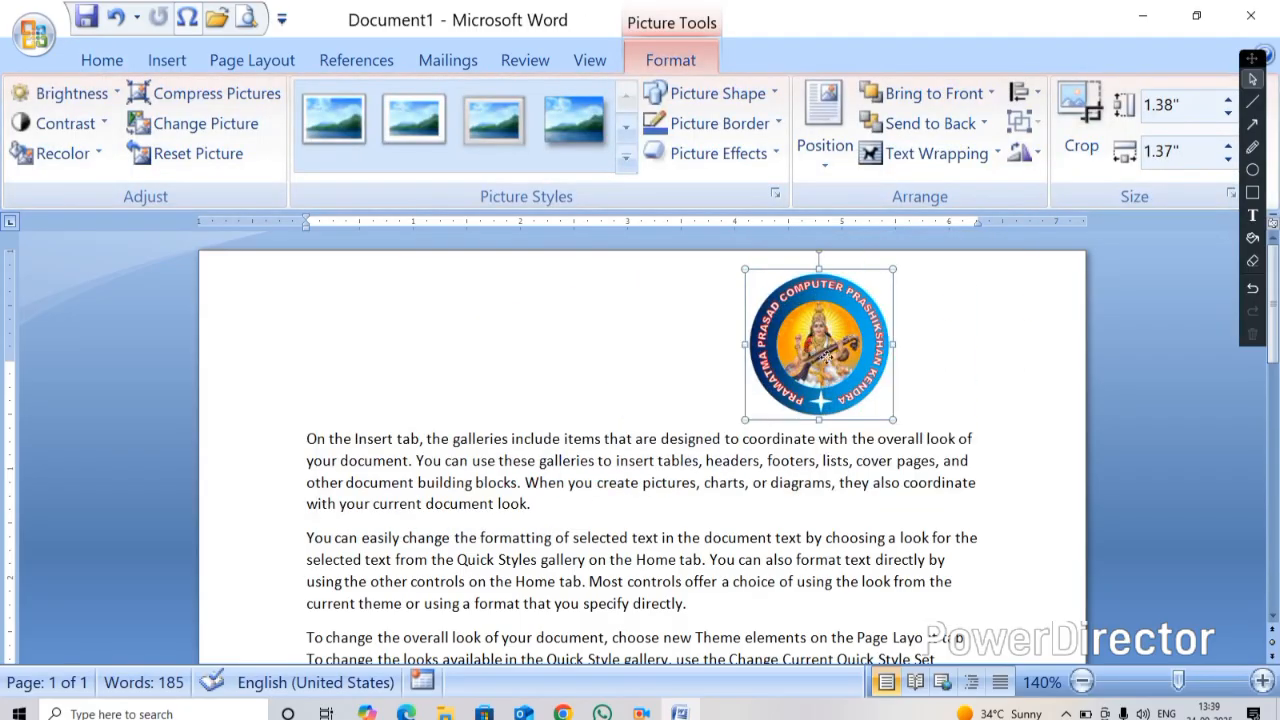
{"action": "left_click_drag", "start_coordinate": [815, 350], "coordinate": [975, 336]}
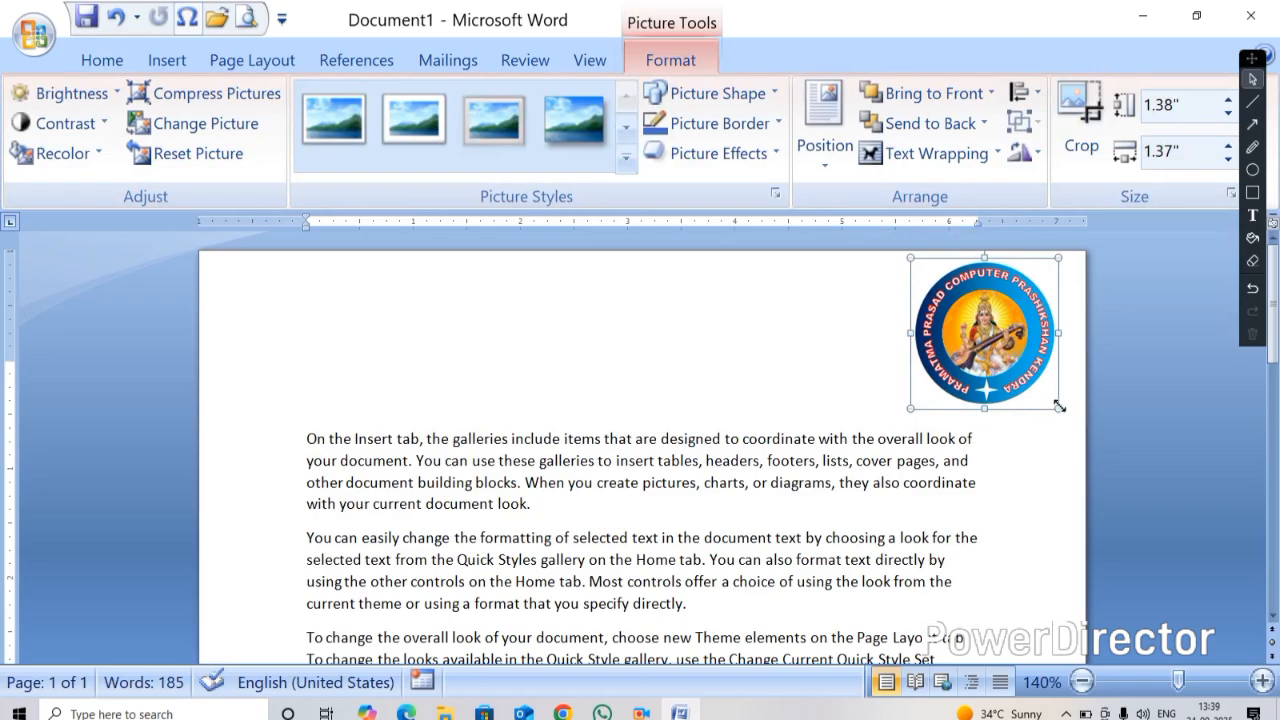
{"action": "left_click_drag", "start_coordinate": [1028, 393], "coordinate": [1022, 373]}
{"action": "left_click_drag", "start_coordinate": [970, 323], "coordinate": [963, 349]}
{"action": "scroll", "coordinate": [920, 432], "scroll_direction": "down", "scroll_amount": 6, "text": "ctrl"}
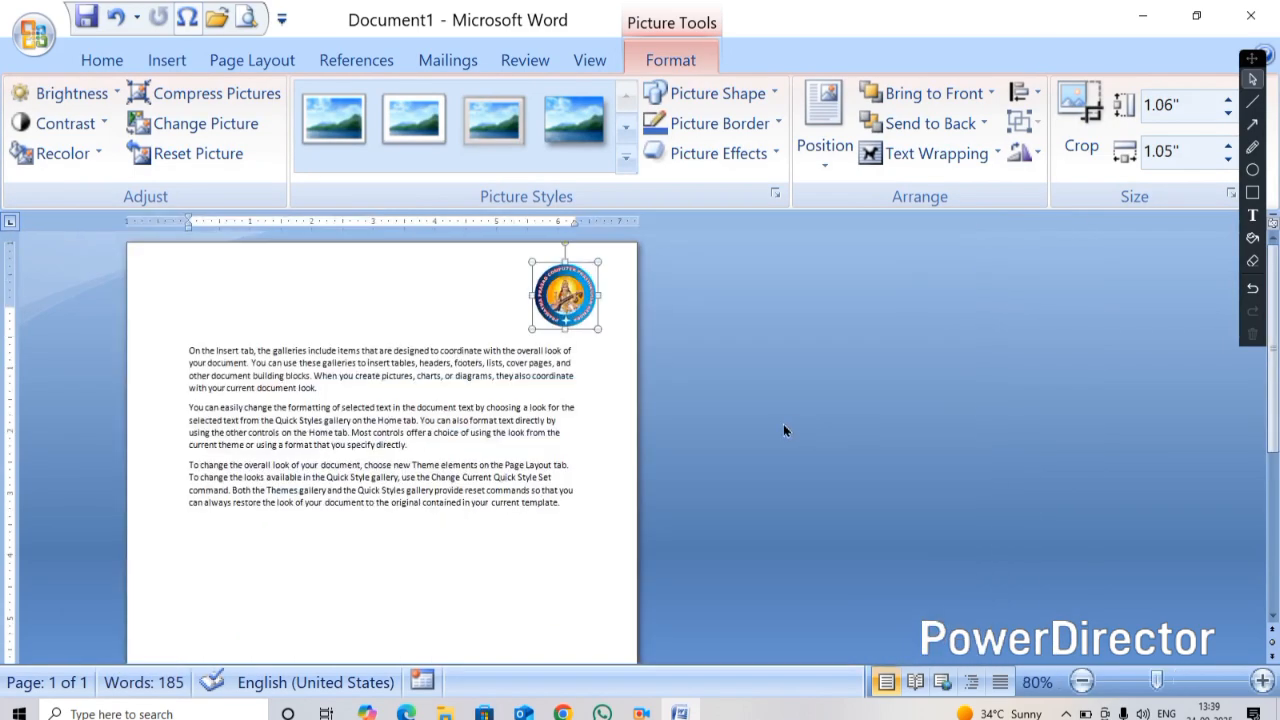
{"action": "scroll", "coordinate": [502, 520], "scroll_direction": "up", "scroll_amount": 6, "text": "ctrl"}
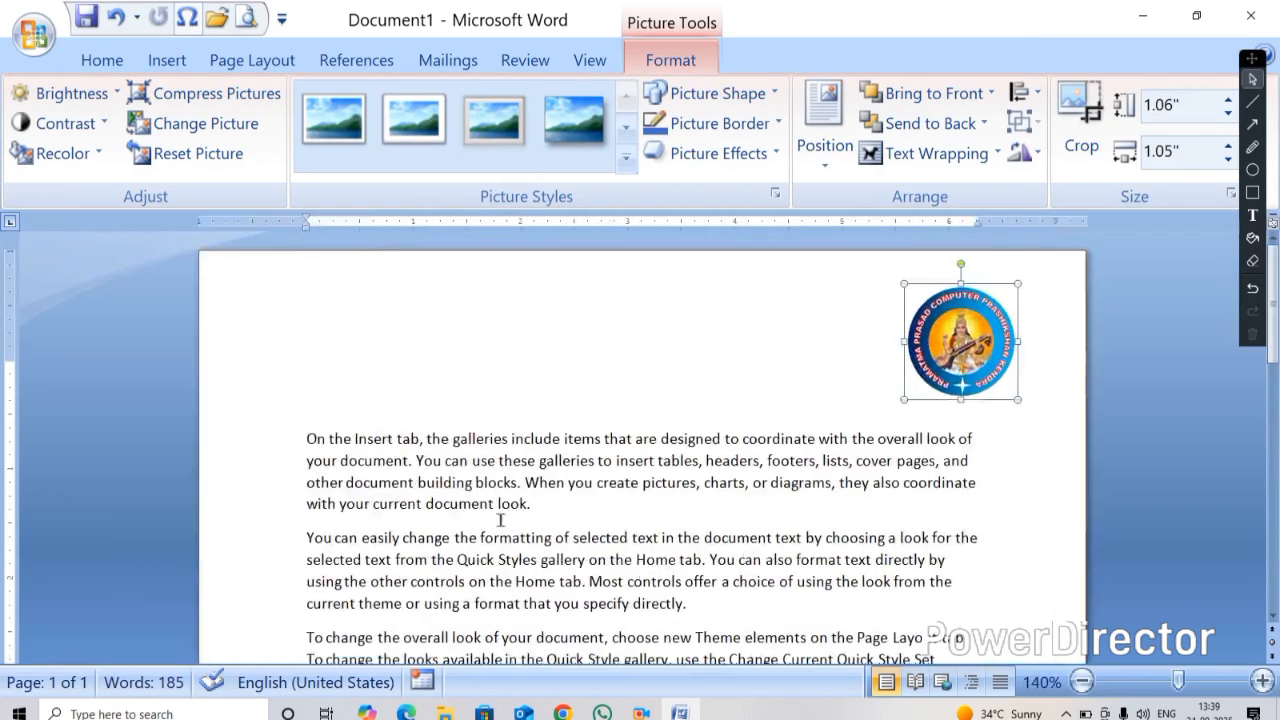
{"action": "left_click", "coordinate": [168, 60]}
{"action": "left_click", "coordinate": [236, 120]}
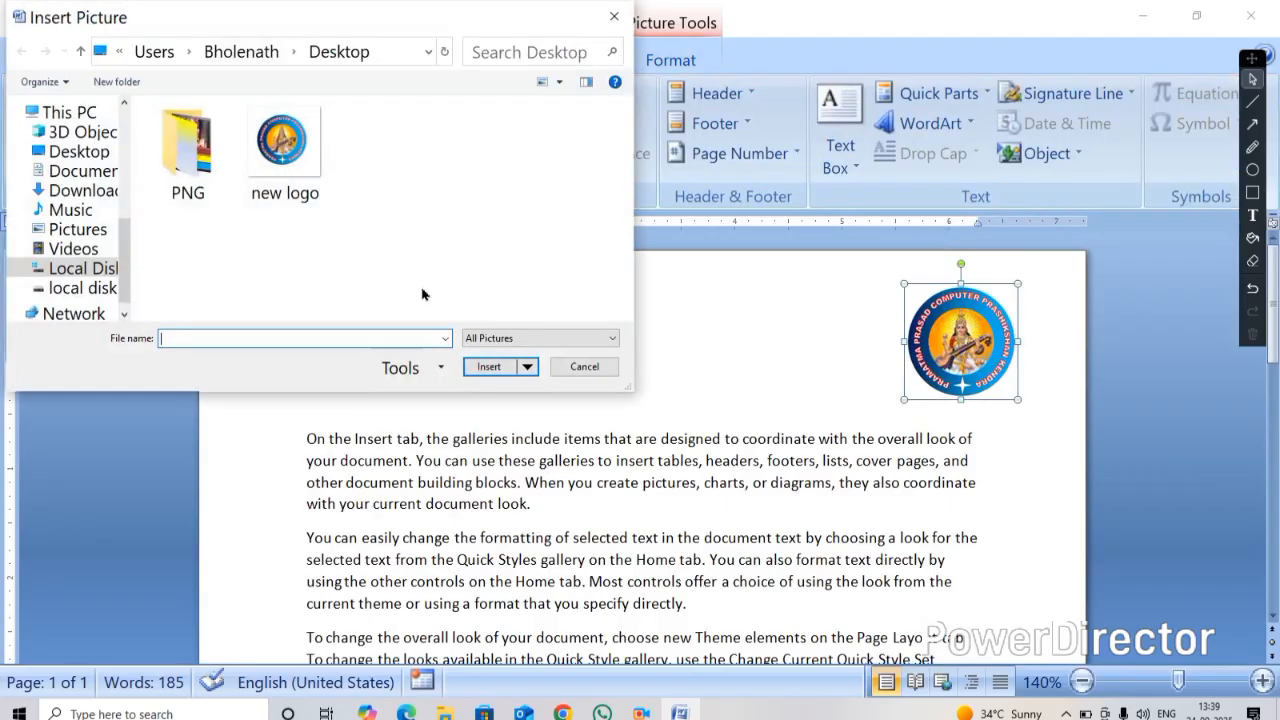
{"action": "left_click", "coordinate": [76, 229]}
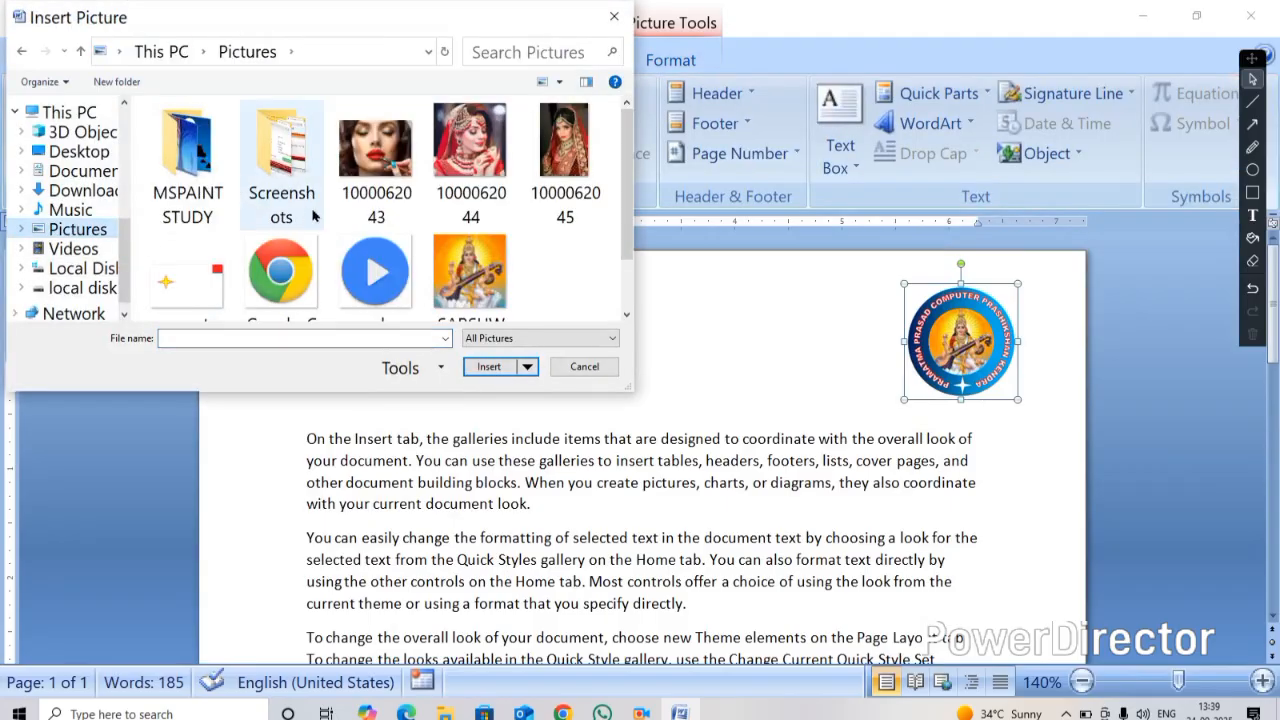
{"action": "scroll", "coordinate": [340, 224], "scroll_direction": "down", "scroll_amount": 1}
{"action": "scroll", "coordinate": [400, 200], "scroll_direction": "up", "scroll_amount": 1}
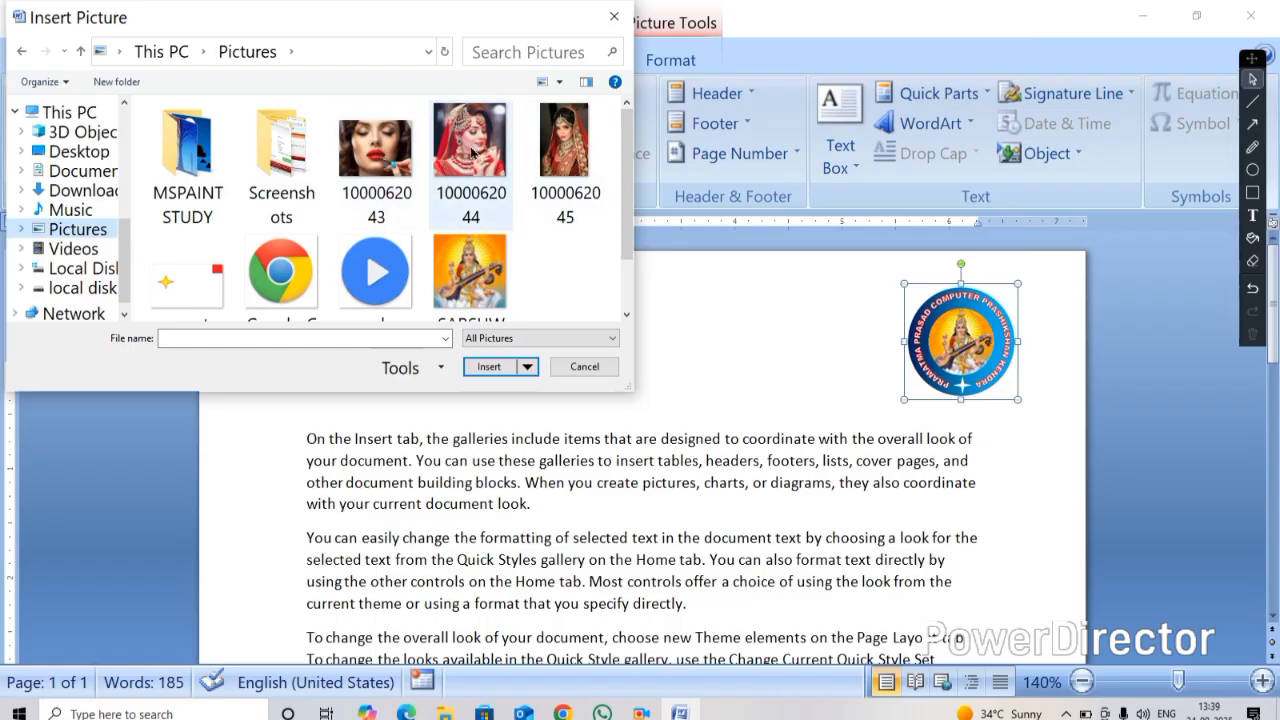
{"action": "left_click", "coordinate": [575, 148]}
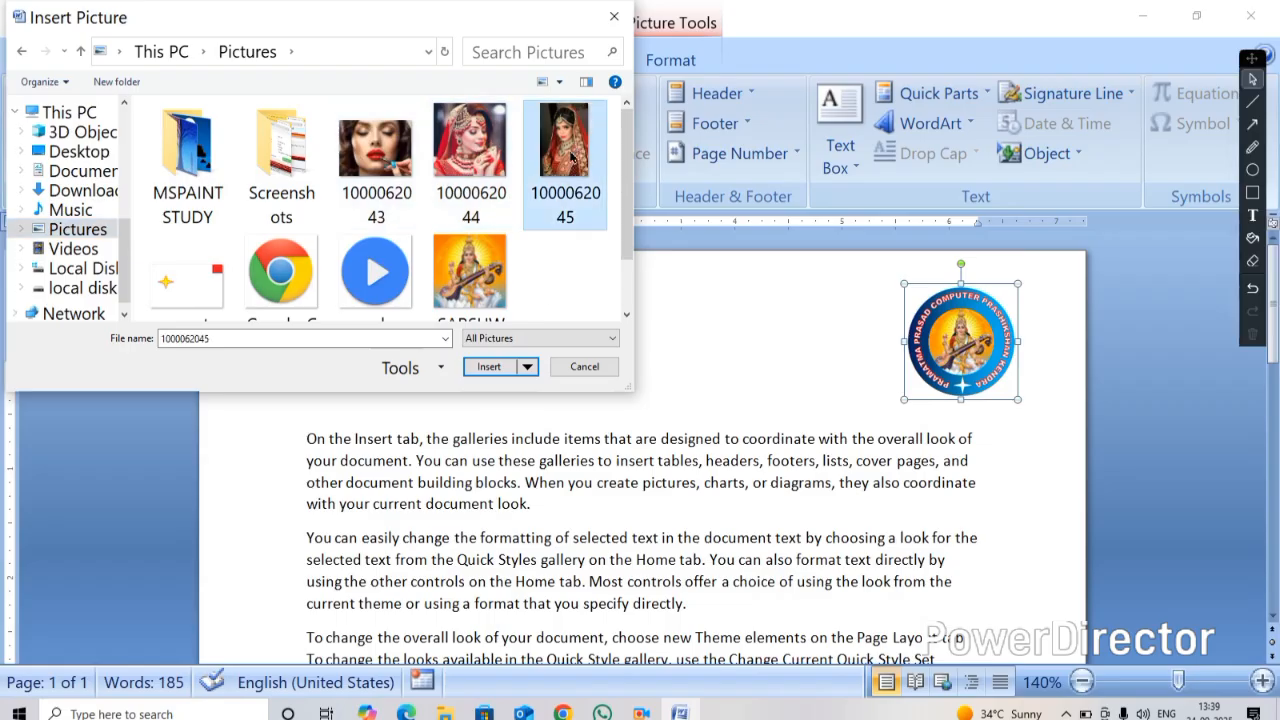
{"action": "left_click", "coordinate": [489, 366]}
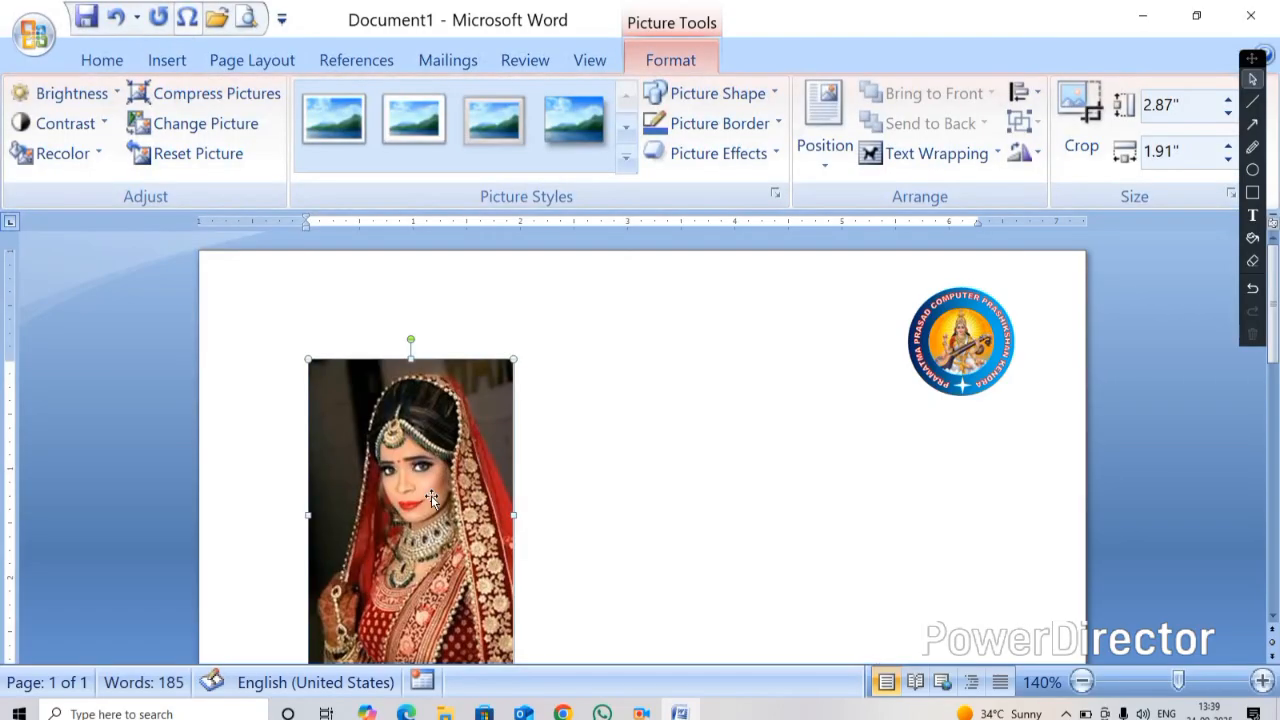
Wrap the photo In Front of Text and resize it to about 1.38 by 1.6 inches at the page's top-left
{"action": "left_click", "coordinate": [895, 155]}
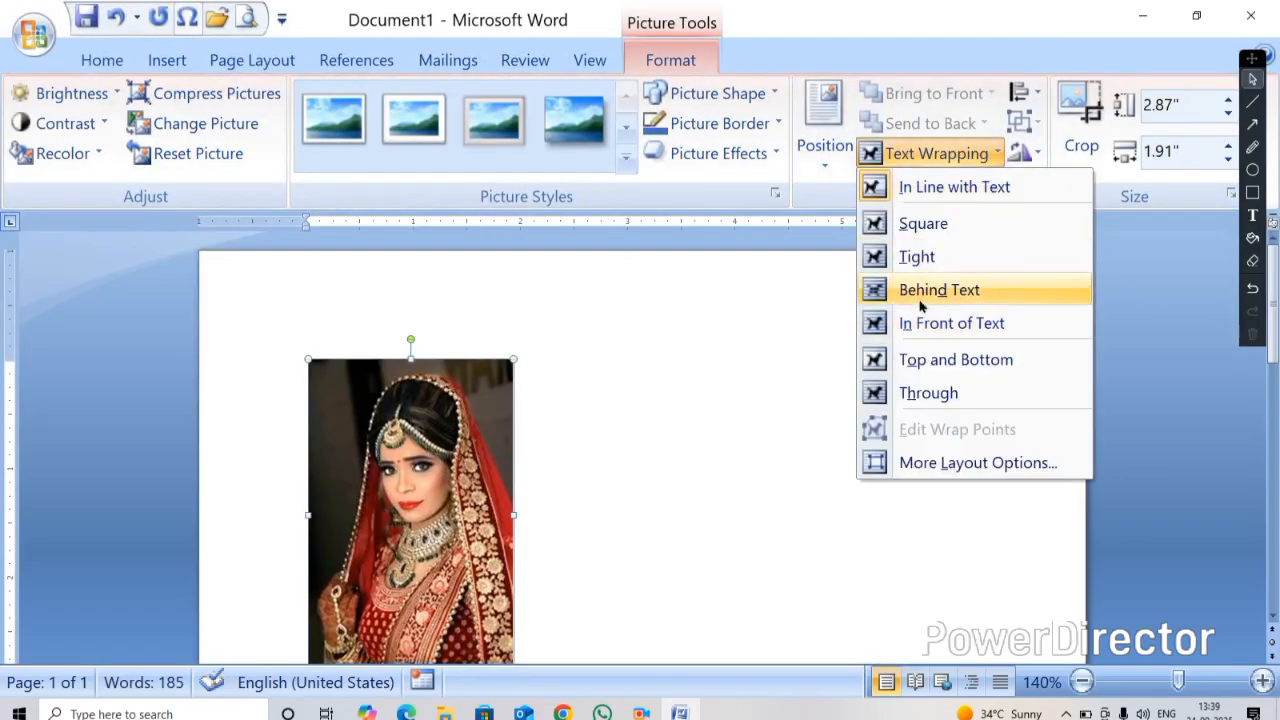
{"action": "left_click", "coordinate": [915, 323]}
{"action": "left_click_drag", "start_coordinate": [378, 612], "coordinate": [340, 537]}
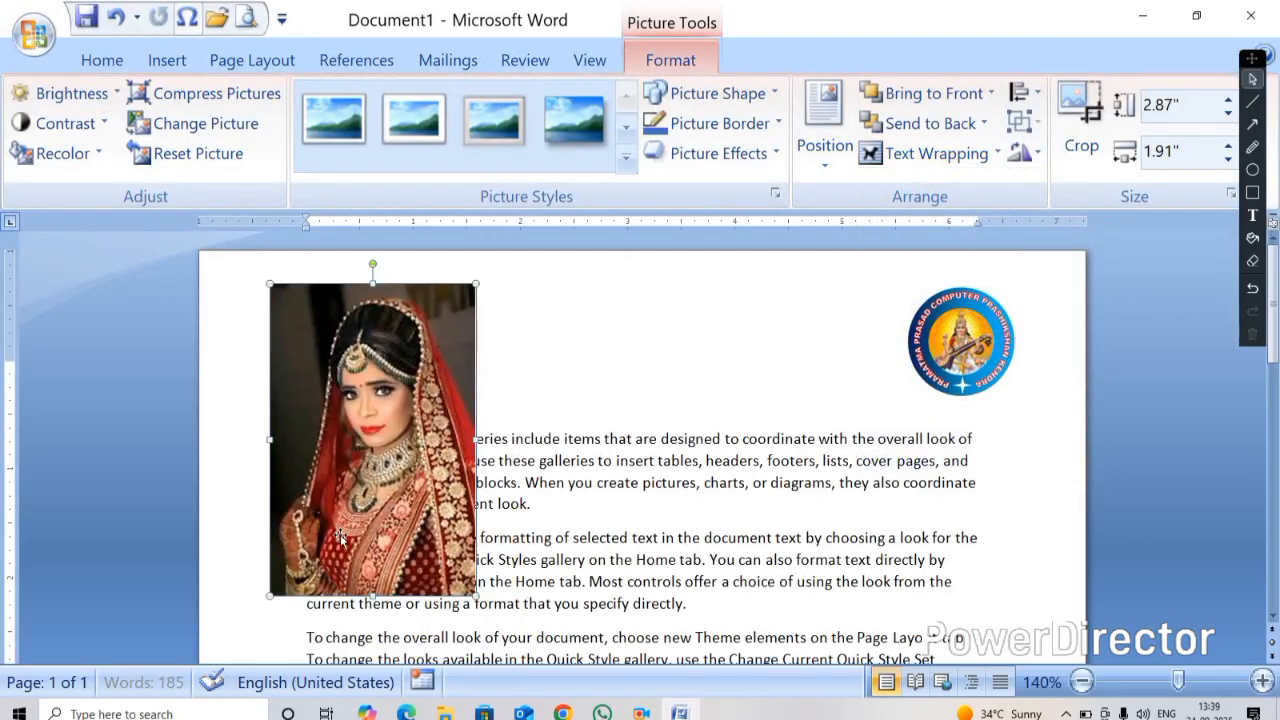
{"action": "left_click_drag", "start_coordinate": [372, 596], "coordinate": [287, 409]}
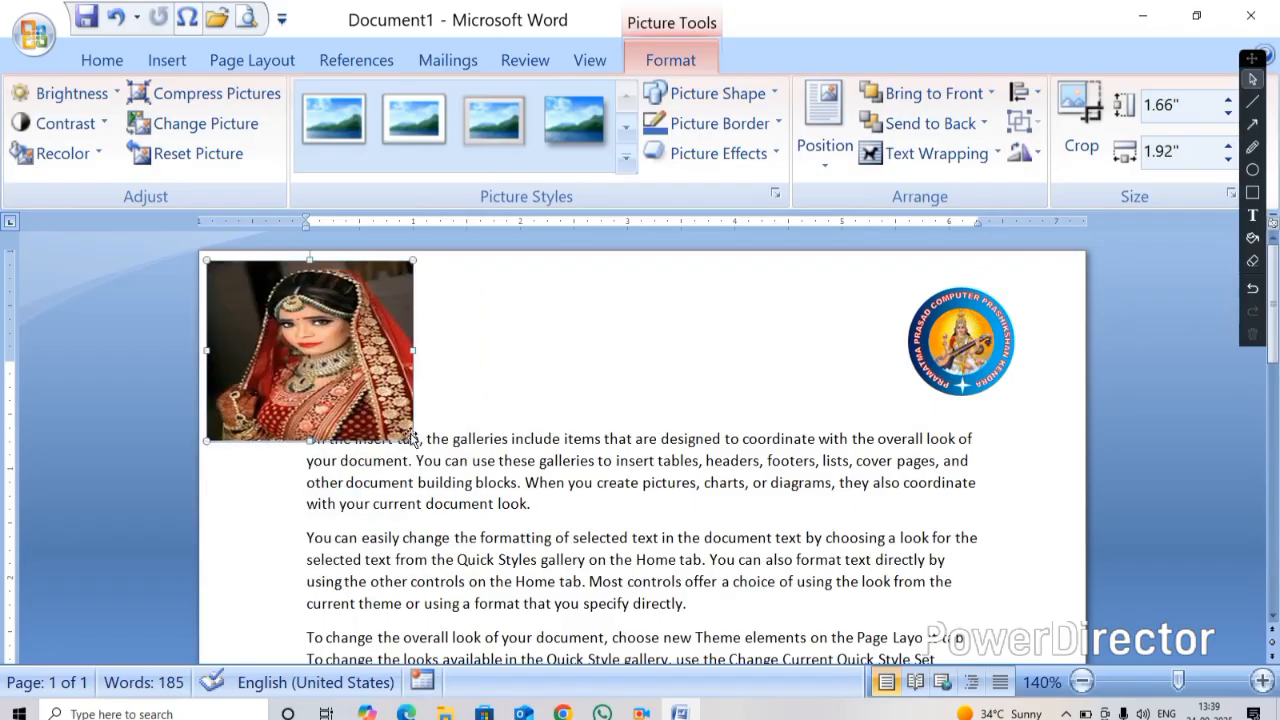
{"action": "left_click_drag", "start_coordinate": [410, 437], "coordinate": [380, 410]}
{"action": "left_click_drag", "start_coordinate": [300, 364], "coordinate": [316, 388]}
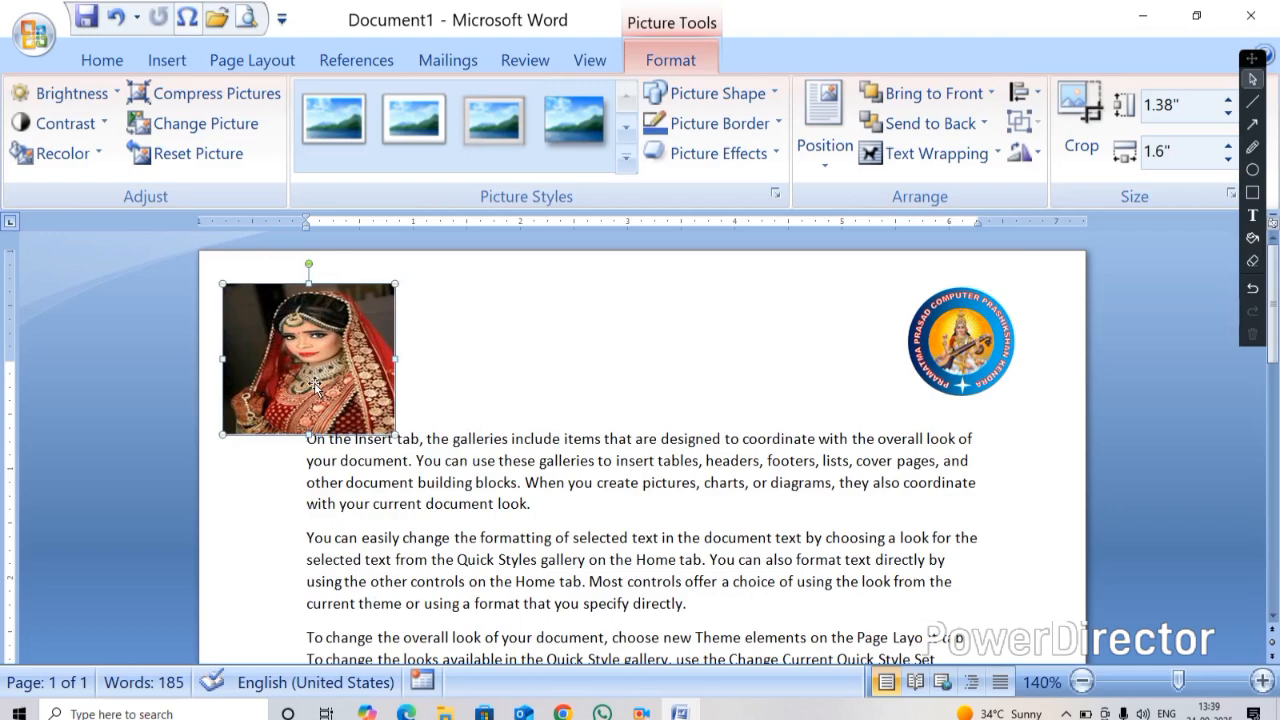
Delete the photo and the logo from the page
{"action": "key", "text": "Delete"}
{"action": "left_click", "coordinate": [963, 350]}
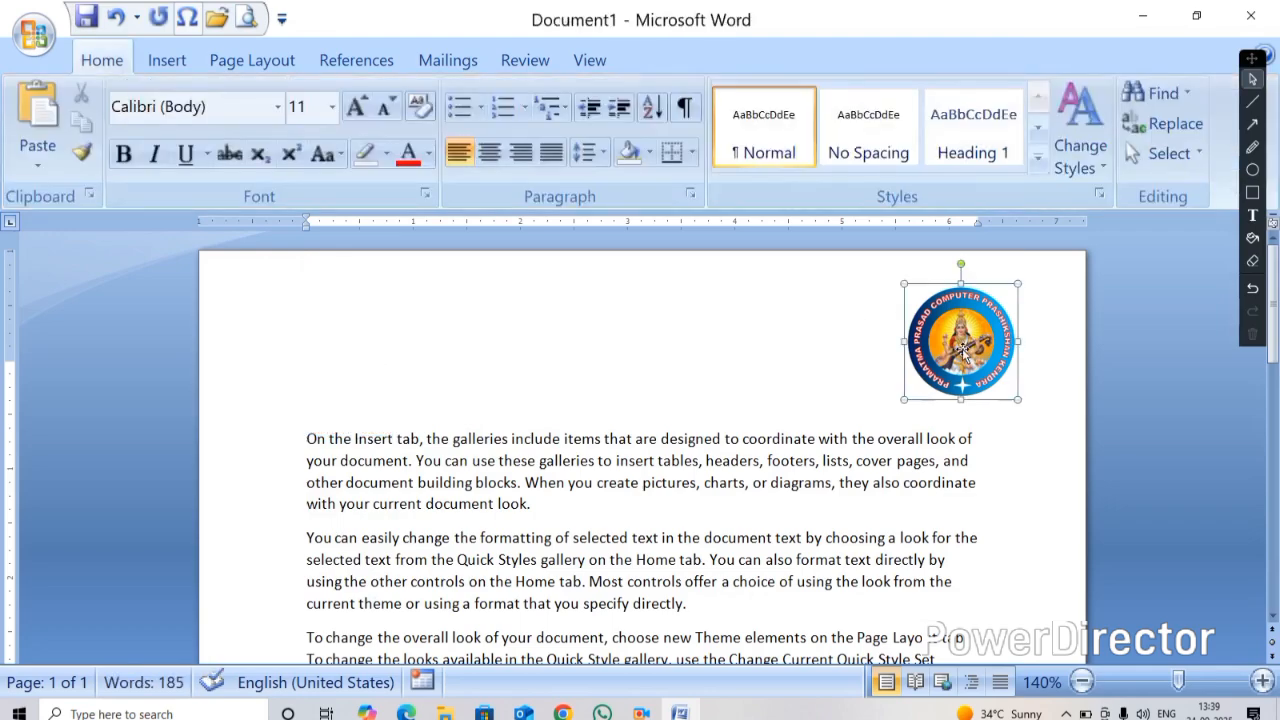
{"action": "left_click", "coordinate": [963, 350]}
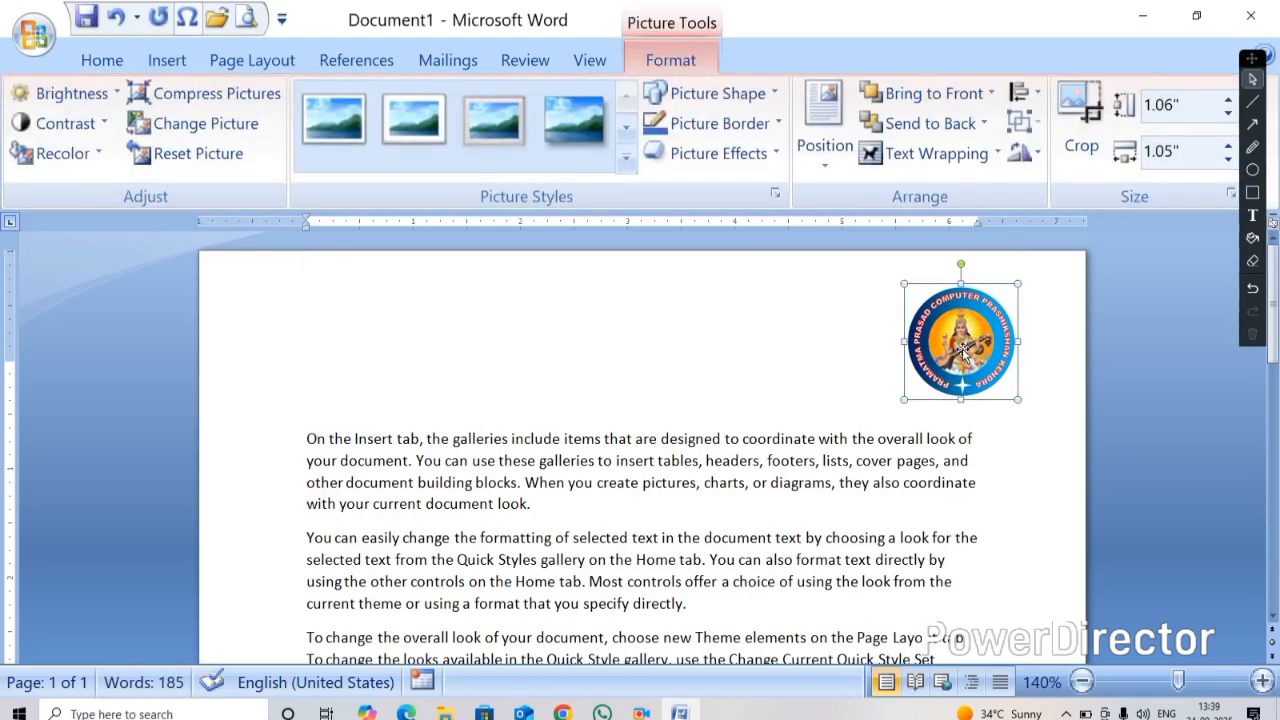
{"action": "key", "text": "Delete"}
Search Clip Art for "computer" and insert the clip of a woman working at a computer
{"action": "left_click", "coordinate": [167, 60]}
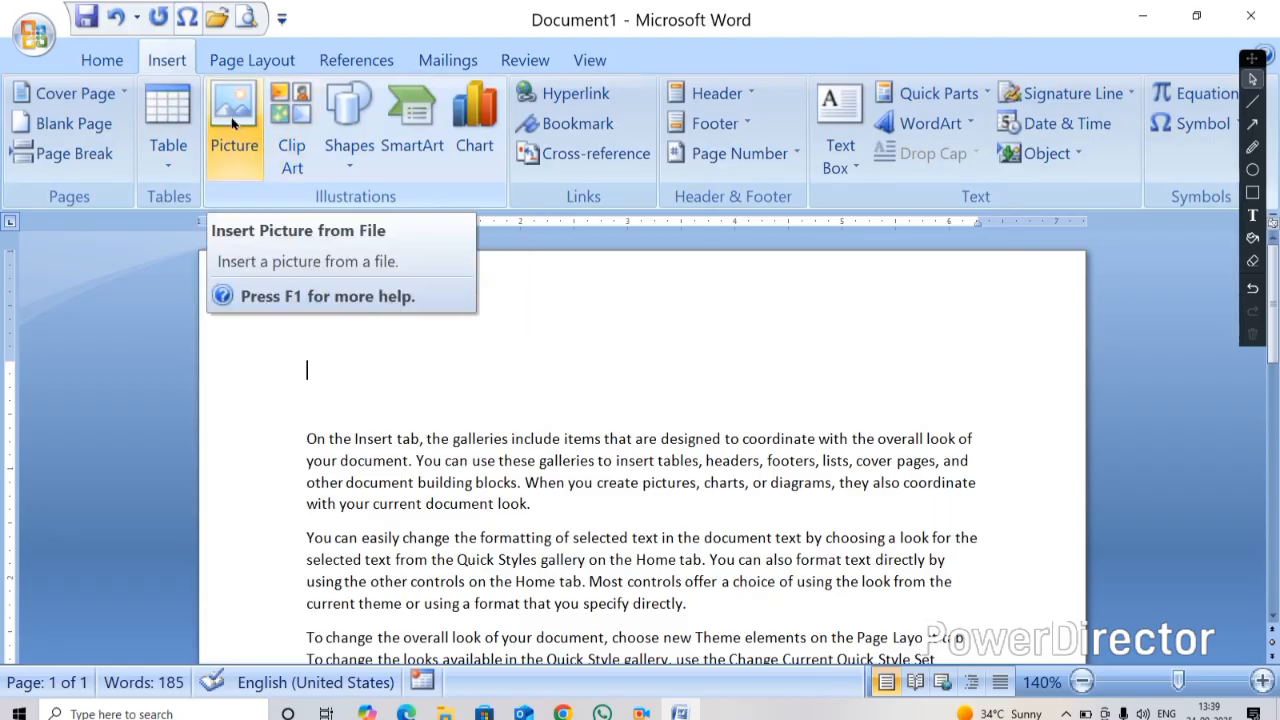
{"action": "left_click", "coordinate": [292, 118]}
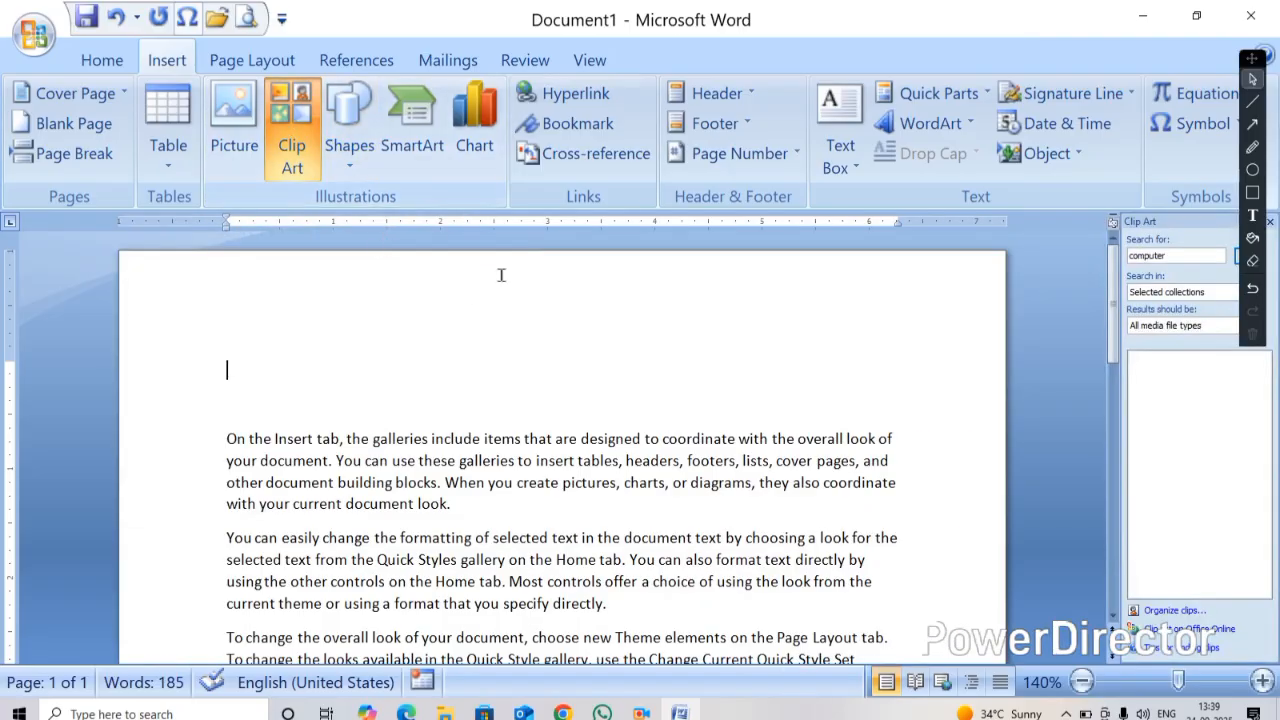
{"action": "left_click", "coordinate": [1183, 255]}
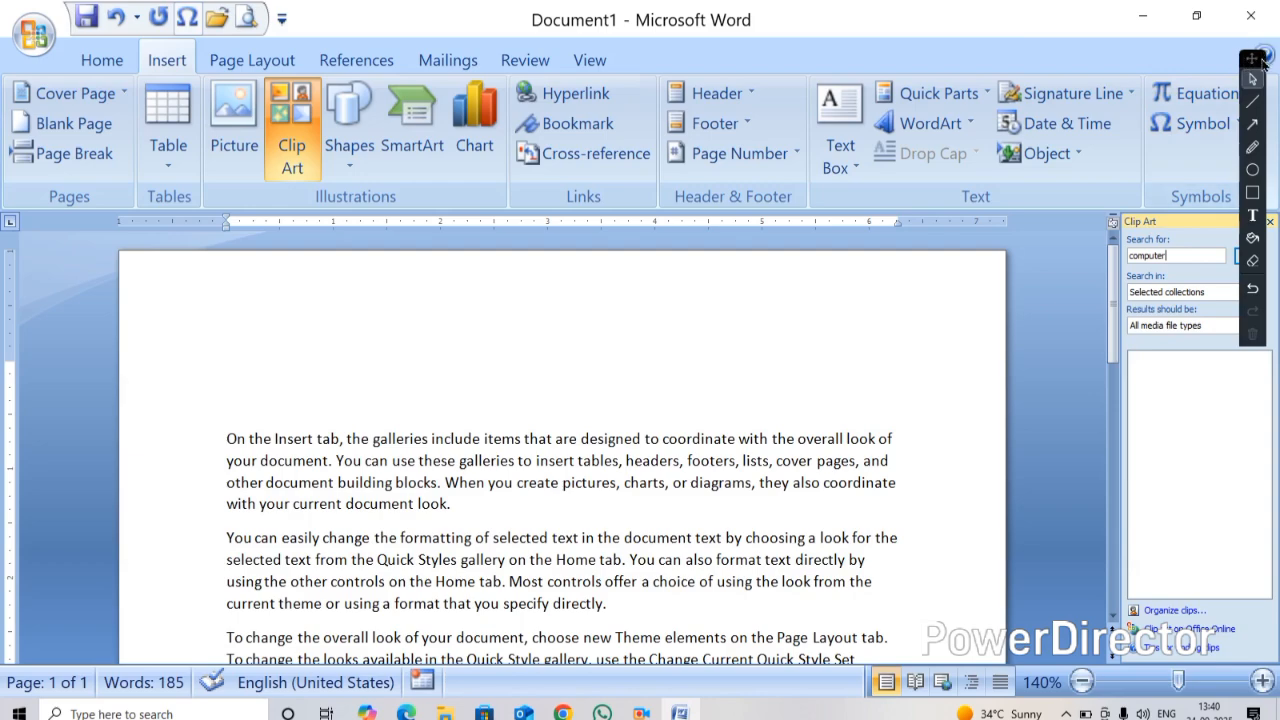
{"action": "left_click_drag", "start_coordinate": [1263, 62], "coordinate": [866, 150]}
{"action": "left_click", "coordinate": [1165, 257]}
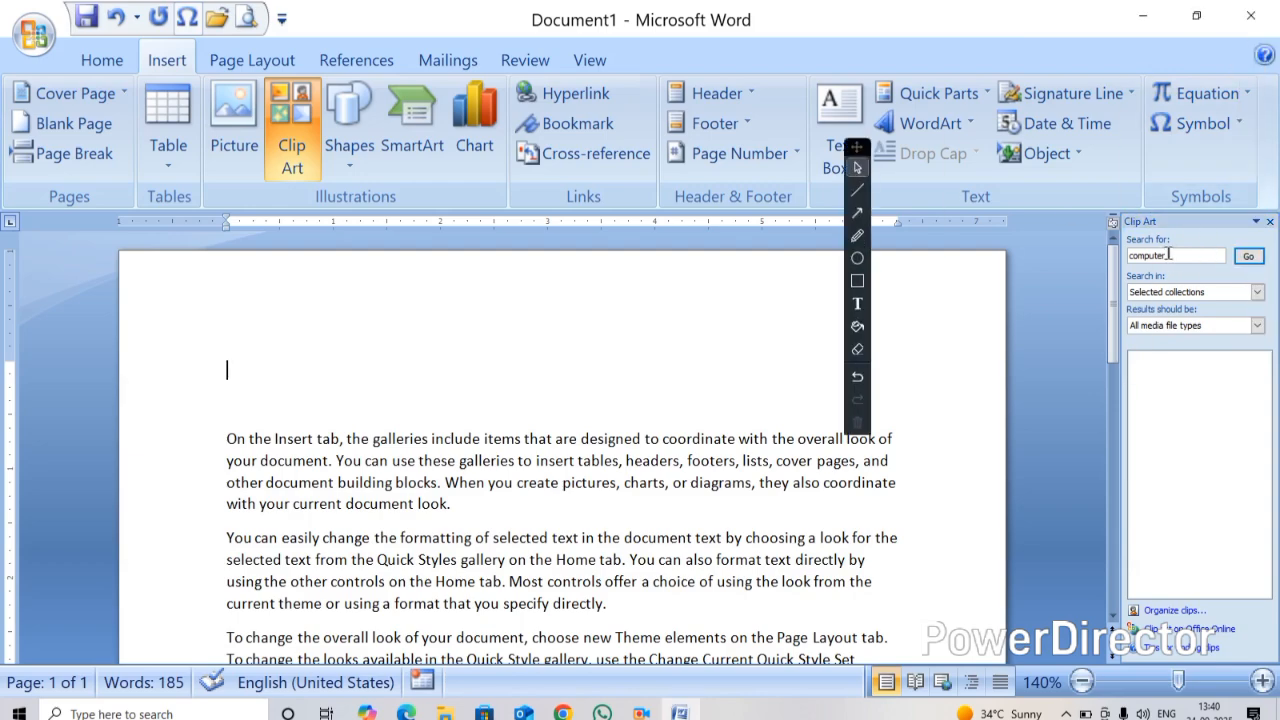
{"action": "left_click", "coordinate": [1252, 256]}
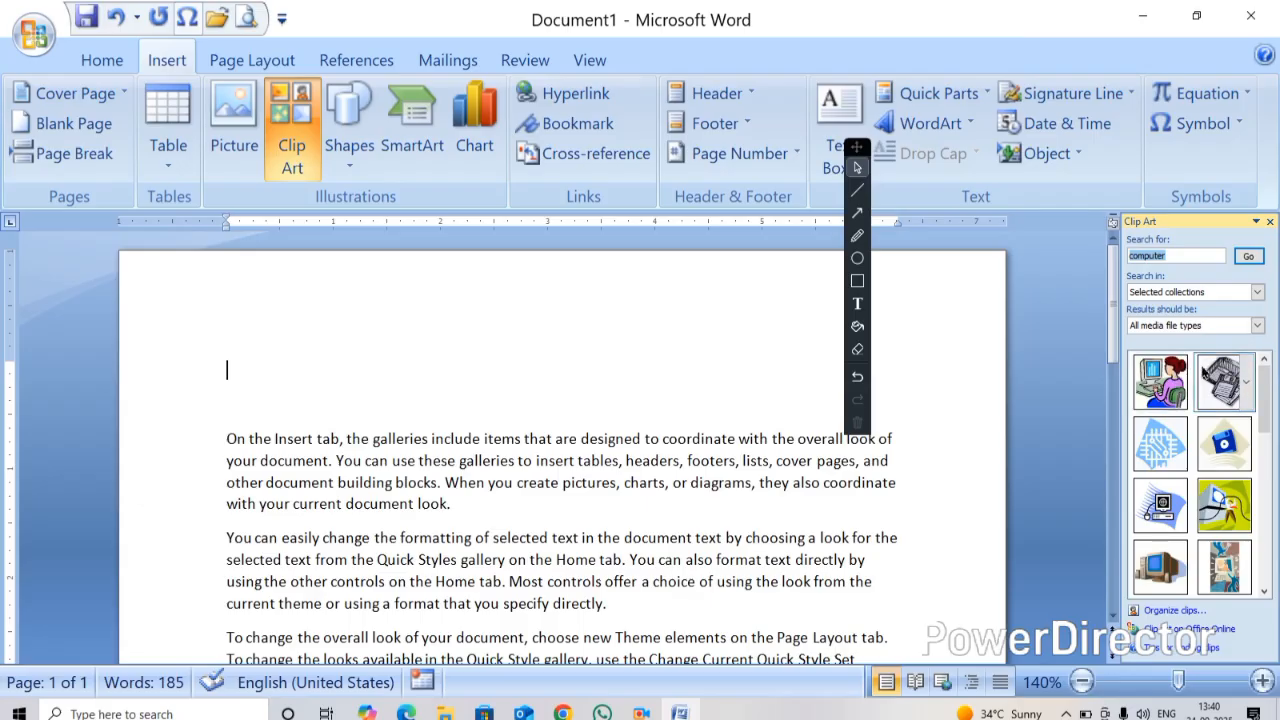
{"action": "scroll", "coordinate": [1205, 373], "scroll_direction": "down", "scroll_amount": 5}
{"action": "scroll", "coordinate": [1200, 485], "scroll_direction": "up", "scroll_amount": 5}
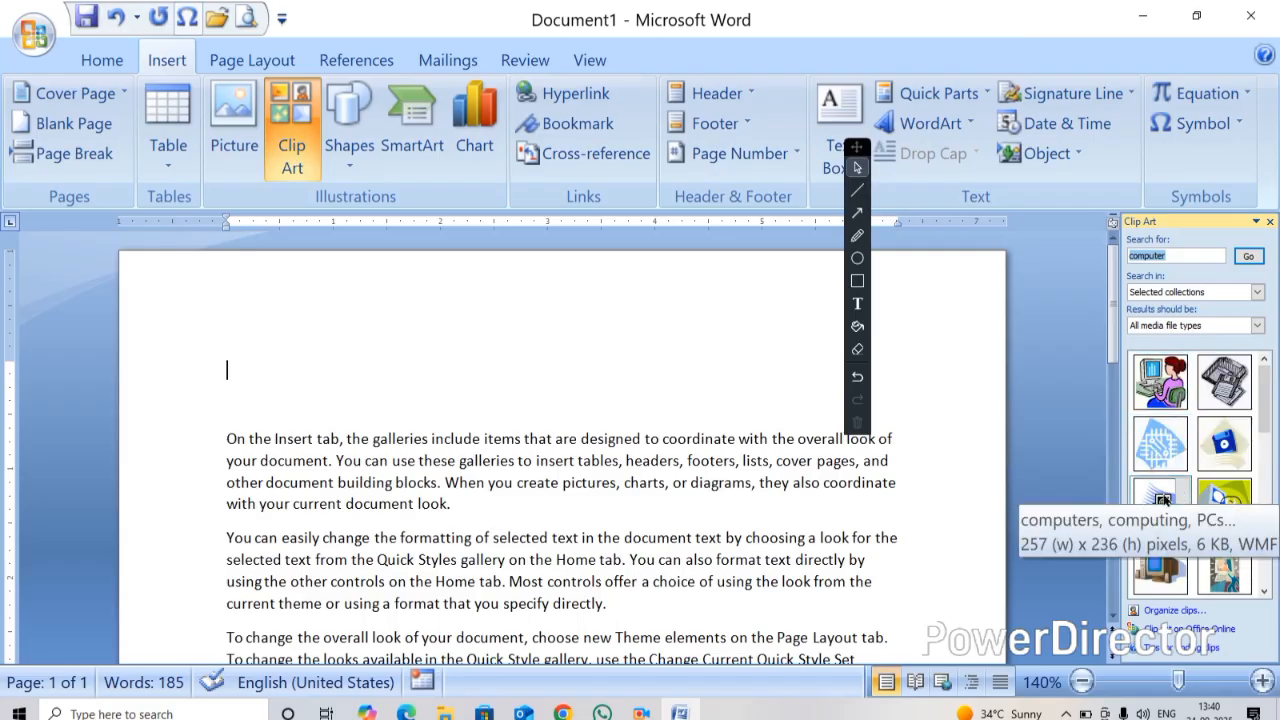
{"action": "left_click", "coordinate": [1160, 390]}
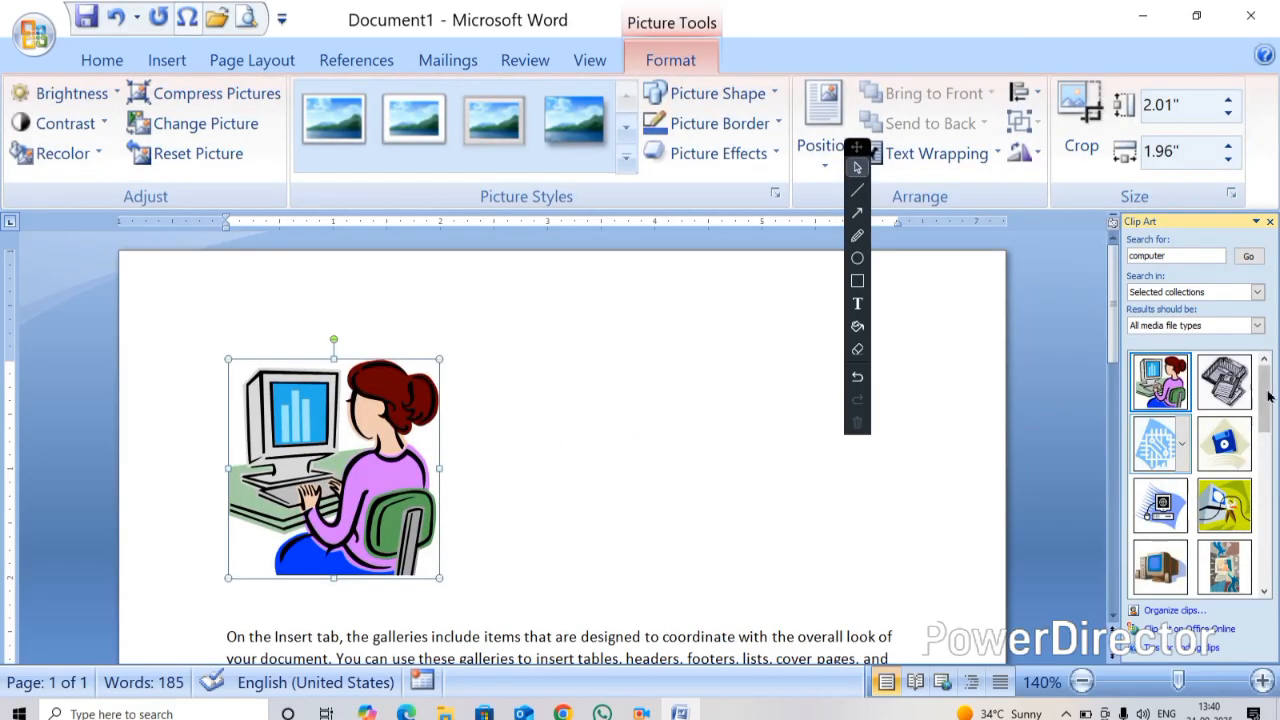
Insert three more computer clips from the results: the floppy disks, the globe computer and the desktop monitor
{"action": "left_click", "coordinate": [1224, 381]}
{"action": "left_click", "coordinate": [1166, 524]}
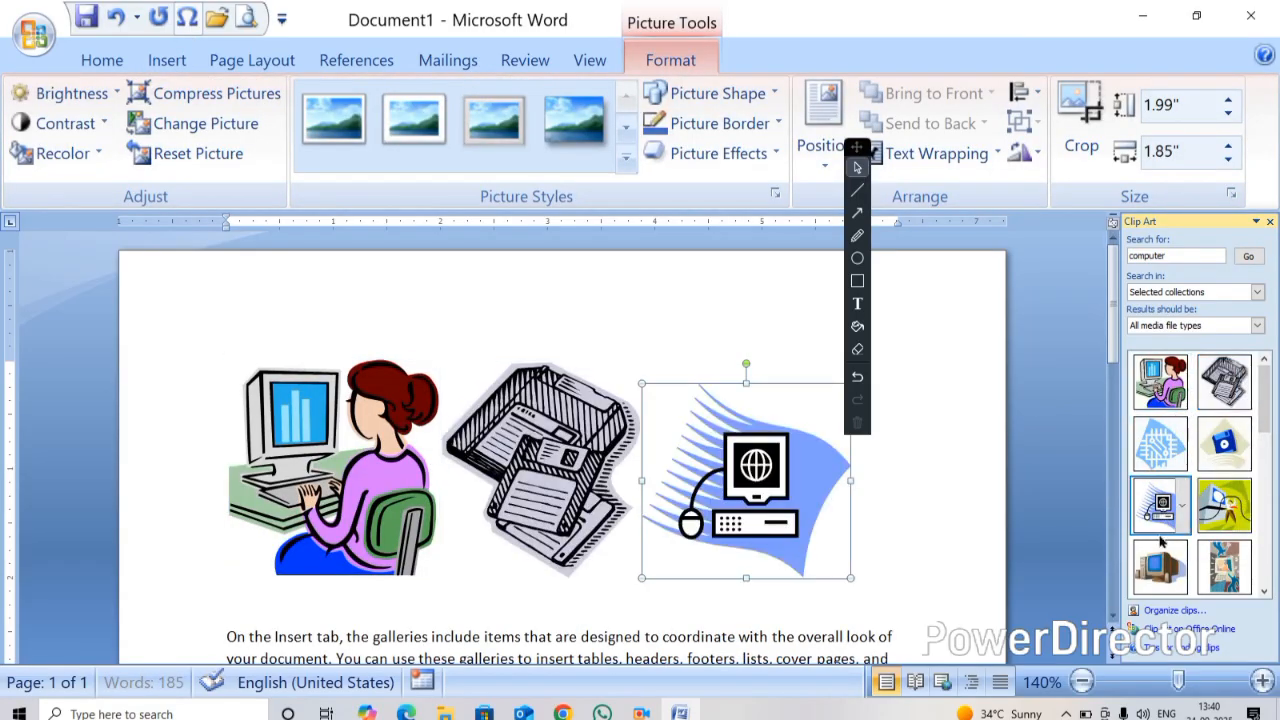
{"action": "left_click", "coordinate": [1155, 565]}
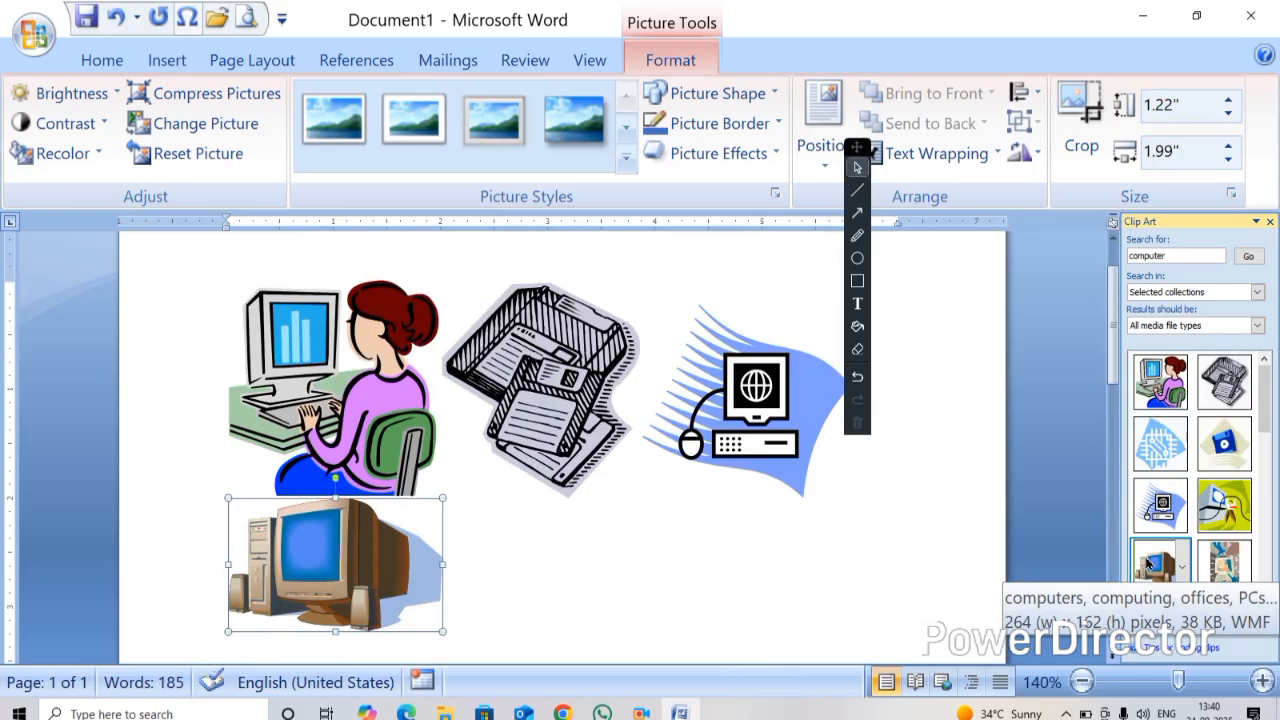
Set the woman-at-computer clip's text wrapping to In Front of Text, then undo that change
{"action": "left_click_drag", "start_coordinate": [370, 355], "coordinate": [320, 345]}
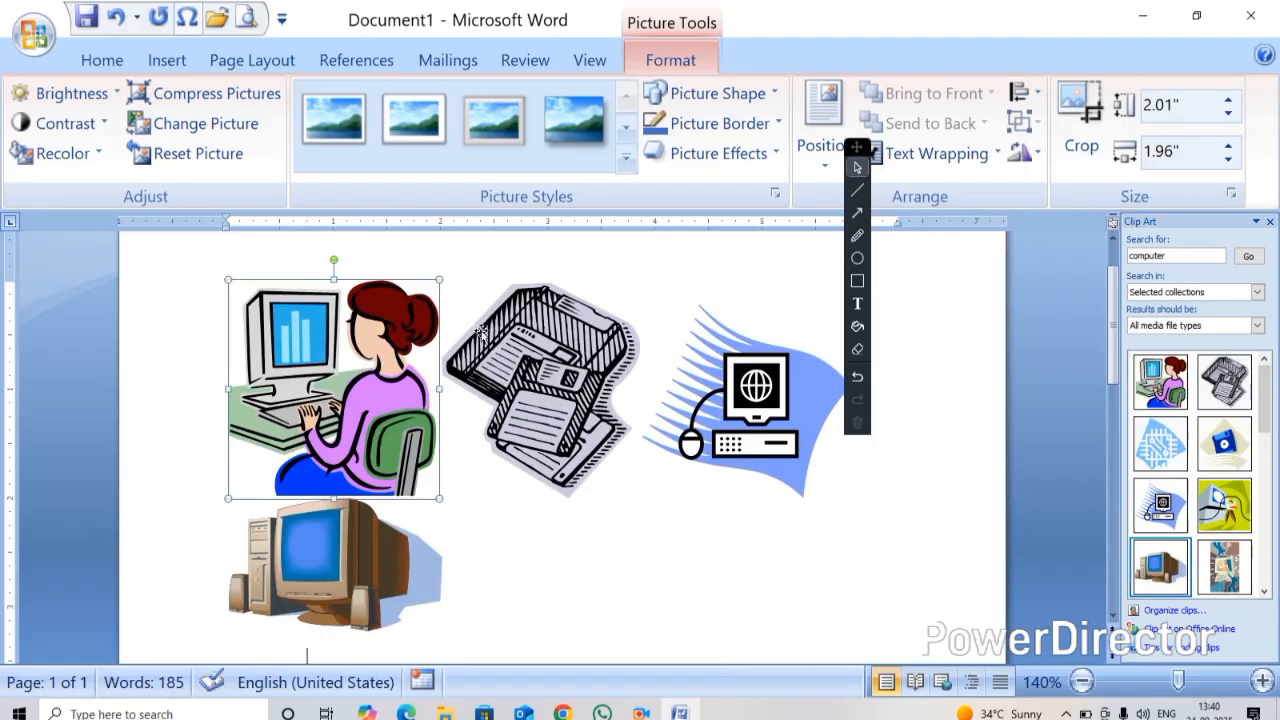
{"action": "left_click", "coordinate": [932, 153]}
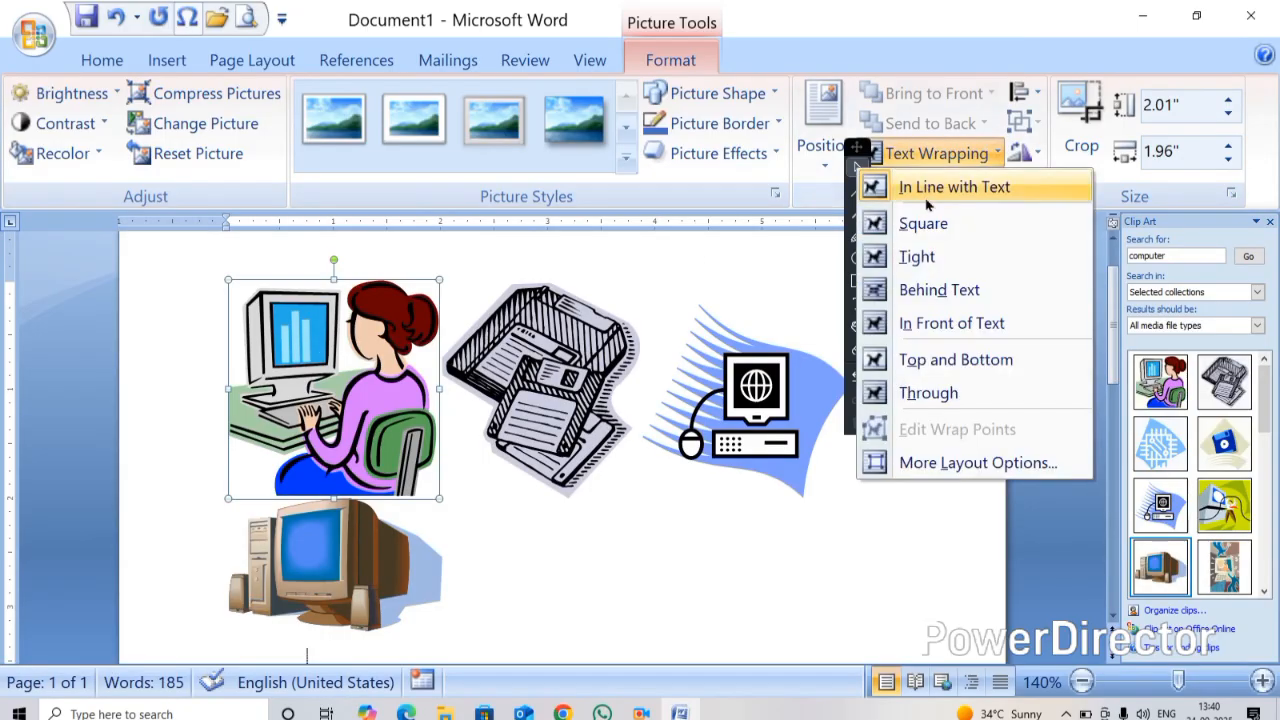
{"action": "left_click", "coordinate": [940, 324]}
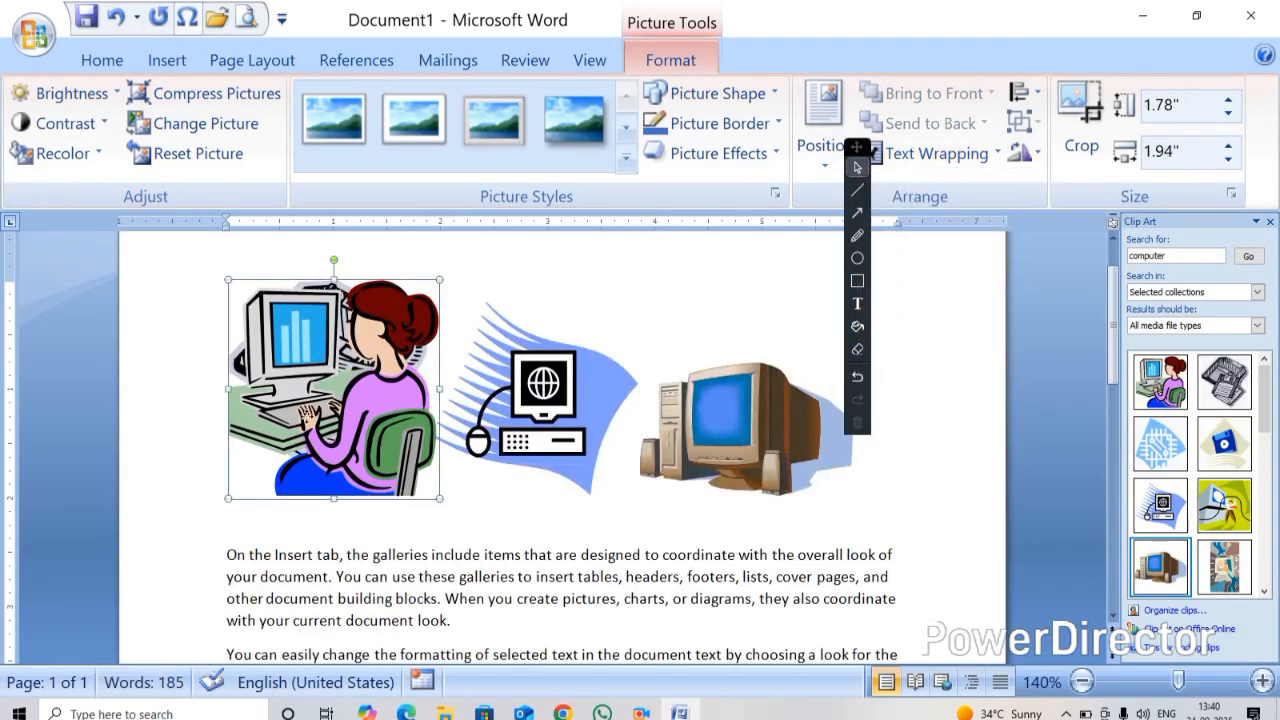
{"action": "key", "text": "ctrl+z"}
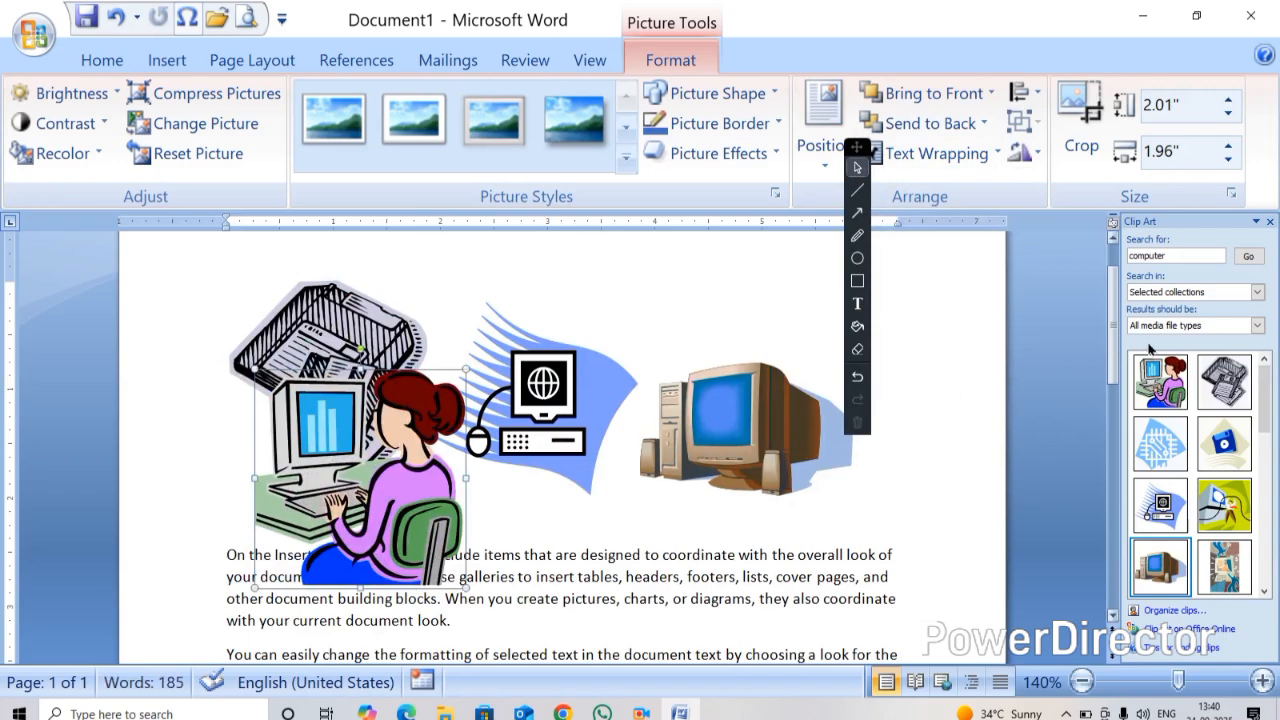
Search Clip Art for "TIGER"
{"action": "left_click", "coordinate": [1190, 258]}
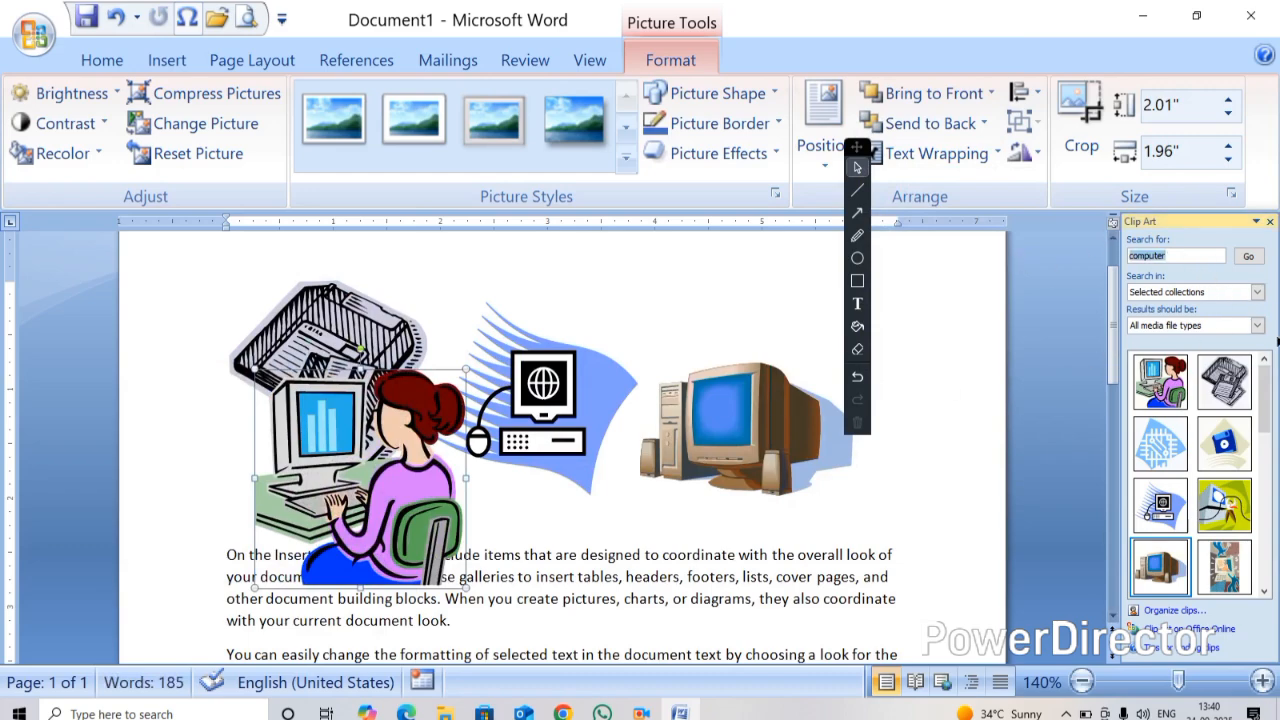
{"action": "type", "text": "TREE"}
{"action": "key", "text": "Return"}
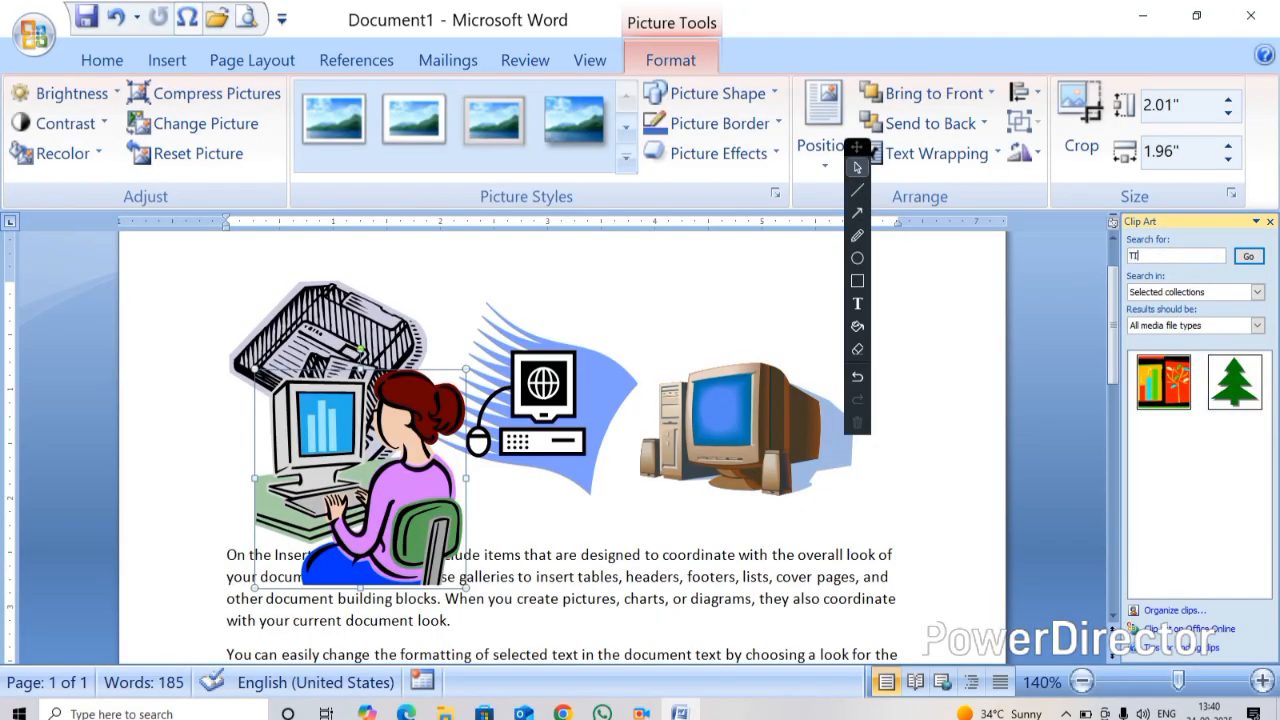
{"action": "left_click", "coordinate": [1248, 256]}
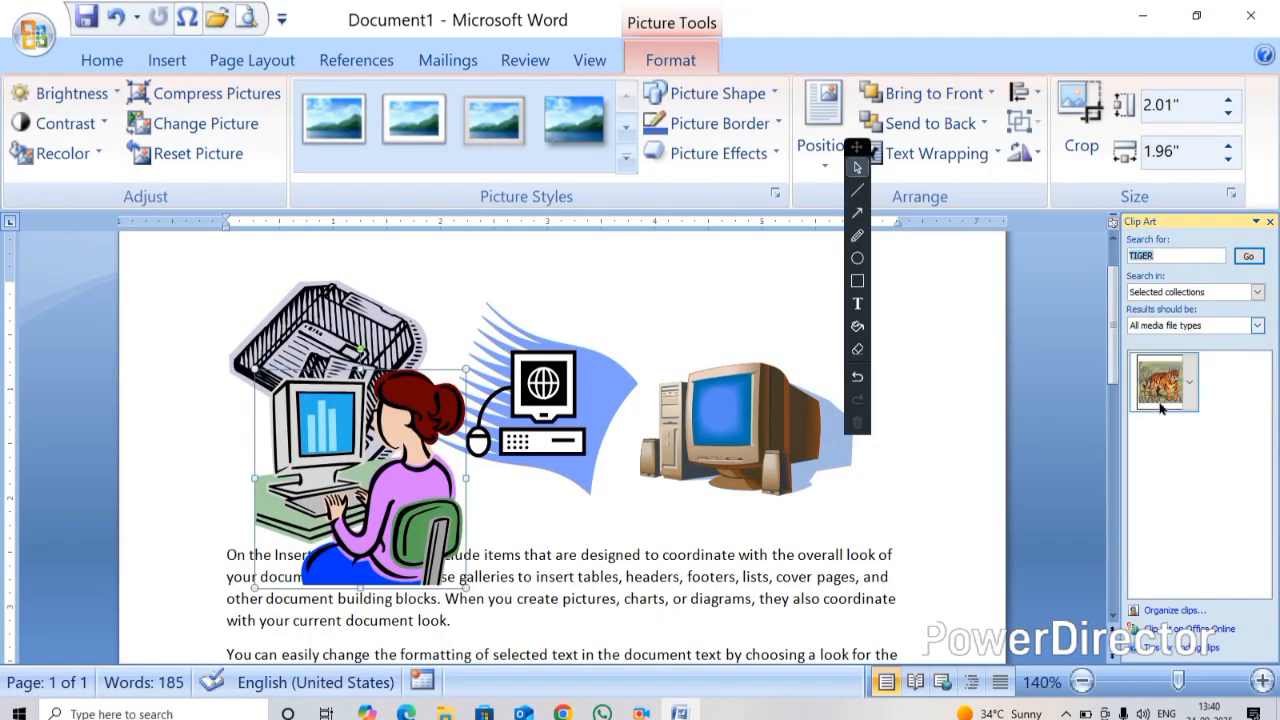
Insert the tiger clip at the page's top-left and wrap it In Front of Text
{"action": "left_click_drag", "start_coordinate": [1170, 382], "coordinate": [260, 430]}
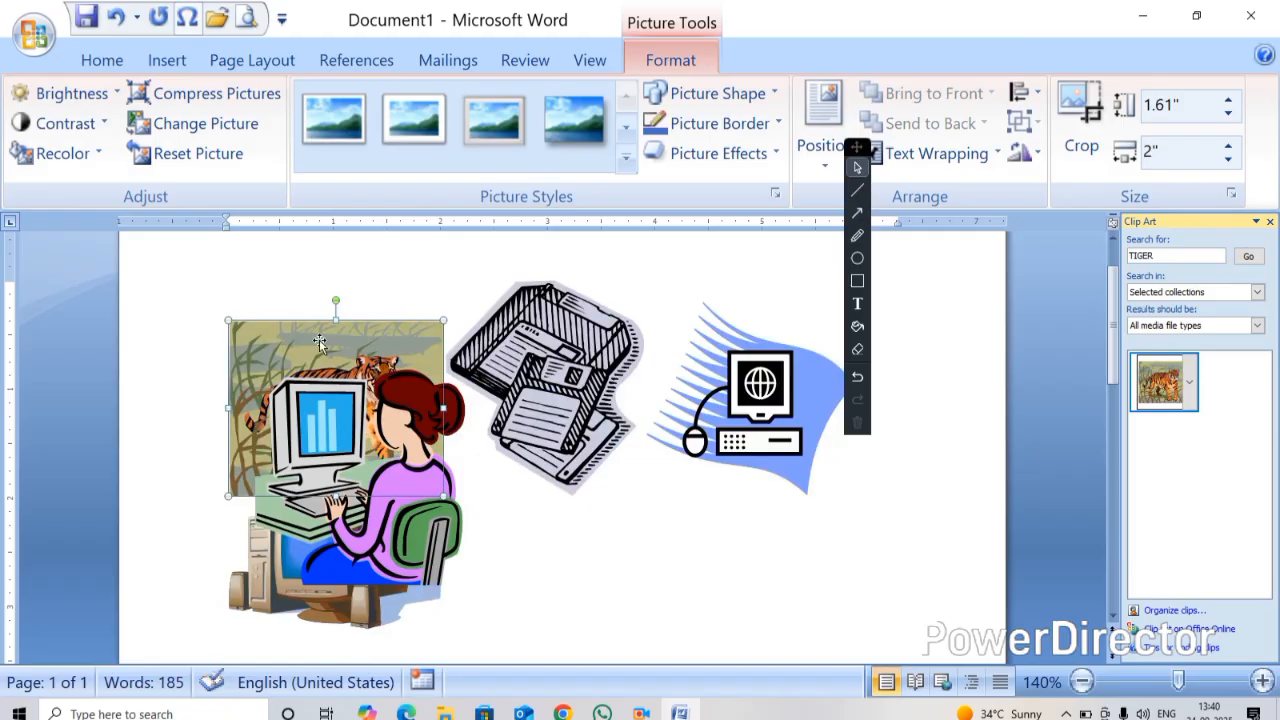
{"action": "left_click", "coordinate": [875, 153]}
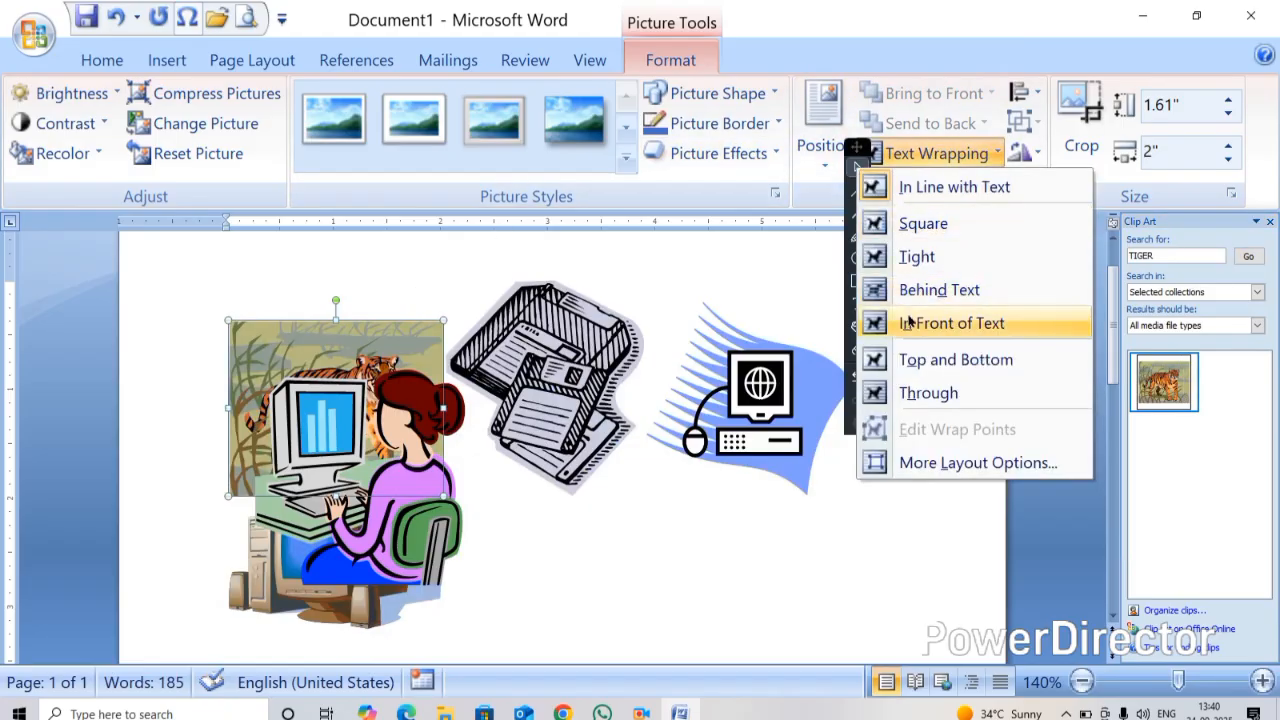
{"action": "left_click", "coordinate": [942, 325]}
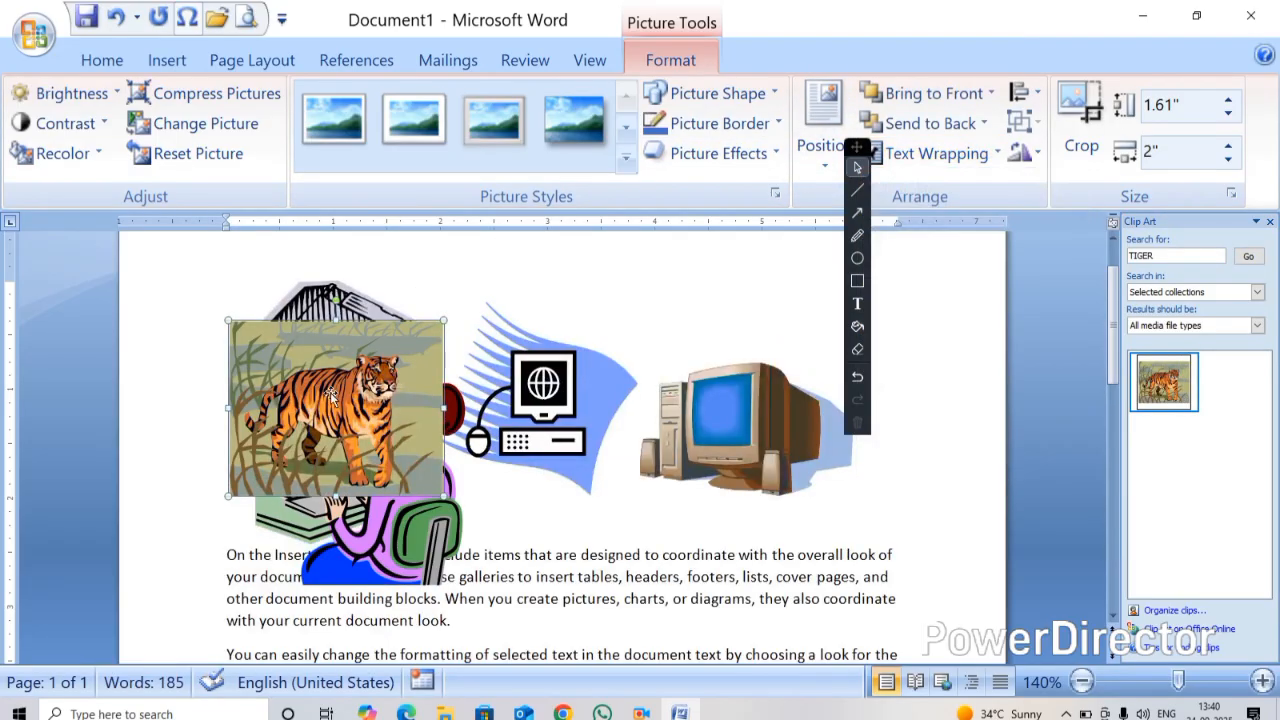
Nudge the tiger up and enlarge it to about 2.99 by 3.72 inches
{"action": "mouse_move", "coordinate": [330, 395]}
{"action": "left_mouse_down"}
{"action": "mouse_move", "coordinate": [343, 409]}
{"action": "mouse_move", "coordinate": [330, 376]}
{"action": "left_mouse_up"}
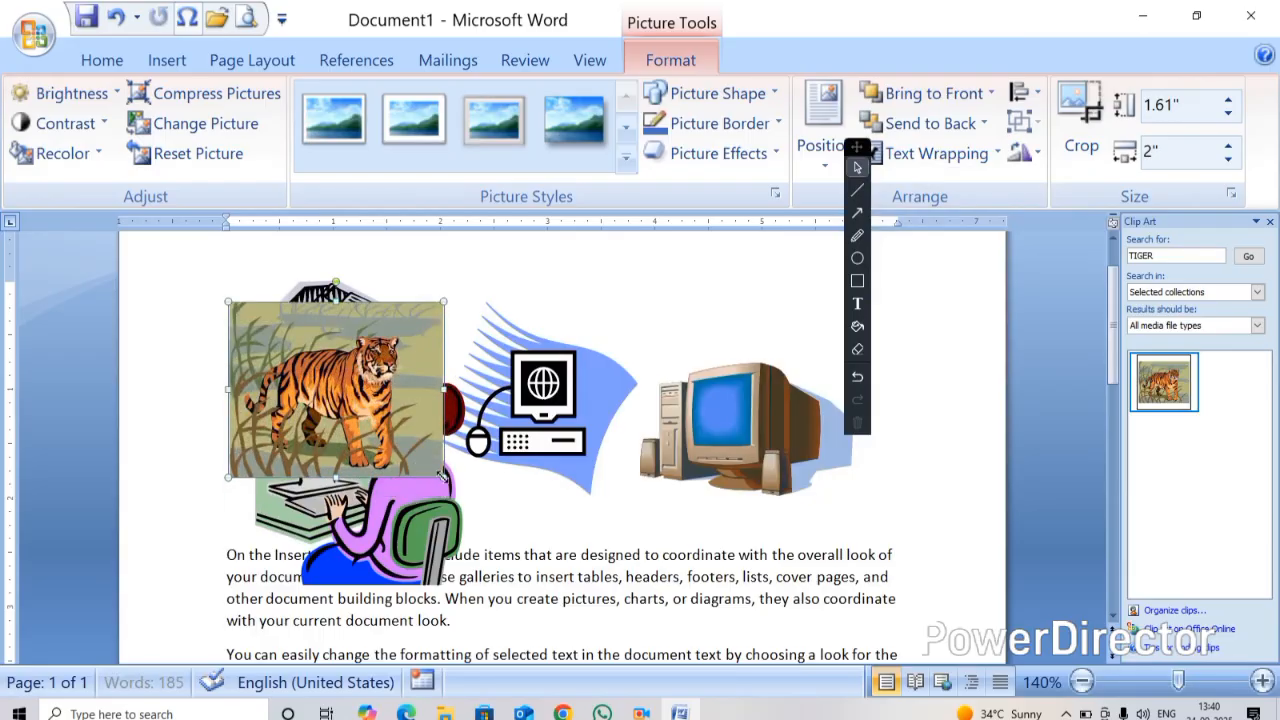
{"action": "left_click_drag", "start_coordinate": [444, 477], "coordinate": [627, 627]}
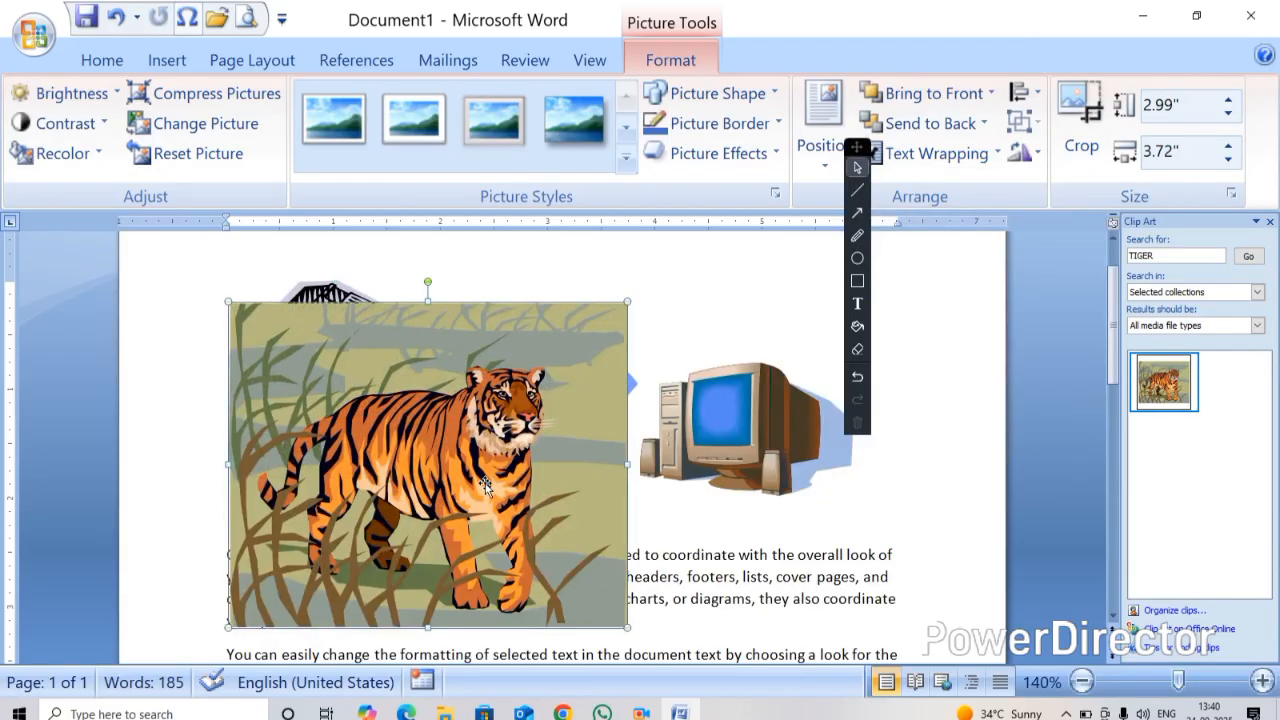
Delete the tiger and all the computer clips from the page, and close the Clip Art pane
{"action": "key", "text": "Delete"}
{"action": "left_click", "coordinate": [333, 363]}
{"action": "left_click_drag", "start_coordinate": [333, 363], "coordinate": [330, 432]}
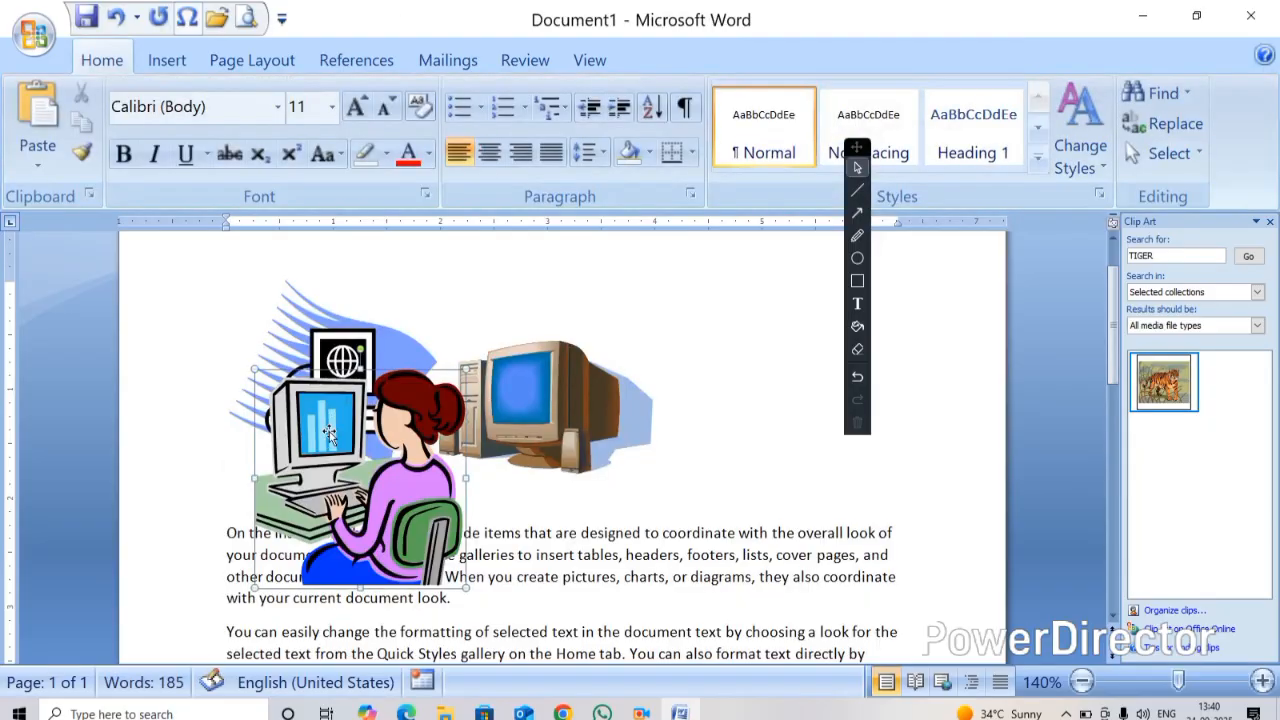
{"action": "key", "text": "Delete"}
{"action": "left_click", "coordinate": [331, 382]}
{"action": "key", "text": "Delete"}
{"action": "left_click", "coordinate": [333, 359]}
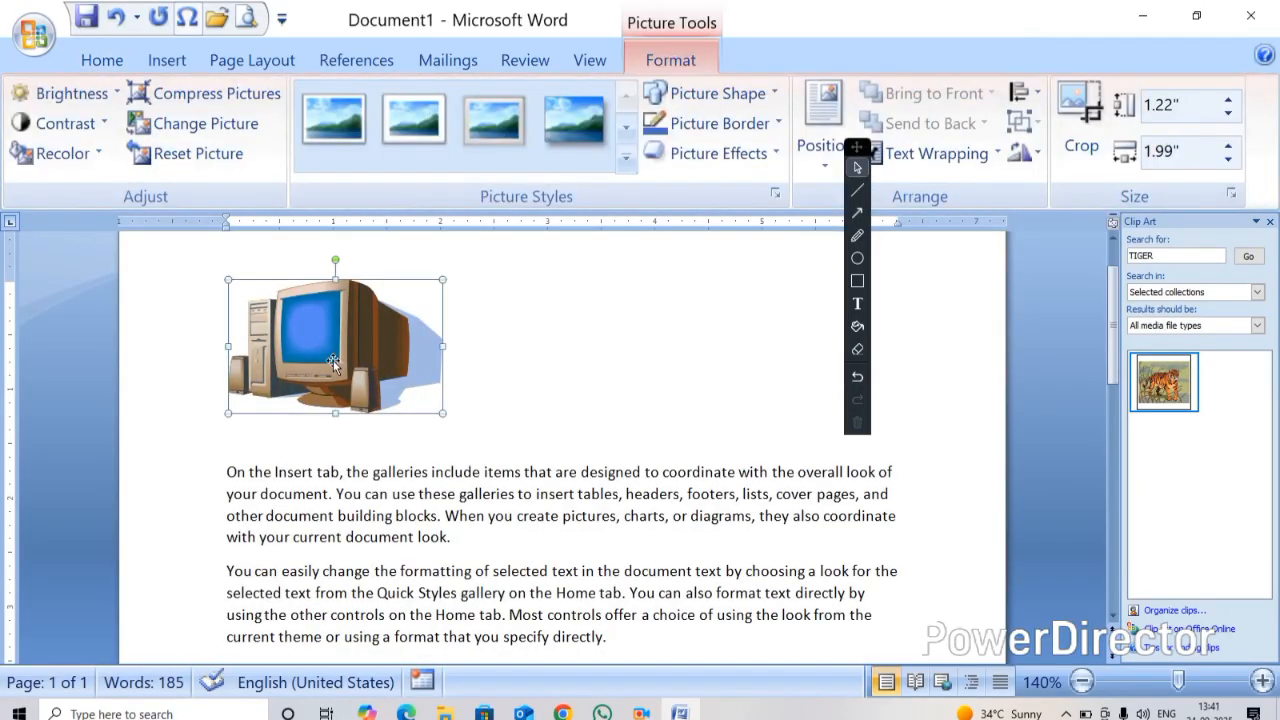
{"action": "key", "text": "Delete"}
{"action": "left_click", "coordinate": [1271, 224]}
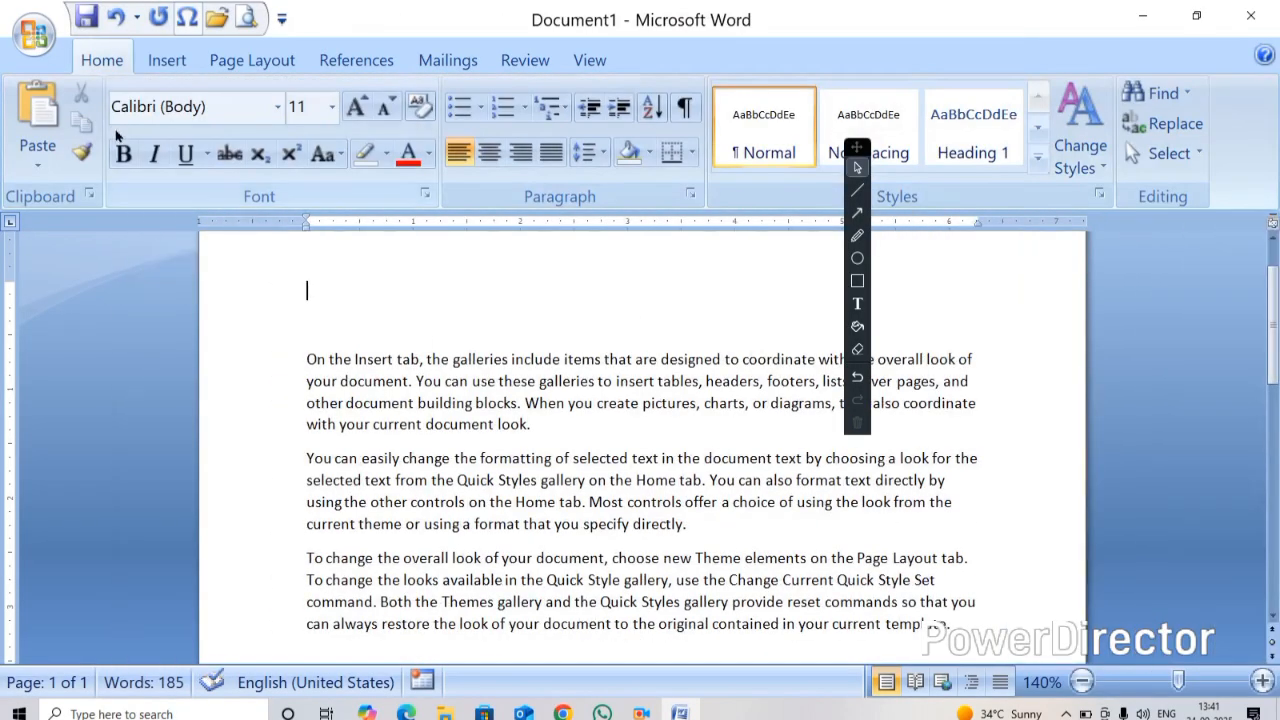
Draw a rectangle shape about 1.83 by 2.93 inches near the top of the page and position it
{"action": "left_click", "coordinate": [166, 60]}
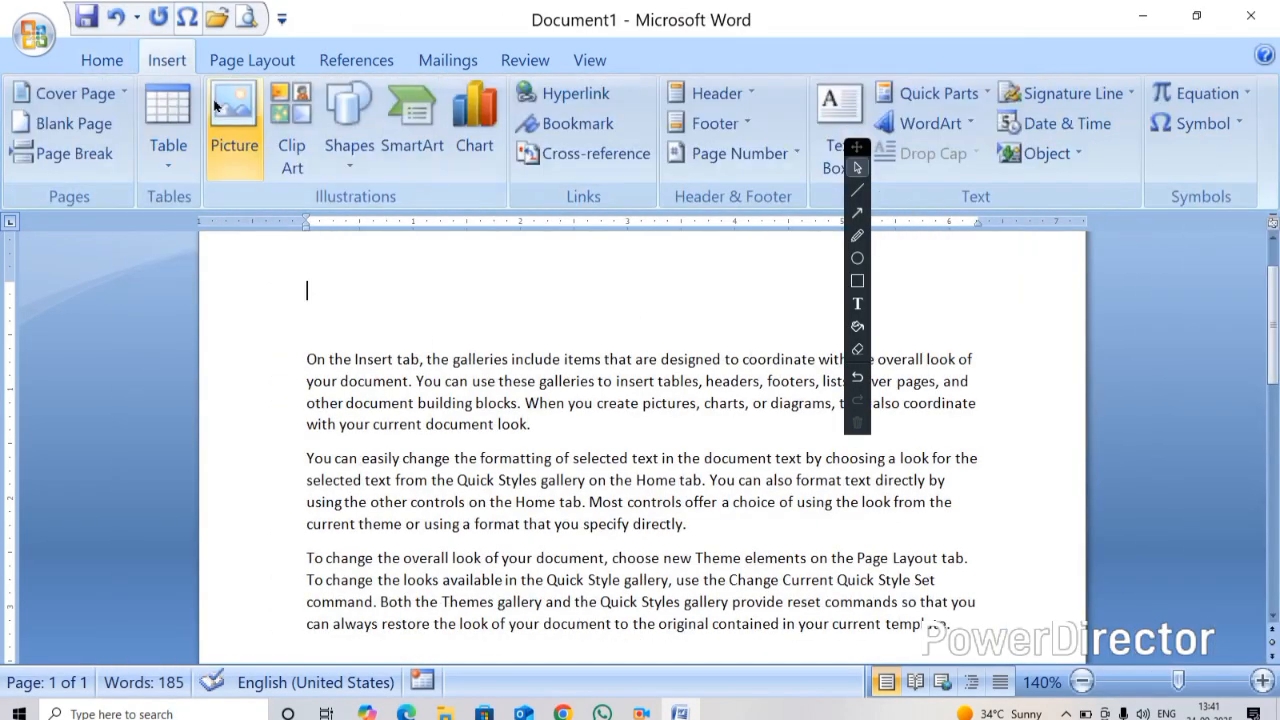
{"action": "left_click", "coordinate": [350, 150]}
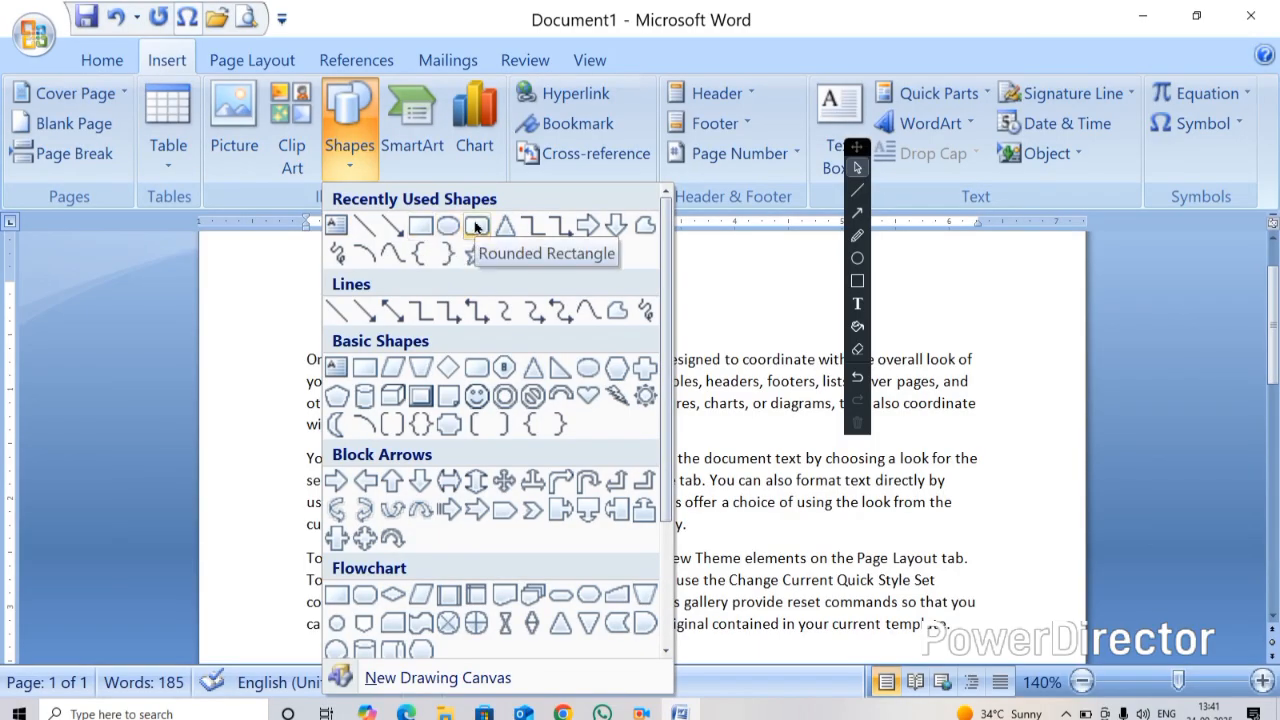
{"action": "left_click", "coordinate": [420, 227]}
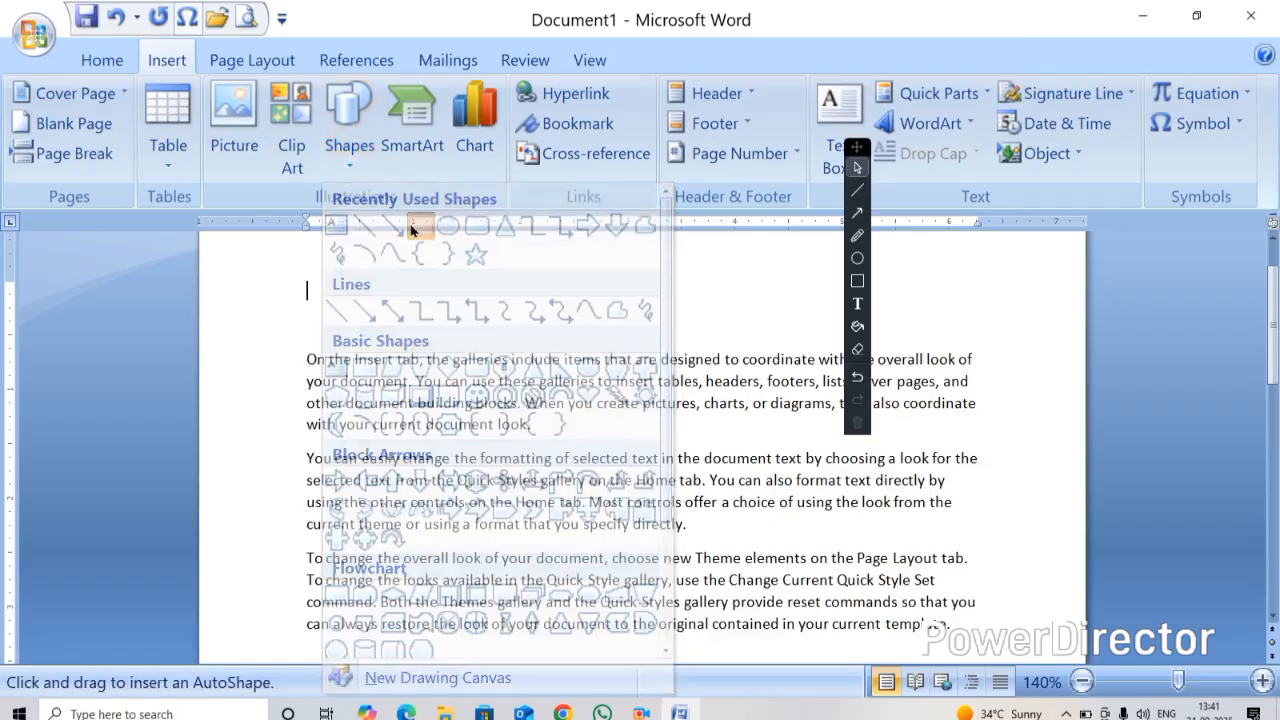
{"action": "left_click_drag", "start_coordinate": [297, 268], "coordinate": [612, 467]}
{"action": "key", "text": "Escape"}
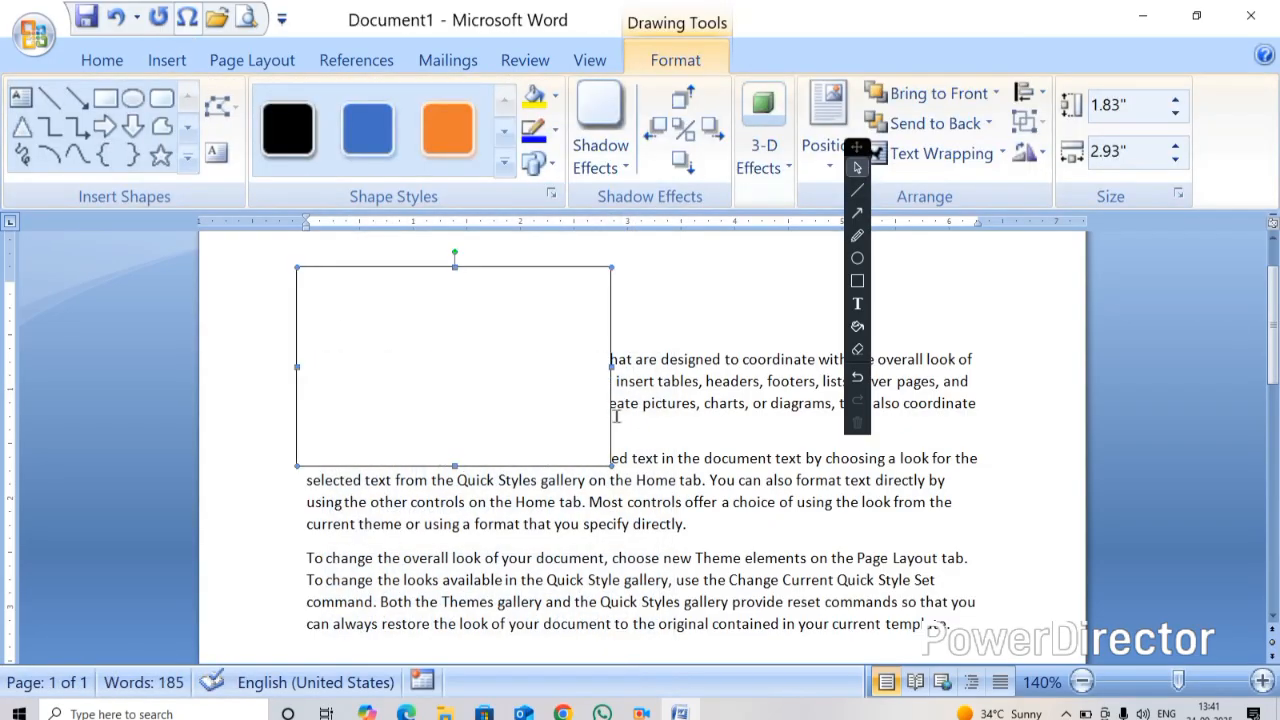
{"action": "left_click_drag", "start_coordinate": [444, 349], "coordinate": [441, 414]}
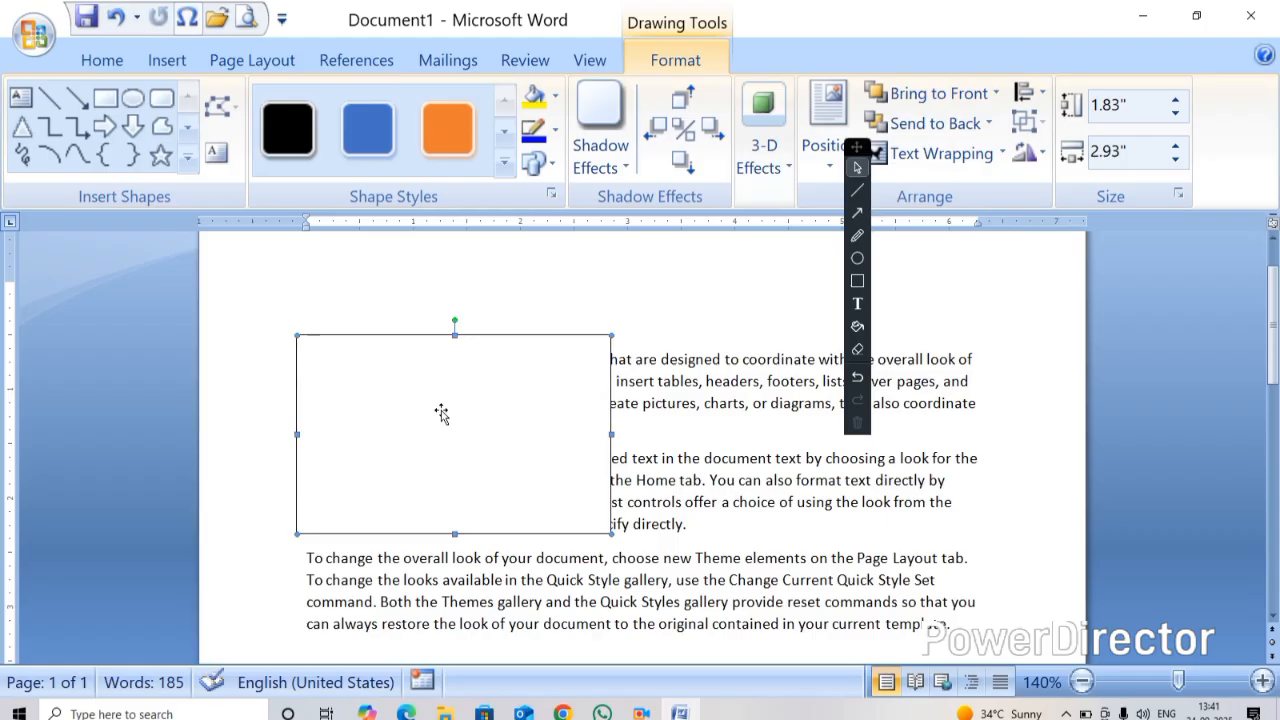
{"action": "left_click_drag", "start_coordinate": [394, 400], "coordinate": [375, 370]}
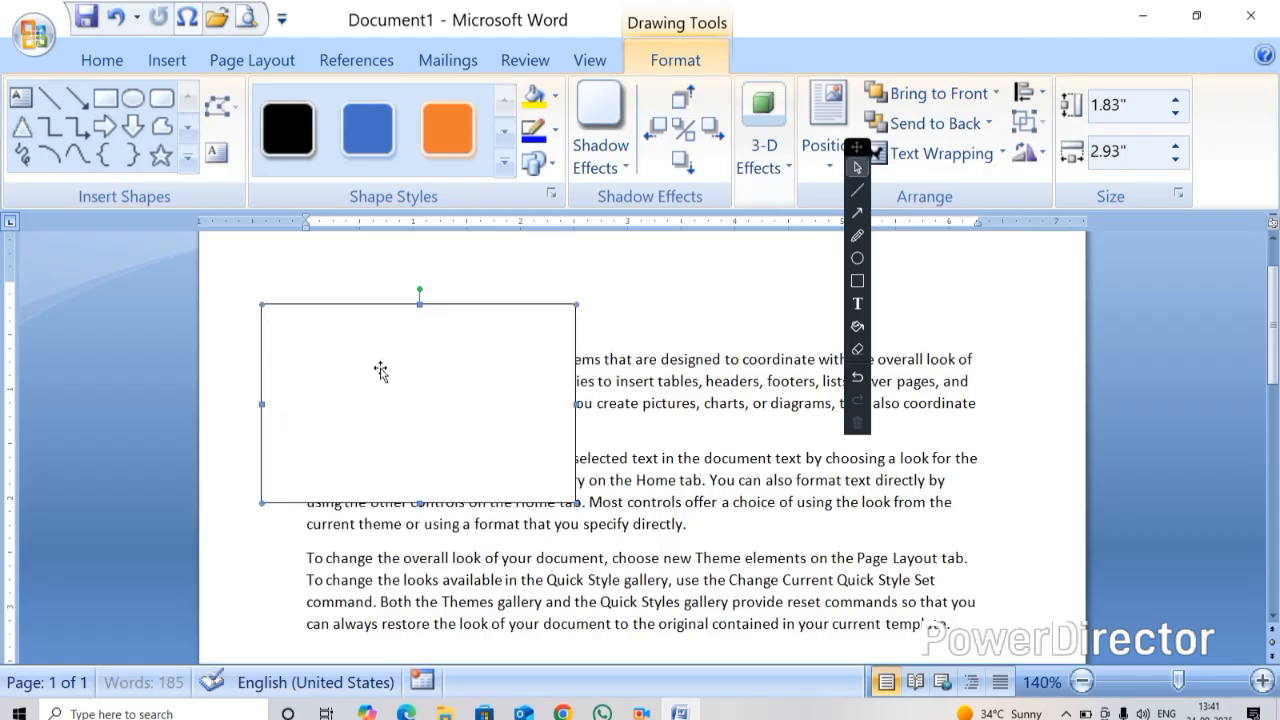
Fill the rectangle with yellow, then delete it
{"action": "left_click", "coordinate": [557, 101]}
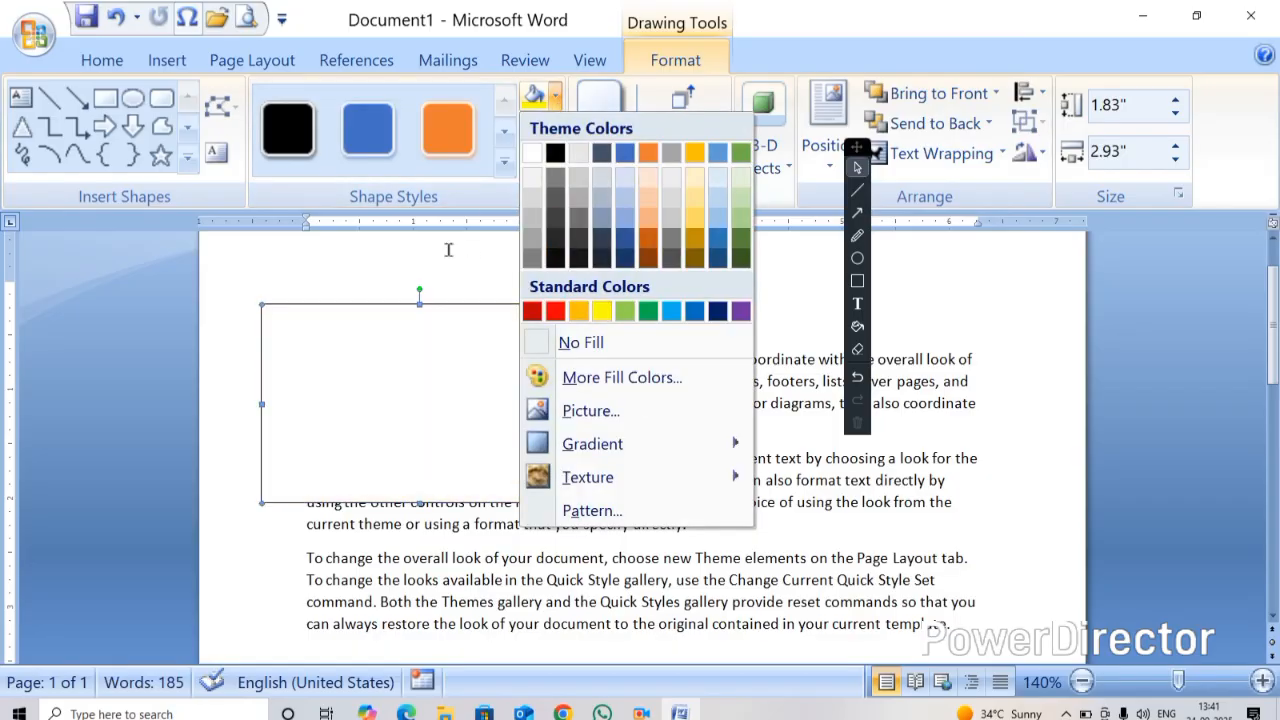
{"action": "left_click", "coordinate": [655, 92]}
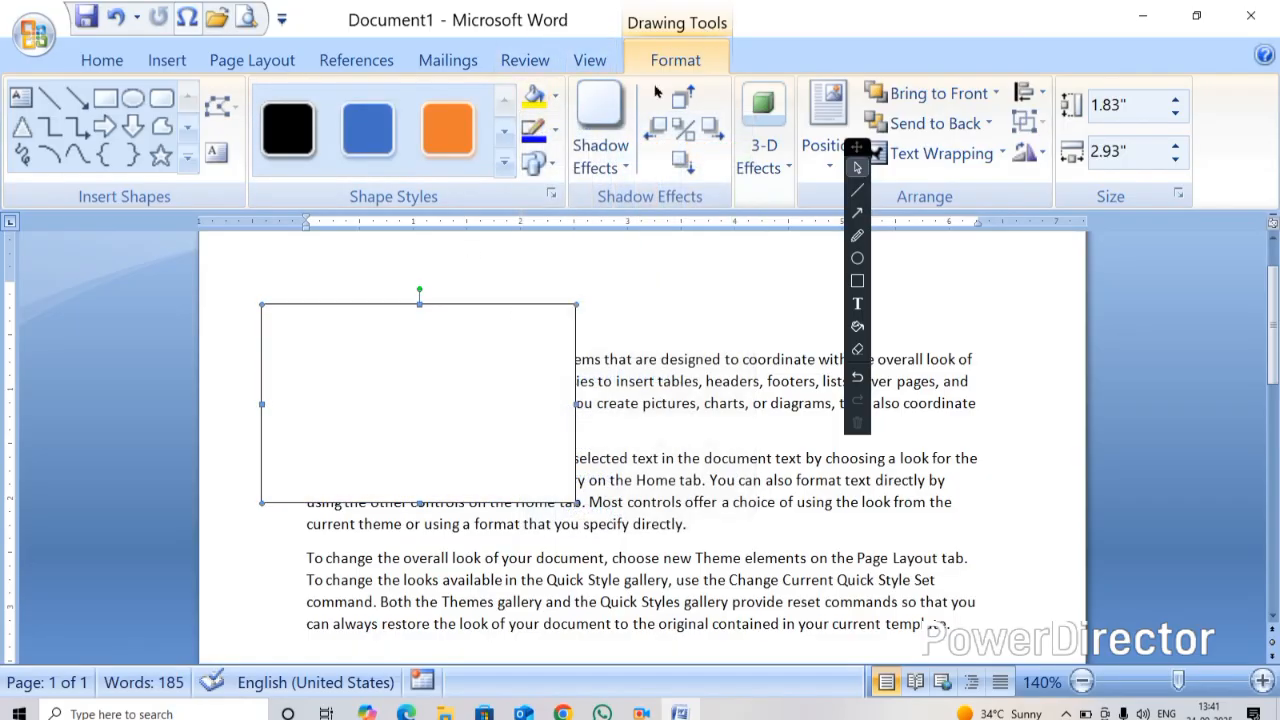
{"action": "left_click", "coordinate": [533, 97]}
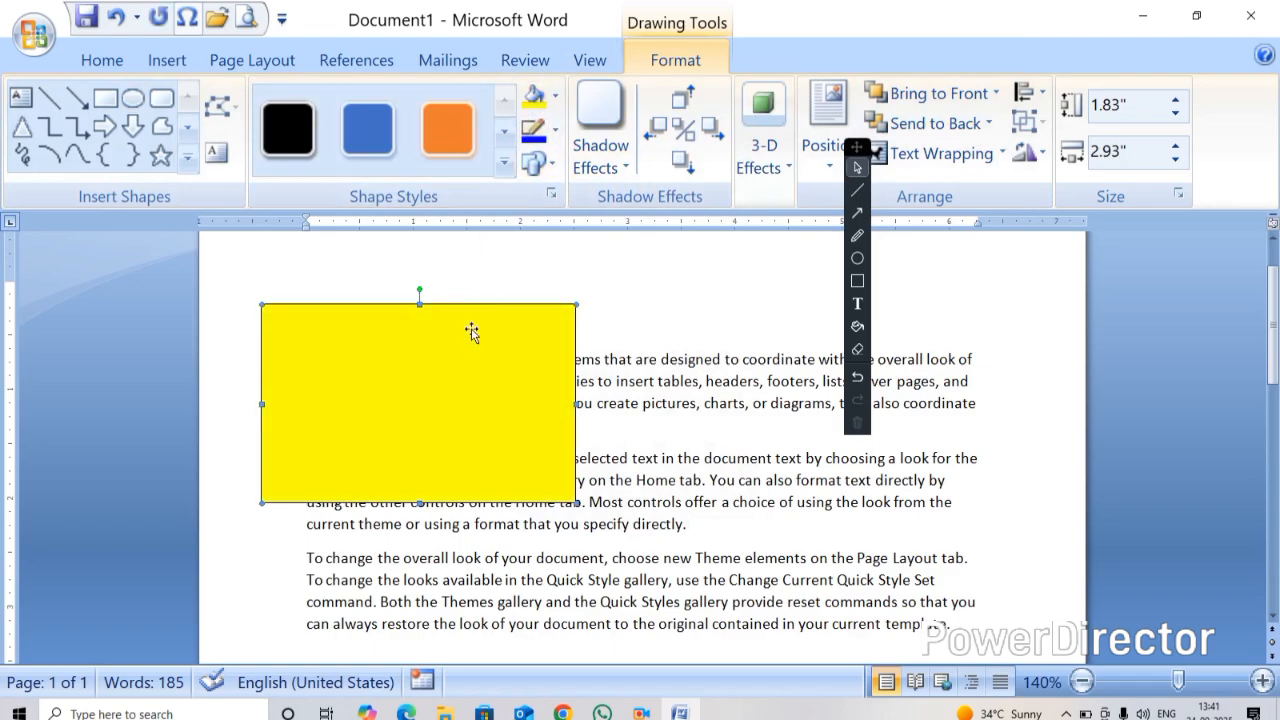
{"action": "key", "text": "Delete"}
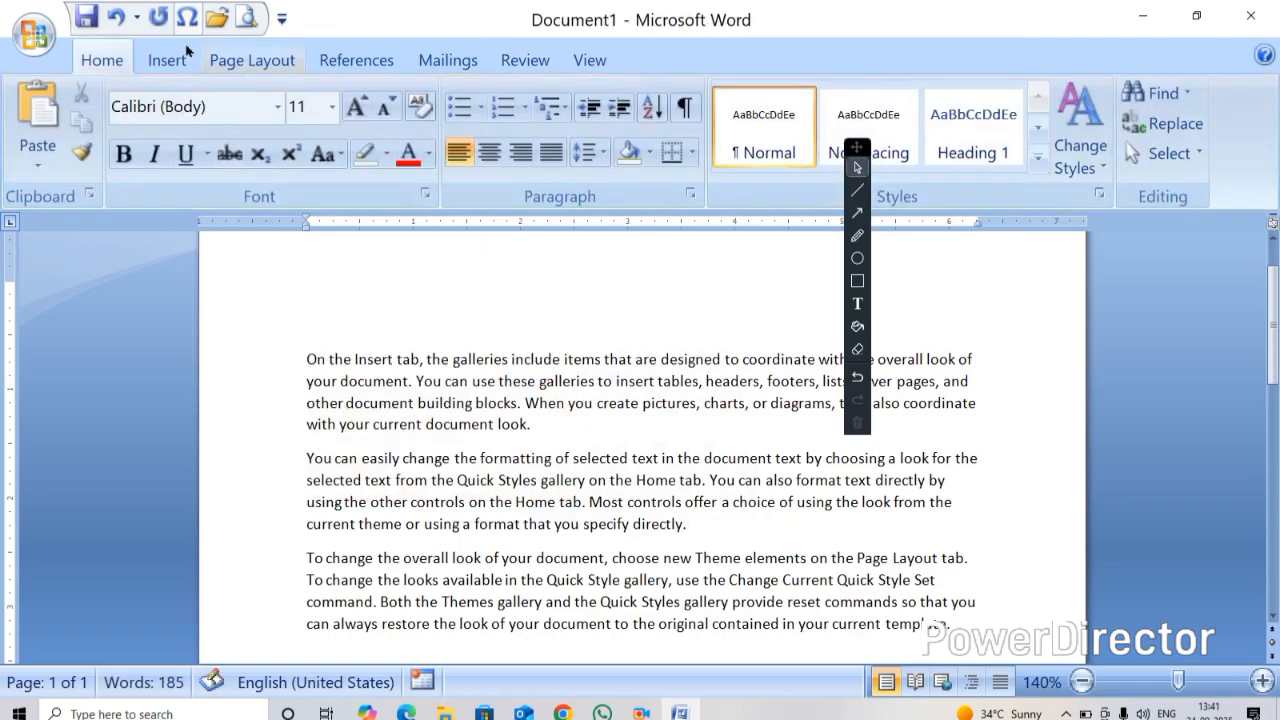
Draw a star shape about 1.81 by 2.54 inches, apply the blue shape style, then delete it
{"action": "left_click", "coordinate": [162, 58]}
{"action": "left_click", "coordinate": [349, 130]}
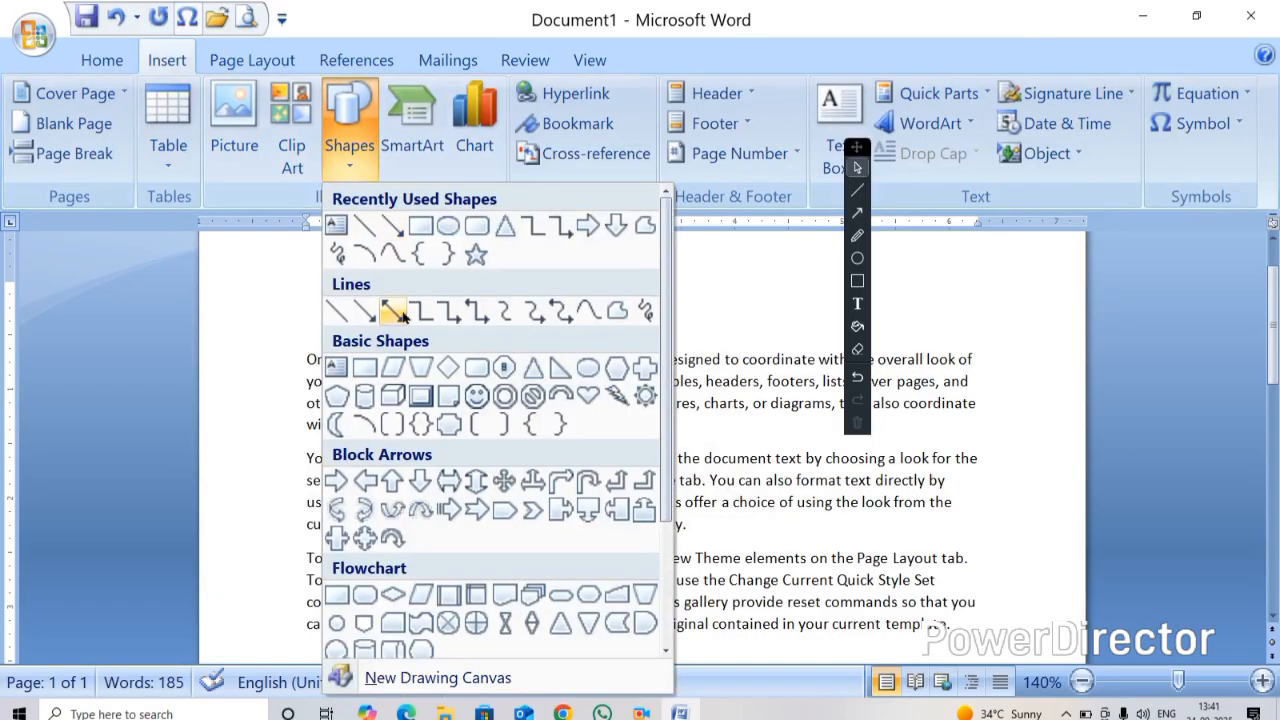
{"action": "left_click", "coordinate": [478, 256]}
{"action": "mouse_move", "coordinate": [328, 277]}
{"action": "left_mouse_down"}
{"action": "mouse_move", "coordinate": [492, 423]}
{"action": "mouse_move", "coordinate": [600, 474]}
{"action": "left_mouse_up"}
{"action": "left_click", "coordinate": [367, 130]}
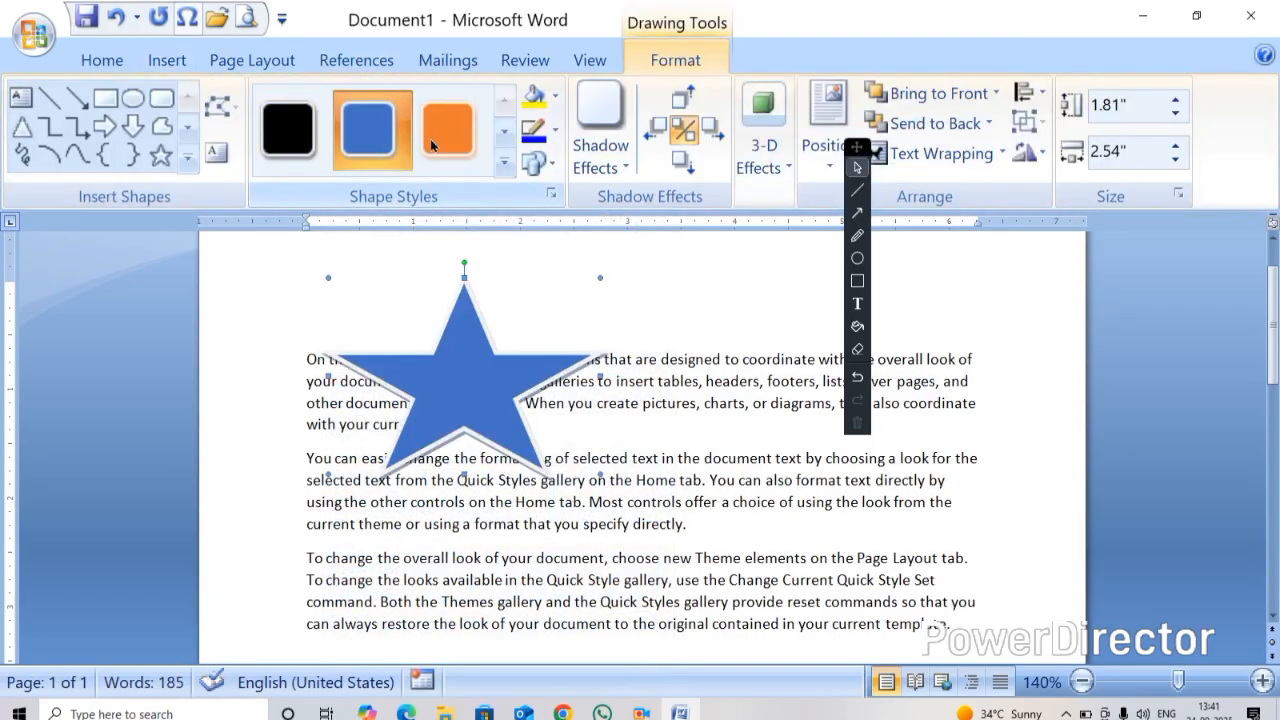
{"action": "key", "text": "Delete"}
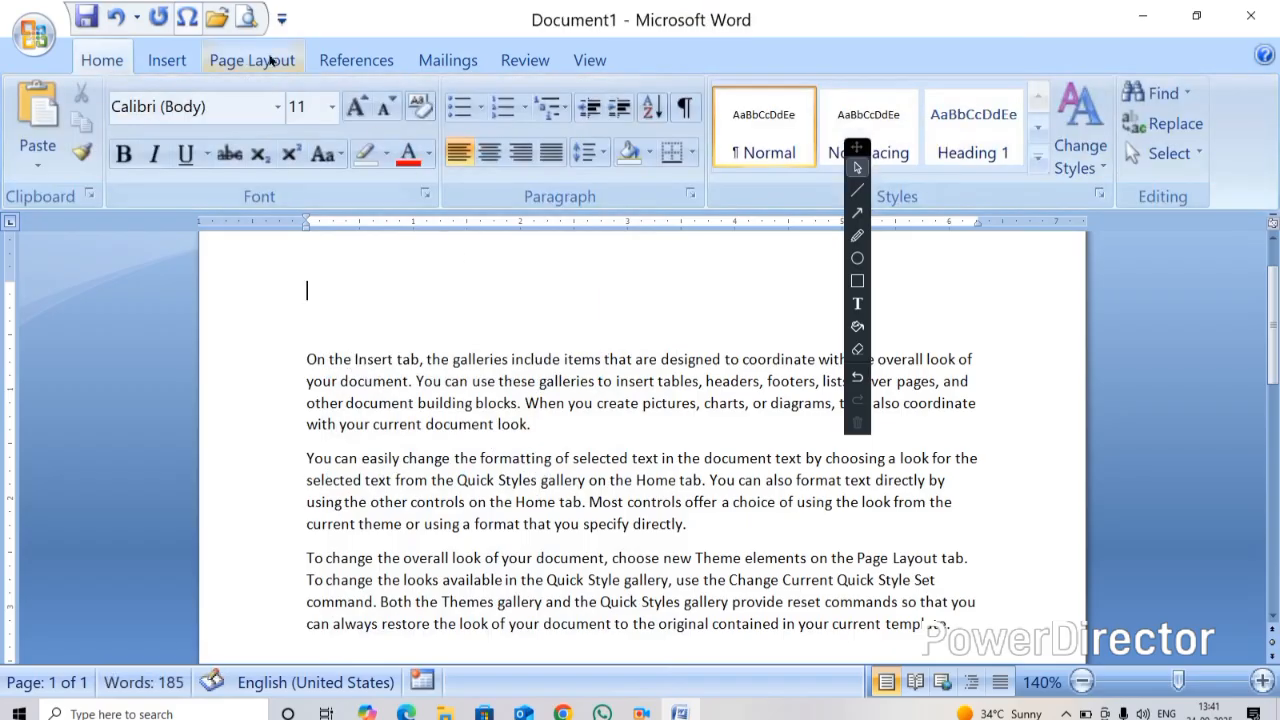
Draw a heart shape about 2.05 by 3.1 inches near the top of the page and reposition it
{"action": "left_click", "coordinate": [170, 59]}
{"action": "left_click", "coordinate": [350, 150]}
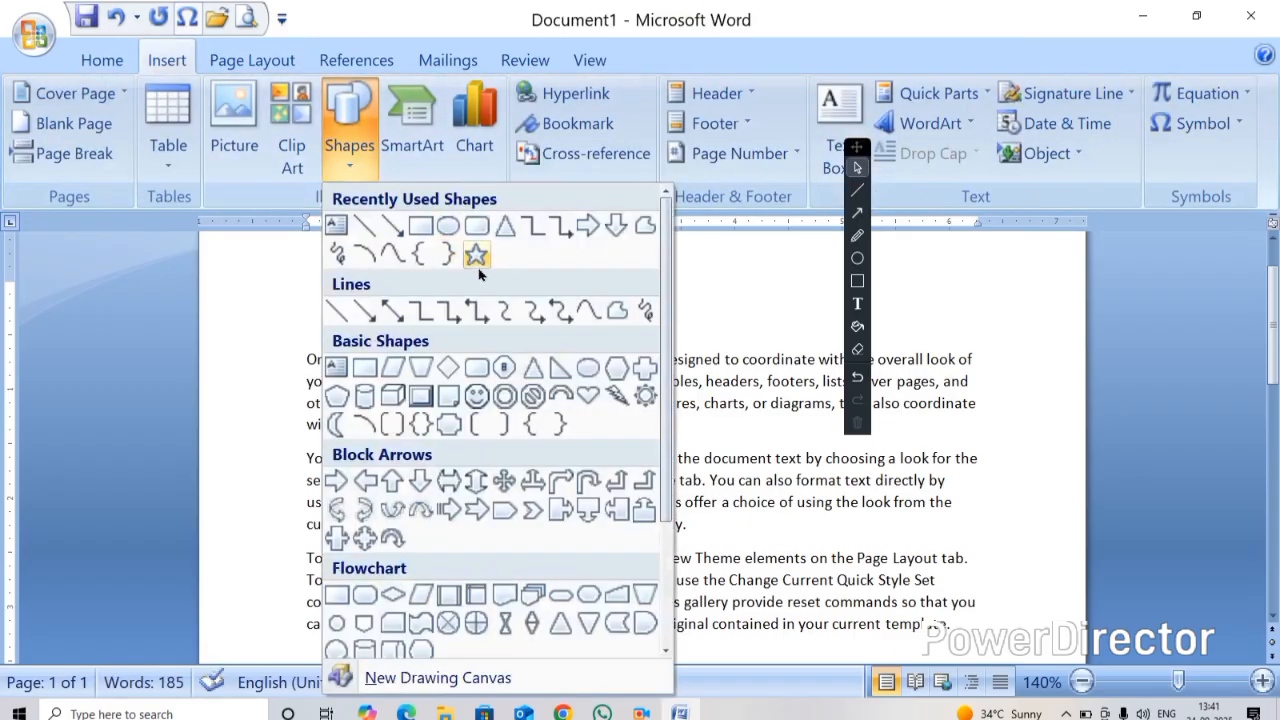
{"action": "left_click", "coordinate": [589, 397]}
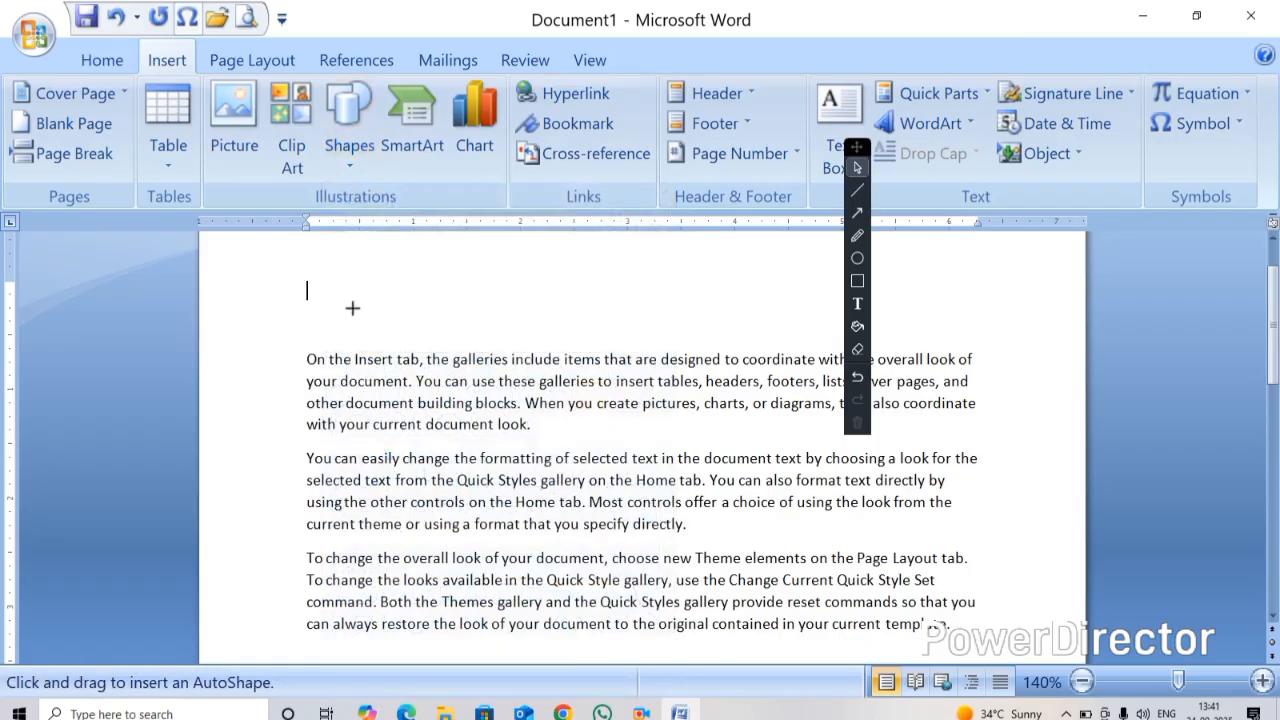
{"action": "mouse_move", "coordinate": [284, 280]}
{"action": "left_mouse_down"}
{"action": "mouse_move", "coordinate": [648, 505]}
{"action": "mouse_move", "coordinate": [614, 504]}
{"action": "left_mouse_up"}
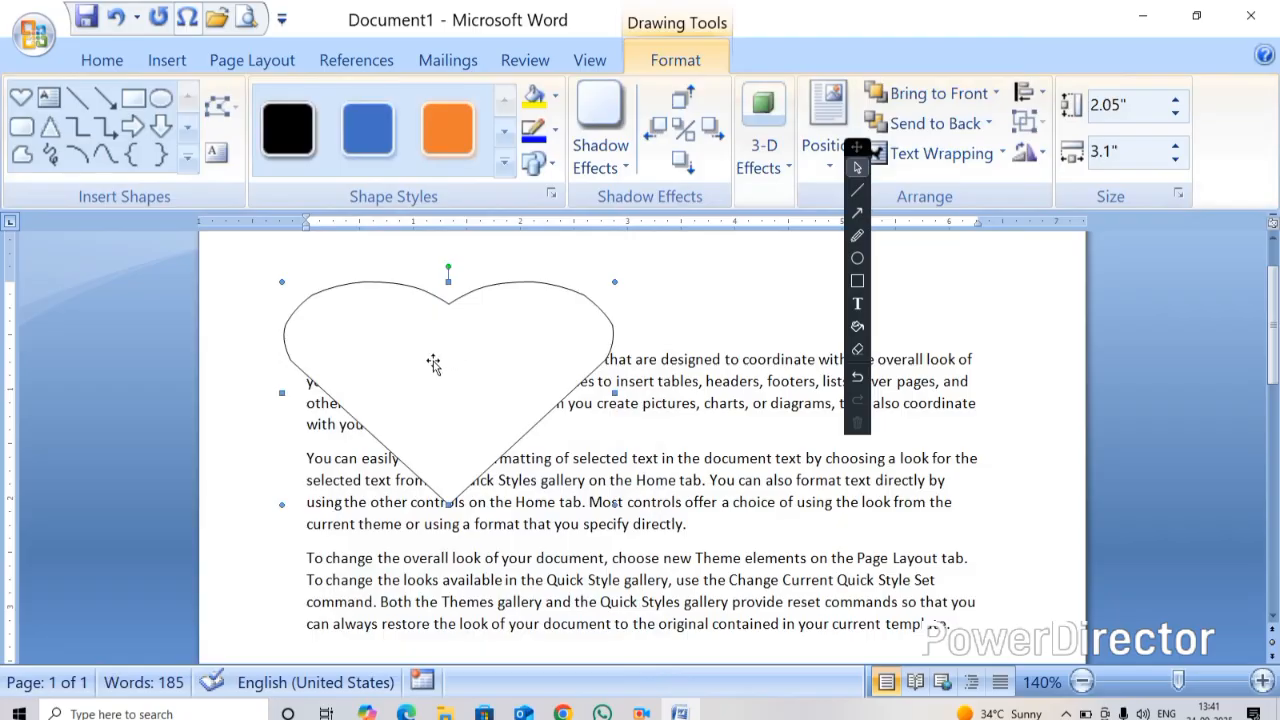
{"action": "left_click_drag", "start_coordinate": [441, 398], "coordinate": [462, 441]}
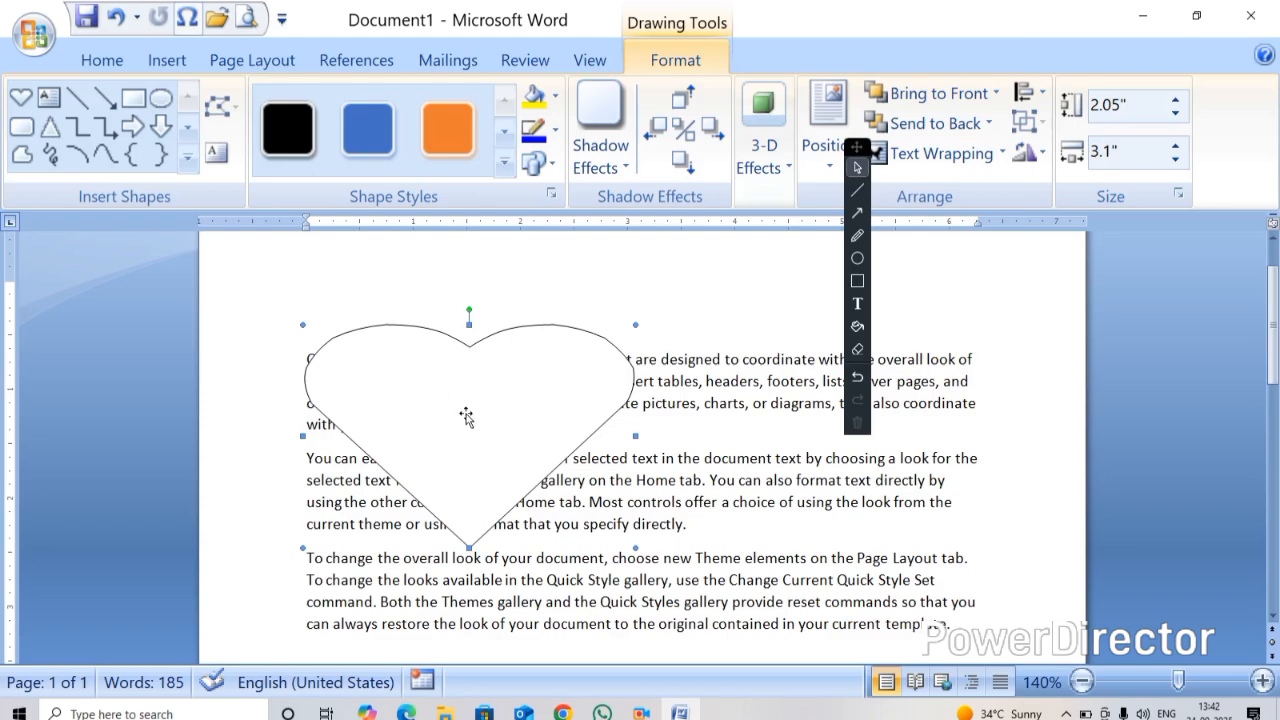
{"action": "right_click", "coordinate": [453, 407]}
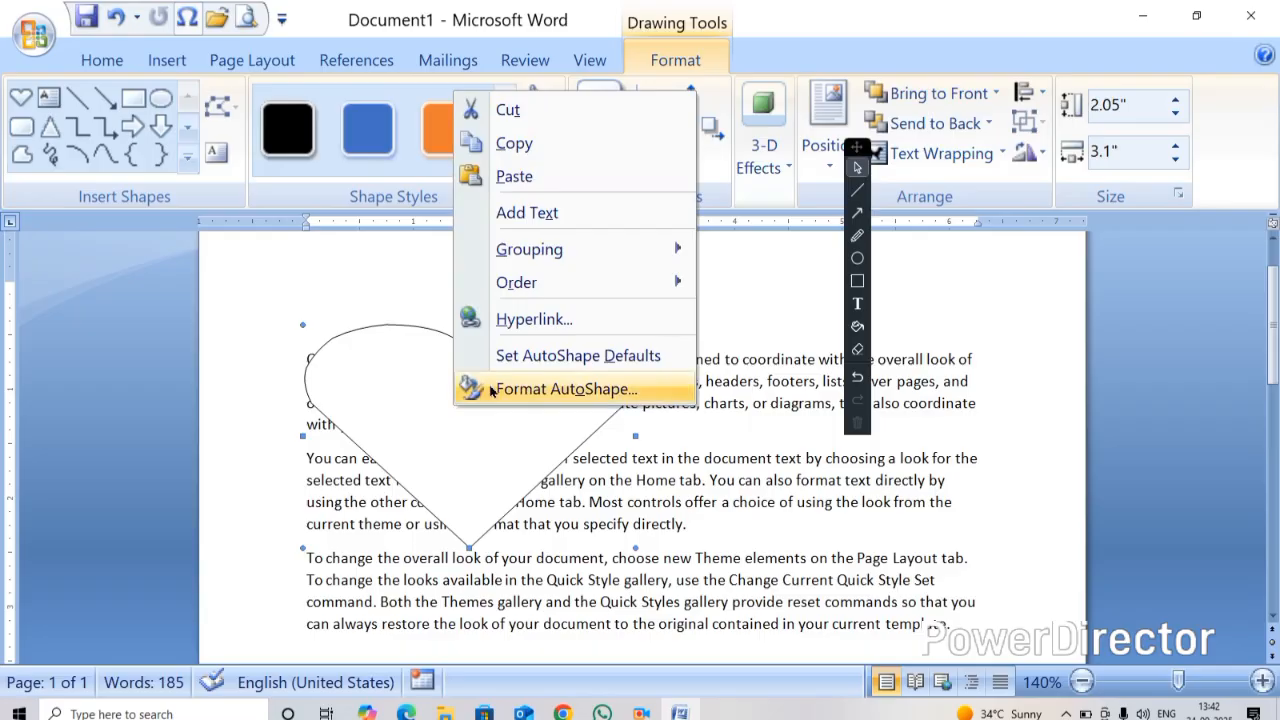
{"action": "left_click", "coordinate": [558, 389]}
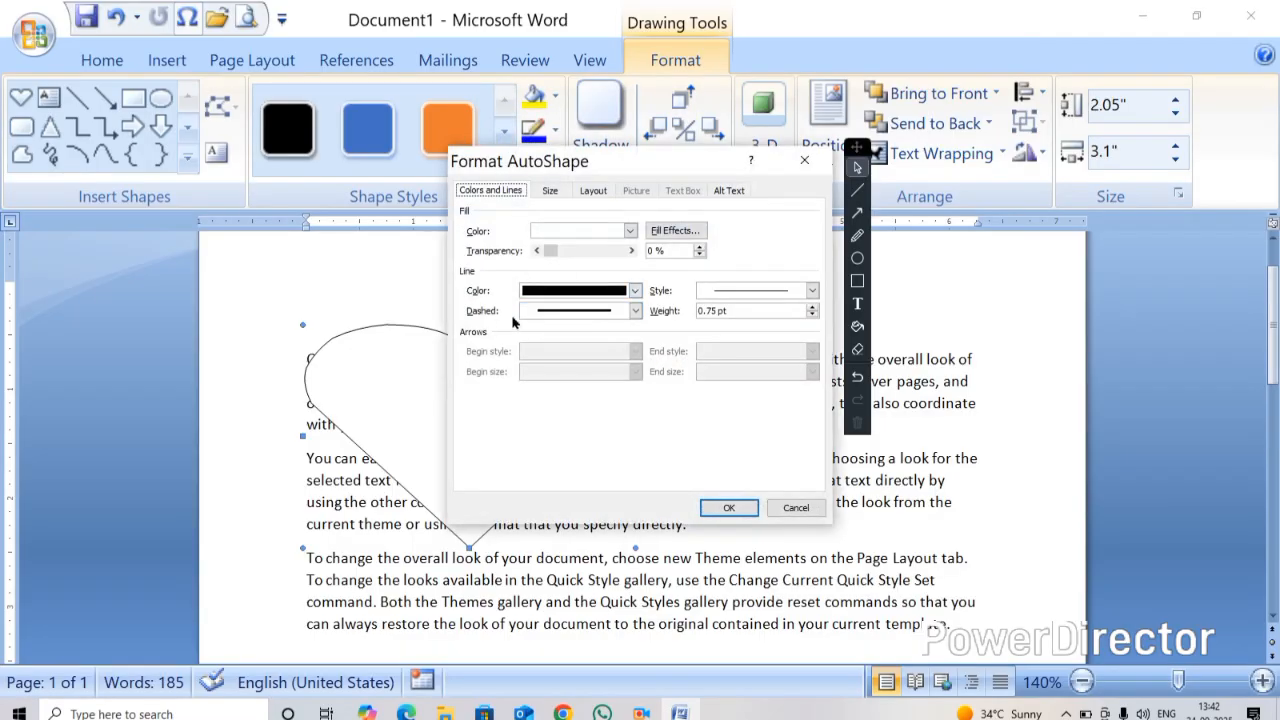
{"action": "left_click", "coordinate": [669, 231]}
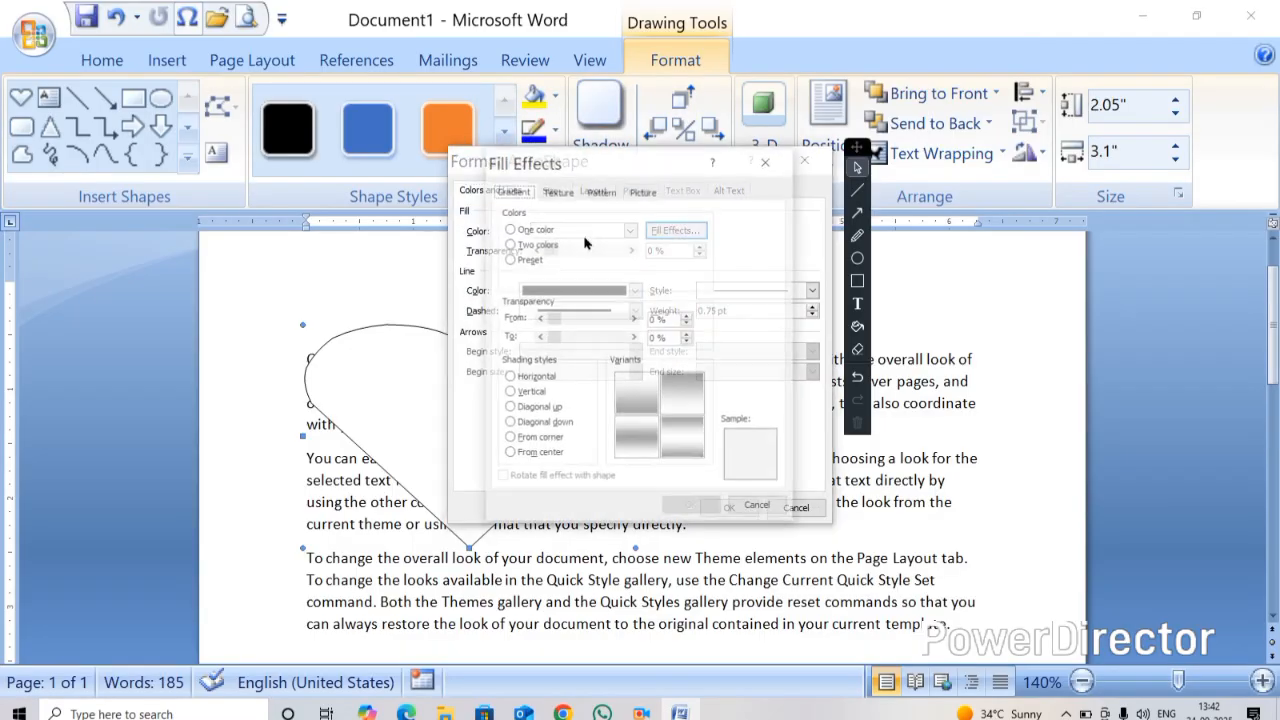
{"action": "left_click", "coordinate": [642, 190]}
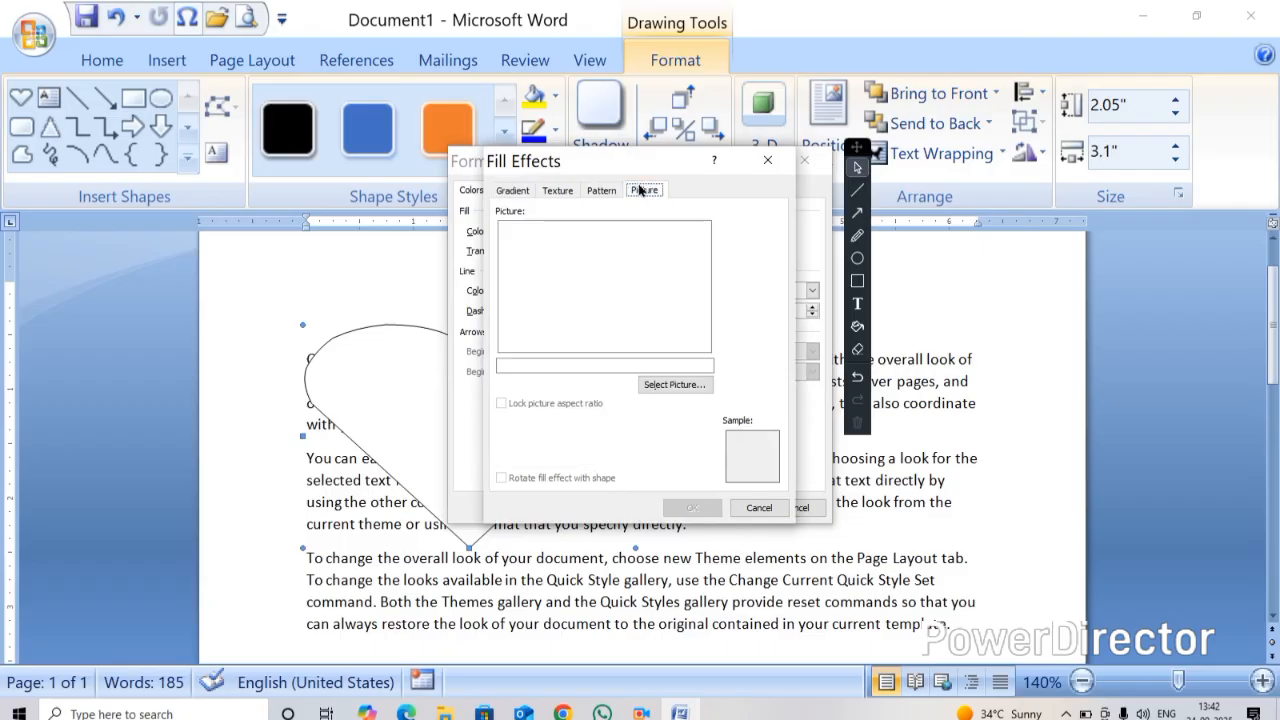
{"action": "left_click", "coordinate": [674, 384]}
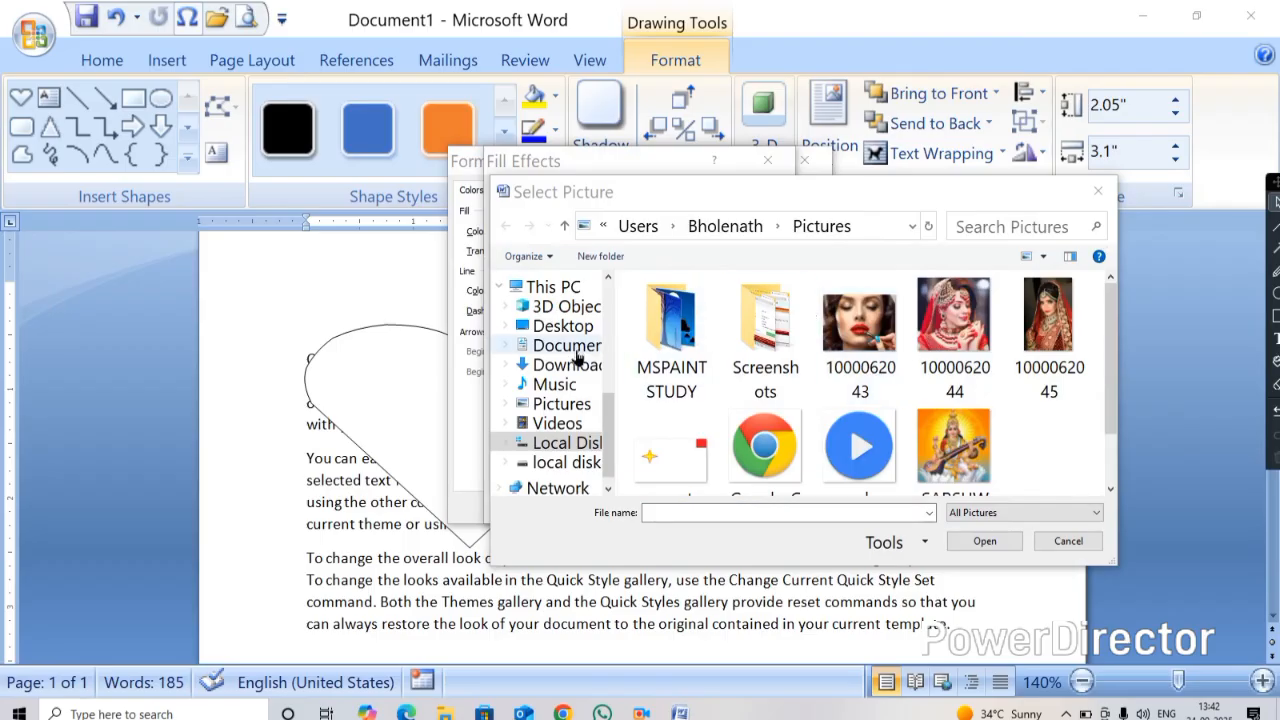
{"action": "left_click", "coordinate": [562, 404]}
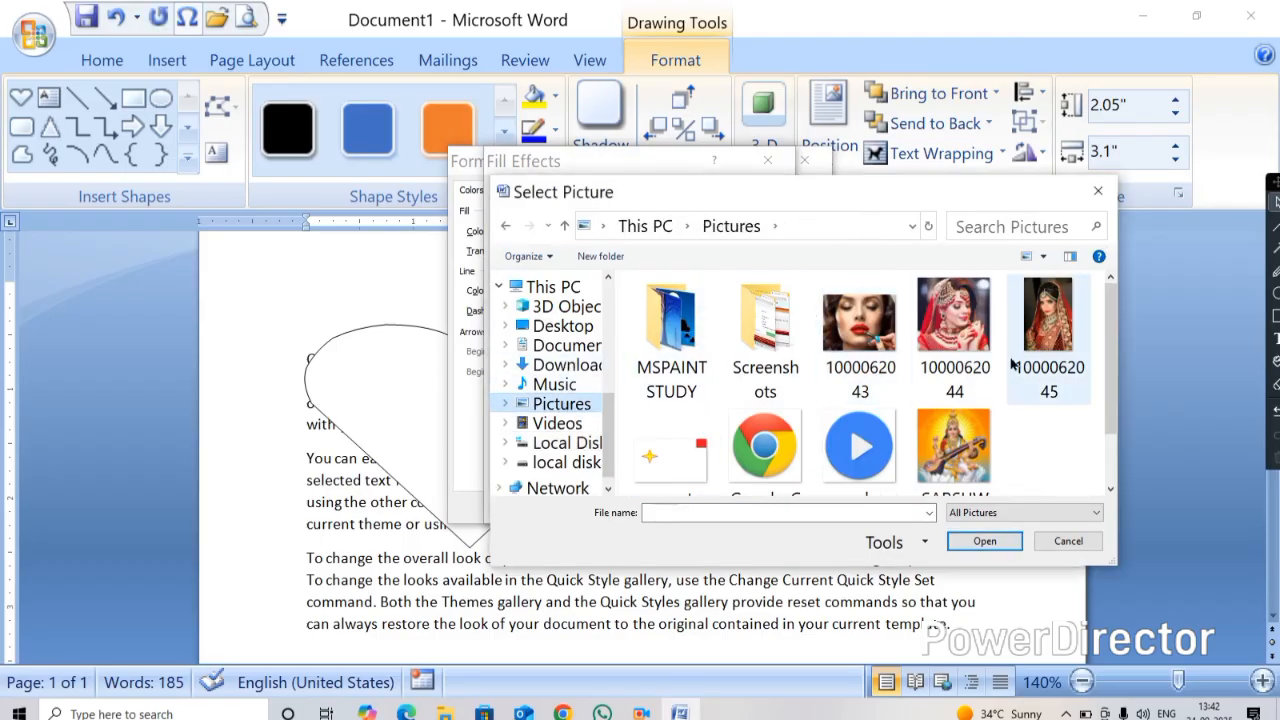
{"action": "scroll", "coordinate": [832, 451], "scroll_direction": "down", "scroll_amount": 1}
{"action": "scroll", "coordinate": [931, 323], "scroll_direction": "up", "scroll_amount": 1}
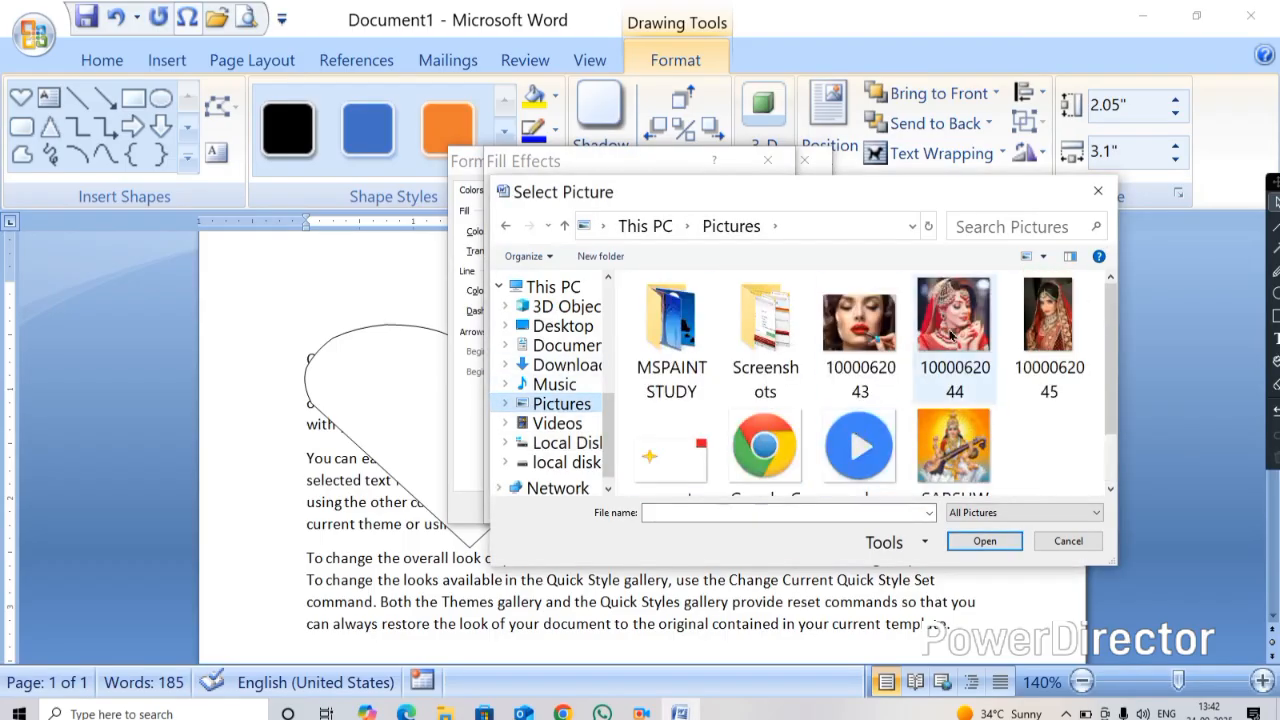
{"action": "left_click", "coordinate": [953, 318]}
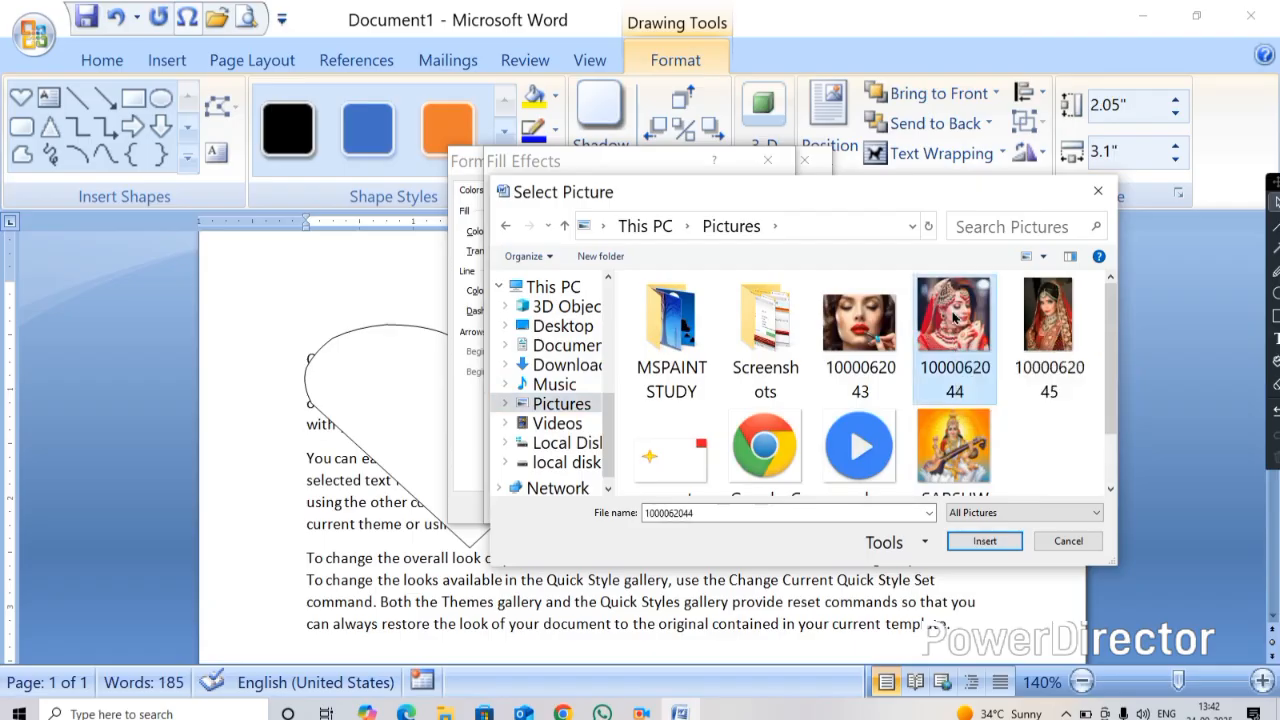
{"action": "left_click", "coordinate": [966, 540]}
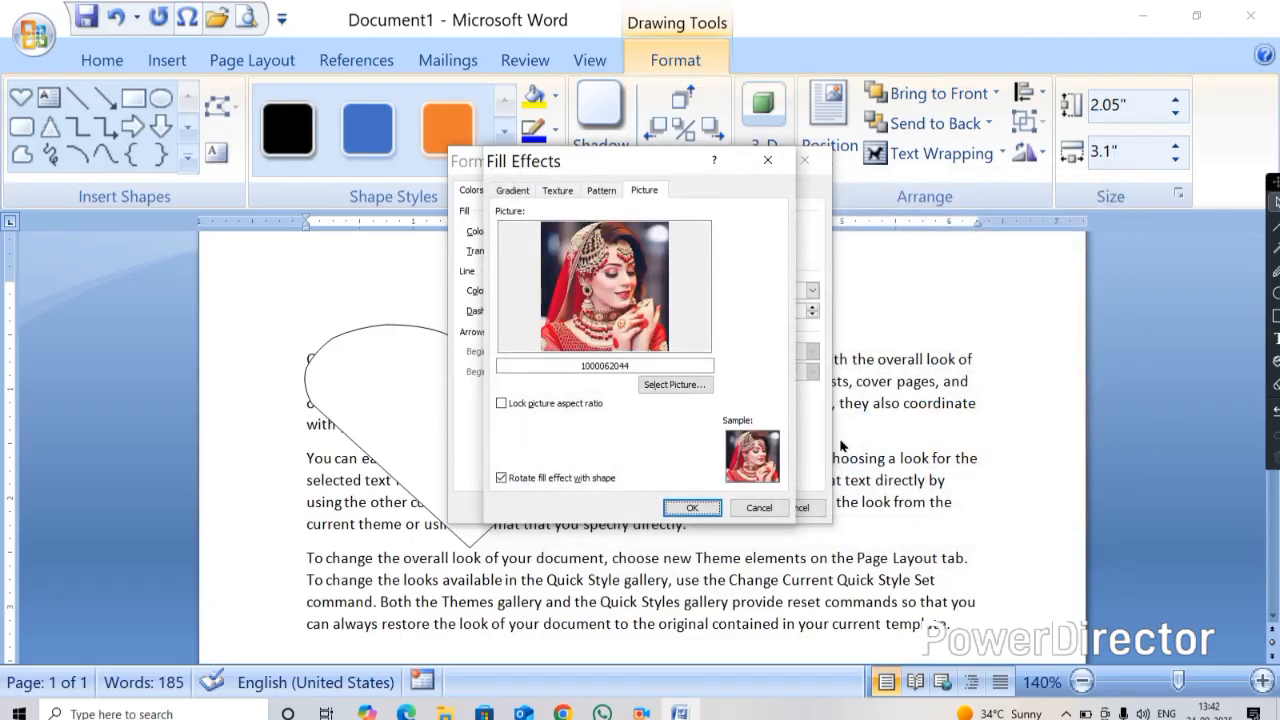
{"action": "left_click", "coordinate": [688, 509]}
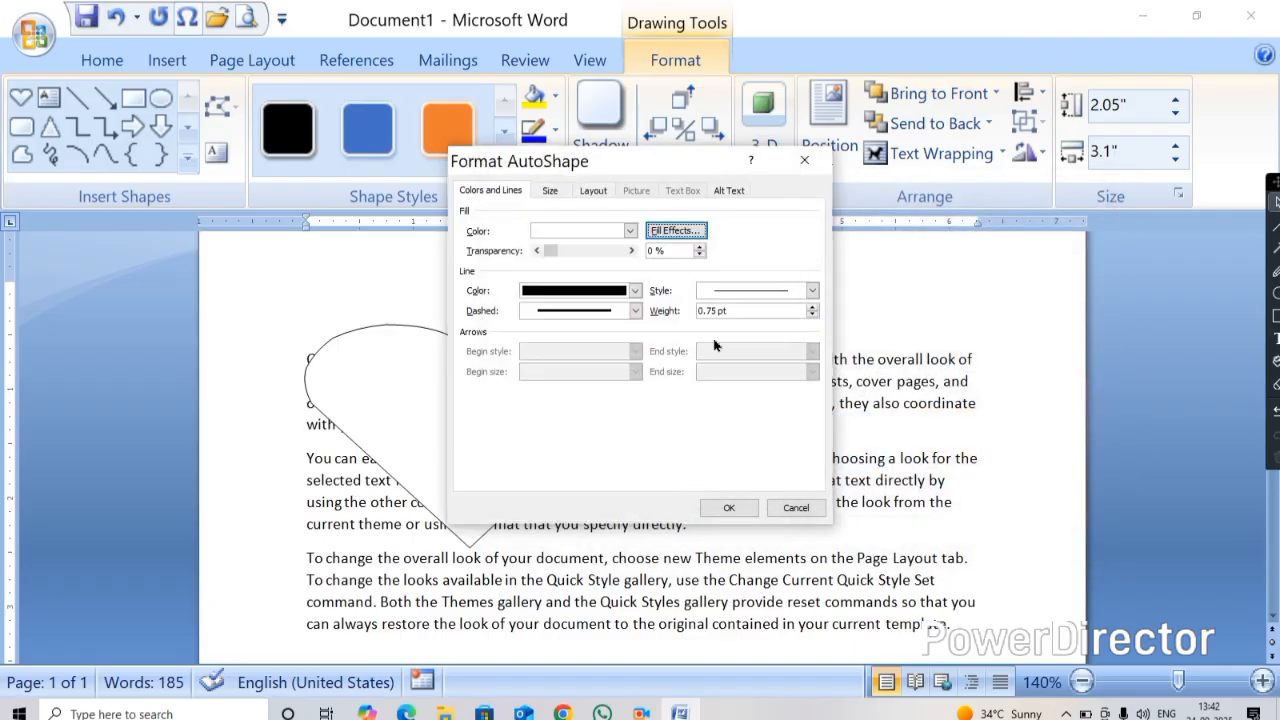
{"action": "left_click", "coordinate": [733, 508]}
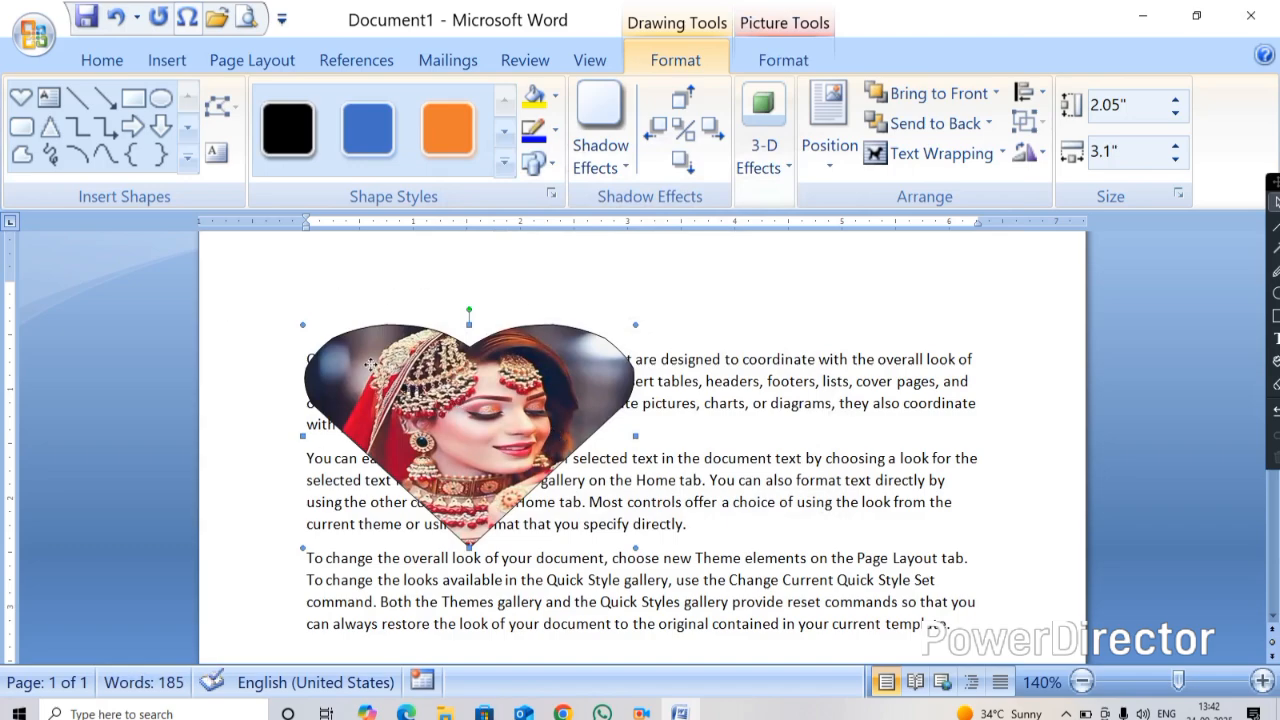
Give the heart a red 3 pt outline, then delete the heart
{"action": "left_click_drag", "start_coordinate": [432, 391], "coordinate": [418, 383]}
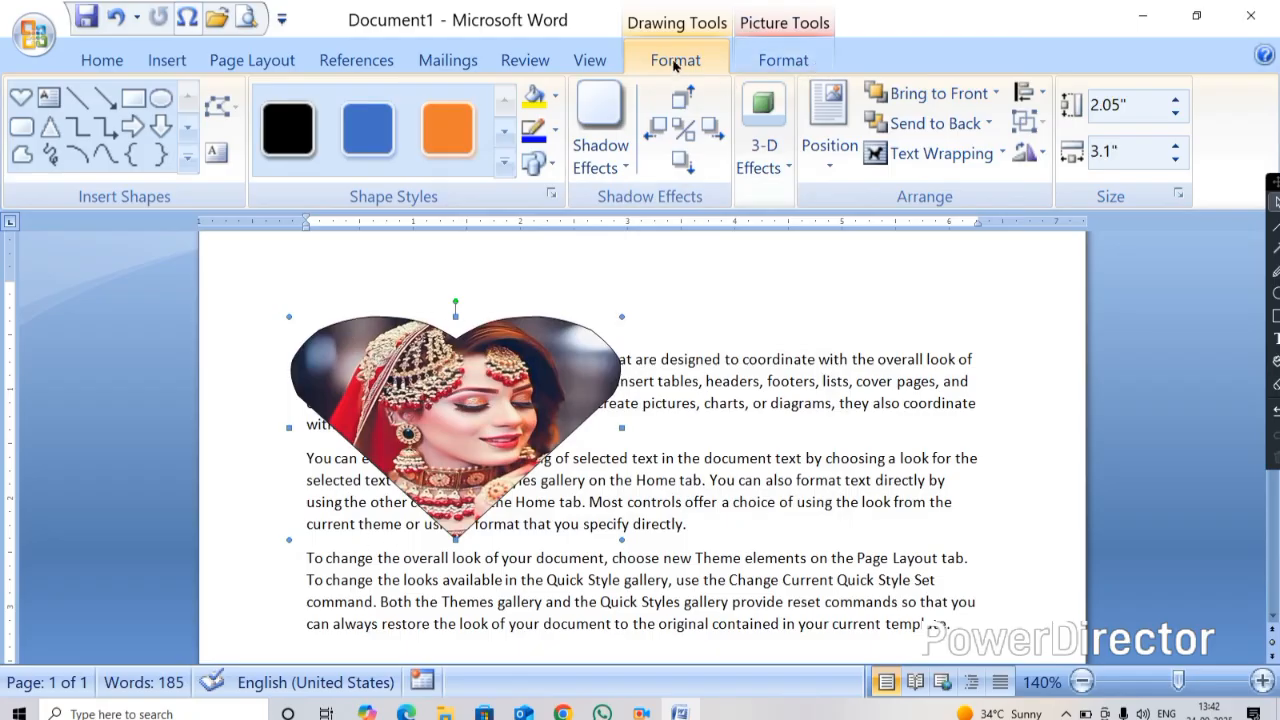
{"action": "left_click", "coordinate": [555, 130]}
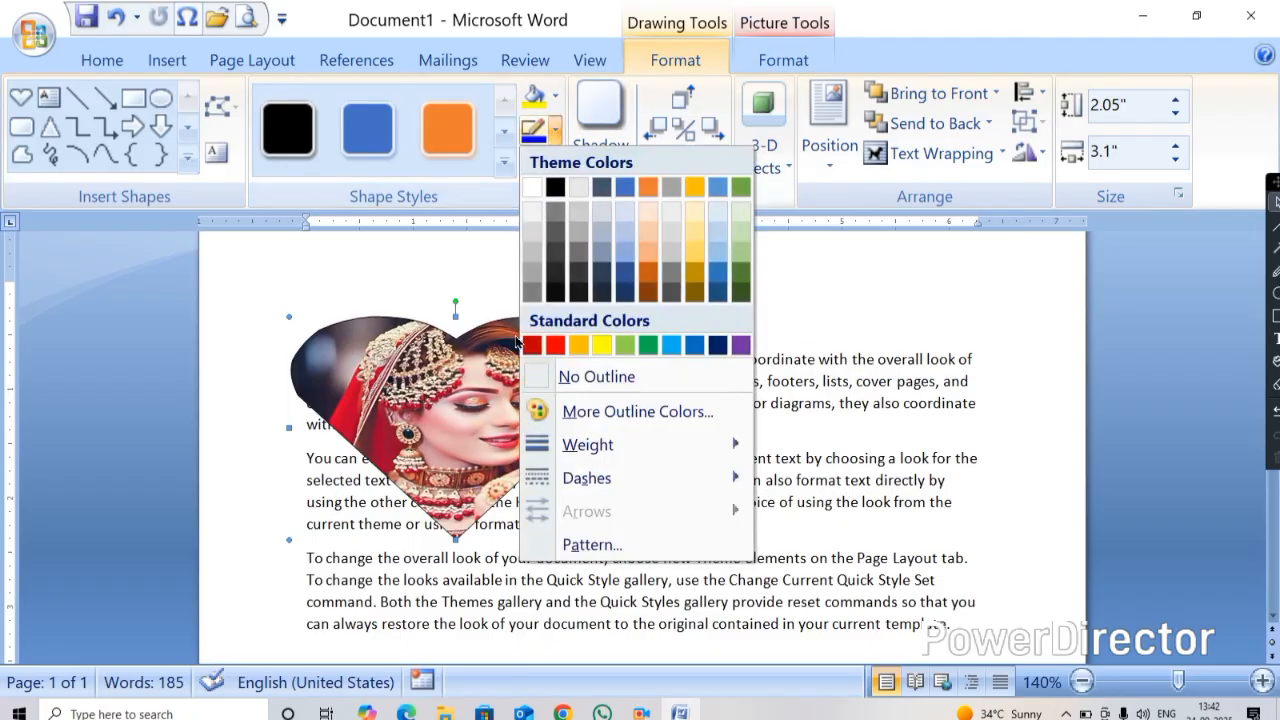
{"action": "left_click", "coordinate": [557, 345]}
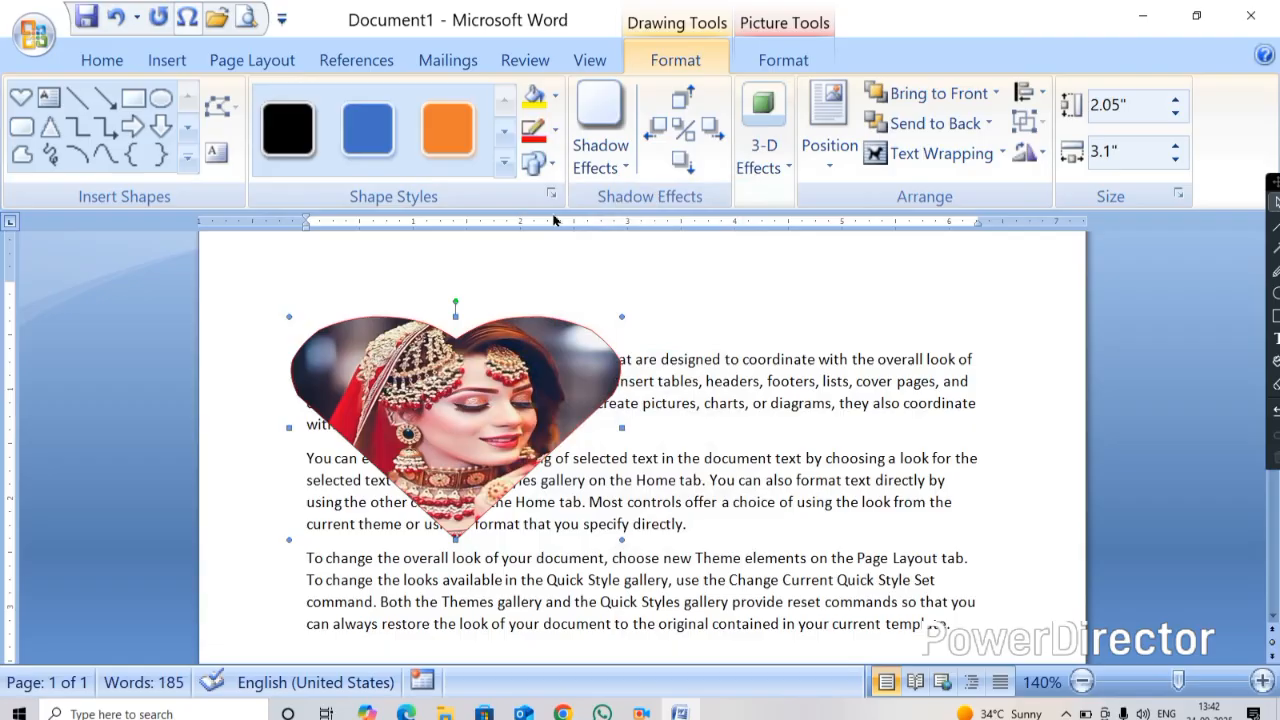
{"action": "left_click", "coordinate": [556, 132]}
{"action": "mouse_move", "coordinate": [600, 444]}
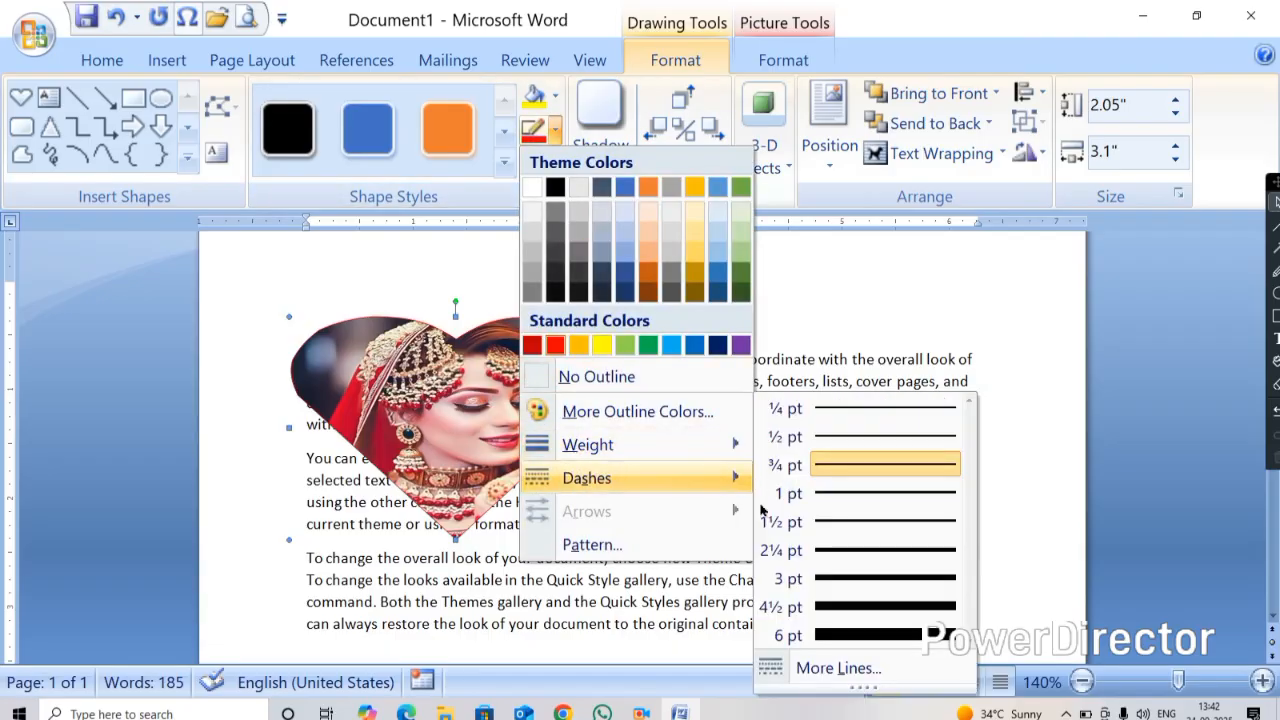
{"action": "left_click", "coordinate": [848, 578]}
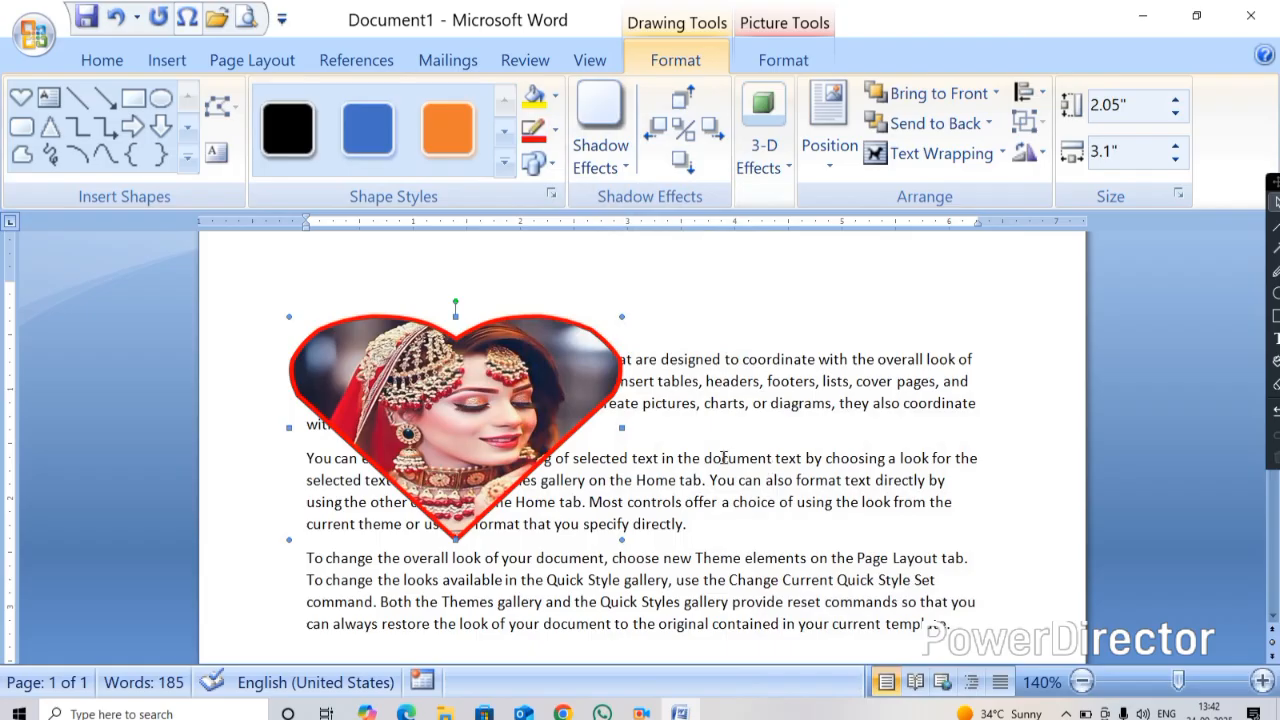
{"action": "key", "text": "Delete"}
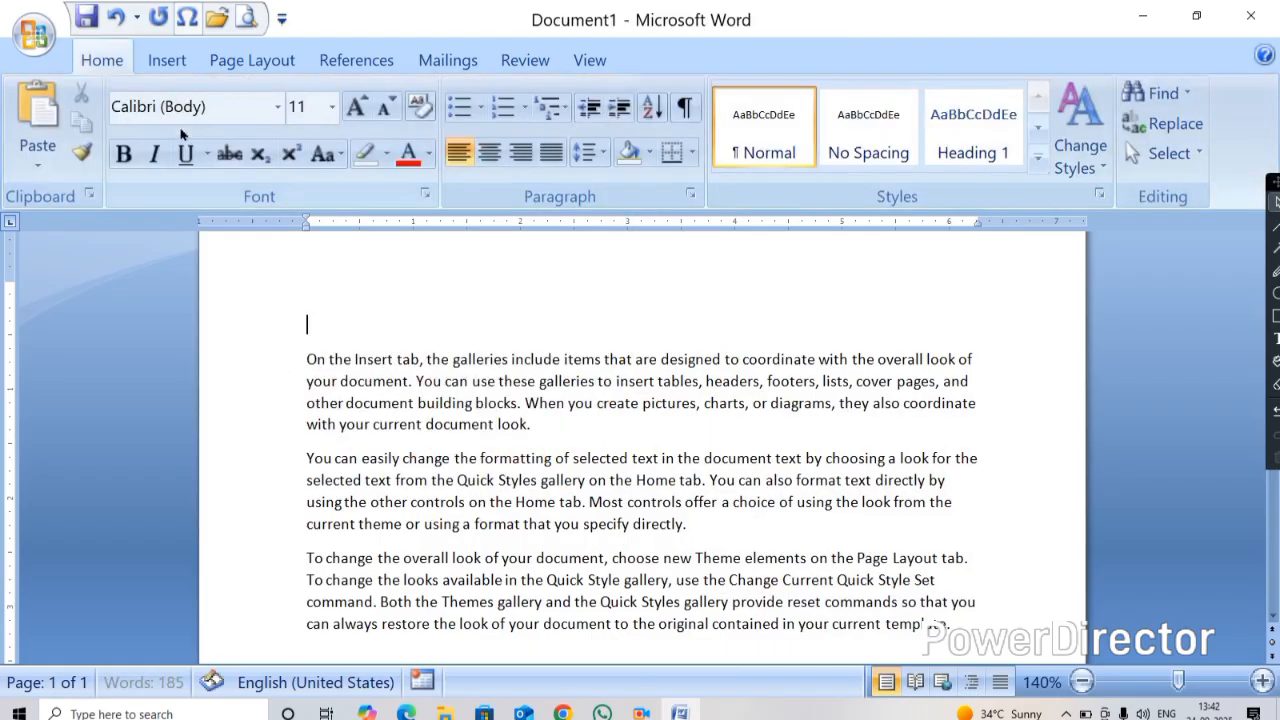
{"action": "left_click", "coordinate": [170, 58]}
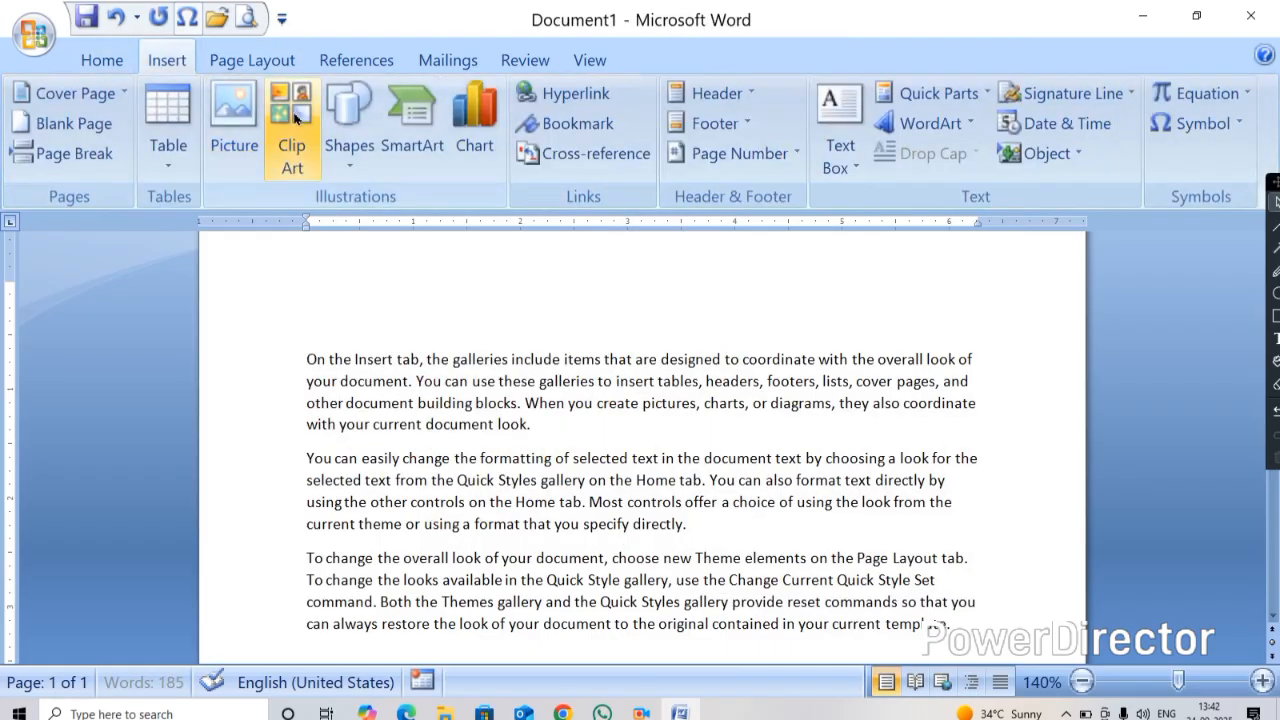
{"action": "left_click", "coordinate": [346, 140]}
{"action": "scroll", "coordinate": [407, 595], "scroll_direction": "down", "scroll_amount": 2}
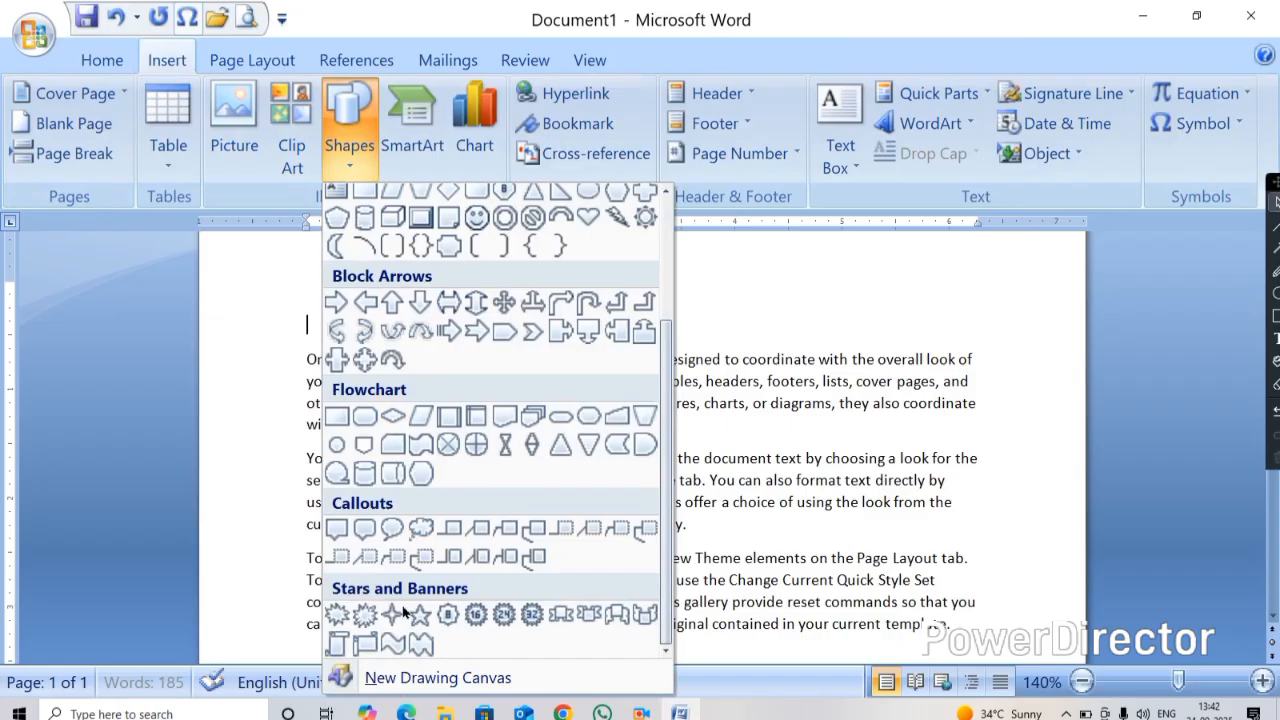
{"action": "left_click", "coordinate": [337, 617]}
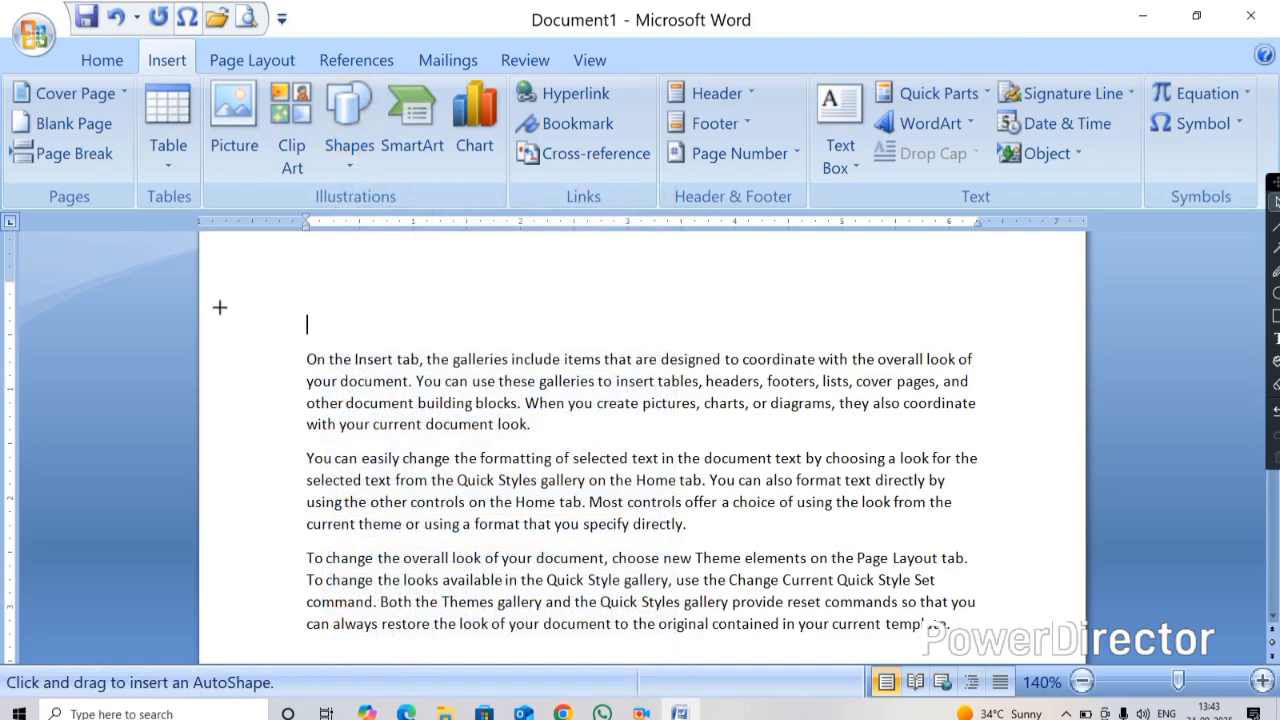
{"action": "key", "text": "Escape"}
{"action": "left_click_drag", "start_coordinate": [411, 410], "coordinate": [536, 433]}
{"action": "key", "text": "Delete"}
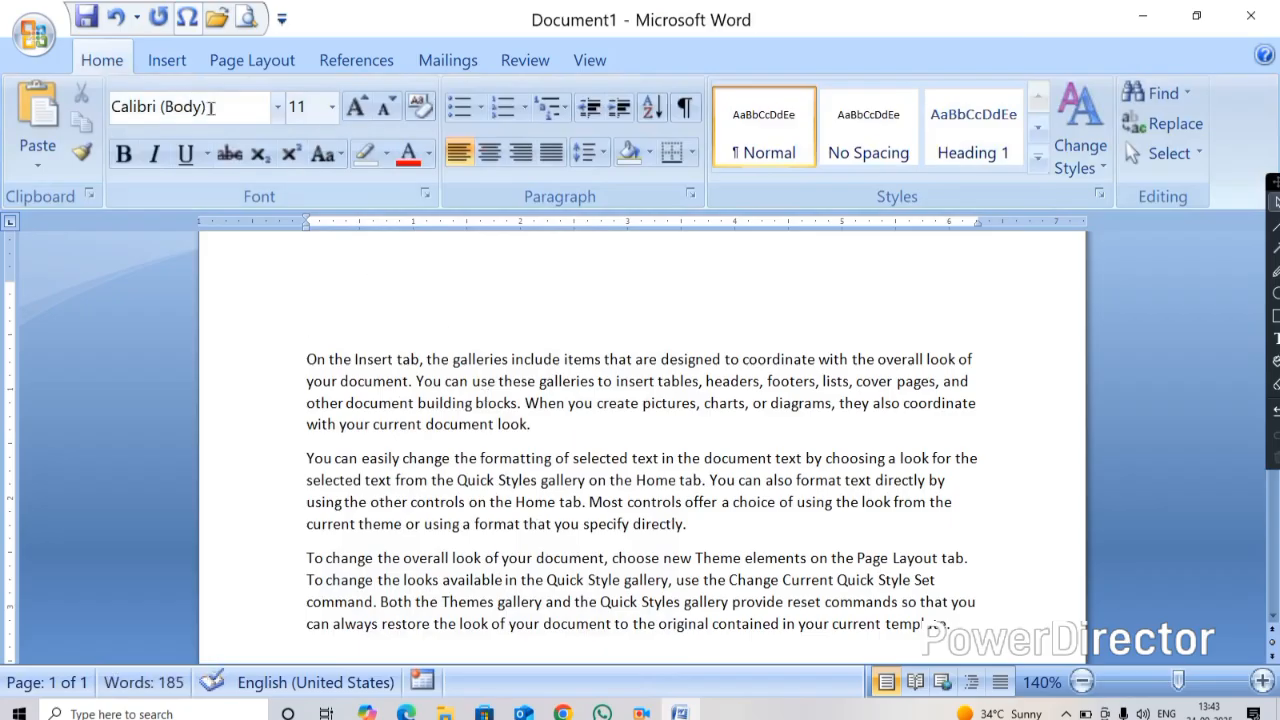
Draw a 16-point star about 4.28 by 4.47 inches over the text and apply the blue shape style
{"action": "left_click", "coordinate": [167, 60]}
{"action": "left_click", "coordinate": [325, 152]}
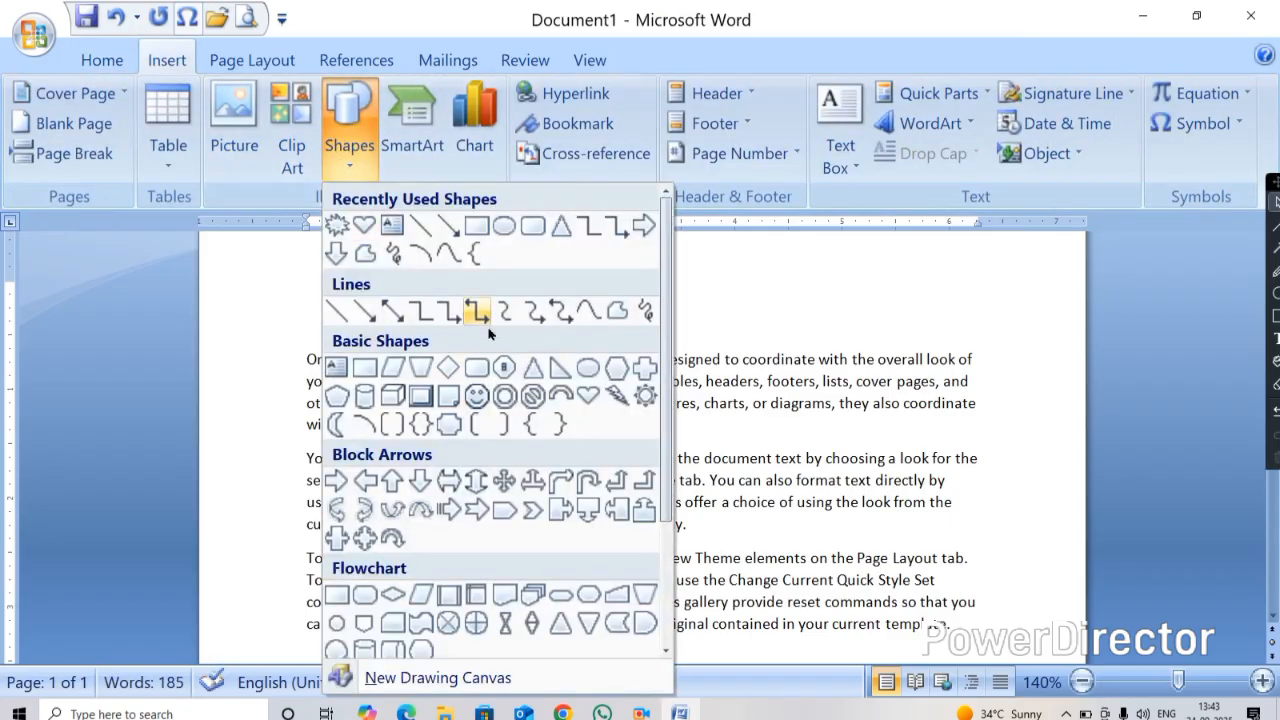
{"action": "scroll", "coordinate": [488, 336], "scroll_direction": "down", "scroll_amount": 3}
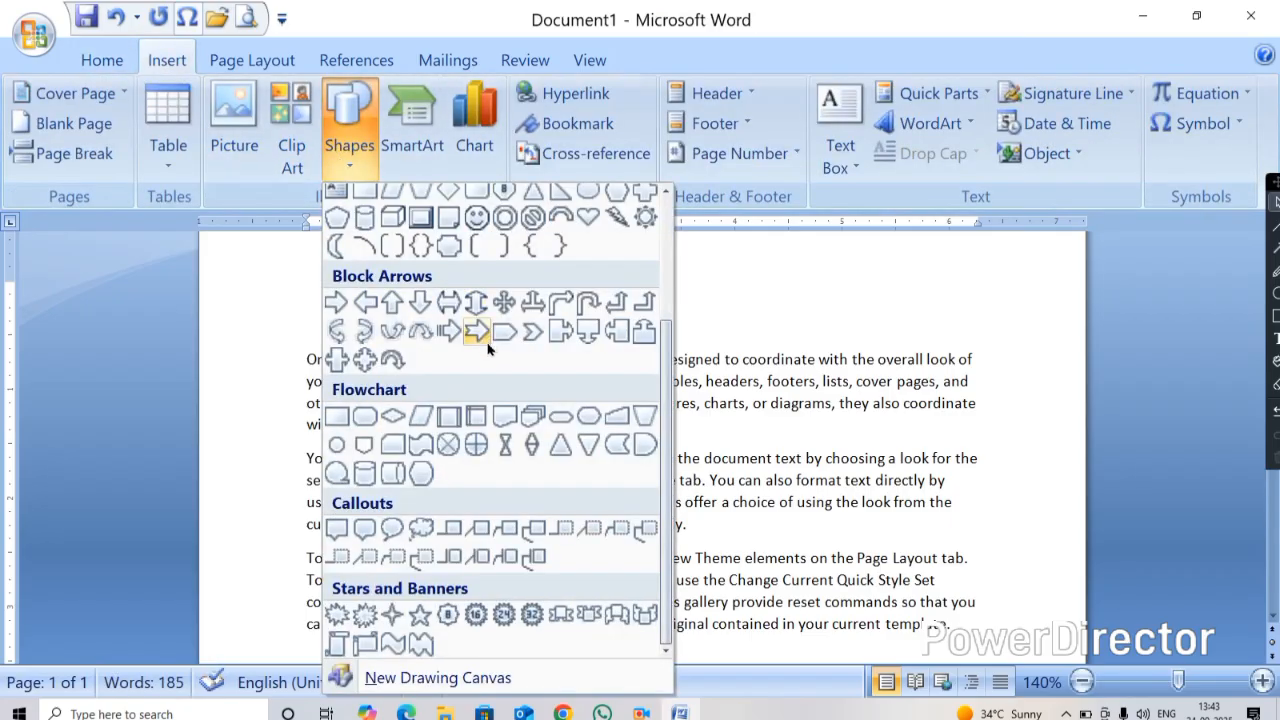
{"action": "left_click", "coordinate": [478, 618]}
{"action": "mouse_move", "coordinate": [608, 548]}
{"action": "left_mouse_down"}
{"action": "mouse_move", "coordinate": [775, 610]}
{"action": "mouse_move", "coordinate": [774, 666]}
{"action": "mouse_move", "coordinate": [771, 656]}
{"action": "left_mouse_up"}
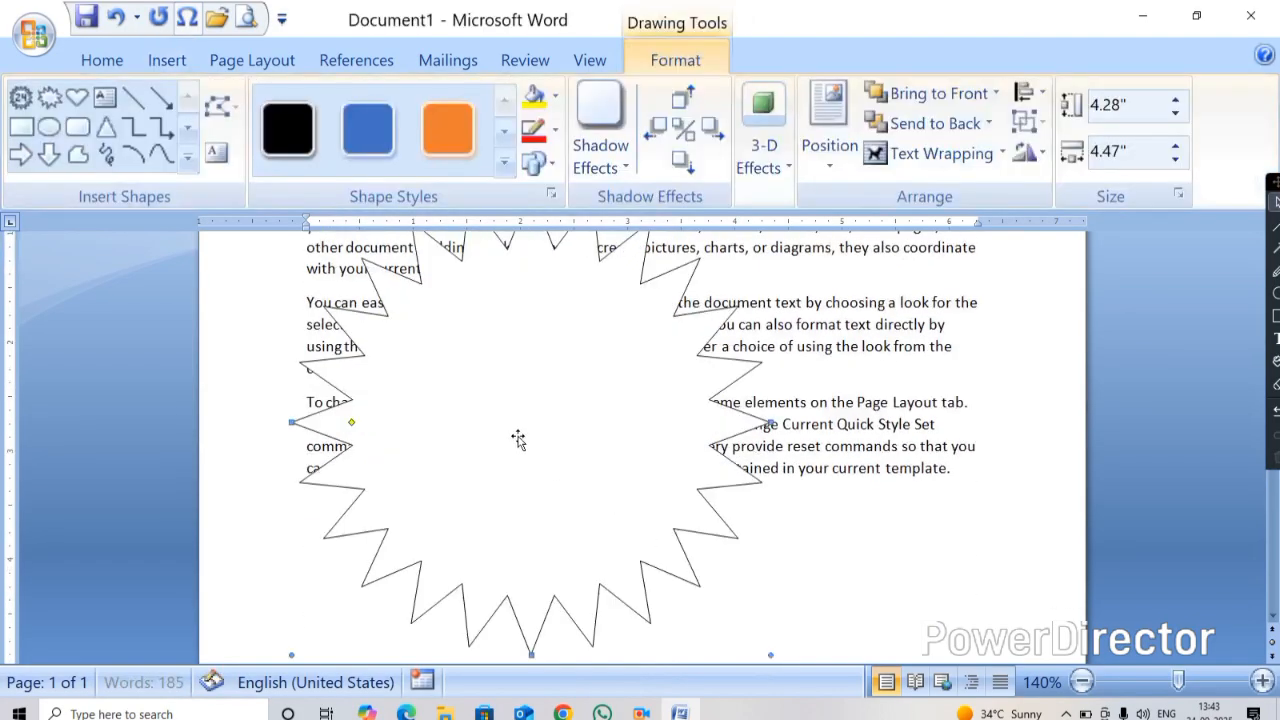
{"action": "left_click", "coordinate": [370, 124]}
Reshape the star's points by moving its adjustment handle
{"action": "scroll", "coordinate": [366, 520], "scroll_direction": "up", "scroll_amount": 1}
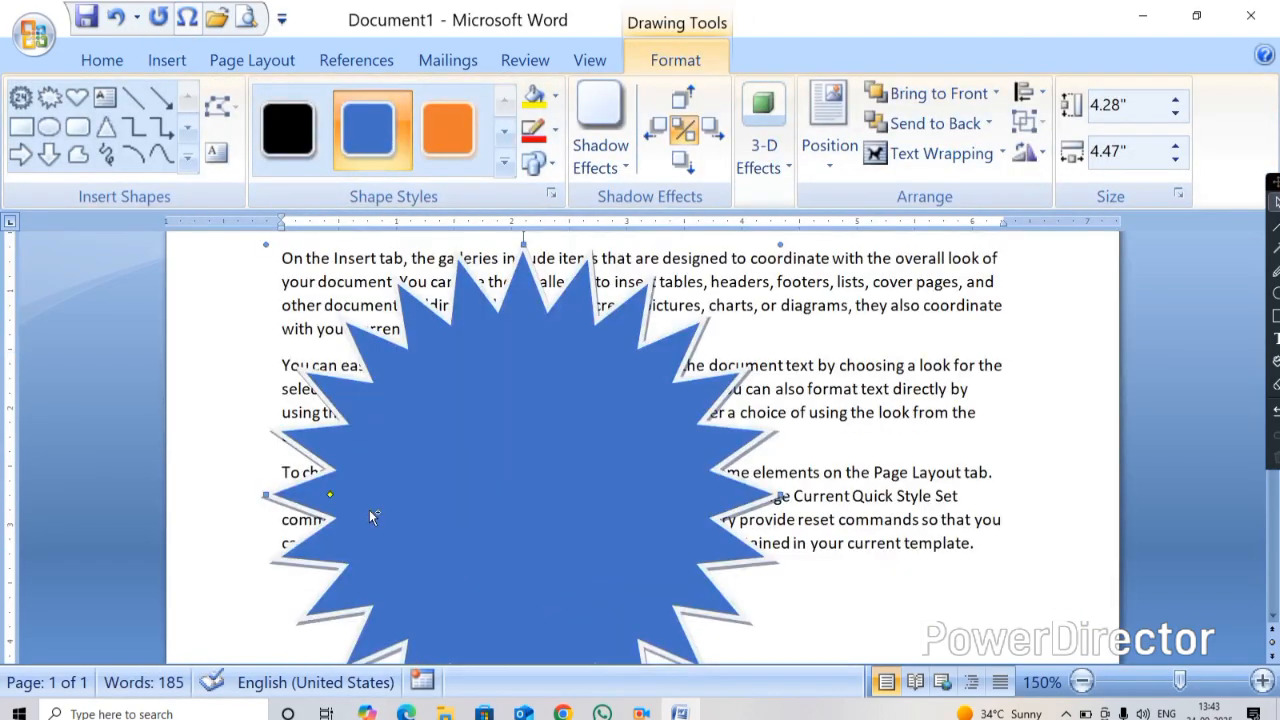
{"action": "scroll", "coordinate": [368, 508], "scroll_direction": "up", "scroll_amount": 7, "text": "ctrl"}
{"action": "left_click_drag", "start_coordinate": [267, 516], "coordinate": [370, 466]}
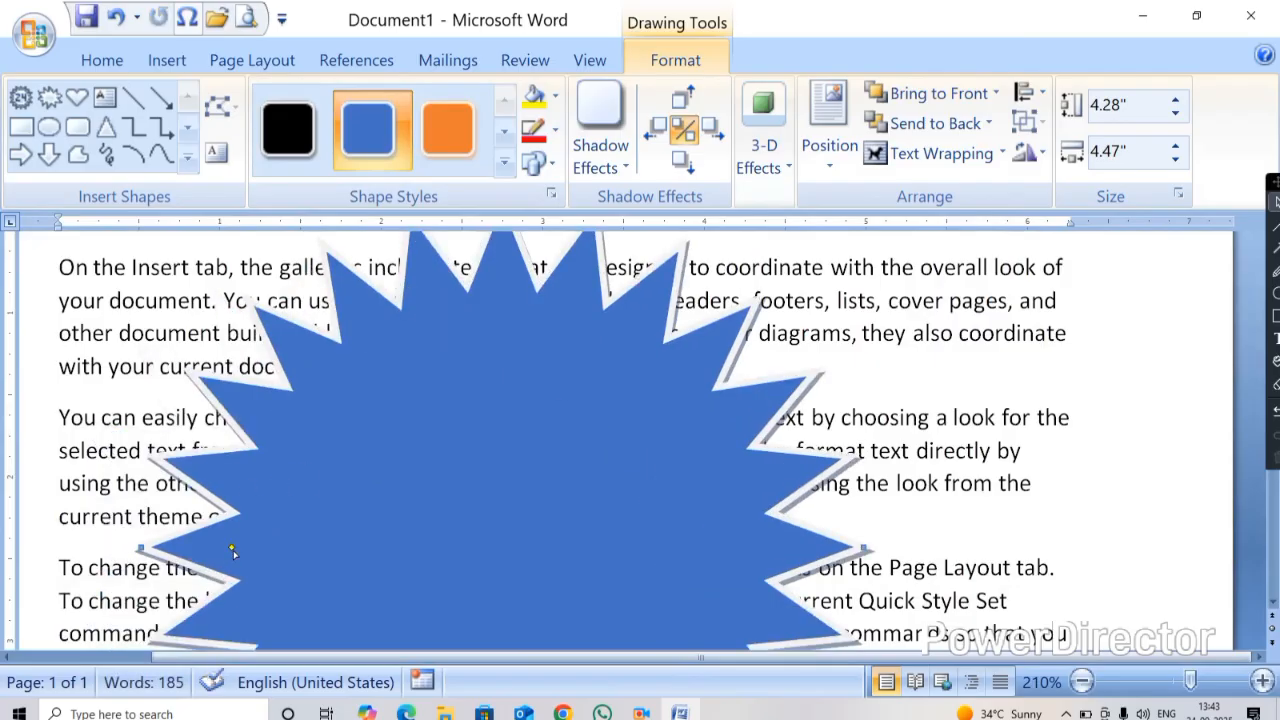
{"action": "left_click_drag", "start_coordinate": [281, 575], "coordinate": [439, 575]}
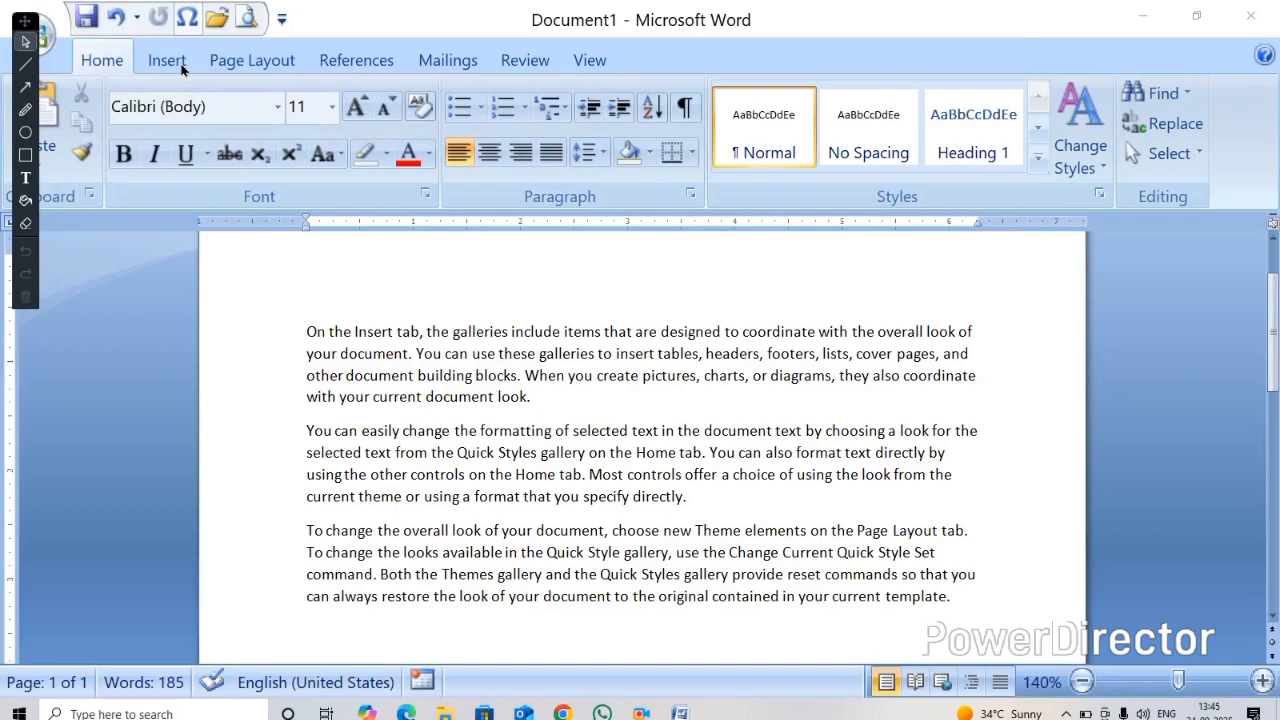
Draw another 16-point star about 3.1 by 3.54 inches over the first paragraphs
{"action": "left_click", "coordinate": [160, 66]}
{"action": "left_click", "coordinate": [160, 63]}
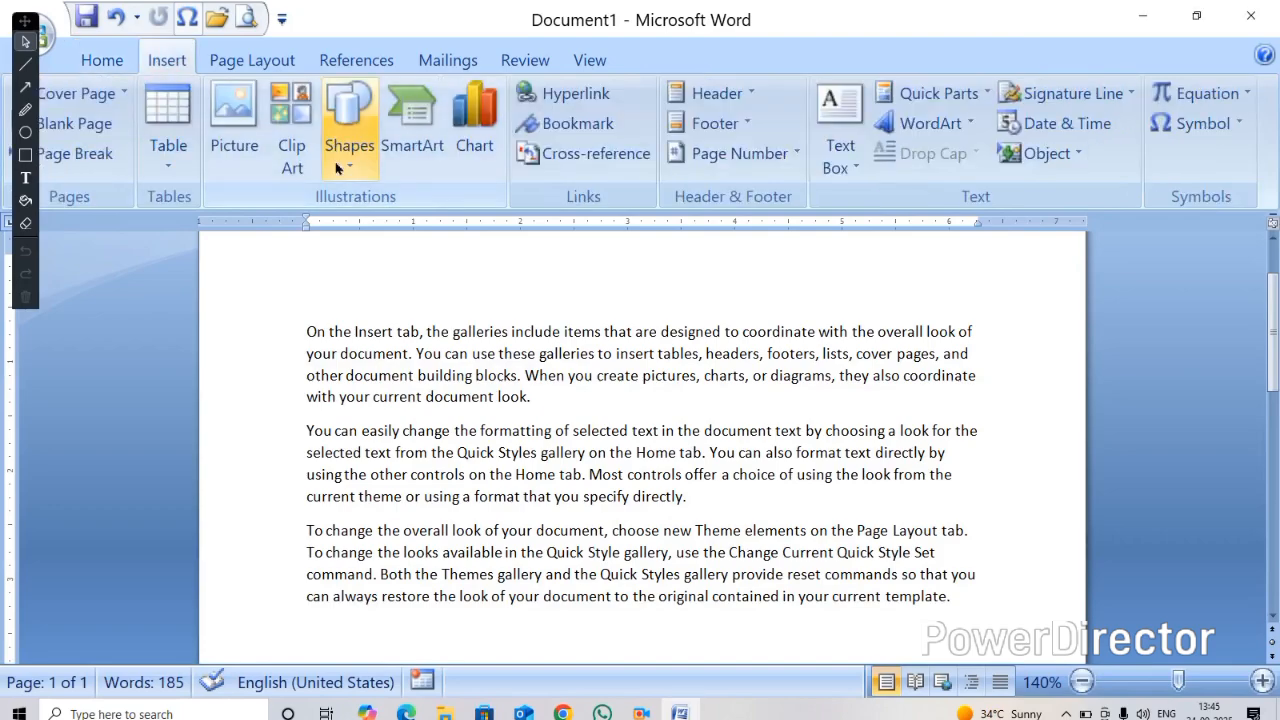
{"action": "left_click", "coordinate": [347, 125]}
{"action": "scroll", "coordinate": [390, 405], "scroll_direction": "down", "scroll_amount": 3}
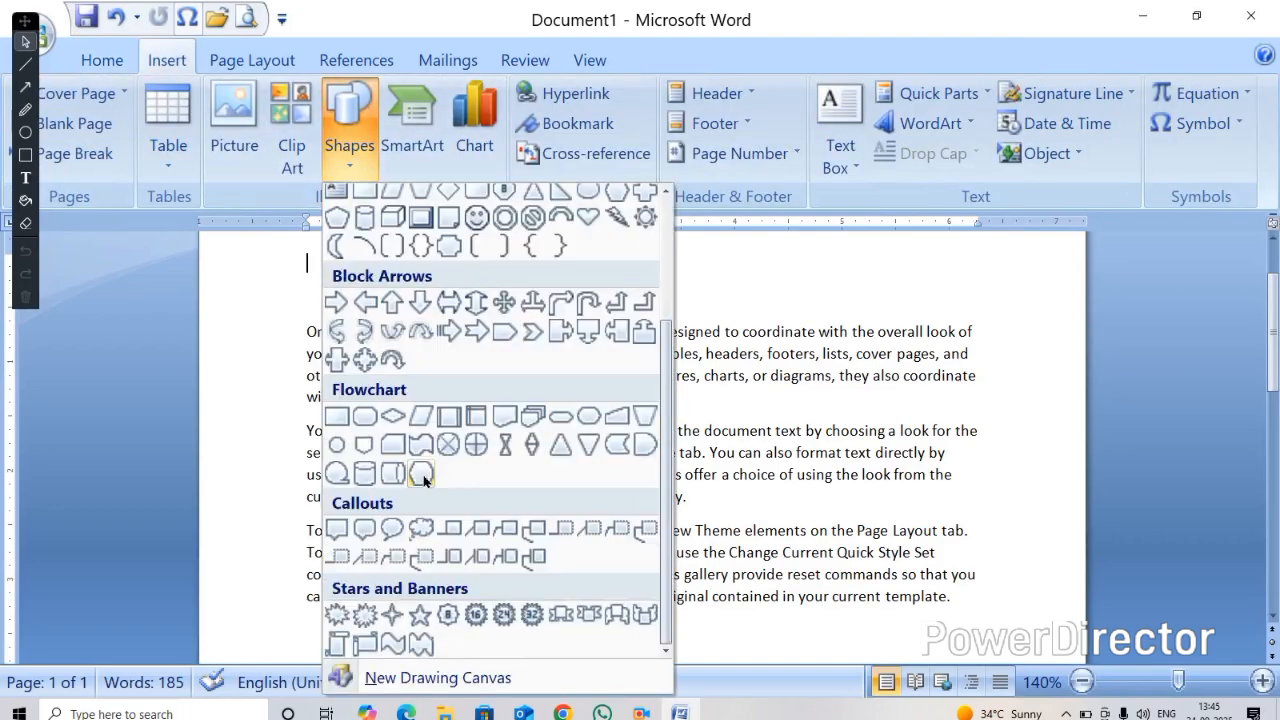
{"action": "left_click", "coordinate": [517, 617]}
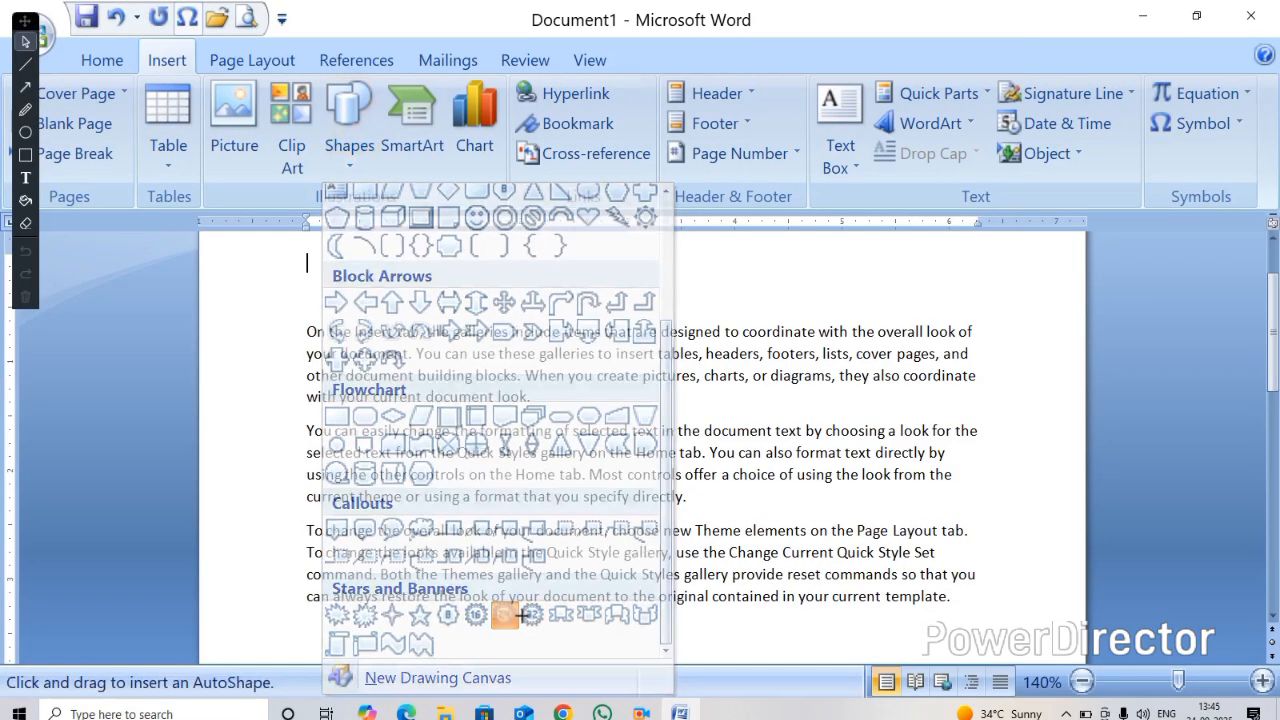
{"action": "mouse_move", "coordinate": [292, 292]}
{"action": "left_mouse_down"}
{"action": "mouse_move", "coordinate": [657, 571]}
{"action": "mouse_move", "coordinate": [671, 629]}
{"action": "left_mouse_up"}
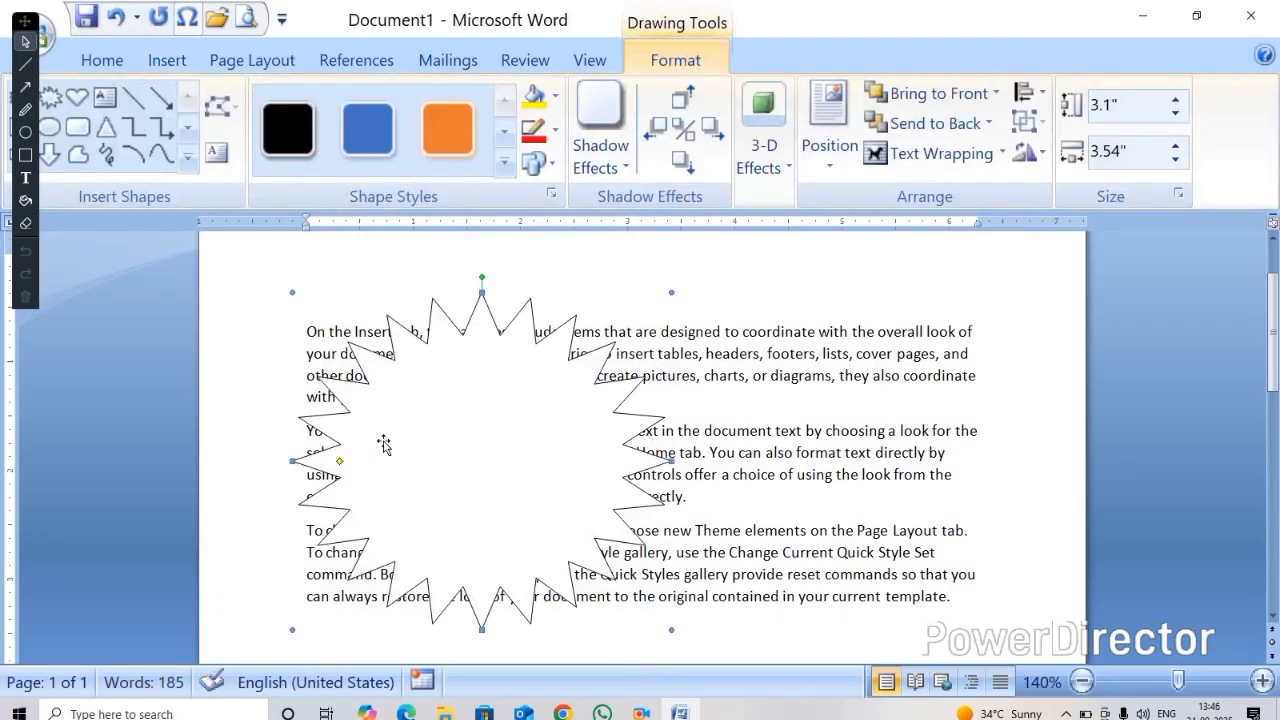
Thin the second star's points into long rays with its adjustment handle and apply the blue shape style
{"action": "scroll", "coordinate": [390, 445], "scroll_direction": "up", "scroll_amount": 6}
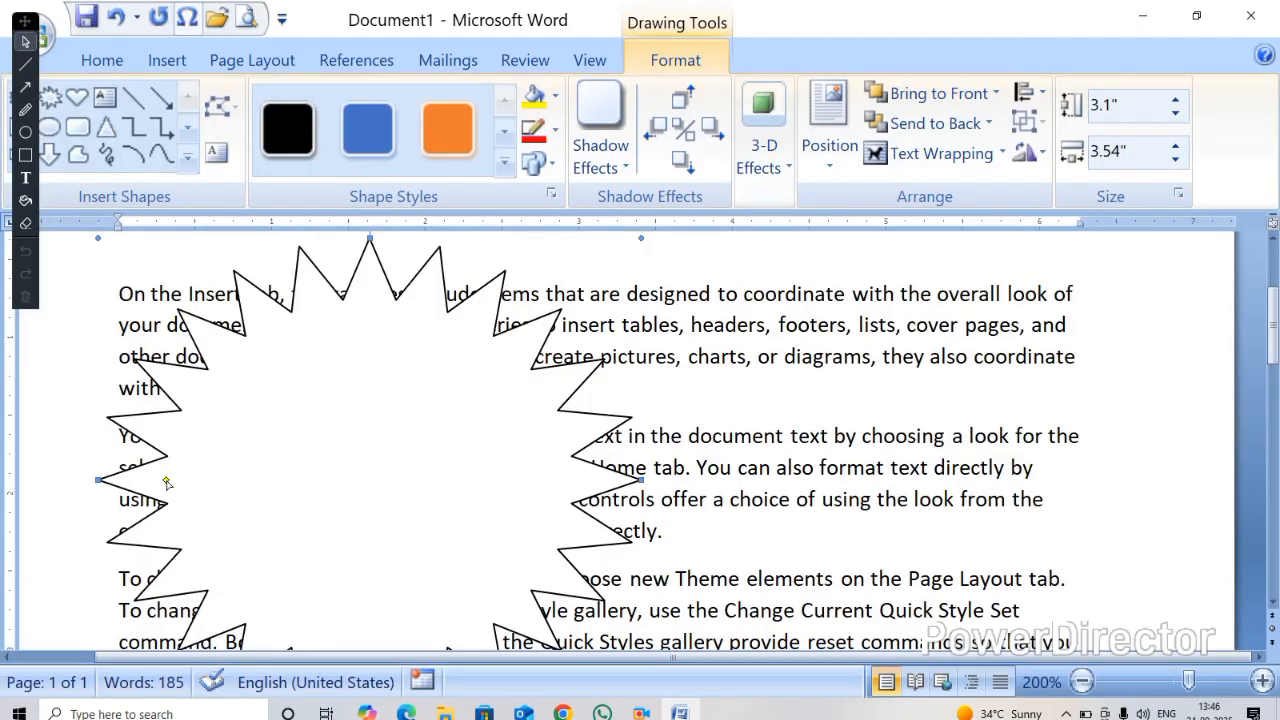
{"action": "left_click_drag", "start_coordinate": [167, 483], "coordinate": [325, 500]}
{"action": "left_click", "coordinate": [368, 128]}
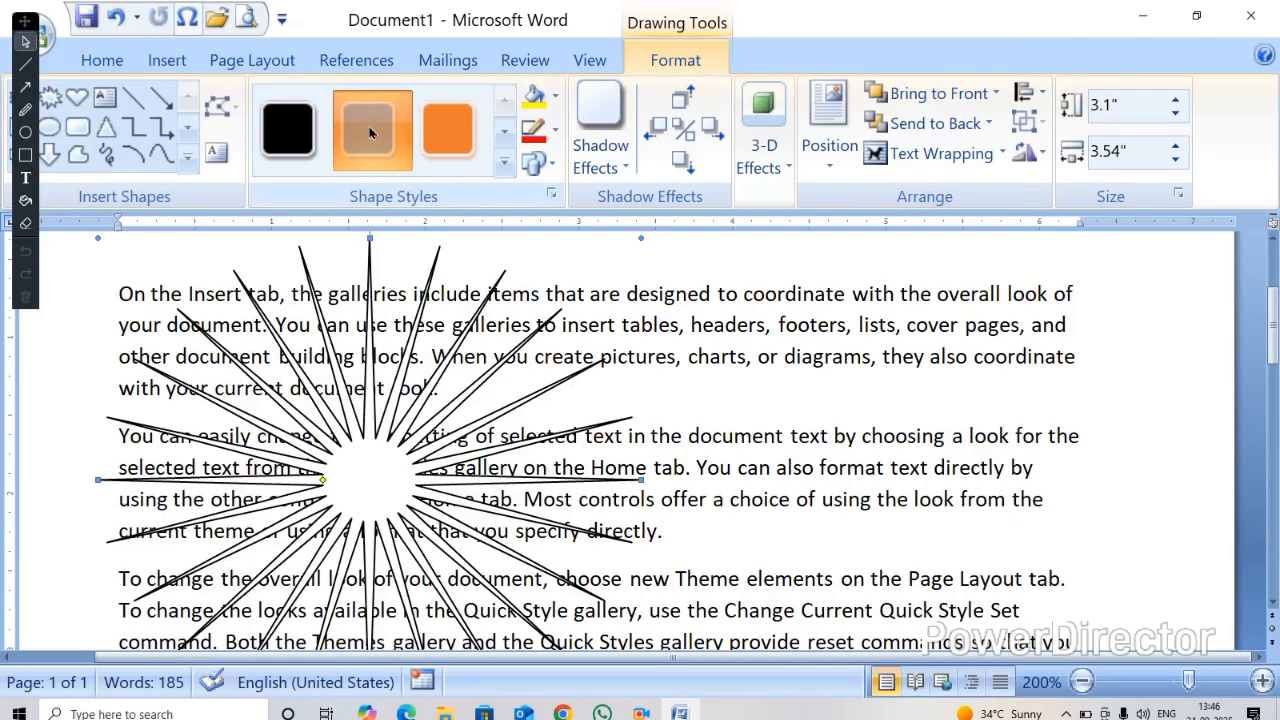
Shorten the star's points by moving its adjustment handle back toward the edge
{"action": "scroll", "coordinate": [467, 483], "scroll_direction": "down", "scroll_amount": 10}
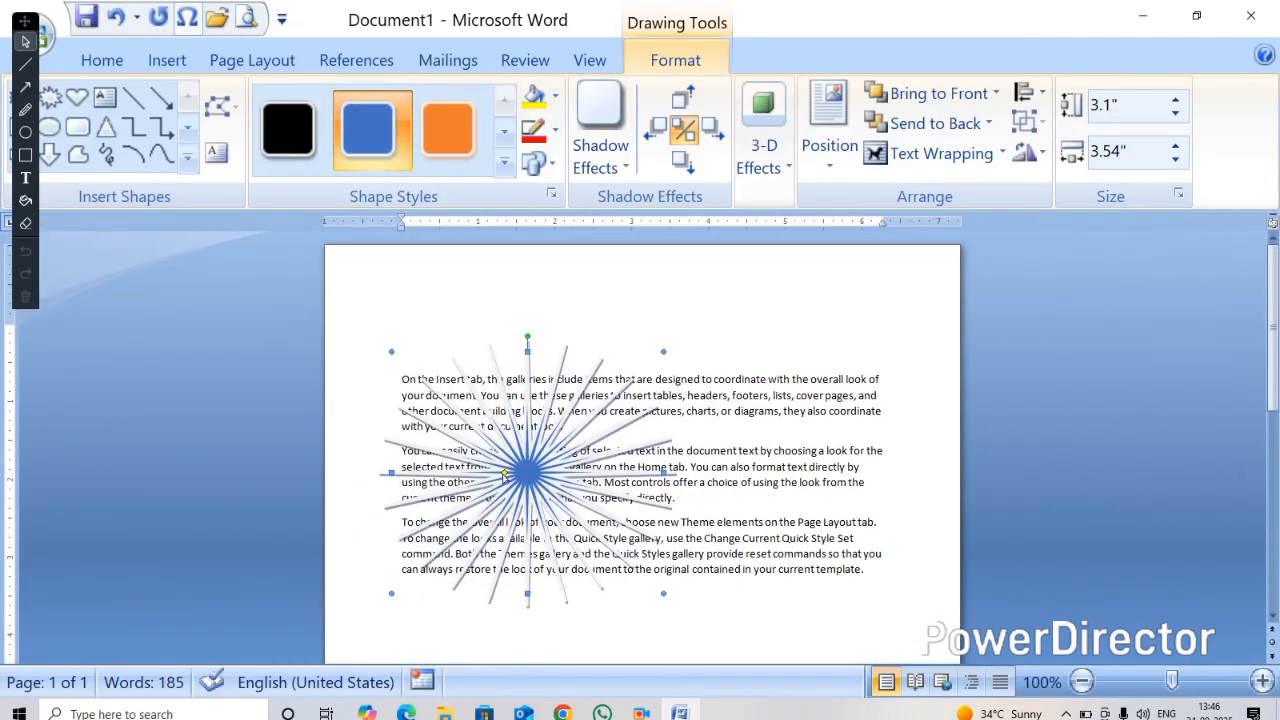
{"action": "left_click_drag", "start_coordinate": [505, 472], "coordinate": [413, 472]}
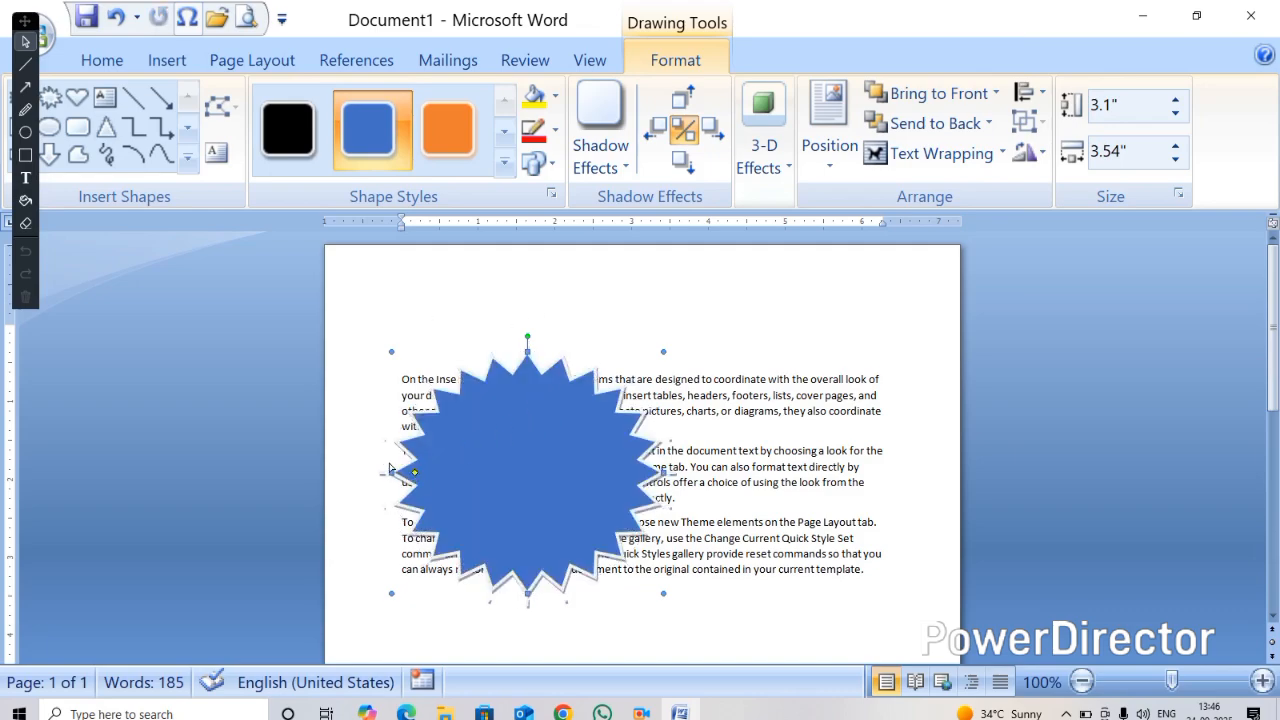
{"action": "left_click_drag", "start_coordinate": [410, 472], "coordinate": [401, 472]}
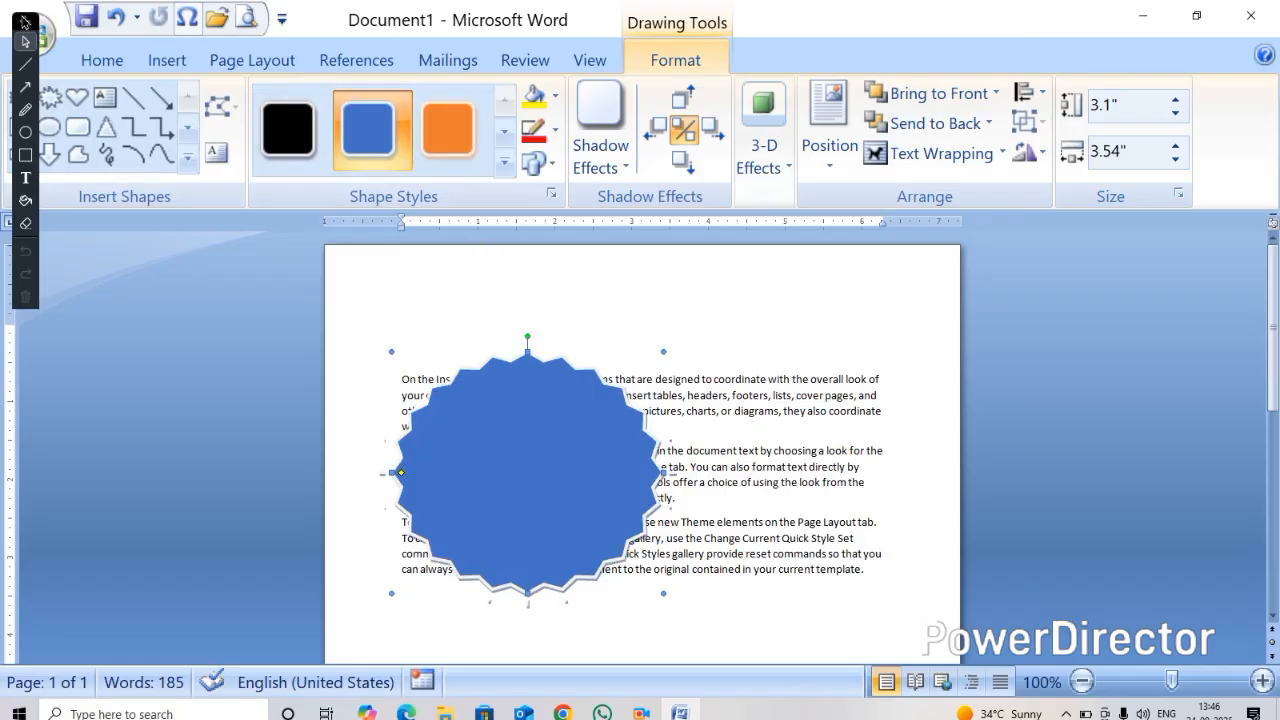
Delete the star from the document
{"action": "mouse_move", "coordinate": [30, 20]}
{"action": "left_mouse_down"}
{"action": "mouse_move", "coordinate": [471, 138]}
{"action": "mouse_move", "coordinate": [1060, 180]}
{"action": "mouse_move", "coordinate": [1266, 172]}
{"action": "left_mouse_up"}
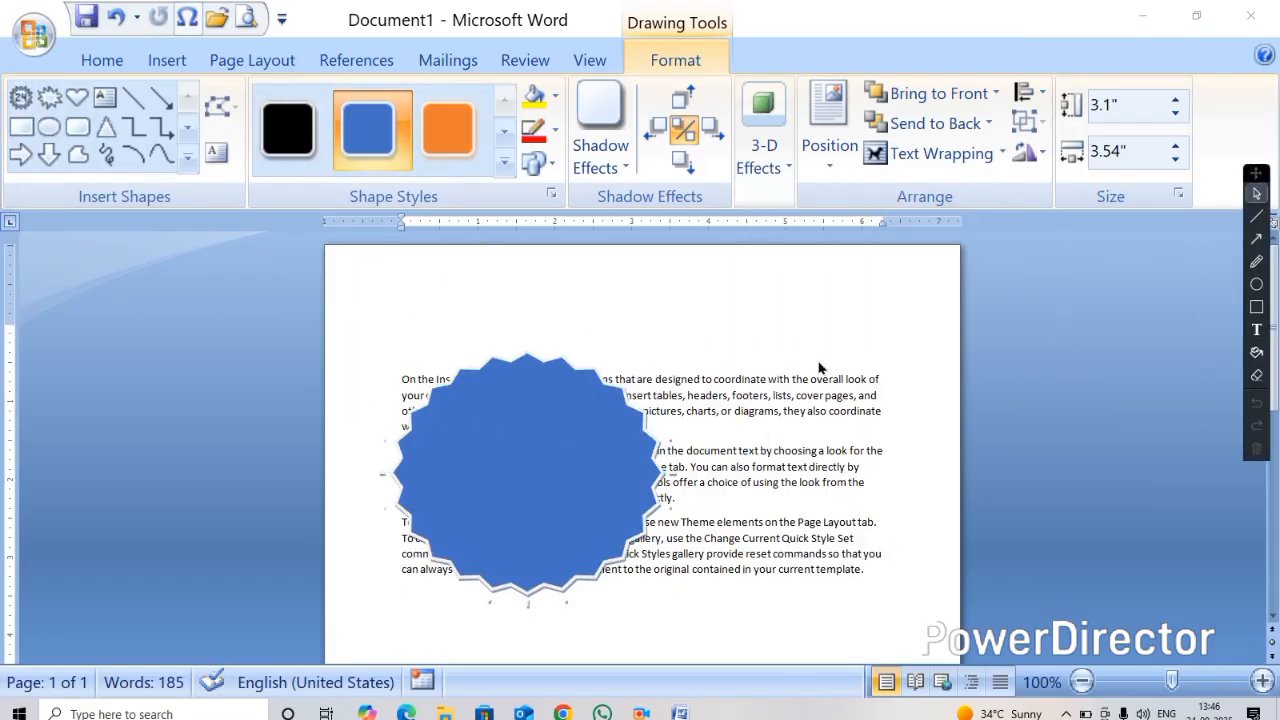
{"action": "left_click", "coordinate": [549, 437]}
{"action": "key", "text": "Delete"}
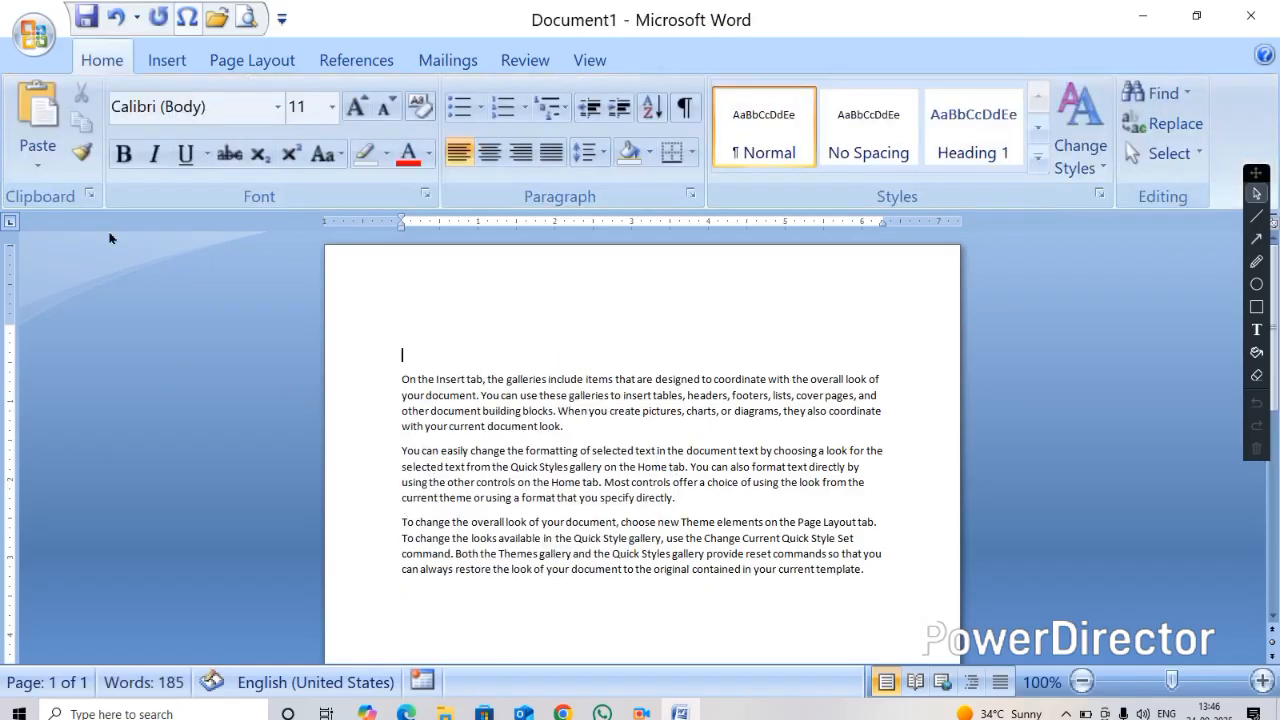
{"action": "left_click", "coordinate": [165, 60]}
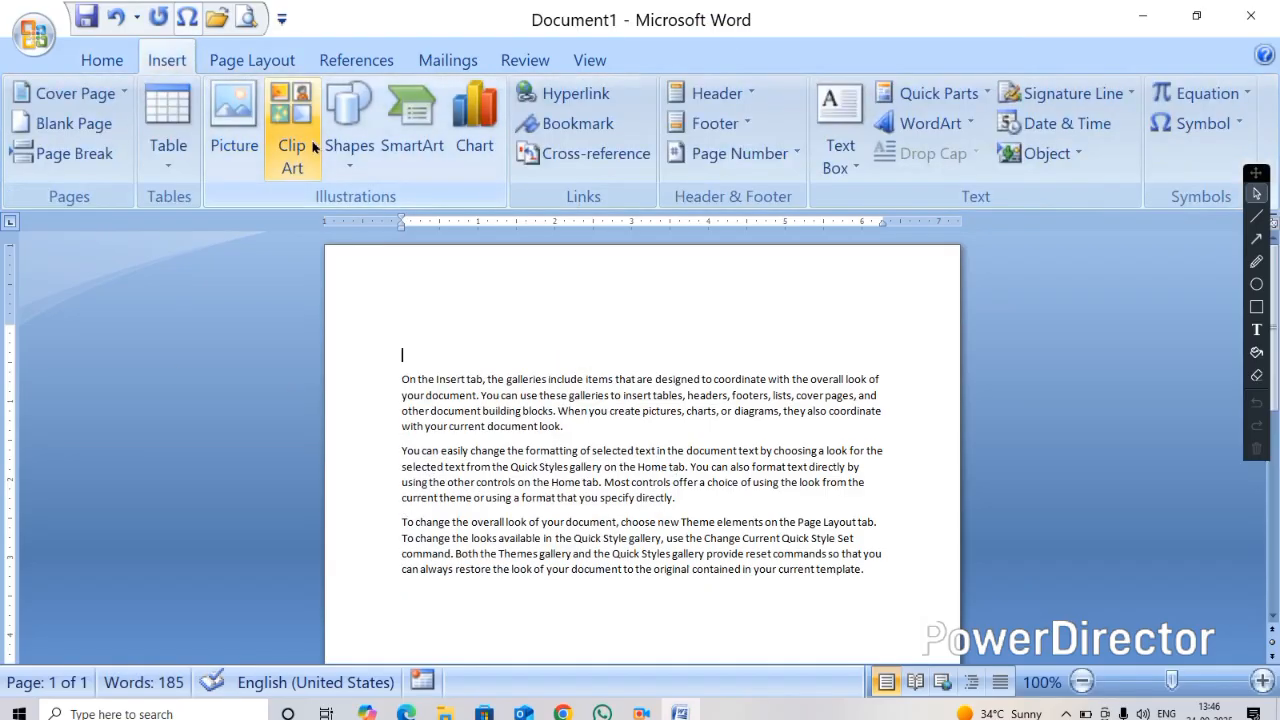
{"action": "left_click", "coordinate": [356, 170]}
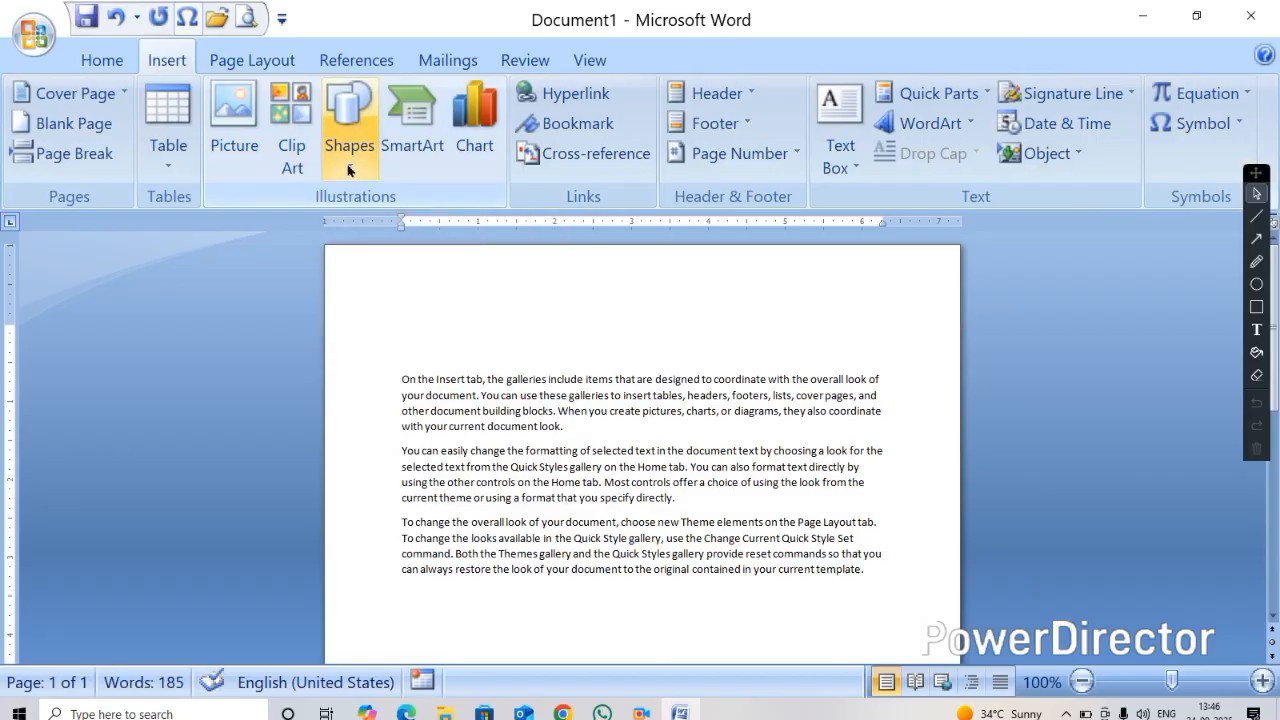
{"action": "scroll", "coordinate": [456, 356], "scroll_direction": "down", "scroll_amount": 3}
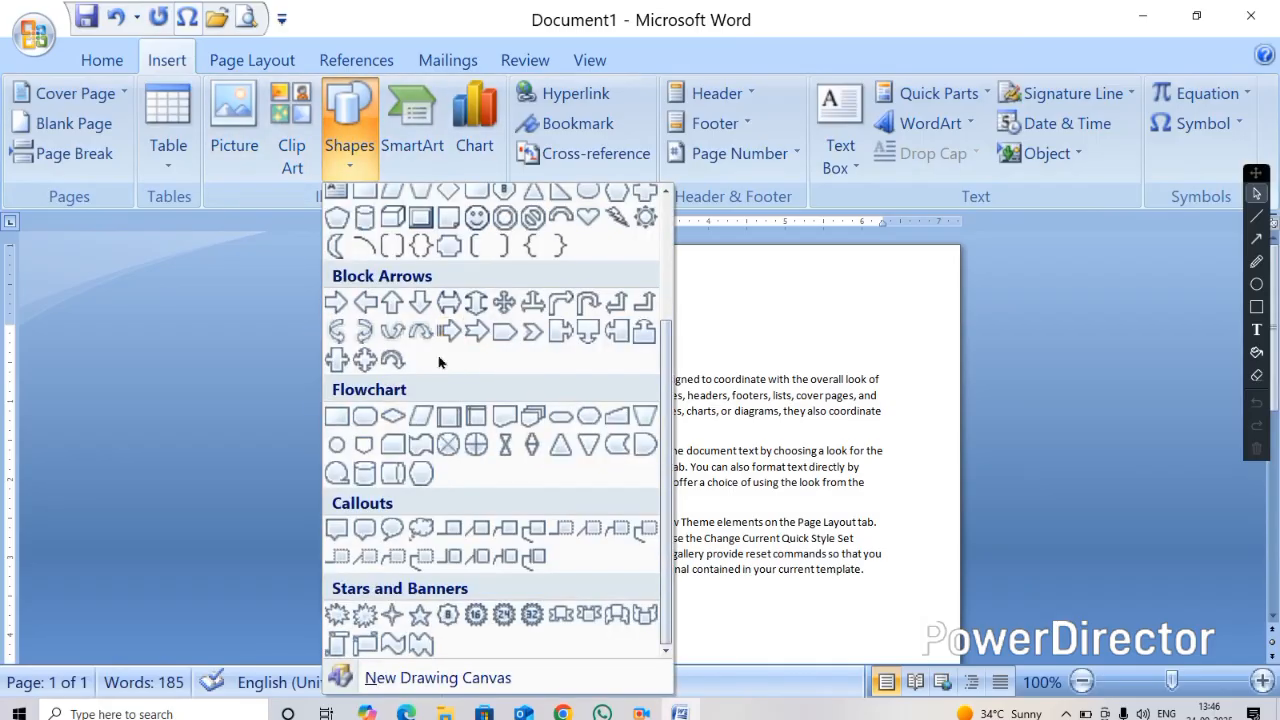
{"action": "left_click", "coordinate": [742, 319]}
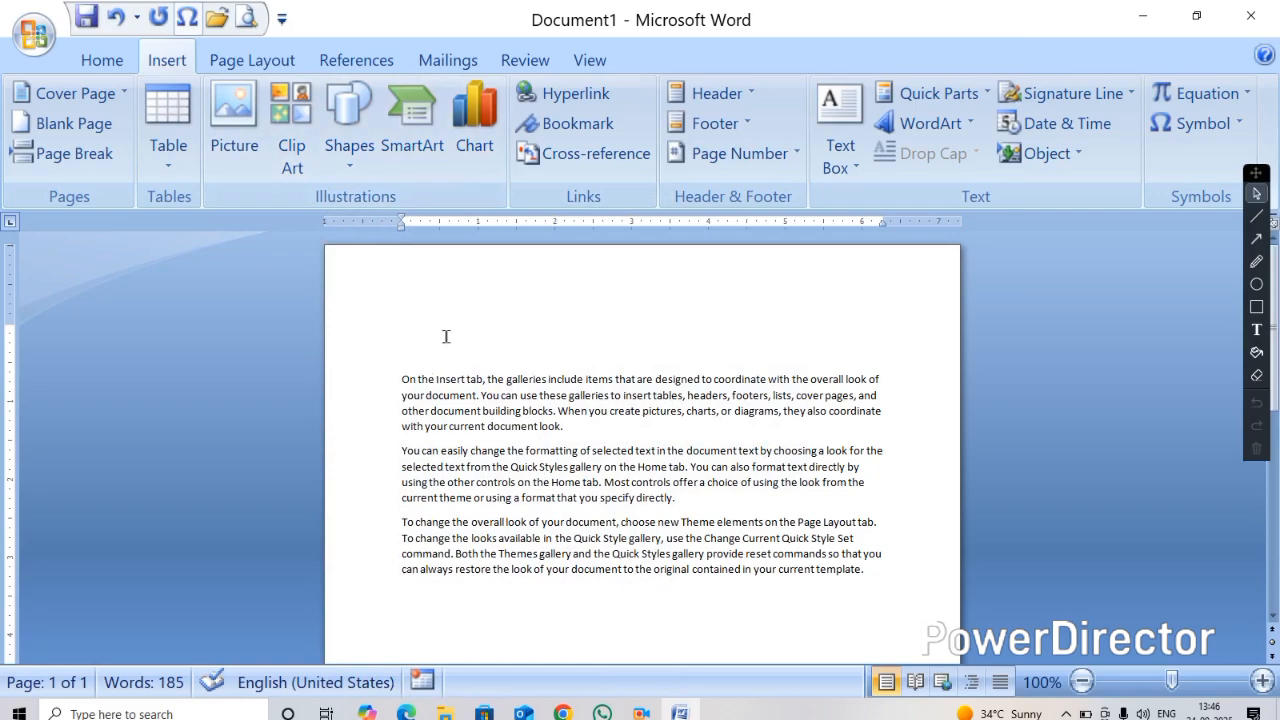
Add two blank lines above the text and insert a Vertical Picture List SmartArt graphic from the List category
{"action": "key", "text": "Return"}
{"action": "key", "text": "Return"}
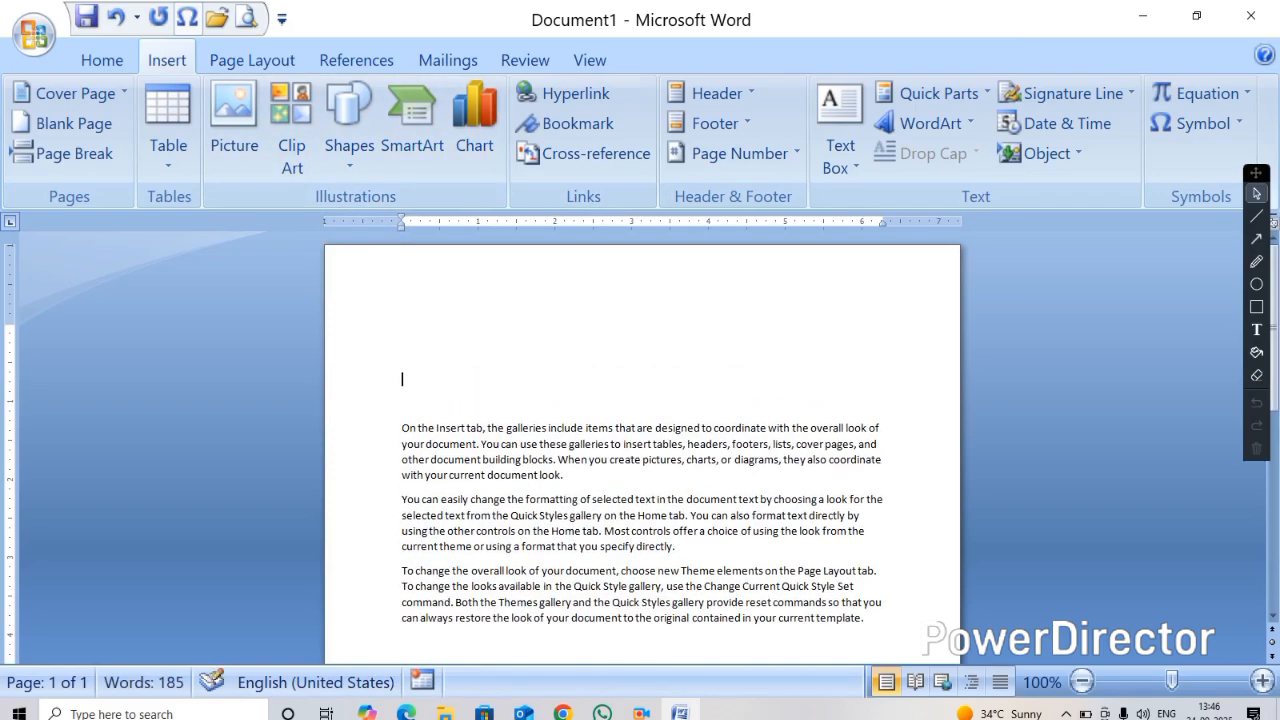
{"action": "left_click", "coordinate": [410, 127]}
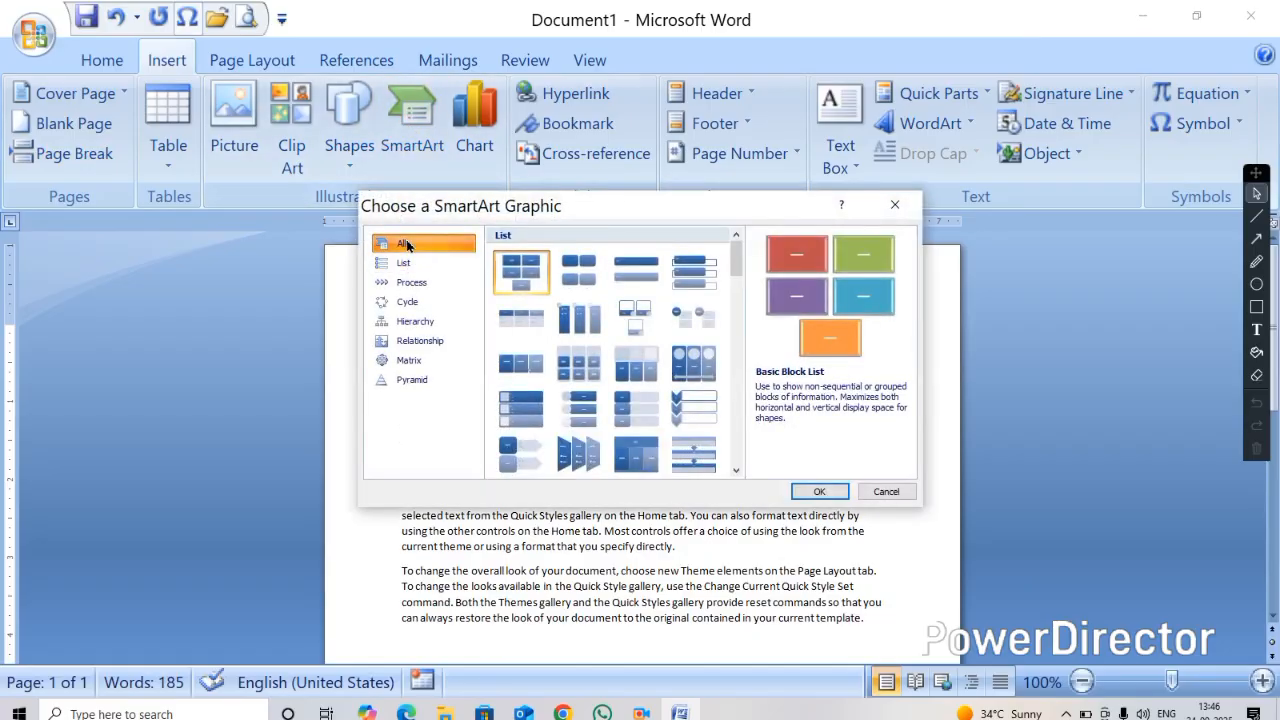
{"action": "scroll", "coordinate": [635, 330], "scroll_direction": "down", "scroll_amount": 15}
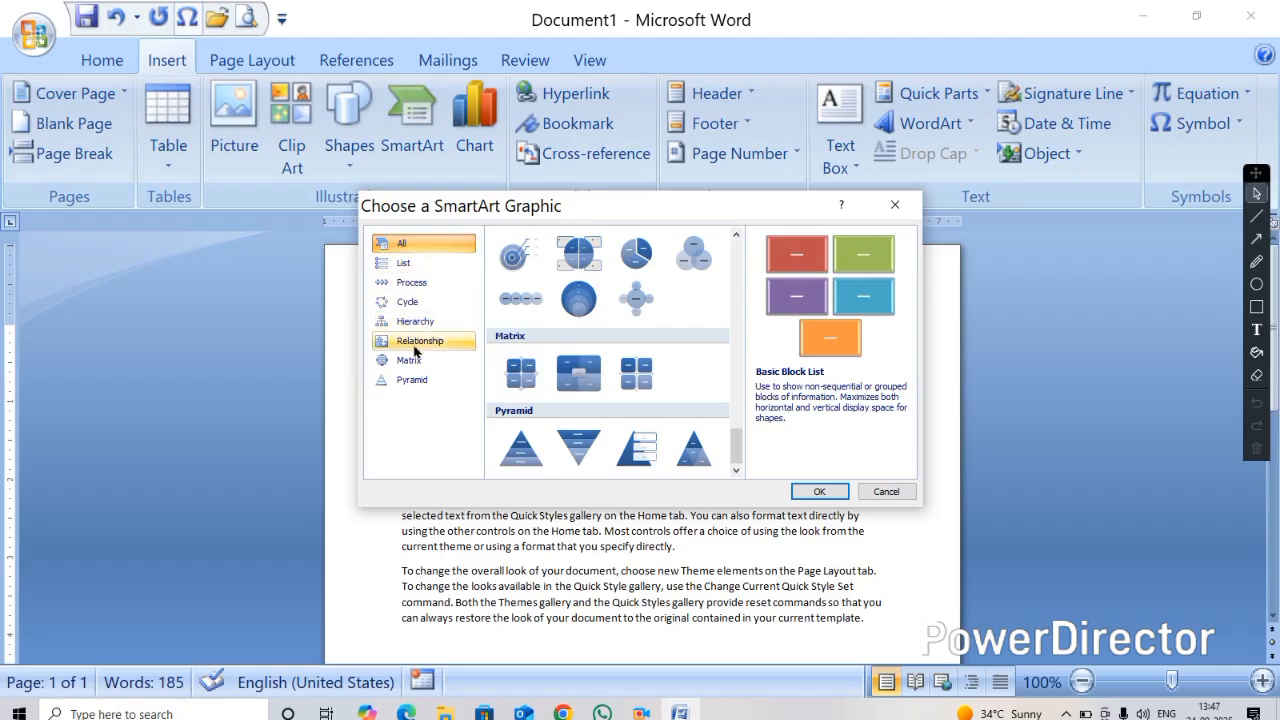
{"action": "scroll", "coordinate": [641, 301], "scroll_direction": "up", "scroll_amount": 10}
{"action": "left_click", "coordinate": [404, 264]}
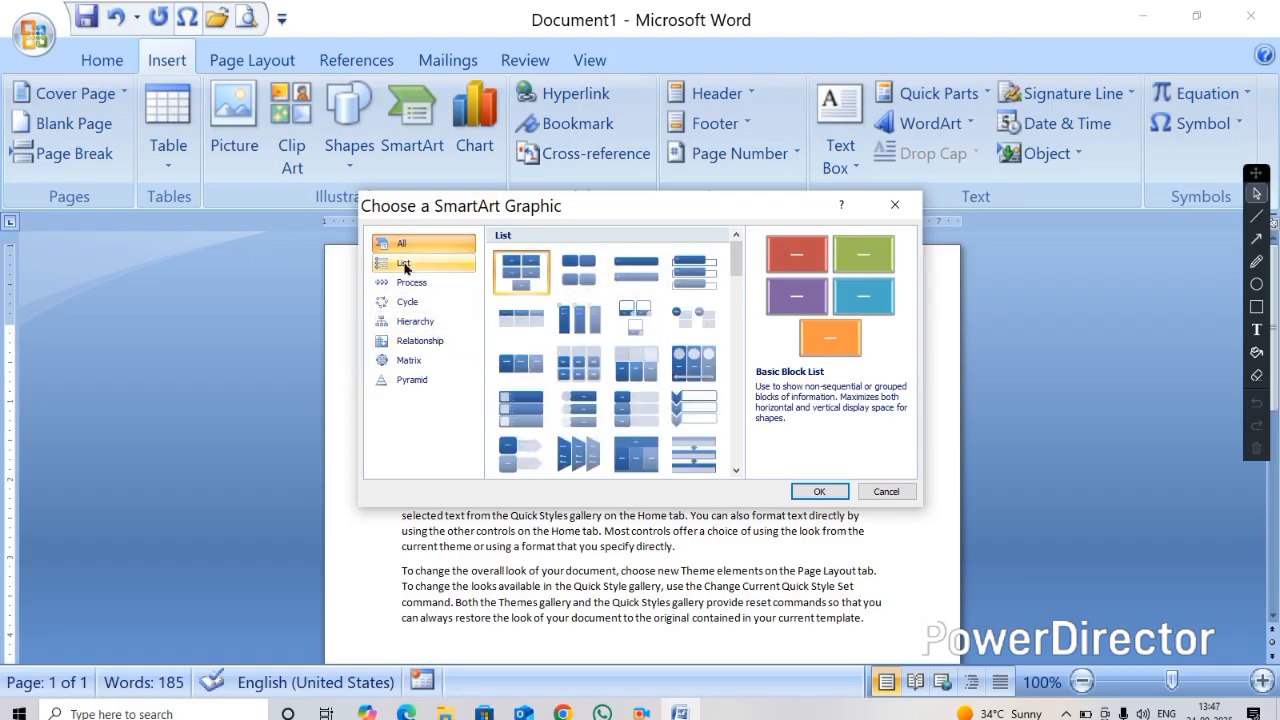
{"action": "left_click", "coordinate": [404, 264]}
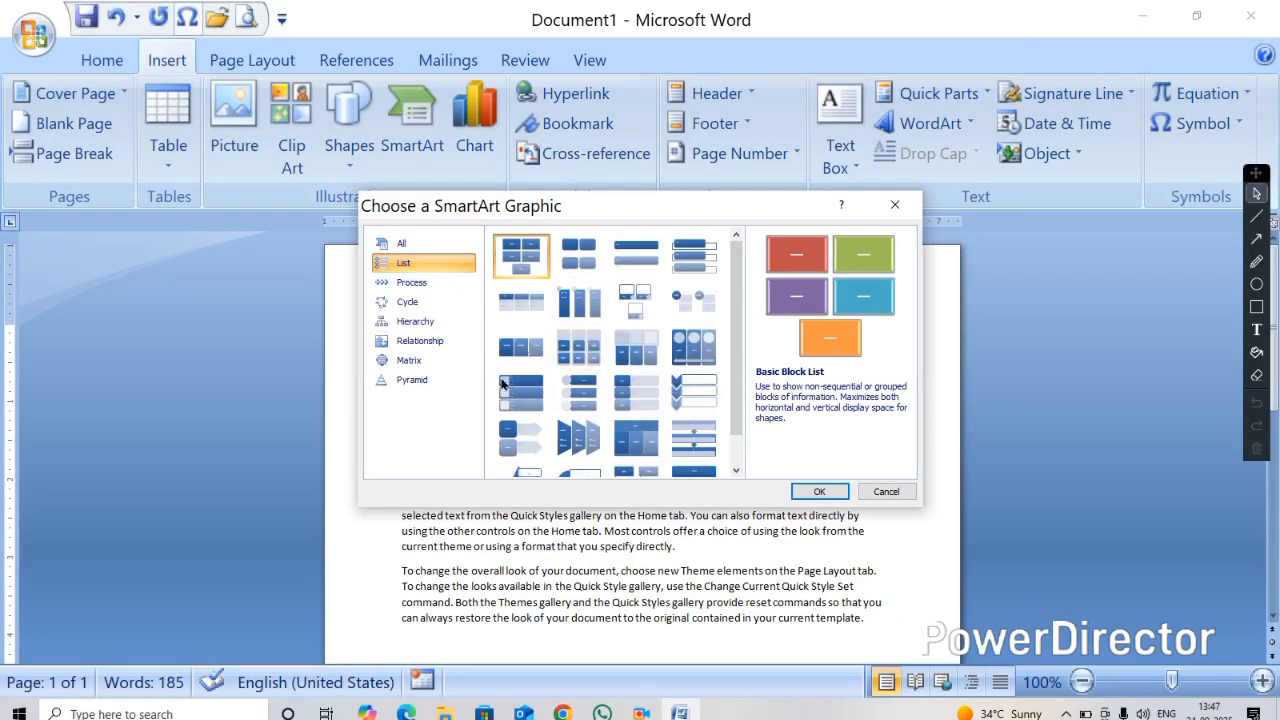
{"action": "left_click", "coordinate": [535, 391]}
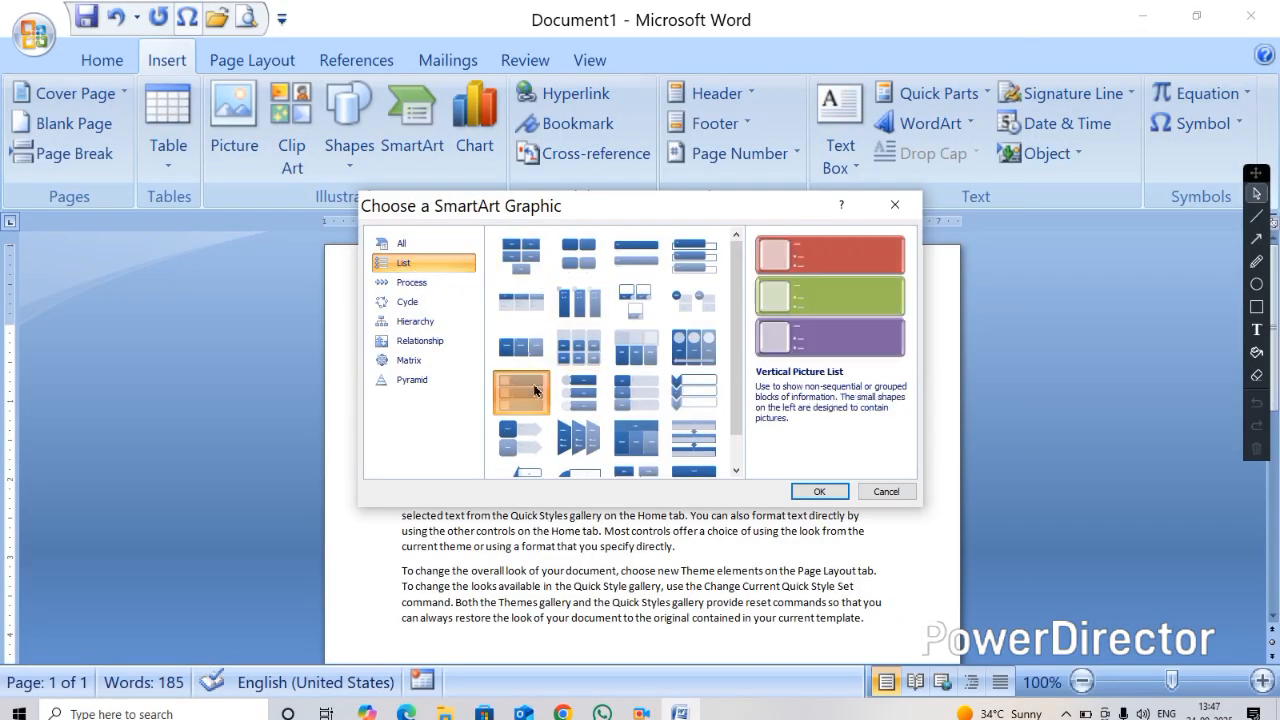
{"action": "left_click", "coordinate": [800, 492]}
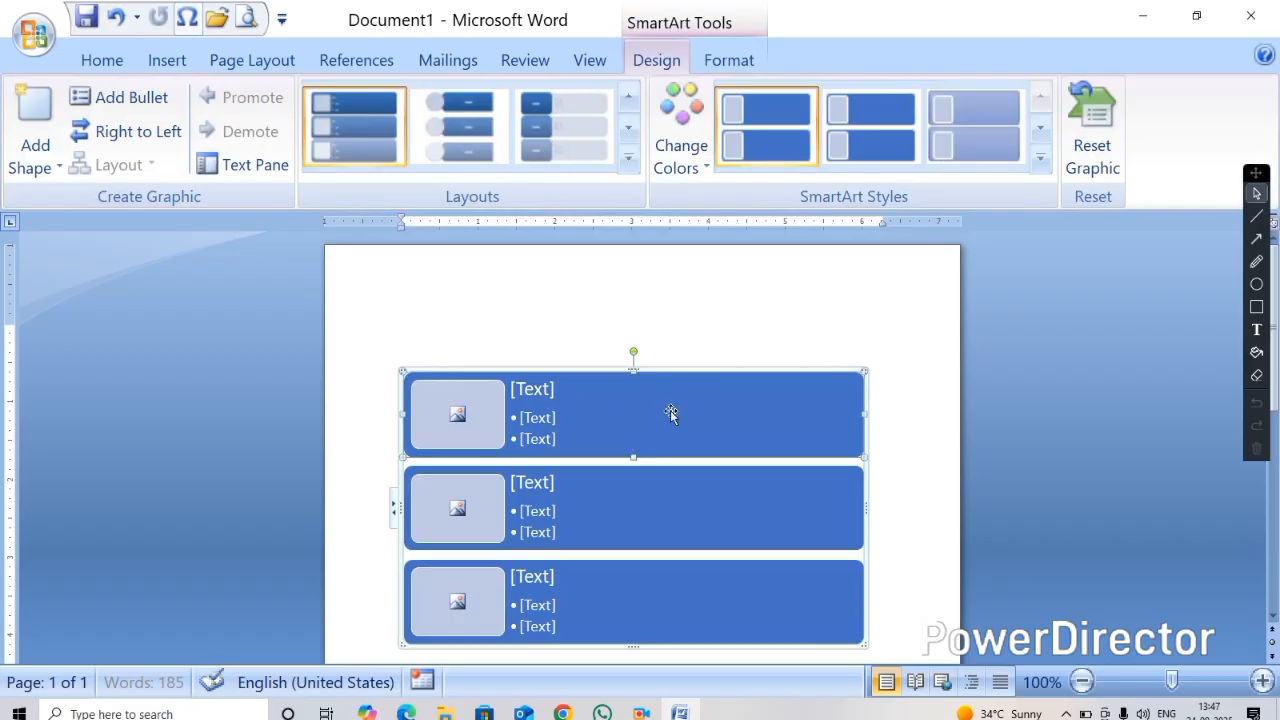
Insert the picture SARSHWATI JI 33 into the first SmartArt item's picture placeholder
{"action": "left_click", "coordinate": [1273, 615]}
{"action": "left_click", "coordinate": [1273, 615]}
{"action": "left_click", "coordinate": [1273, 615]}
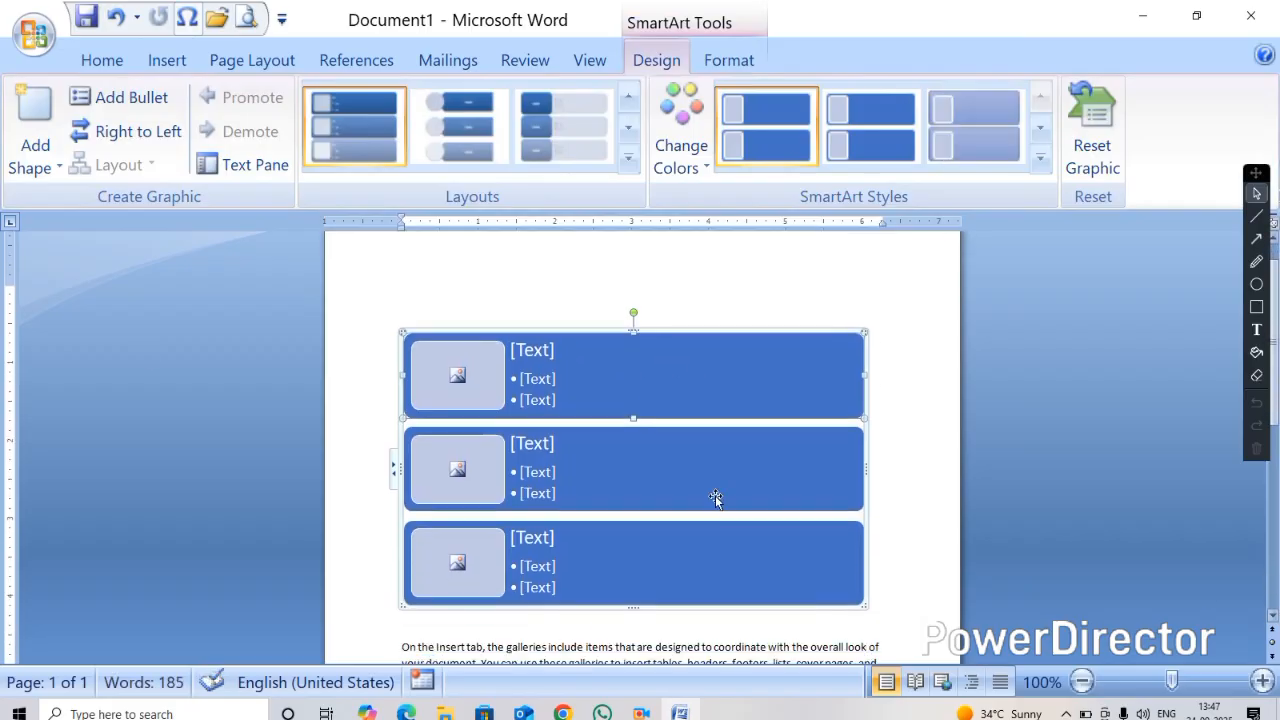
{"action": "left_click", "coordinate": [160, 60]}
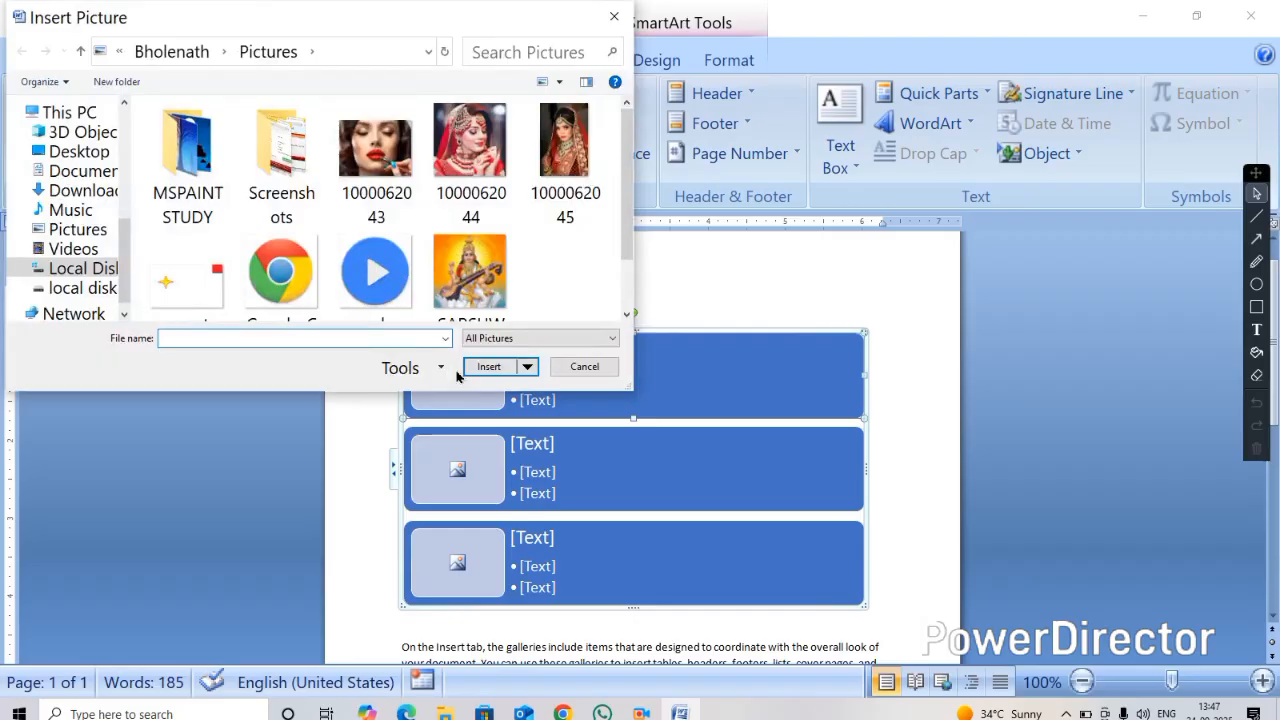
{"action": "scroll", "coordinate": [448, 318], "scroll_direction": "down", "scroll_amount": 2}
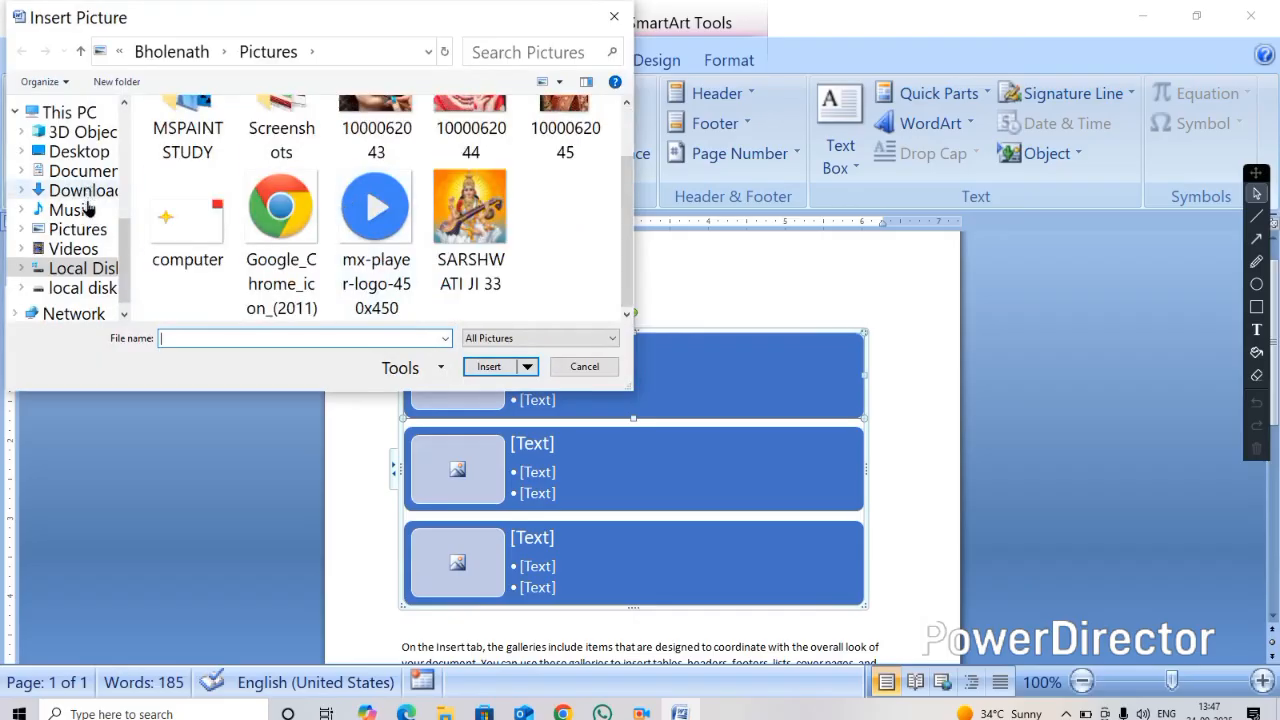
{"action": "scroll", "coordinate": [188, 170], "scroll_direction": "up", "scroll_amount": 2}
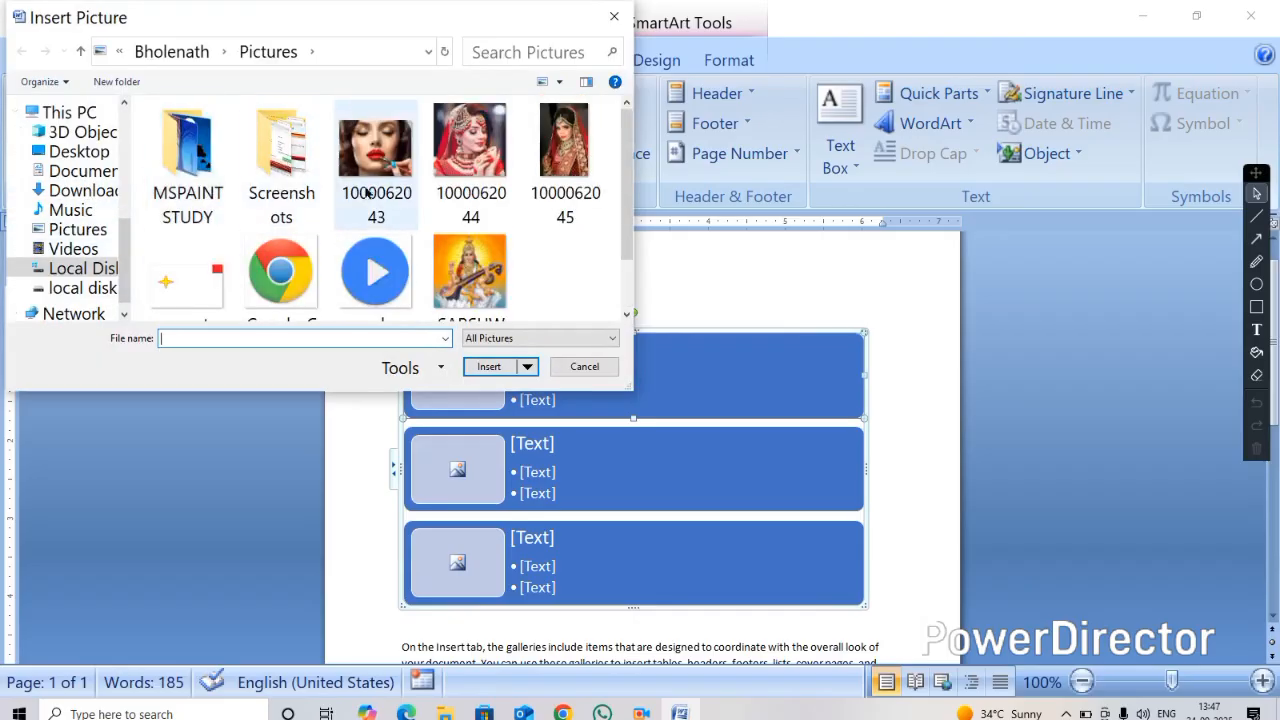
{"action": "left_click", "coordinate": [455, 272]}
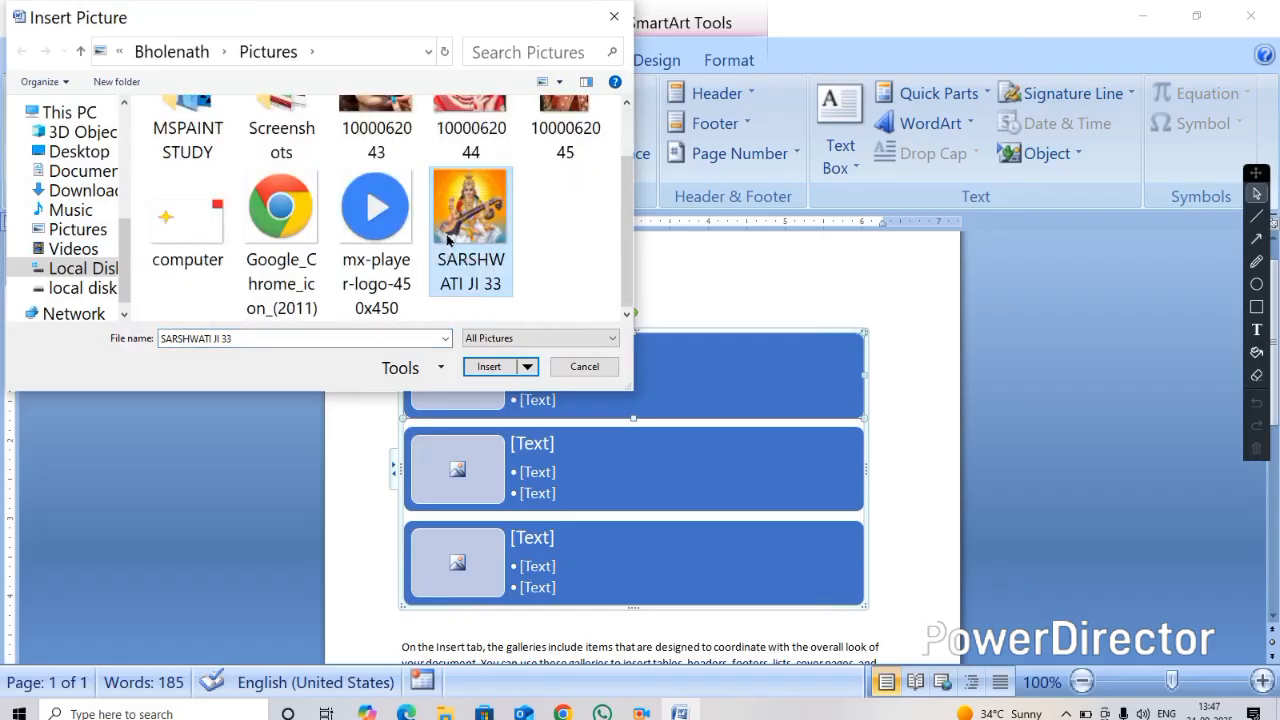
{"action": "left_click", "coordinate": [488, 366]}
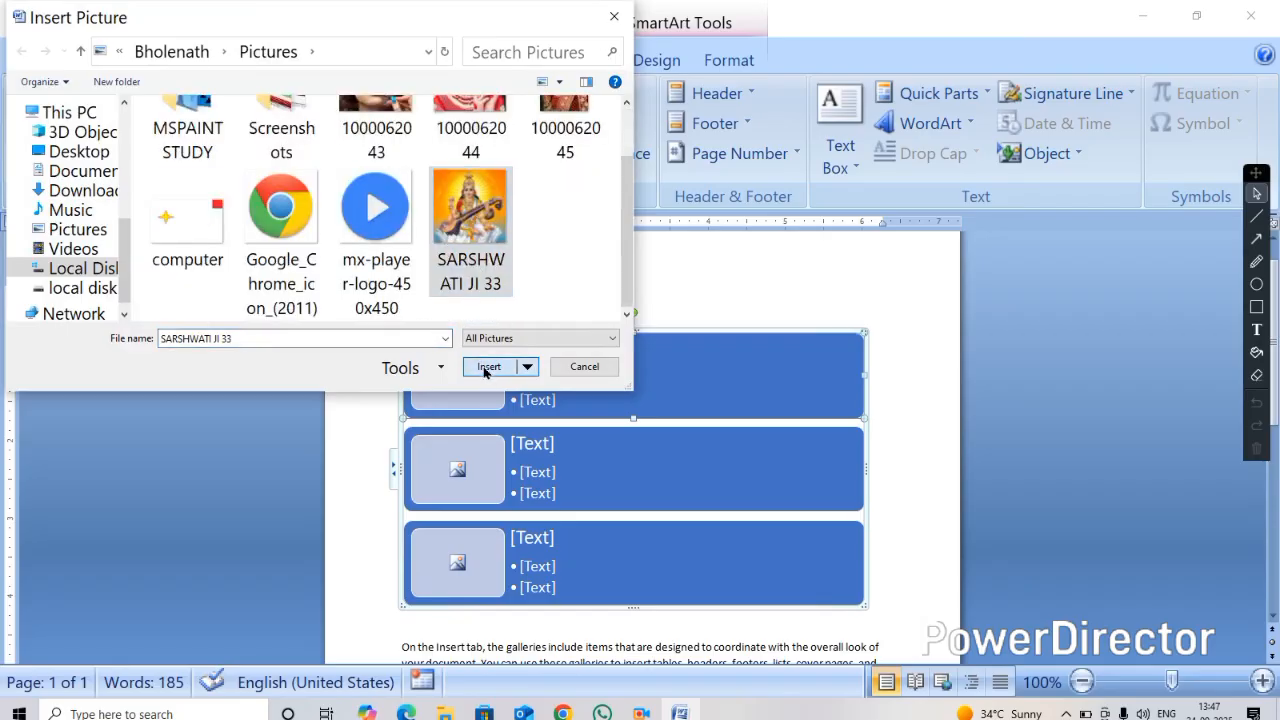
Enter SARSHWATI JI as the first item's heading
{"action": "left_click", "coordinate": [523, 354]}
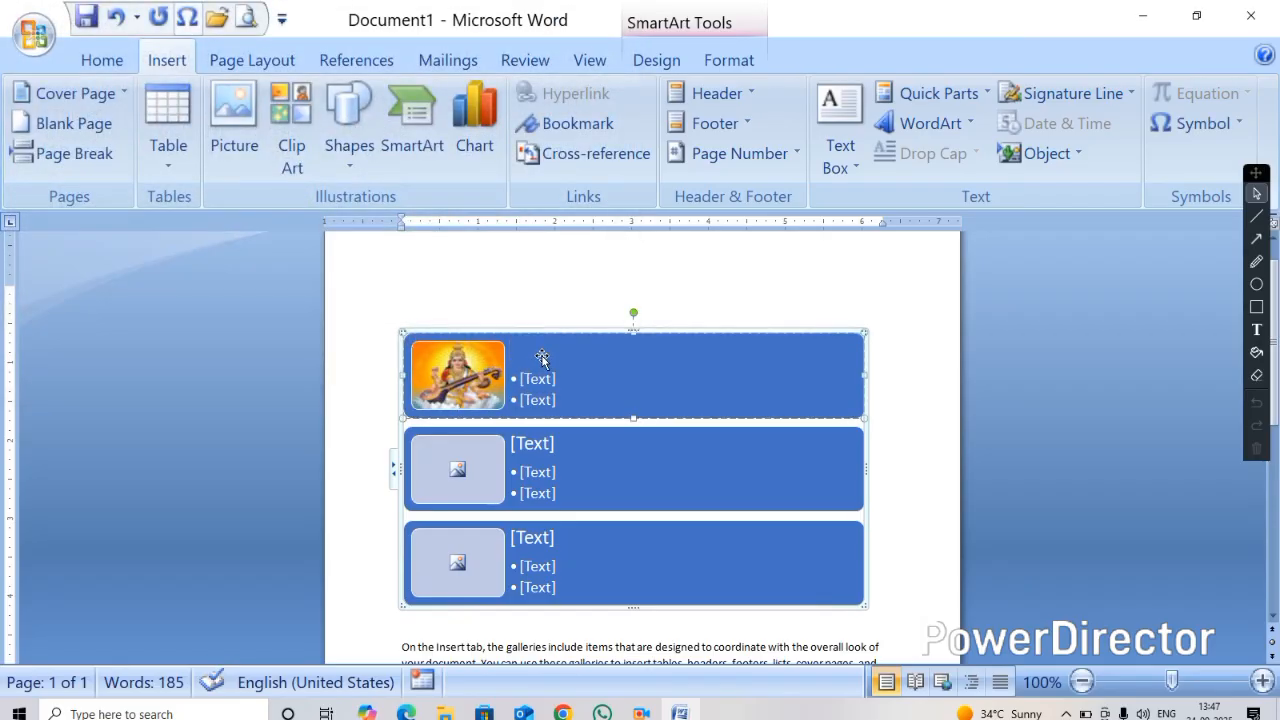
{"action": "type", "text": "S"}
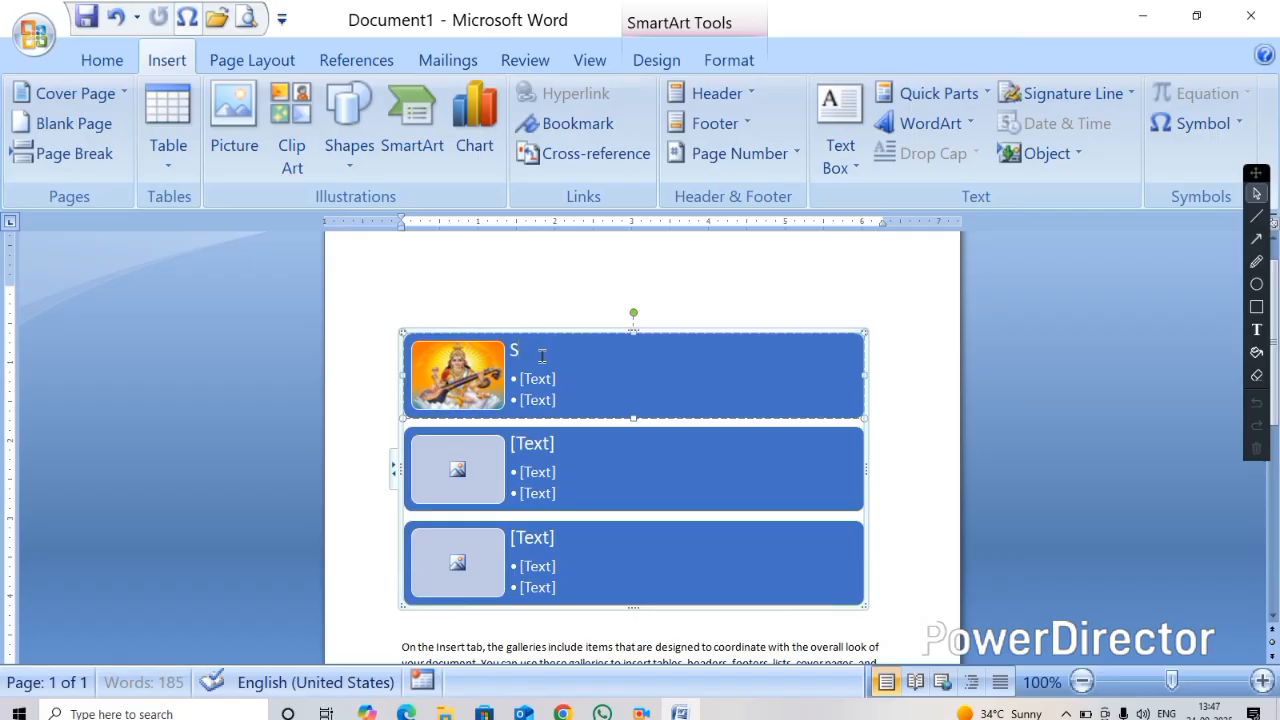
{"action": "type", "text": "ARSHWATI JI"}
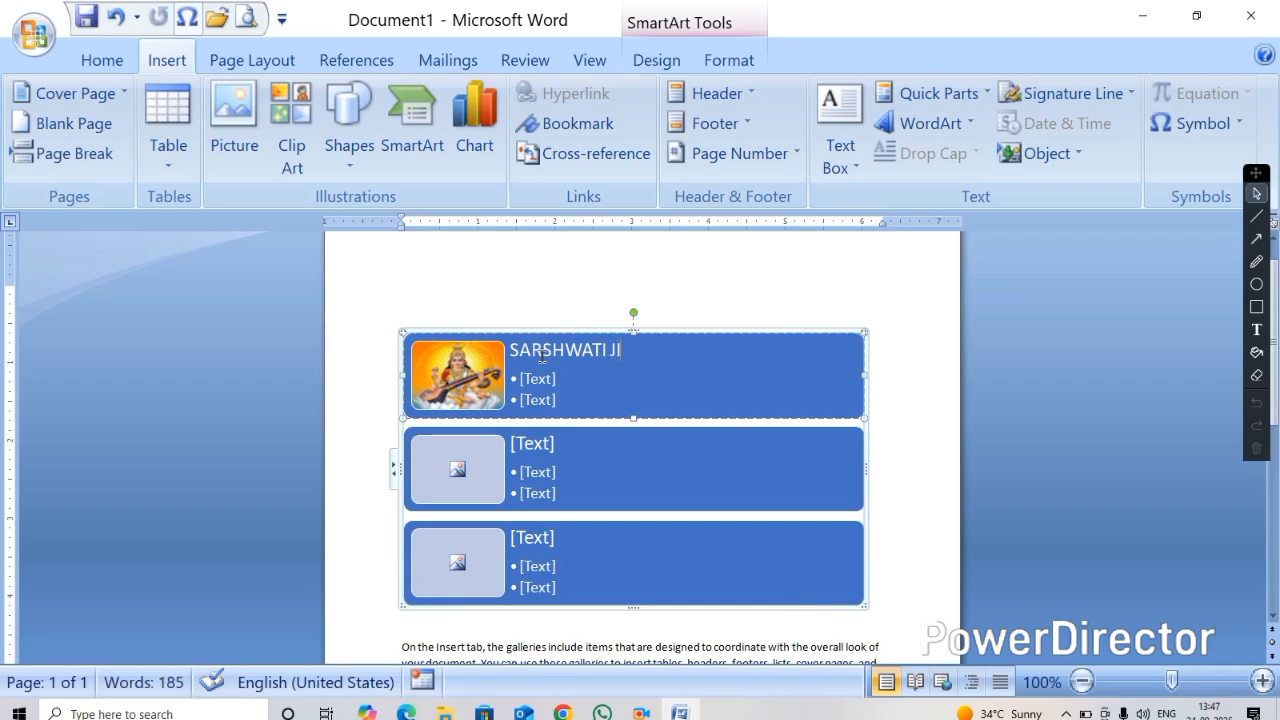
Fill the first item's bullets with WFGDF, WEFWF and FDOFEFD, adding a new bullet after them
{"action": "left_click", "coordinate": [536, 380]}
{"action": "type", "text": "WFGDF"}
{"action": "key", "text": "Return"}
{"action": "type", "text": "WEFWF"}
{"action": "key", "text": "Return"}
{"action": "type", "text": "FDOFEFD"}
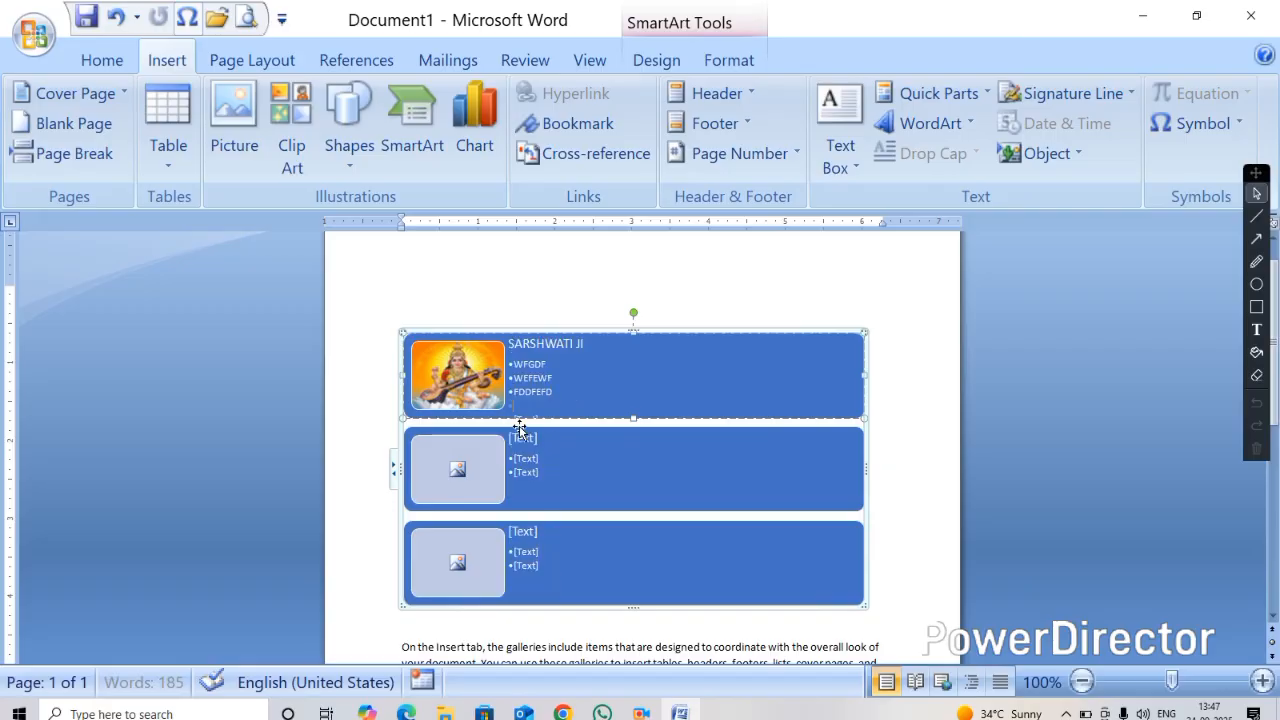
{"action": "key", "text": "Return"}
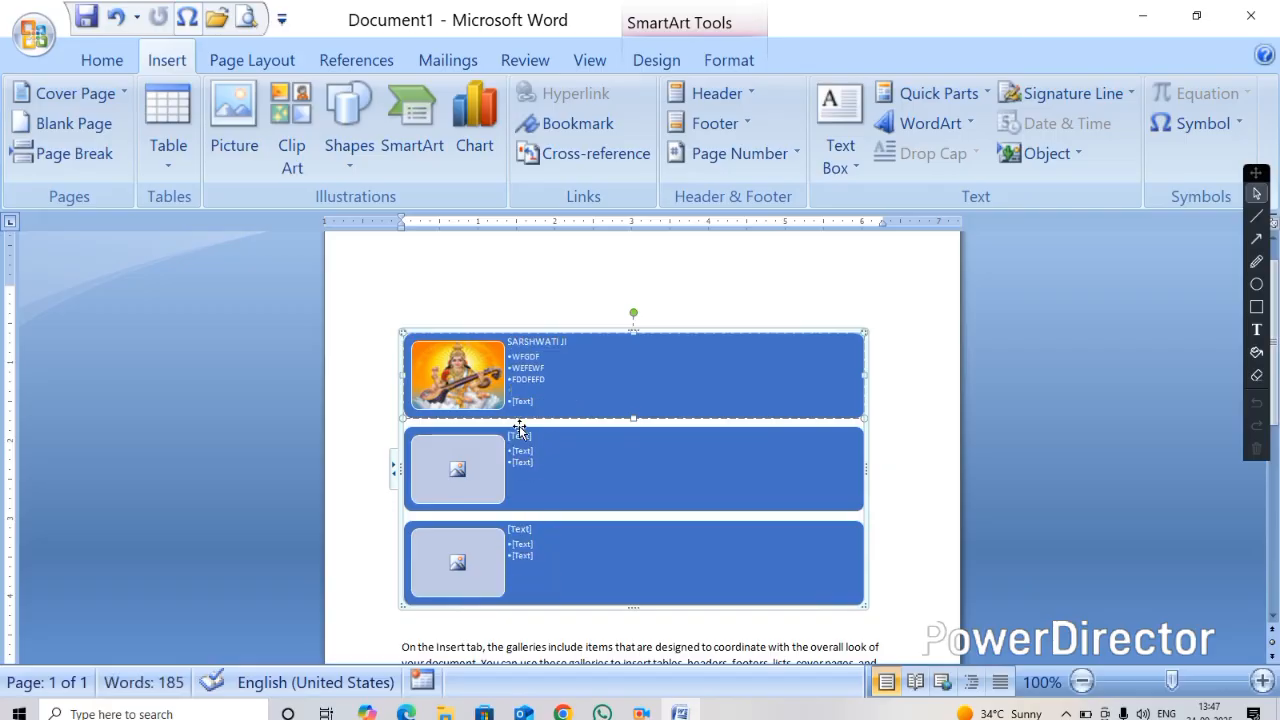
Insert the Google_Chrome_icon_(2011) picture into the second item and title it CHROME
{"action": "left_click", "coordinate": [458, 476]}
{"action": "scroll", "coordinate": [392, 263], "scroll_direction": "down", "scroll_amount": 1}
{"action": "left_click", "coordinate": [281, 235]}
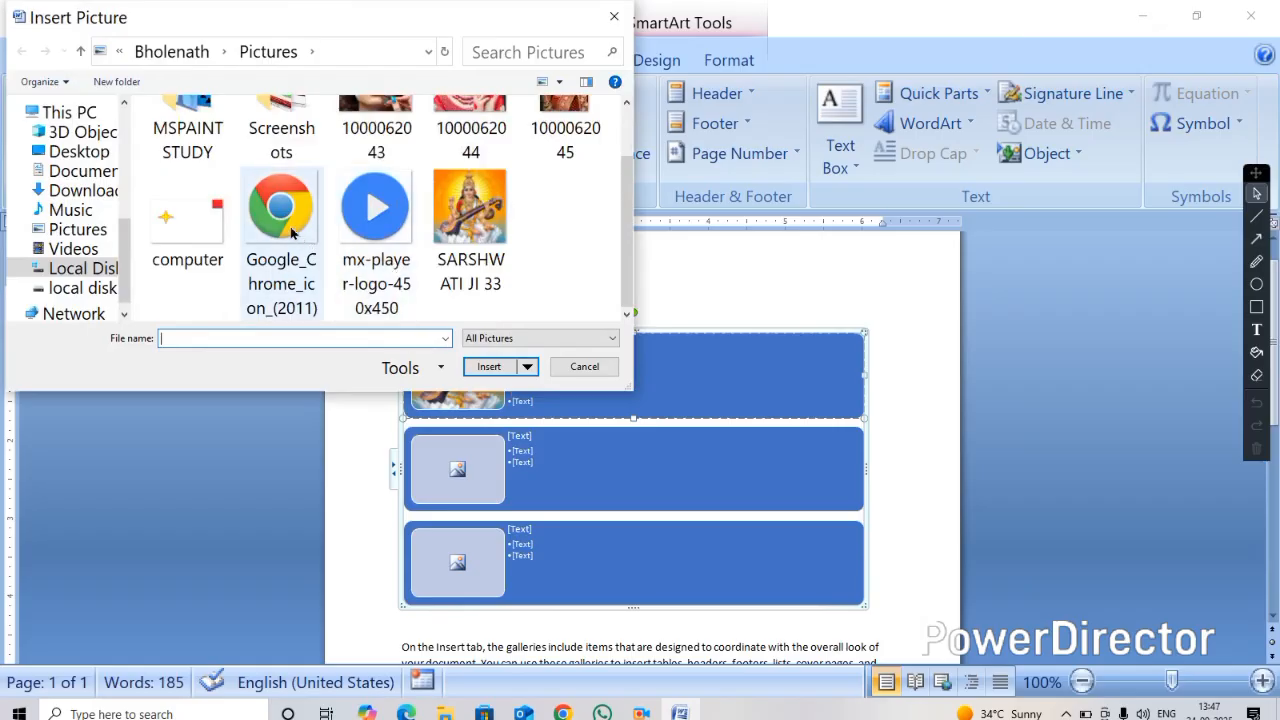
{"action": "left_click", "coordinate": [489, 368]}
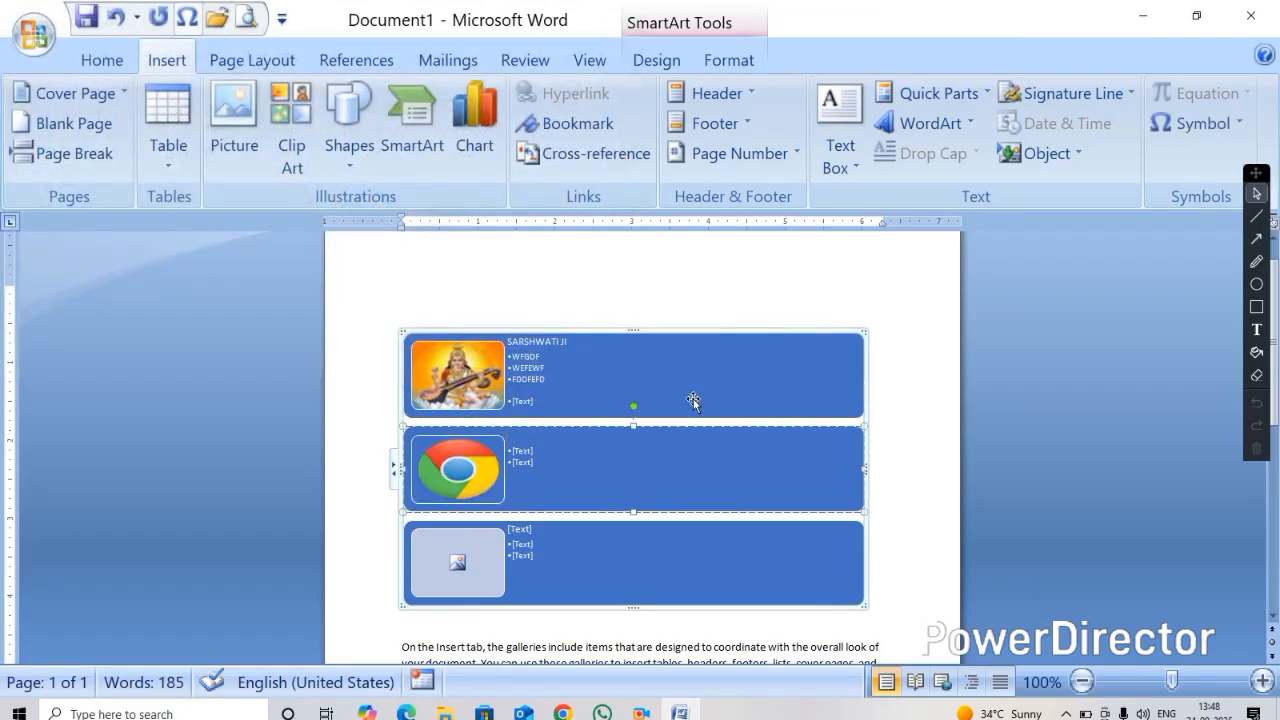
{"action": "type", "text": "CHROME"}
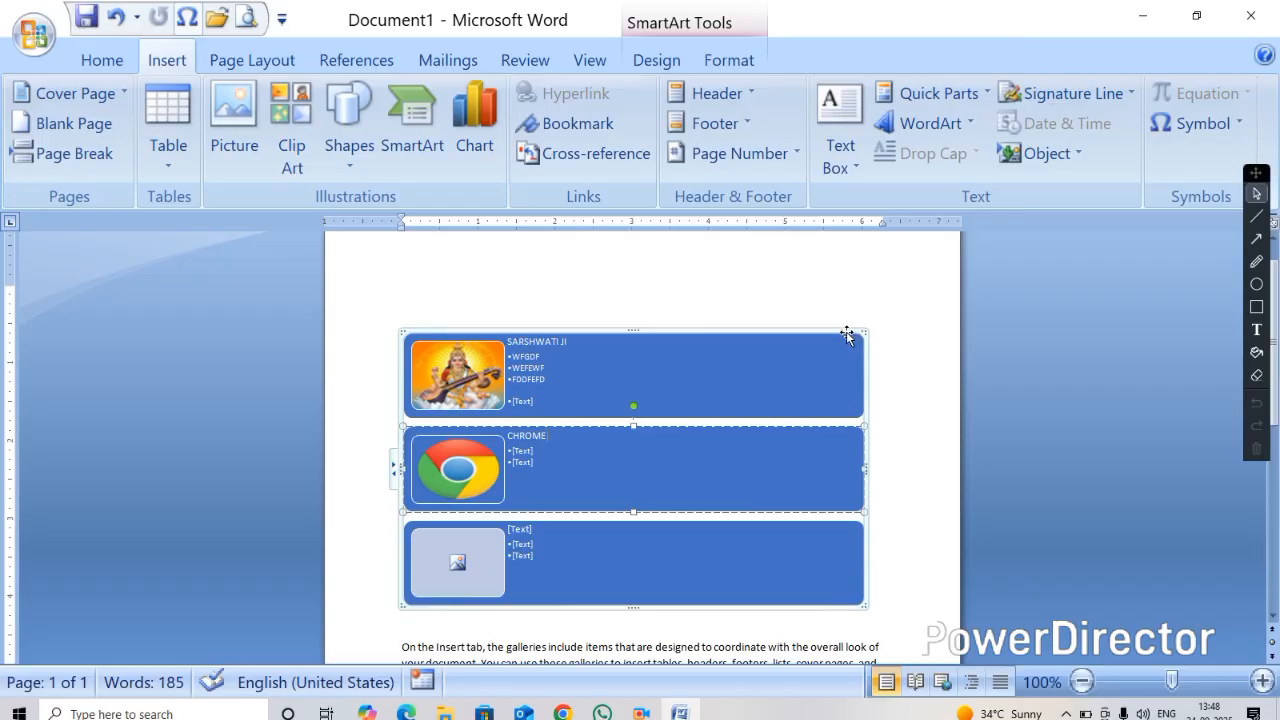
{"action": "left_click_drag", "start_coordinate": [800, 332], "coordinate": [716, 318]}
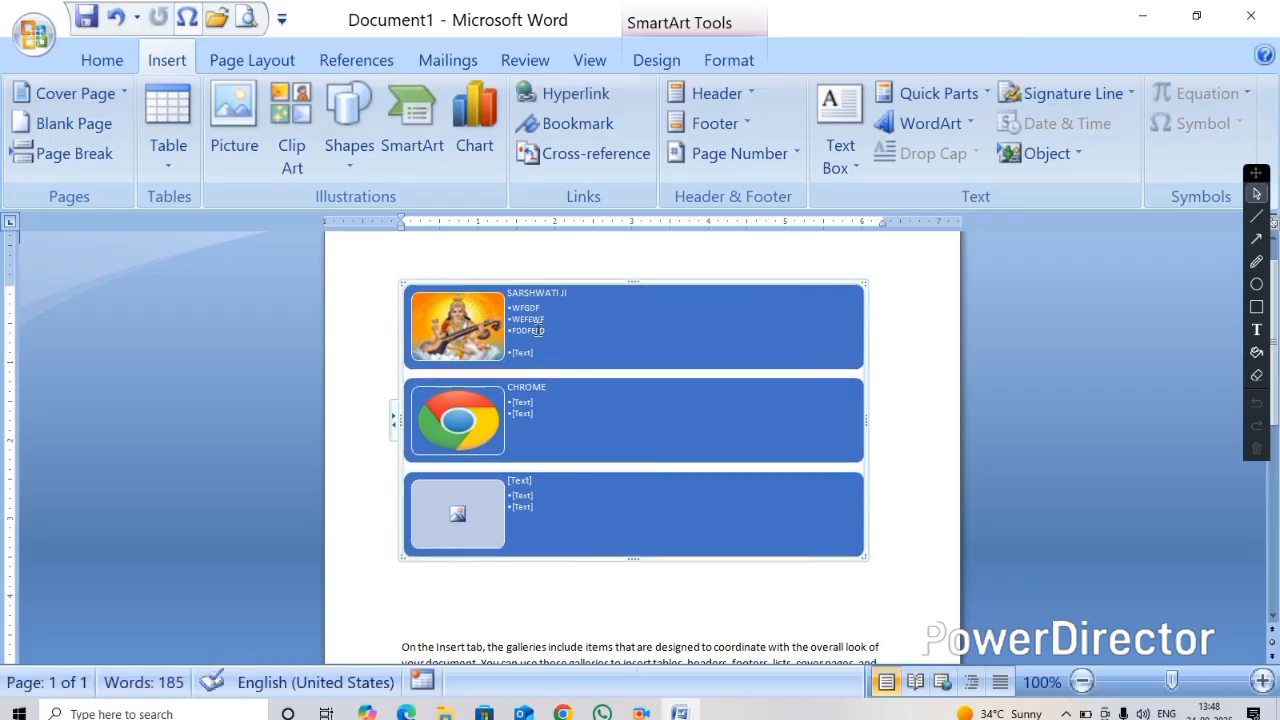
Add a new shape after the third item of the picture list SmartArt
{"action": "left_click", "coordinate": [591, 489]}
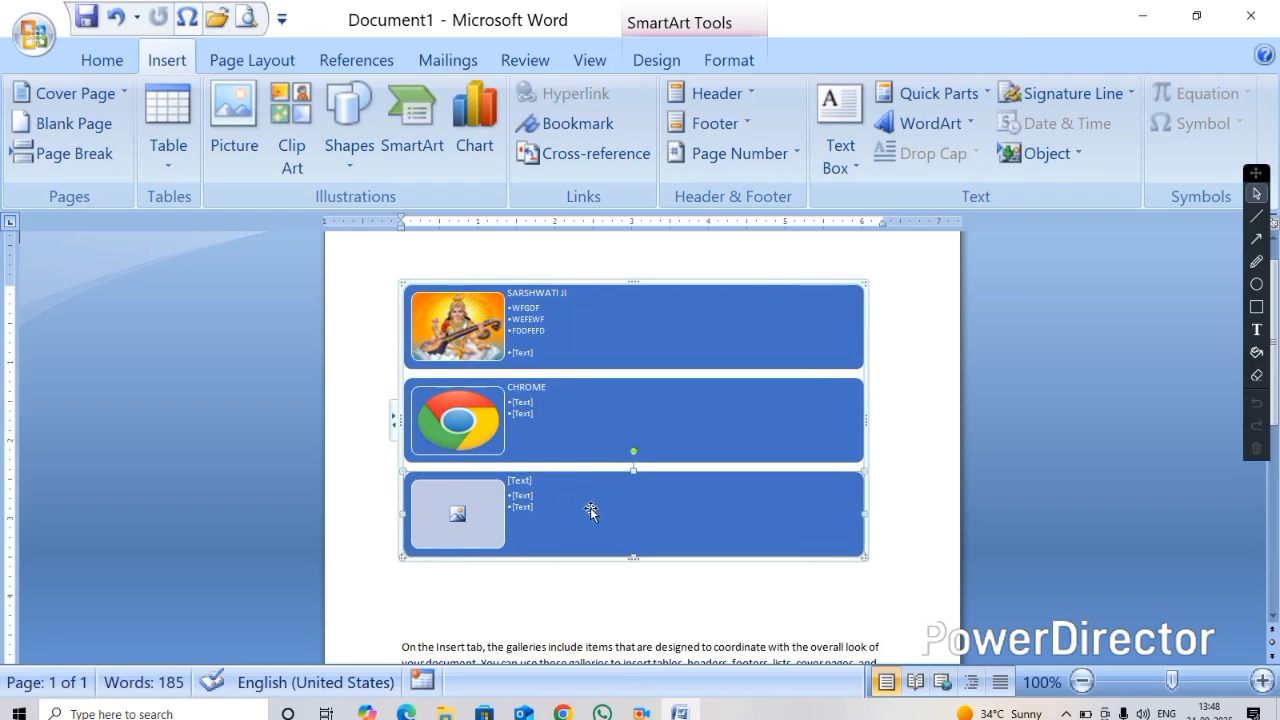
{"action": "right_click", "coordinate": [591, 511]}
{"action": "mouse_move", "coordinate": [655, 428]}
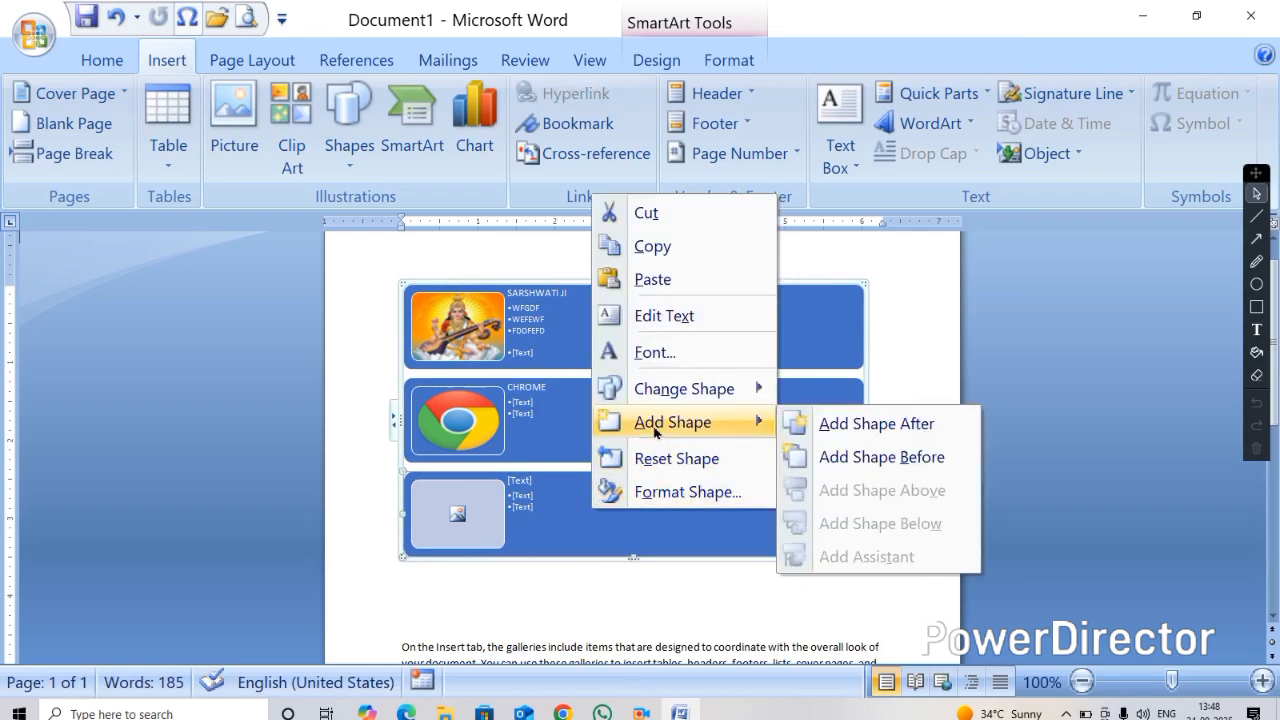
{"action": "left_click", "coordinate": [880, 428]}
{"action": "right_click", "coordinate": [579, 524]}
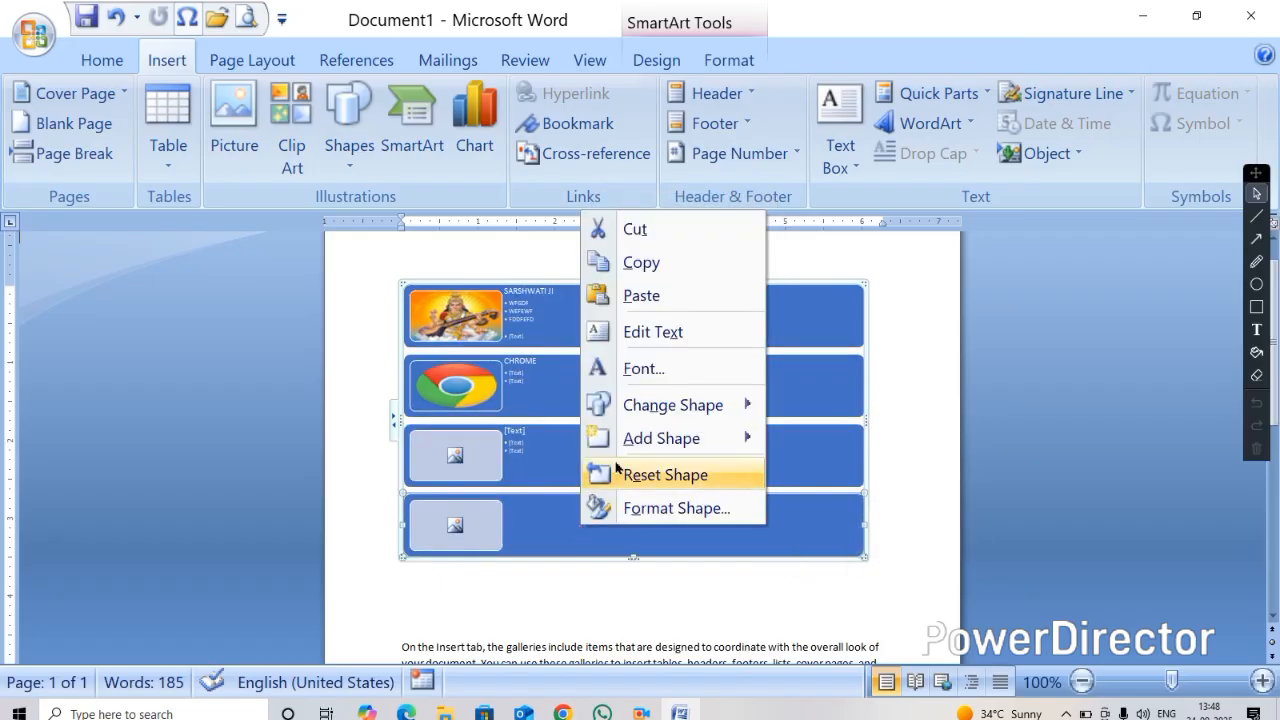
{"action": "mouse_move", "coordinate": [657, 437]}
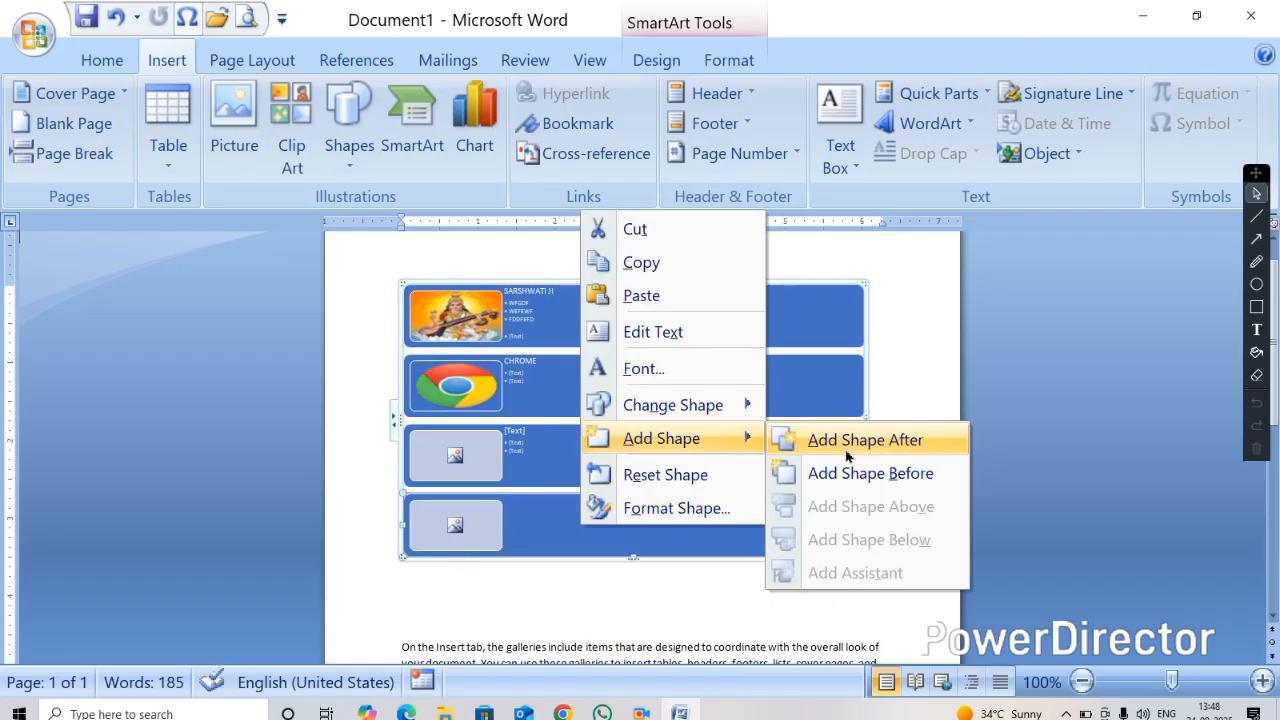
{"action": "left_click", "coordinate": [335, 420]}
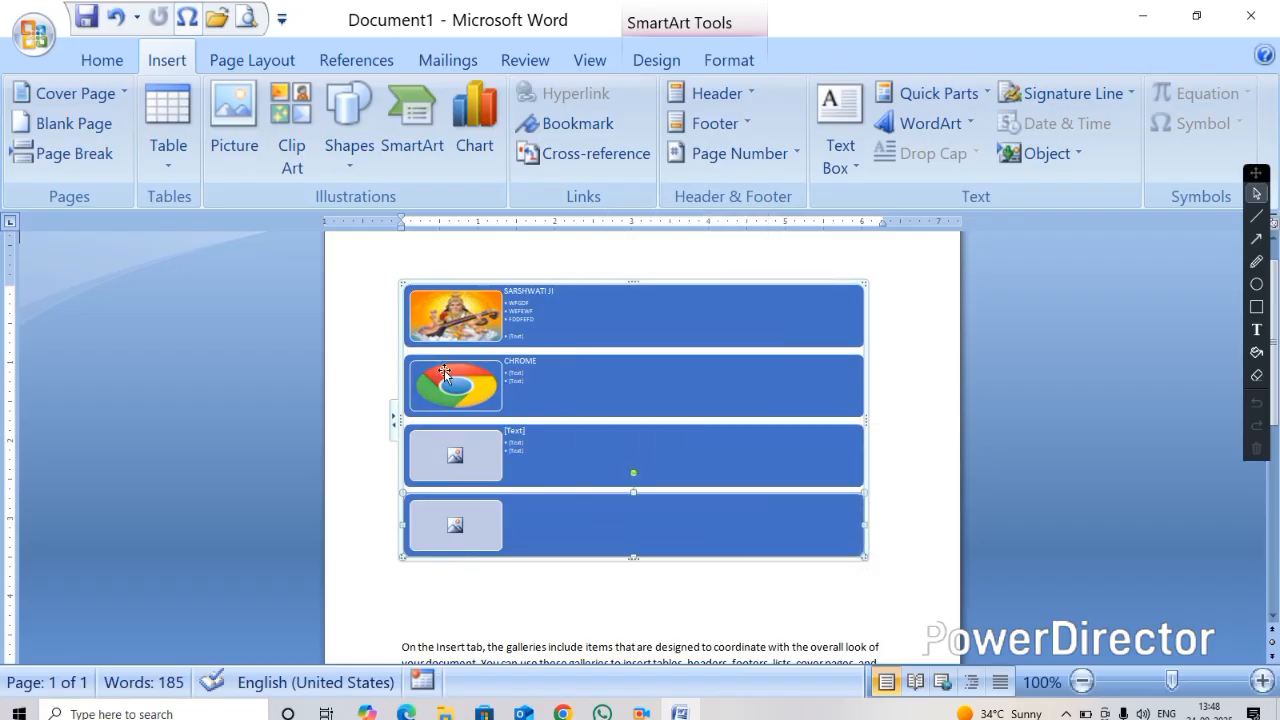
Add a new shape before the CHROME item and enlarge the SmartArt graphic
{"action": "right_click", "coordinate": [576, 385]}
{"action": "mouse_move", "coordinate": [623, 295]}
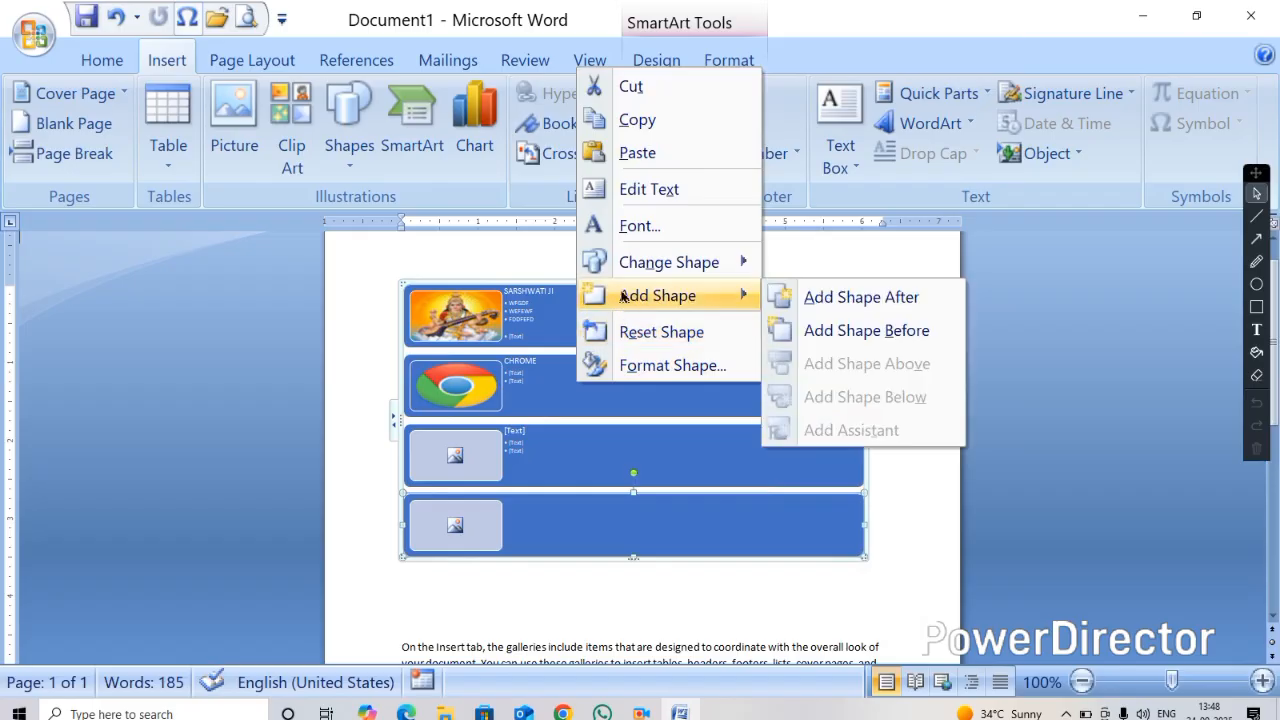
{"action": "left_click", "coordinate": [849, 331]}
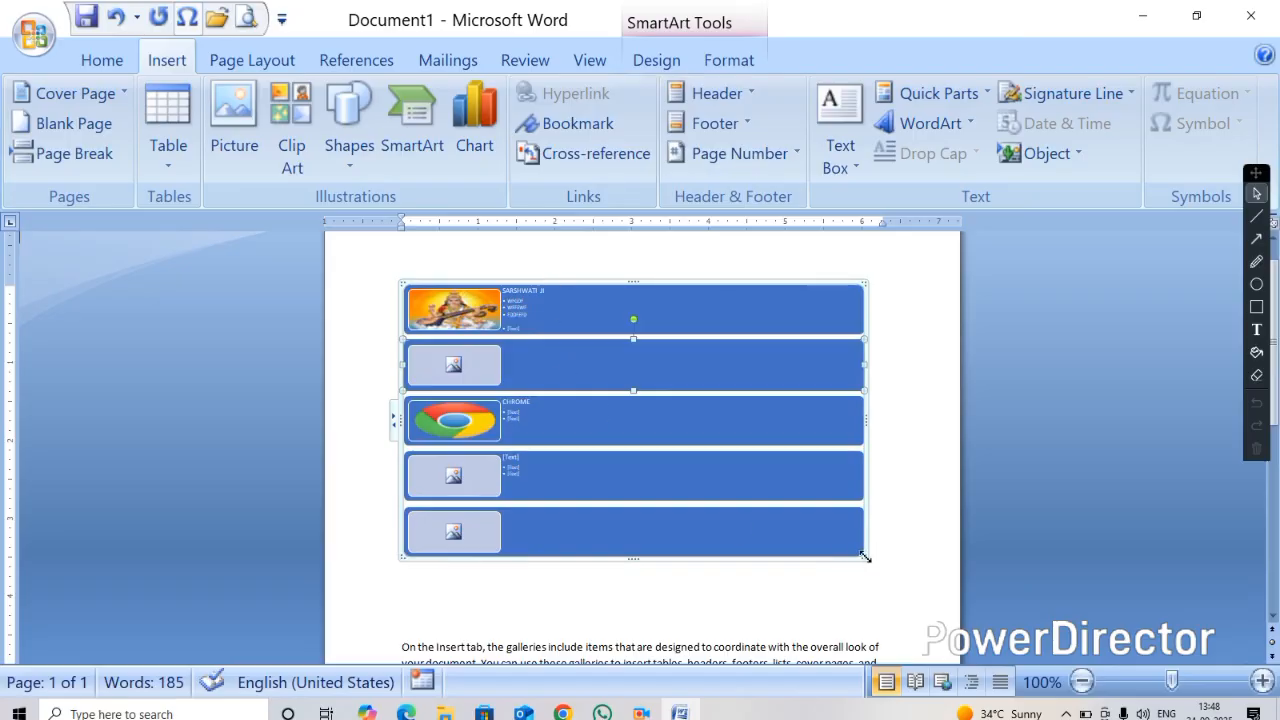
{"action": "left_click_drag", "start_coordinate": [865, 557], "coordinate": [924, 655]}
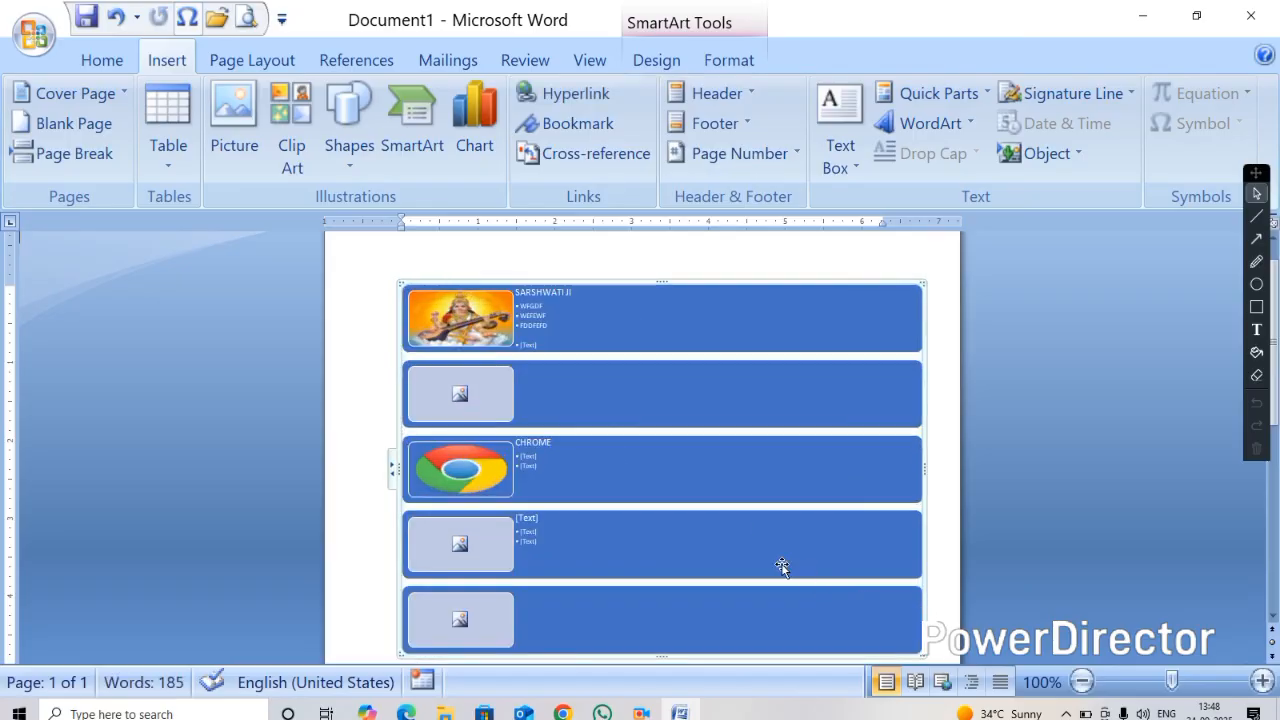
Select the whole picture list SmartArt graphic and delete it from the document
{"action": "right_click", "coordinate": [454, 293]}
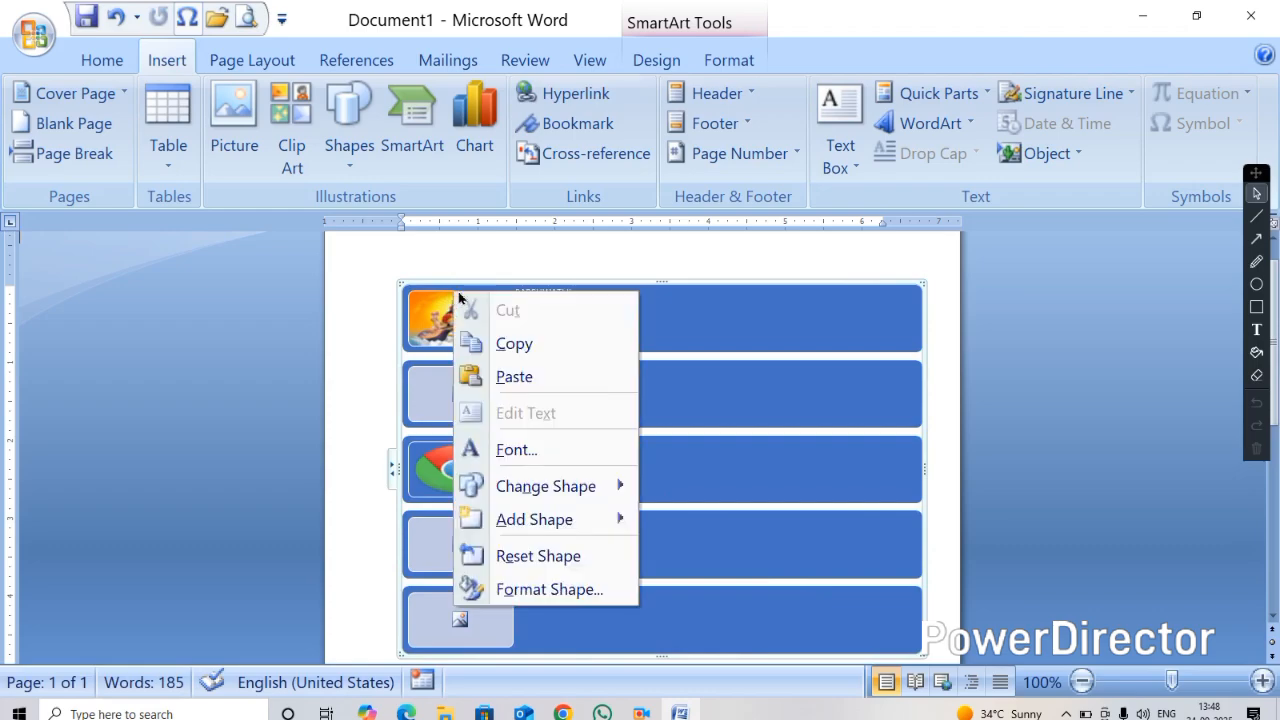
{"action": "left_click", "coordinate": [417, 288]}
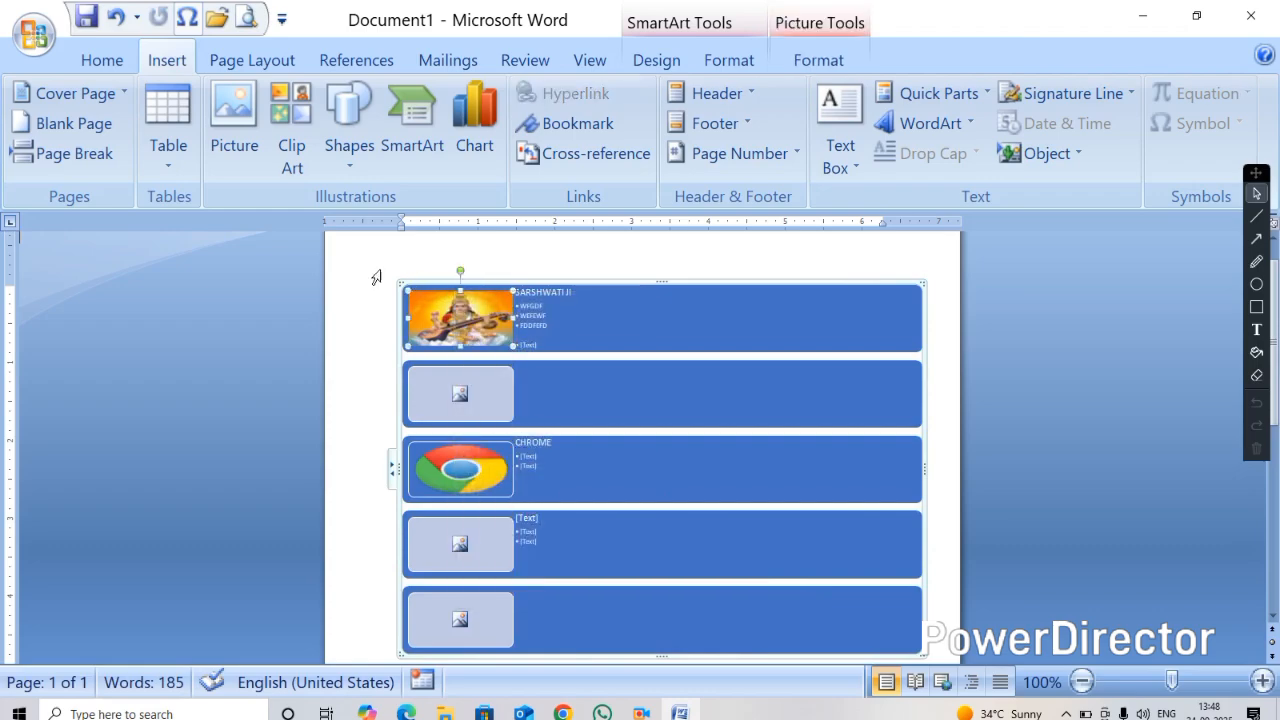
{"action": "left_click", "coordinate": [380, 271]}
{"action": "right_click", "coordinate": [415, 288]}
{"action": "left_click", "coordinate": [374, 272]}
{"action": "left_click", "coordinate": [380, 287]}
{"action": "key", "text": "Delete"}
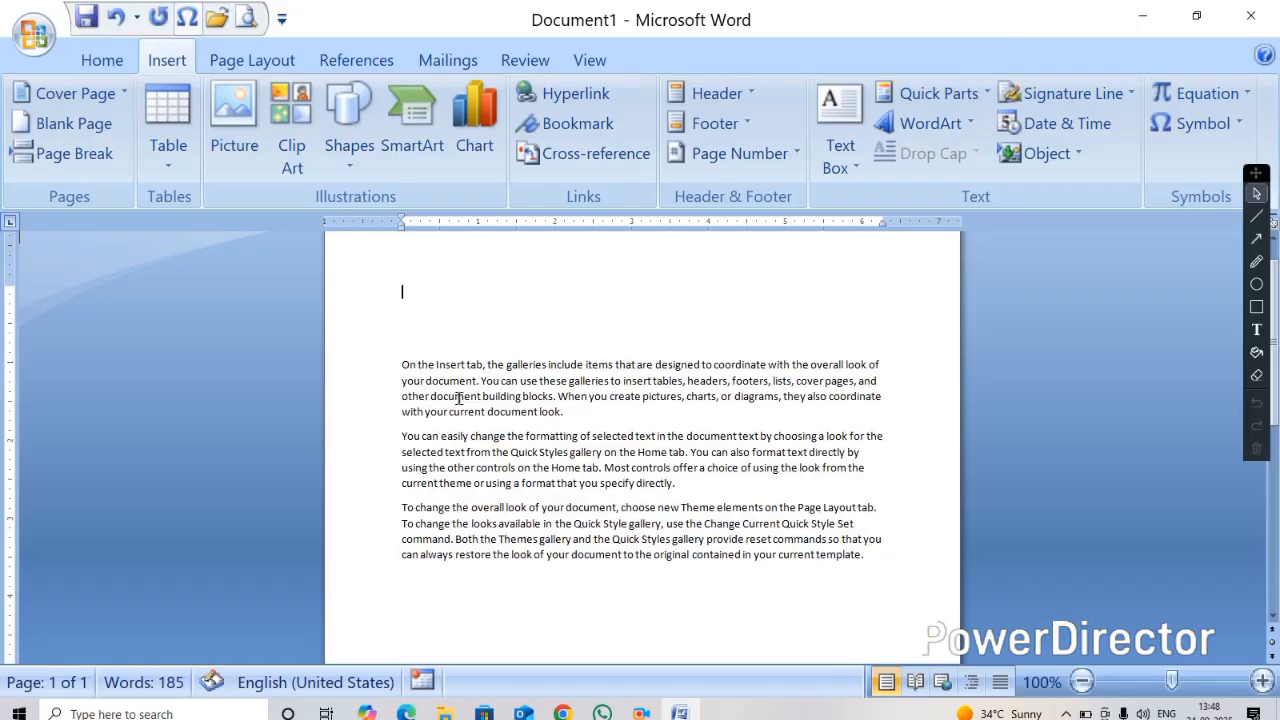
Insert a pyramid-shaped list SmartArt graphic from the List category
{"action": "left_click", "coordinate": [411, 125]}
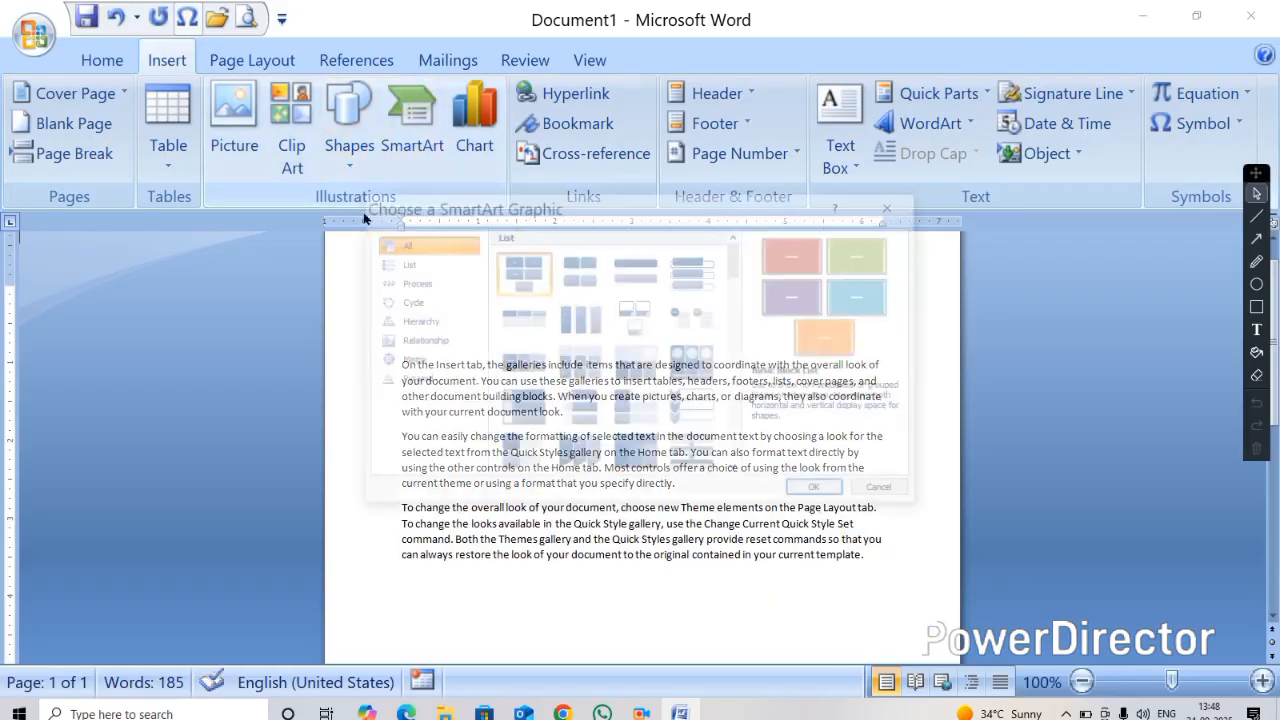
{"action": "left_click", "coordinate": [403, 262]}
{"action": "scroll", "coordinate": [626, 298], "scroll_direction": "down", "scroll_amount": 1}
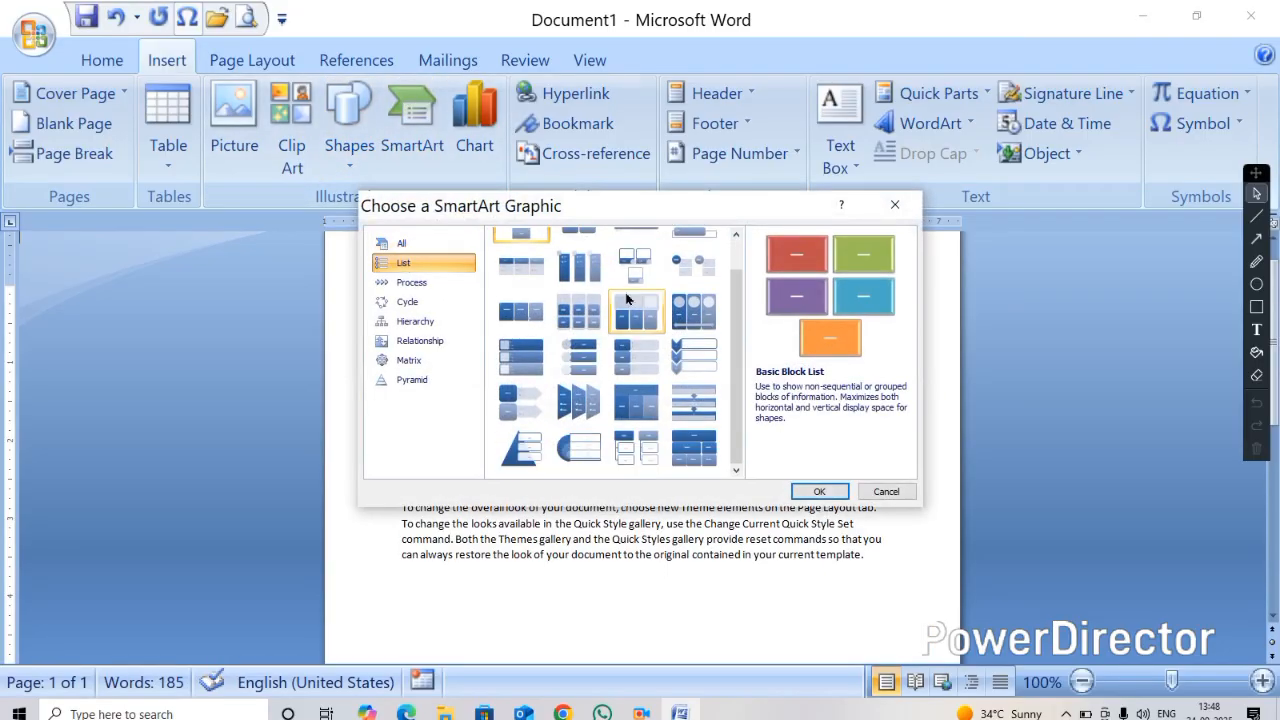
{"action": "left_click", "coordinate": [530, 455]}
{"action": "left_click", "coordinate": [826, 491]}
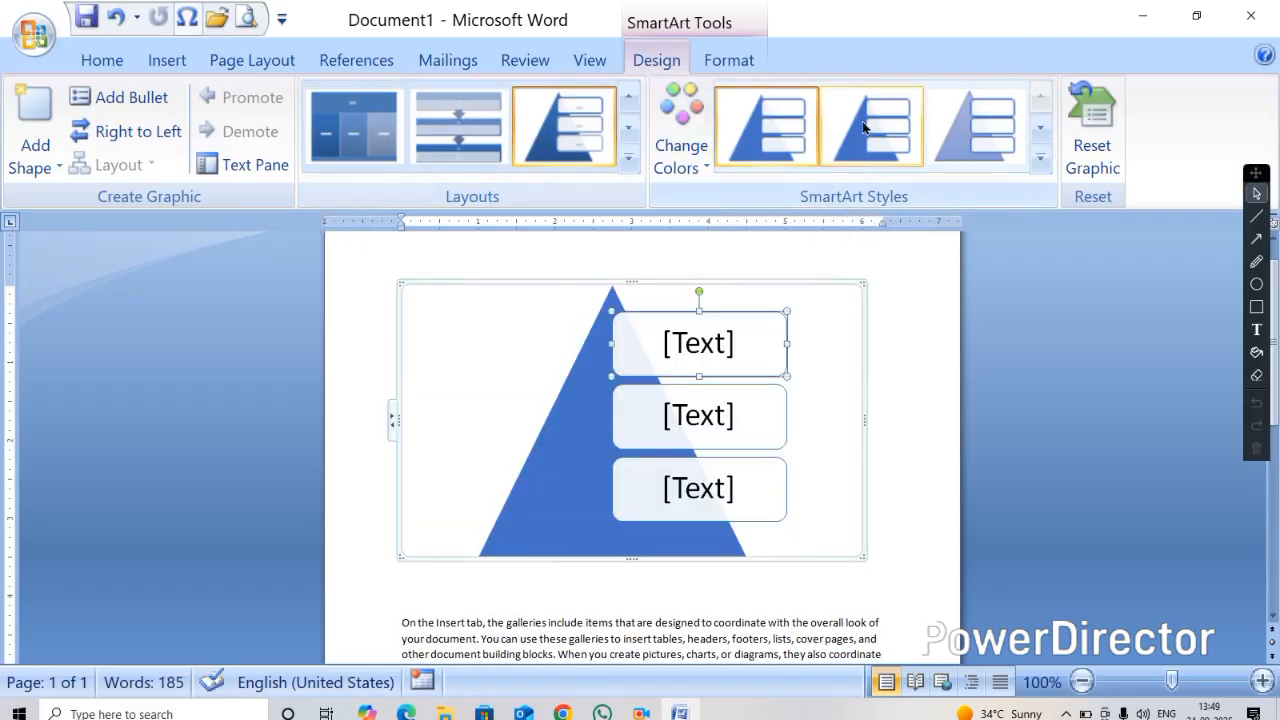
Apply a Colorful colour scheme to the pyramid graphic and cut it from the document
{"action": "left_click", "coordinate": [684, 160]}
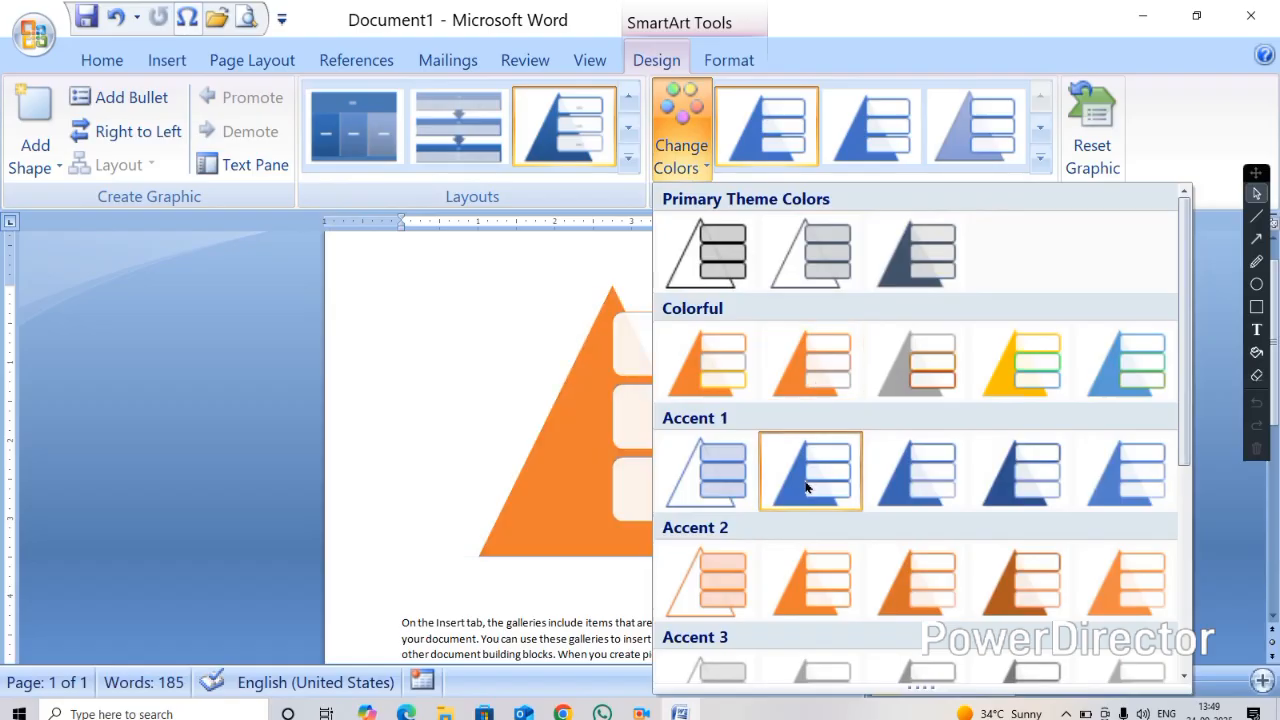
{"action": "left_click", "coordinate": [1011, 352]}
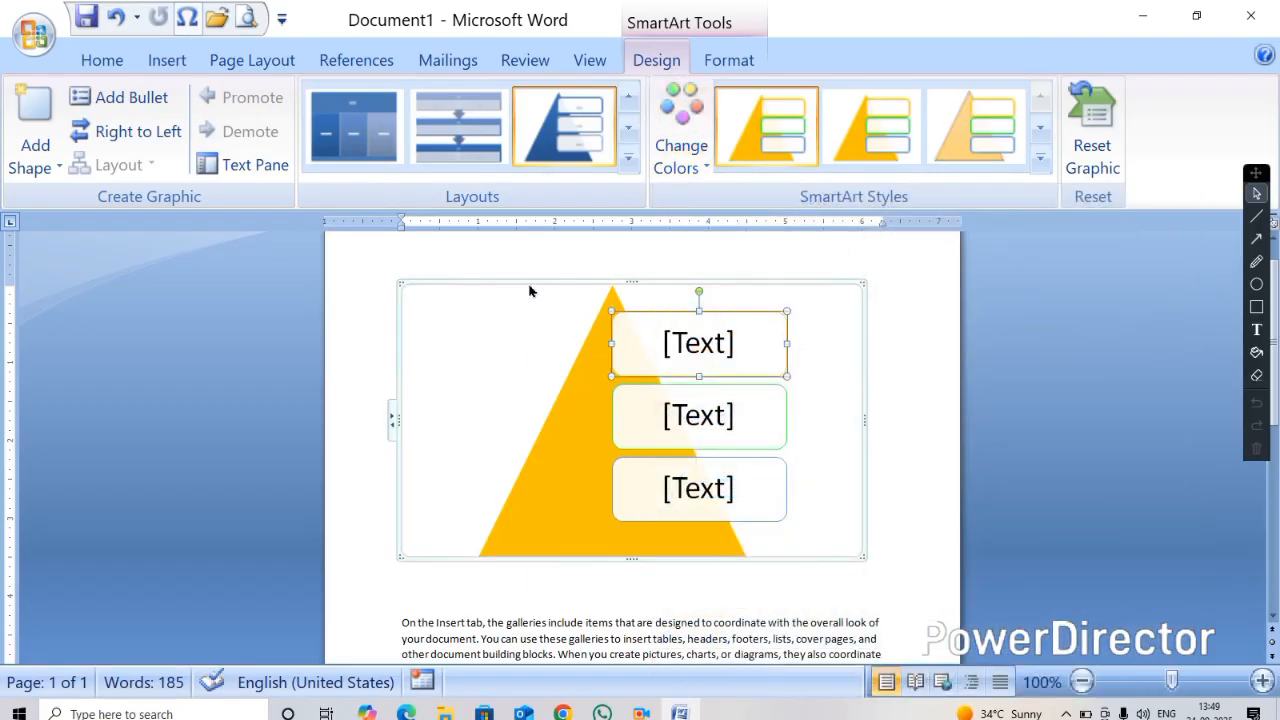
{"action": "right_click", "coordinate": [530, 247]}
{"action": "left_click", "coordinate": [560, 262]}
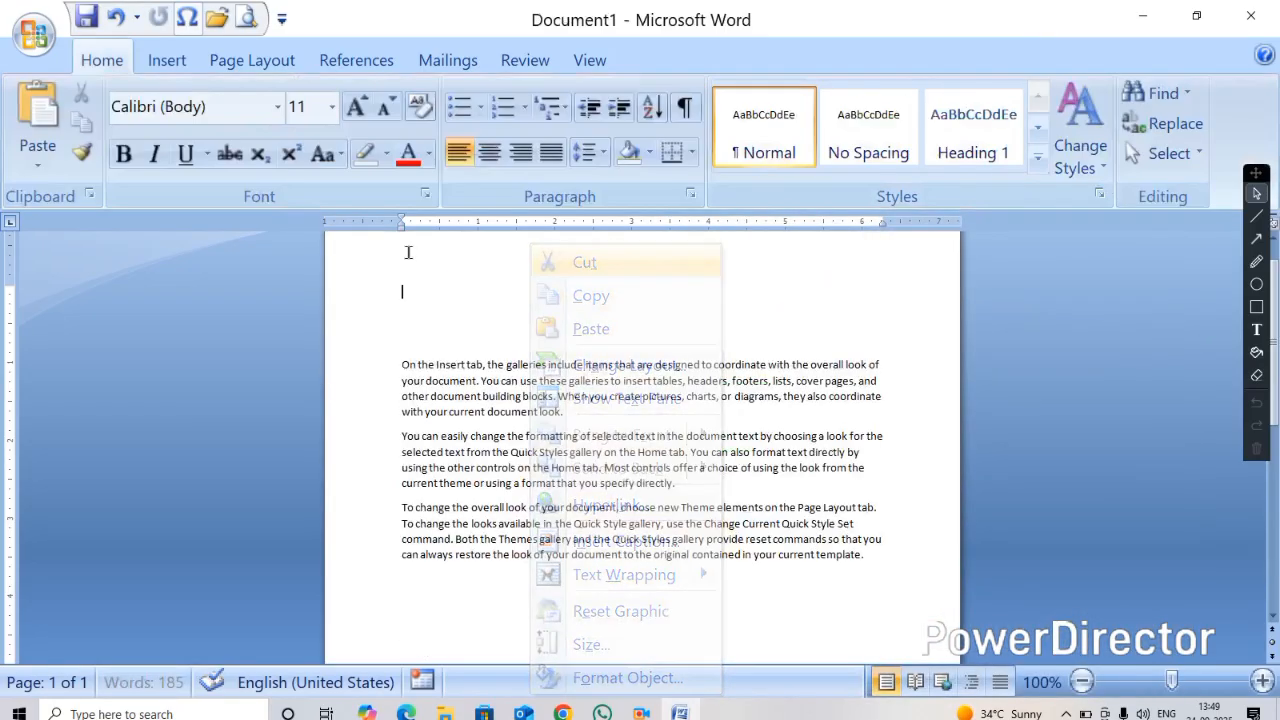
Insert a Basic Process SmartArt graphic from the Process category
{"action": "left_click", "coordinate": [167, 63]}
{"action": "left_click", "coordinate": [433, 137]}
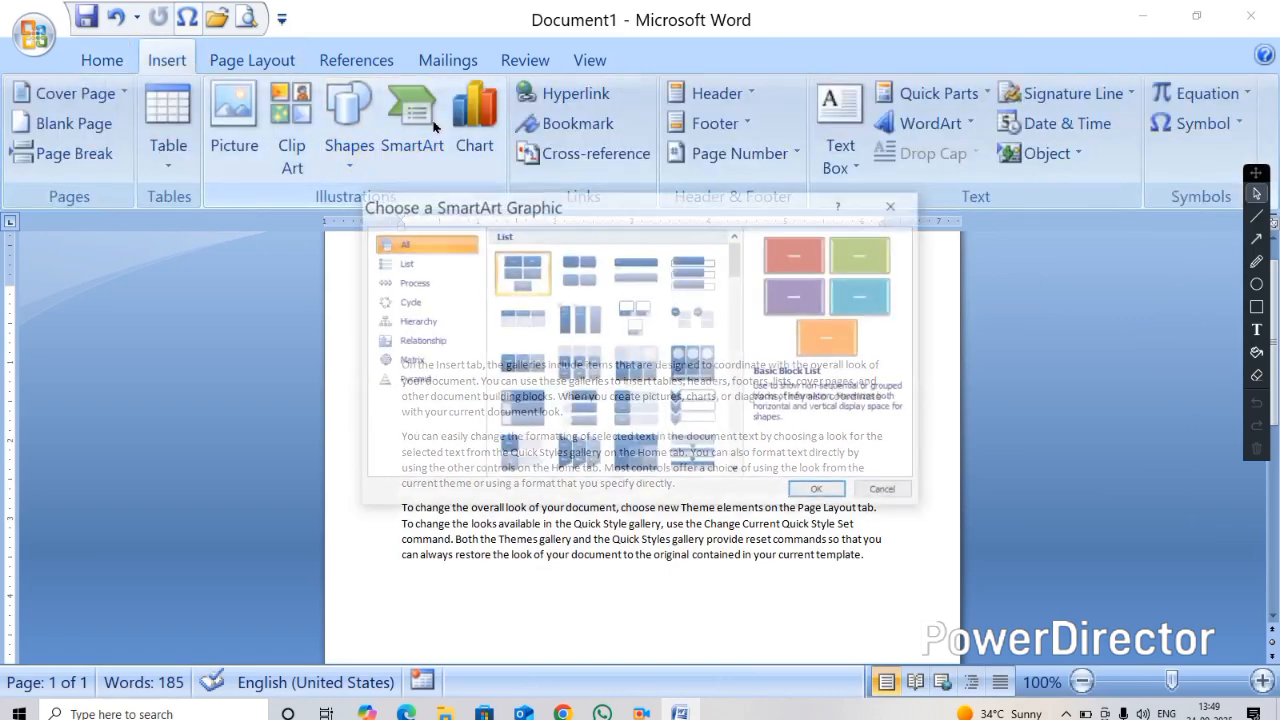
{"action": "left_click", "coordinate": [410, 284]}
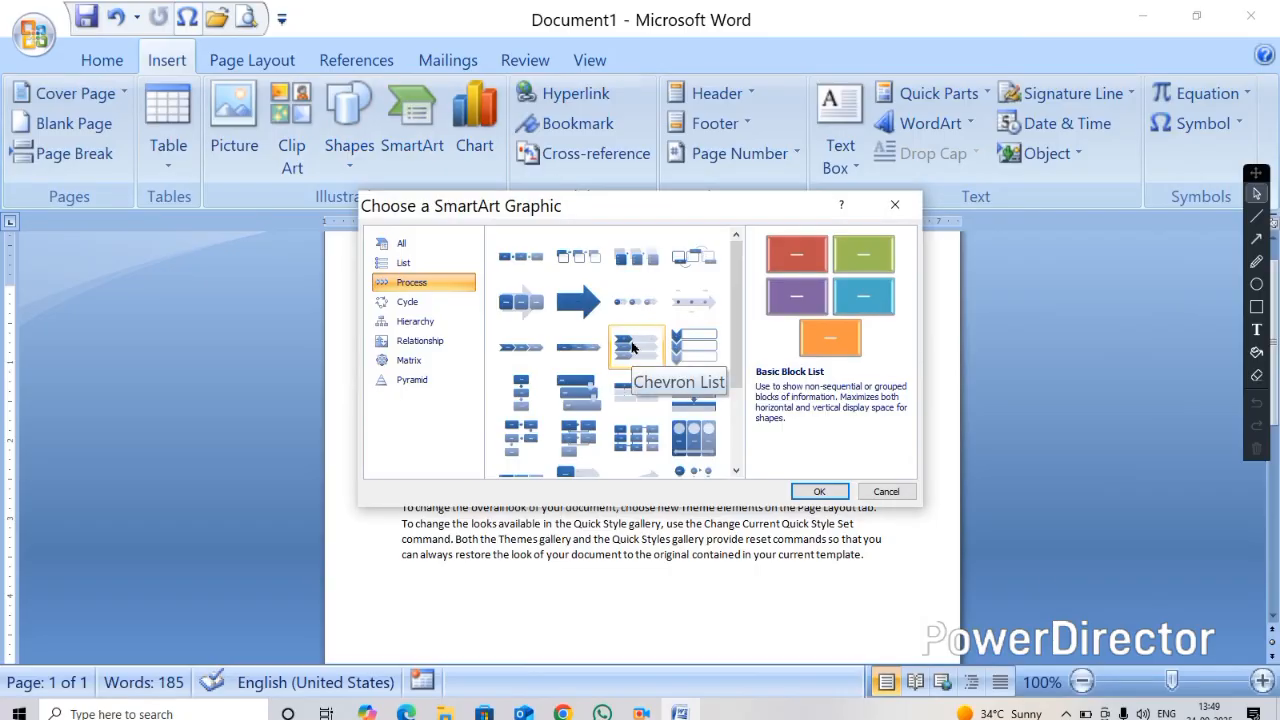
{"action": "scroll", "coordinate": [630, 350], "scroll_direction": "down", "scroll_amount": 3}
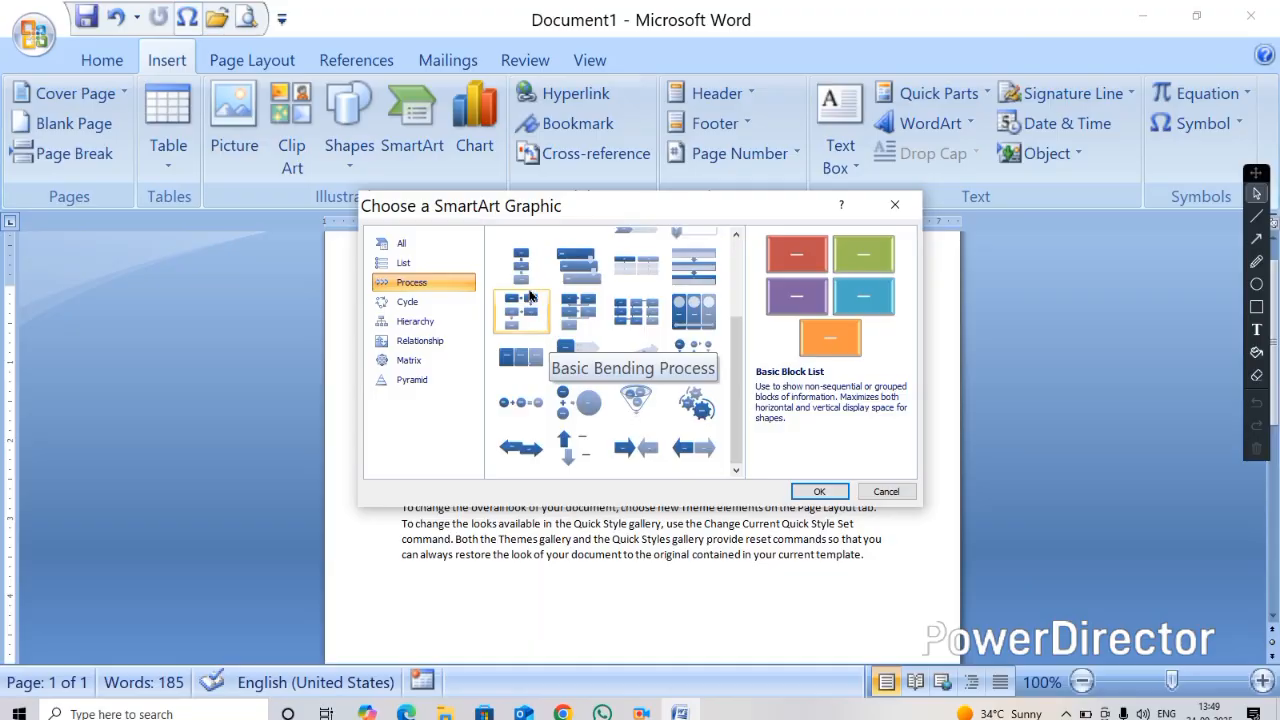
{"action": "scroll", "coordinate": [533, 295], "scroll_direction": "up", "scroll_amount": 3}
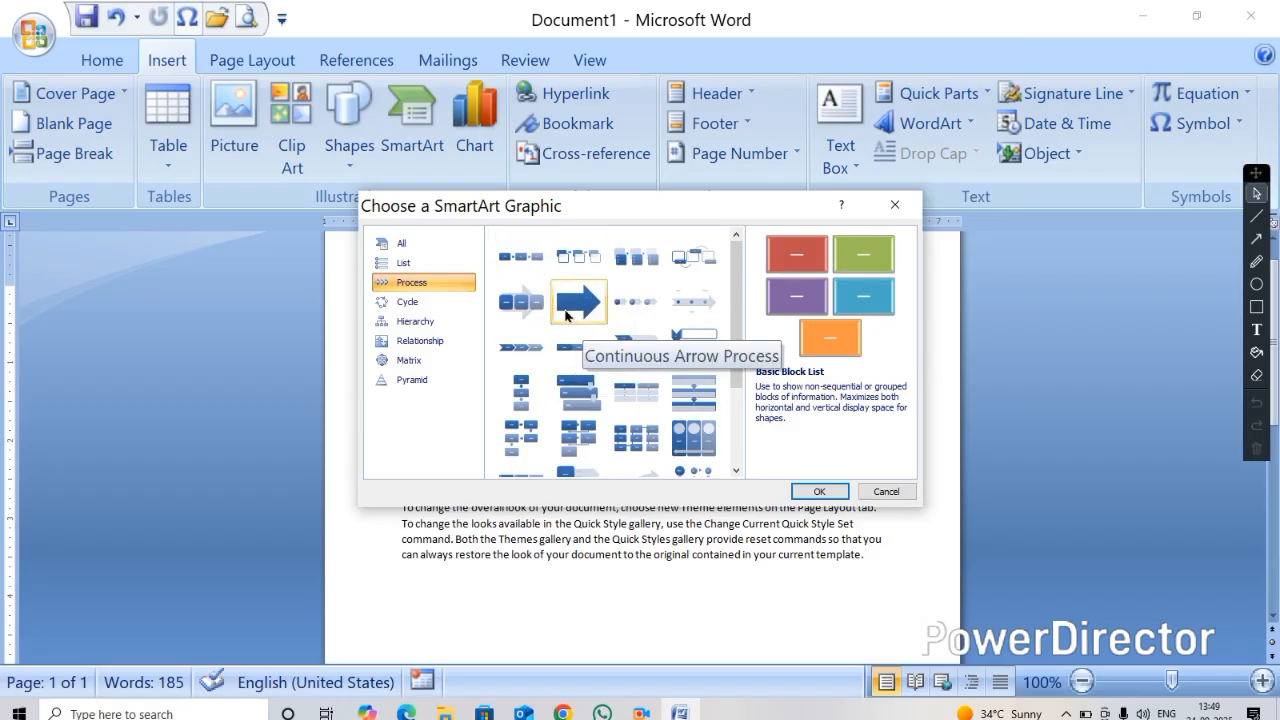
{"action": "left_click", "coordinate": [517, 263]}
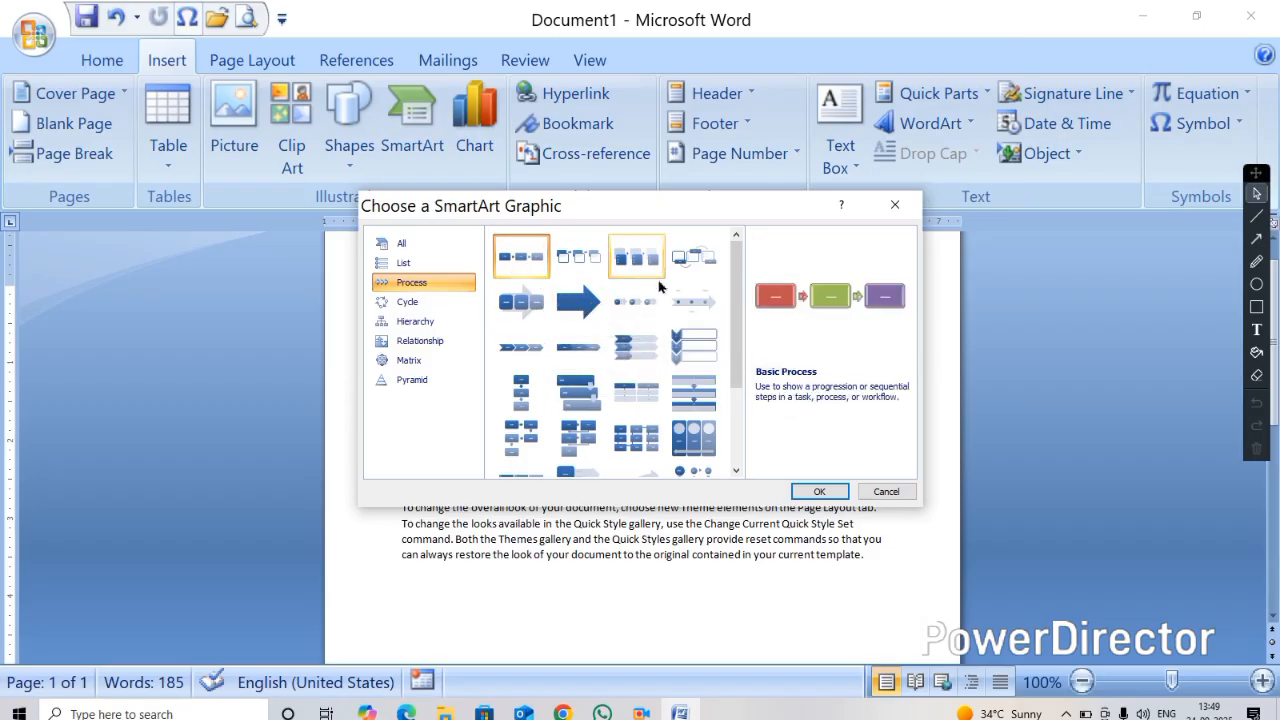
{"action": "left_click", "coordinate": [820, 492]}
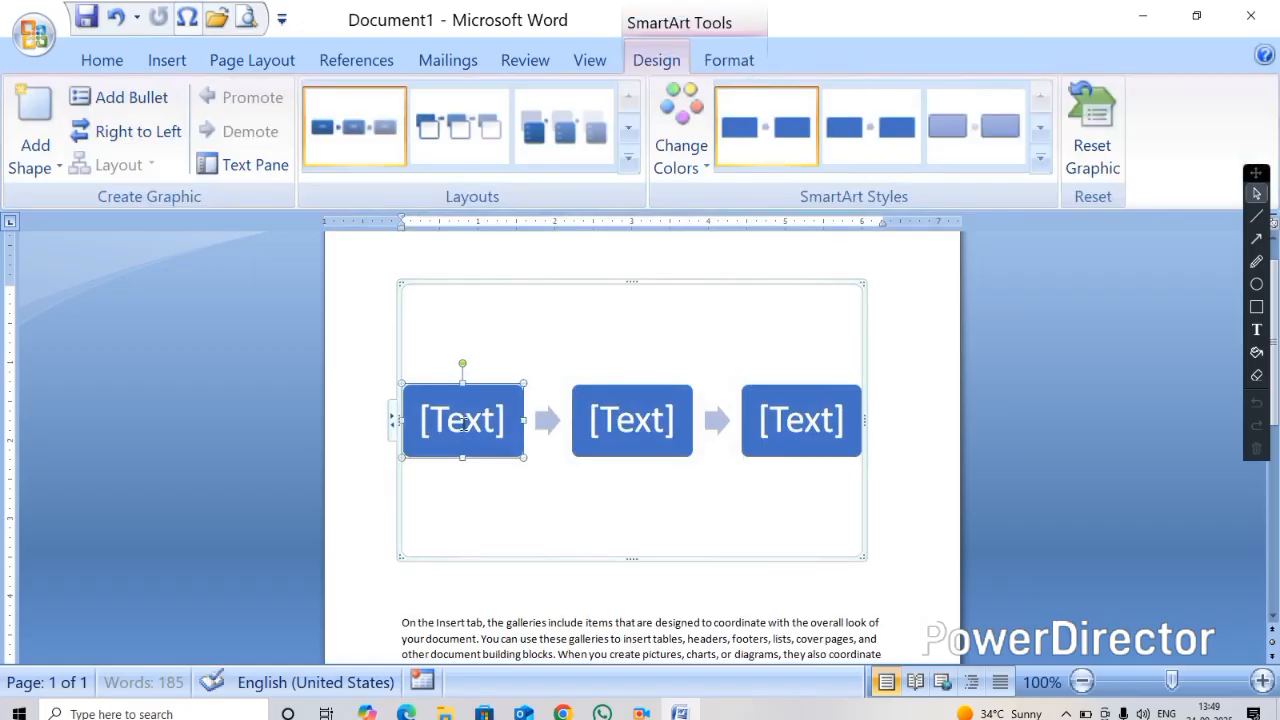
Enter PRESS WIN+R in the first process shape
{"action": "left_click", "coordinate": [463, 425]}
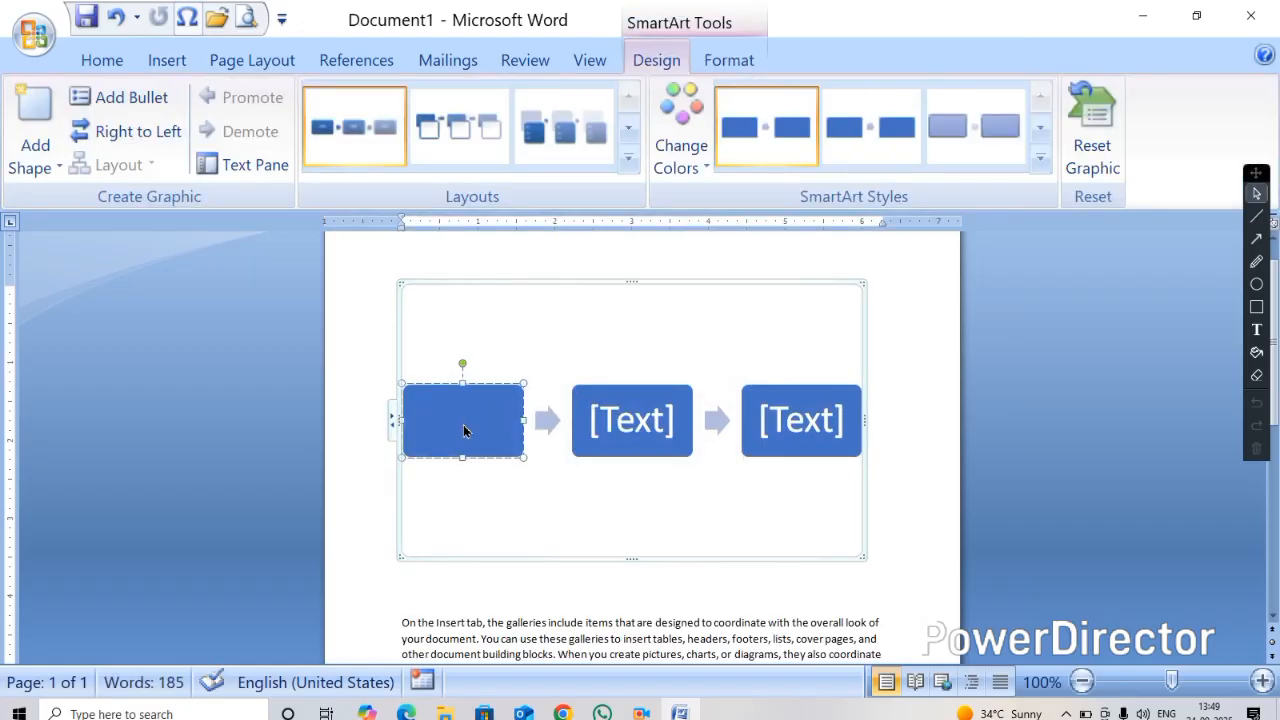
{"action": "type", "text": "PRESS"}
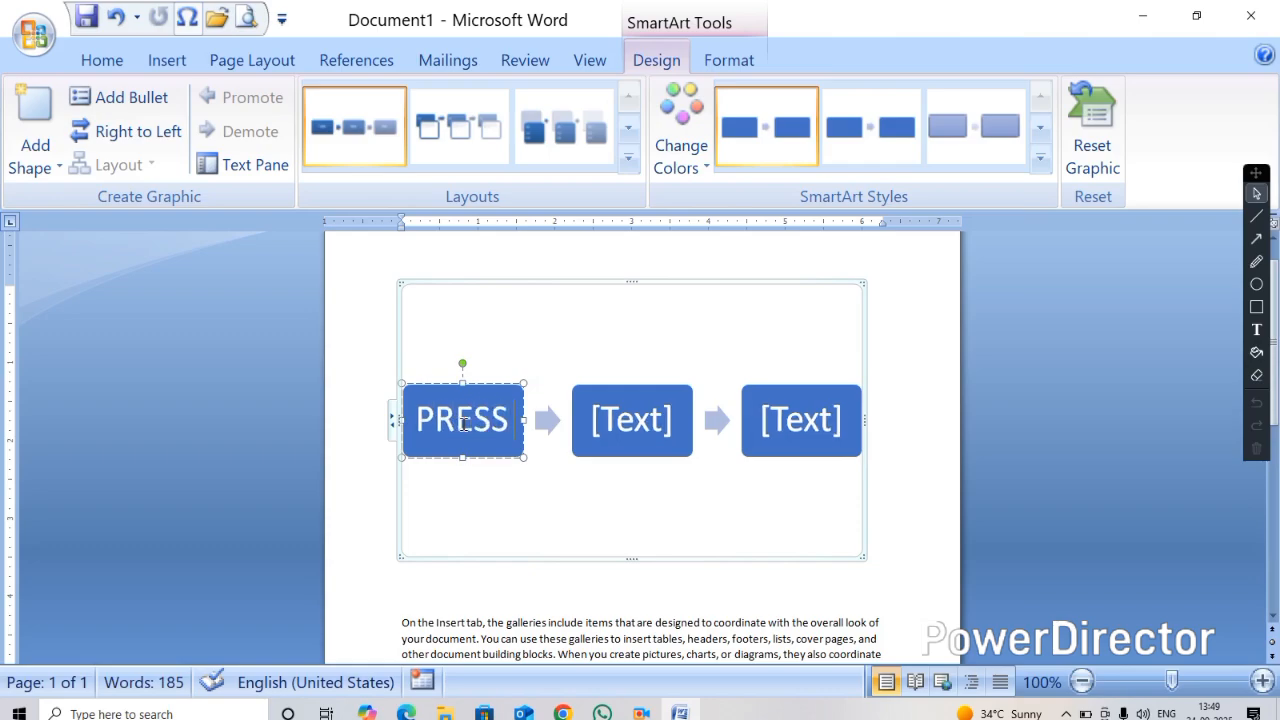
{"action": "type", "text": " WI"}
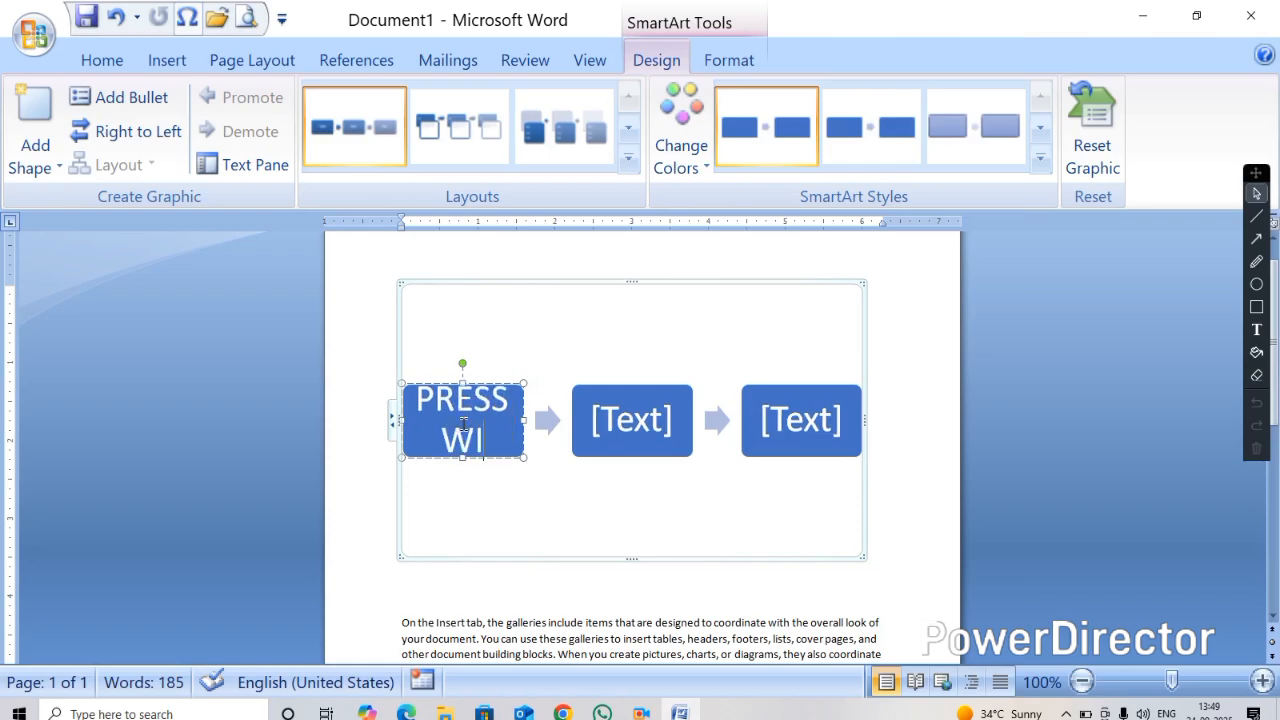
{"action": "type", "text": "N+R"}
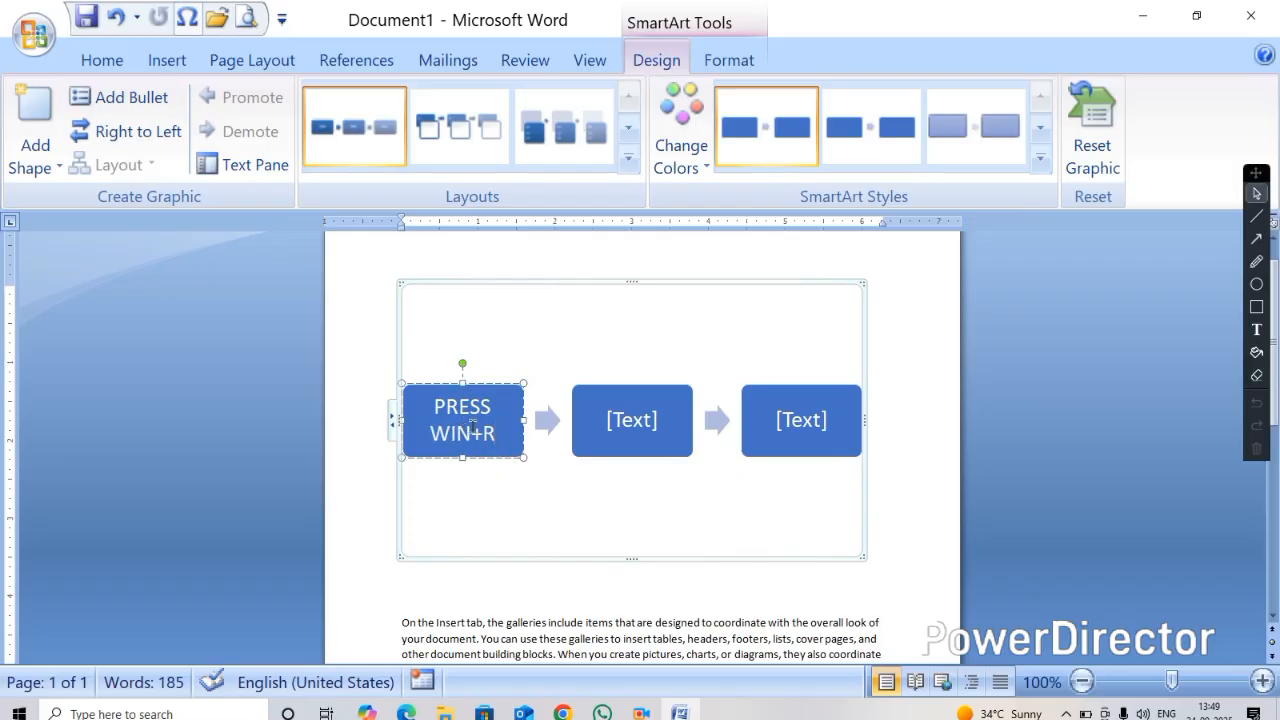
Enter TYPE WINWORD in the second process shape
{"action": "left_click", "coordinate": [630, 420]}
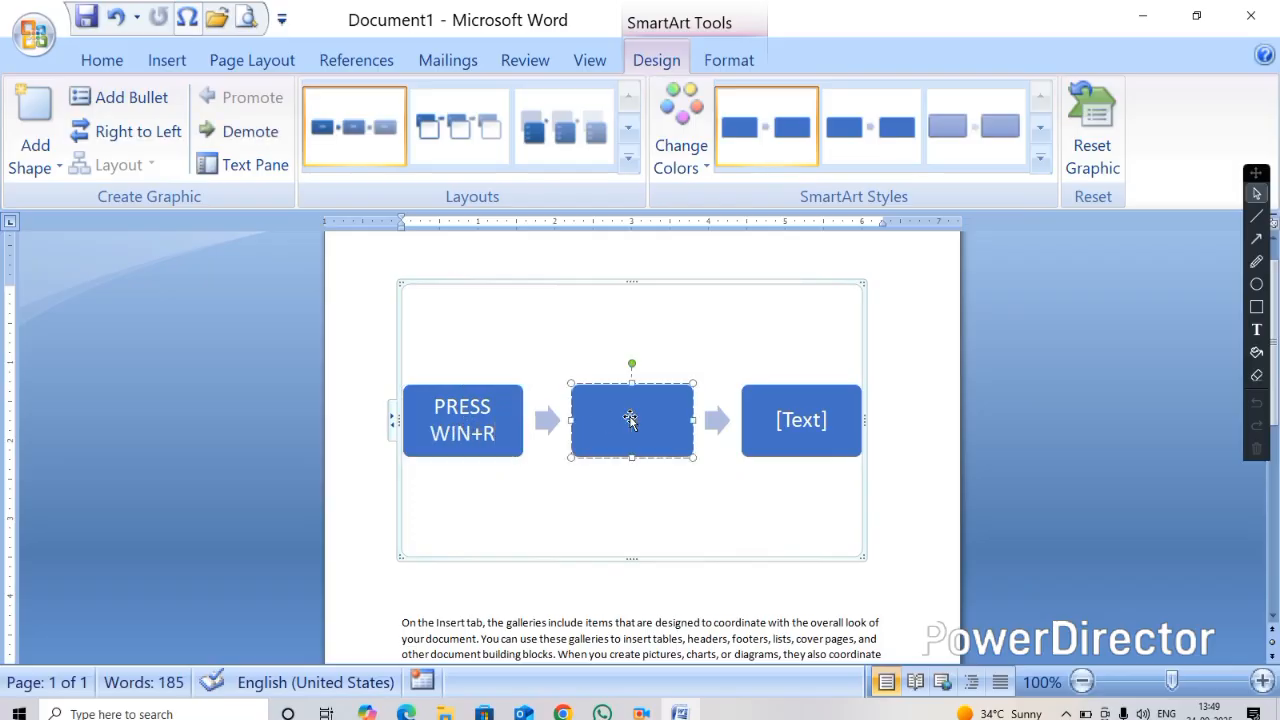
{"action": "type", "text": "TYPE WIN"}
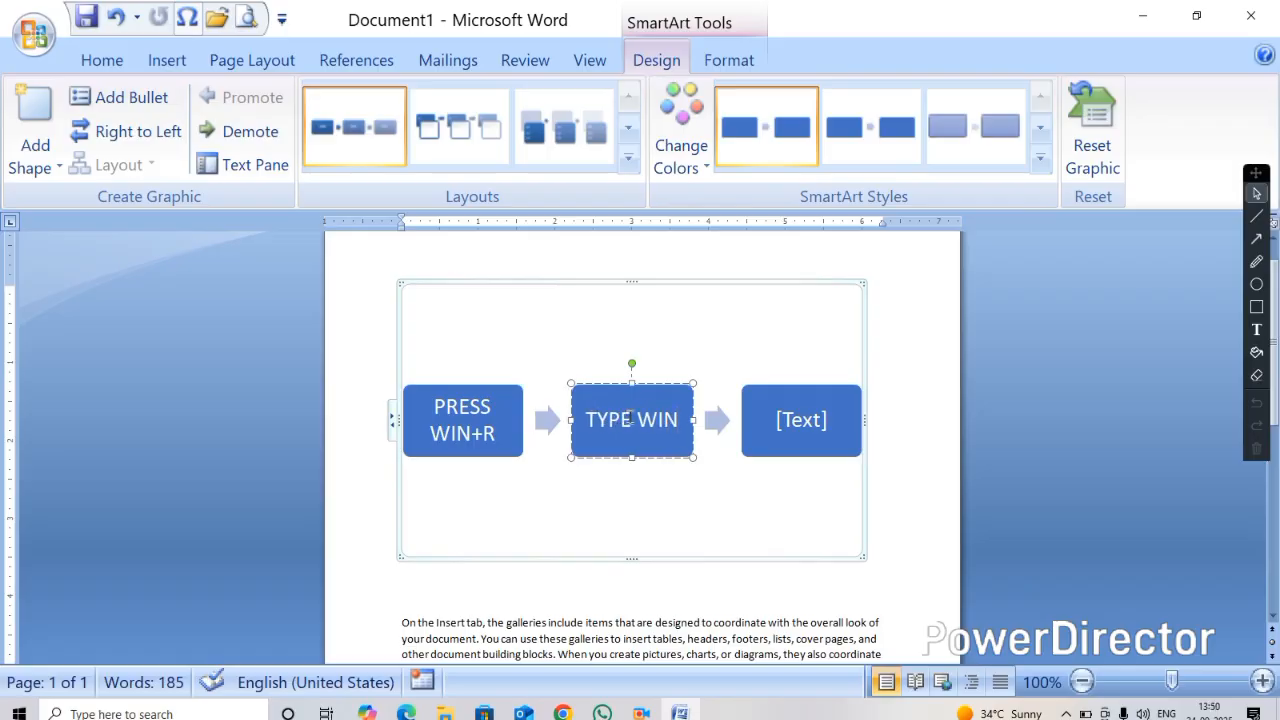
{"action": "type", "text": "WORD"}
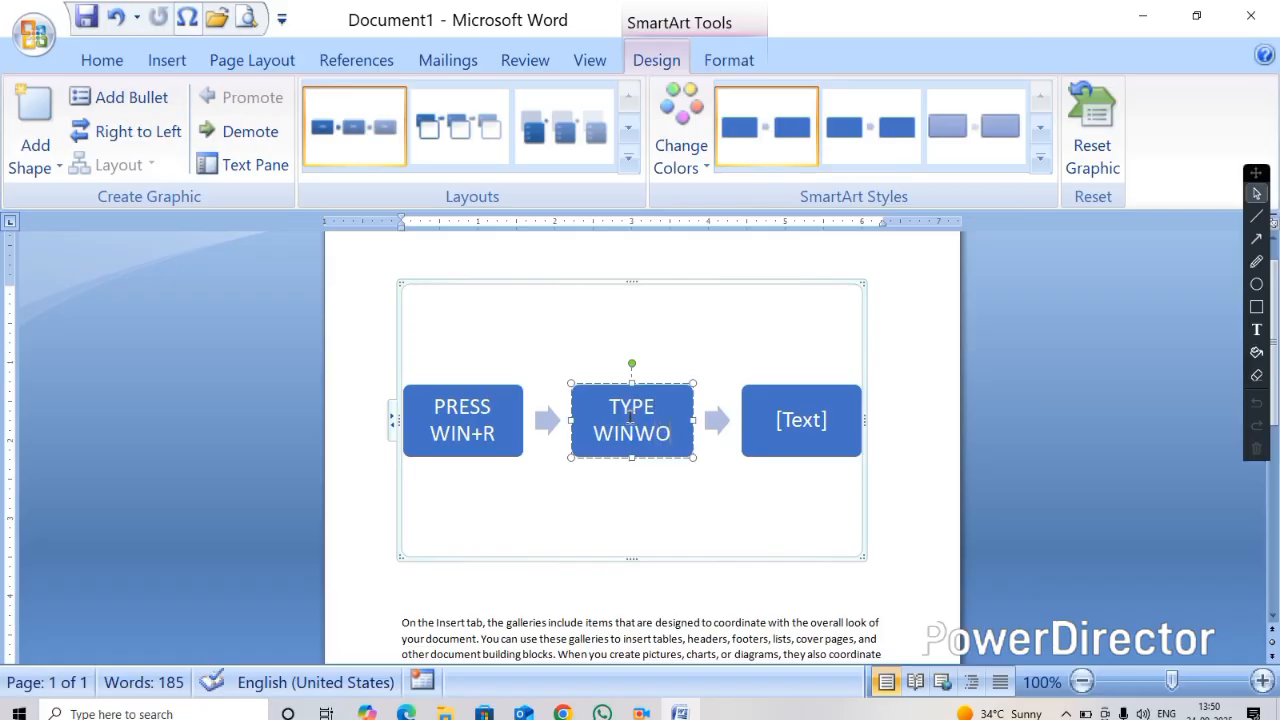
Enter CLICK ENTER in the third process shape
{"action": "left_click", "coordinate": [786, 422]}
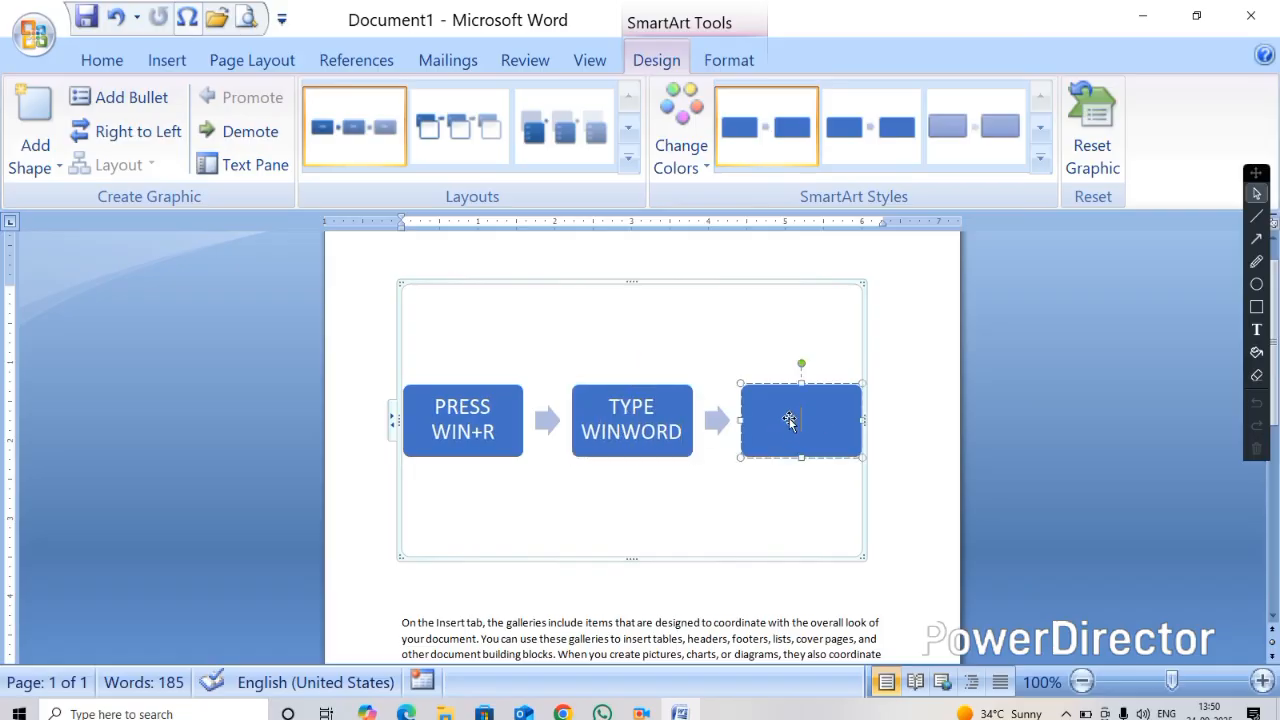
{"action": "type", "text": "CLICK ENTER"}
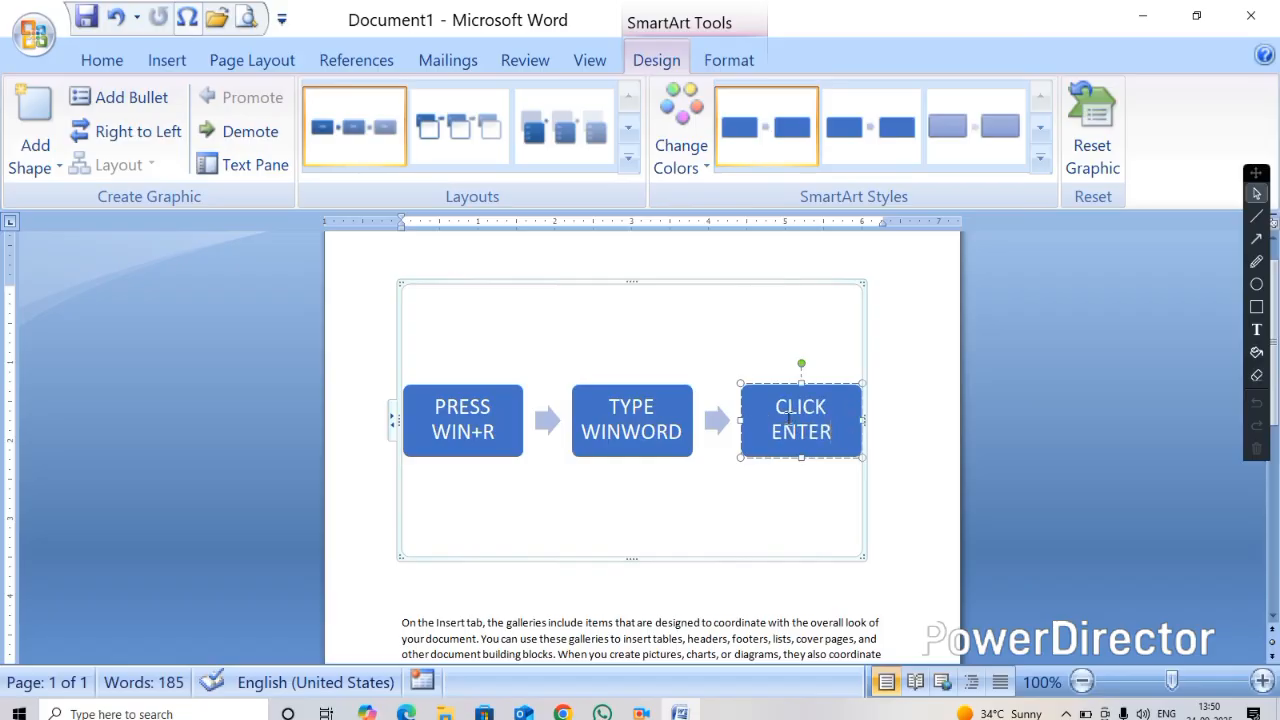
Add two new shapes after the CLICK ENTER shape in the process diagram
{"action": "left_click", "coordinate": [746, 502]}
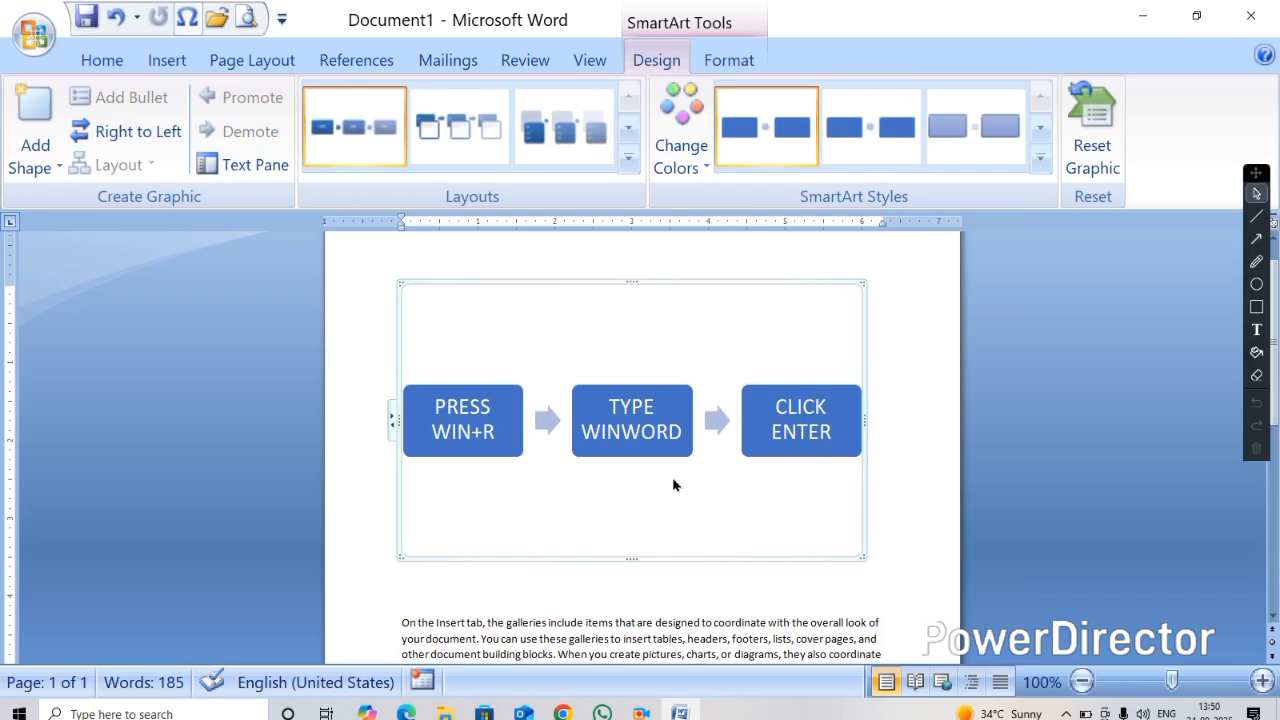
{"action": "left_click", "coordinate": [806, 402]}
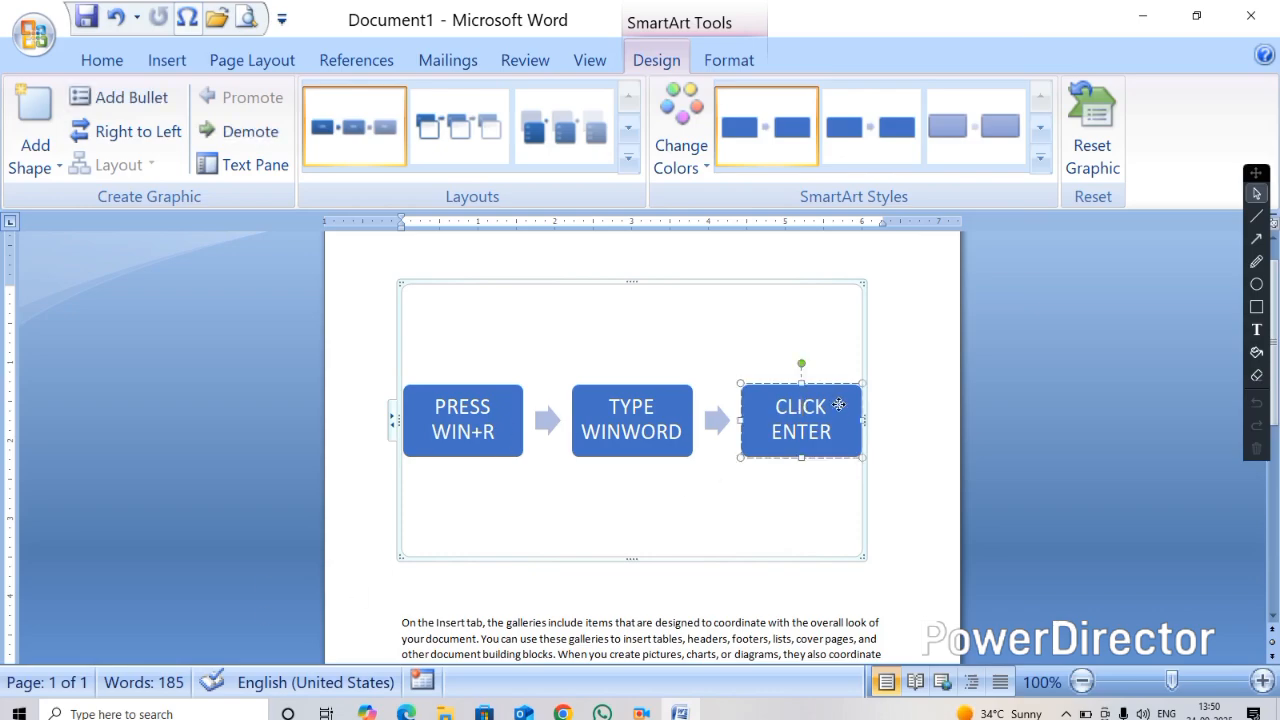
{"action": "right_click", "coordinate": [838, 405]}
{"action": "mouse_move", "coordinate": [898, 322]}
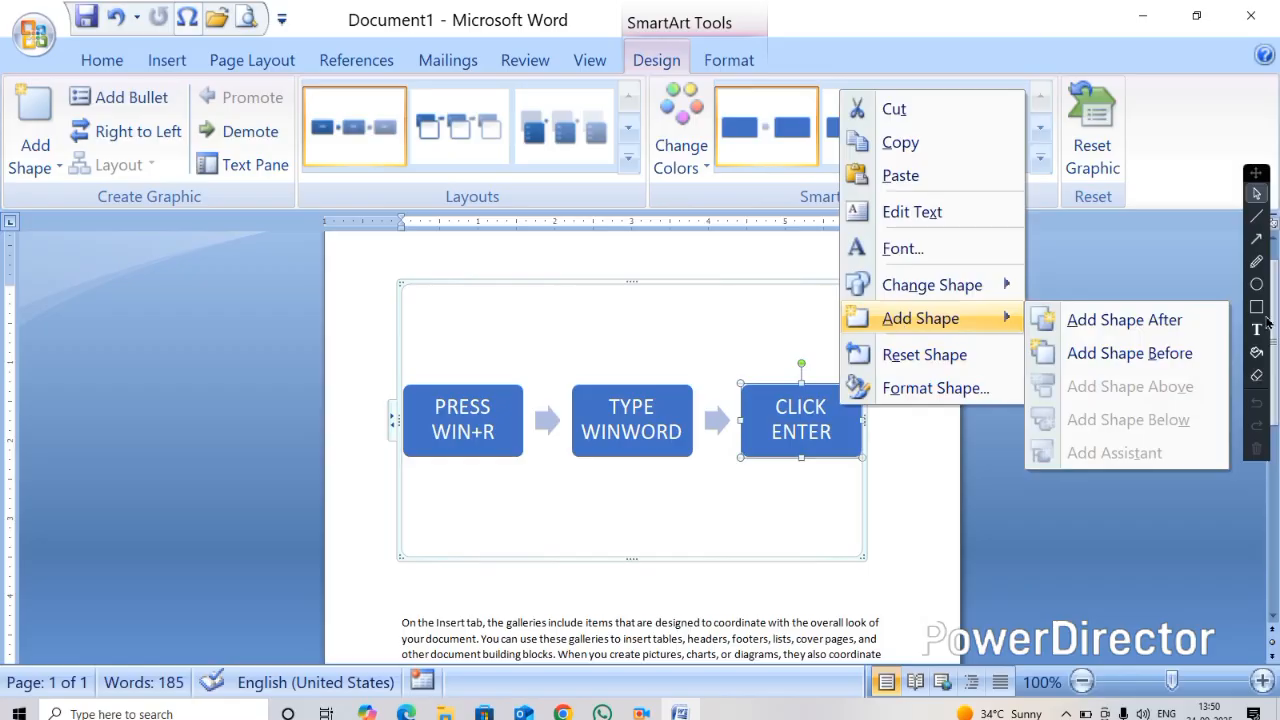
{"action": "left_click", "coordinate": [1165, 333]}
{"action": "right_click", "coordinate": [815, 430]}
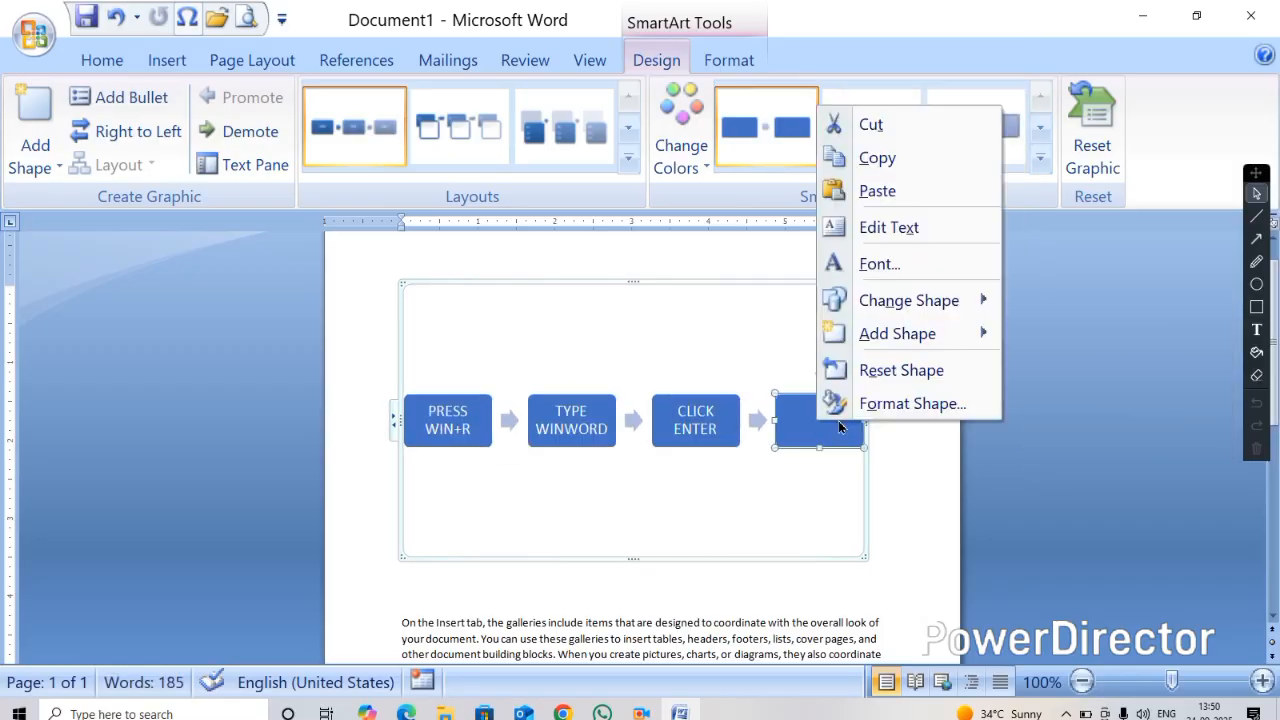
{"action": "mouse_move", "coordinate": [869, 334]}
{"action": "left_click", "coordinate": [1069, 334]}
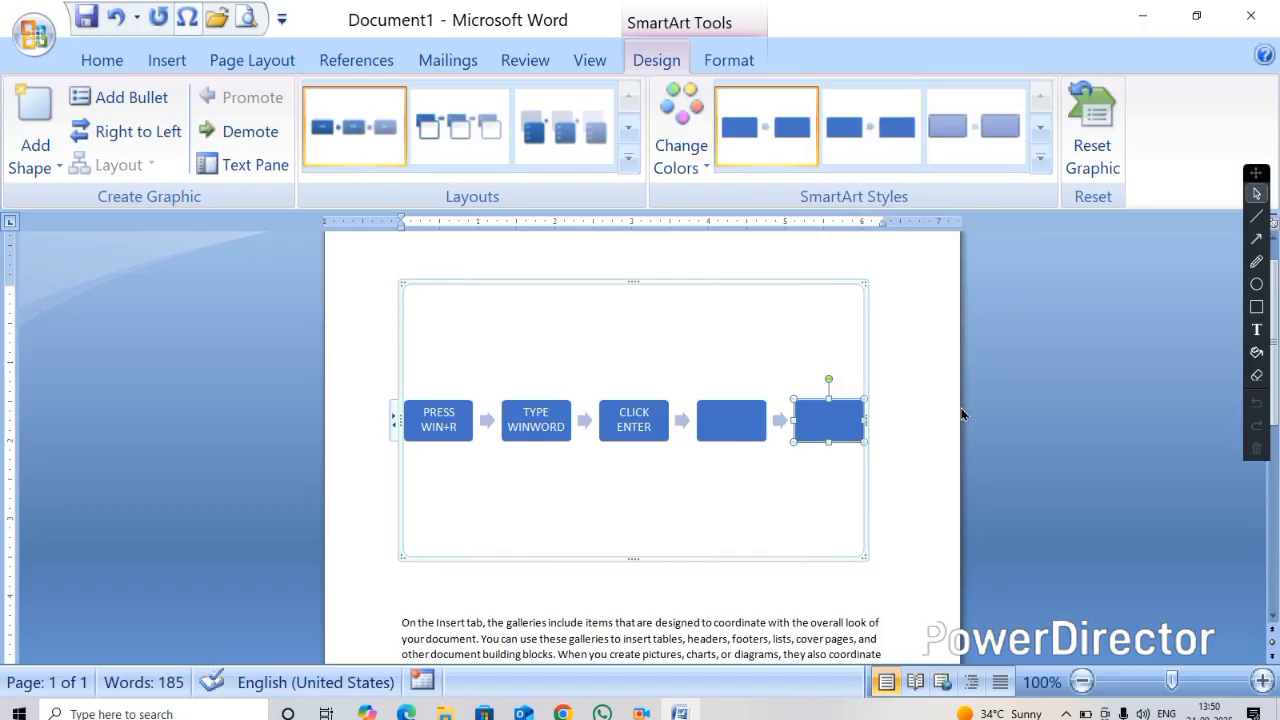
Cut the whole process SmartArt graphic out of the document
{"action": "right_click", "coordinate": [597, 282]}
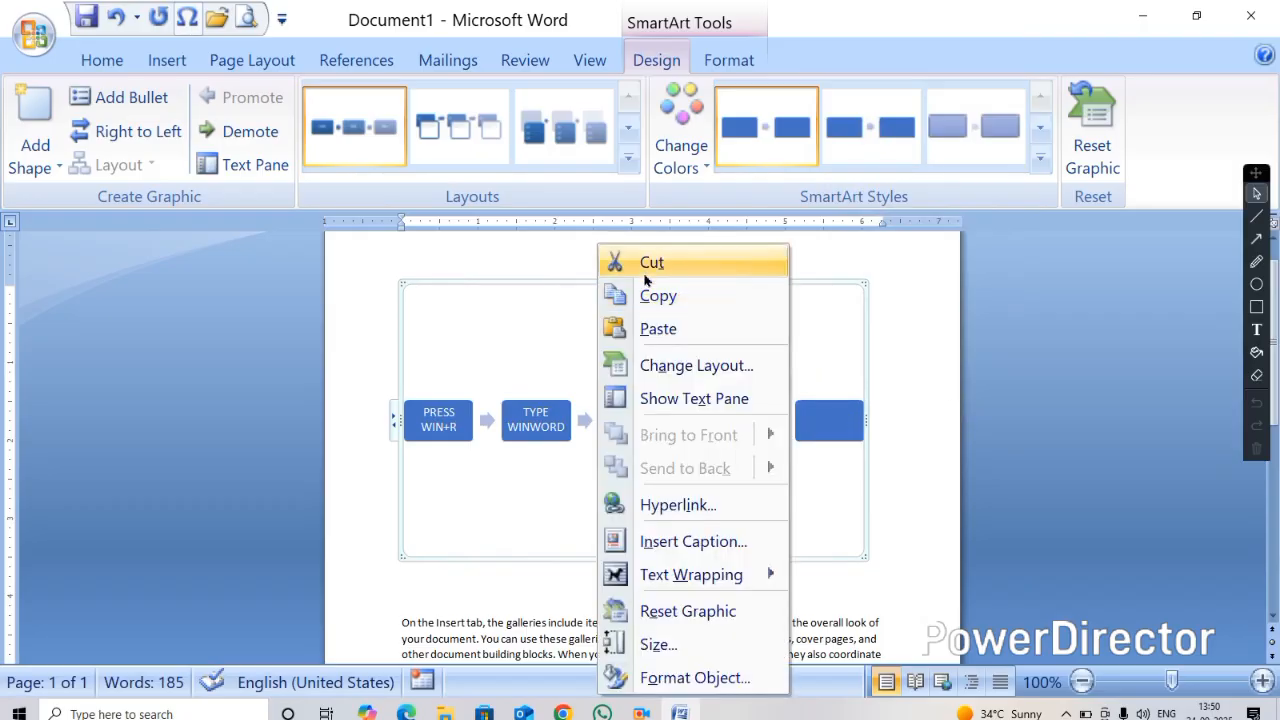
{"action": "left_click", "coordinate": [645, 273]}
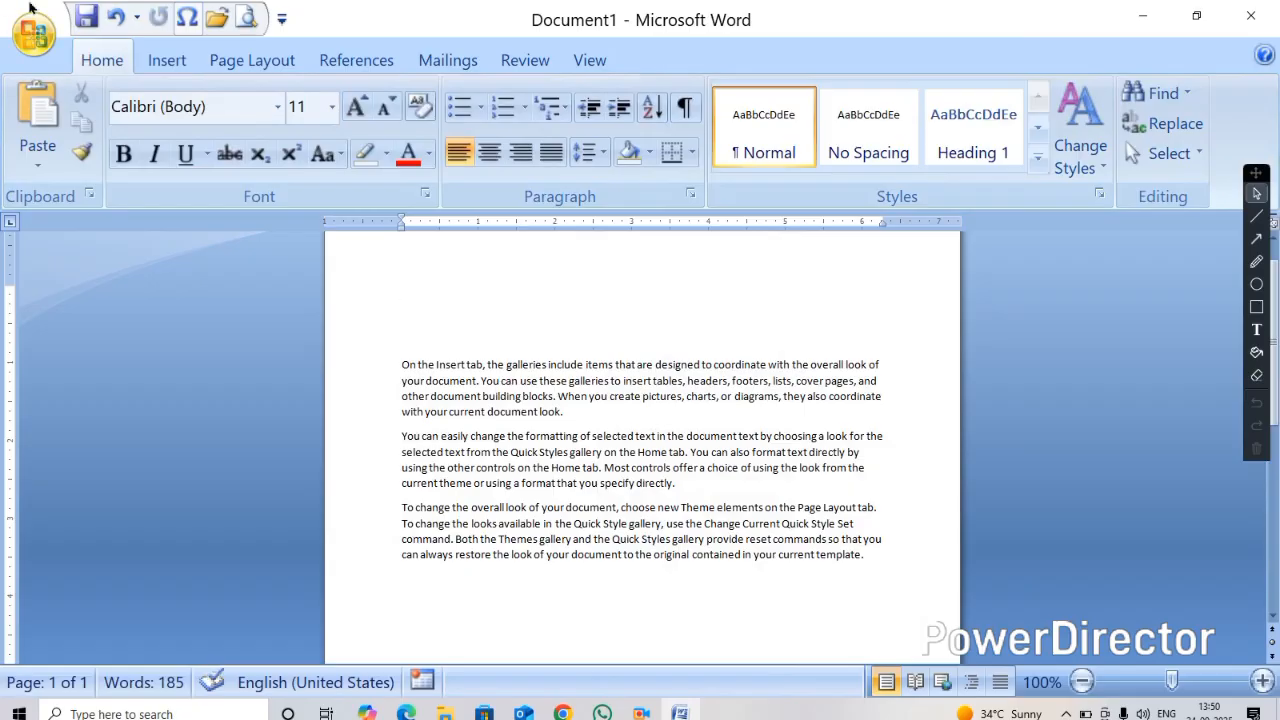
Insert a Basic Cycle SmartArt graphic from the Cycle category
{"action": "left_click", "coordinate": [167, 61]}
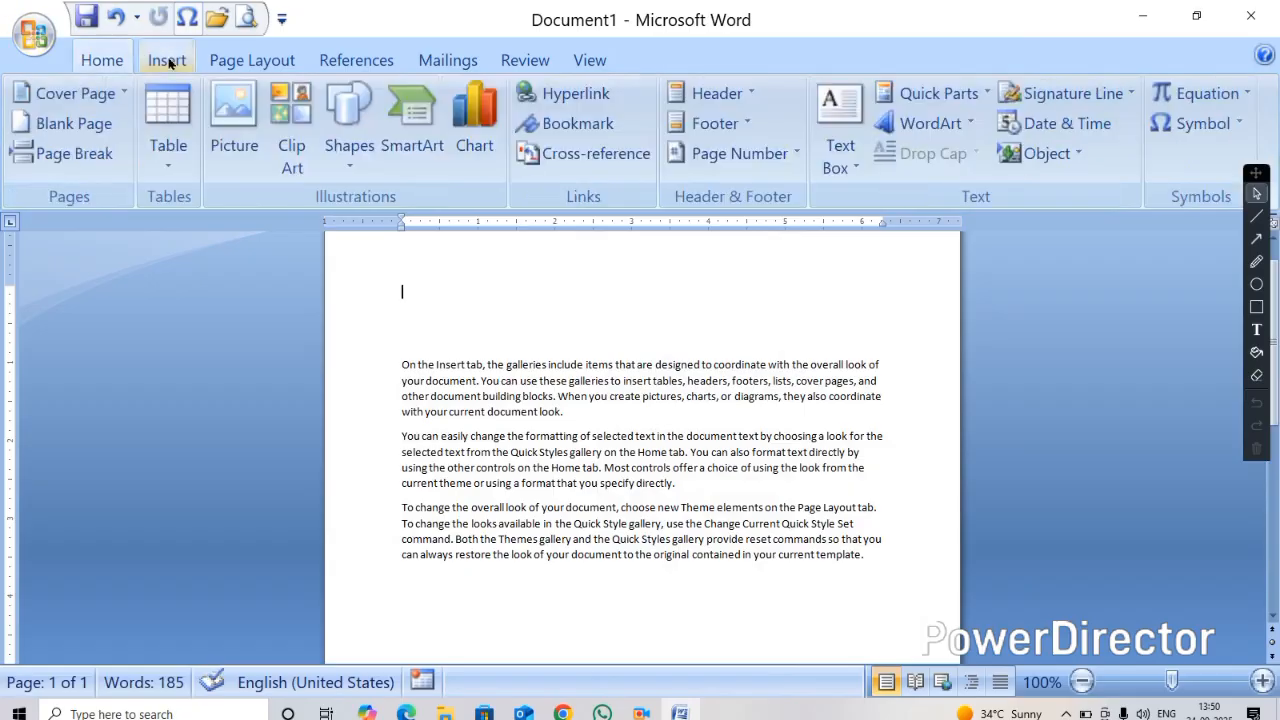
{"action": "left_click", "coordinate": [414, 134]}
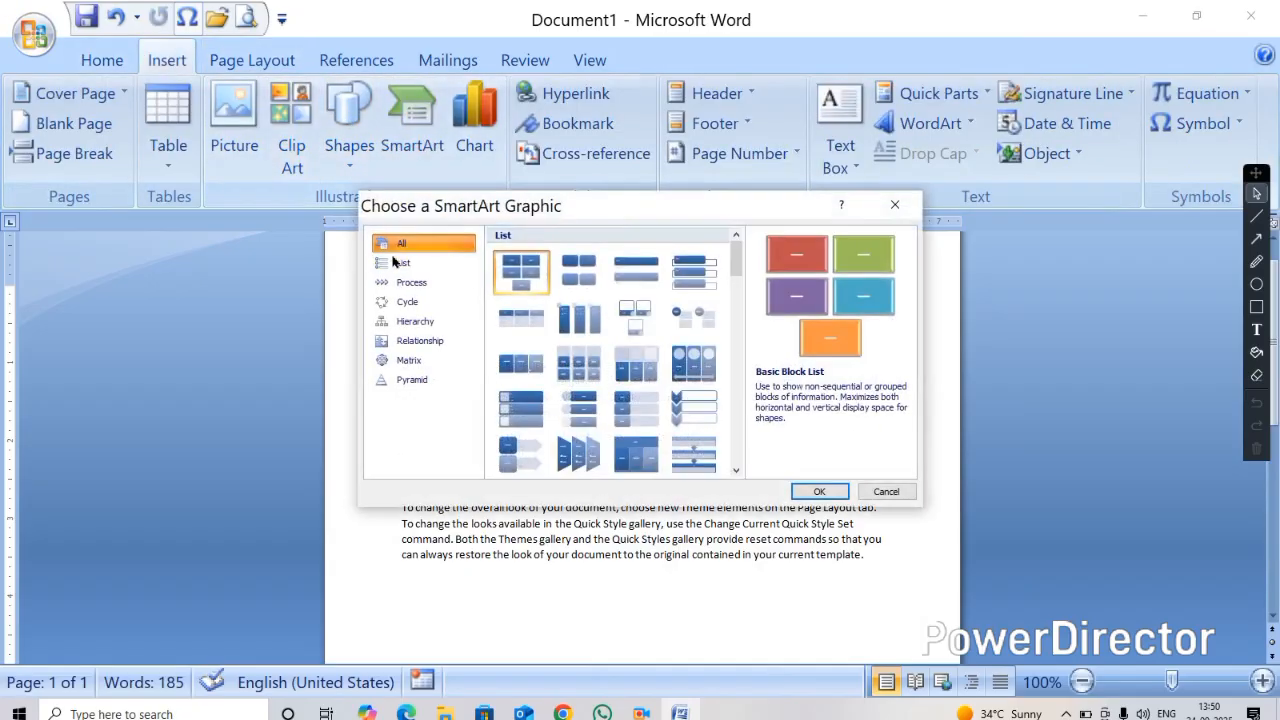
{"action": "left_click", "coordinate": [406, 305]}
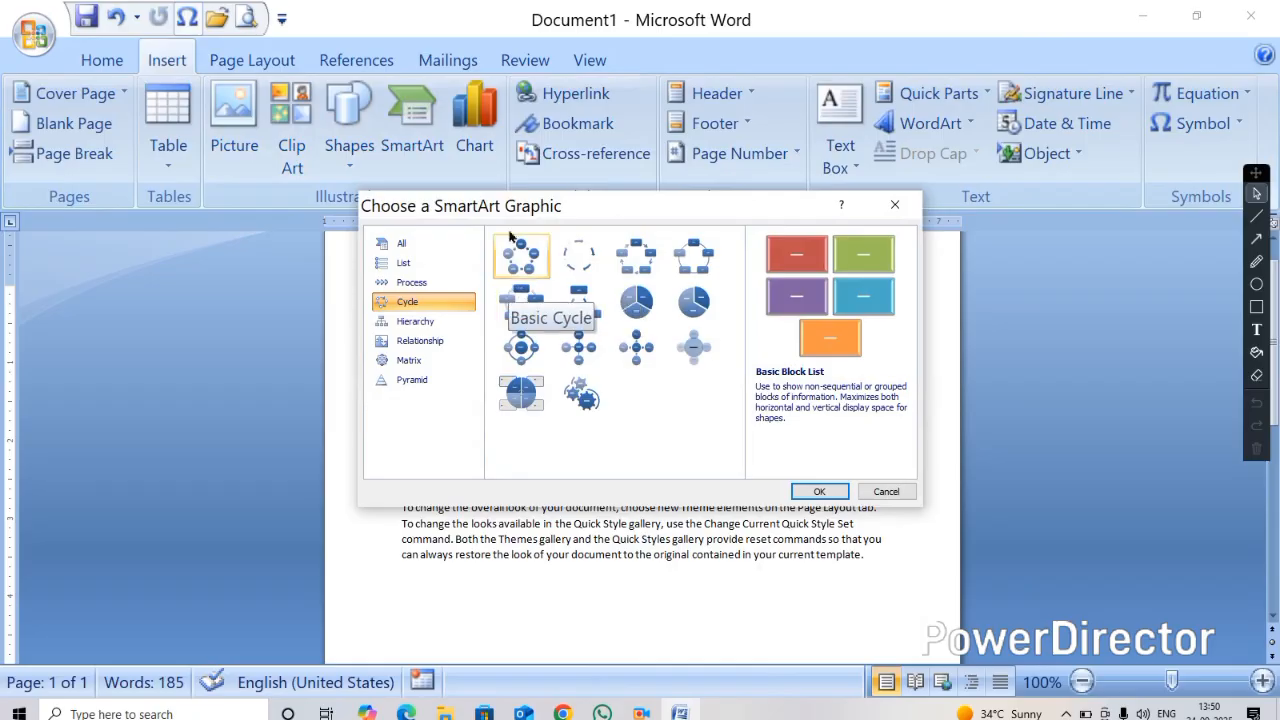
{"action": "left_click", "coordinate": [418, 284]}
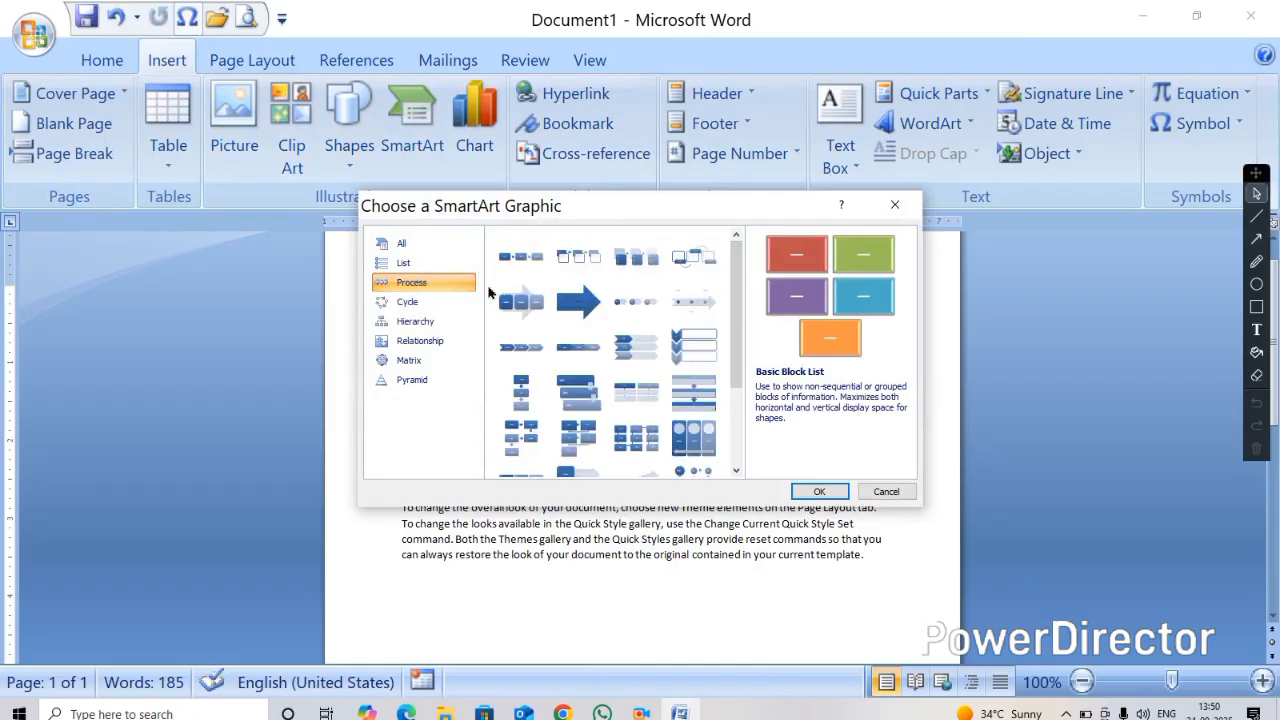
{"action": "left_click", "coordinate": [406, 302]}
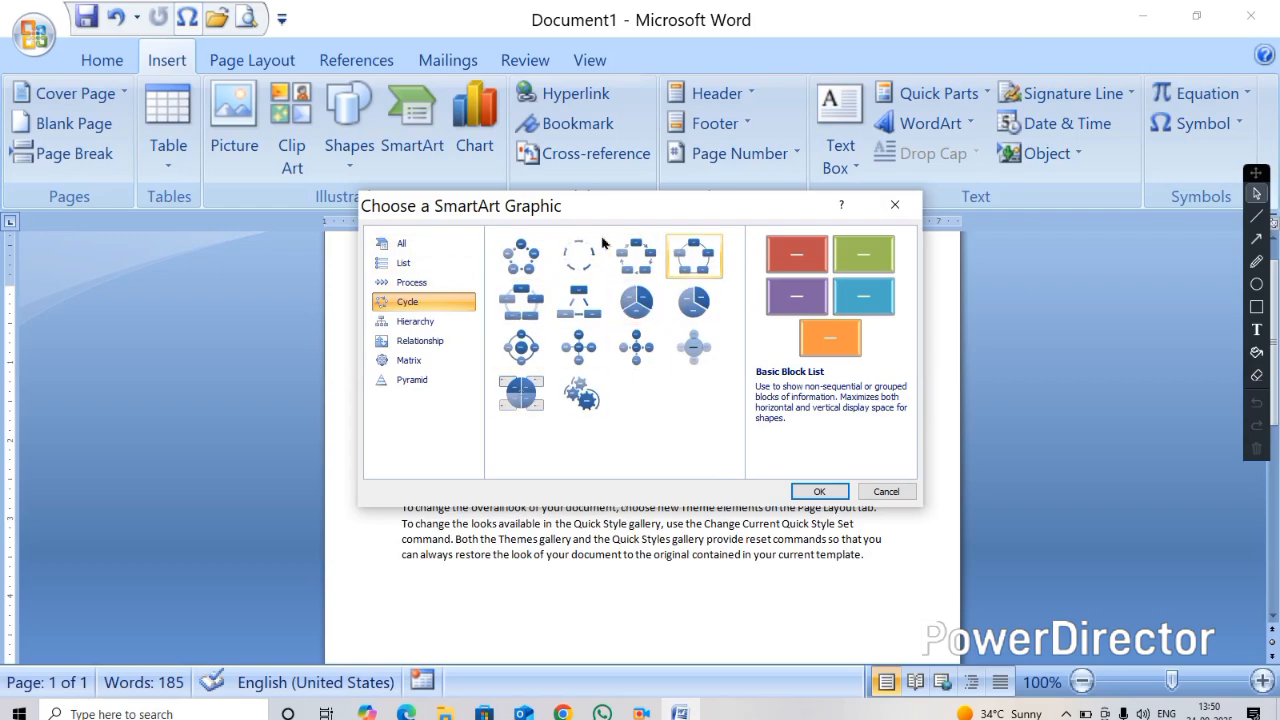
{"action": "left_click", "coordinate": [527, 262]}
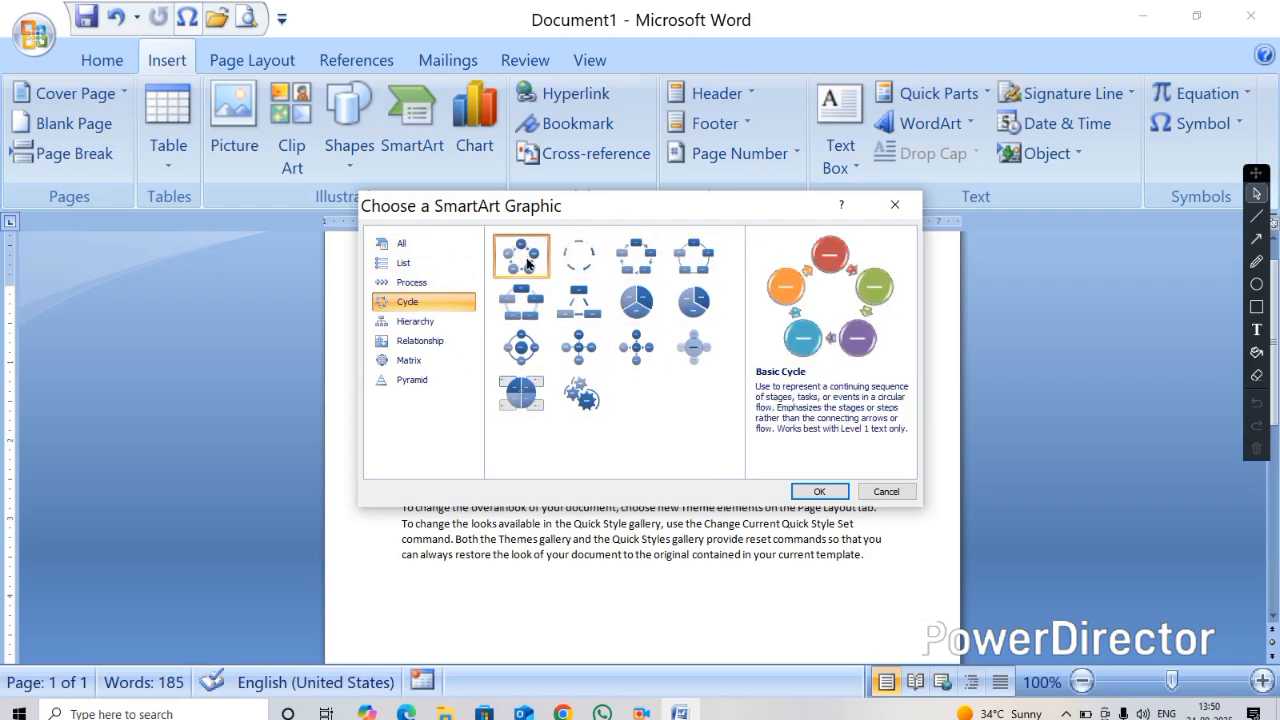
{"action": "left_click", "coordinate": [817, 491]}
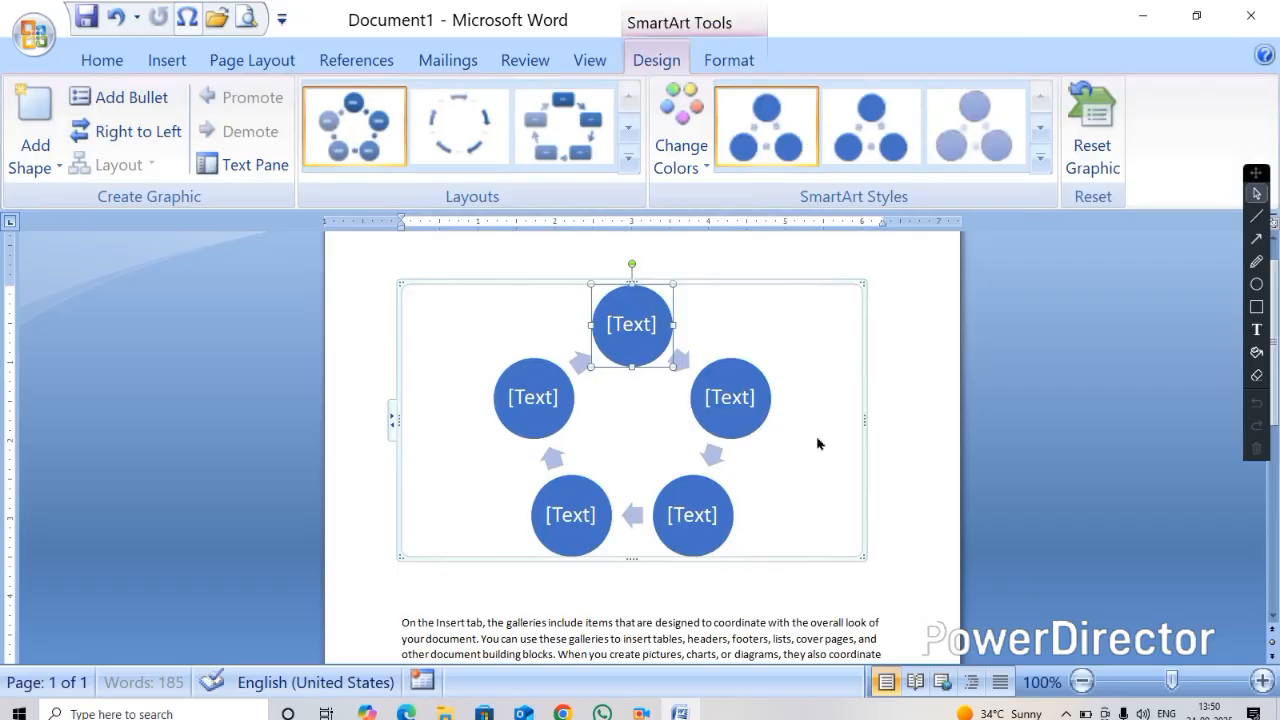
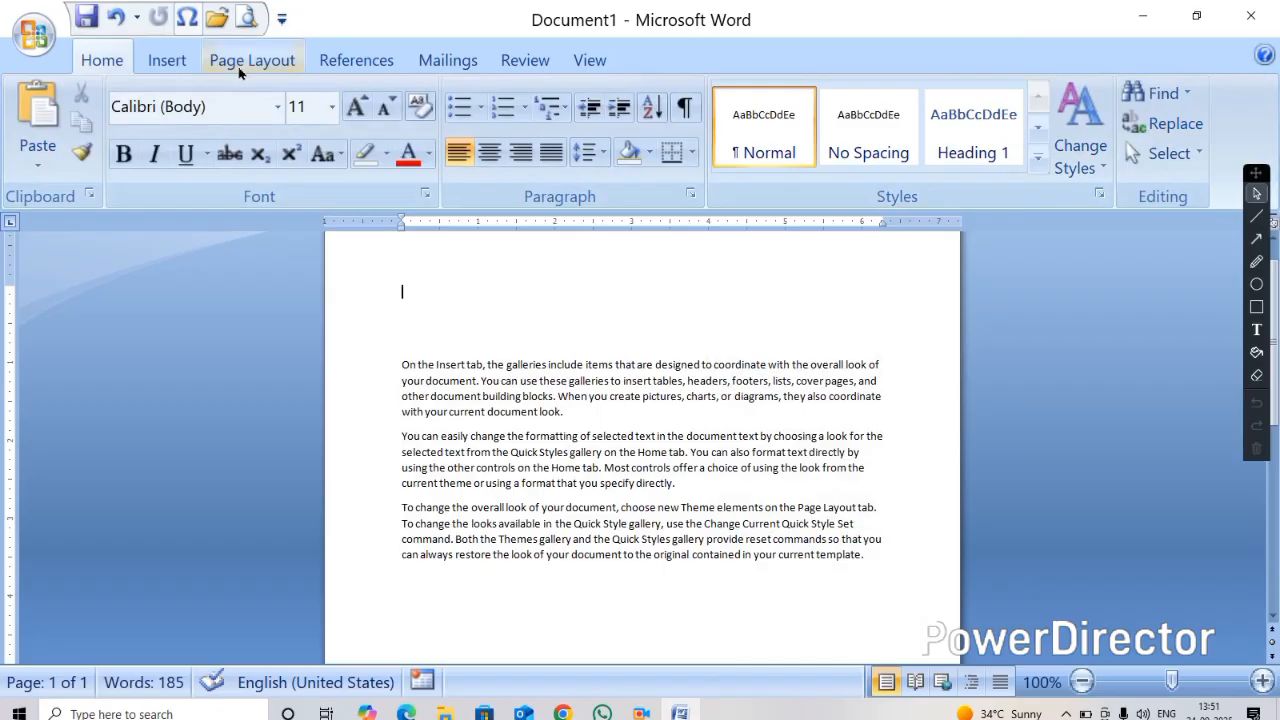
Insert an Organization Chart SmartArt graphic from the Hierarchy category
{"action": "left_click", "coordinate": [168, 62]}
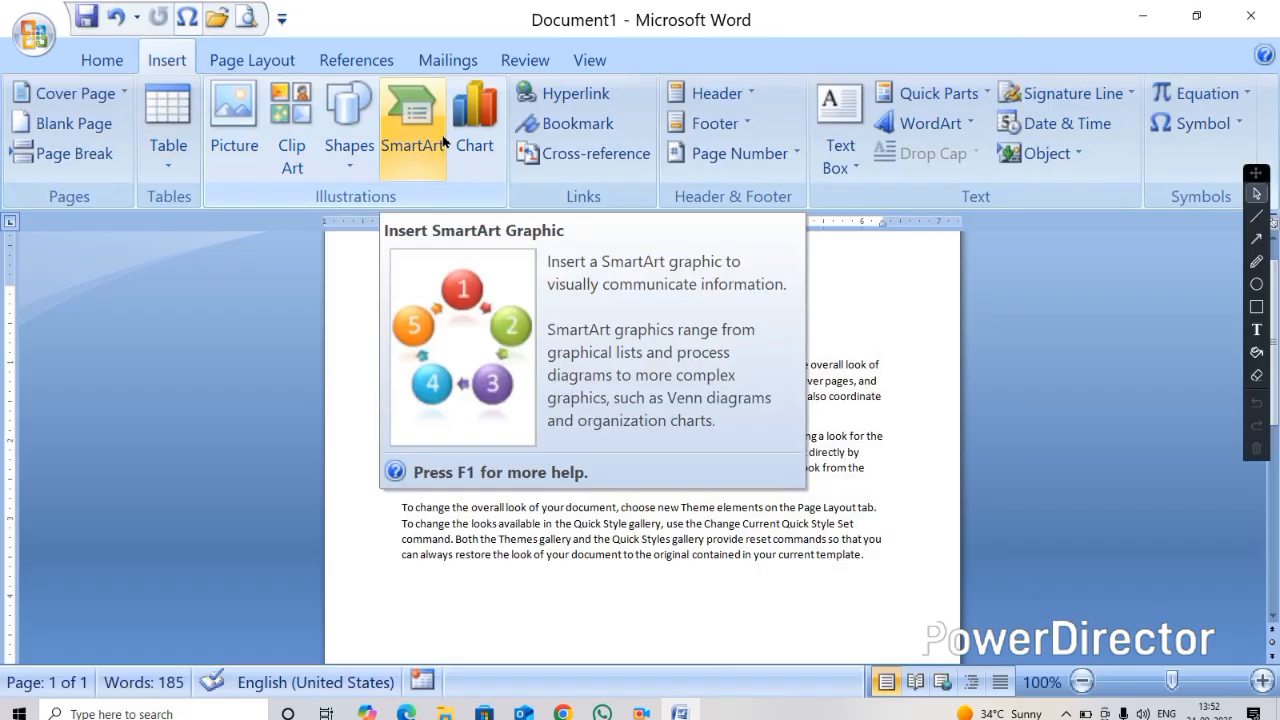
{"action": "left_click", "coordinate": [440, 141]}
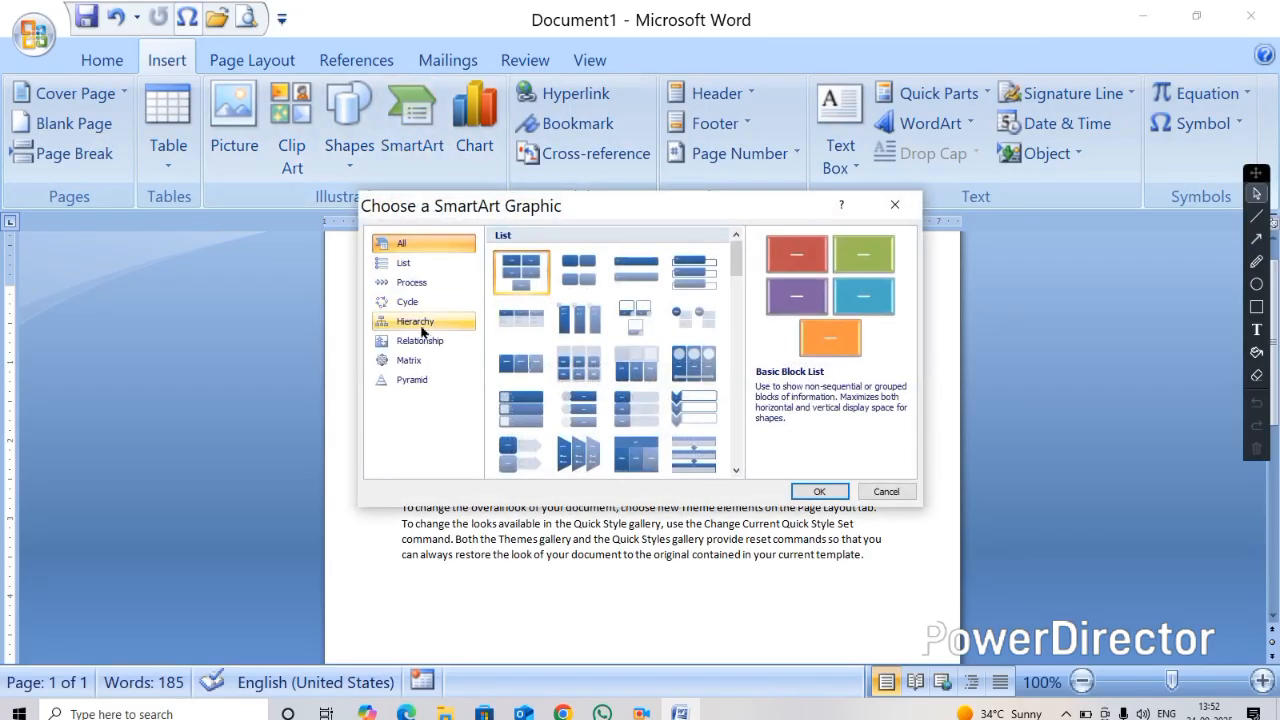
{"action": "left_click", "coordinate": [420, 325]}
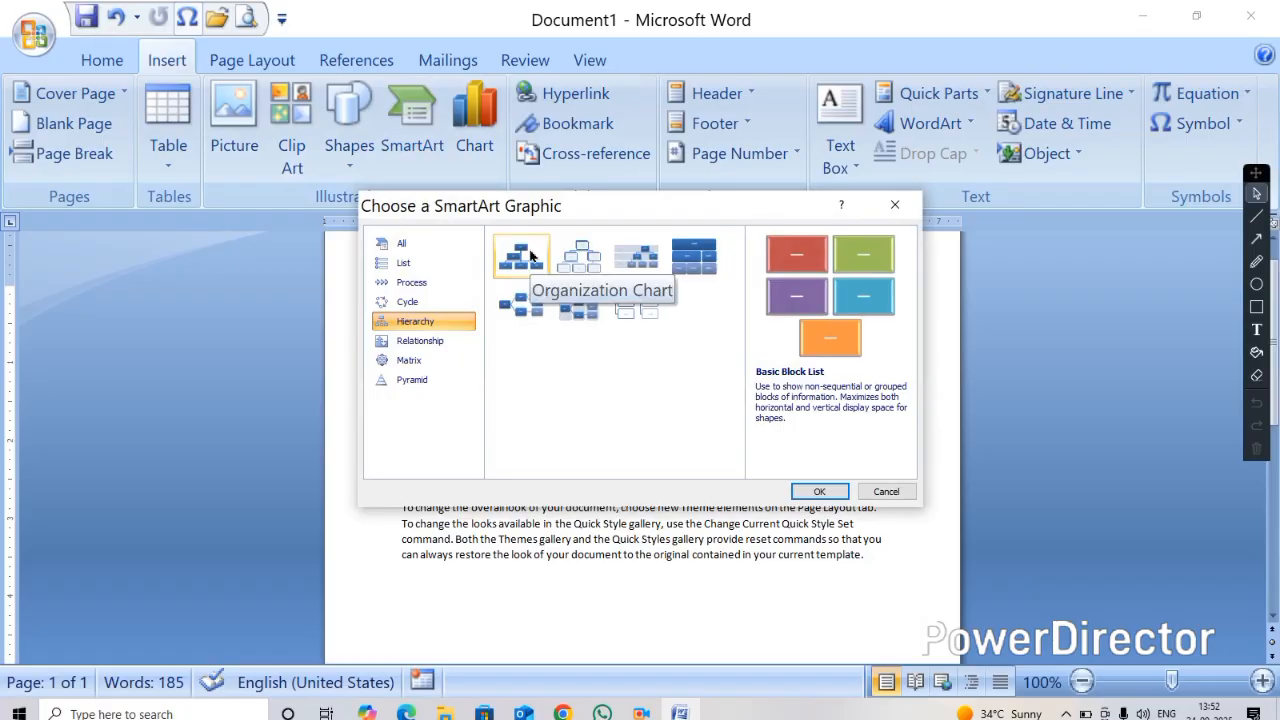
{"action": "left_click", "coordinate": [531, 256]}
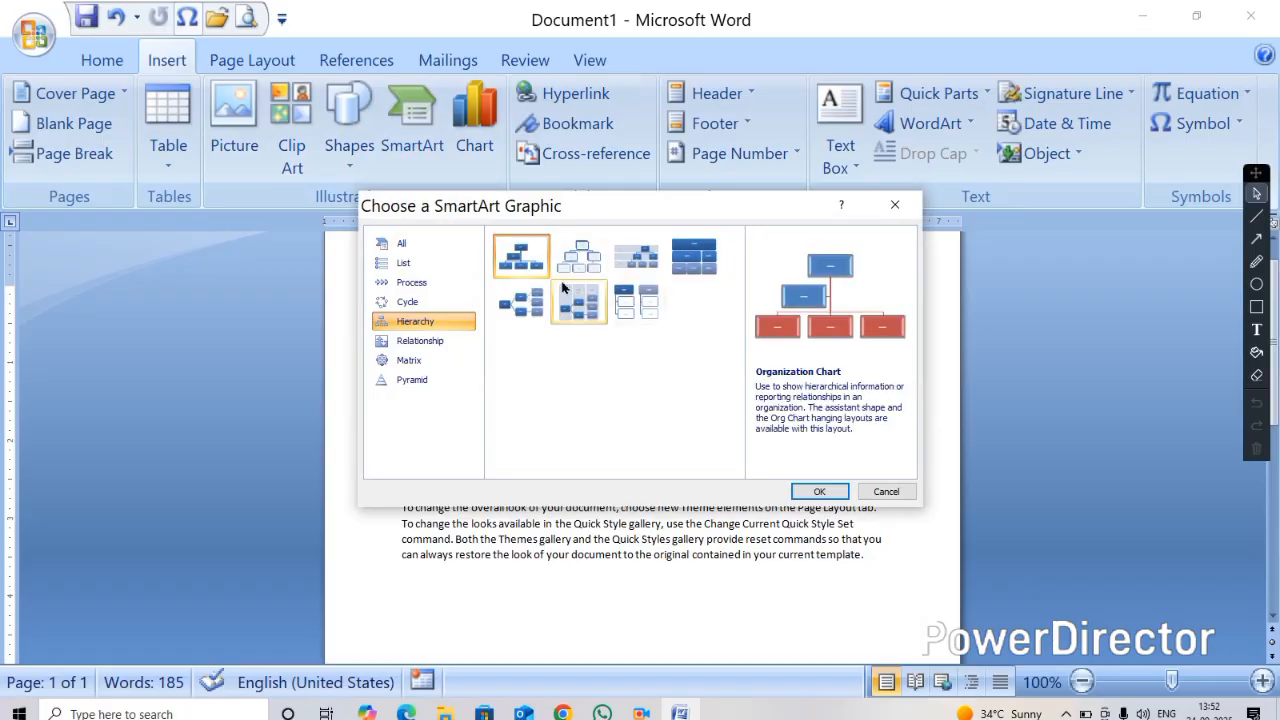
{"action": "left_click", "coordinate": [817, 491]}
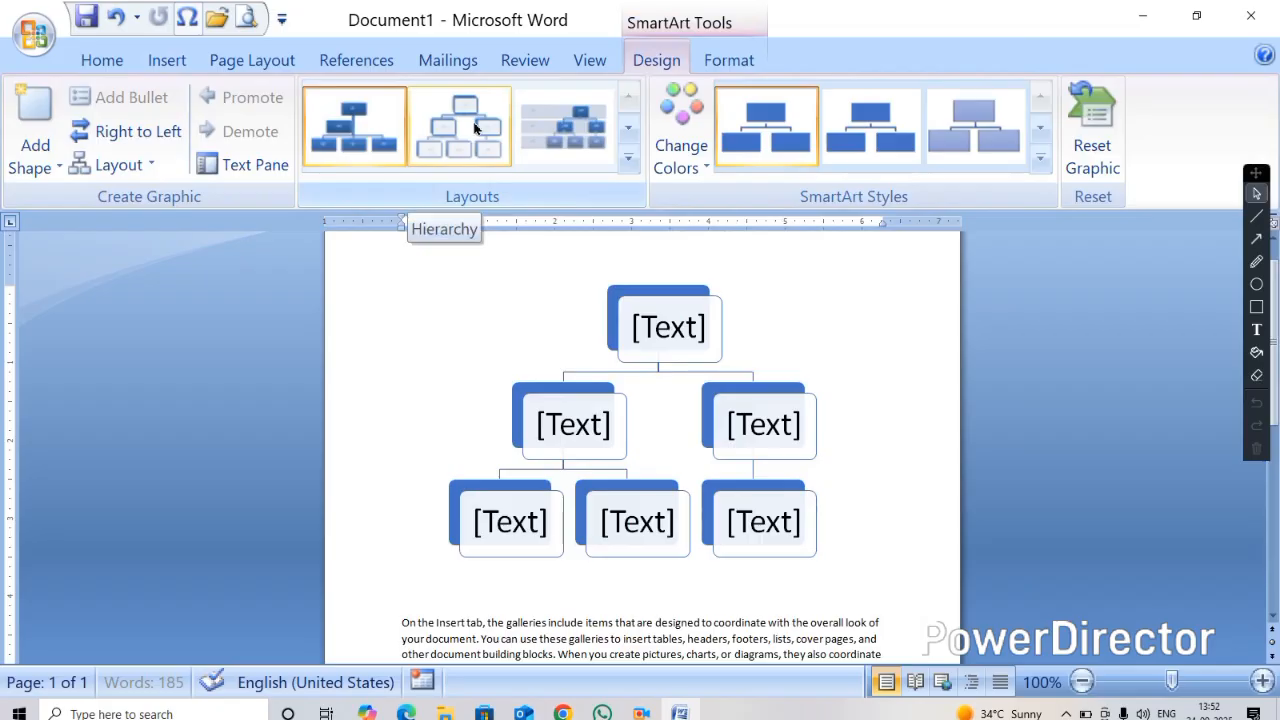
Switch the chart to the Hierarchy layout and enter COMPUTER in the top shape
{"action": "left_click", "coordinate": [475, 127]}
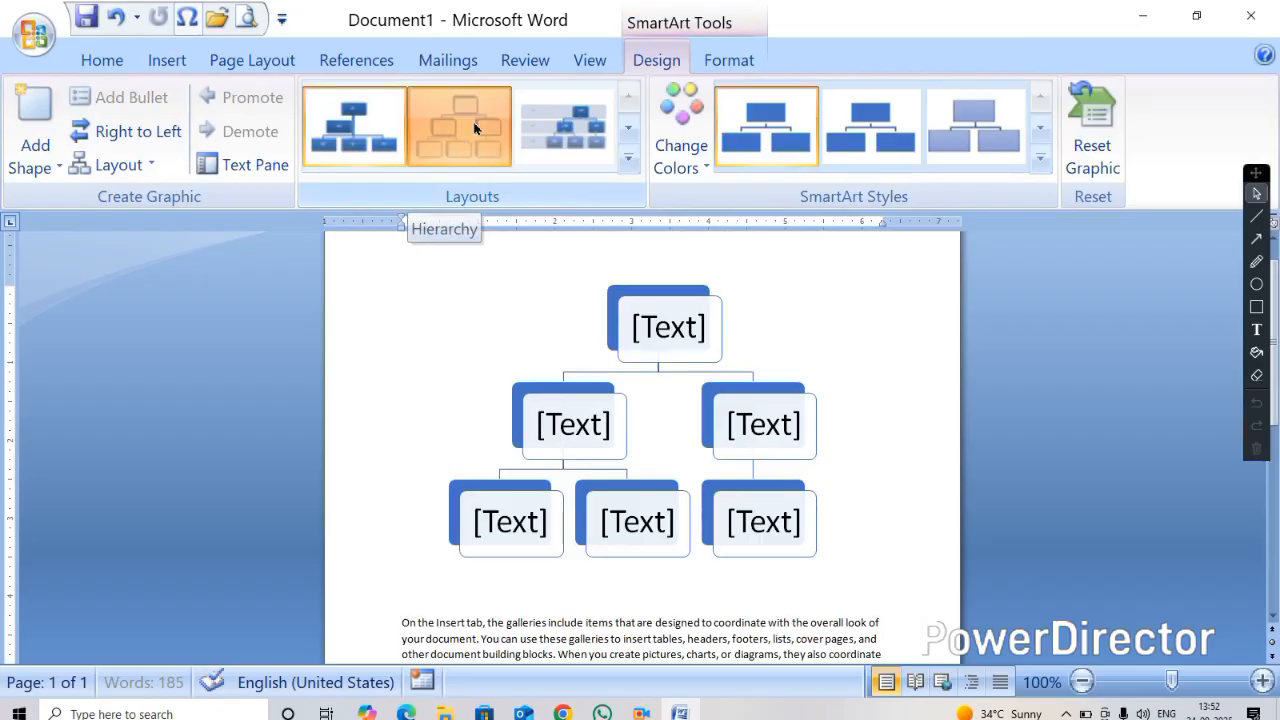
{"action": "left_click", "coordinate": [655, 345]}
{"action": "type", "text": "COMPUTER"}
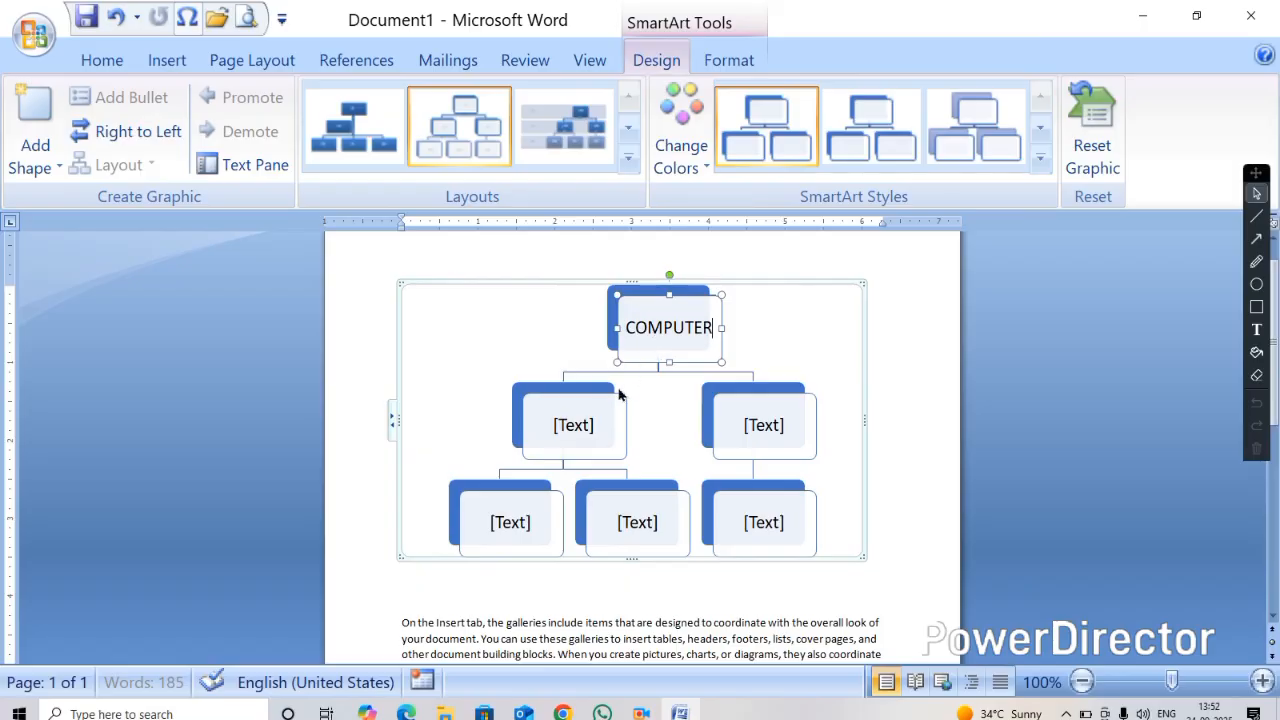
Change the chart to the Labeled Hierarchy layout and apply the first SmartArt style
{"action": "left_click", "coordinate": [580, 393]}
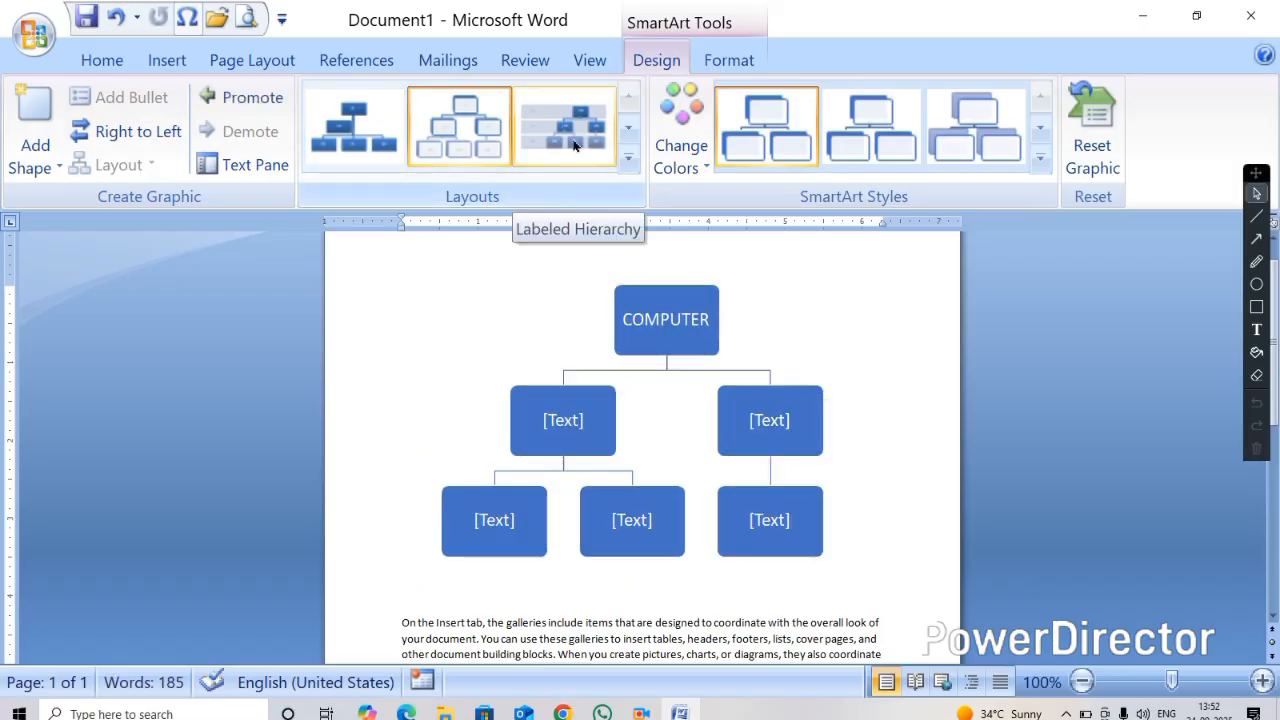
{"action": "left_click", "coordinate": [573, 145]}
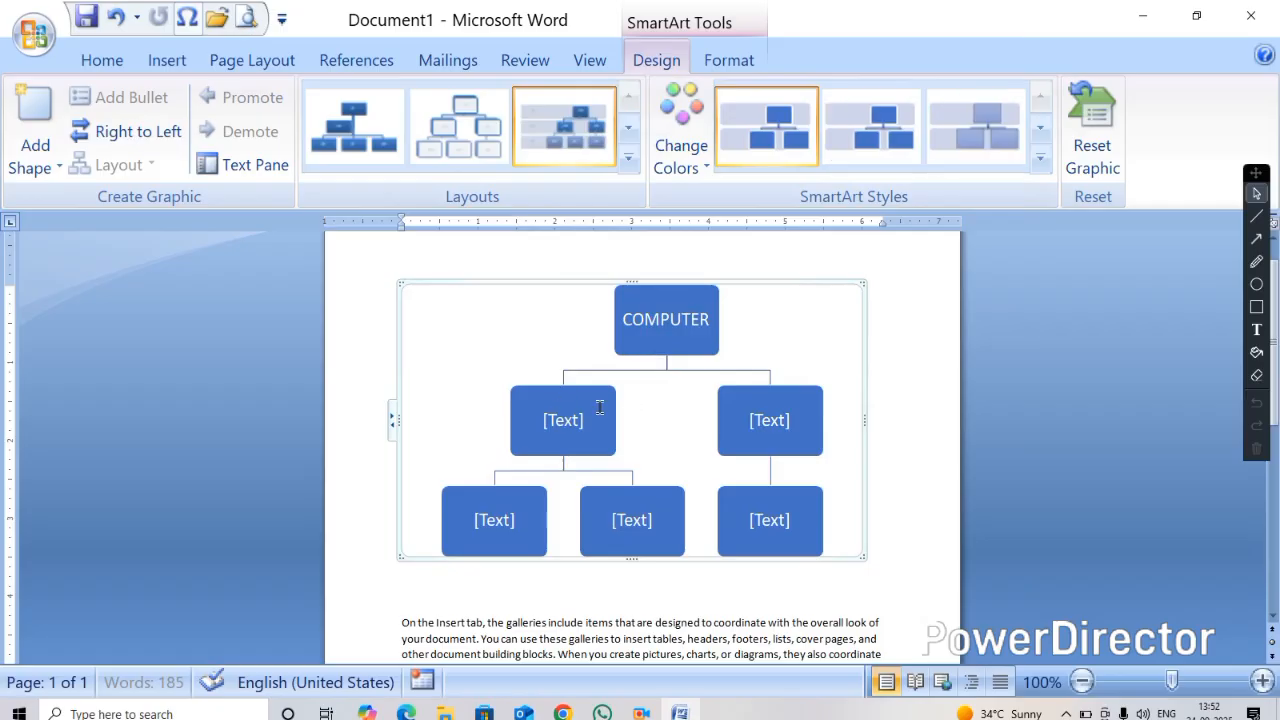
{"action": "left_click", "coordinate": [780, 135]}
Cut the lower-level shapes so COMPUTER keeps only two subordinate shapes
{"action": "right_click", "coordinate": [499, 511]}
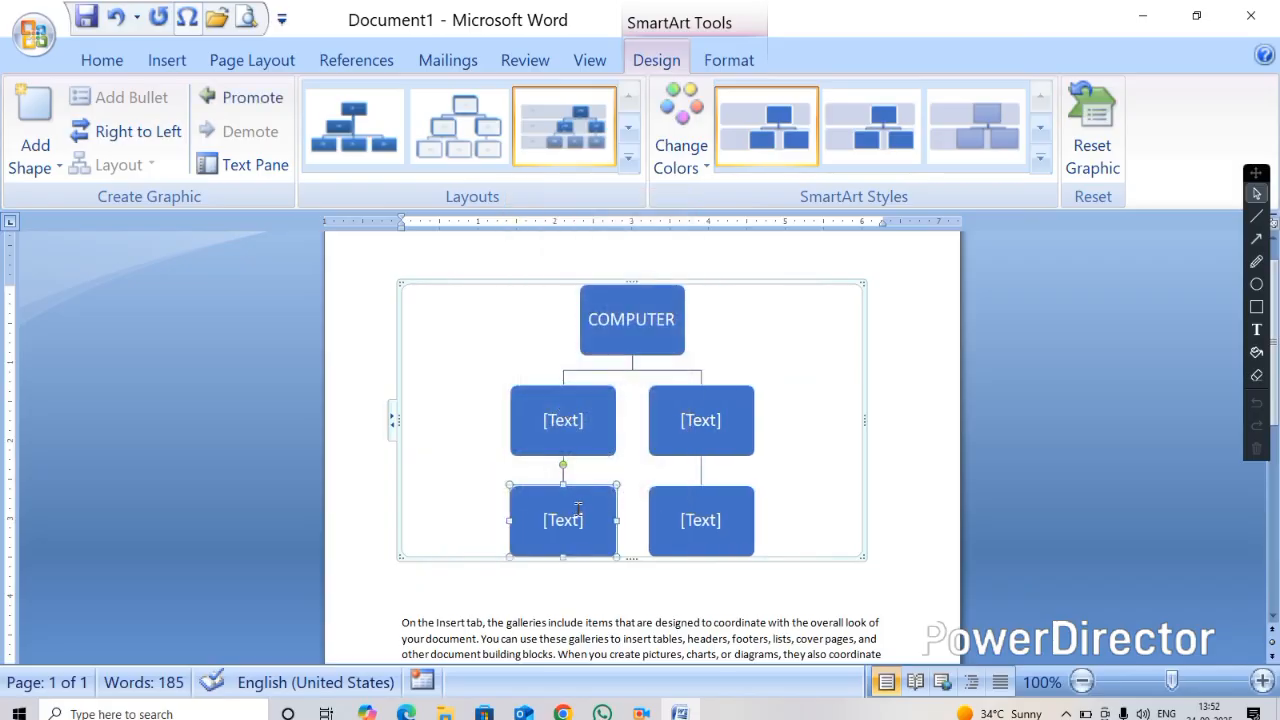
{"action": "right_click", "coordinate": [585, 495]}
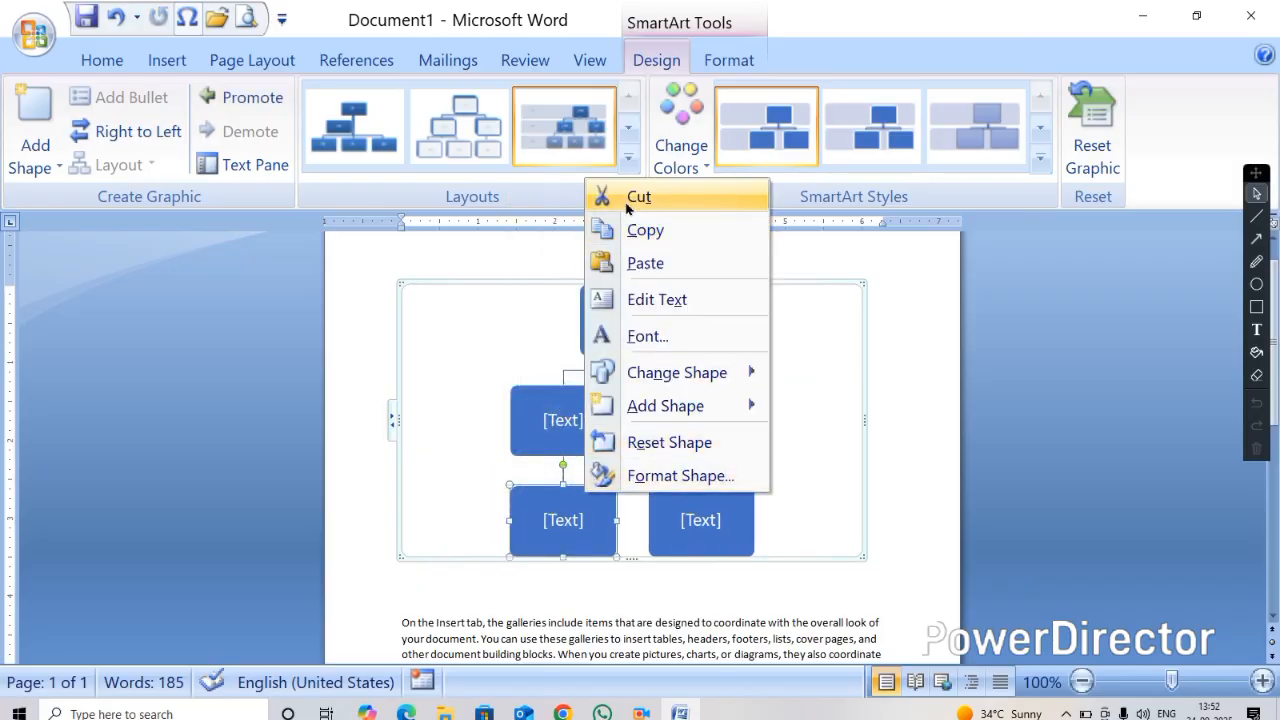
{"action": "left_click", "coordinate": [638, 197]}
{"action": "right_click", "coordinate": [684, 500]}
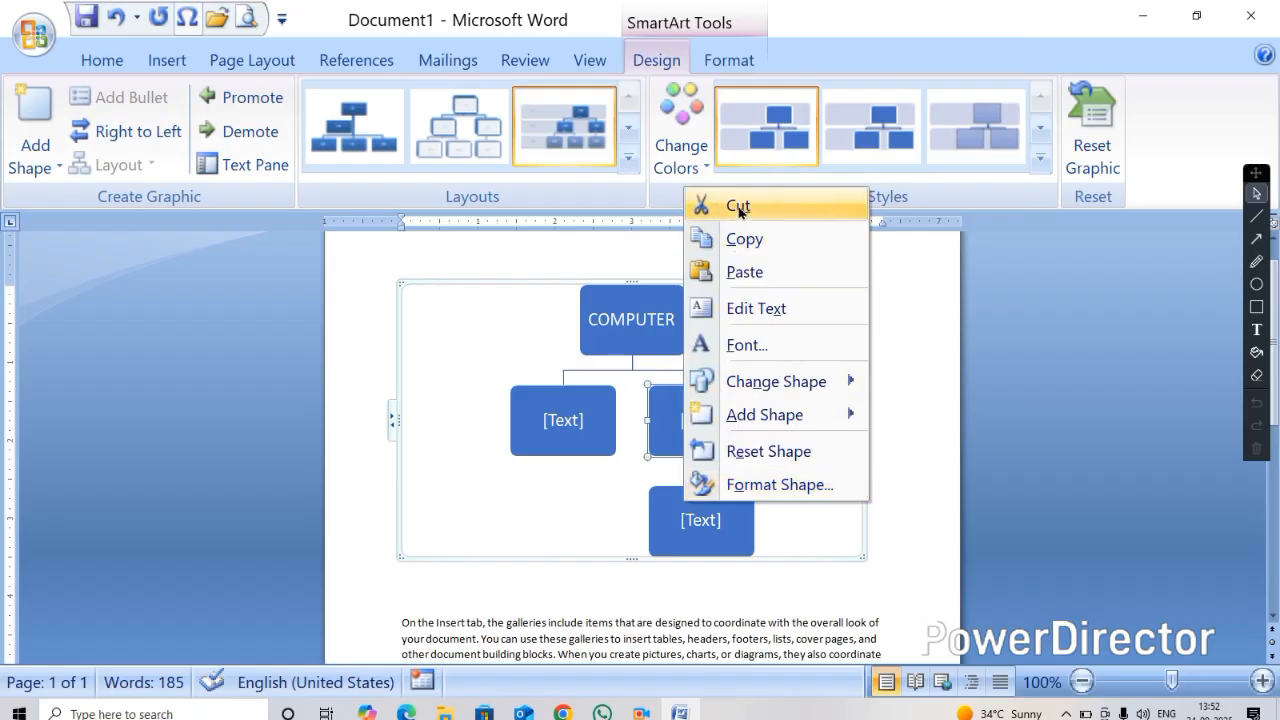
{"action": "left_click", "coordinate": [700, 205]}
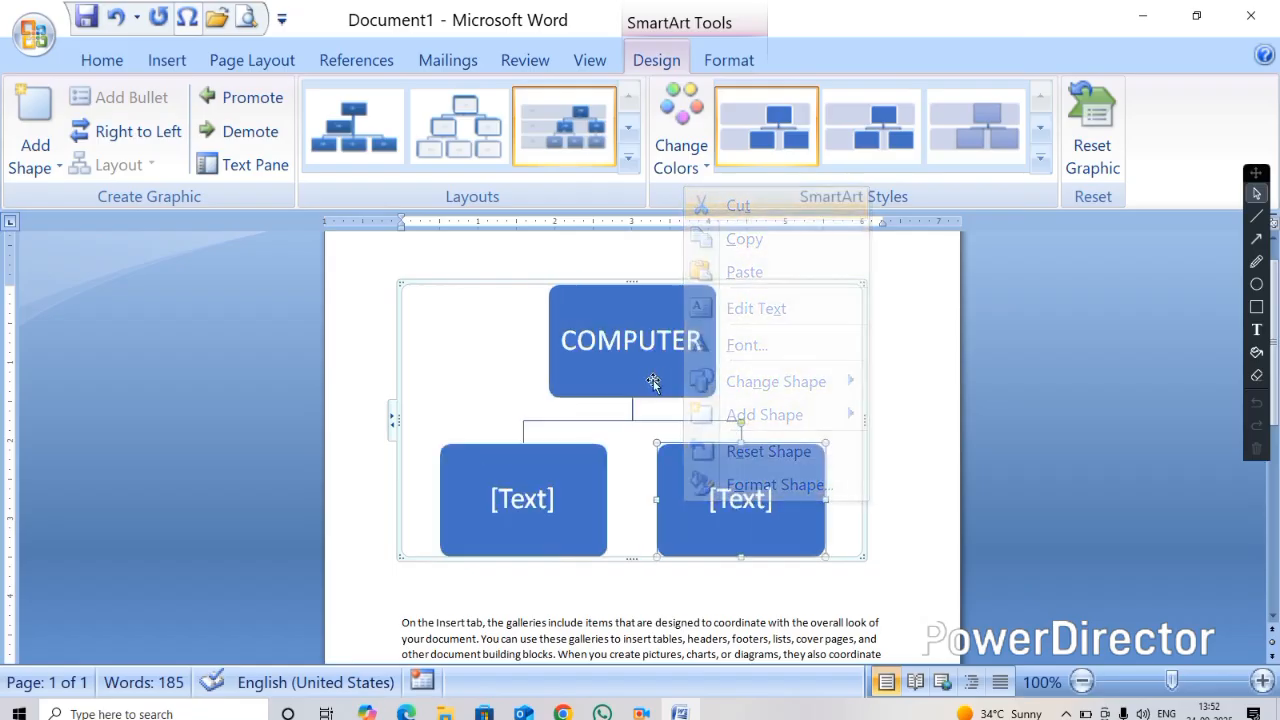
Add two shapes after the existing subordinate shapes in the organization chart
{"action": "right_click", "coordinate": [544, 474]}
{"action": "mouse_move", "coordinate": [620, 386]}
{"action": "left_click", "coordinate": [763, 386]}
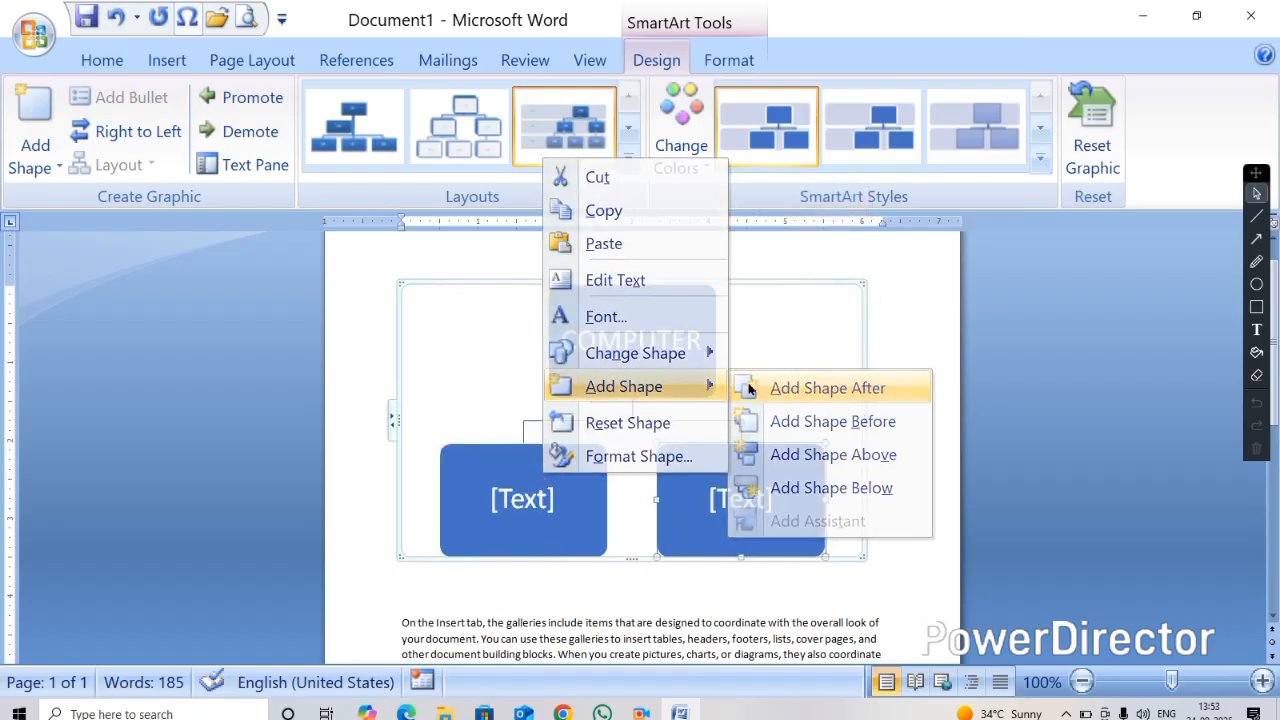
{"action": "right_click", "coordinate": [636, 456]}
{"action": "mouse_move", "coordinate": [800, 372]}
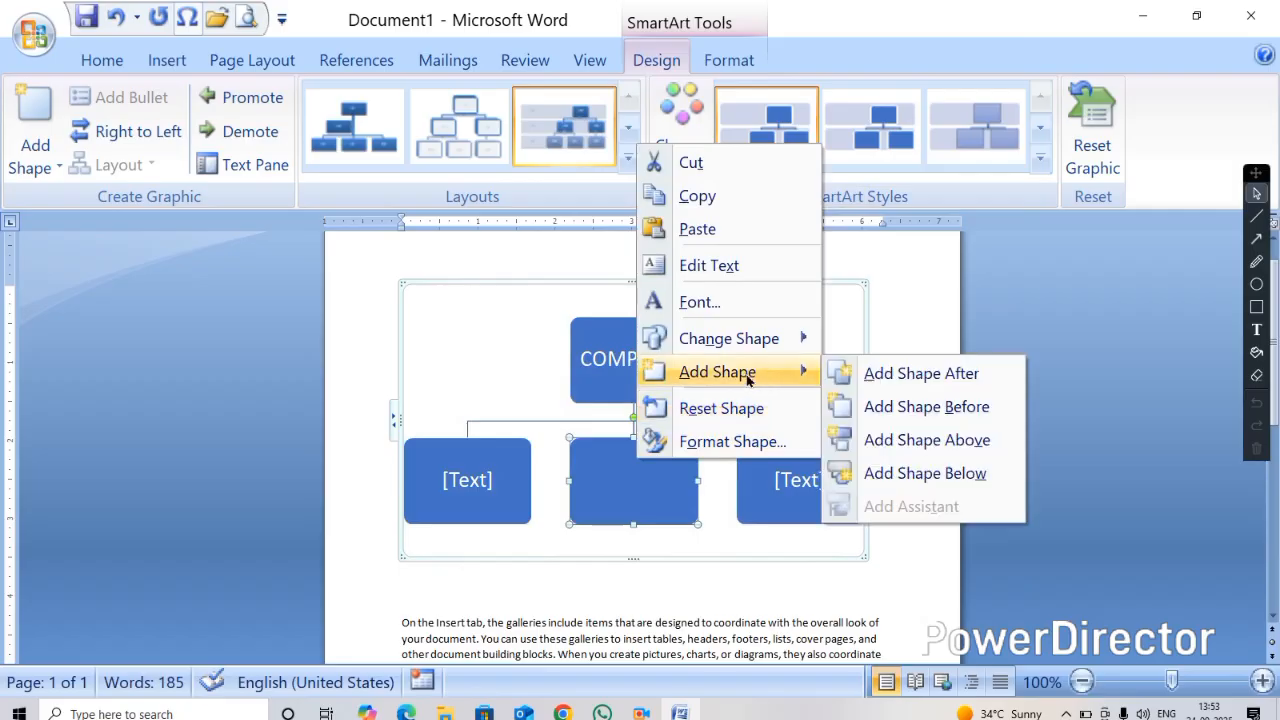
{"action": "left_click", "coordinate": [868, 372]}
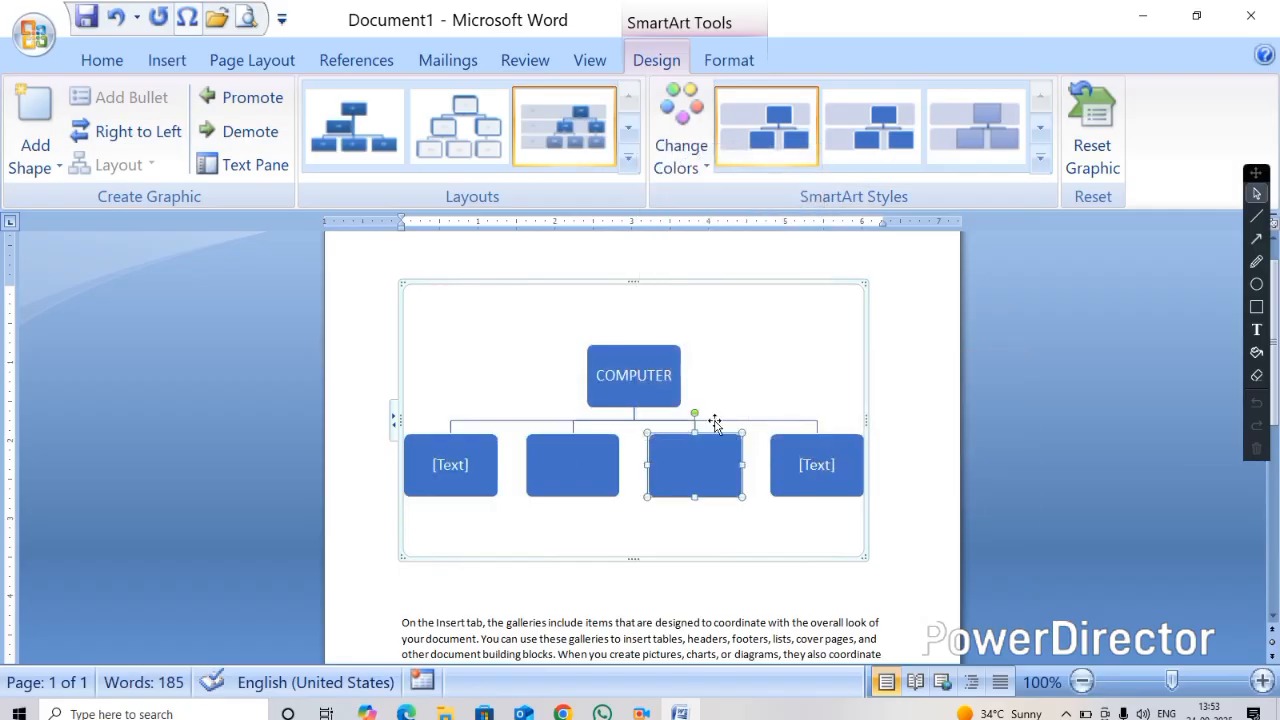
Label the first two subordinate shapes CPU and MOUSE
{"action": "left_click", "coordinate": [450, 462]}
{"action": "type", "text": "CPU"}
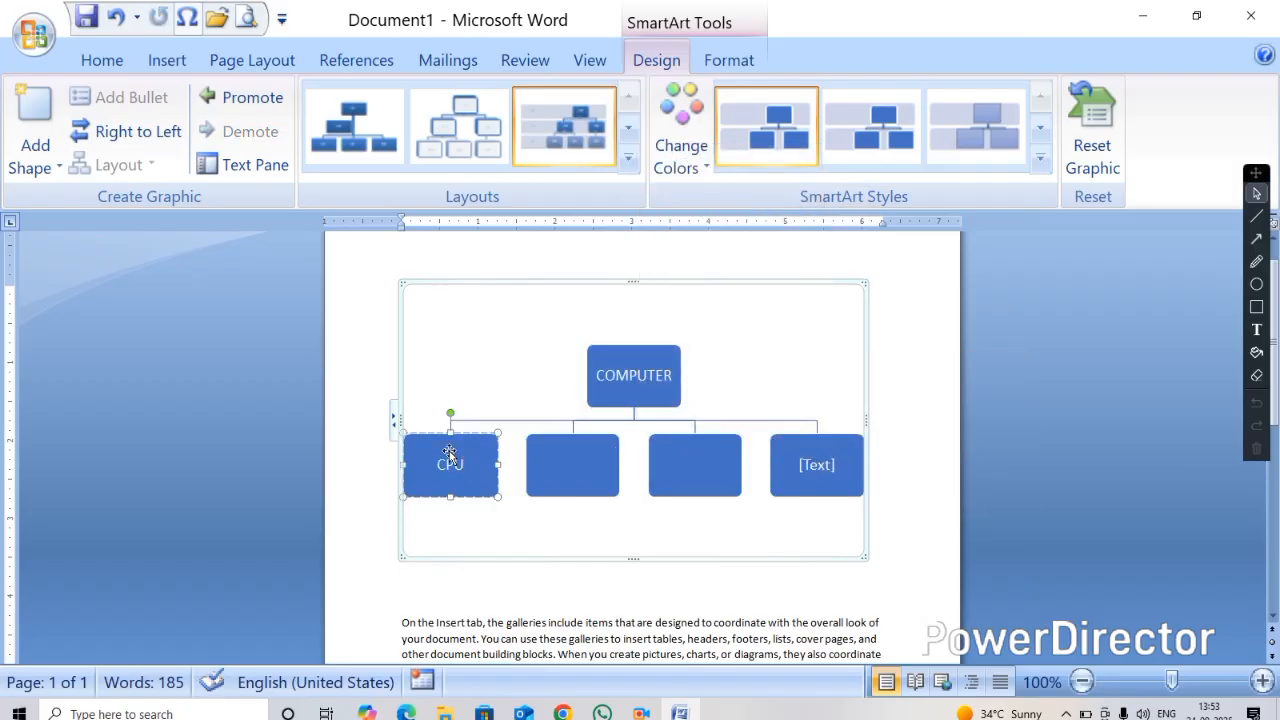
{"action": "left_click", "coordinate": [583, 474]}
{"action": "type", "text": "MOUSE"}
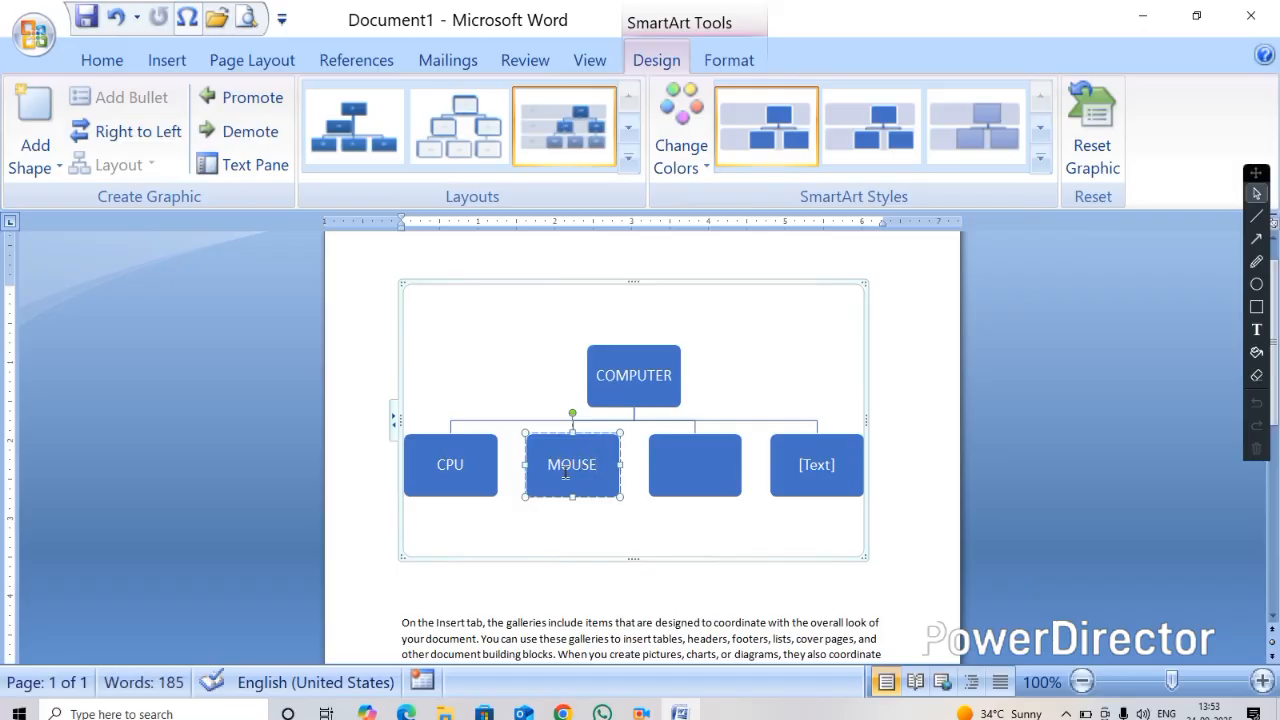
{"action": "left_click", "coordinate": [735, 474]}
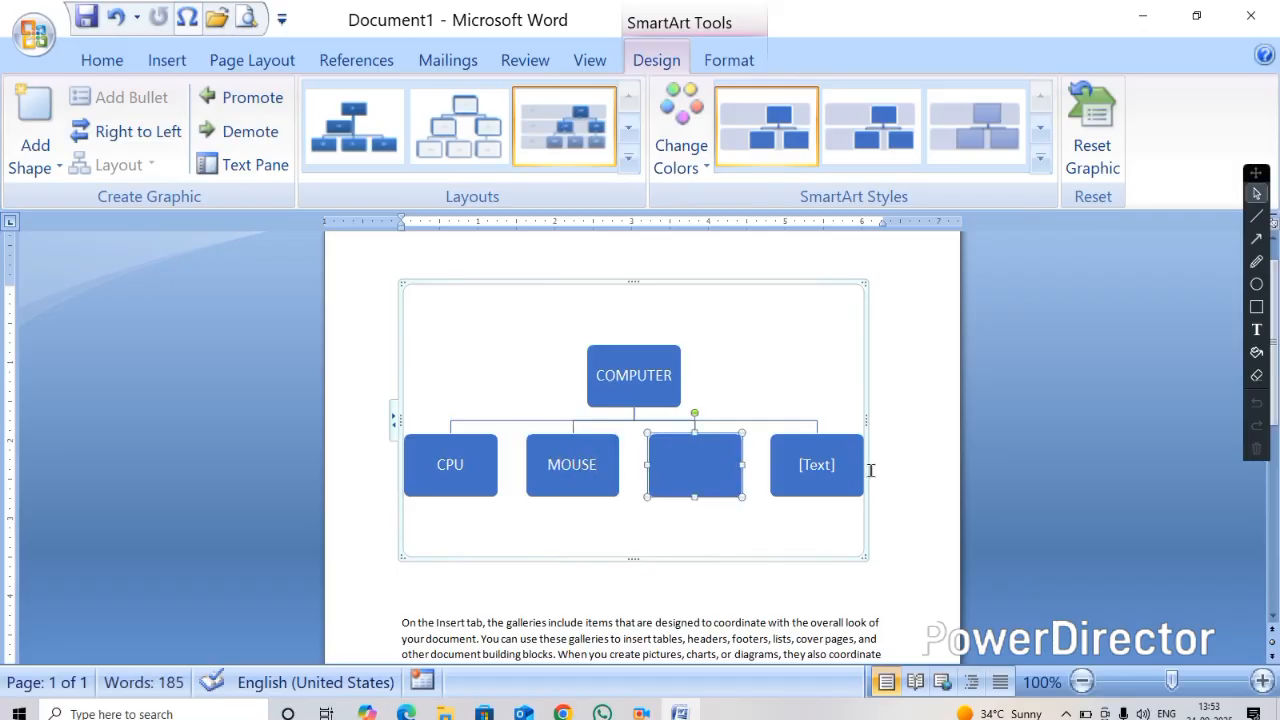
{"action": "left_click", "coordinate": [818, 470]}
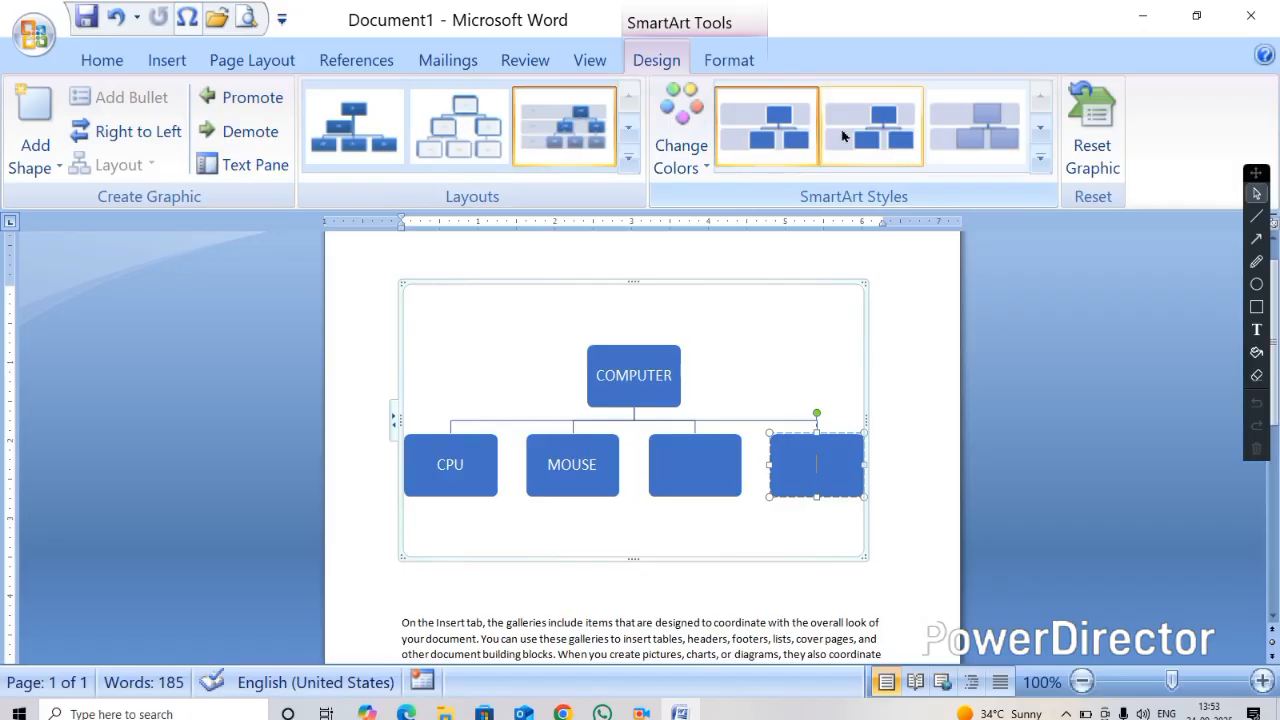
Preview another SmartArt style, keep the first one, and change the chart's colours to an orange Accent 2 scheme
{"action": "left_click", "coordinate": [972, 124]}
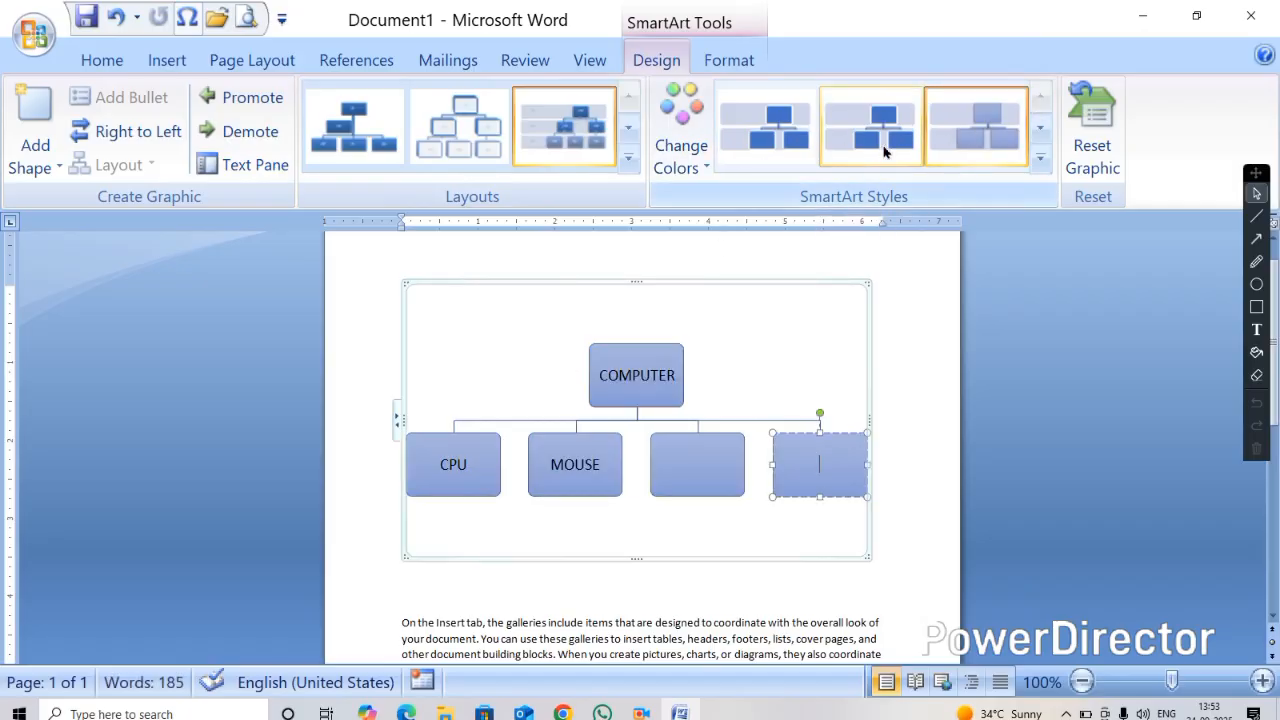
{"action": "left_click", "coordinate": [770, 130]}
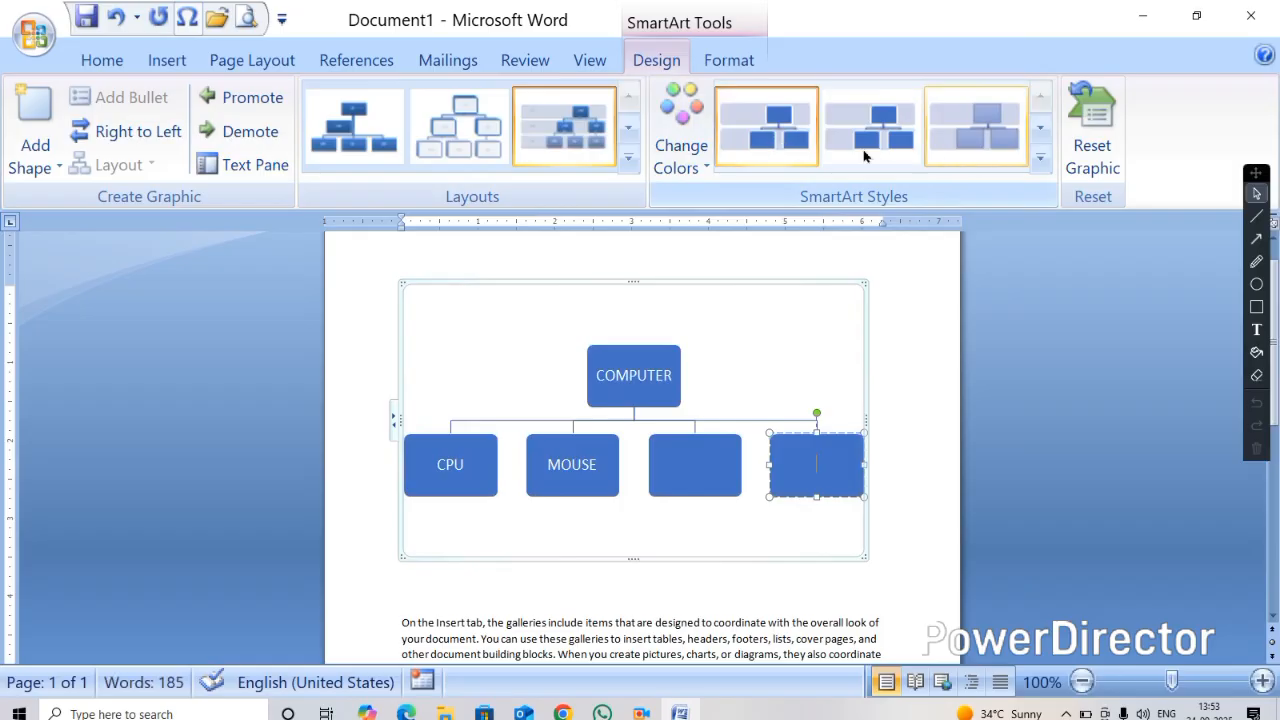
{"action": "left_click", "coordinate": [686, 160]}
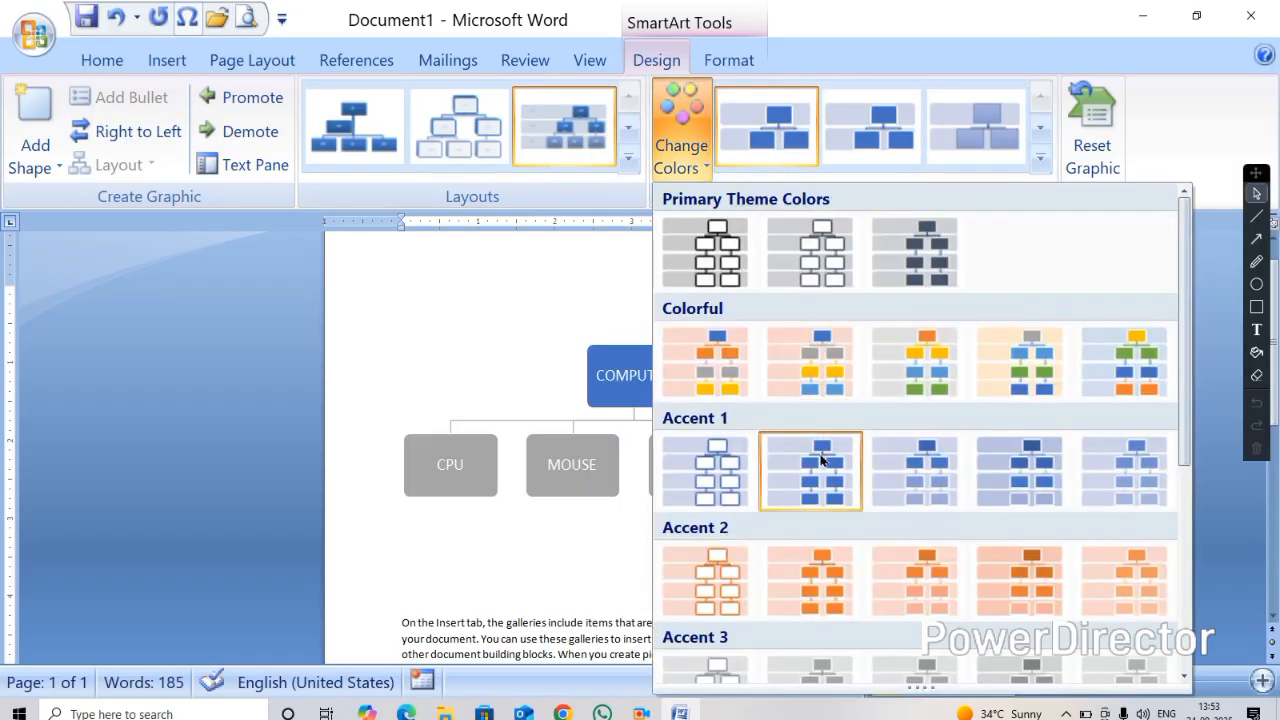
{"action": "left_click", "coordinate": [817, 591]}
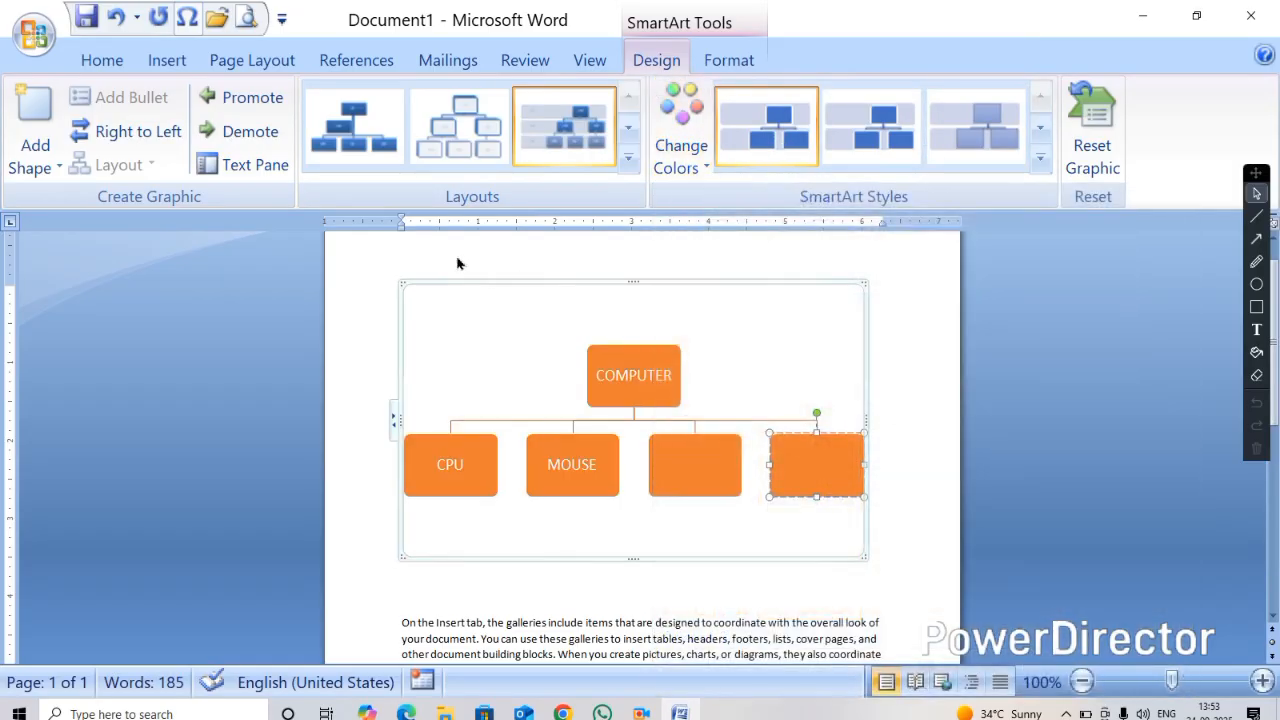
Cut the whole organization chart out of the document
{"action": "right_click", "coordinate": [682, 287]}
{"action": "left_click", "coordinate": [750, 271]}
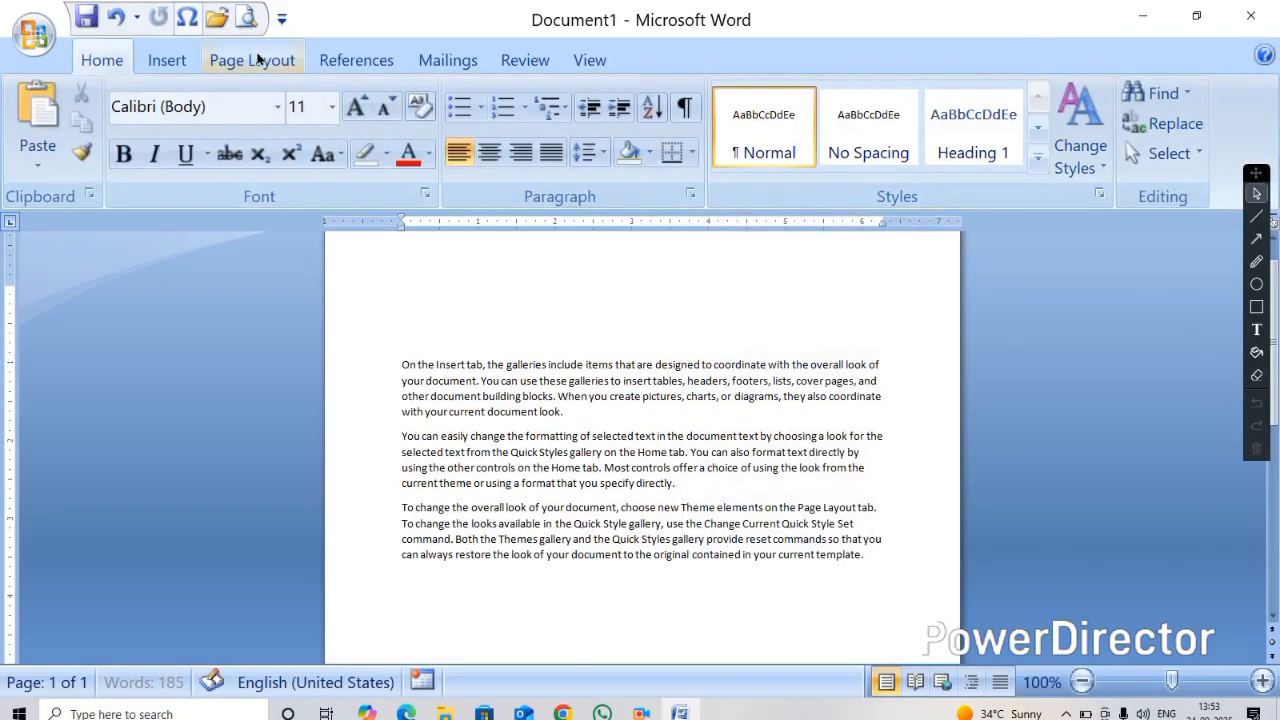
Insert a default clustered Column chart into the document
{"action": "left_click", "coordinate": [168, 60]}
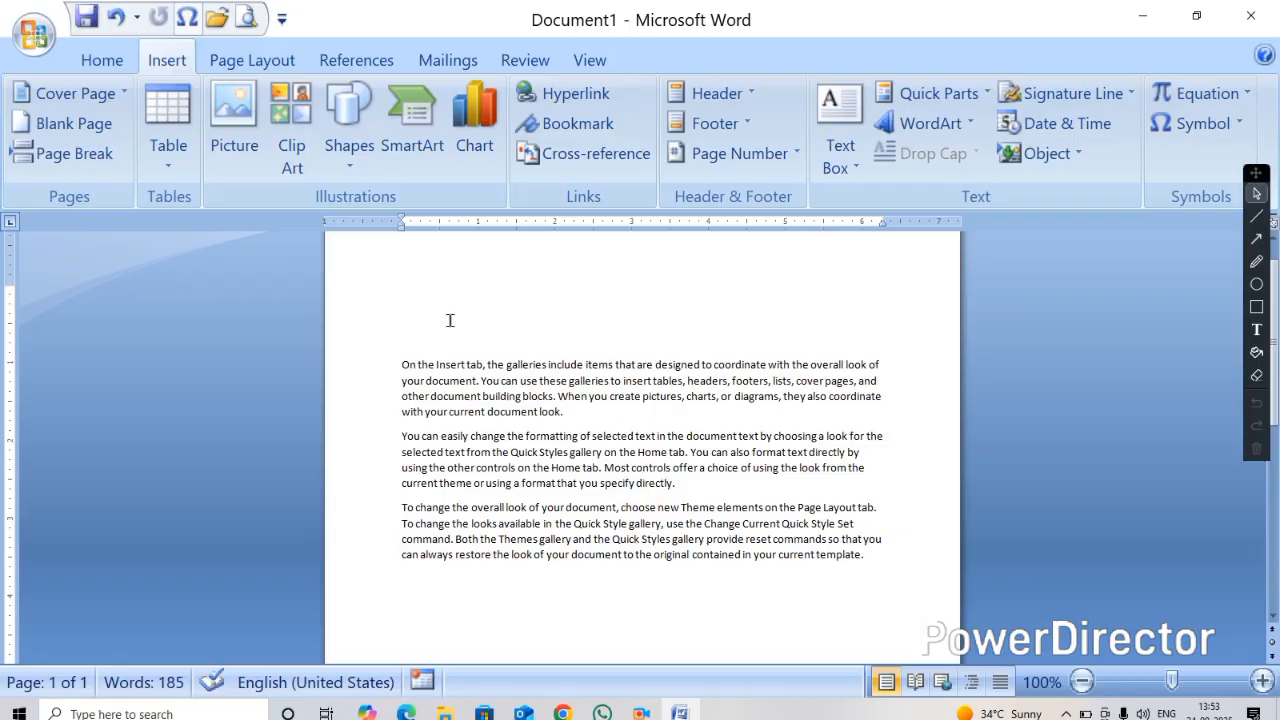
{"action": "left_click", "coordinate": [412, 120]}
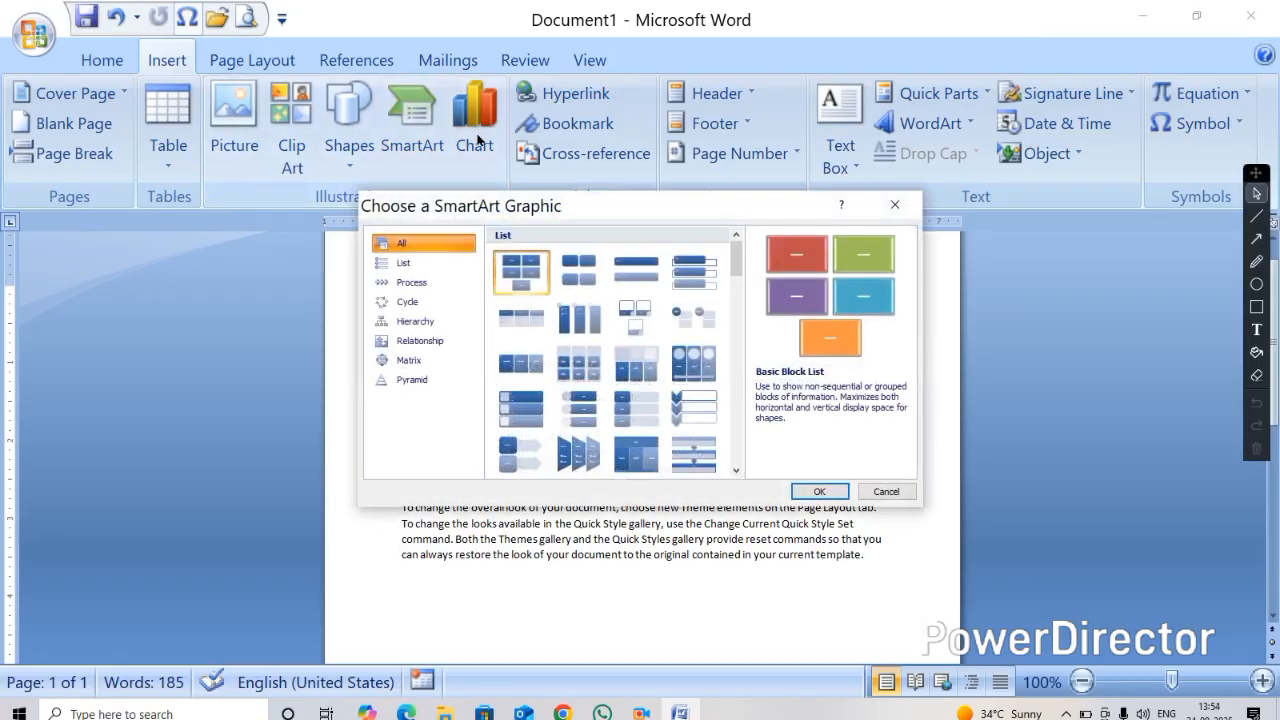
{"action": "left_click", "coordinate": [894, 204]}
{"action": "left_click", "coordinate": [474, 120]}
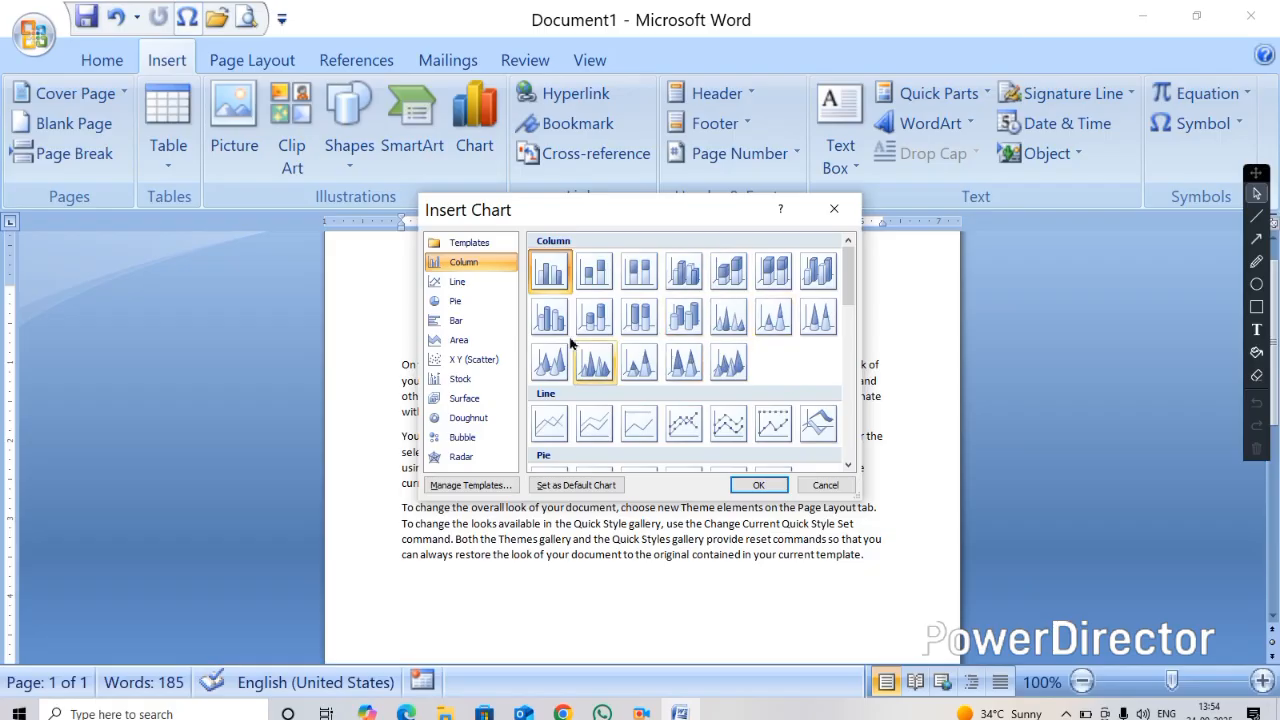
{"action": "left_click", "coordinate": [752, 485]}
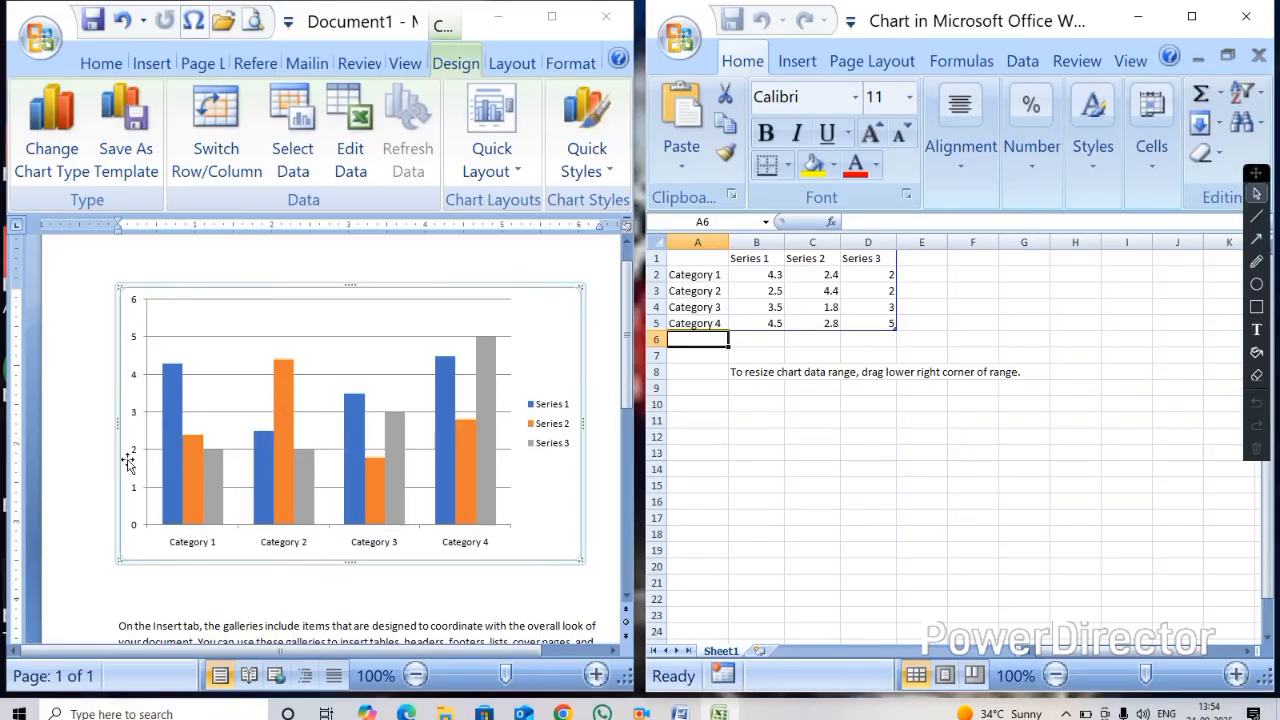
Rename the chart data's column headers to NAME, HINDI, ENGLISH, MATH and ART
{"action": "left_click", "coordinate": [695, 257]}
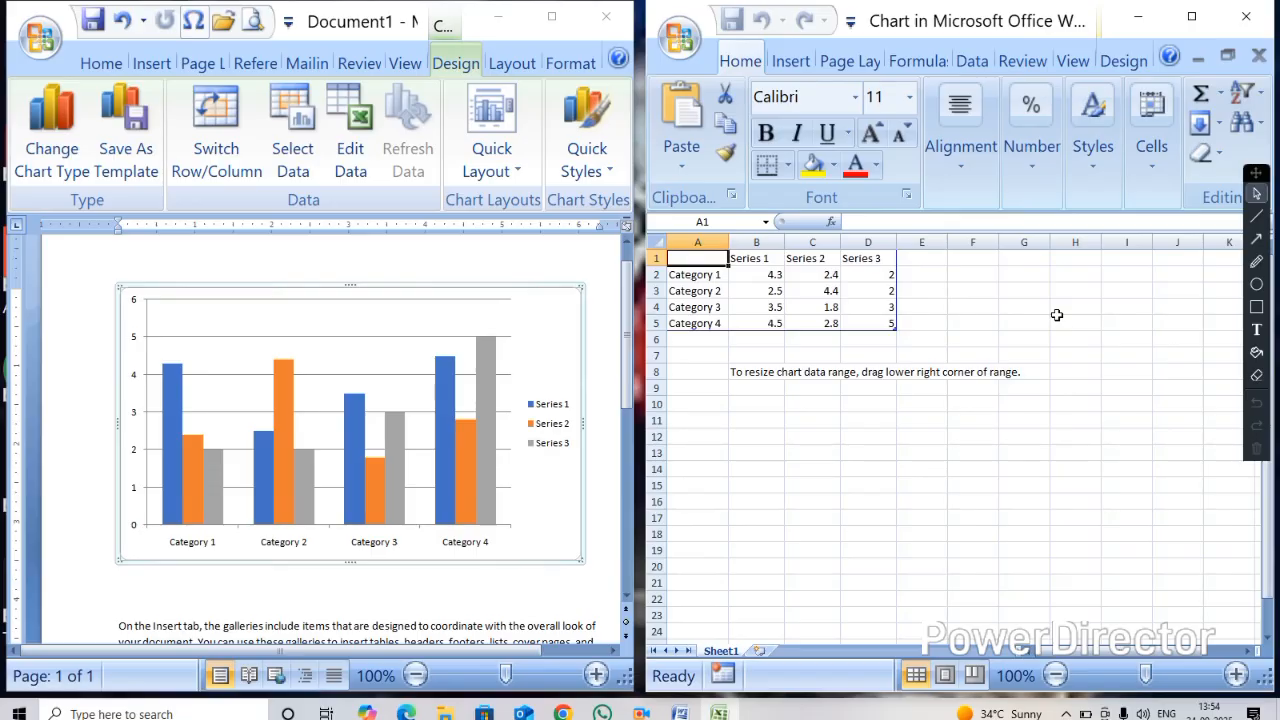
{"action": "type", "text": "NAME"}
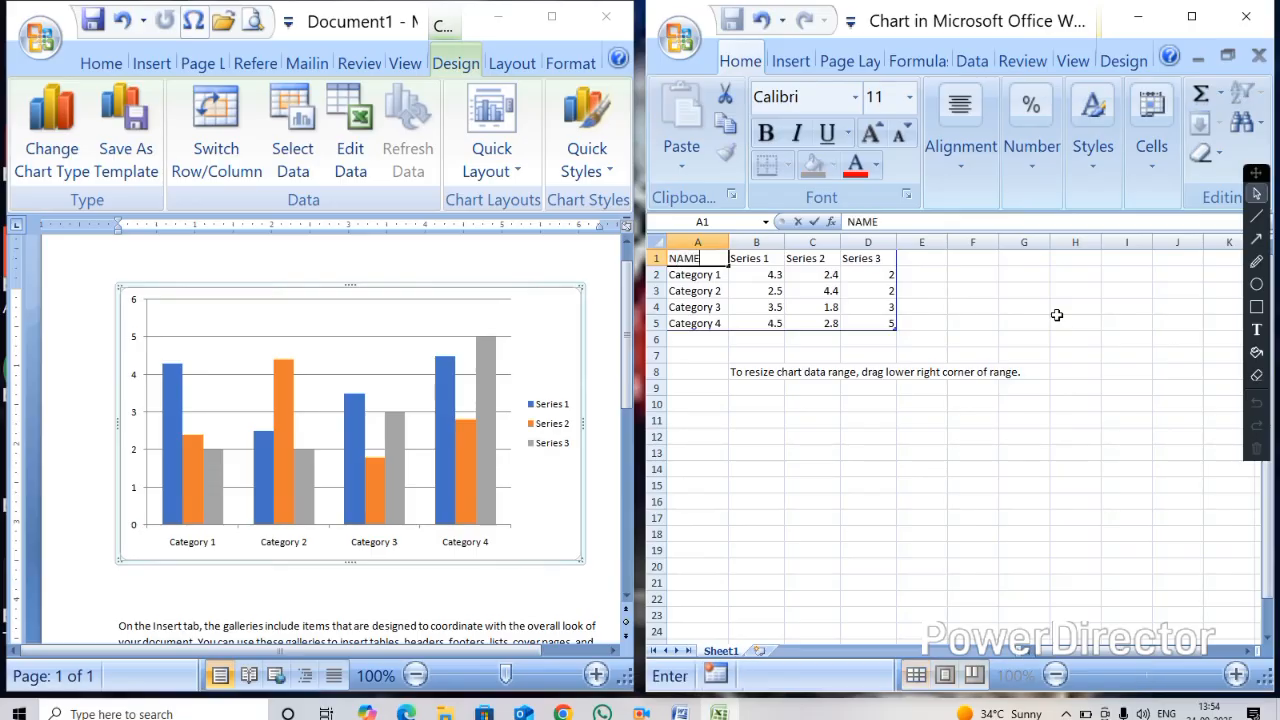
{"action": "key", "text": "Tab"}
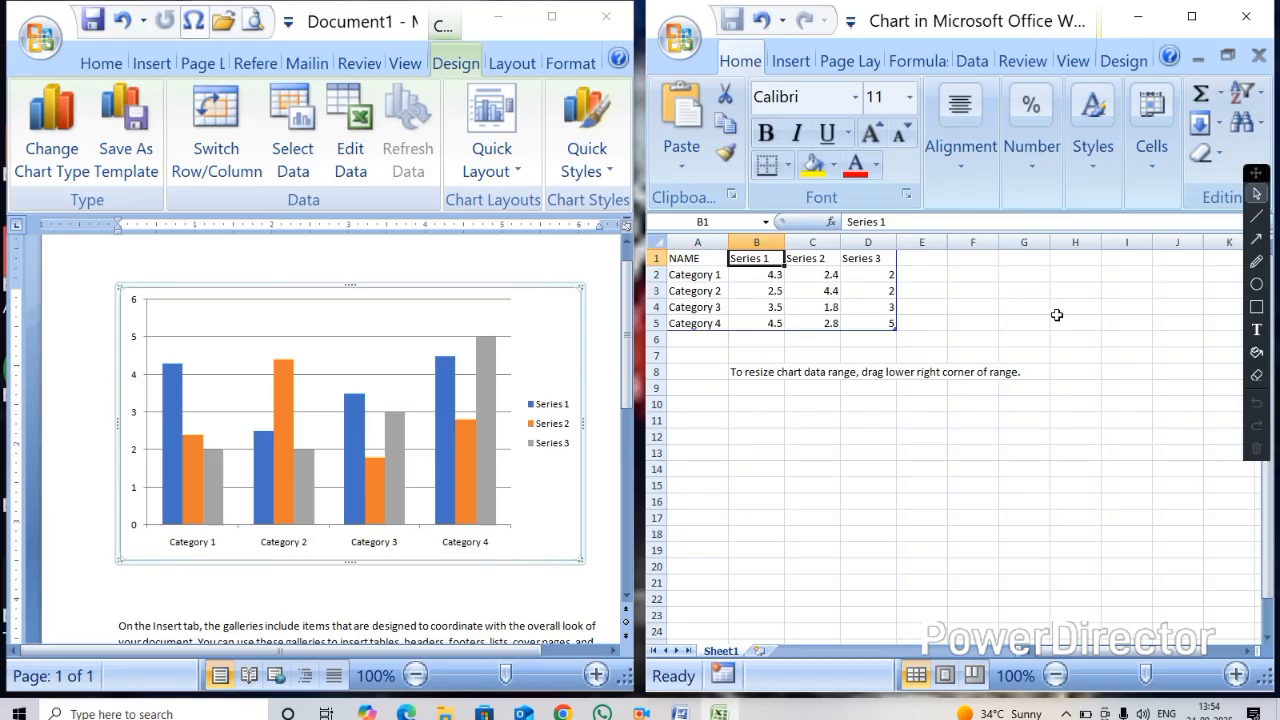
{"action": "type", "text": "HINDI"}
{"action": "key", "text": "Tab"}
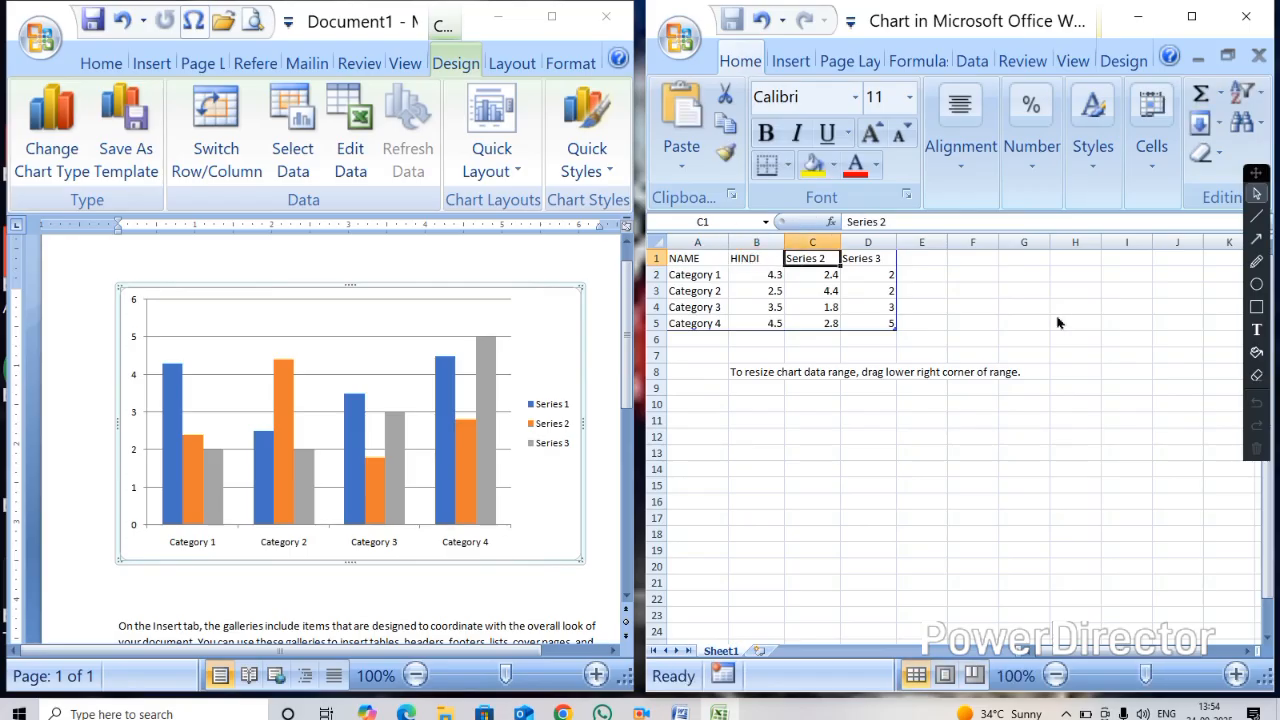
{"action": "type", "text": "ENGLISH"}
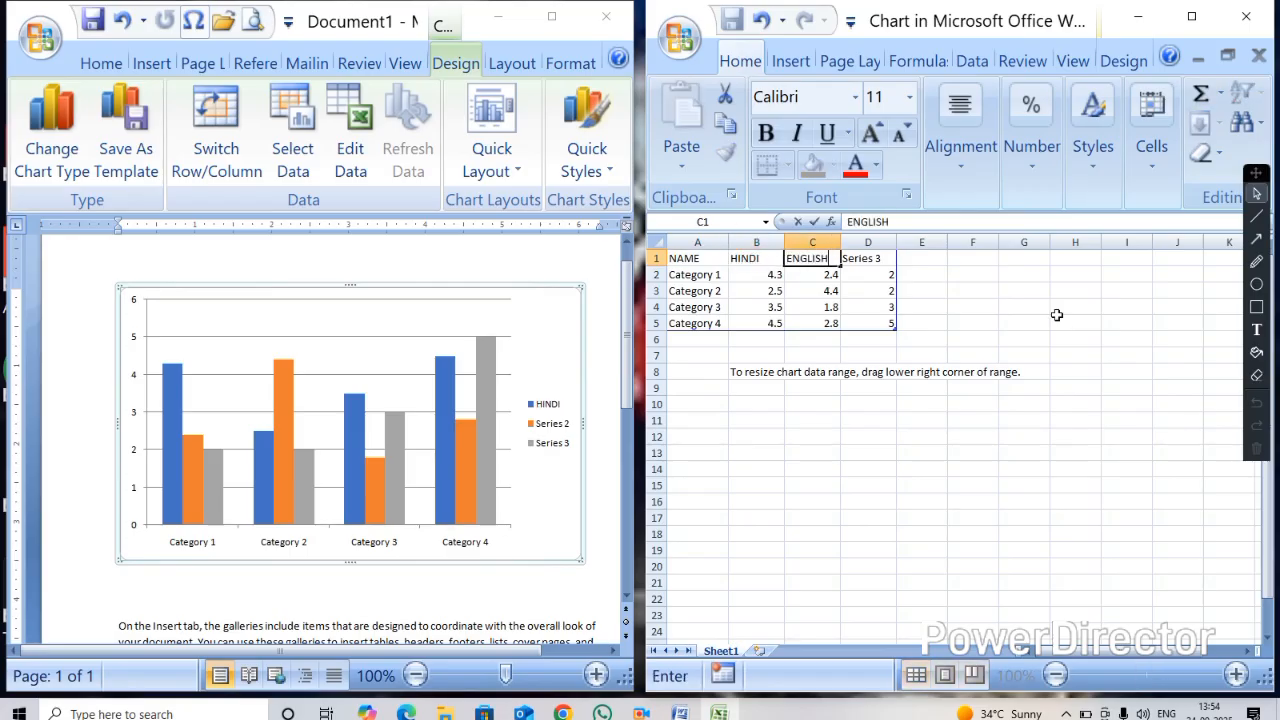
{"action": "key", "text": "Tab"}
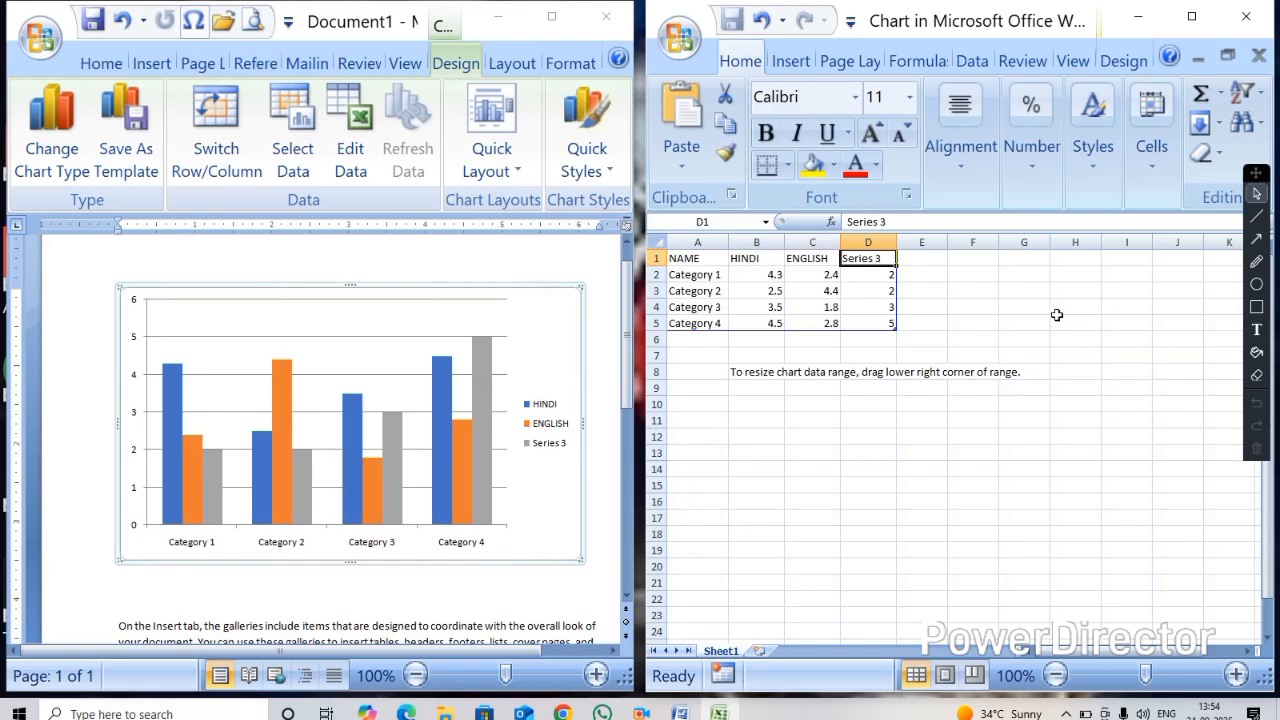
{"action": "type", "text": "MATH"}
{"action": "key", "text": "Tab"}
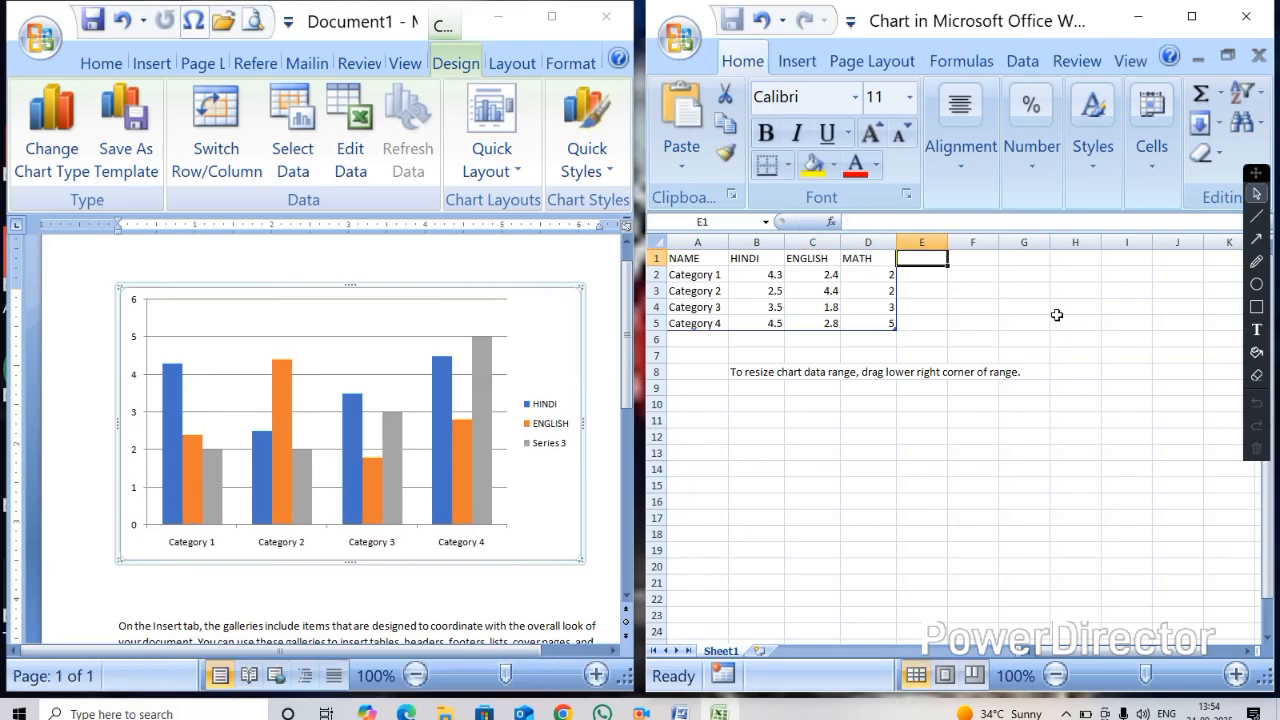
{"action": "type", "text": "ART"}
{"action": "key", "text": "Tab"}
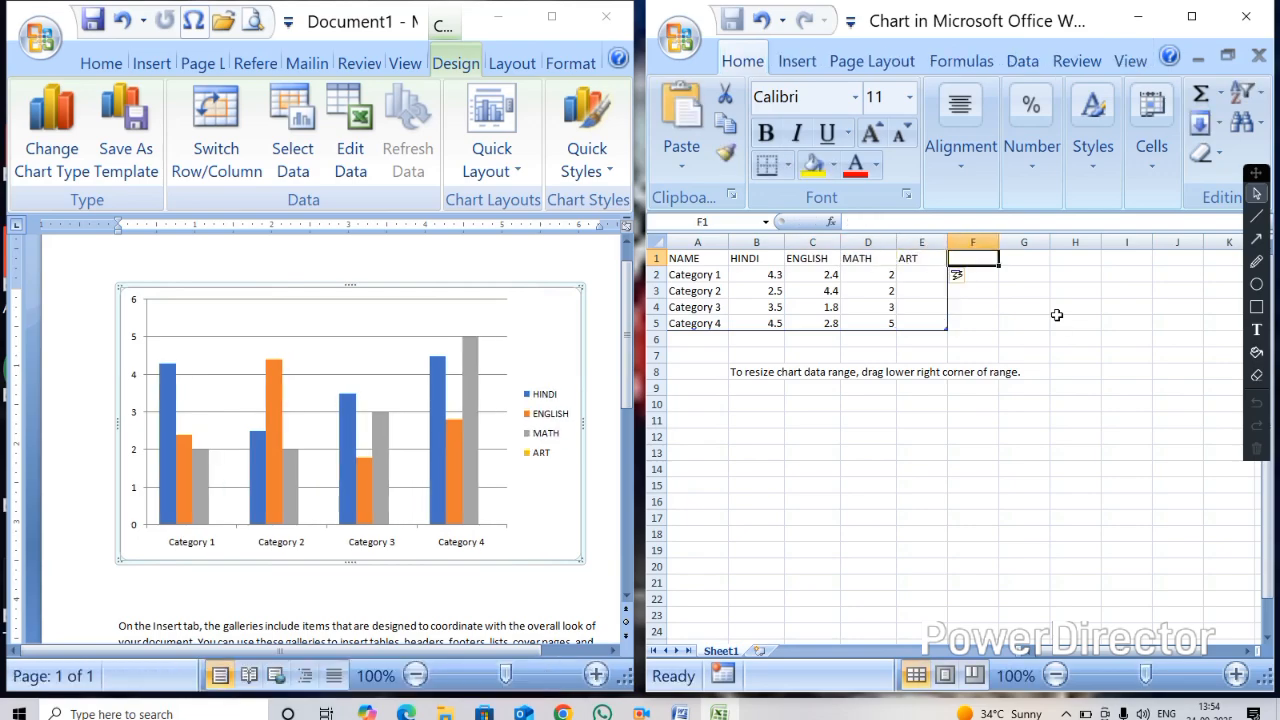
Replace the four category labels in the NAME column with the students' first names
{"action": "key", "text": "Left"}
{"action": "key", "text": "Left"}
{"action": "key", "text": "Left"}
{"action": "key", "text": "Left"}
{"action": "key", "text": "Left"}
{"action": "key", "text": "Down"}
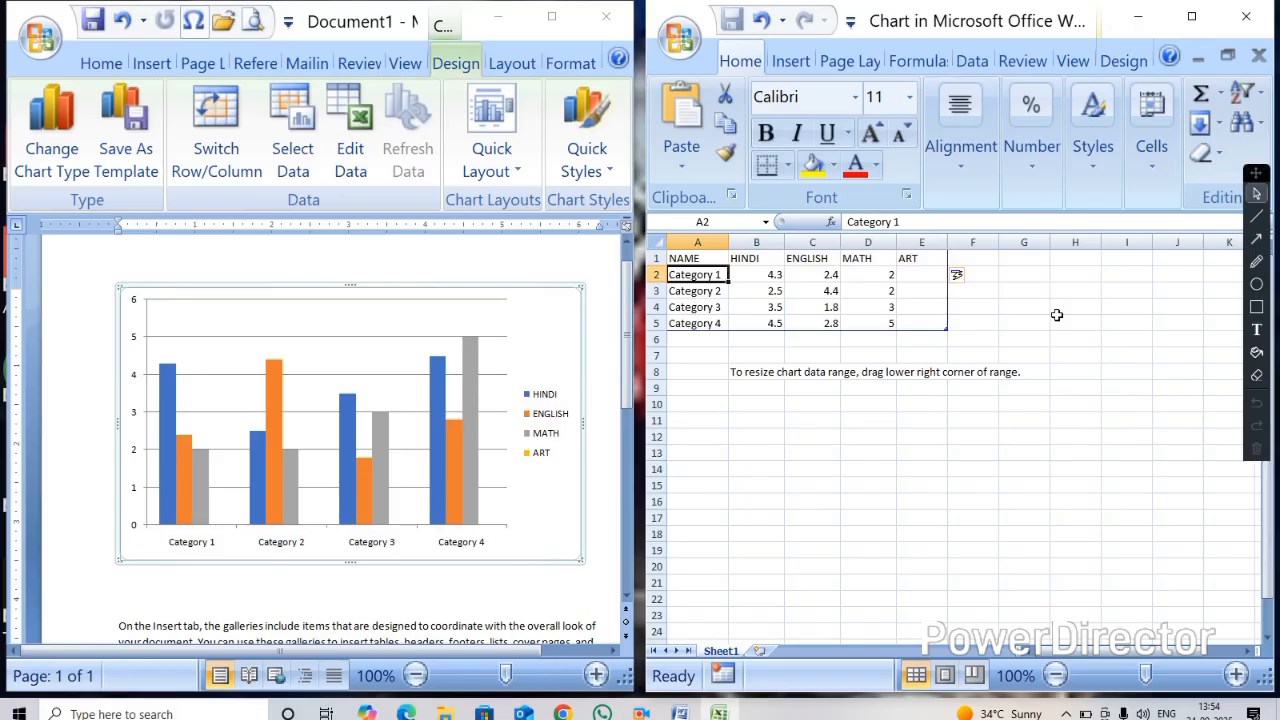
{"action": "type", "text": "AJAY"}
{"action": "key", "text": "Return"}
{"action": "type", "text": "AMAN"}
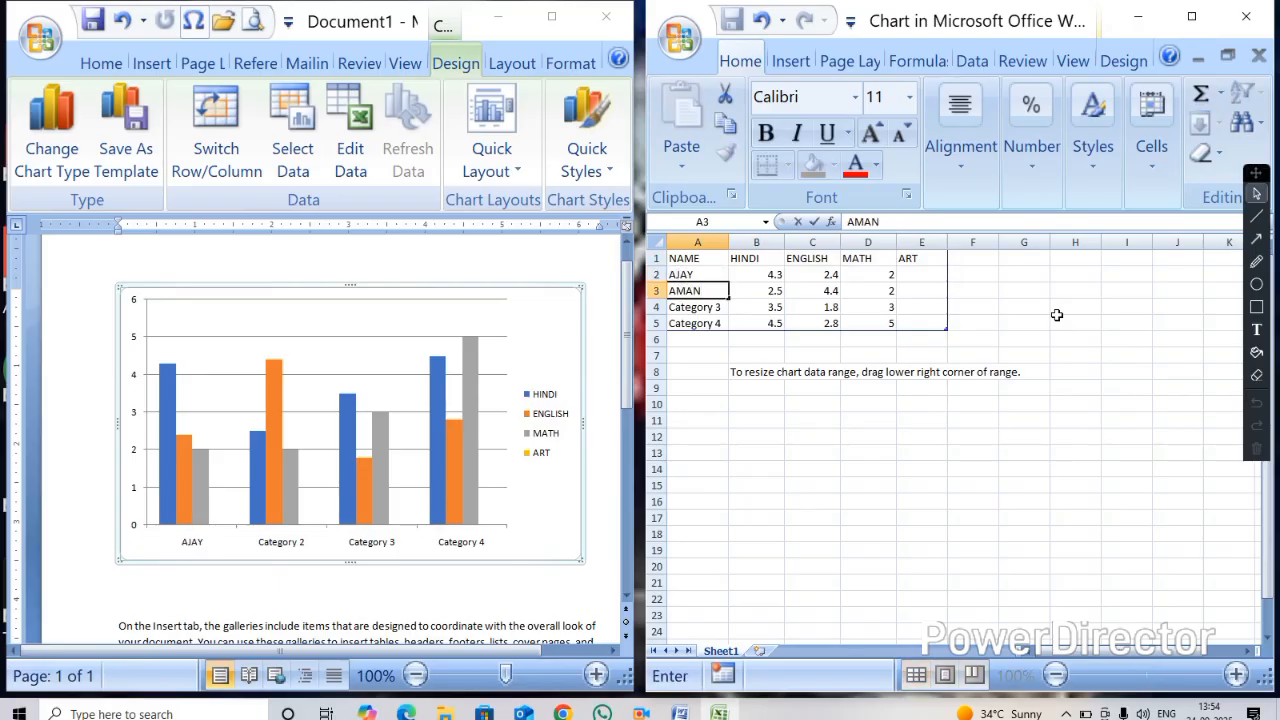
{"action": "key", "text": "Return"}
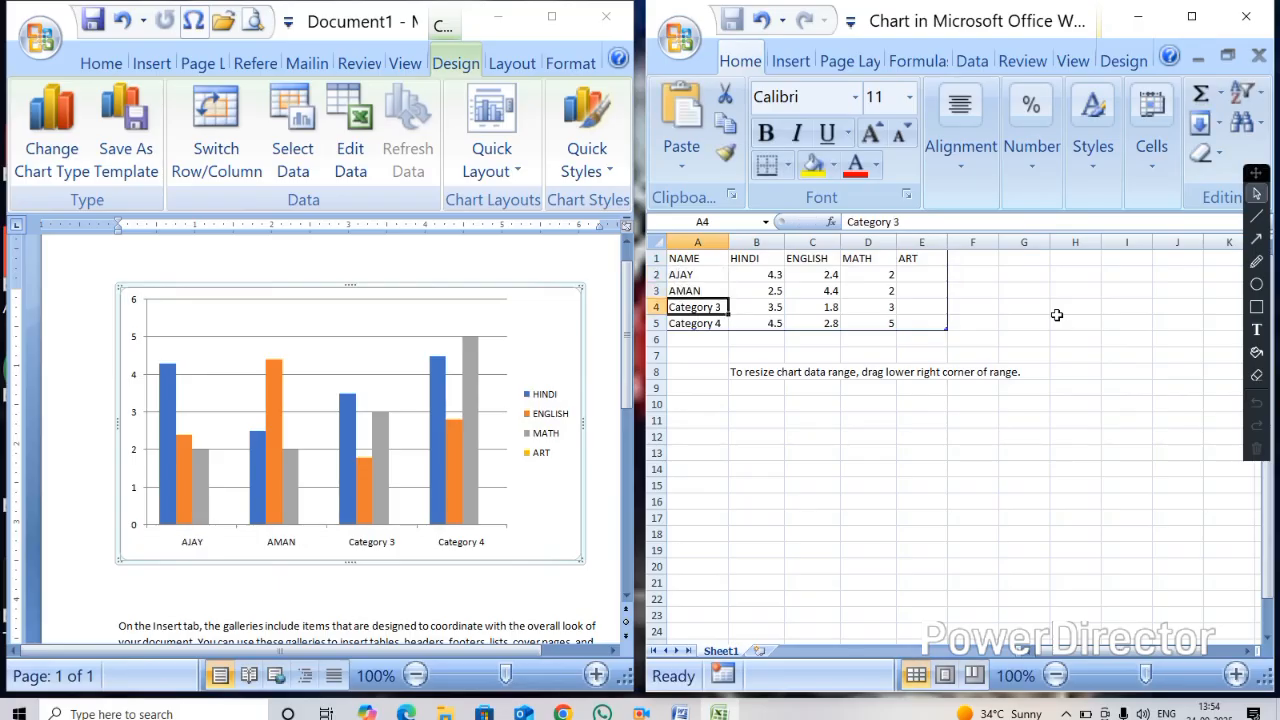
{"action": "type", "text": "KARTRAN"}
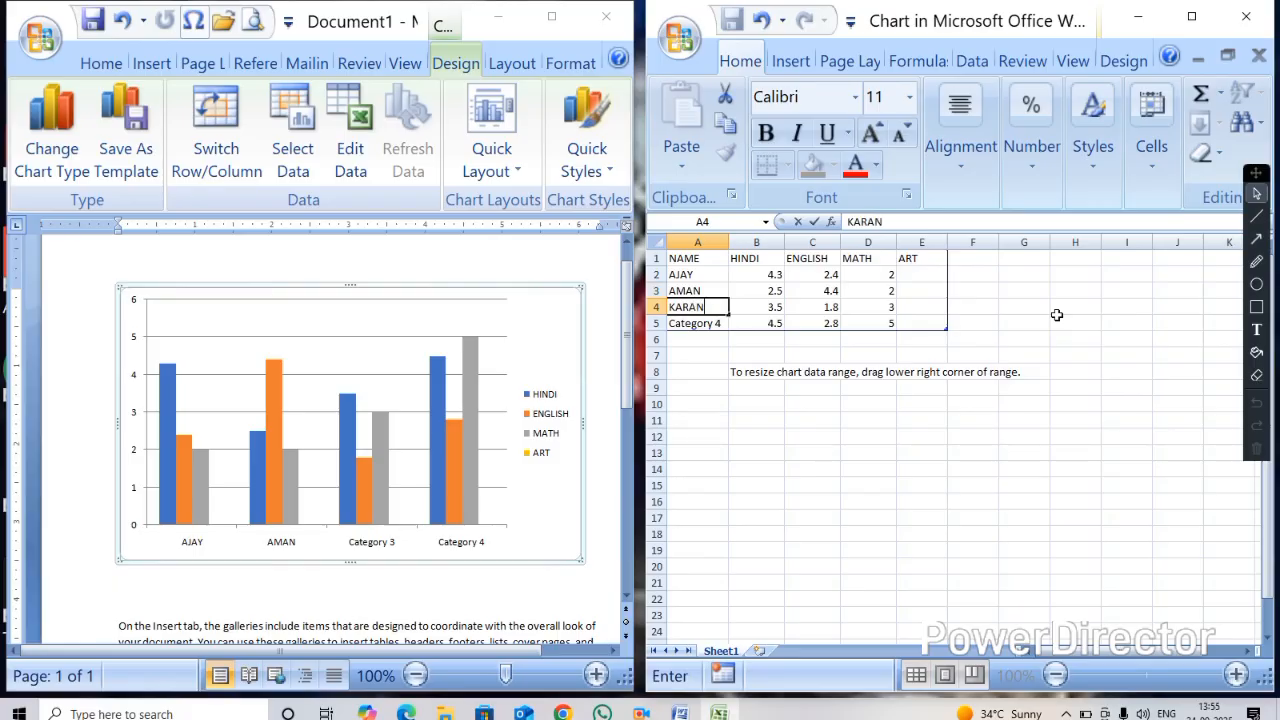
{"action": "key", "text": "Return"}
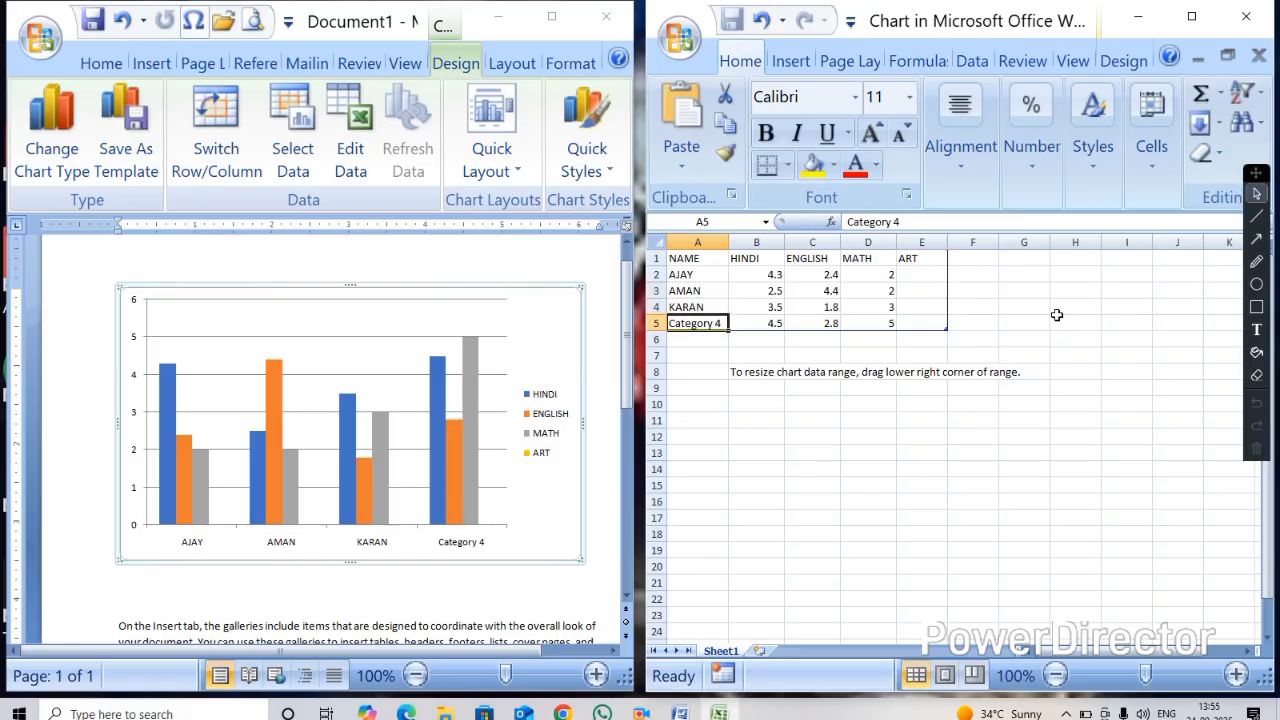
{"action": "type", "text": "JITENDRA"}
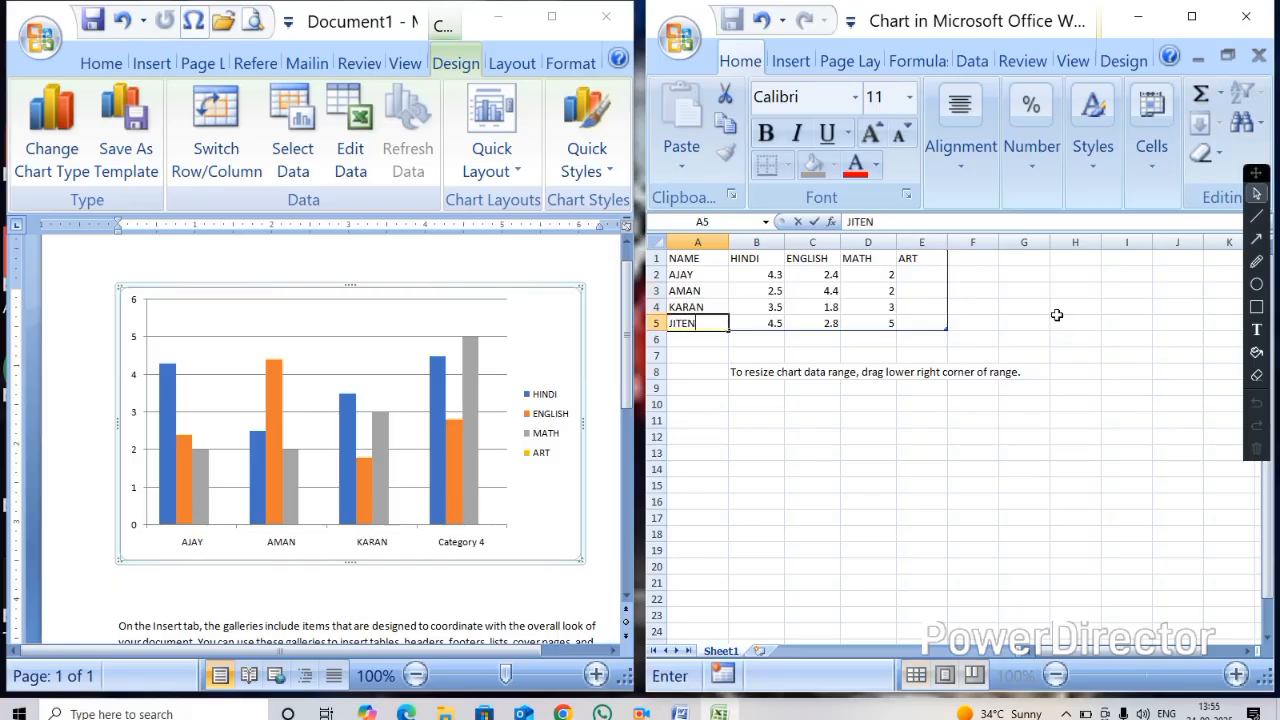
{"action": "key", "text": "Tab"}
Enter the HINDI scores 85, 65, 98 and 50 for the four students
{"action": "key", "text": "Up"}
{"action": "key", "text": "Up"}
{"action": "key", "text": "Up"}
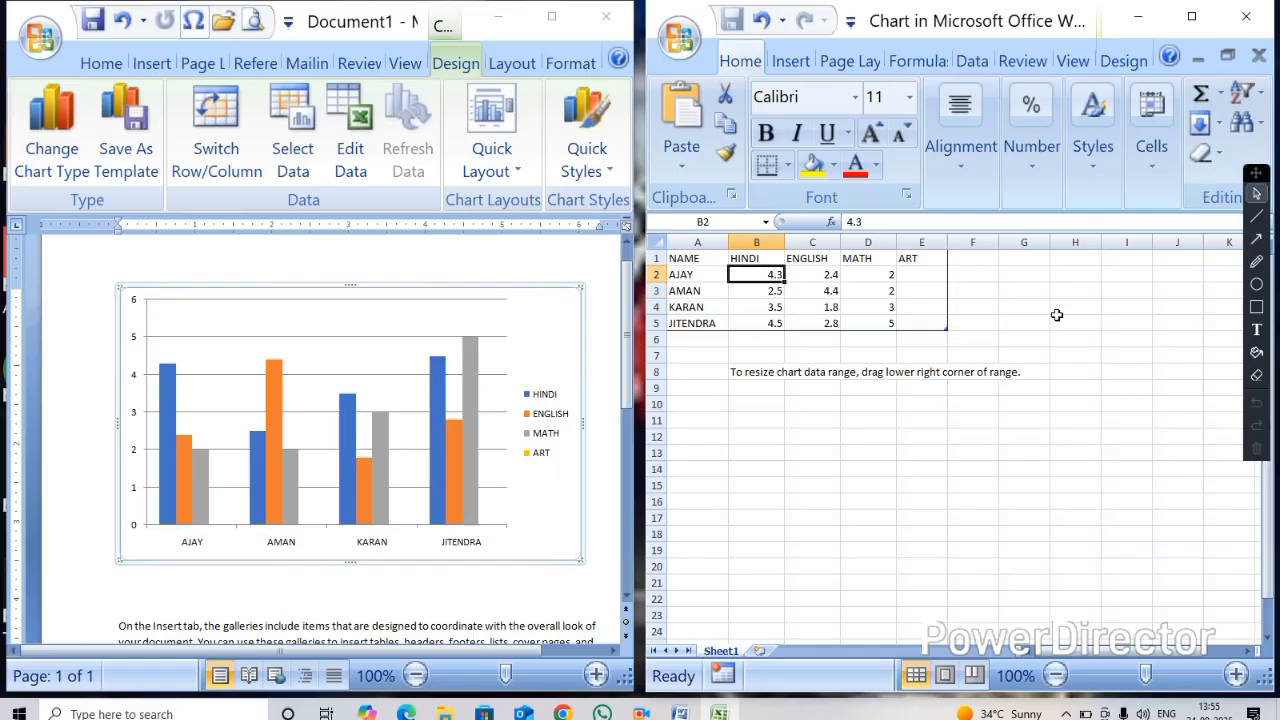
{"action": "type", "text": "85"}
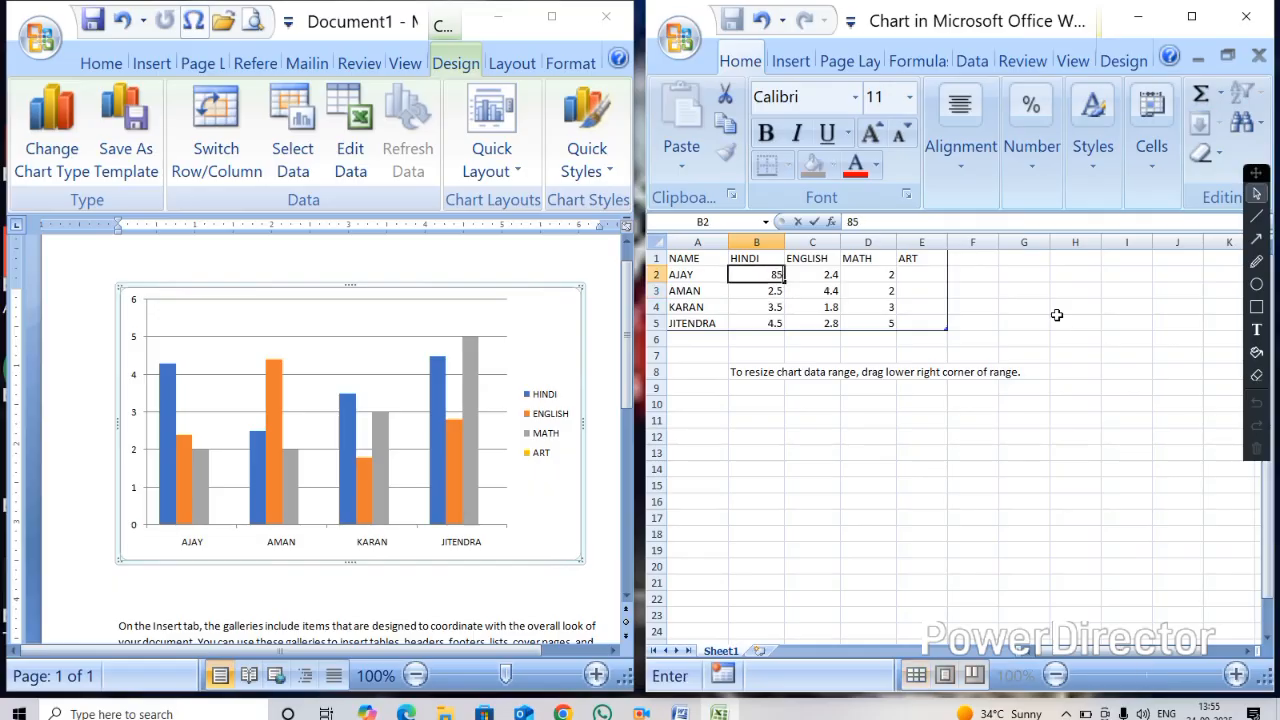
{"action": "key", "text": "Return"}
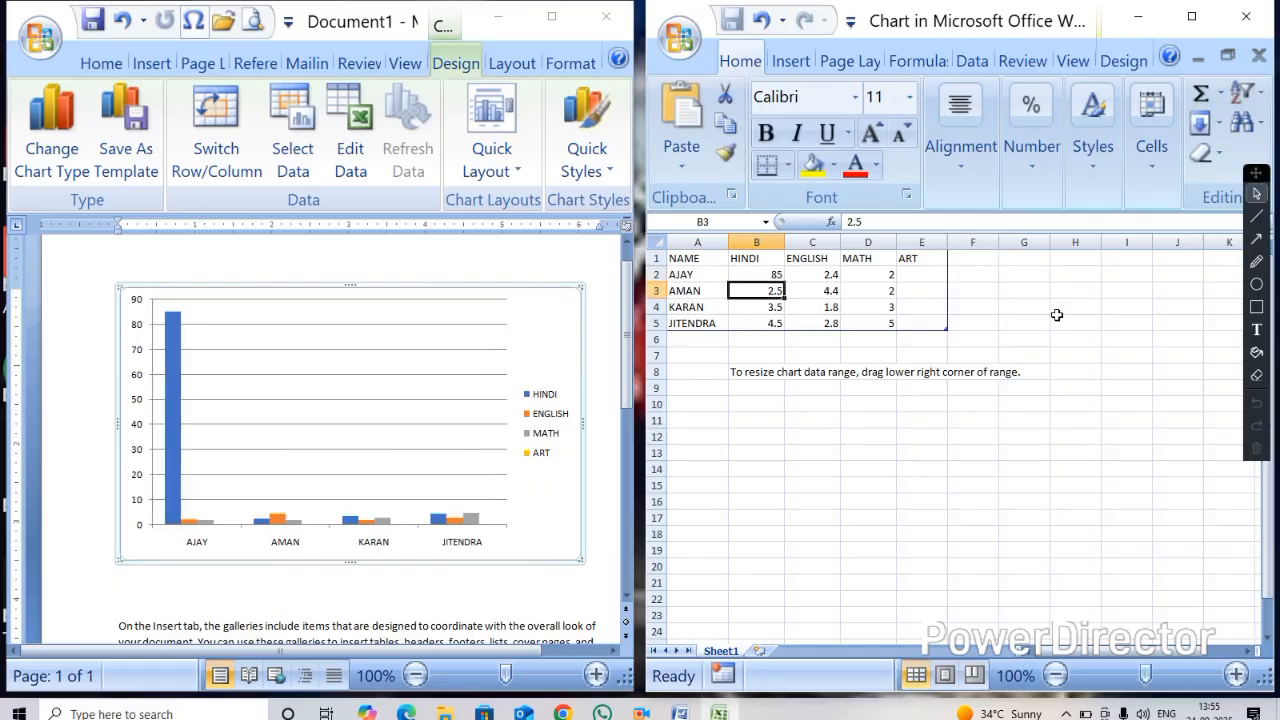
{"action": "type", "text": "65"}
{"action": "key", "text": "Return"}
{"action": "type", "text": "98"}
{"action": "key", "text": "Return"}
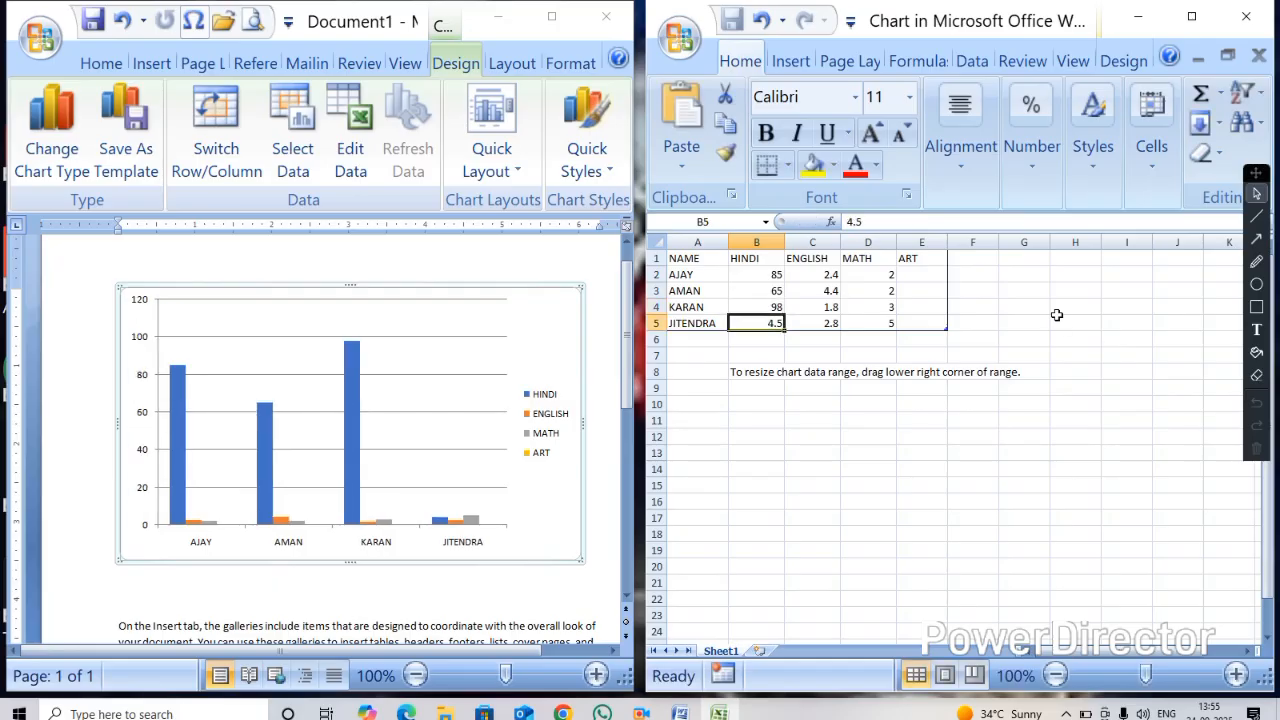
{"action": "type", "text": "50"}
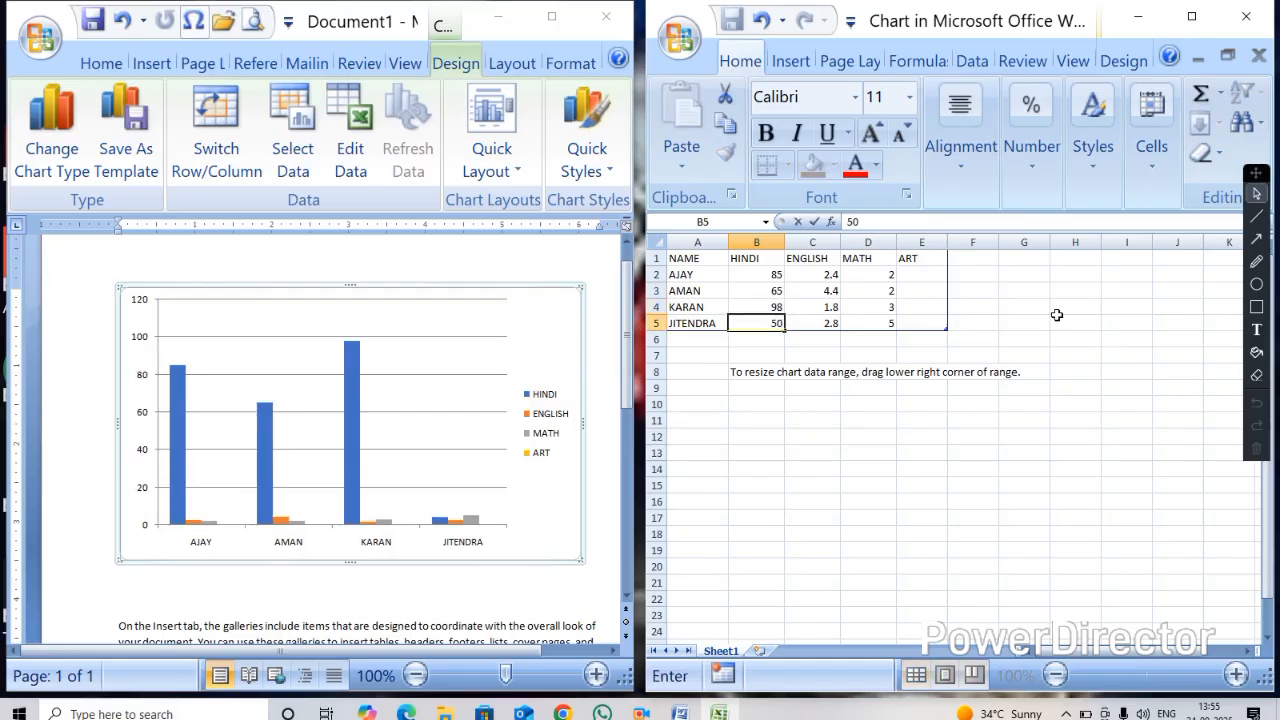
{"action": "key", "text": "Right"}
{"action": "key", "text": "Up"}
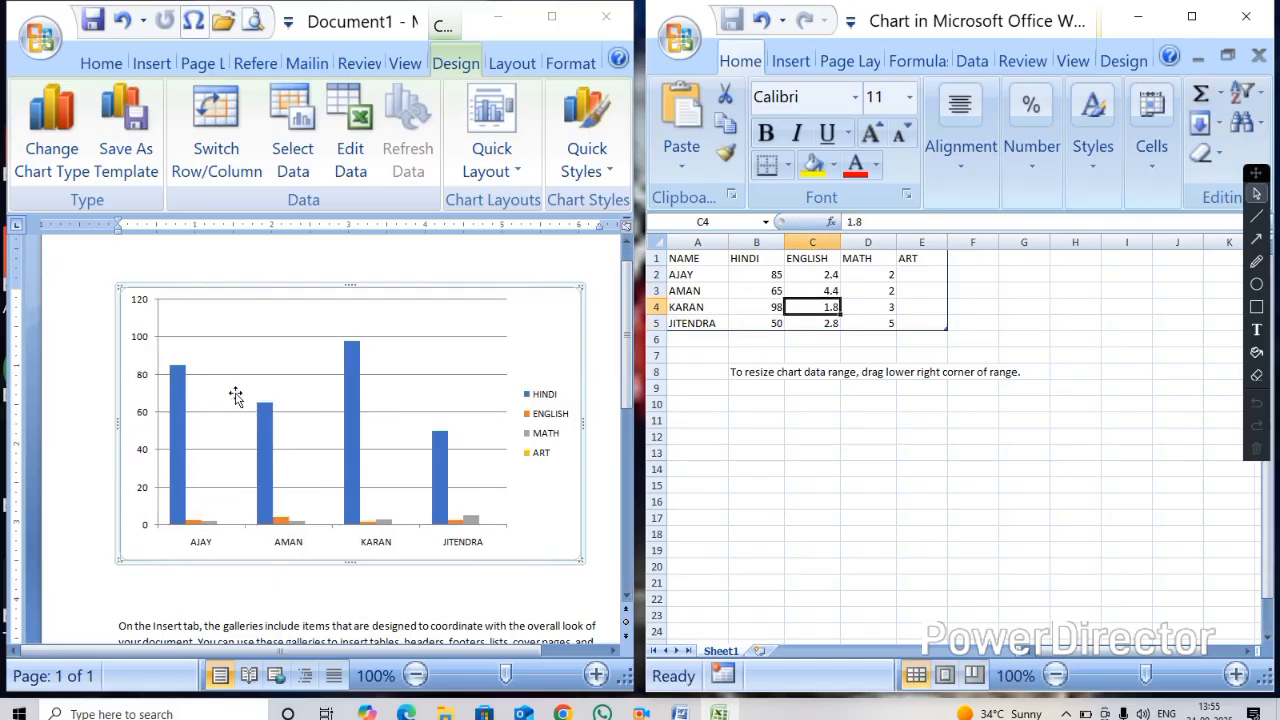
Enter the ENGLISH scores 40, 50, 55 and 84 for the four students
{"action": "left_click", "coordinate": [810, 278]}
{"action": "type", "text": "0"}
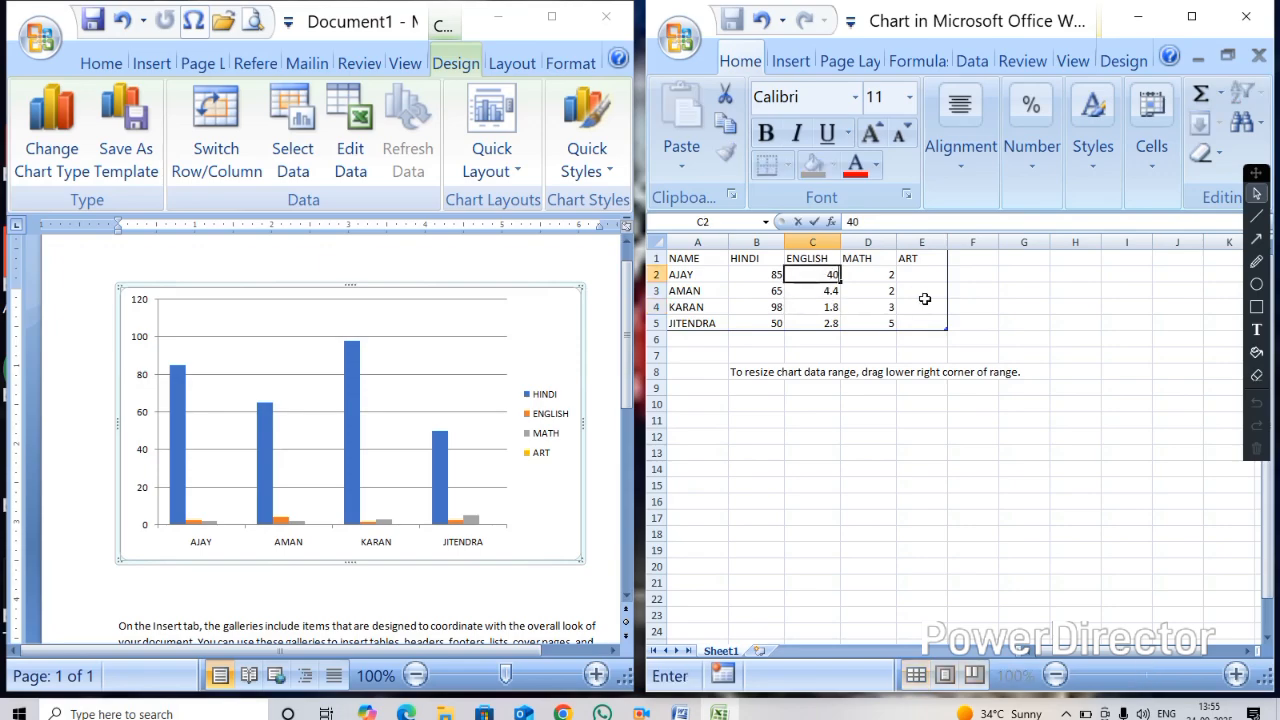
{"action": "key", "text": "Return"}
{"action": "type", "text": "50"}
{"action": "key", "text": "Return"}
{"action": "type", "text": "55"}
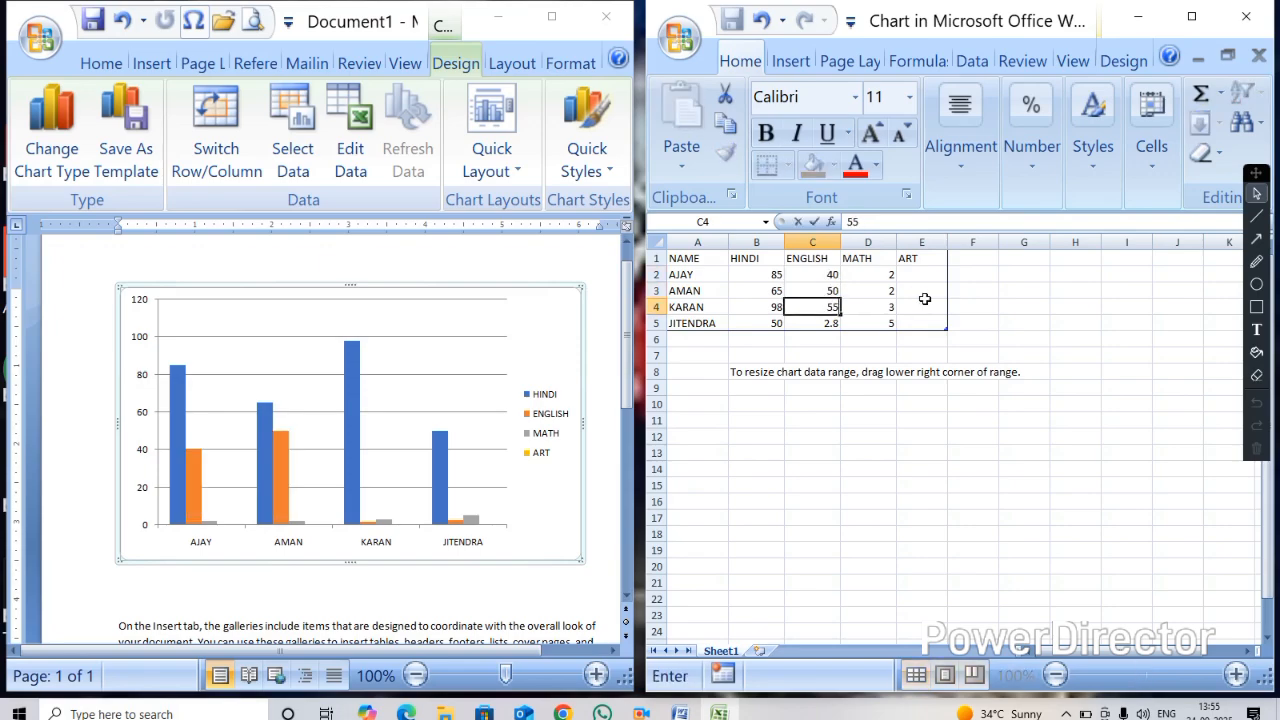
{"action": "key", "text": "Return"}
{"action": "type", "text": "8"}
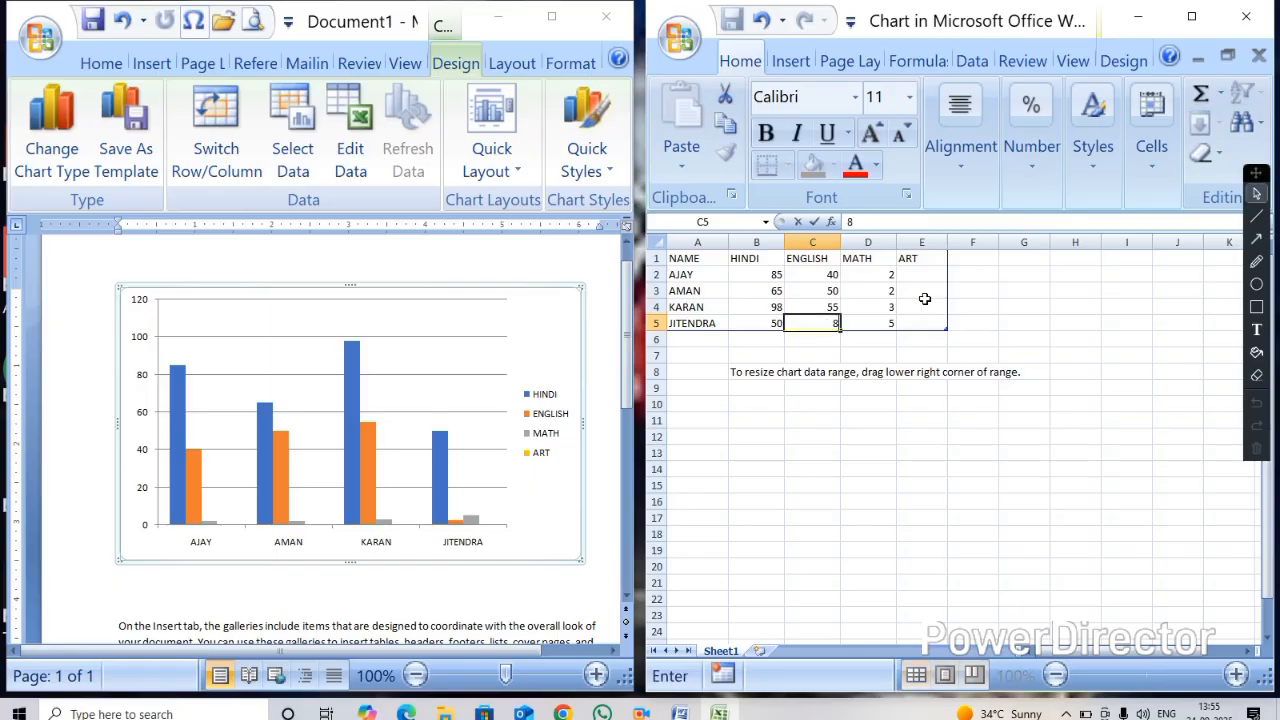
{"action": "key", "text": "Tab"}
Enter the MATH scores 65, 45, 20 and 80 for the four students
{"action": "key", "text": "Up"}
{"action": "key", "text": "Up"}
{"action": "key", "text": "Up"}
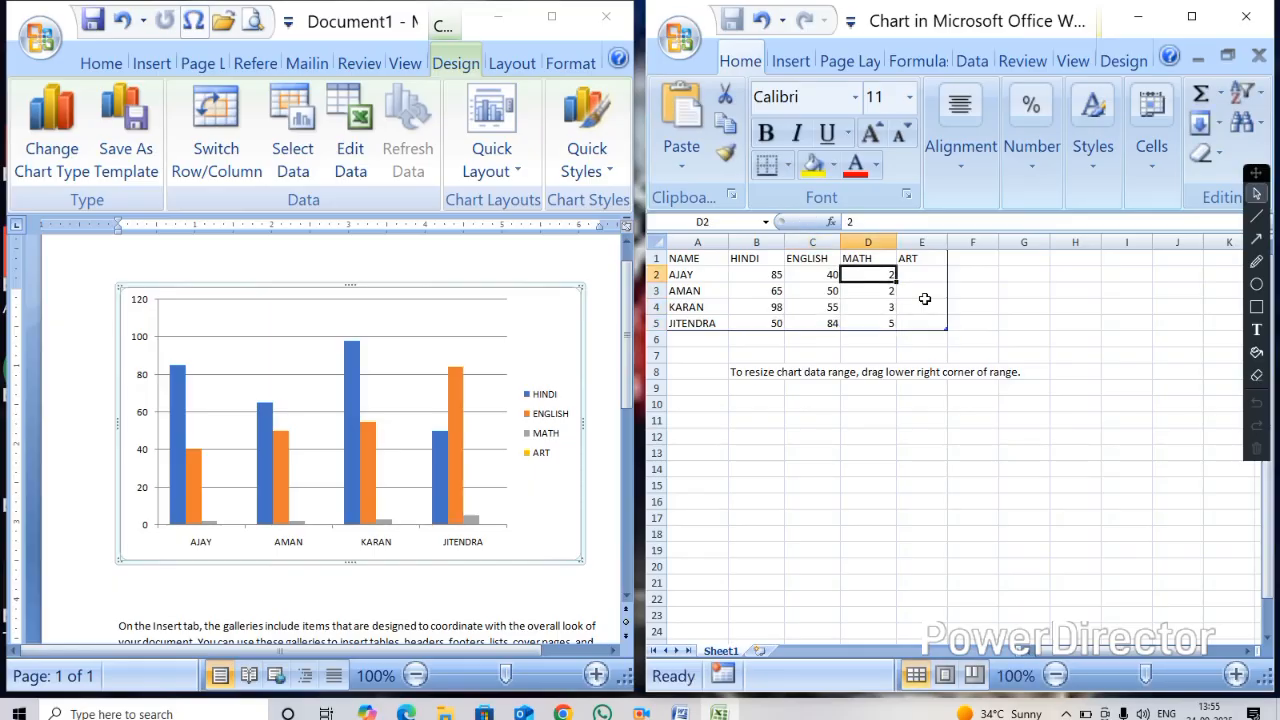
{"action": "type", "text": "65"}
{"action": "key", "text": "Return"}
{"action": "type", "text": "45"}
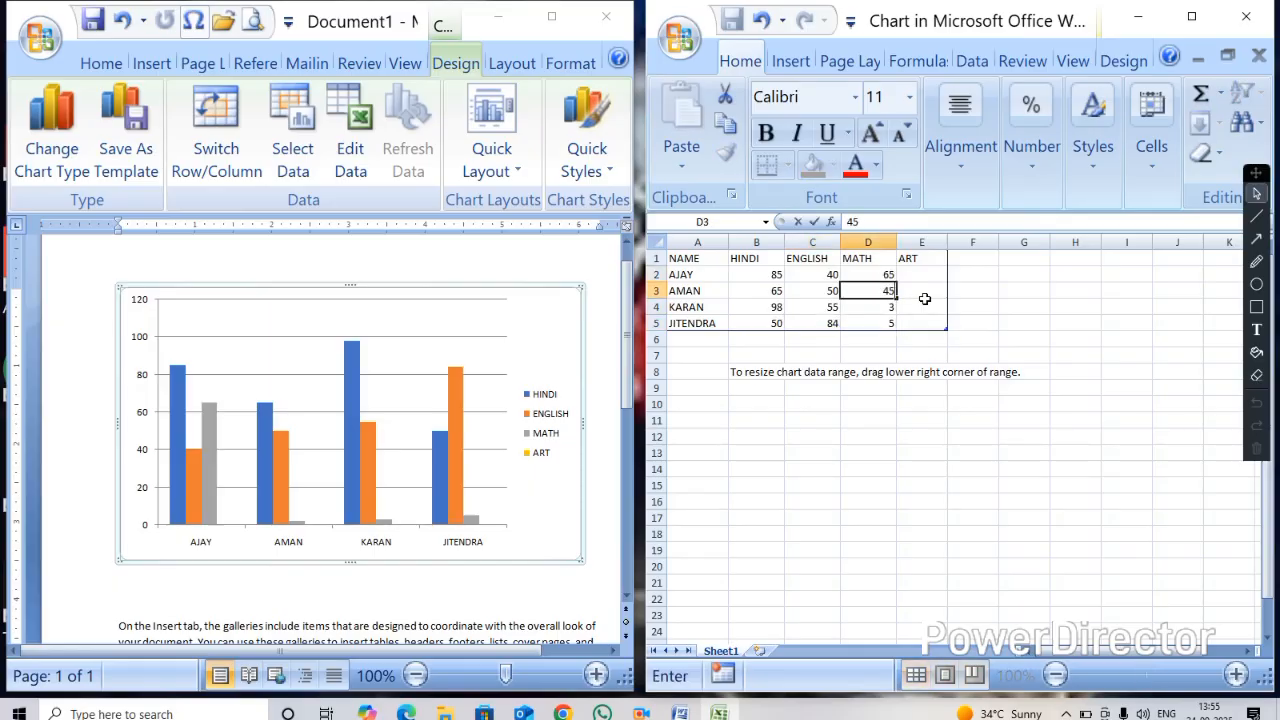
{"action": "key", "text": "Return"}
{"action": "type", "text": "20"}
{"action": "key", "text": "Return"}
{"action": "type", "text": "8"}
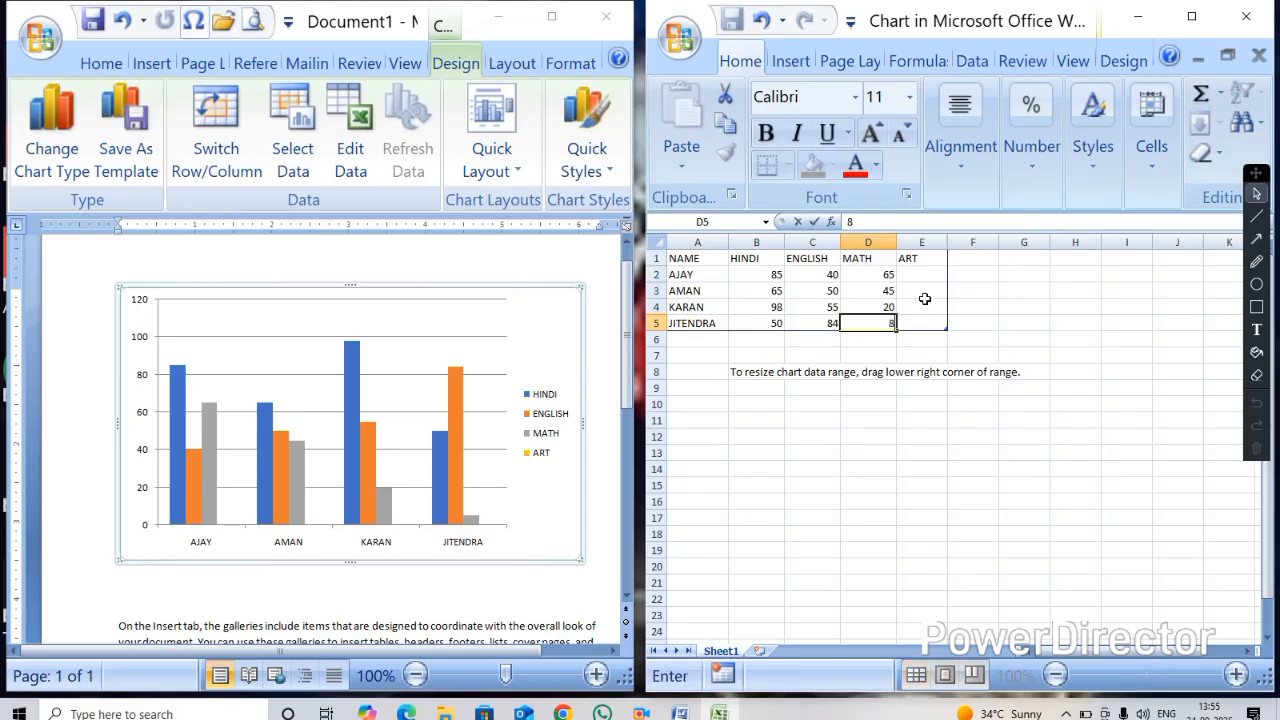
{"action": "key", "text": "Tab"}
Enter the ART scores 70, 90, 60 and 40 for the four students
{"action": "key", "text": "Up"}
{"action": "key", "text": "Up"}
{"action": "key", "text": "Up"}
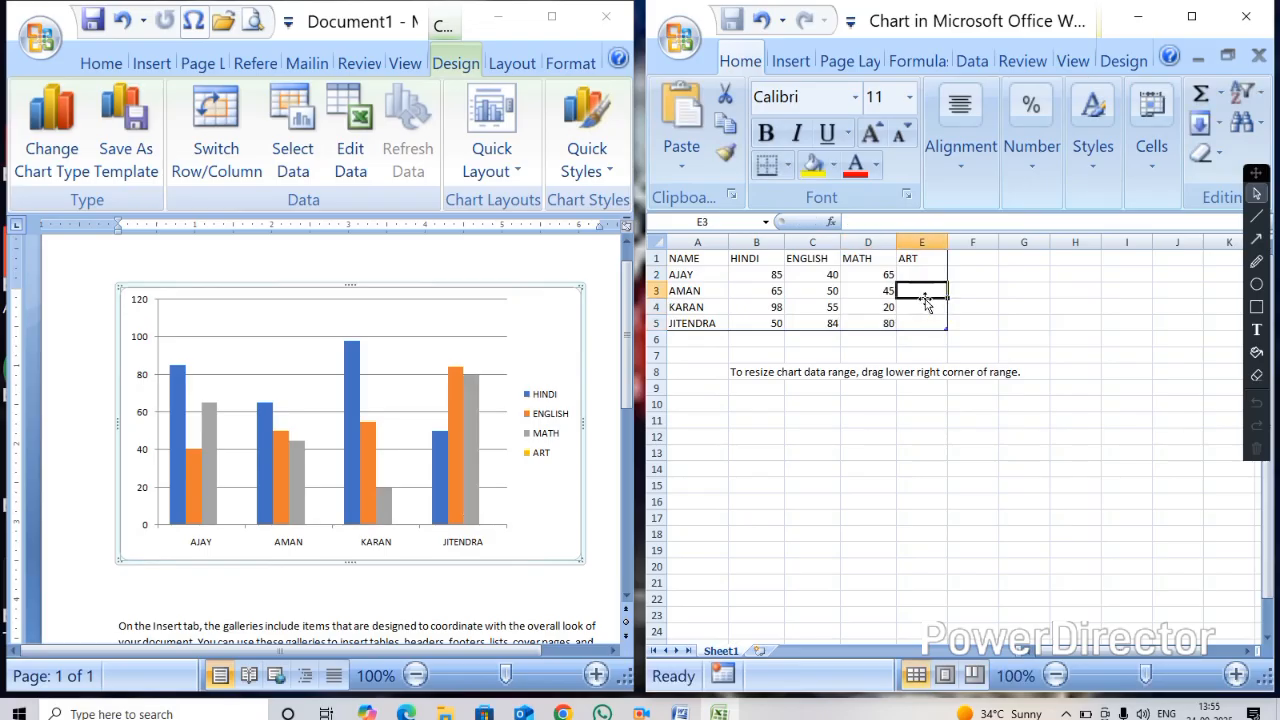
{"action": "type", "text": "70"}
{"action": "key", "text": "Return"}
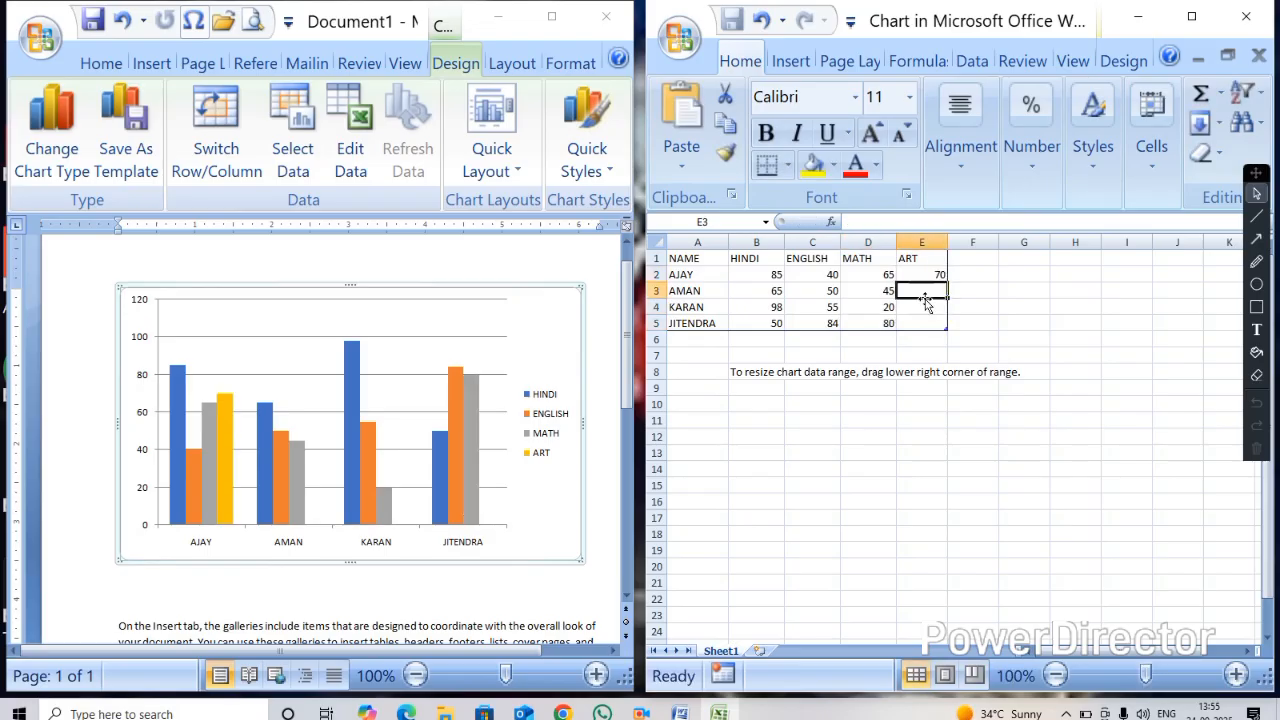
{"action": "type", "text": "90"}
{"action": "key", "text": "Return"}
{"action": "type", "text": "60"}
{"action": "key", "text": "Return"}
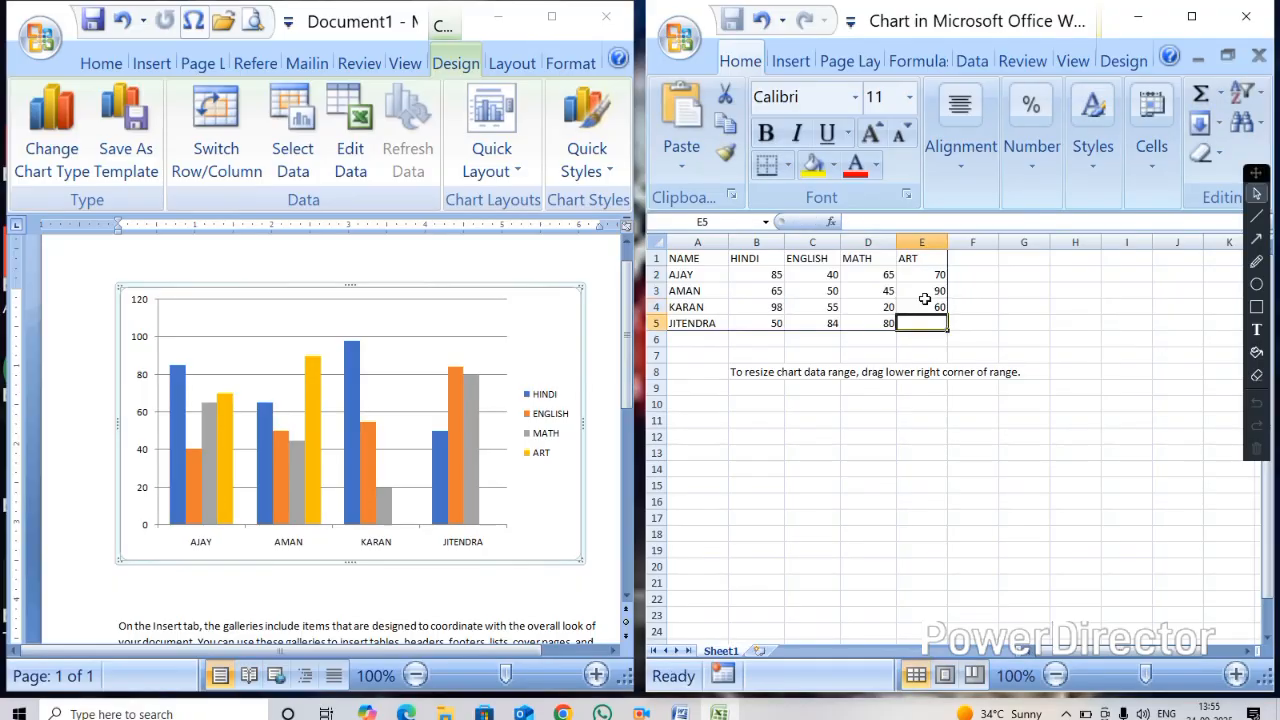
{"action": "type", "text": "40"}
{"action": "key", "text": "Return"}
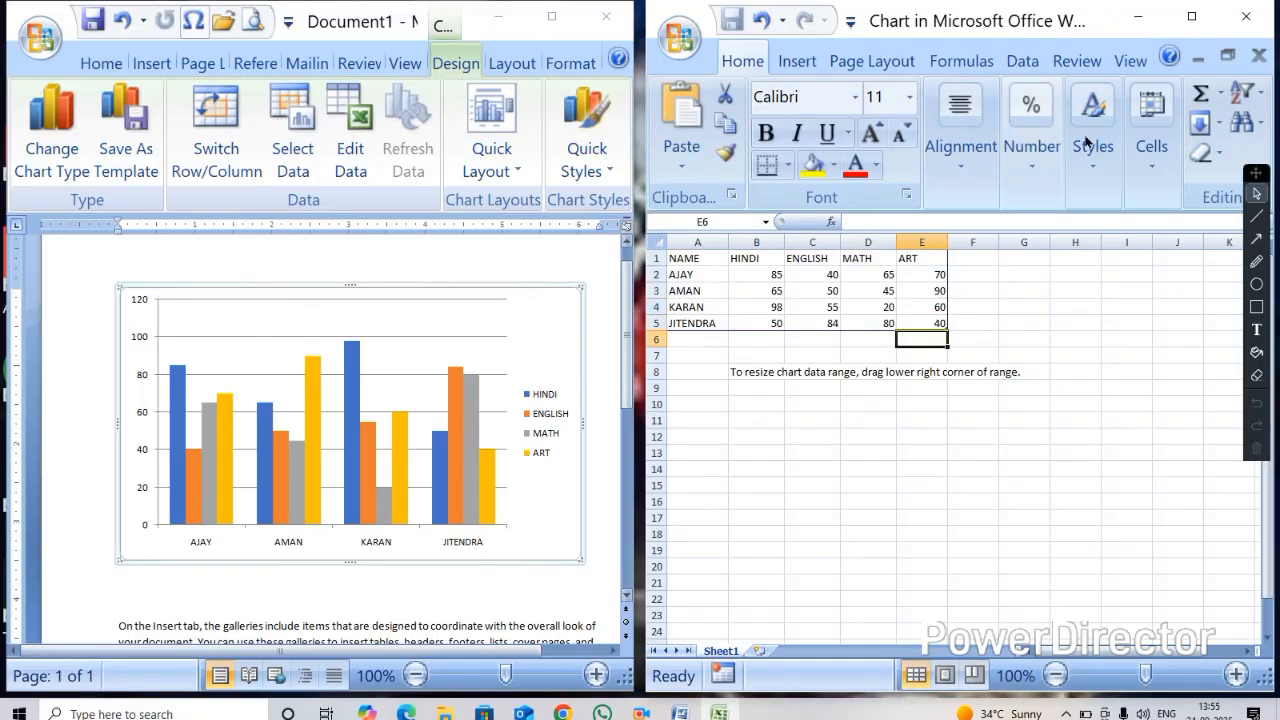
Close the chart data worksheet and return to the chart in the document
{"action": "left_click", "coordinate": [1258, 30]}
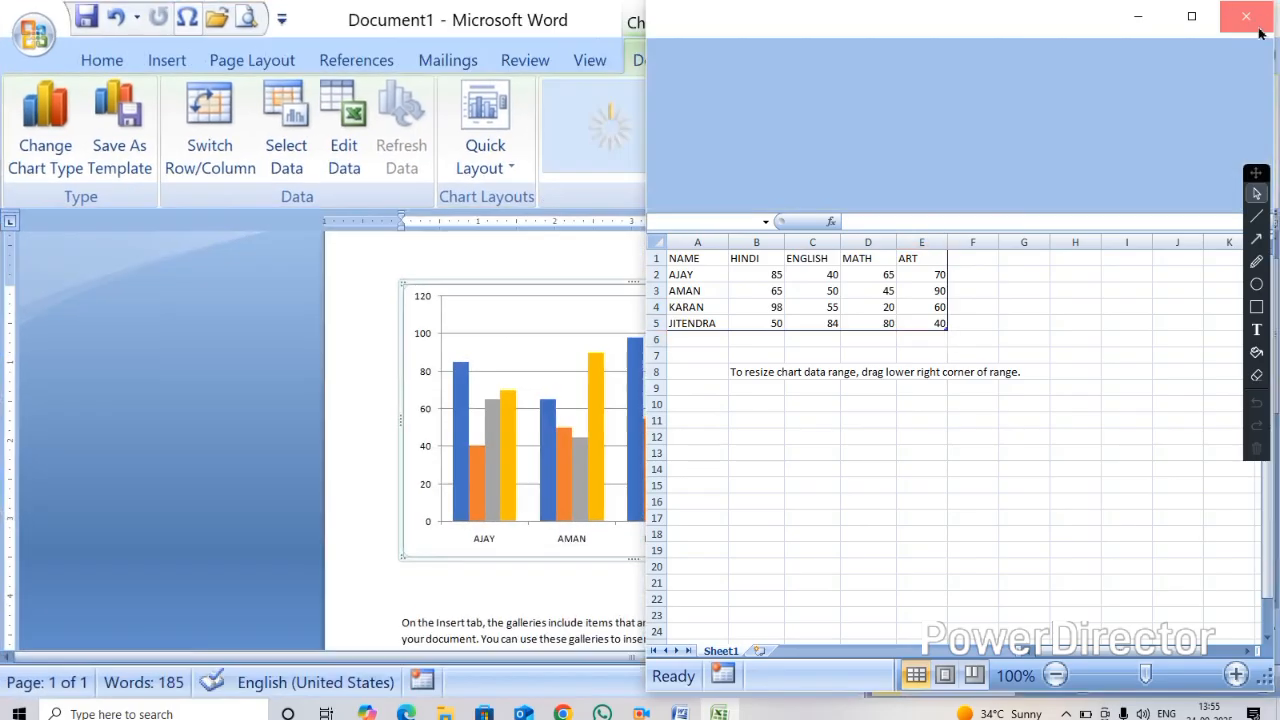
{"action": "scroll", "coordinate": [651, 417], "scroll_direction": "up", "scroll_amount": 2}
{"action": "scroll", "coordinate": [667, 427], "scroll_direction": "up", "scroll_amount": 3}
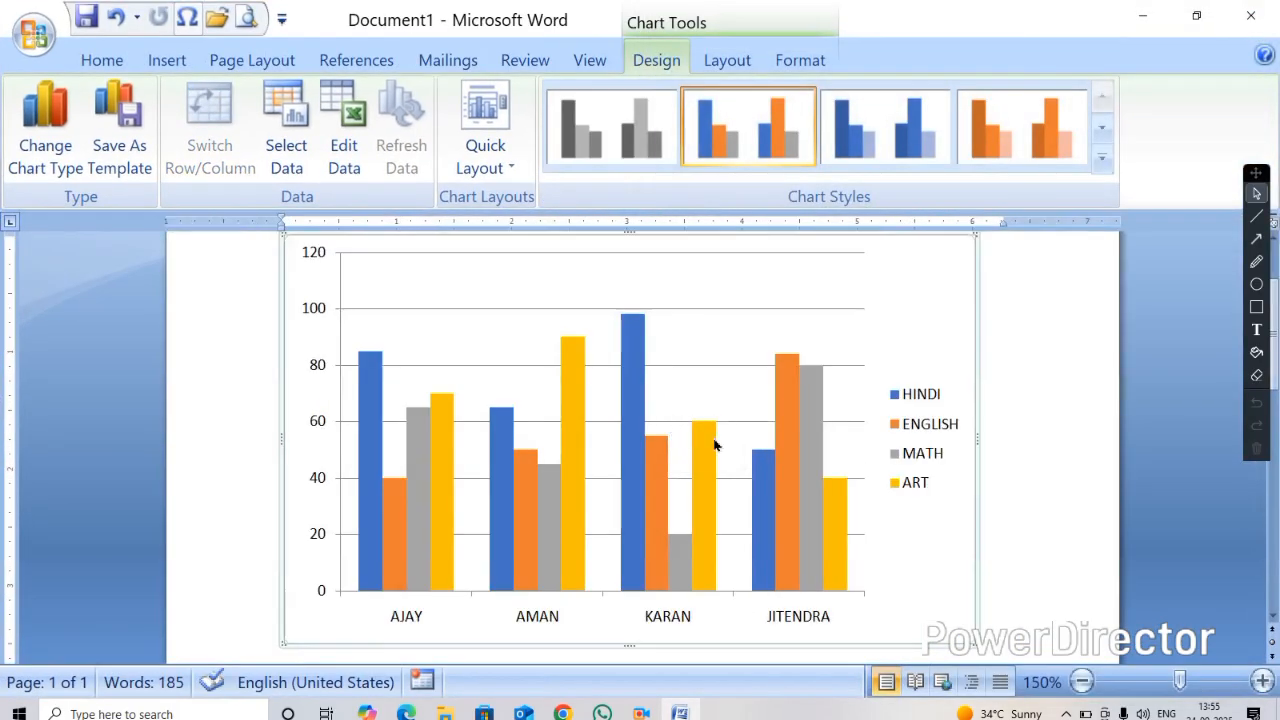
Try chart Style 3 on the column chart and switch back to Style 2
{"action": "left_click_drag", "start_coordinate": [1267, 184], "coordinate": [1219, 167]}
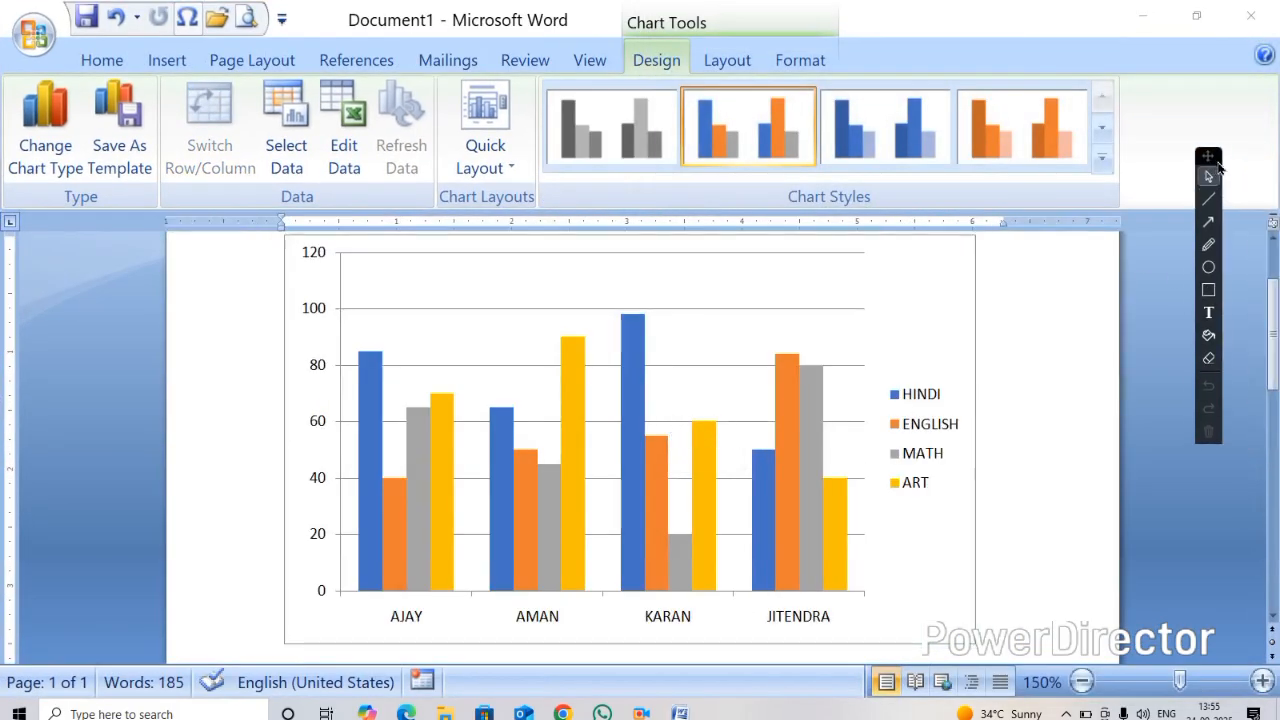
{"action": "left_click_drag", "start_coordinate": [1276, 318], "coordinate": [1276, 338]}
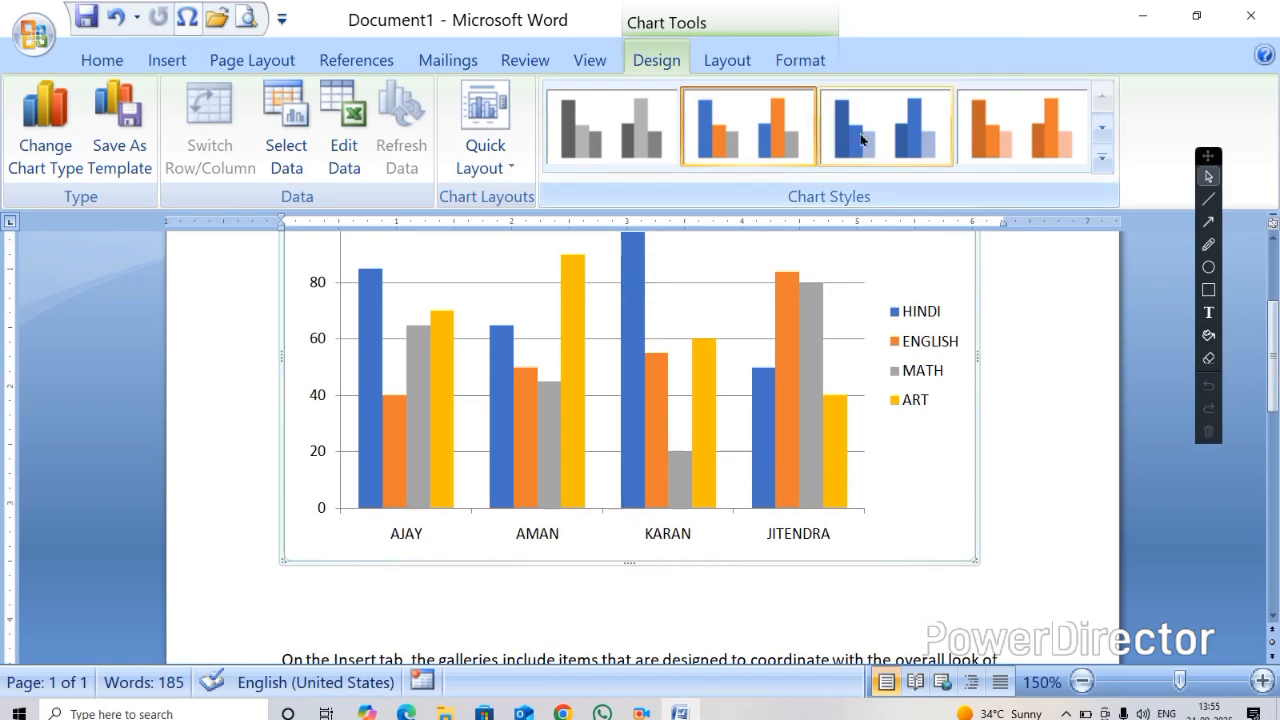
{"action": "left_click", "coordinate": [919, 137]}
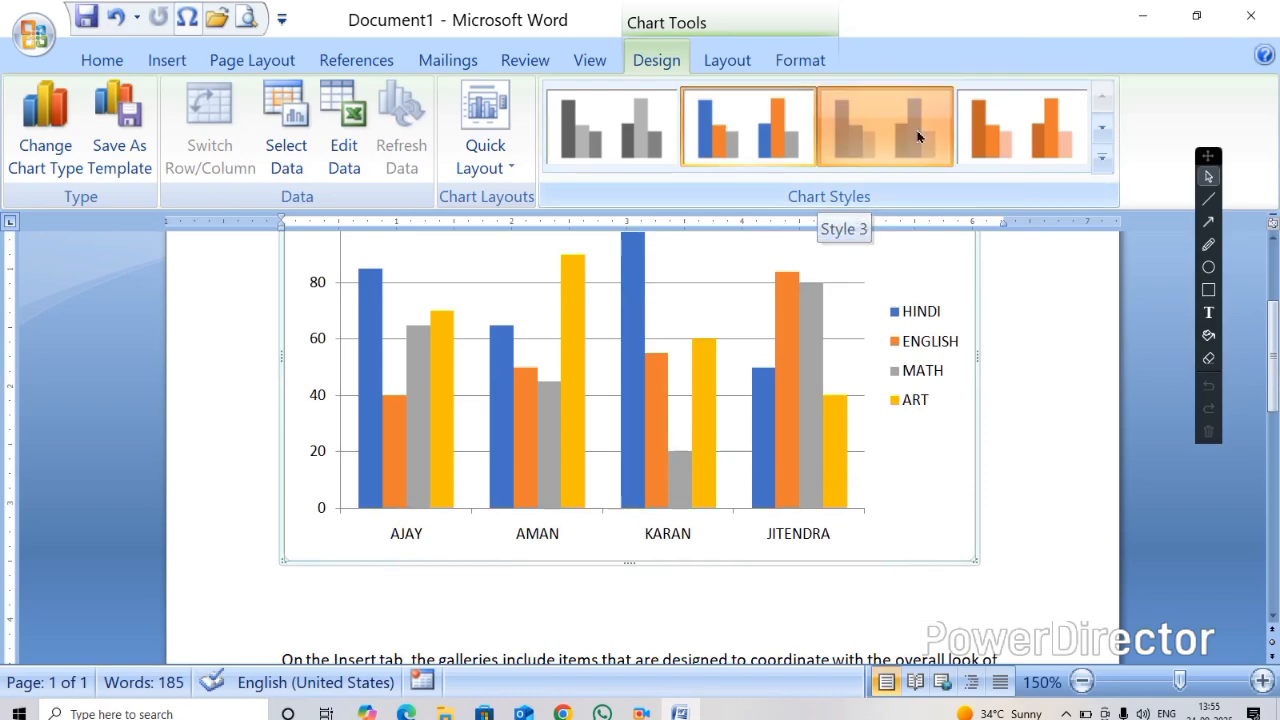
{"action": "left_click", "coordinate": [769, 135]}
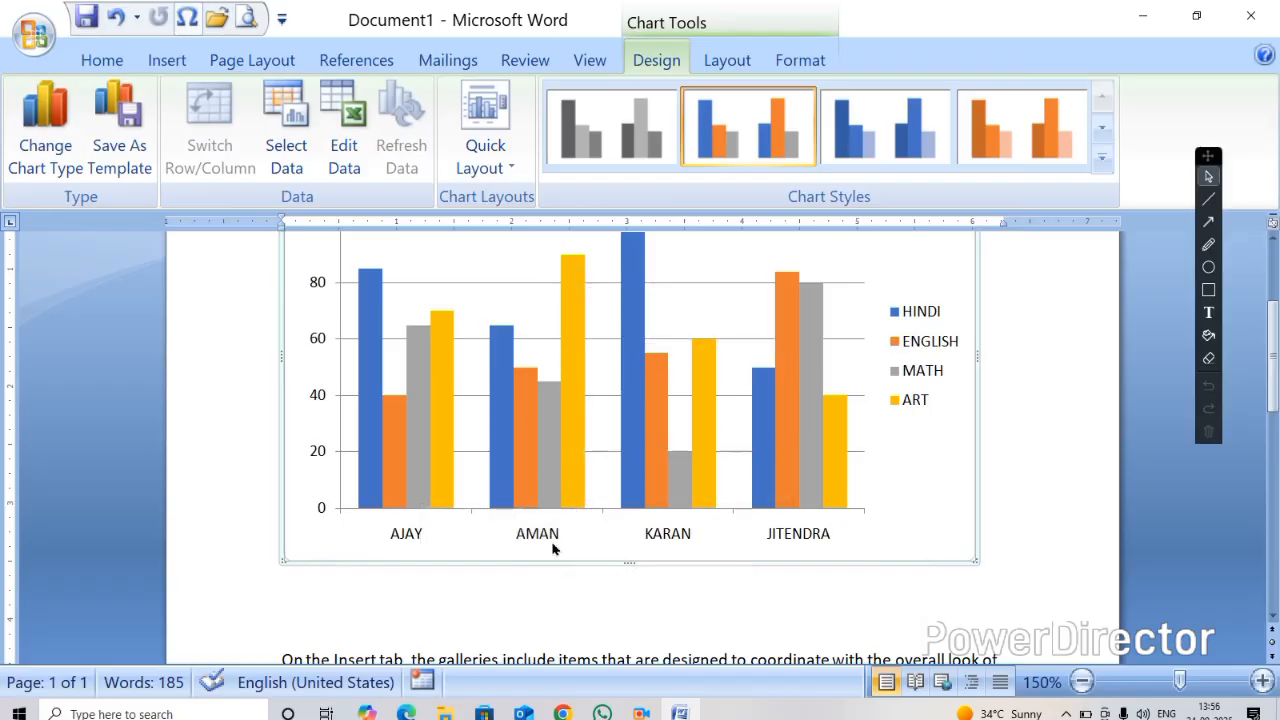
Change the chart type to the 3-D Pyramid column chart
{"action": "scroll", "coordinate": [777, 480], "scroll_direction": "up", "scroll_amount": 3}
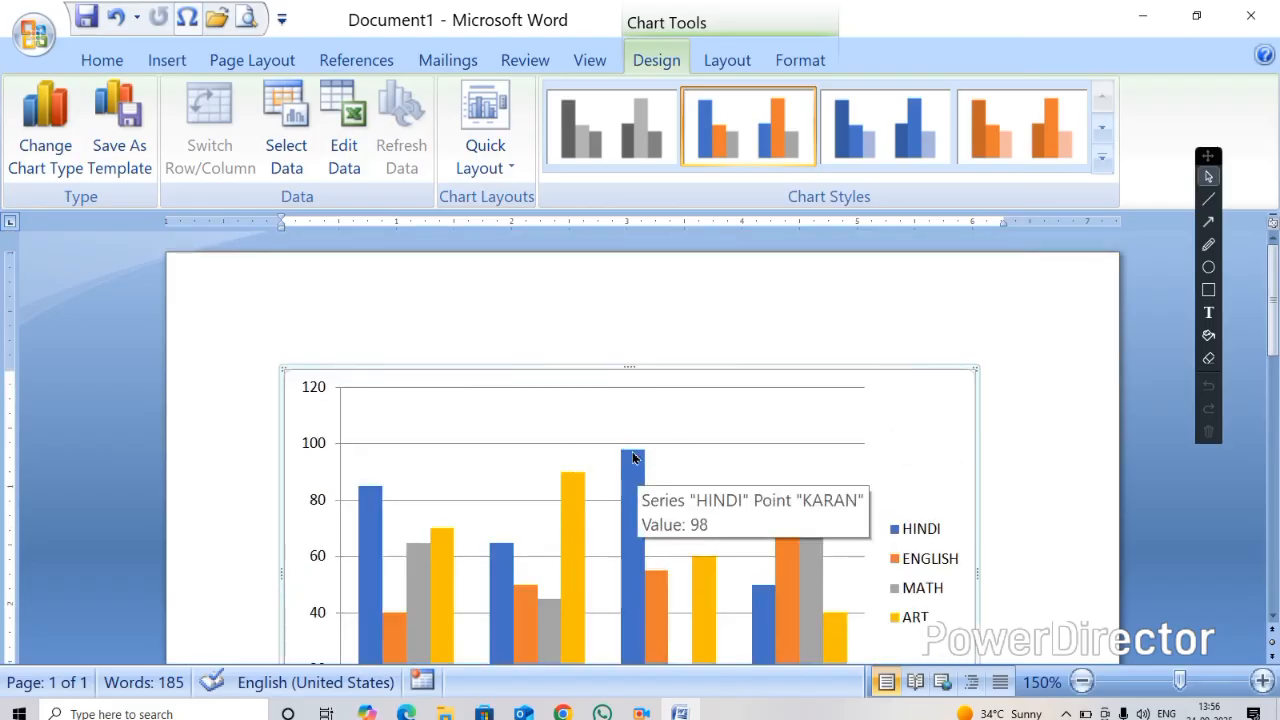
{"action": "scroll", "coordinate": [642, 463], "scroll_direction": "down", "scroll_amount": 6}
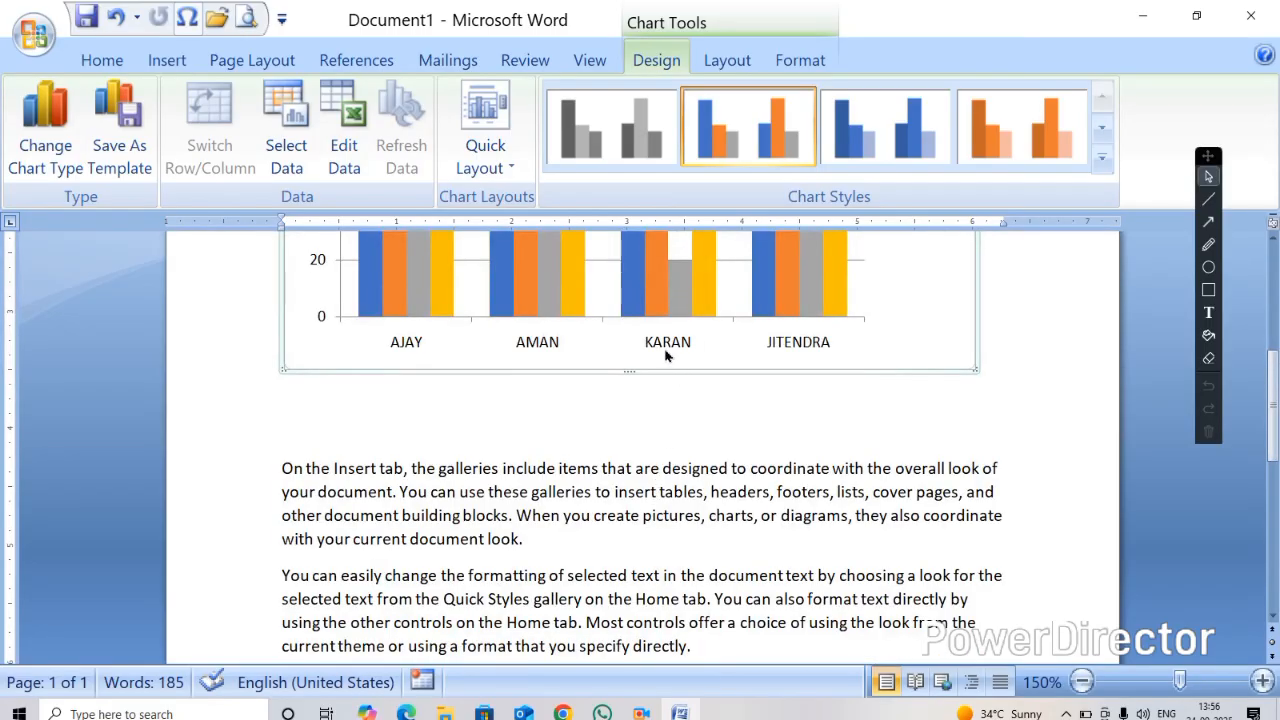
{"action": "scroll", "coordinate": [922, 380], "scroll_direction": "up", "scroll_amount": 5}
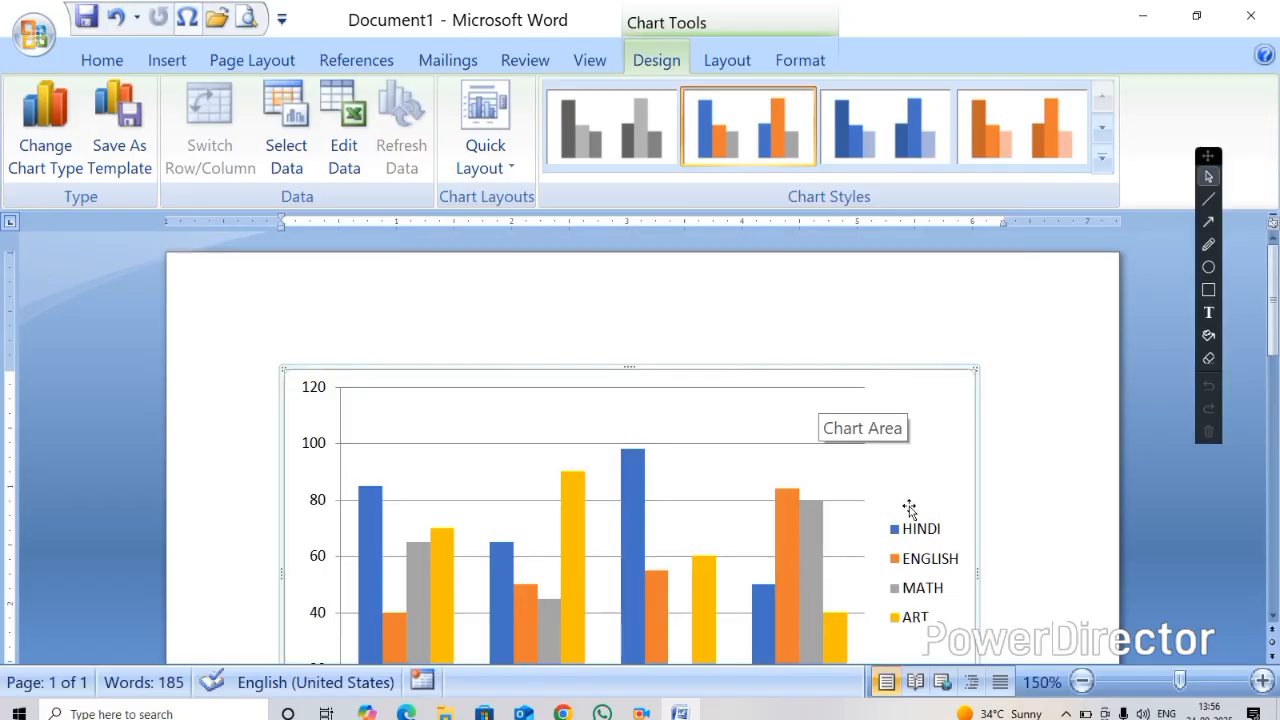
{"action": "mouse_move", "coordinate": [629, 481]}
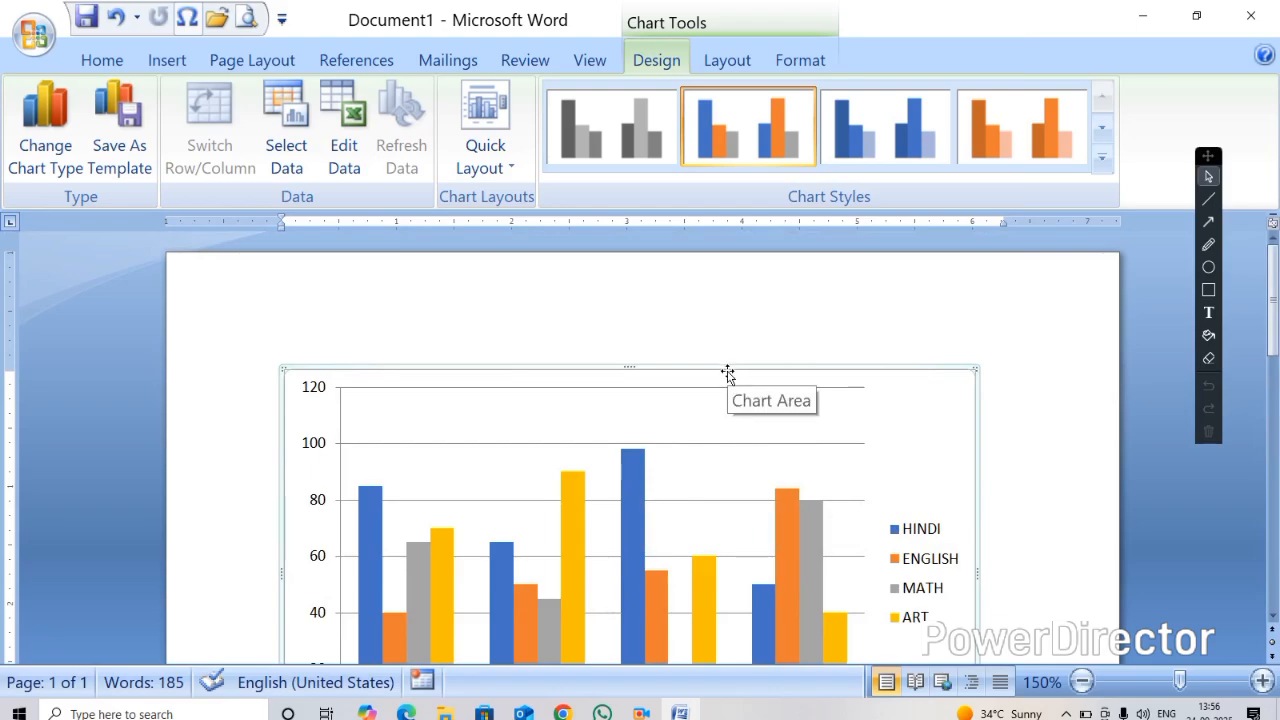
{"action": "left_click", "coordinate": [45, 148]}
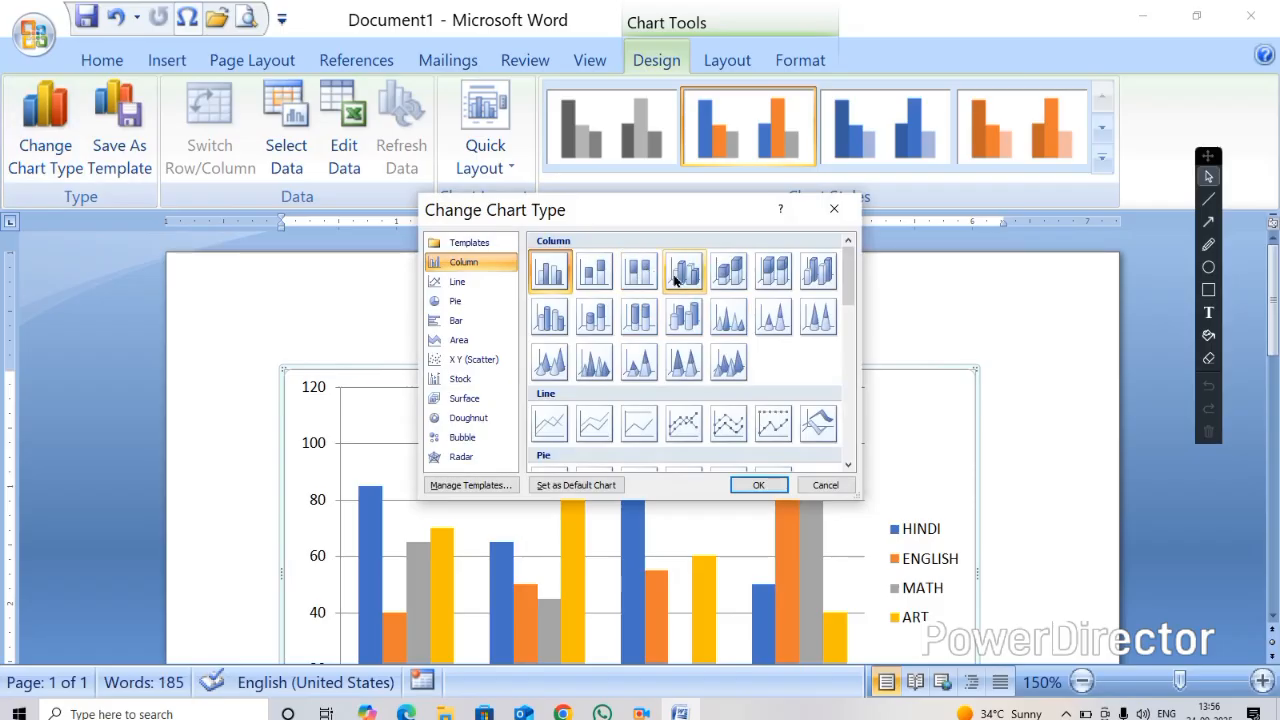
{"action": "left_click", "coordinate": [722, 364]}
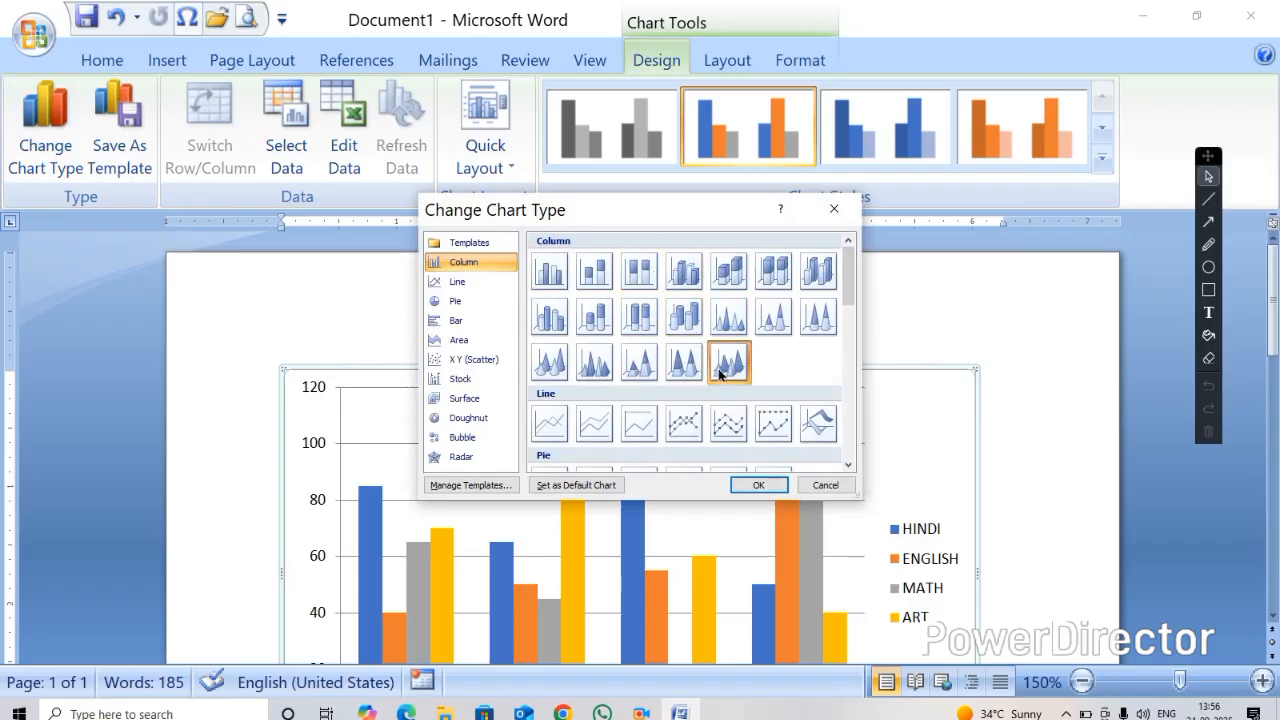
{"action": "left_click", "coordinate": [755, 485]}
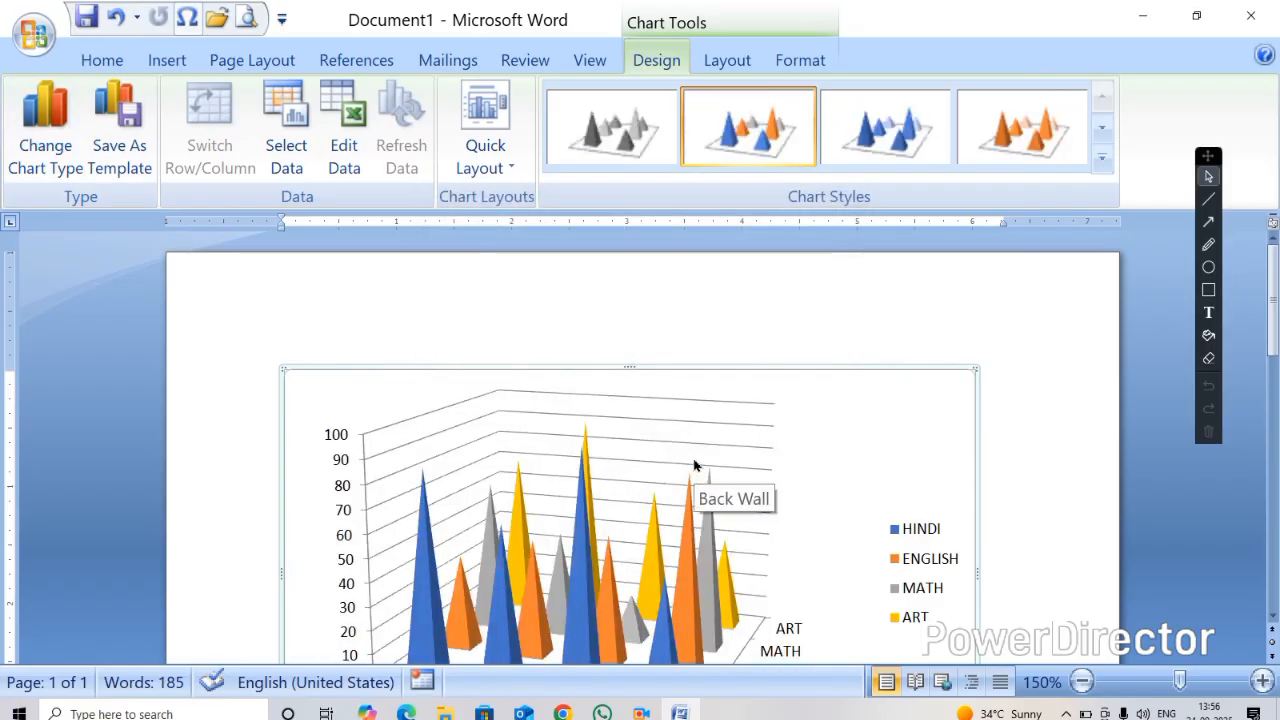
Try to change the chart data range in the Select Data Source dialog and close the worksheet
{"action": "left_click", "coordinate": [286, 131]}
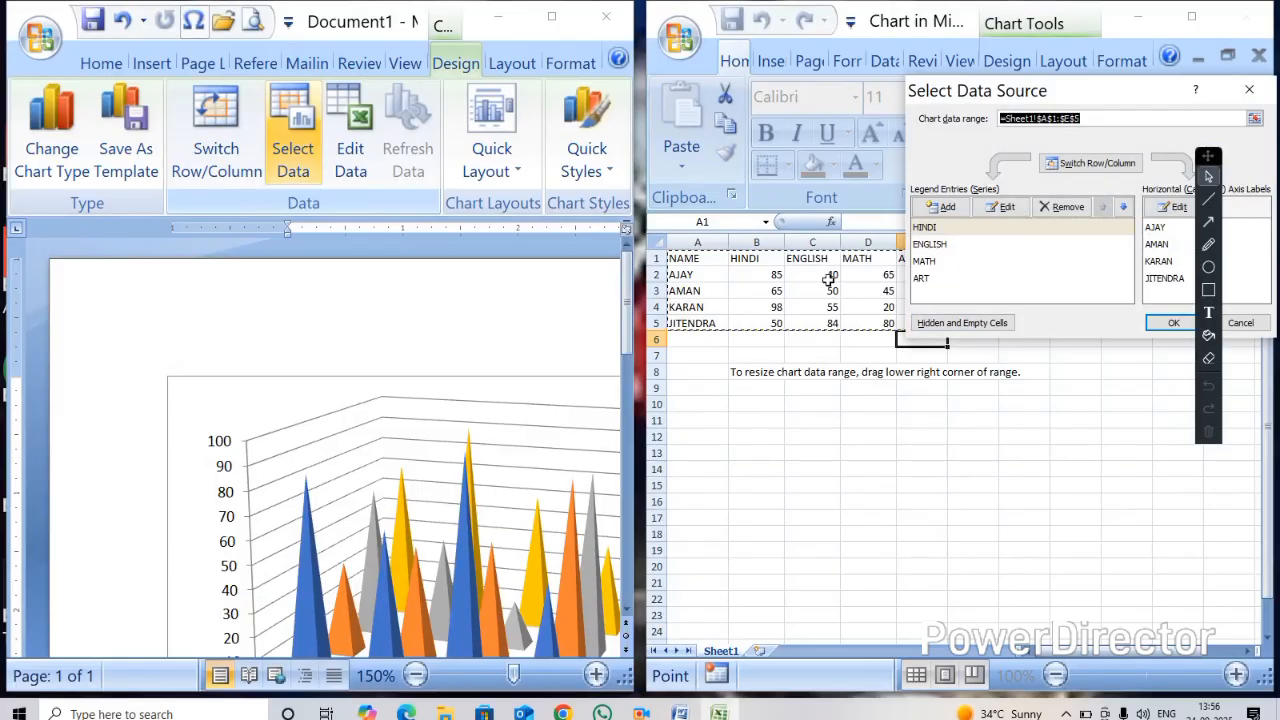
{"action": "left_click", "coordinate": [766, 277]}
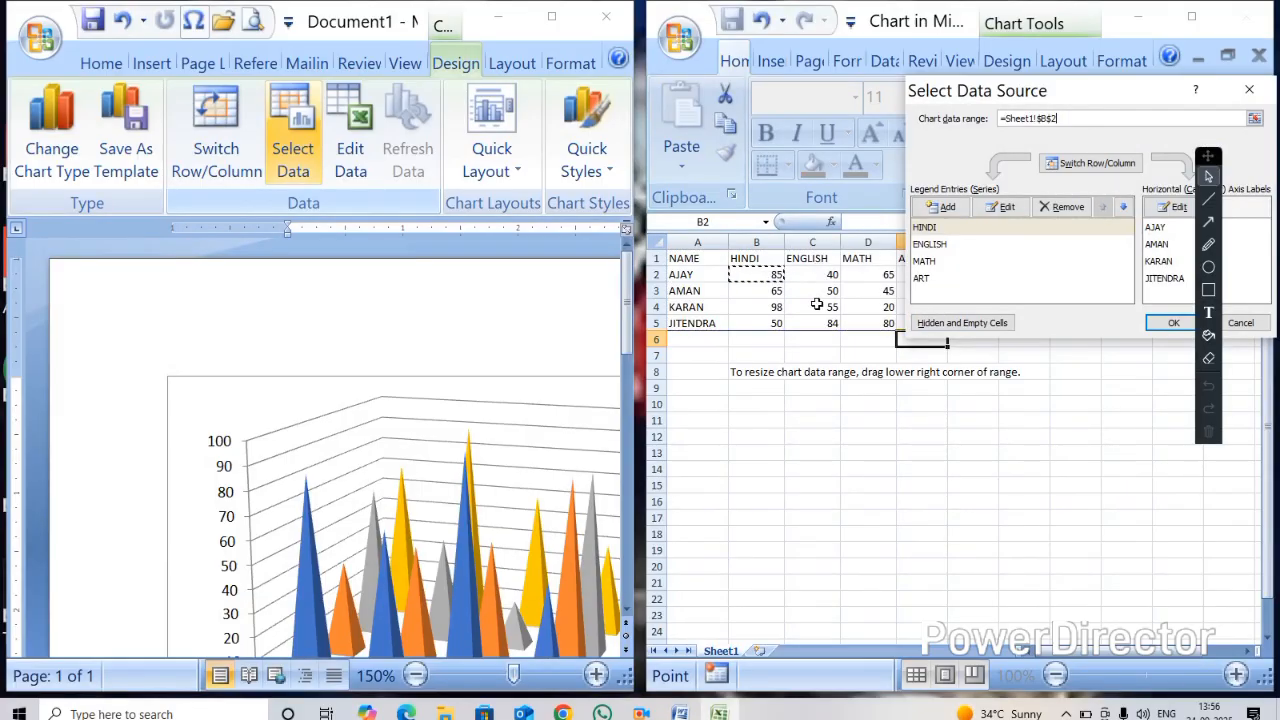
{"action": "type", "text": "2"}
{"action": "key", "text": "BackSpace"}
{"action": "key", "text": "BackSpace"}
{"action": "key", "text": "BackSpace"}
{"action": "key", "text": "BackSpace"}
{"action": "key", "text": "BackSpace"}
{"action": "key", "text": "BackSpace"}
{"action": "key", "text": "BackSpace"}
{"action": "key", "text": "BackSpace"}
{"action": "key", "text": "BackSpace"}
{"action": "key", "text": "BackSpace"}
{"action": "key", "text": "BackSpace"}
{"action": "key", "text": "BackSpace"}
{"action": "key", "text": "BackSpace"}
{"action": "key", "text": "BackSpace"}
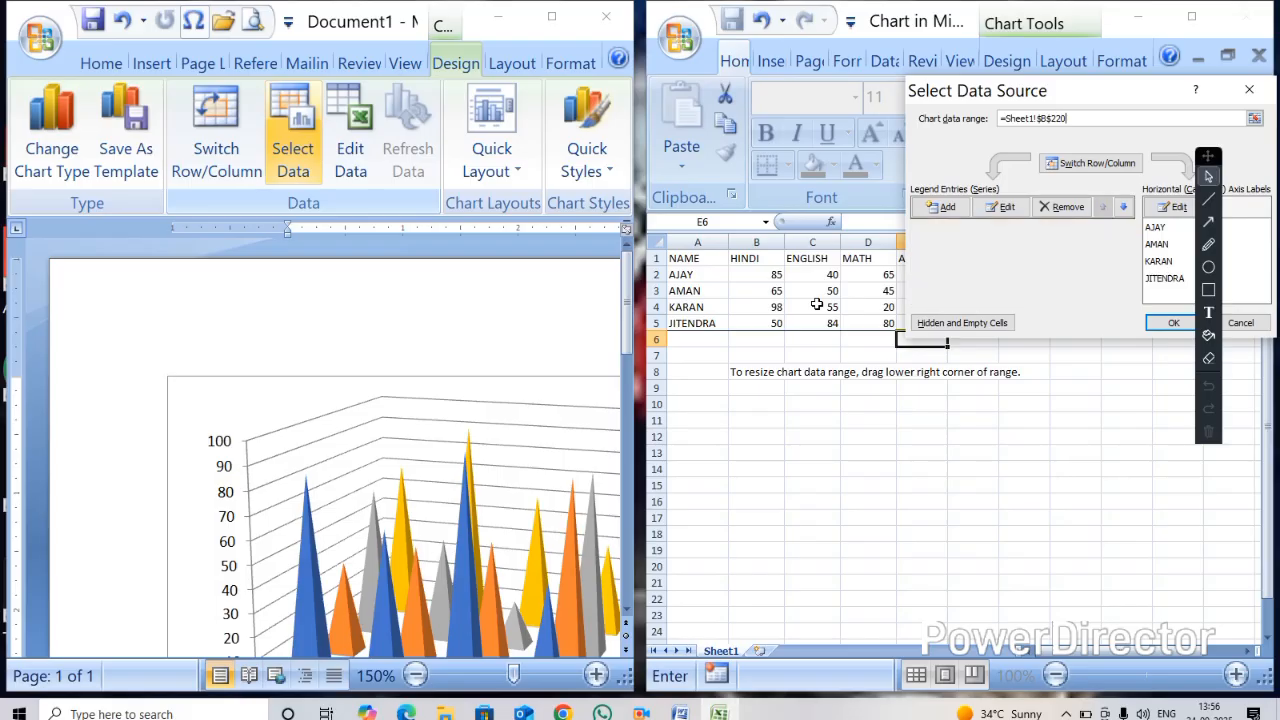
{"action": "key", "text": "Return"}
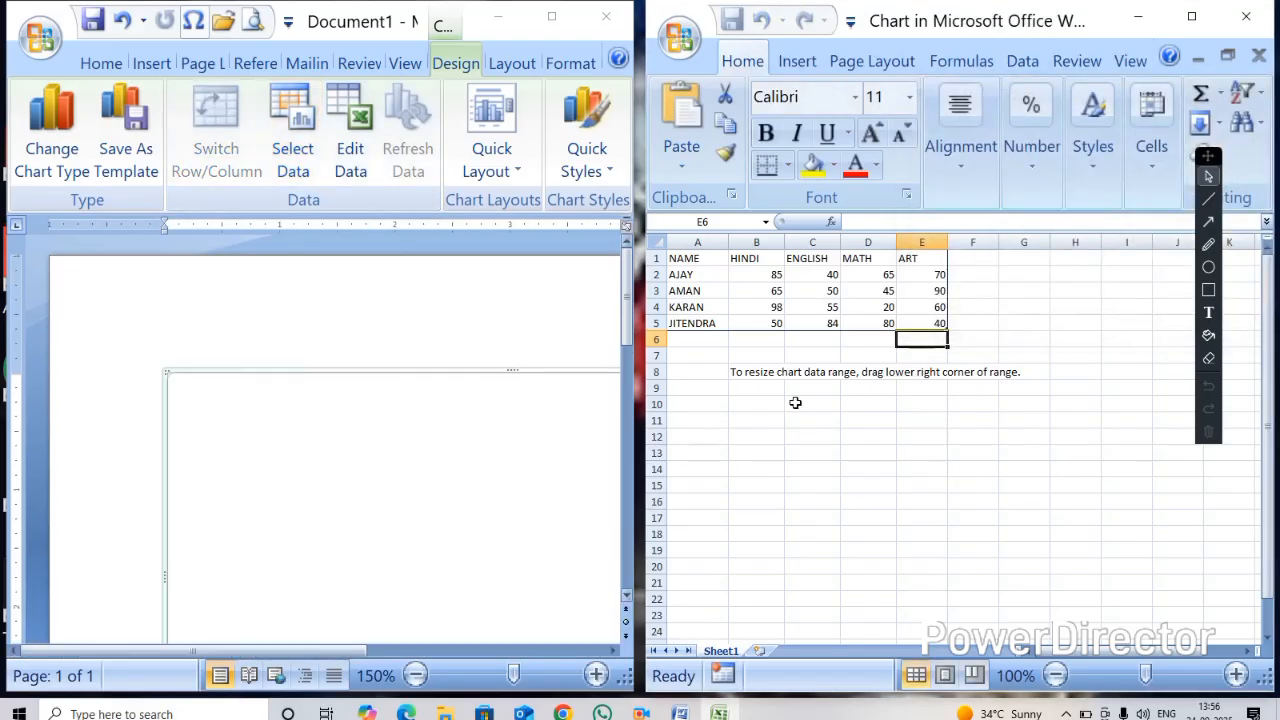
{"action": "left_click", "coordinate": [1246, 16]}
Remove the pyramid chart from the document
{"action": "scroll", "coordinate": [530, 340], "scroll_direction": "down", "scroll_amount": 5}
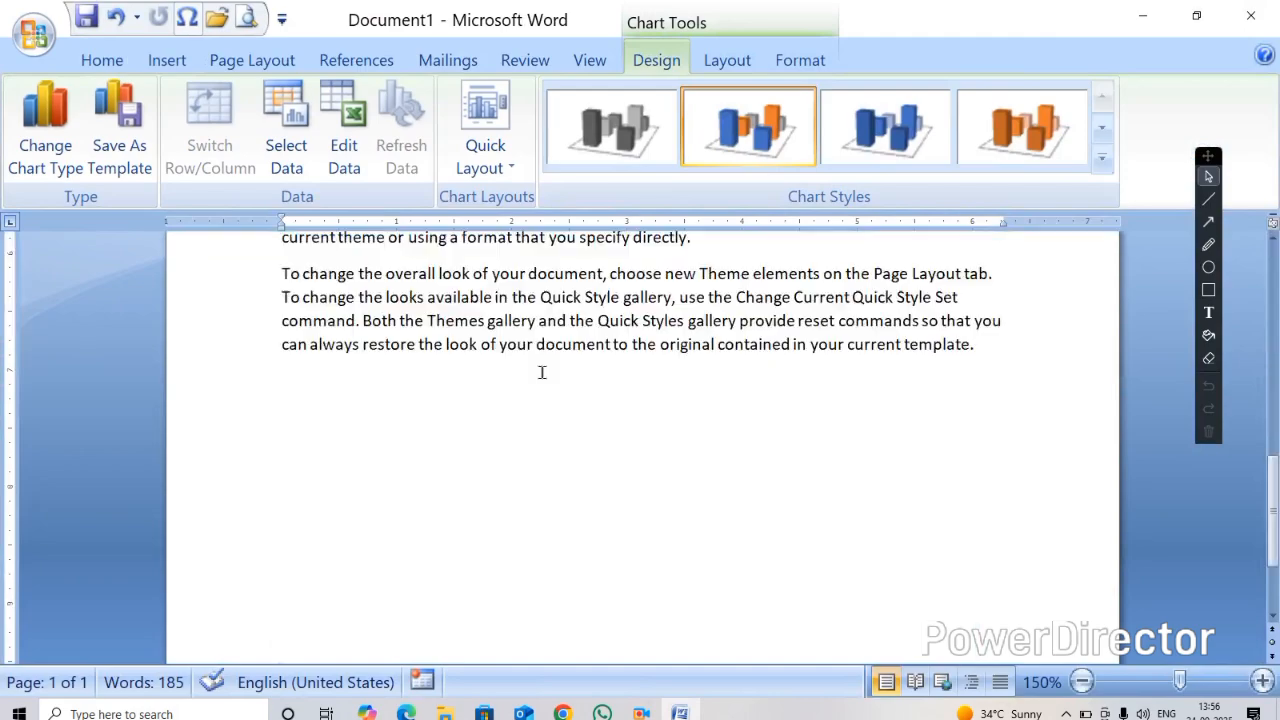
{"action": "scroll", "coordinate": [540, 410], "scroll_direction": "up", "scroll_amount": 3}
{"action": "left_click", "coordinate": [538, 414]}
{"action": "scroll", "coordinate": [540, 418], "scroll_direction": "up", "scroll_amount": 2}
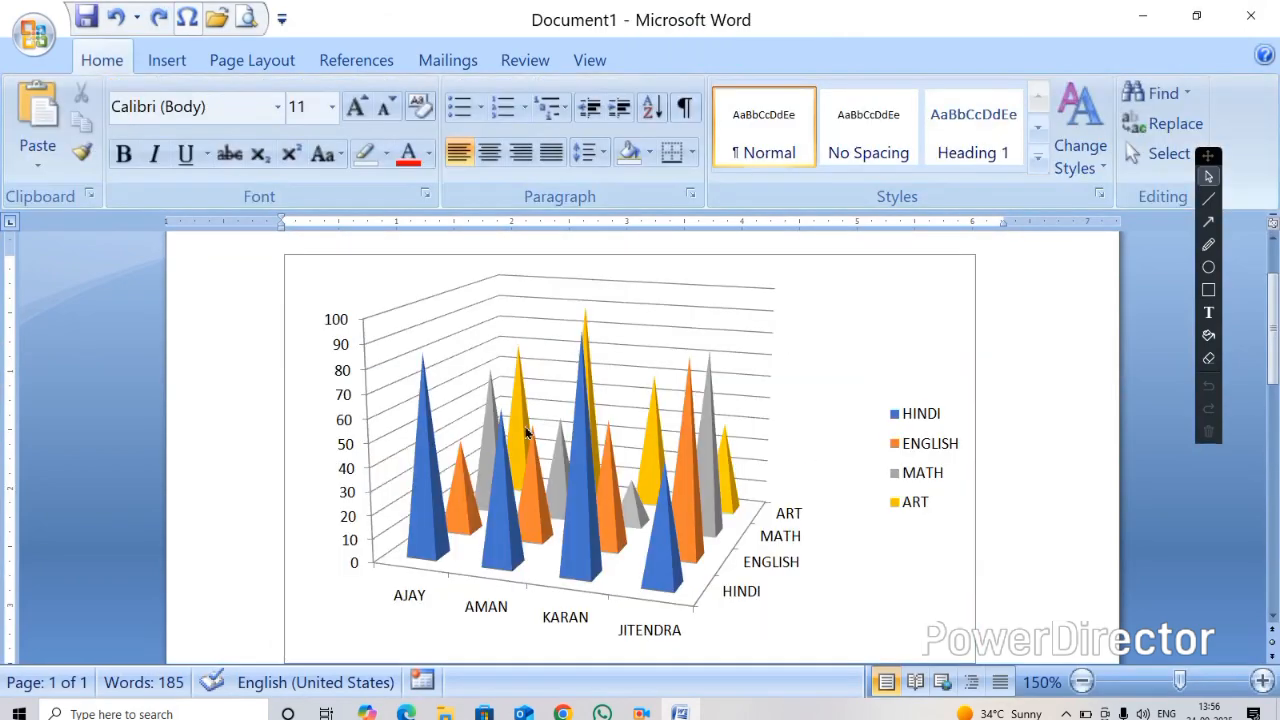
{"action": "left_click", "coordinate": [167, 60]}
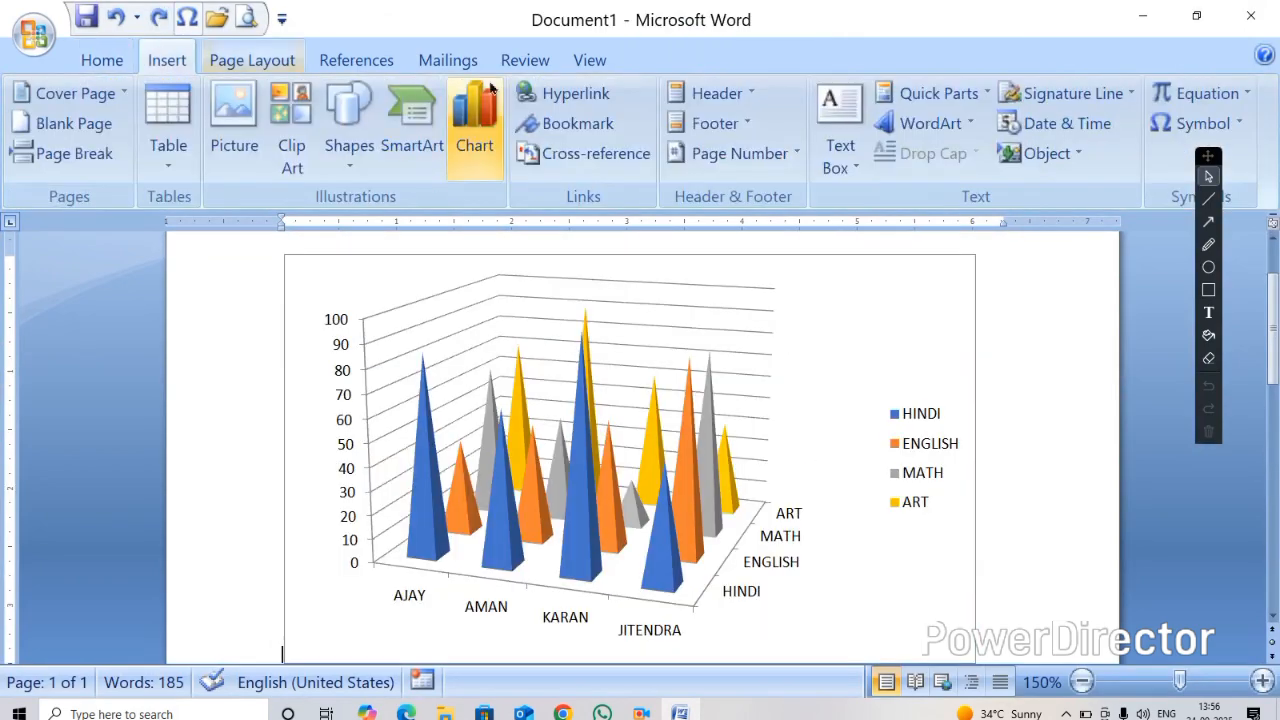
{"action": "left_click", "coordinate": [590, 493]}
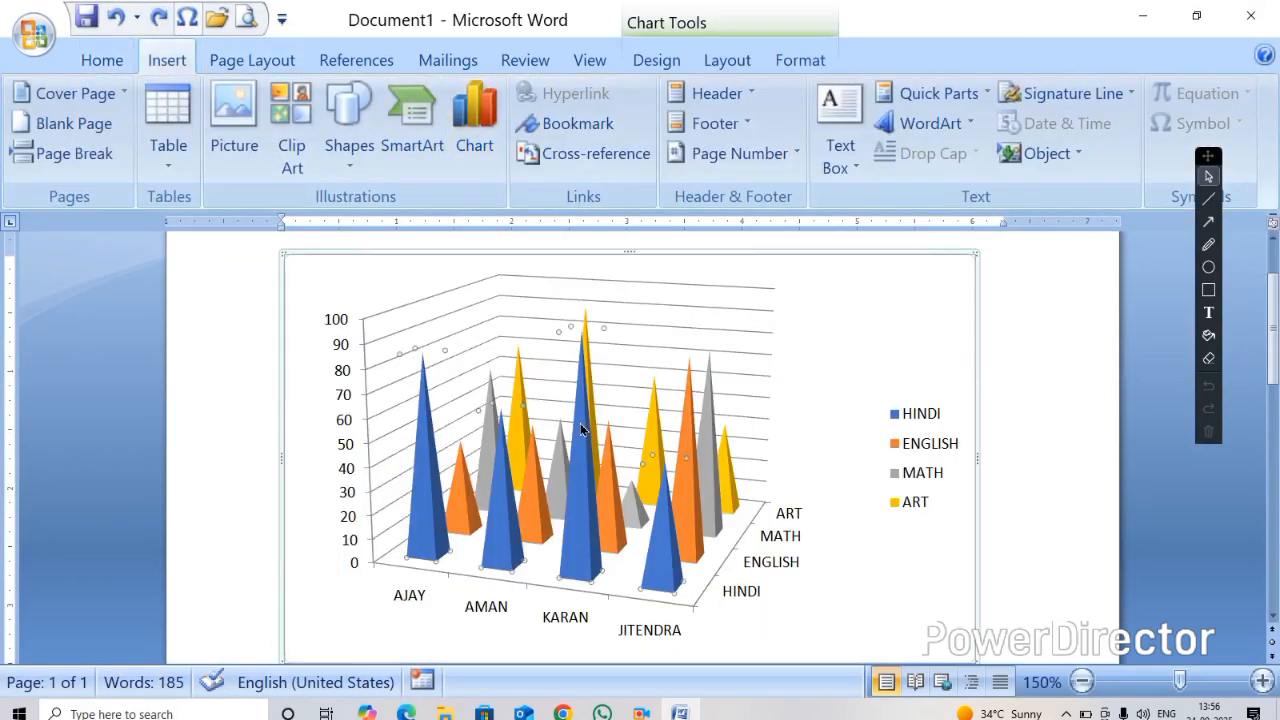
{"action": "left_click", "coordinate": [439, 263]}
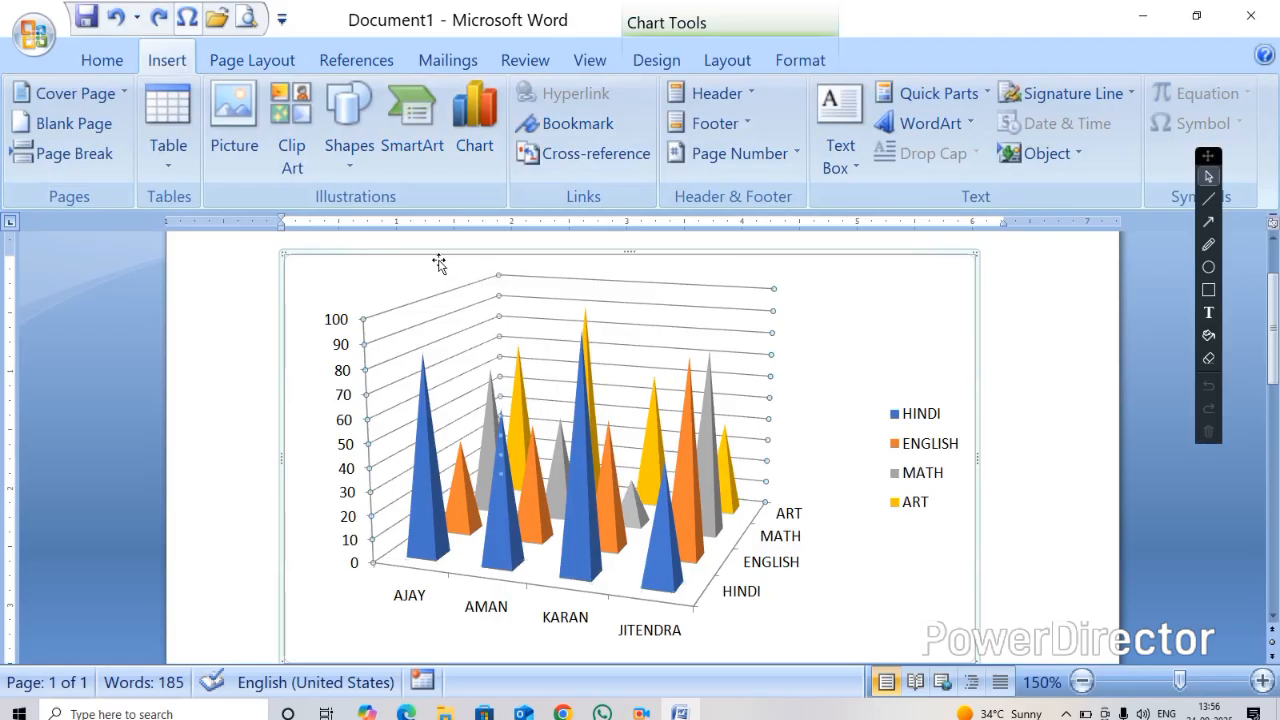
{"action": "right_click", "coordinate": [535, 255]}
{"action": "left_click", "coordinate": [572, 277]}
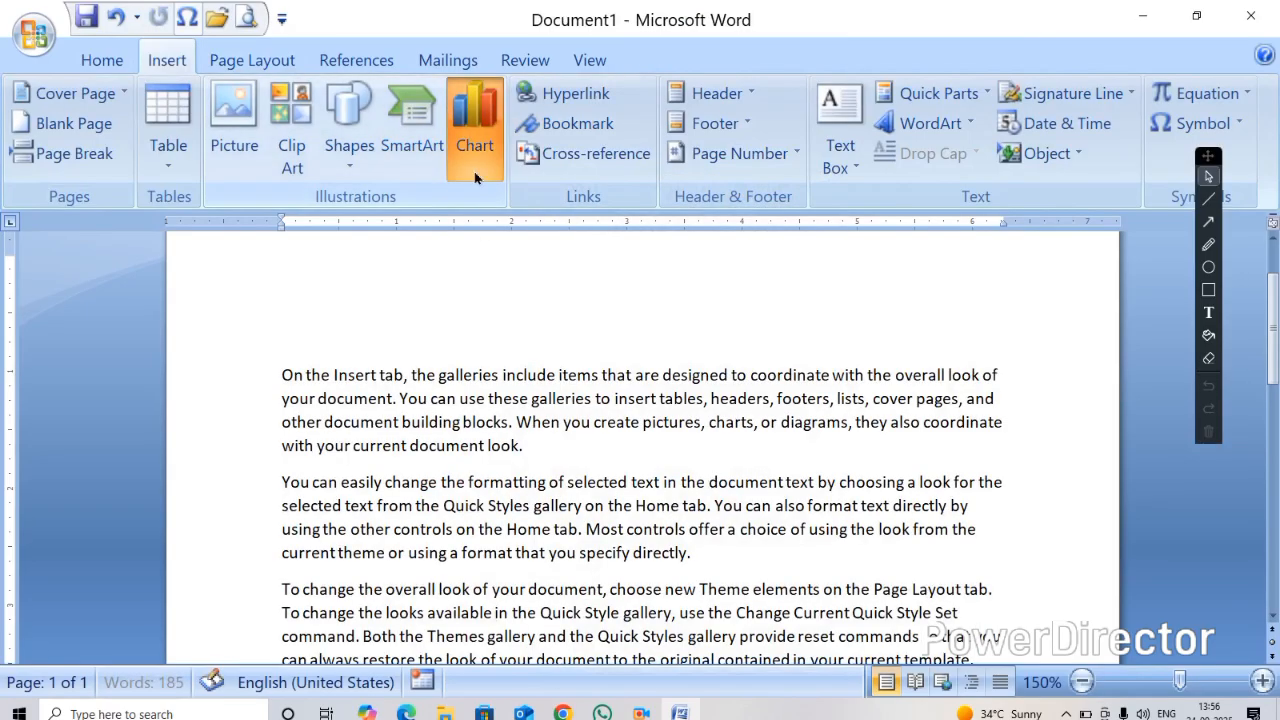
Browse the chart categories and insert a Pie in 3-D chart
{"action": "left_click", "coordinate": [474, 171]}
{"action": "left_click", "coordinate": [457, 281]}
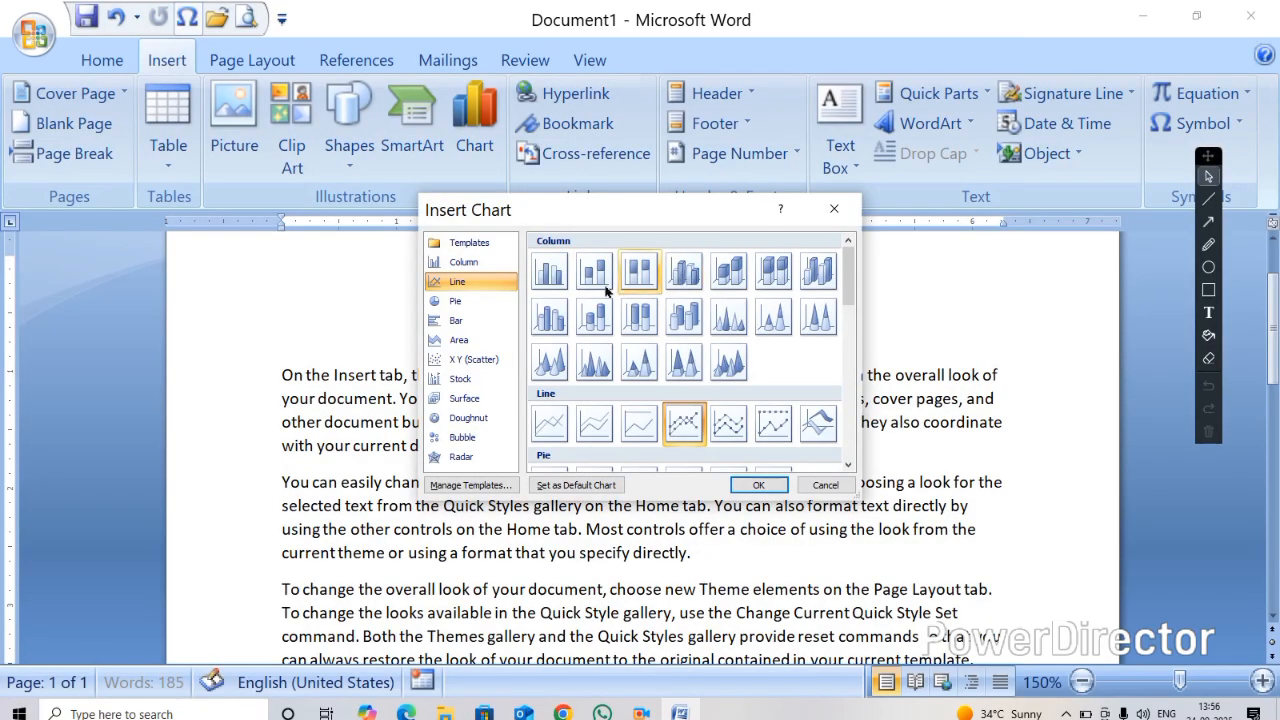
{"action": "left_click", "coordinate": [499, 300]}
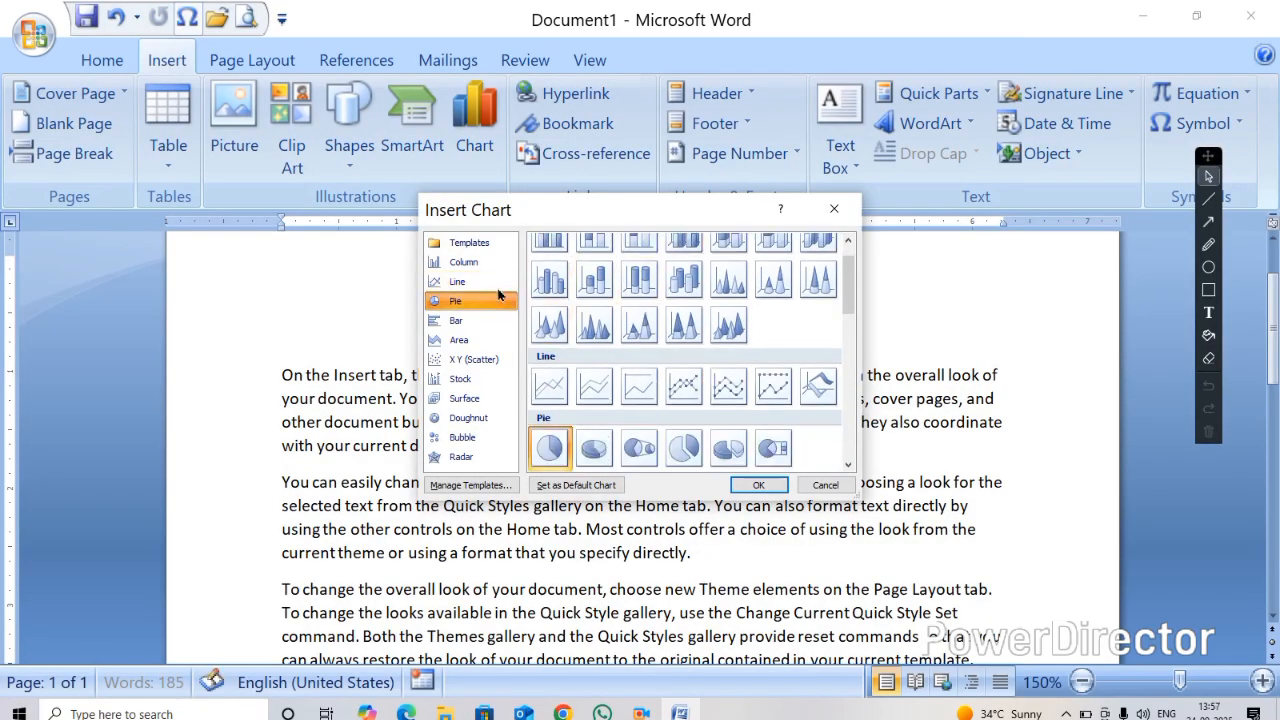
{"action": "left_click", "coordinate": [482, 318]}
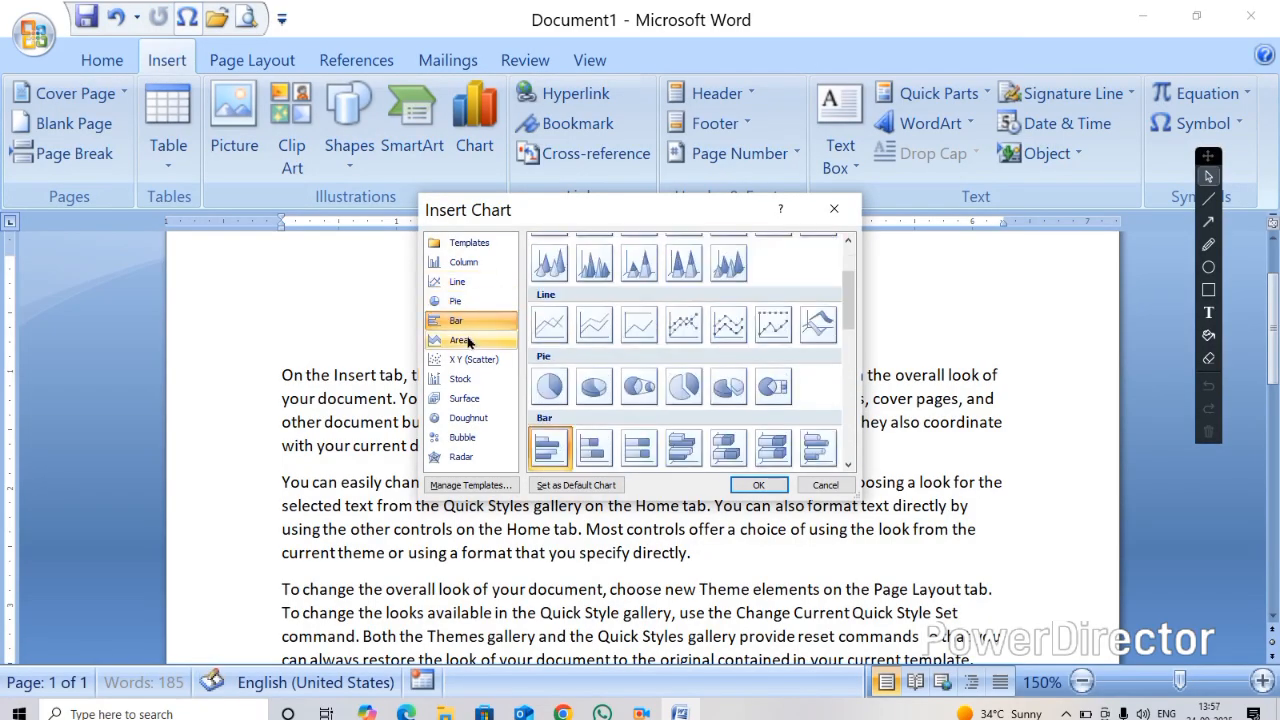
{"action": "left_click", "coordinate": [467, 340]}
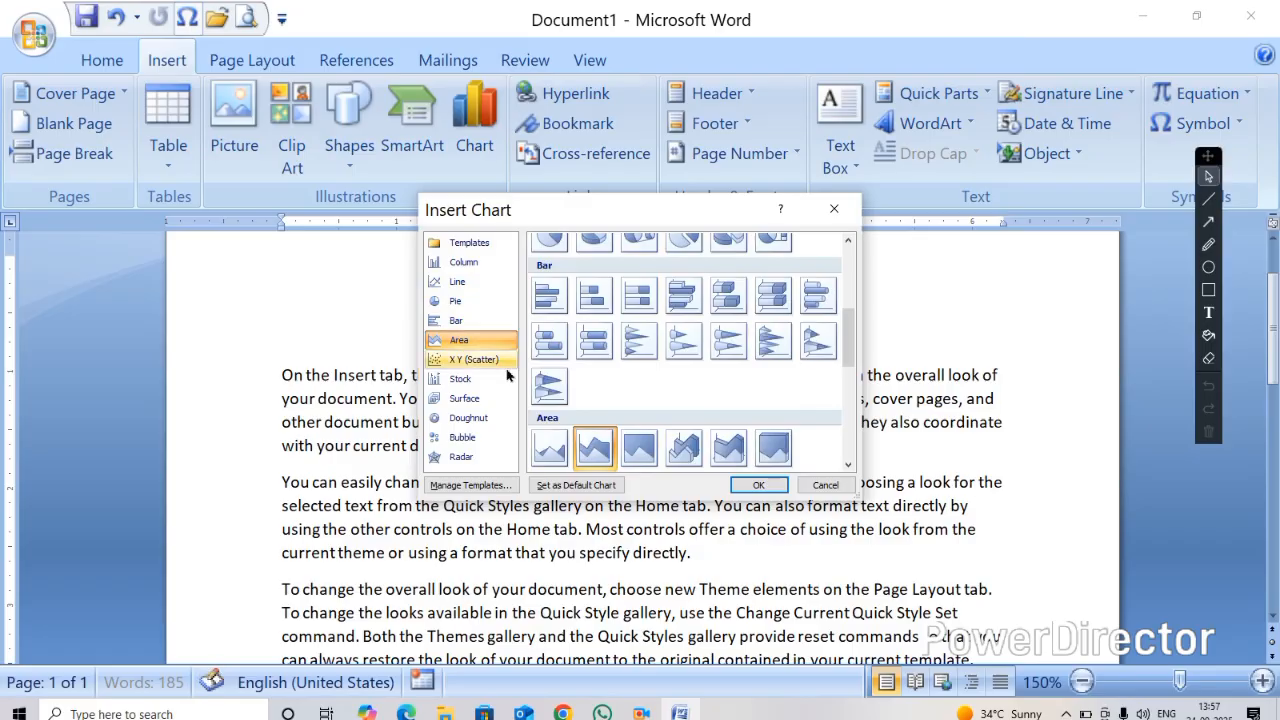
{"action": "scroll", "coordinate": [590, 354], "scroll_direction": "up", "scroll_amount": 5}
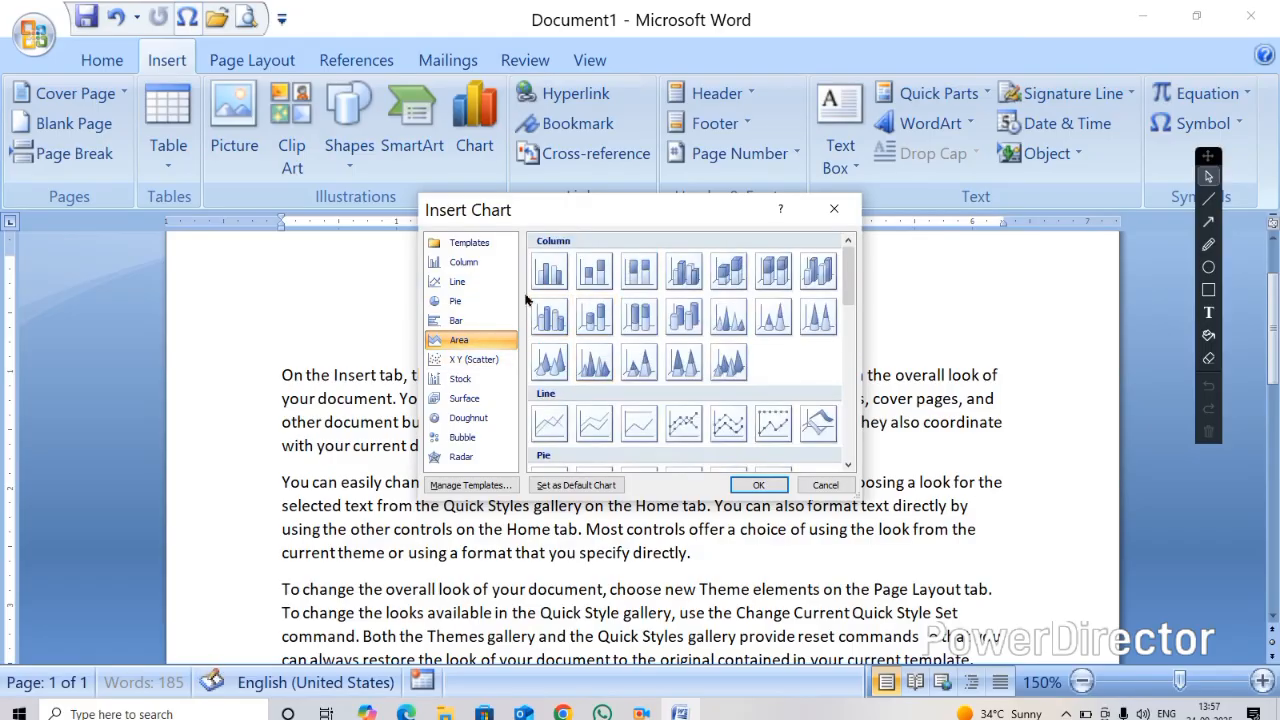
{"action": "left_click", "coordinate": [482, 304]}
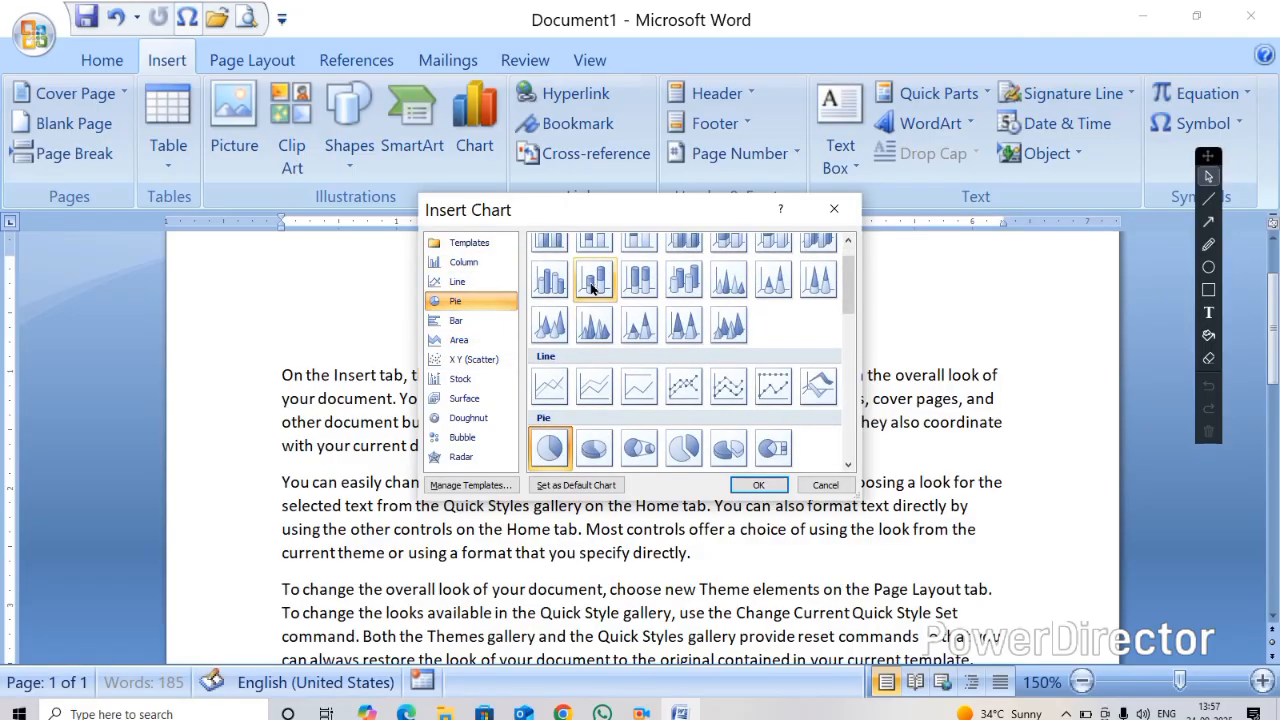
{"action": "scroll", "coordinate": [596, 300], "scroll_direction": "up", "scroll_amount": 1}
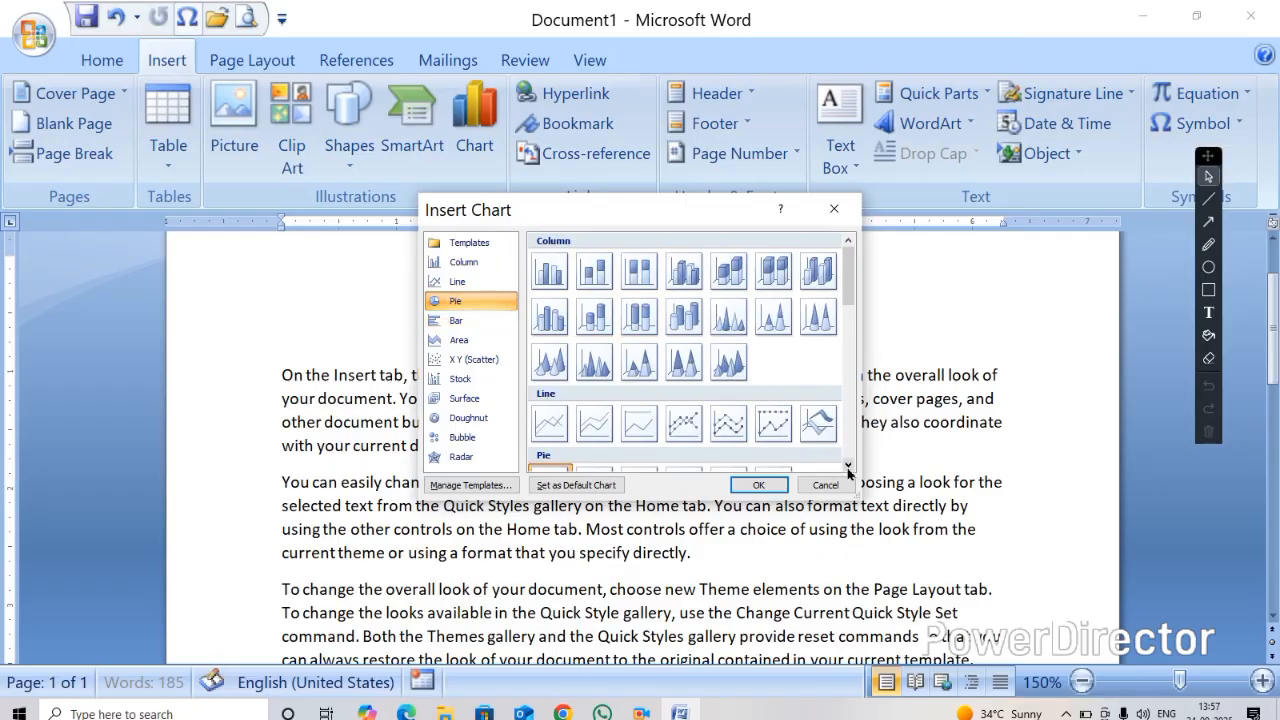
{"action": "left_click", "coordinate": [848, 464]}
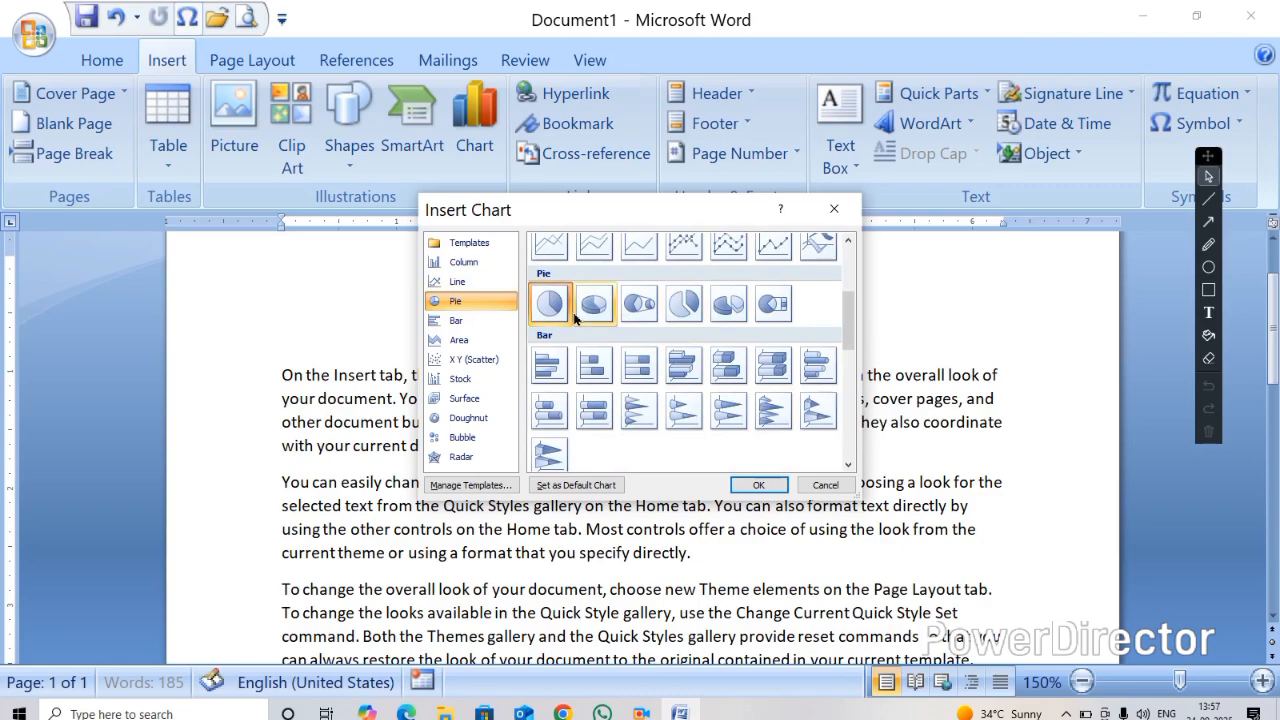
{"action": "left_click", "coordinate": [594, 304]}
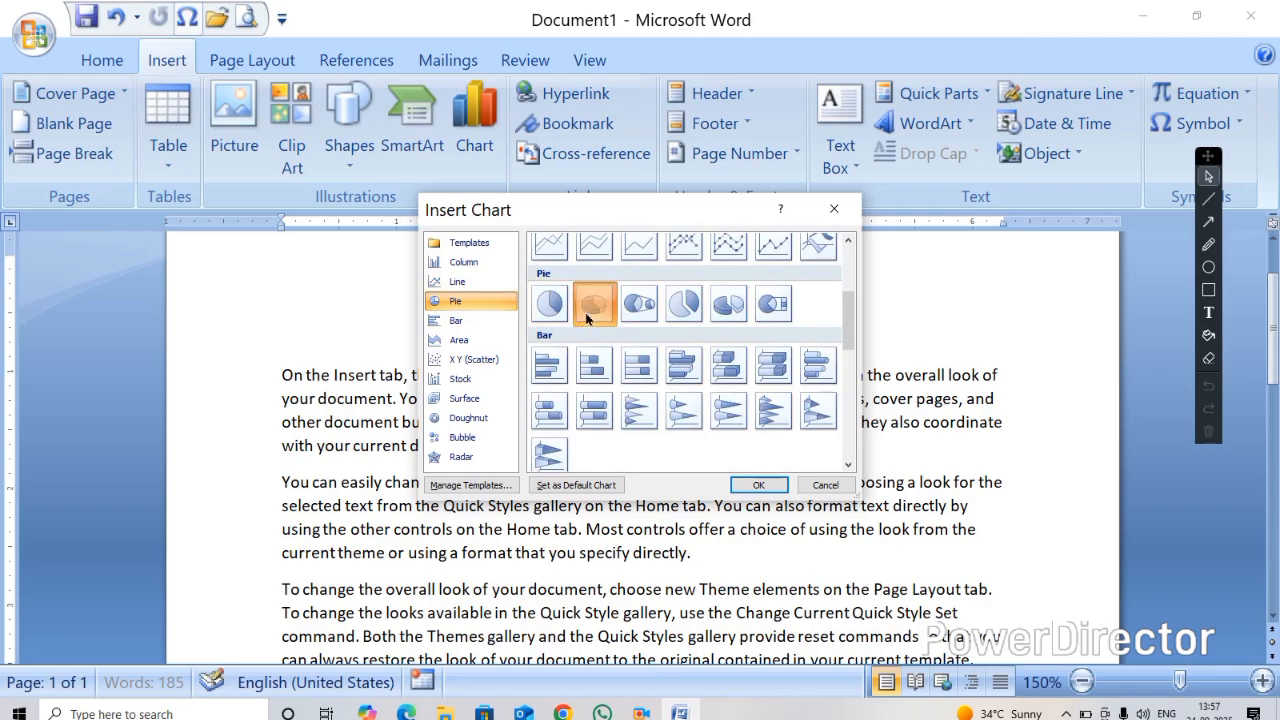
{"action": "left_click", "coordinate": [759, 485]}
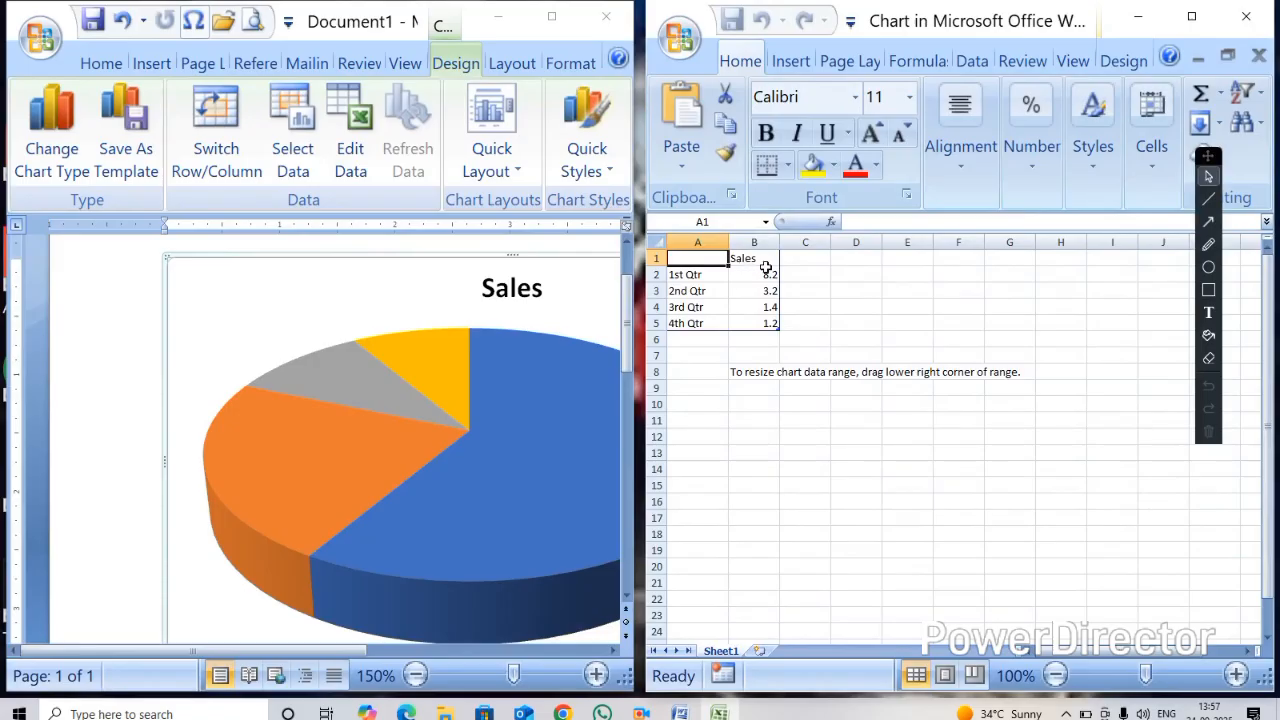
Set the pie chart's data headers to NAME and SAALRY
{"action": "type", "text": "NAME"}
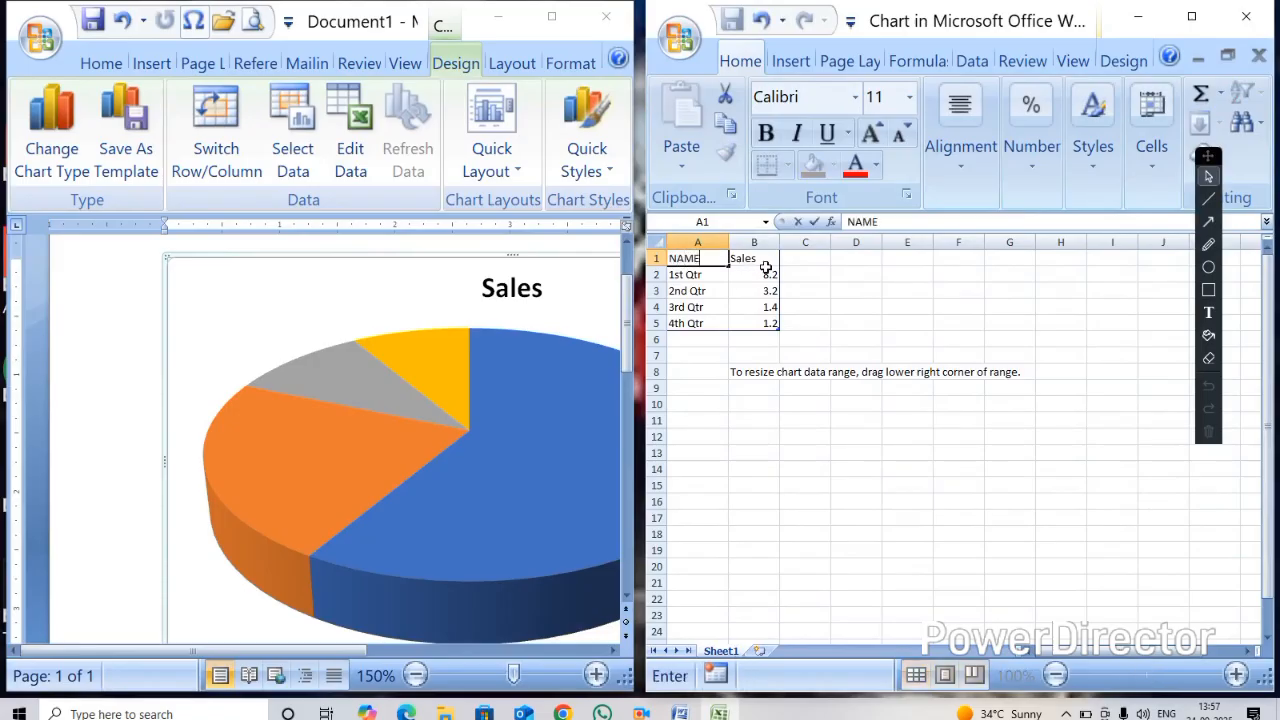
{"action": "key", "text": "Tab"}
{"action": "type", "text": "SAAL"}
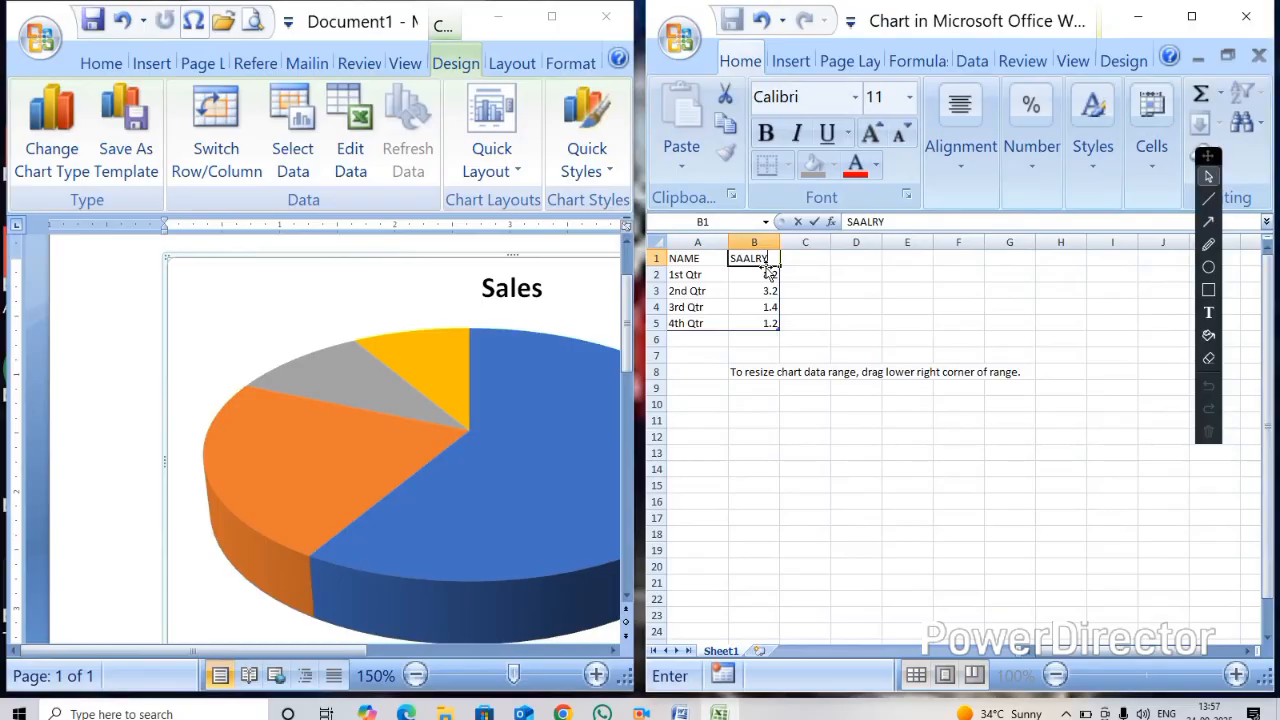
{"action": "type", "text": "RY"}
{"action": "key", "text": "Return"}
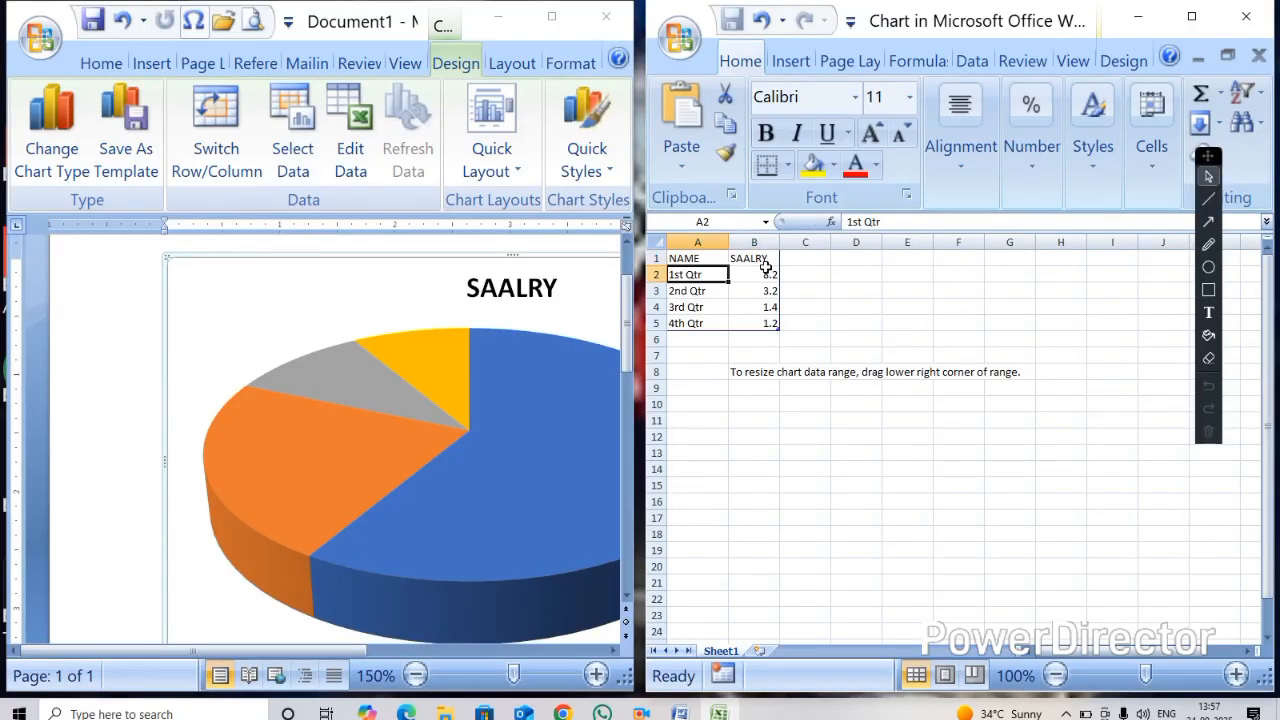
Replace the four quarter labels in the NAME column of the chart data with employee names
{"action": "type", "text": "AJAY"}
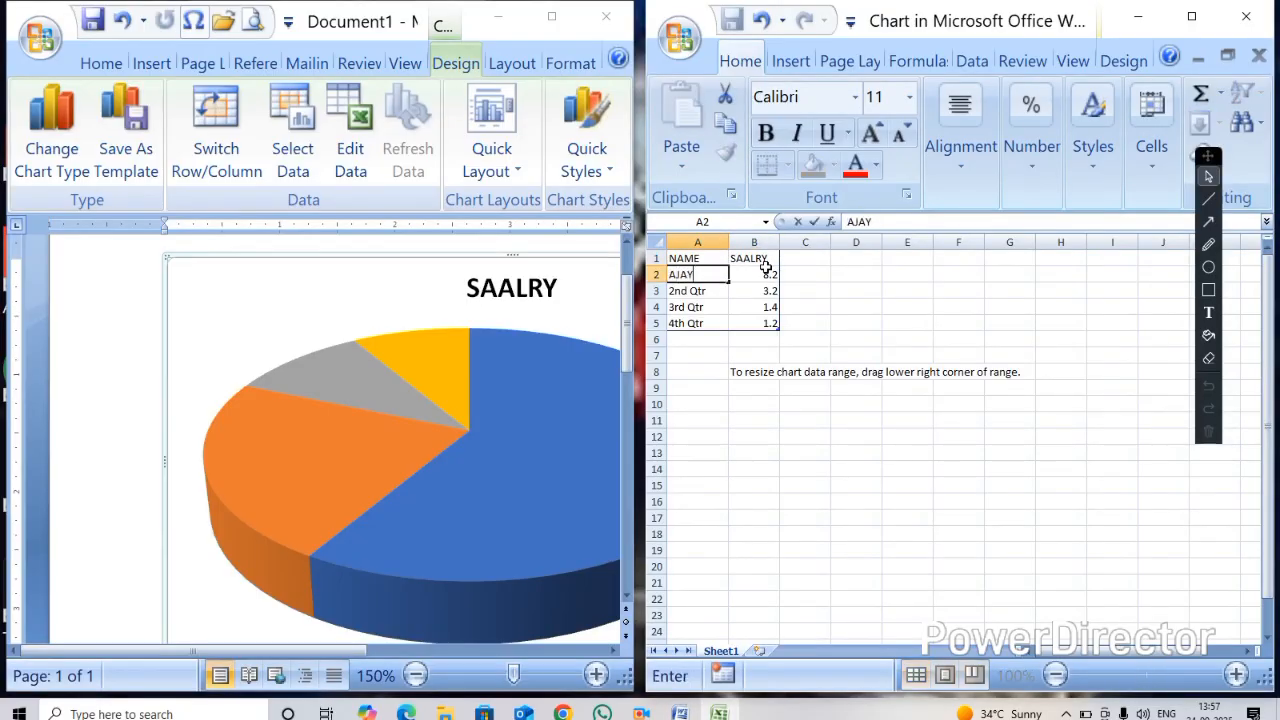
{"action": "key", "text": "Return"}
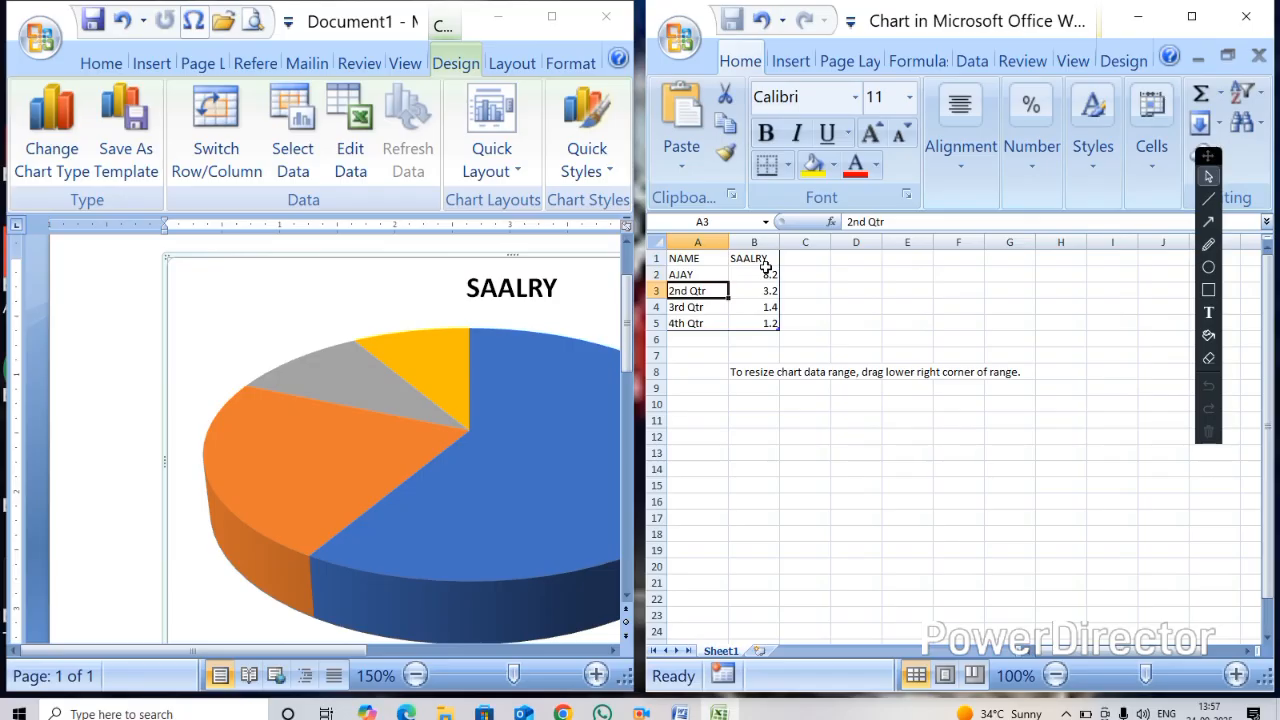
{"action": "type", "text": "KARAN"}
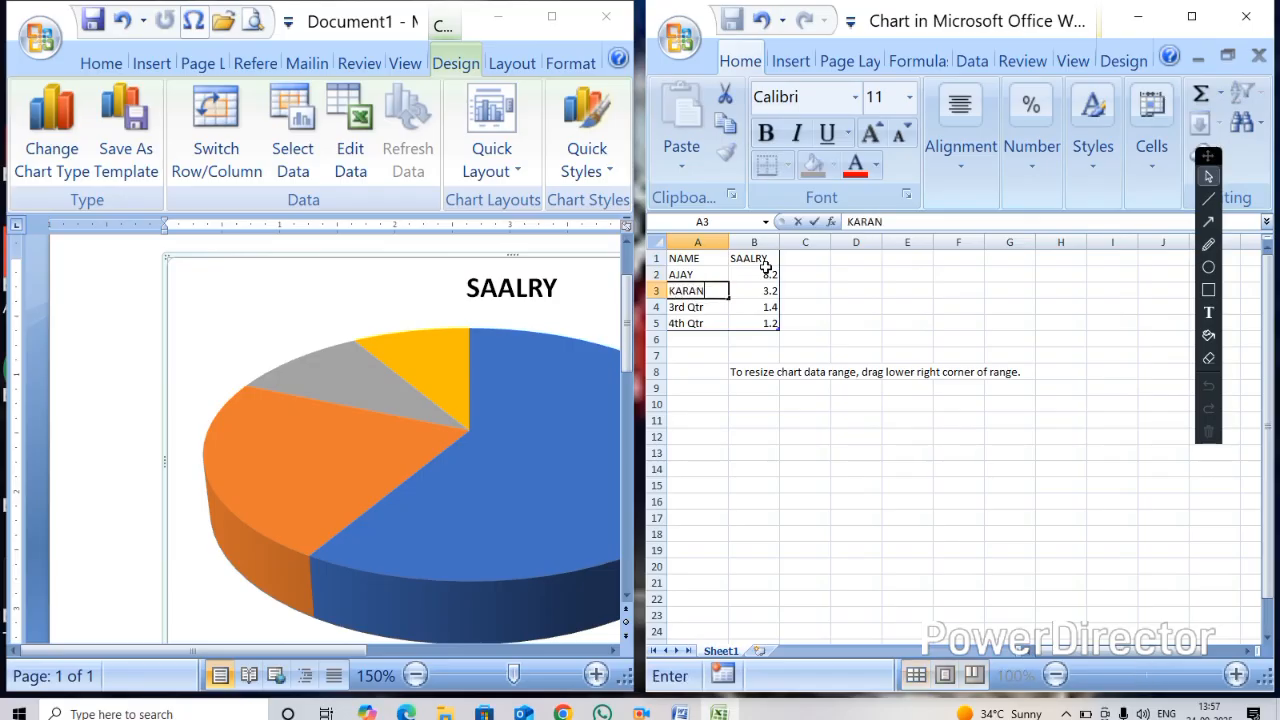
{"action": "key", "text": "Return"}
{"action": "type", "text": "AMAN"}
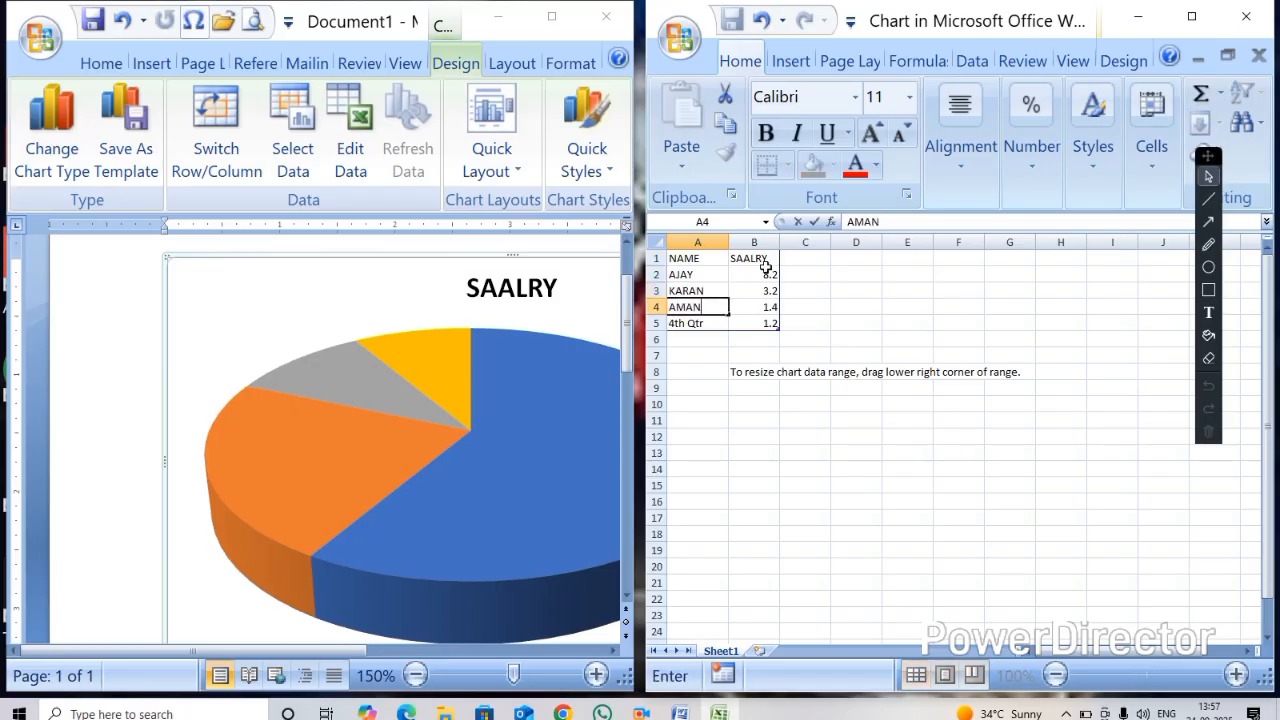
{"action": "key", "text": "Return"}
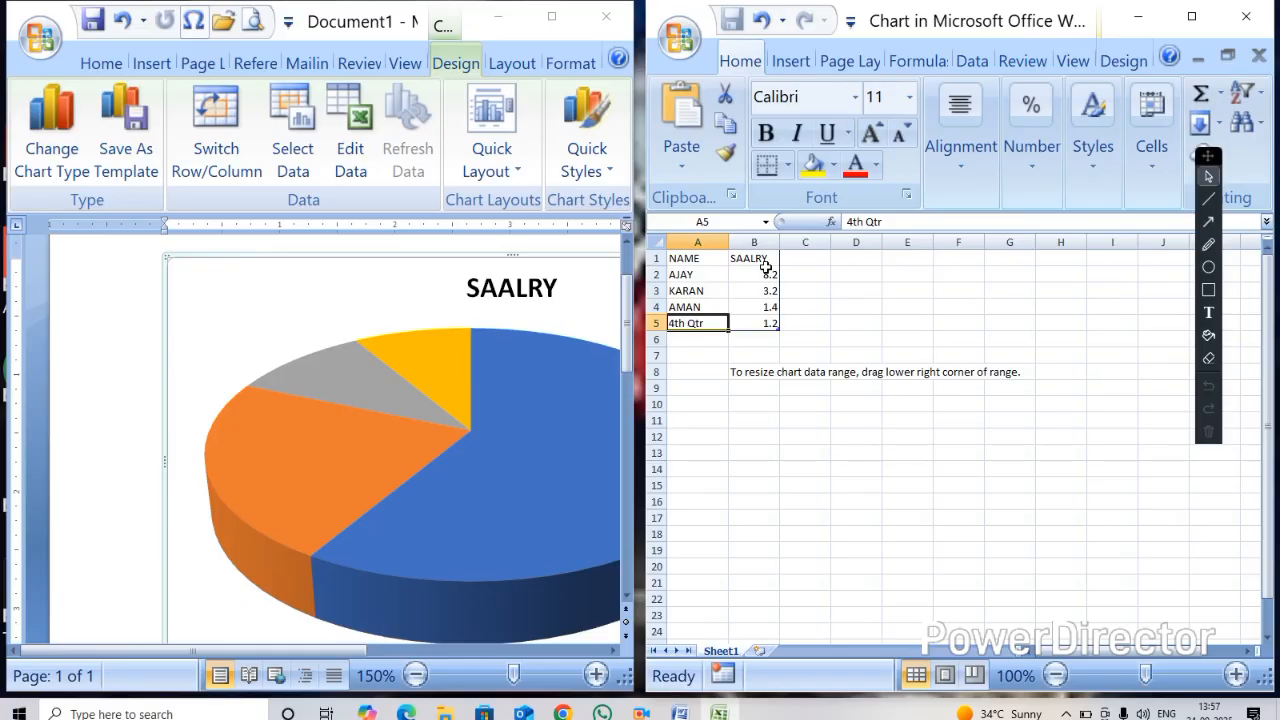
{"action": "type", "text": "SHYA"}
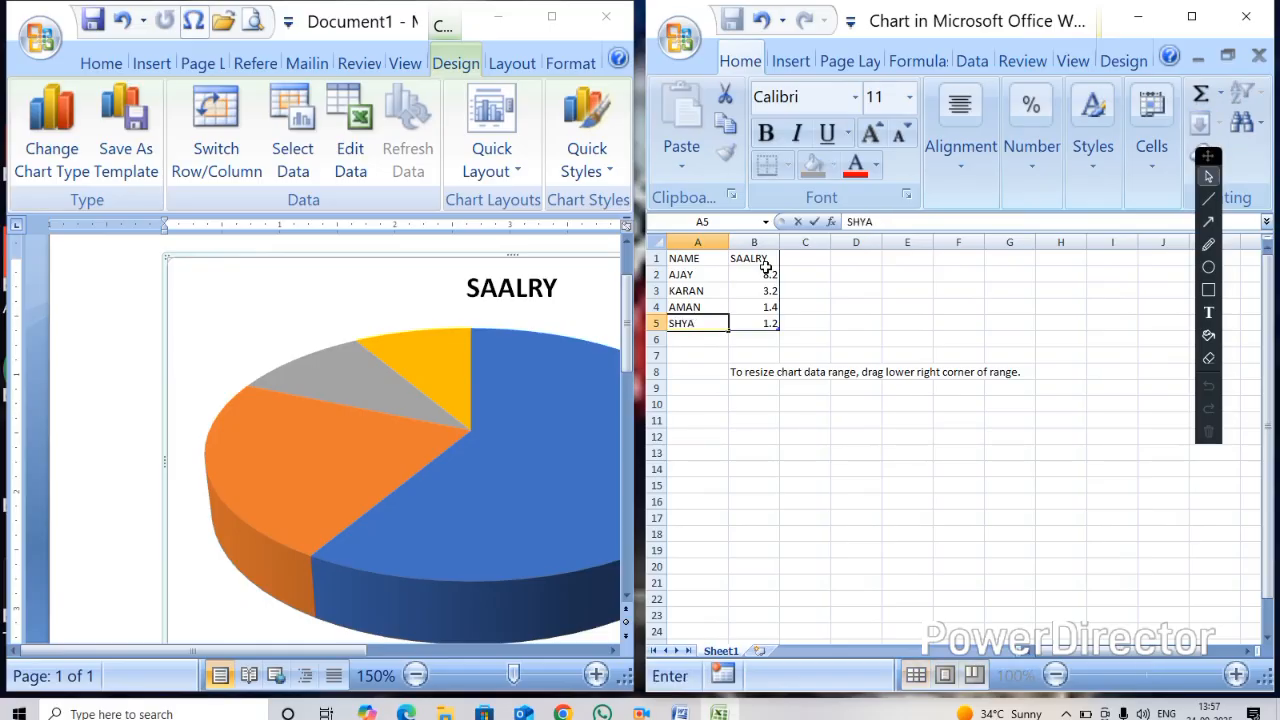
{"action": "key", "text": "Up"}
{"action": "key", "text": "Up"}
{"action": "key", "text": "Up"}
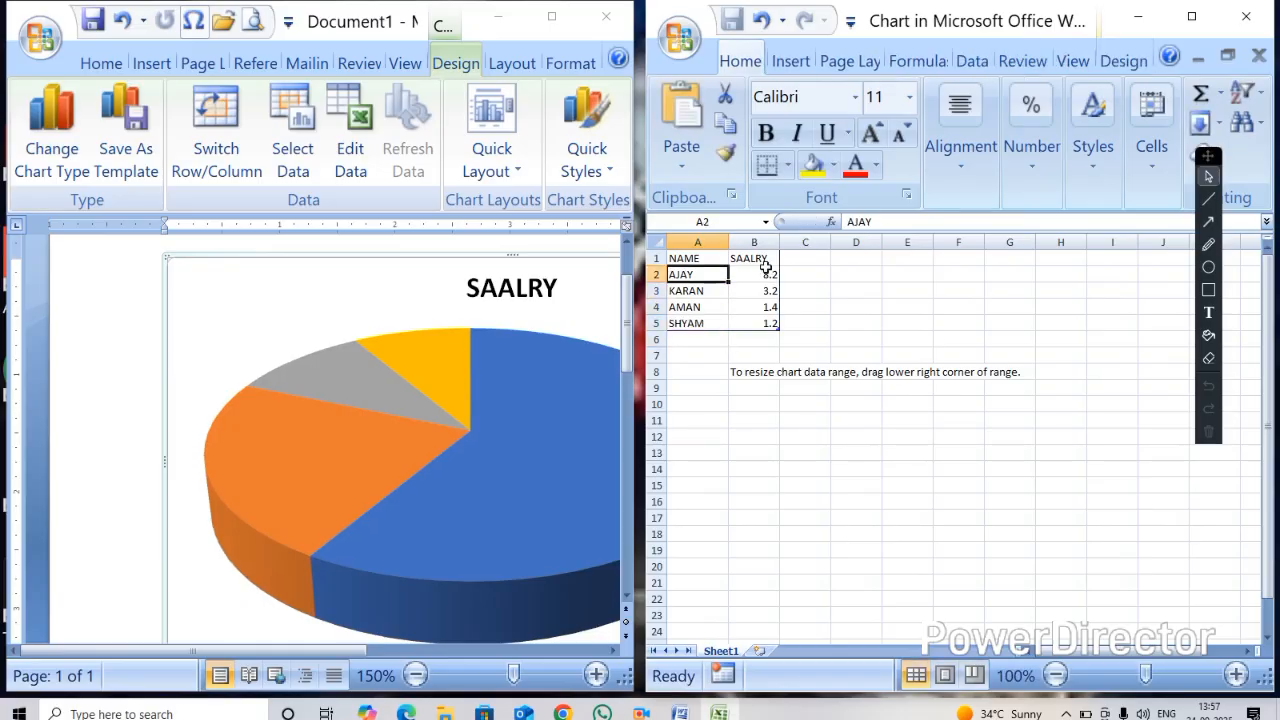
Enter salaries 25000, 12000, 3200 and 4000 in the SAALRY column and close the chart worksheet
{"action": "left_click", "coordinate": [768, 271]}
{"action": "type", "text": "25000"}
{"action": "key", "text": "Return"}
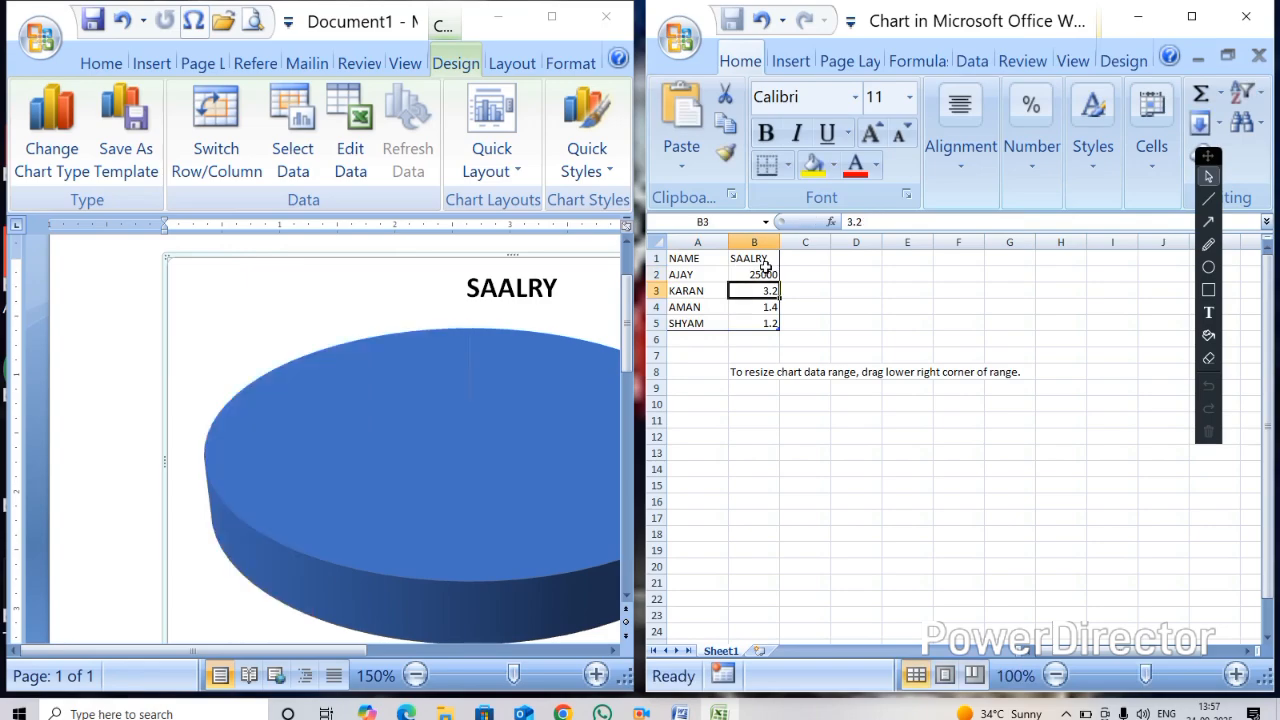
{"action": "type", "text": "12000"}
{"action": "key", "text": "Return"}
{"action": "type", "text": "3200"}
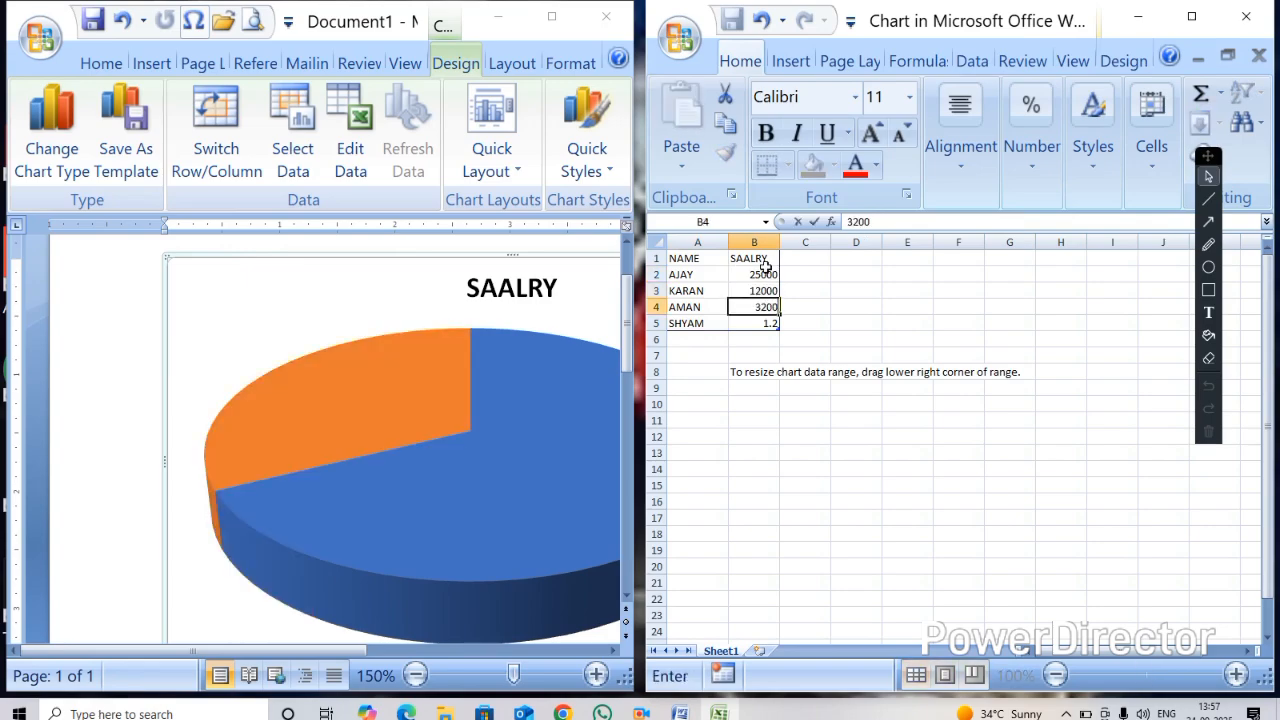
{"action": "key", "text": "Return"}
{"action": "type", "text": "4000"}
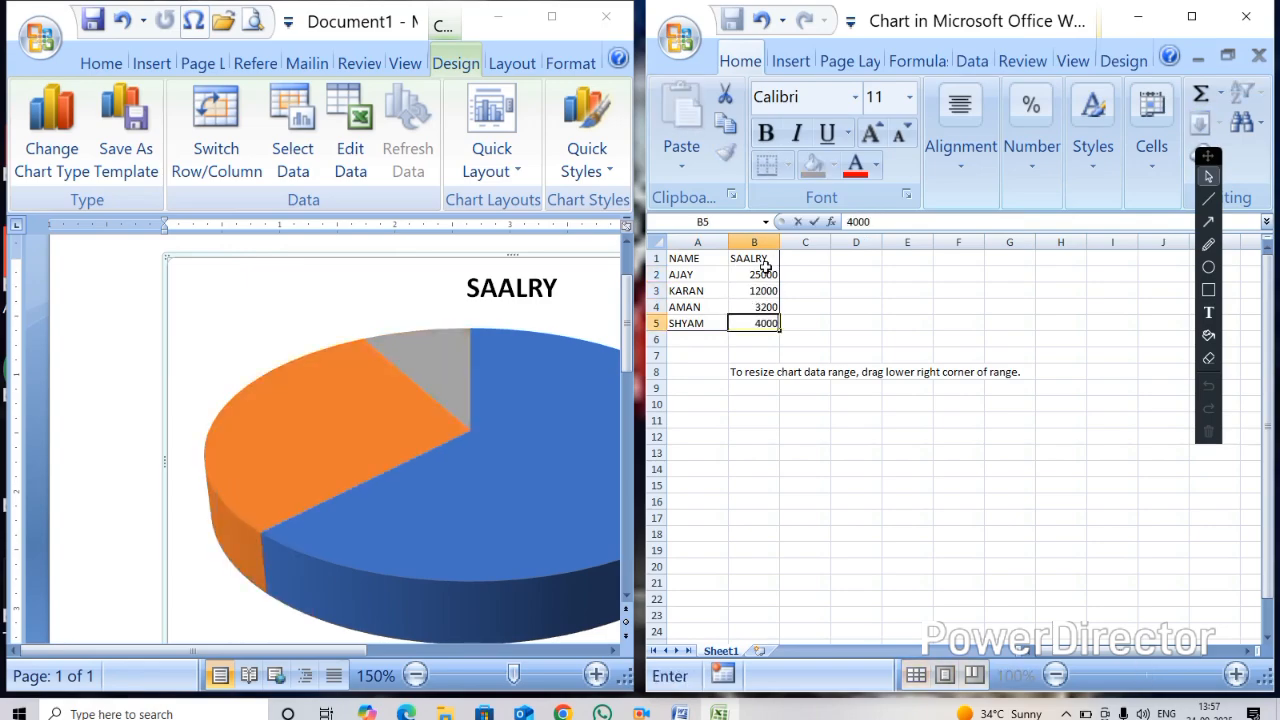
{"action": "key", "text": "ctrl+Return"}
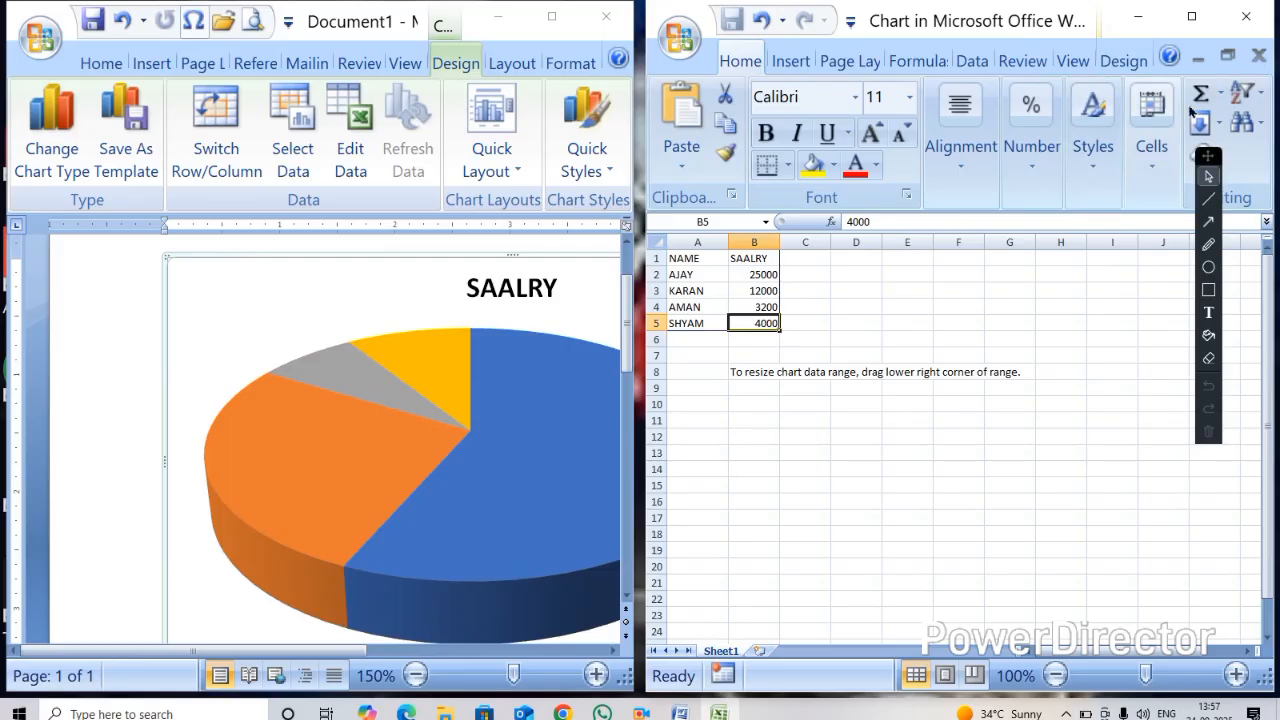
{"action": "left_click", "coordinate": [1246, 16]}
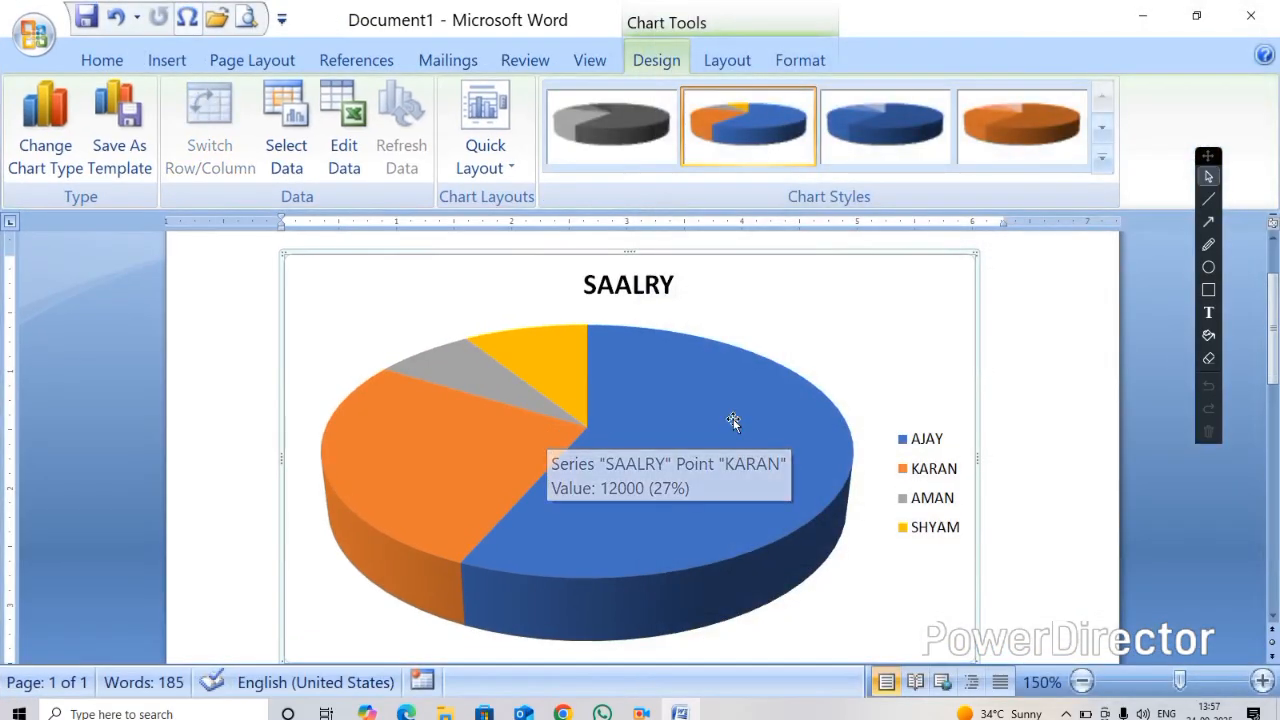
Change the first employee's name in the chart data and close the worksheet again
{"action": "mouse_move", "coordinate": [726, 440]}
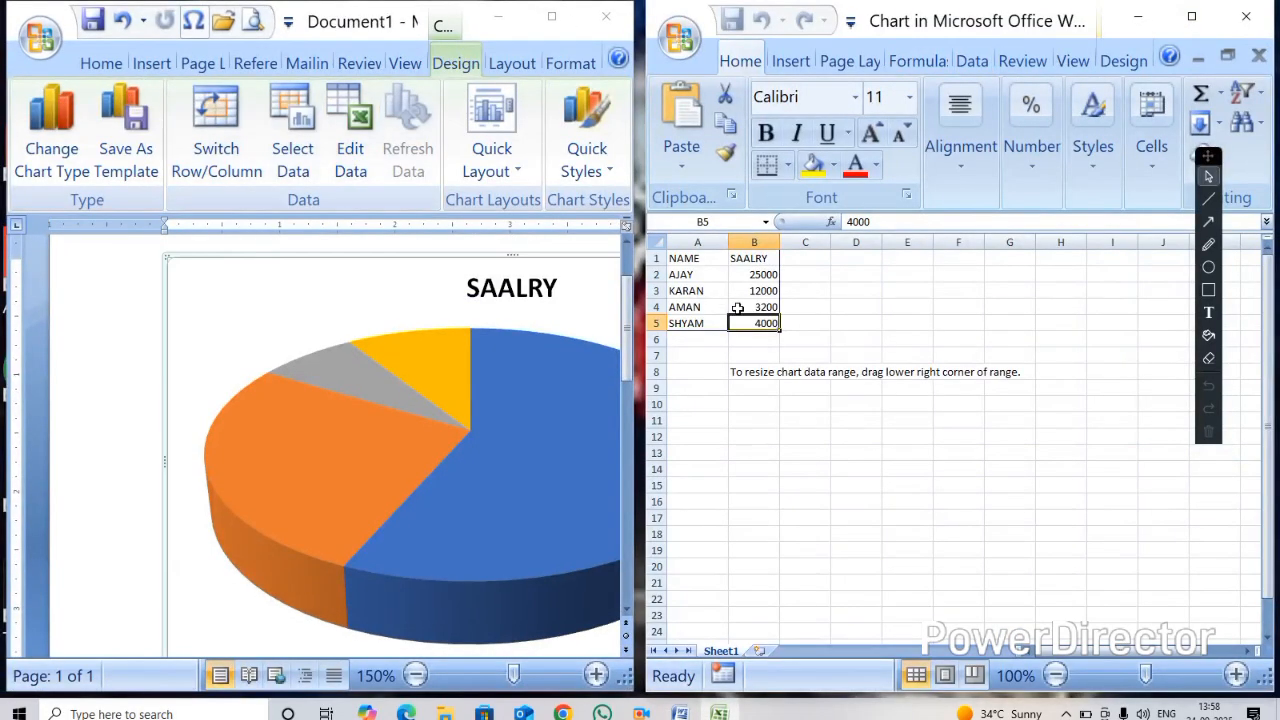
{"action": "left_click", "coordinate": [692, 273]}
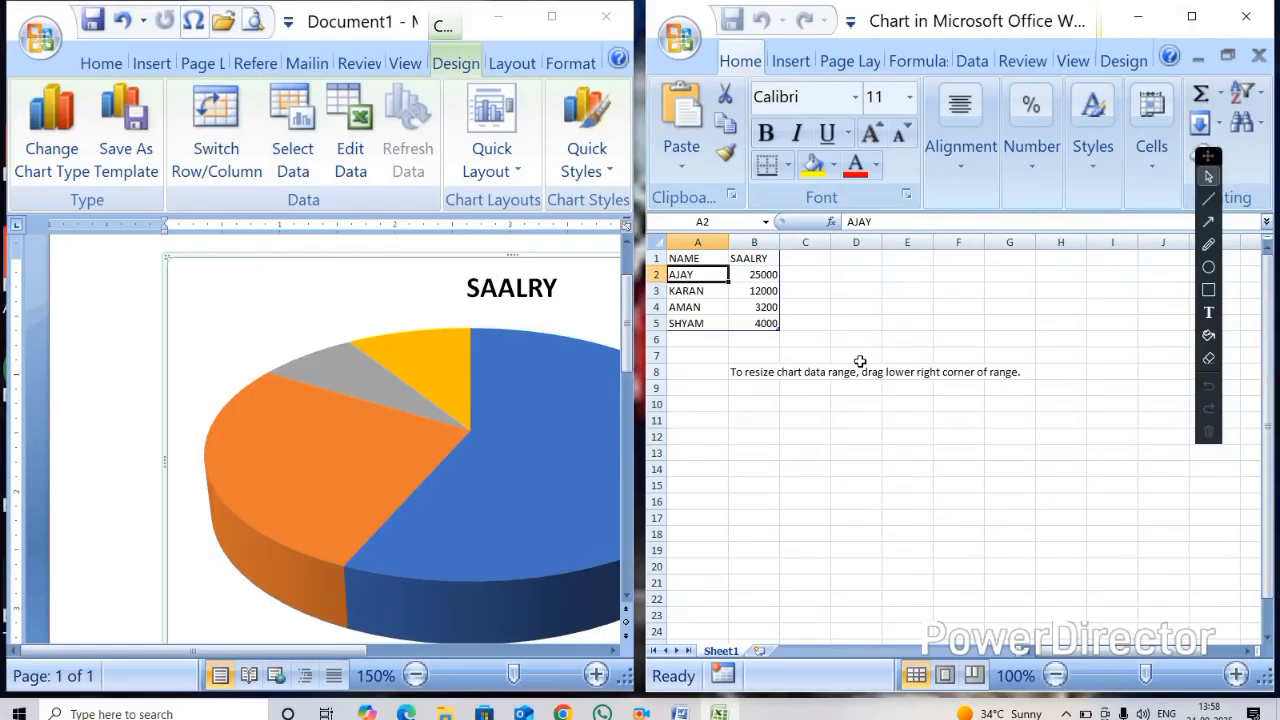
{"action": "type", "text": "AR"}
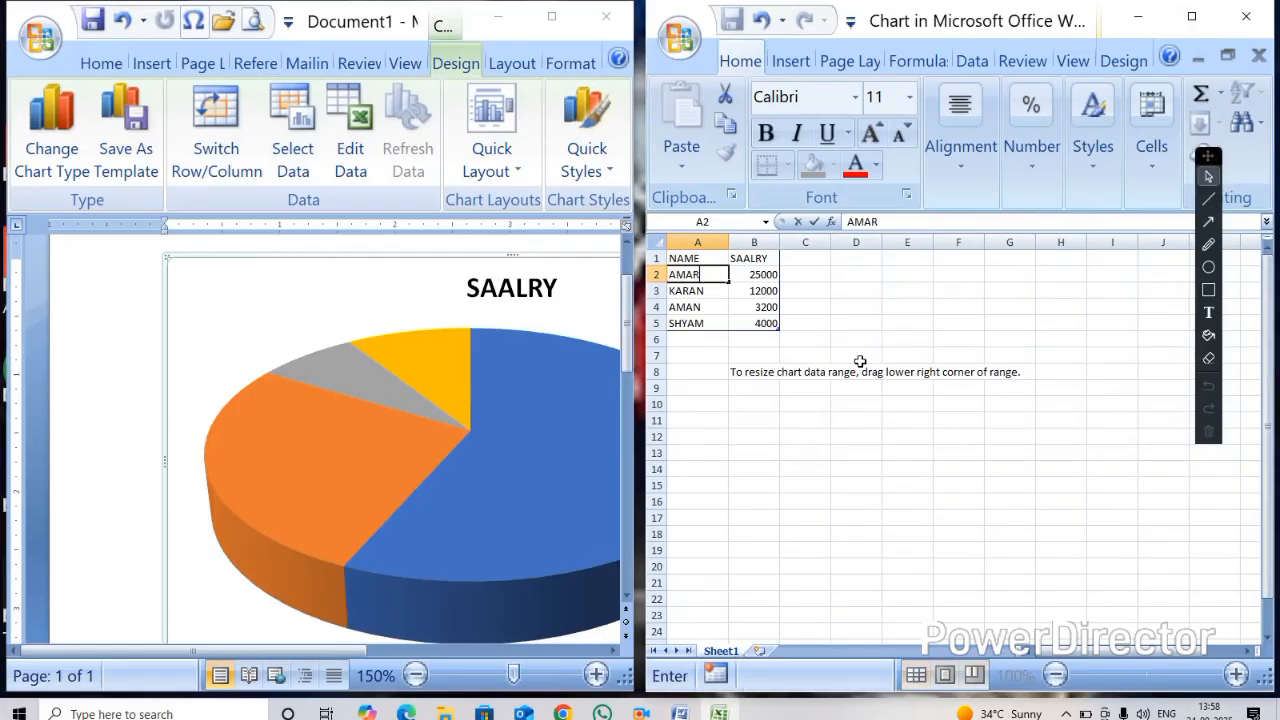
{"action": "key", "text": "Return"}
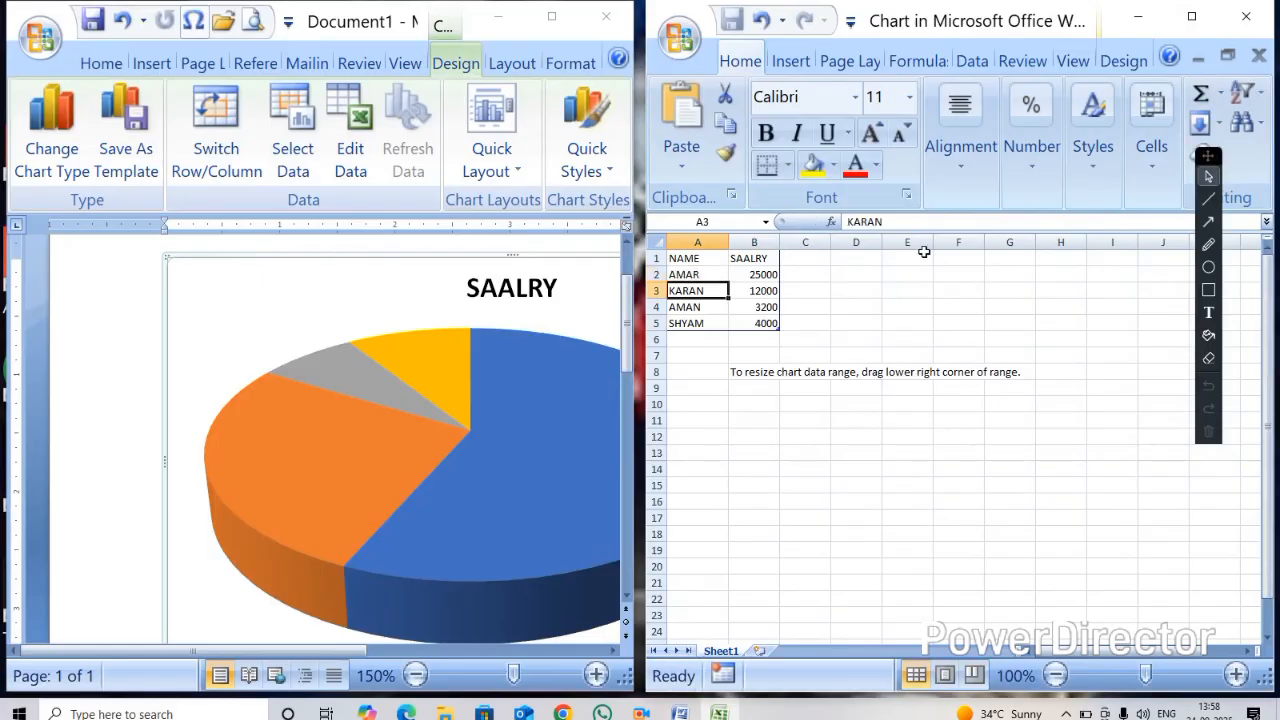
{"action": "left_click", "coordinate": [1245, 16]}
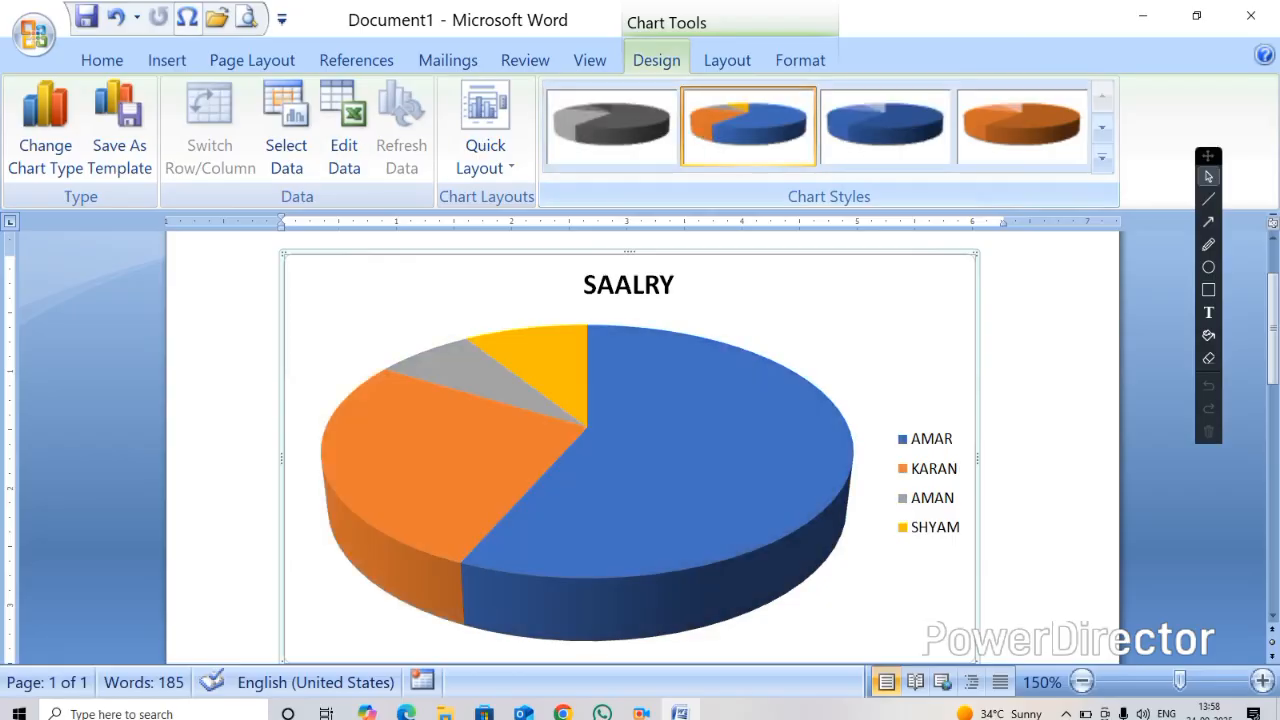
Open the Change Chart Type dialog for the pie chart and switch to the Column category
{"action": "left_click", "coordinate": [167, 60]}
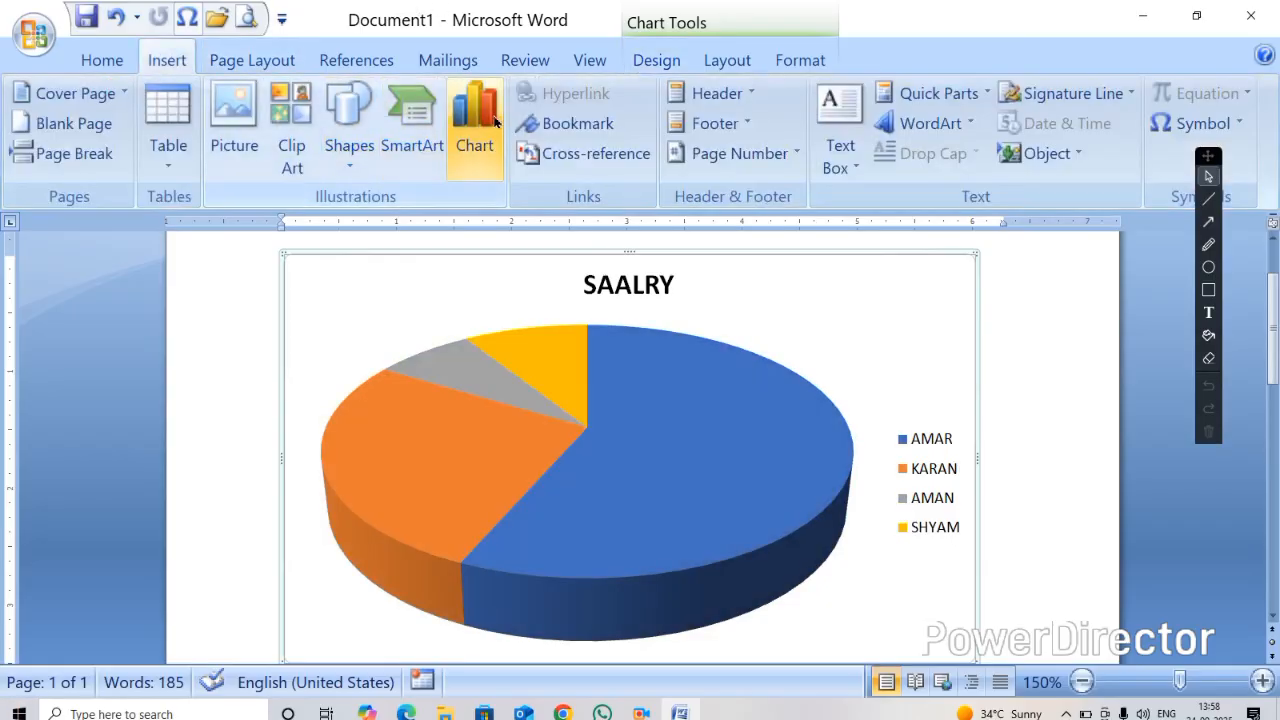
{"action": "left_click", "coordinate": [493, 122]}
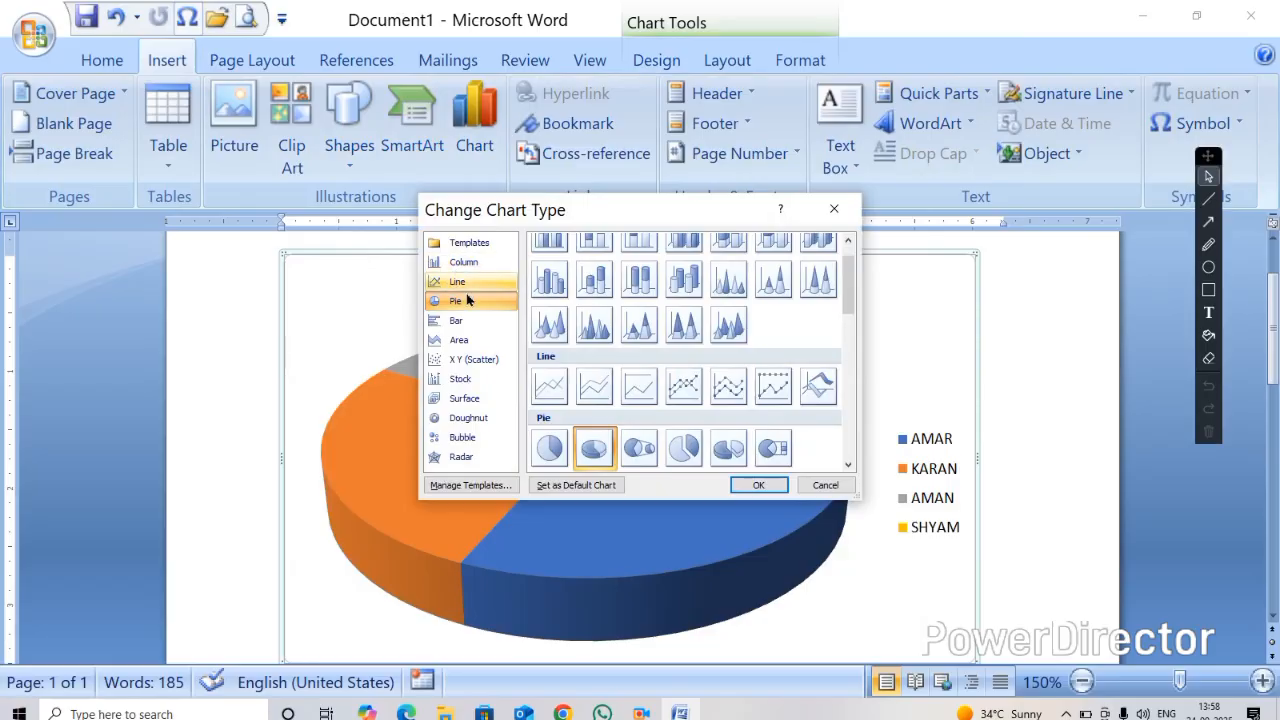
{"action": "left_click", "coordinate": [463, 262]}
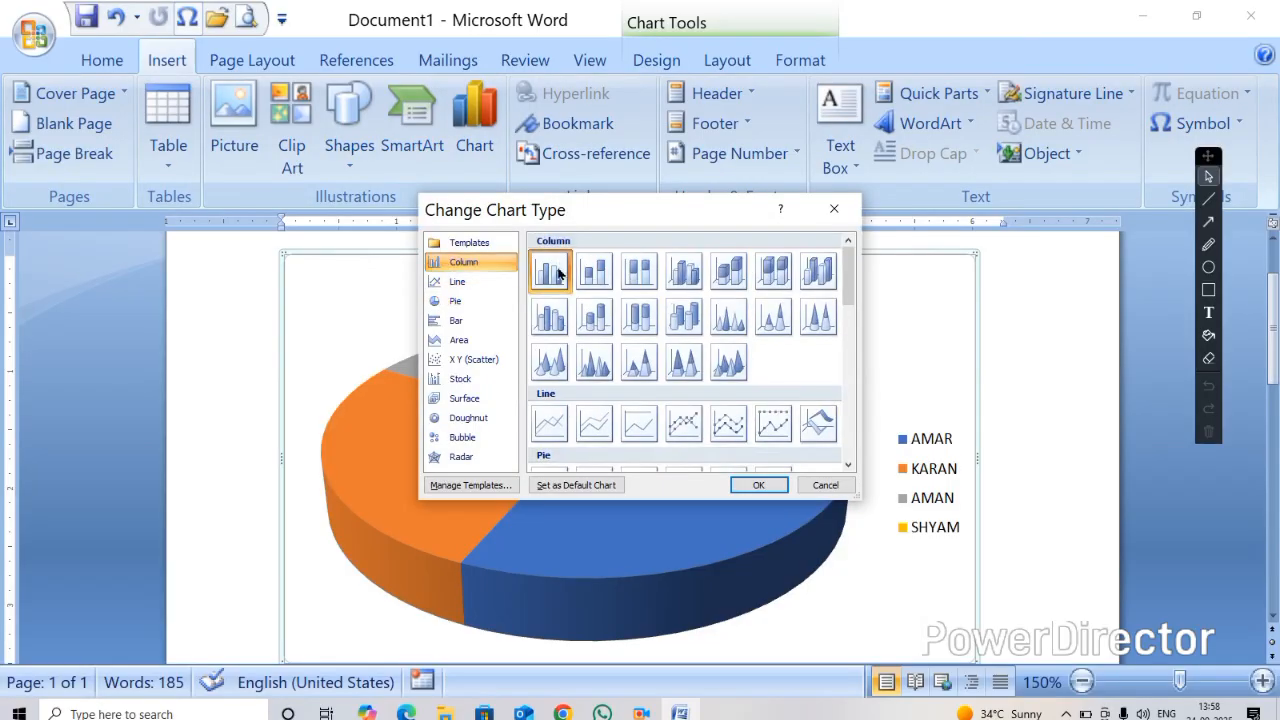